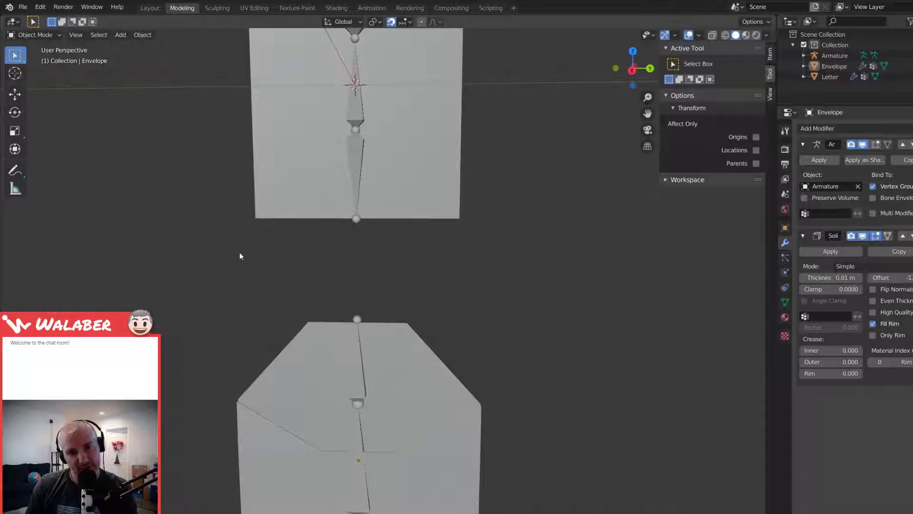
Step: Put the armature in Pose Mode and try folding the envelope flap by rotating its bone about the Y axis
scroll(256, 255, "up", 3)
middle_click_drag(258, 252, 321, 290)
left_click(399, 279)
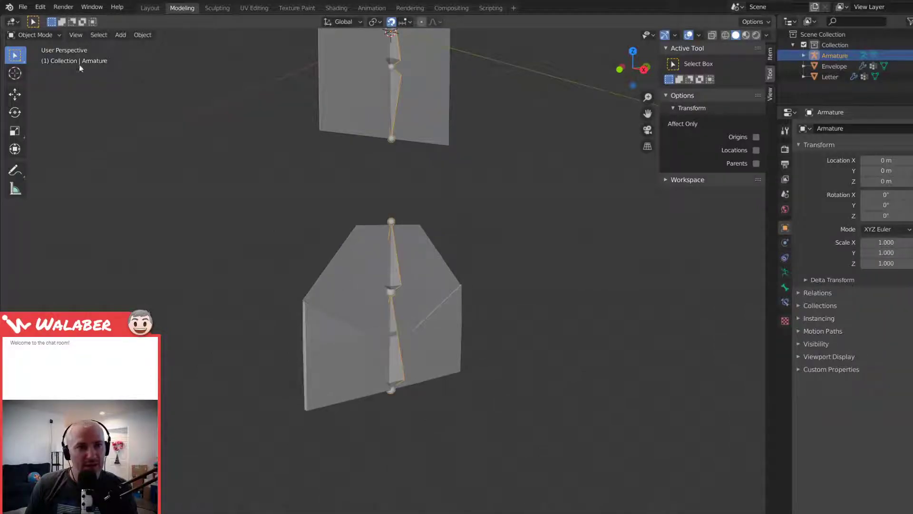
left_click(50, 36)
left_click(31, 70)
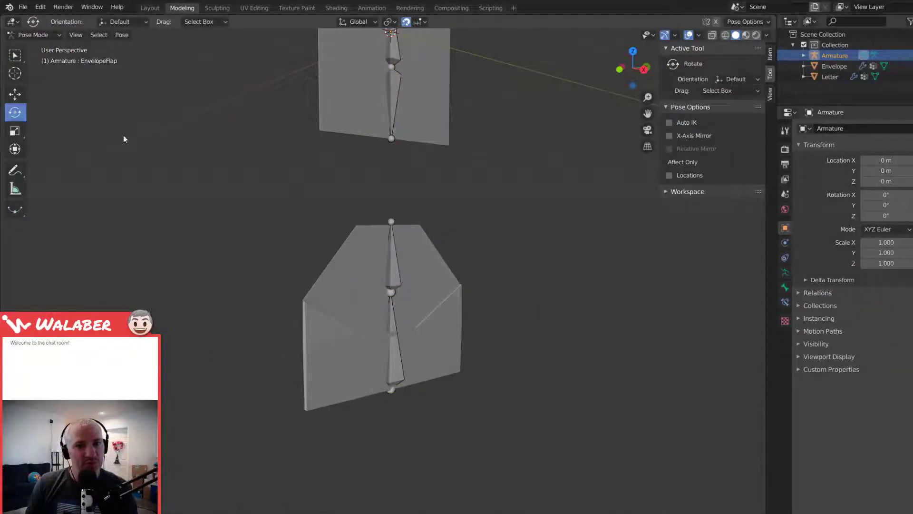
left_click(397, 276)
left_click_drag(409, 280, 426, 313)
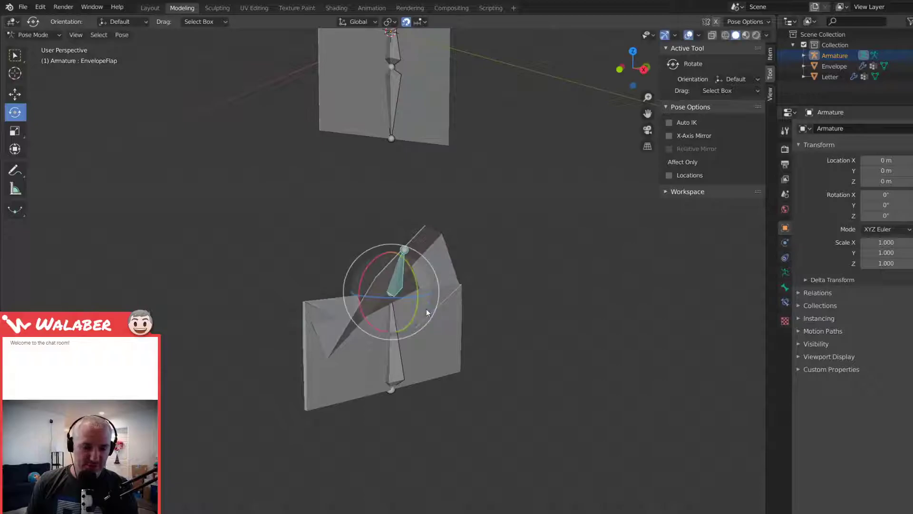
right_click(425, 309)
key("r")
key("y")
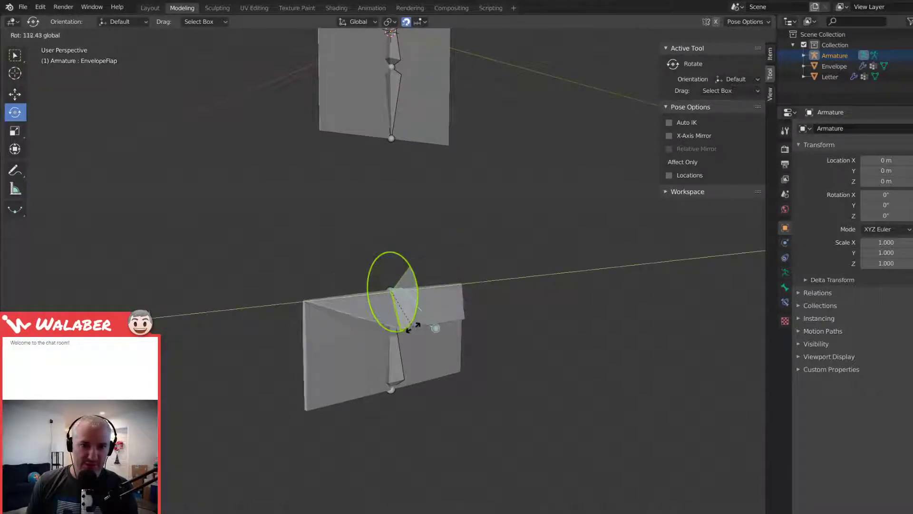
left_click(433, 266)
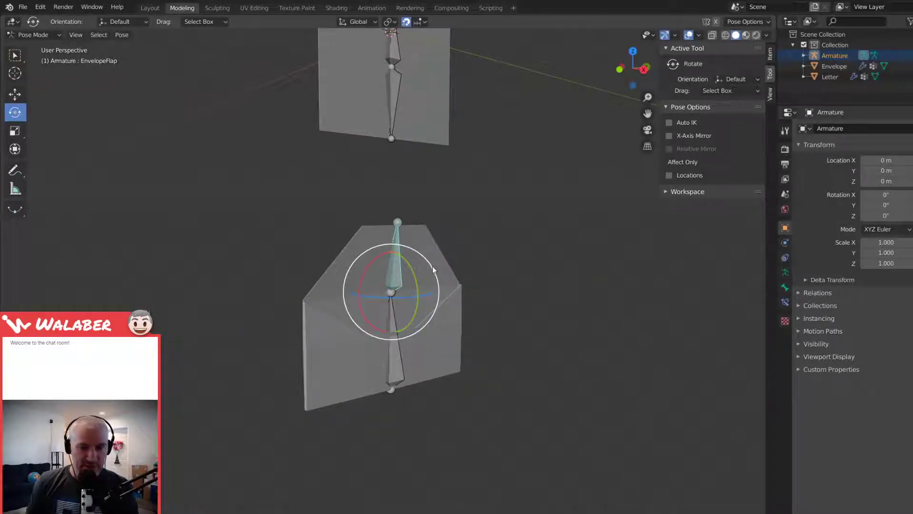
Step: Try rotating the envelope's base bone, then cancel the rotation
left_click(399, 369)
key("w")
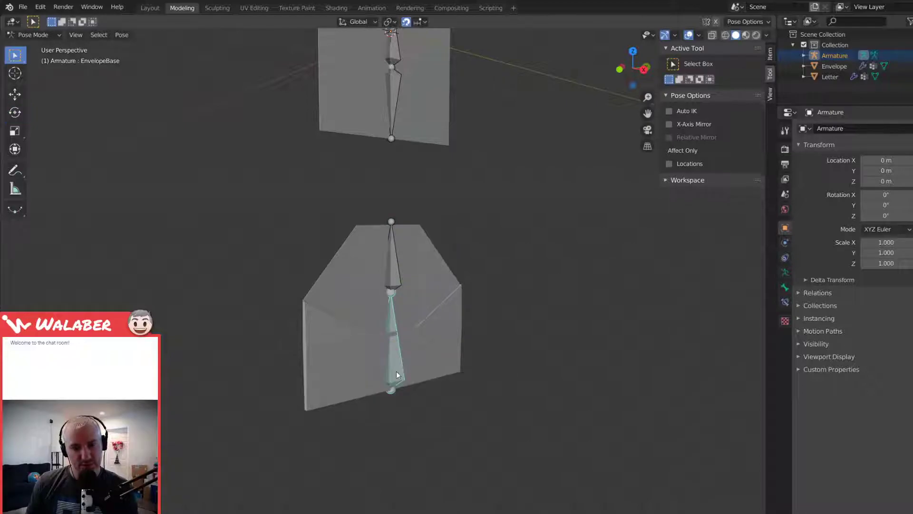
key("r")
right_click(392, 359)
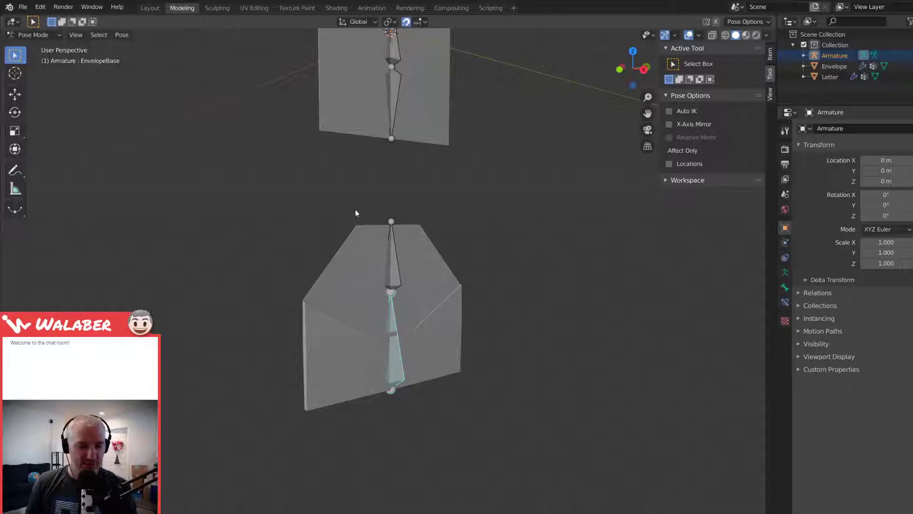
middle_click_drag(345, 174, 436, 242)
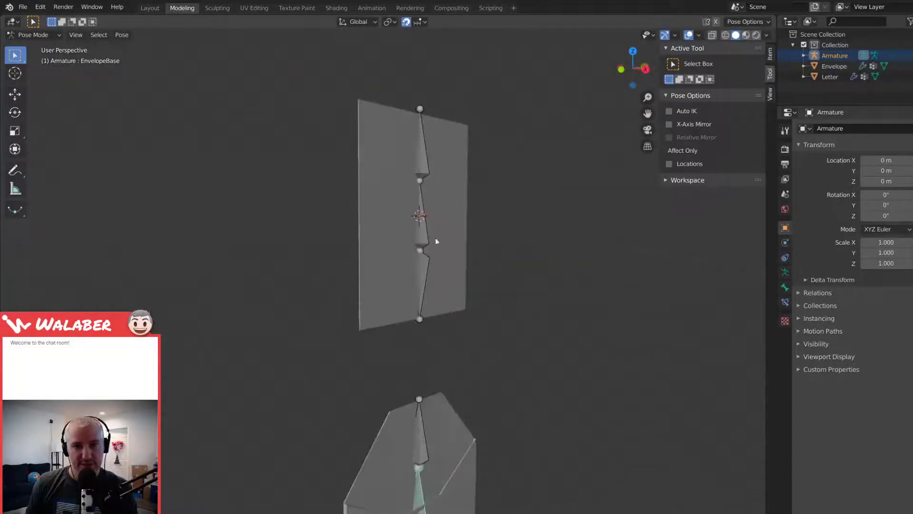
middle_click_drag(421, 290, 395, 291)
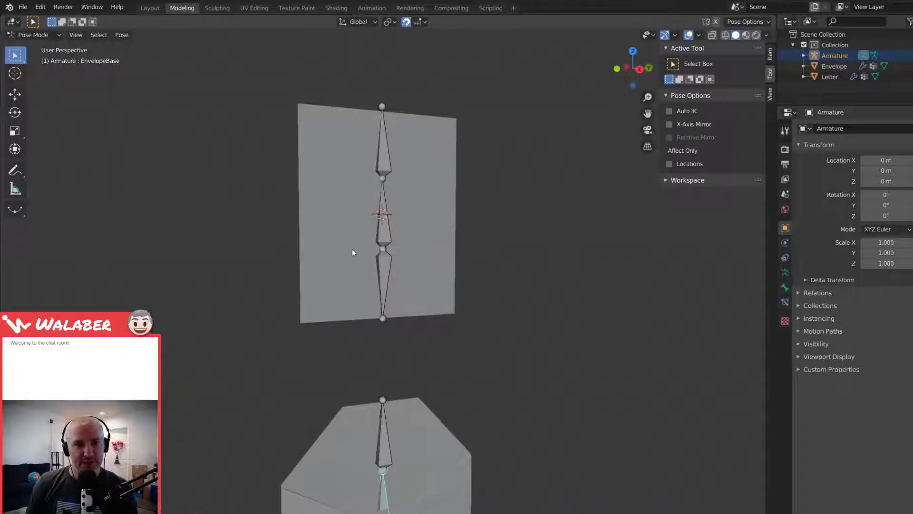
Step: Return the armature to Object Mode and open the letter mesh for editing in the UV Editing workspace
key("Tab")
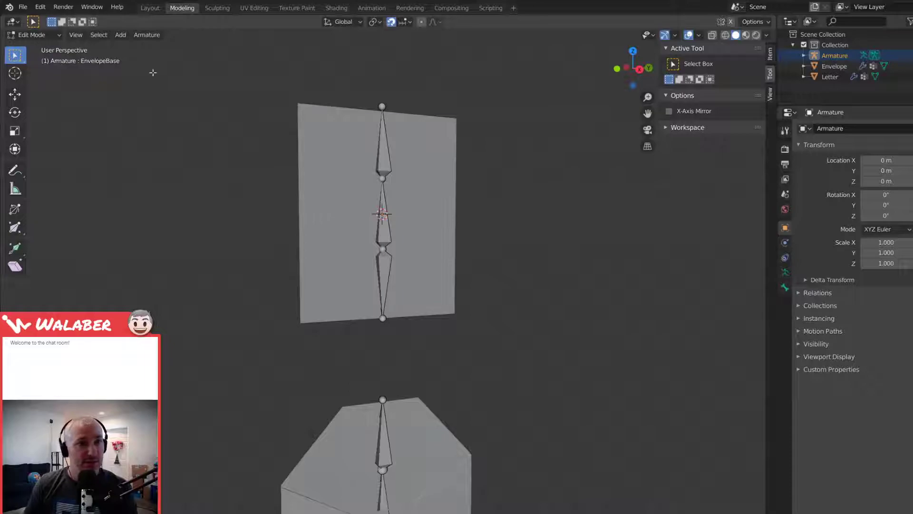
left_click(25, 35)
left_click(38, 48)
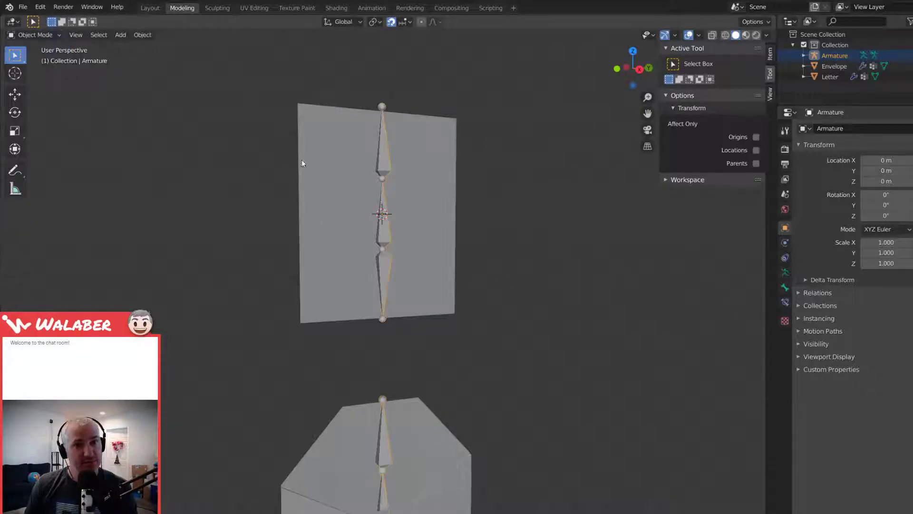
left_click(316, 170)
key("Tab")
left_click(254, 8)
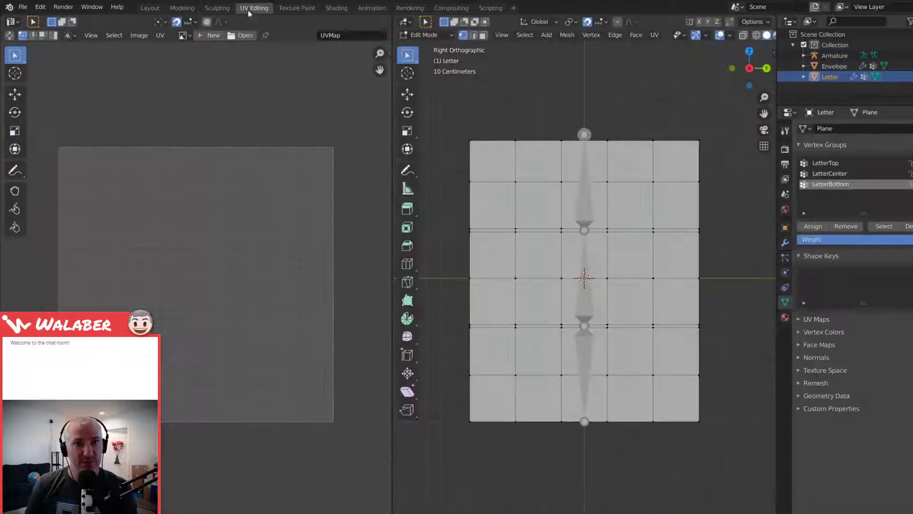
Step: Select the whole letter mesh to check its UV layout, and leave Edit Mode
key("a")
scroll(227, 341, "down", 1)
scroll(227, 341, "up", 1)
key("Tab")
Step: Select the envelope below the letter and open its mesh for editing
scroll(525, 331, "down", 3)
middle_click_drag(532, 370, 532, 184, "shift")
left_click(539, 303)
key("Tab")
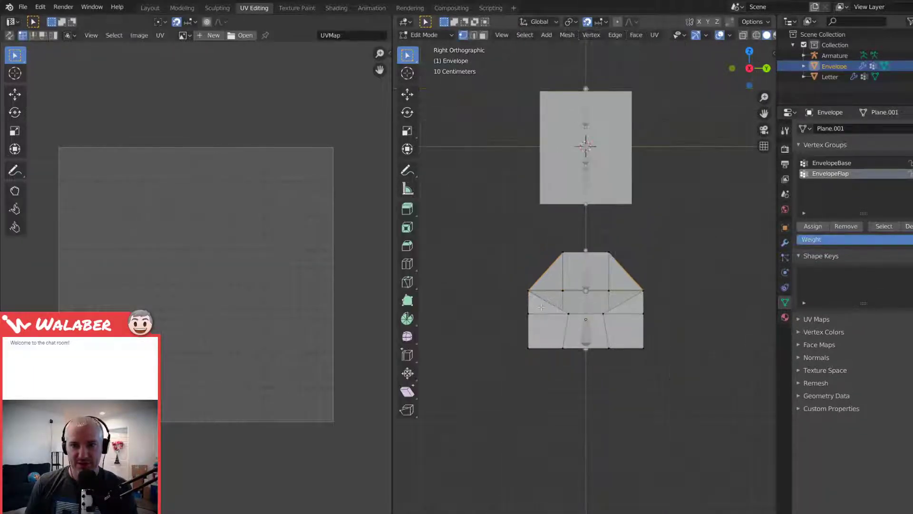
scroll(541, 307, "up", 2)
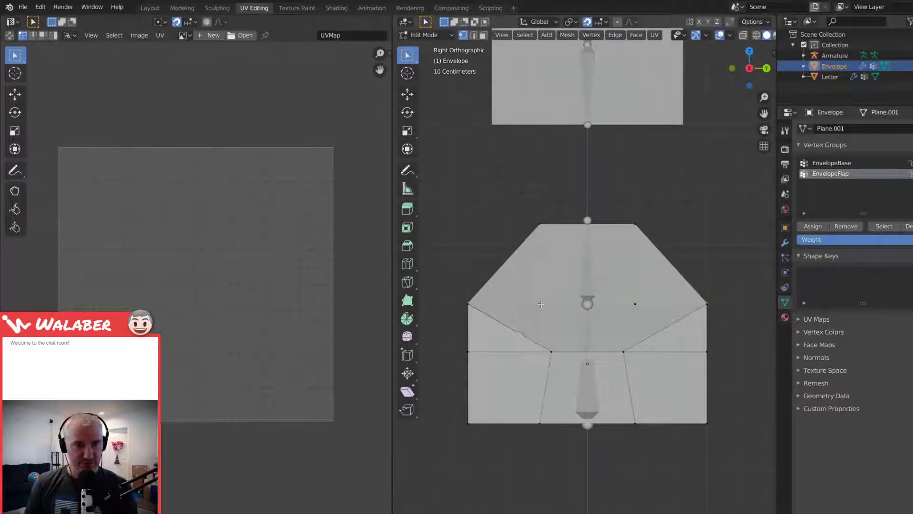
Step: Select the vertical edges along the sides of the envelope's pocket and mark them as seams
middle_click_drag(538, 302, 565, 287)
key("2")
scroll(536, 305, "up", 2)
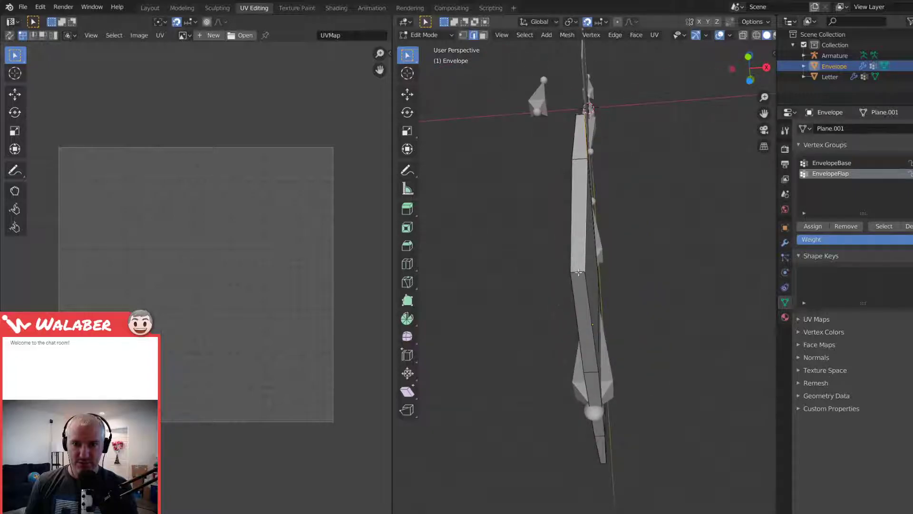
middle_click_drag(604, 312, 659, 375)
left_click(699, 360, "shift")
left_click(678, 288, "shift")
middle_click_drag(651, 326, 650, 281)
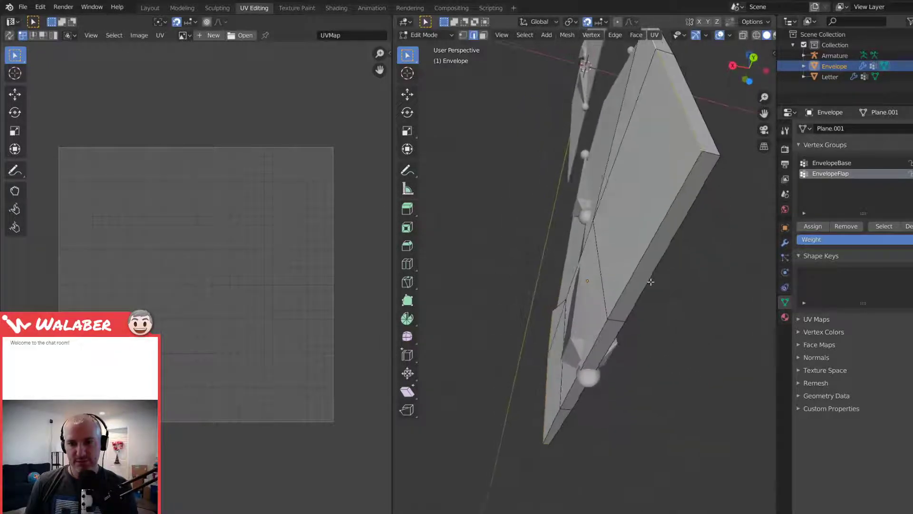
middle_click_drag(639, 178, 653, 251)
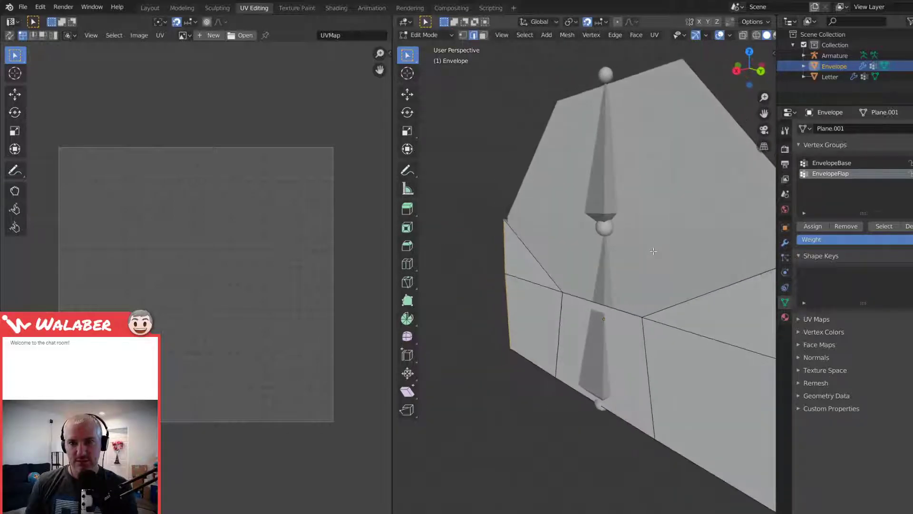
key("u")
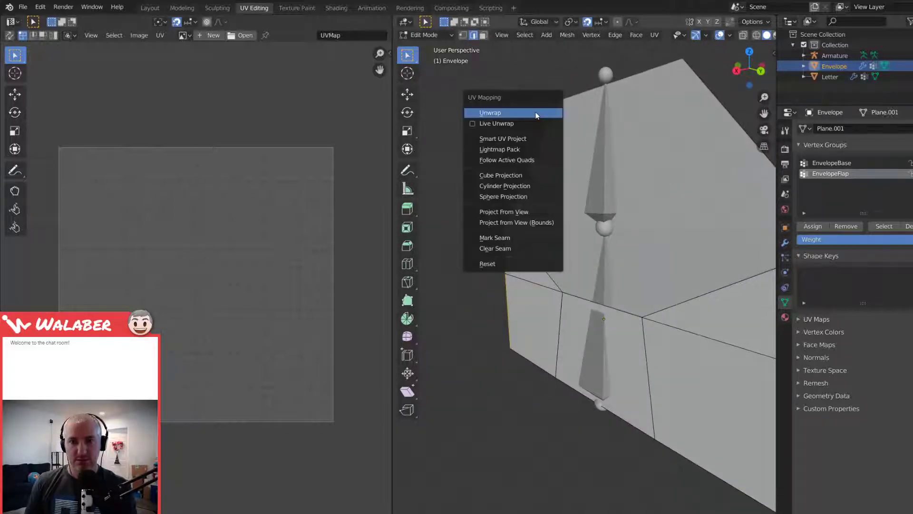
left_click(510, 237)
Step: Select the envelope's linked geometry and unwrap it
key("l")
key("u")
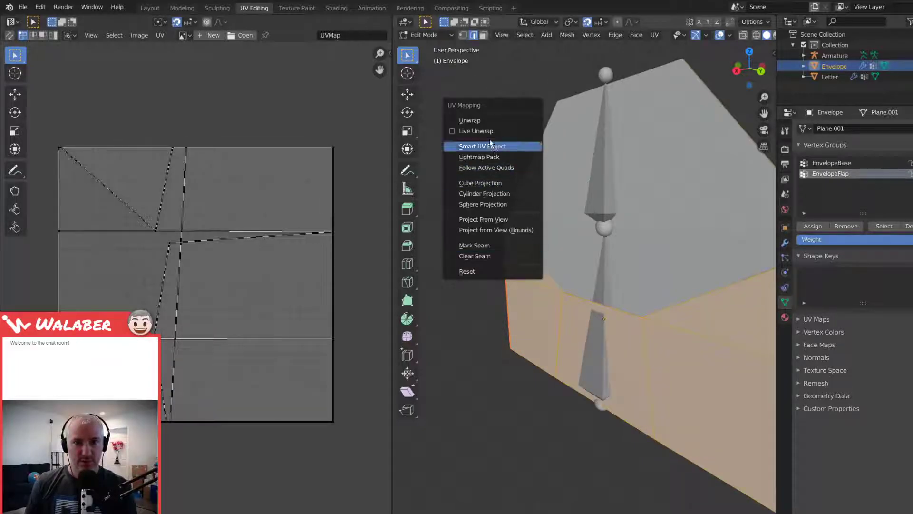
left_click(470, 120)
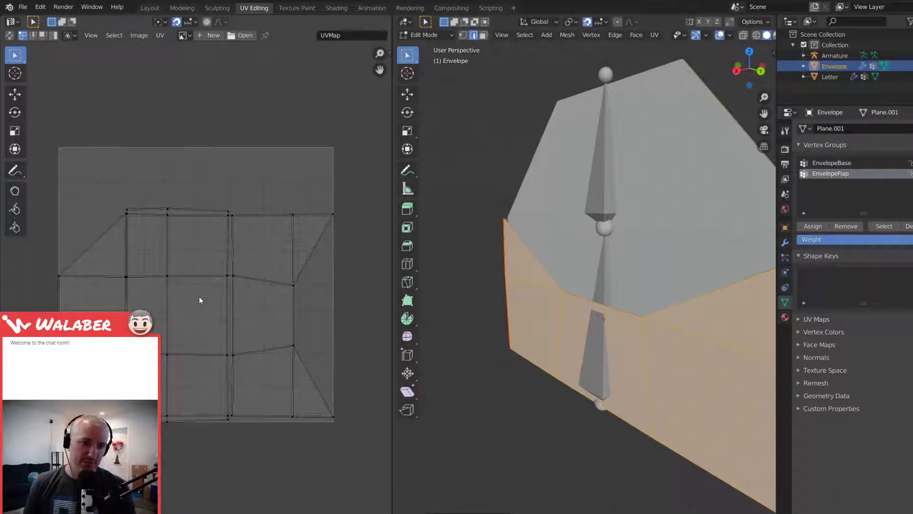
Step: Rotate the envelope's entire UV layout by 90 degrees, enlarge and reposition it, and return to Object Mode
key("a")
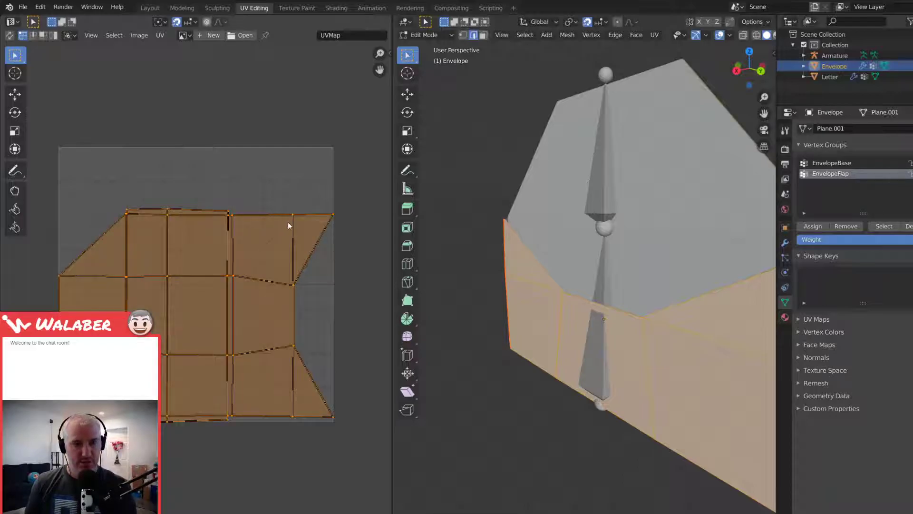
type("r90")
key("Return")
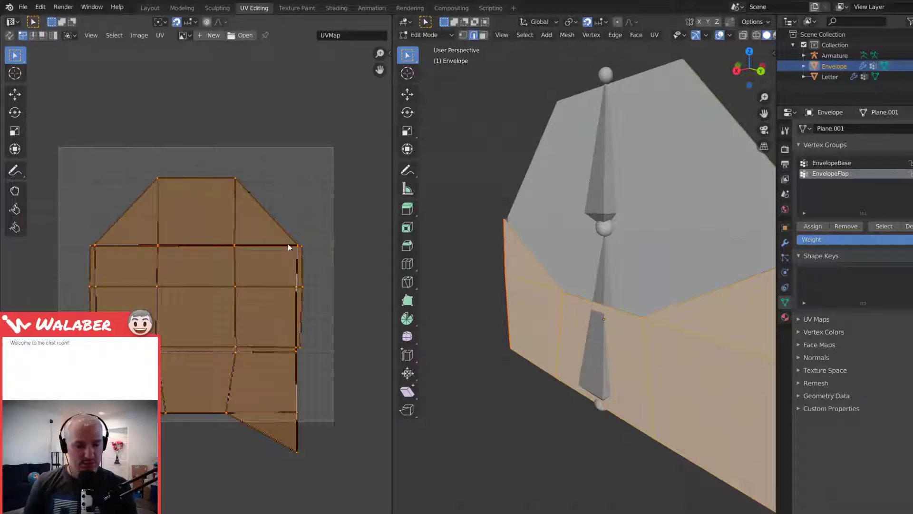
left_click(312, 238)
key("g")
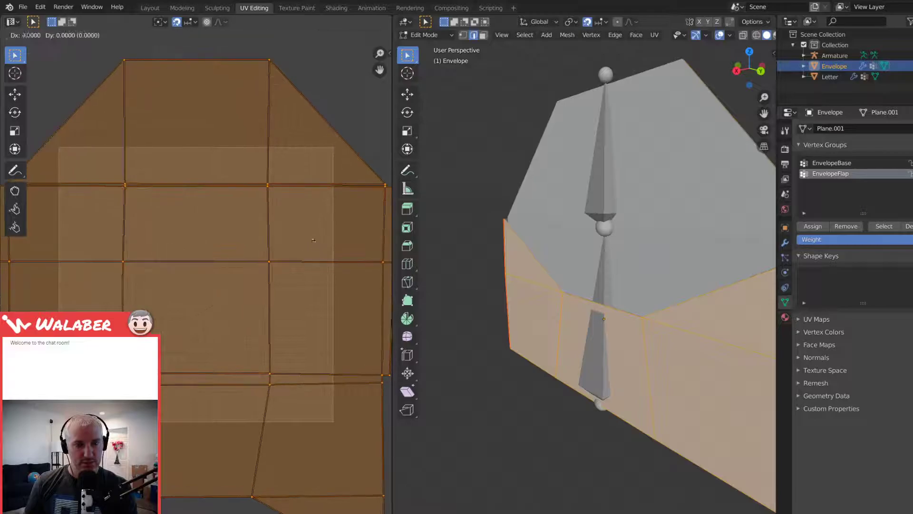
left_click(312, 217)
key("Tab")
scroll(543, 337, "down", 2)
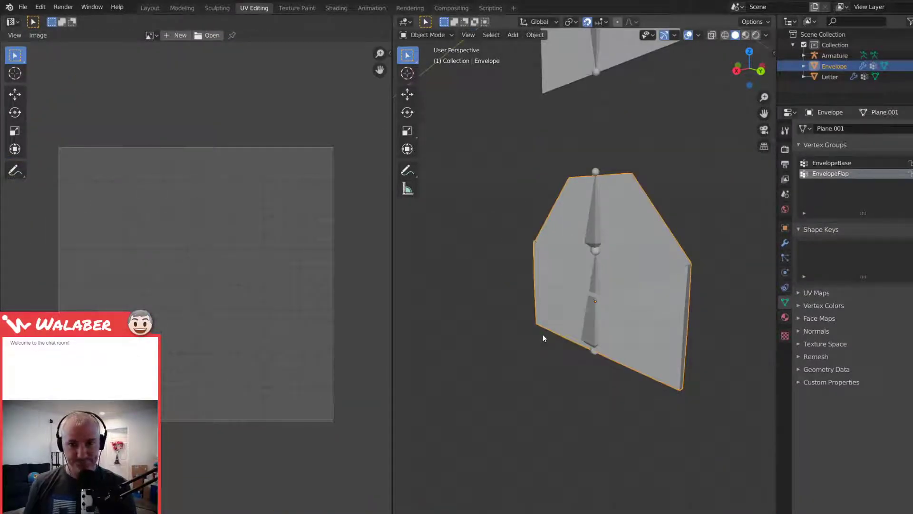
middle_click_drag(486, 232, 517, 274)
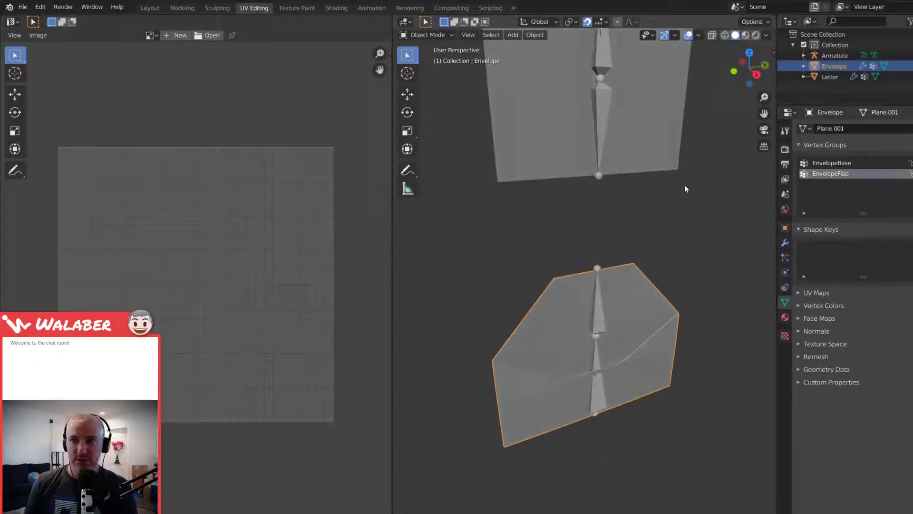
Step: Rename the envelope's mesh data as Envelope
left_click(652, 210)
left_click(616, 286)
left_click(853, 128)
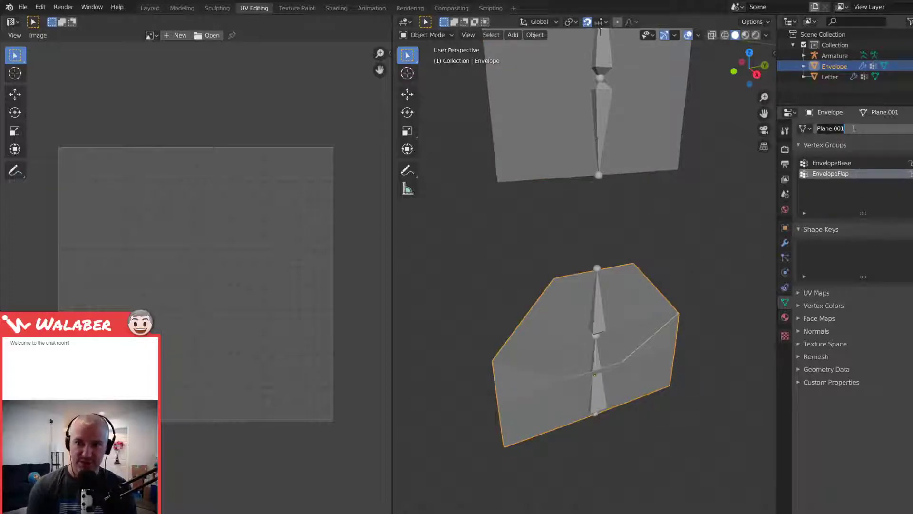
type("Envelop")
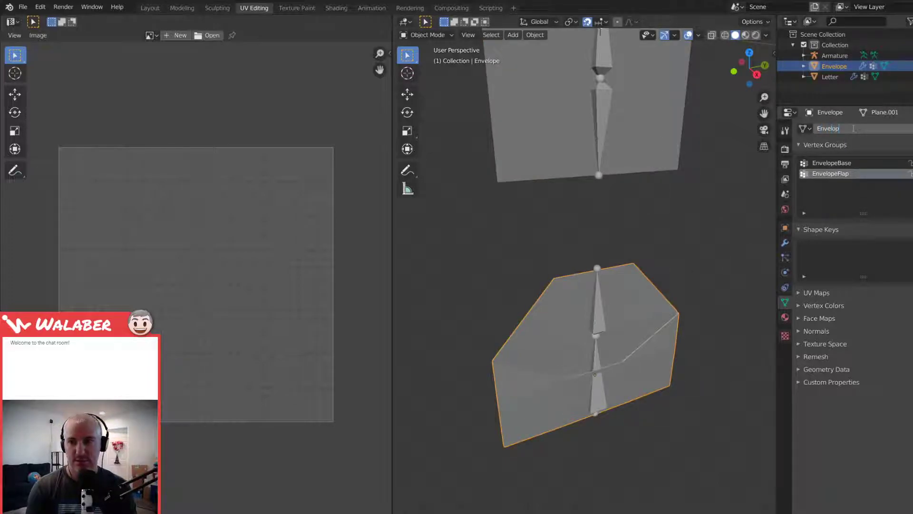
type("e")
key("Return")
left_click(649, 128)
middle_click_drag(649, 128, 629, 240, "shift")
scroll(590, 247, "down", 4)
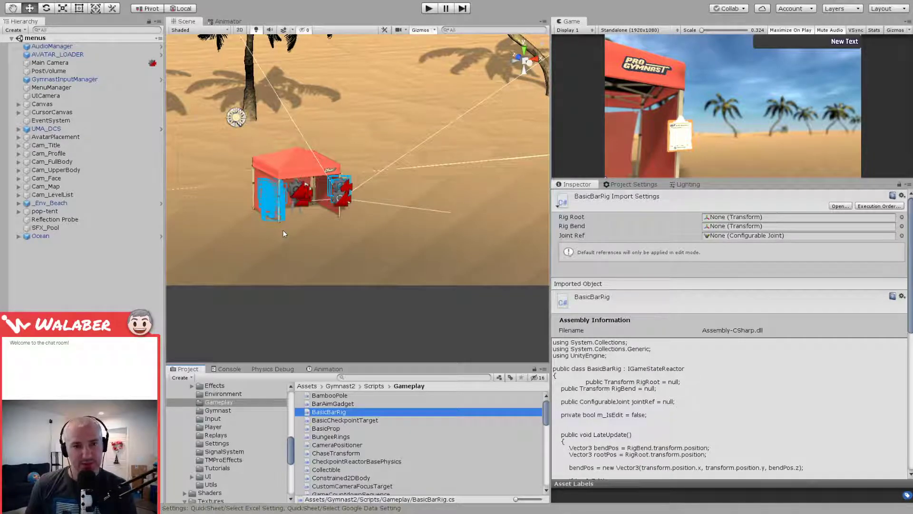
Step: Switch to Unity and add an empty object named StoryLetter to the menus scene
left_click_drag(269, 237, 383, 252, "alt")
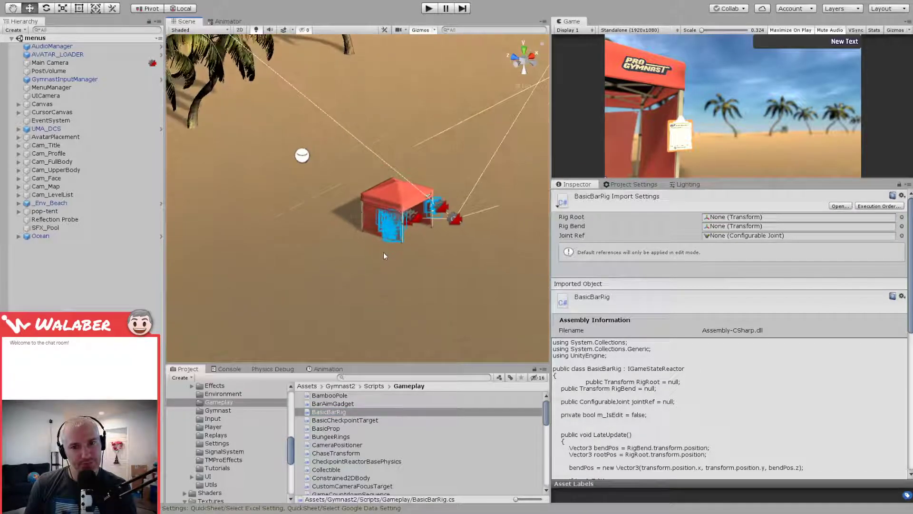
scroll(386, 256, "up", 3)
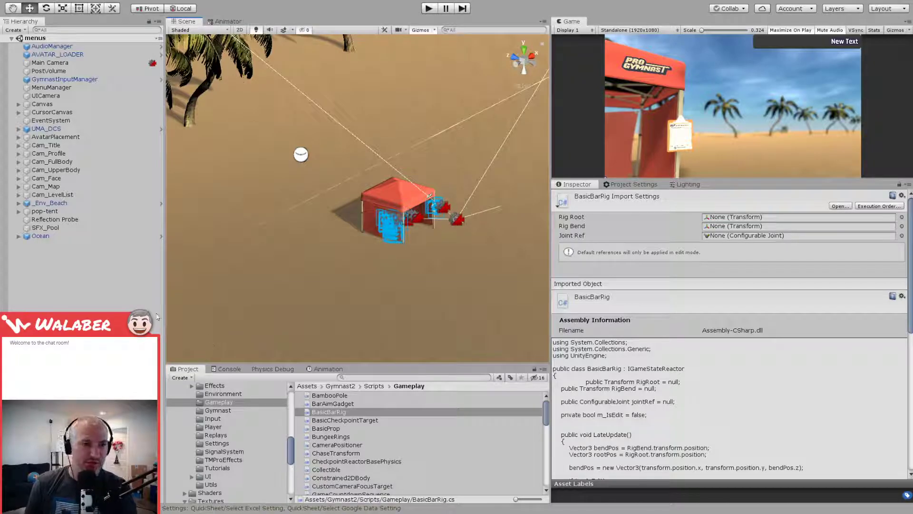
left_click(69, 272)
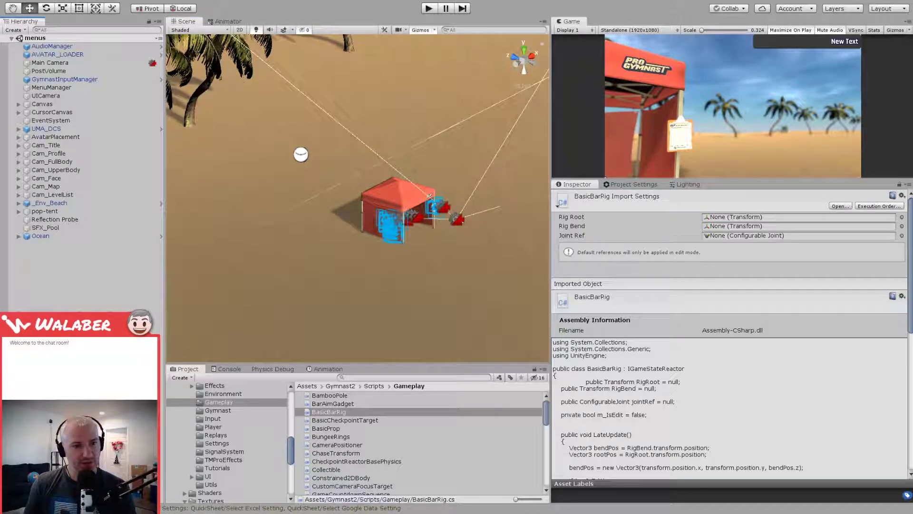
key("ctrl+shift+n")
key("F2")
type("StoryLetter")
key("Return")
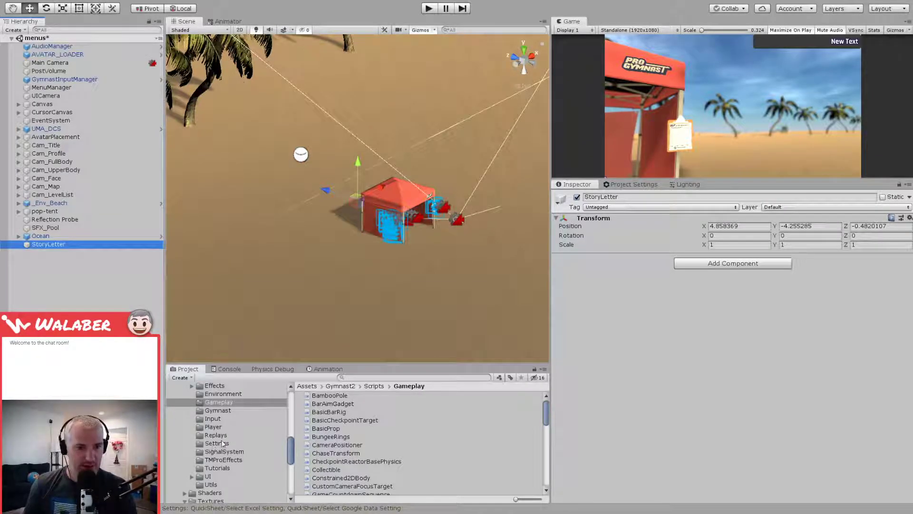
Step: Add the story_letter model from the Gymnast2 Models folder to the scene as a child of StoryLetter
scroll(232, 438, "up", 10)
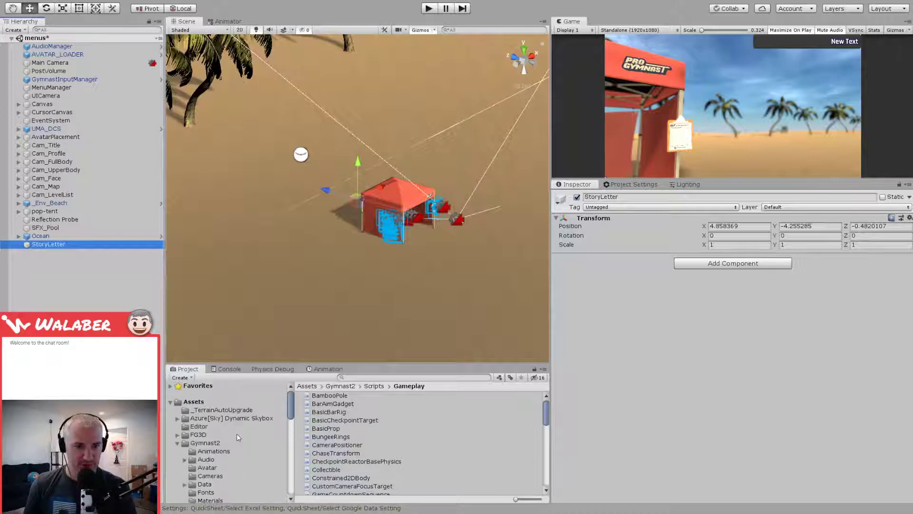
scroll(206, 443, "down", 3)
left_click(202, 447)
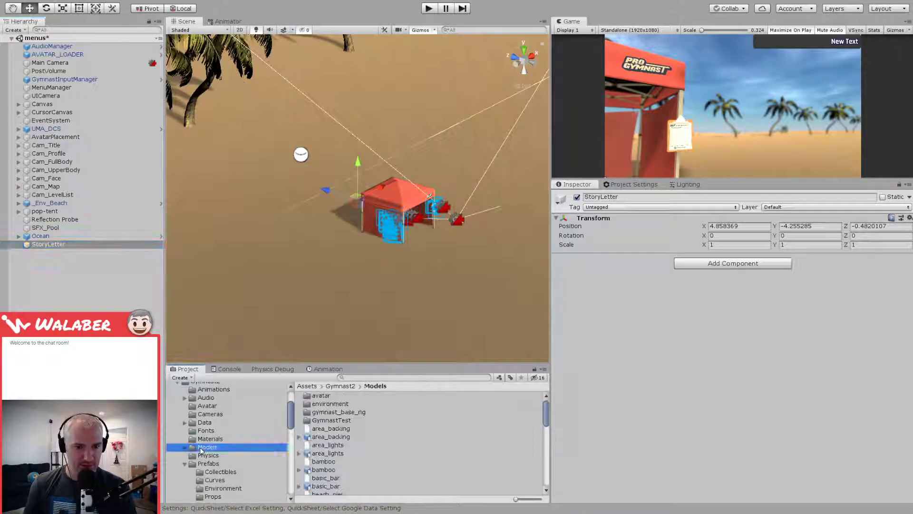
scroll(354, 451, "down", 10)
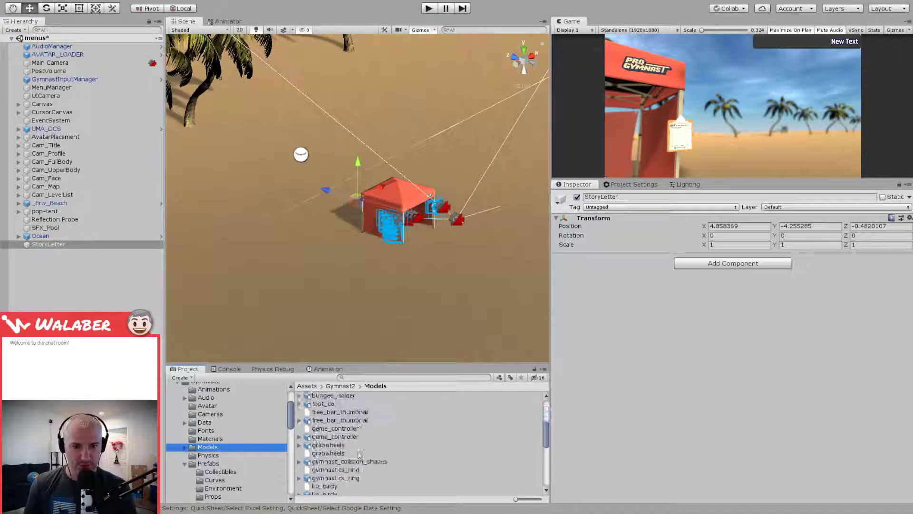
left_click_drag(332, 479, 61, 246)
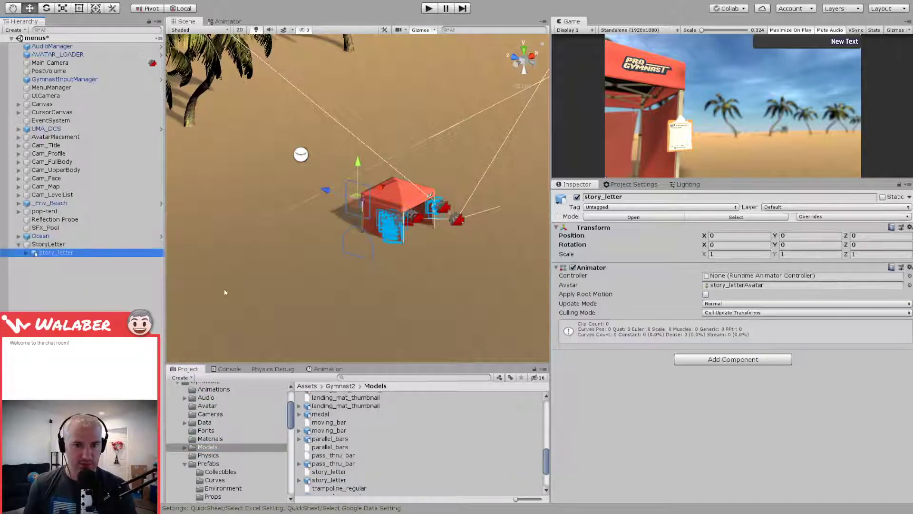
left_click_drag(346, 308, 210, 247, "alt")
scroll(373, 276, "up", 4)
left_click_drag(373, 276, 546, 238, "alt")
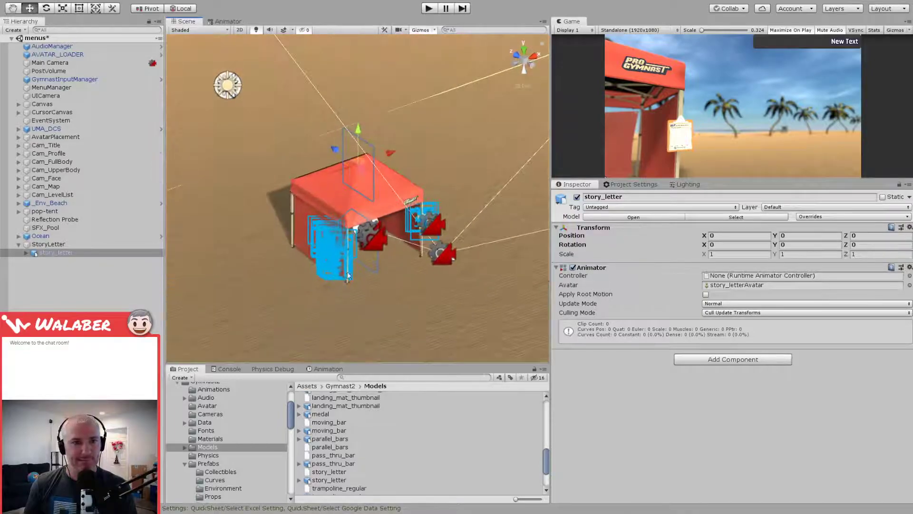
Step: Save the StoryLetter object as a prefab in the Prefabs/Environment folder
left_click(103, 245)
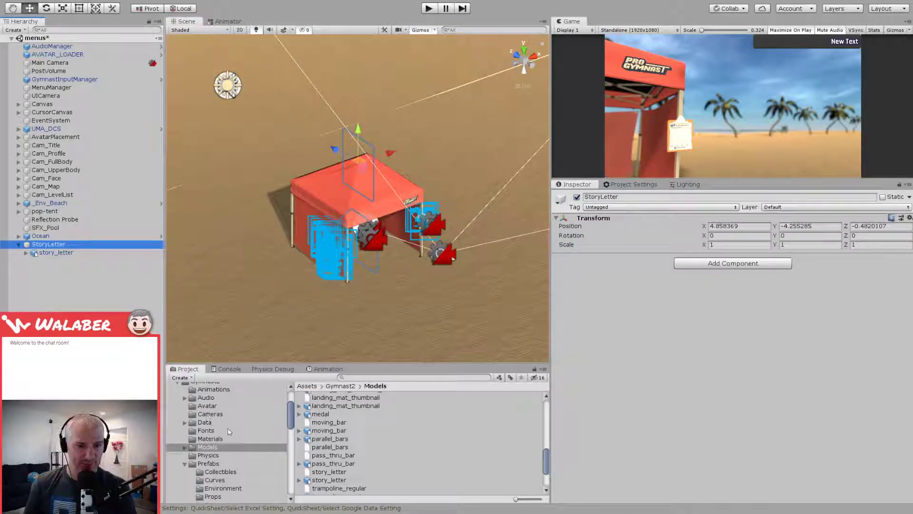
scroll(229, 432, "down", 2)
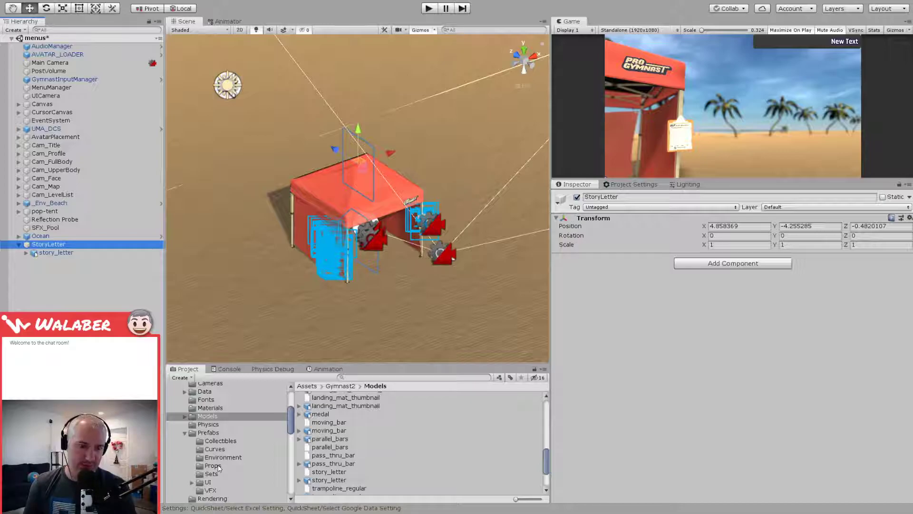
left_click_drag(46, 246, 222, 474)
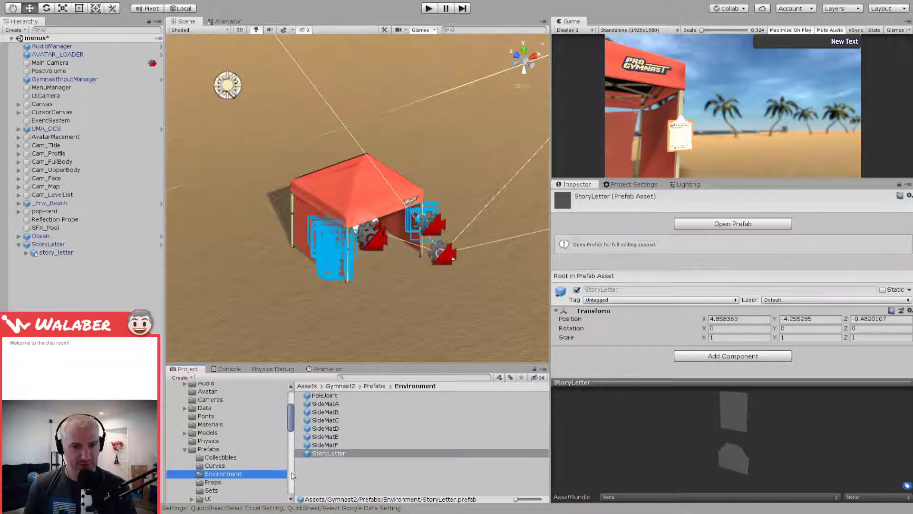
Step: Open the StoryLetter prefab, scale its story_letter child to 0.2 on all three axes, and return to the menus scene
left_click(314, 455)
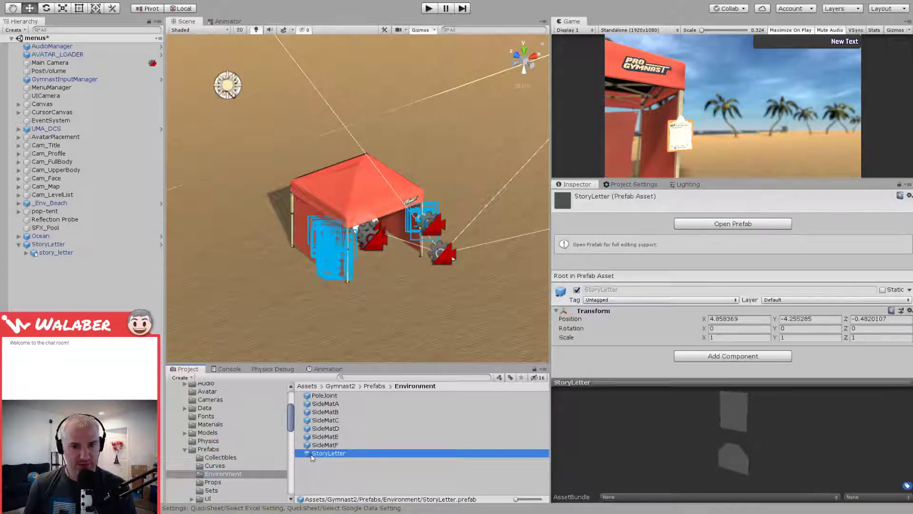
left_click(317, 445)
double_click(322, 454)
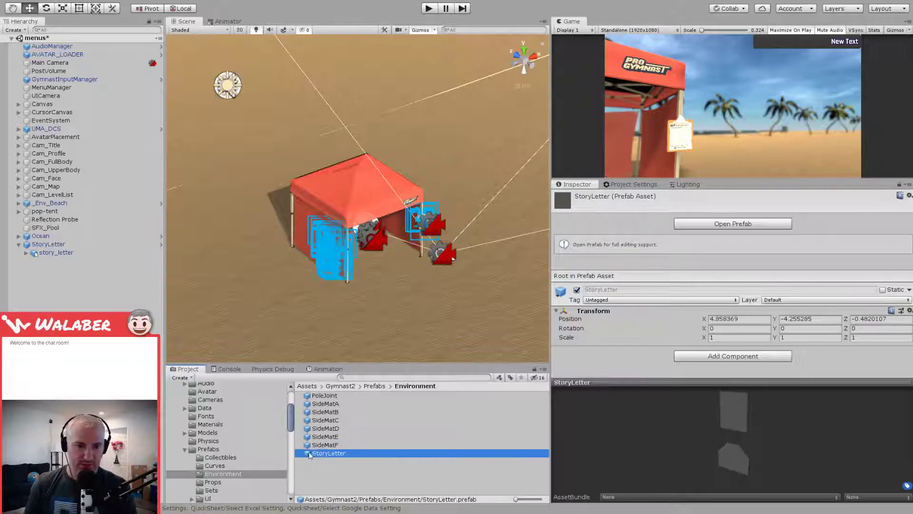
left_click_drag(259, 265, 524, 249, "alt")
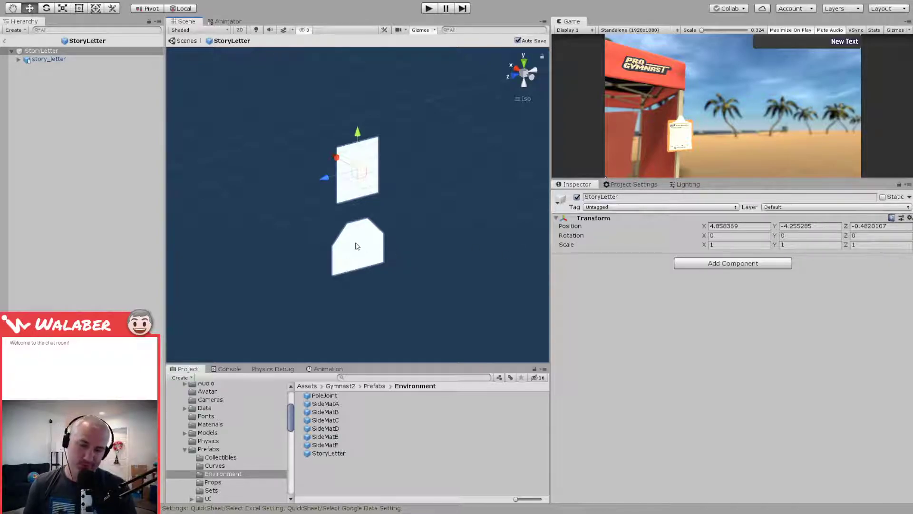
left_click(48, 59)
left_click(728, 254)
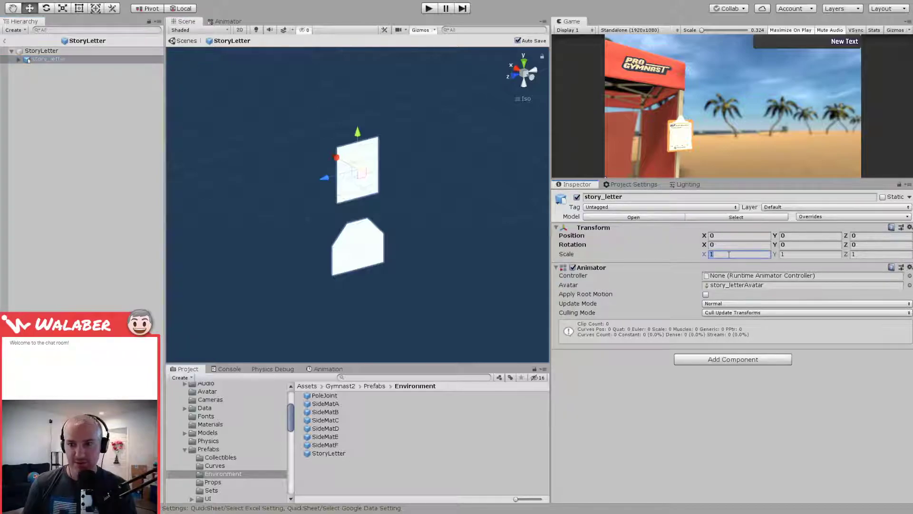
type("0.2")
key("Tab")
type("0.2")
key("Tab")
type("0.2")
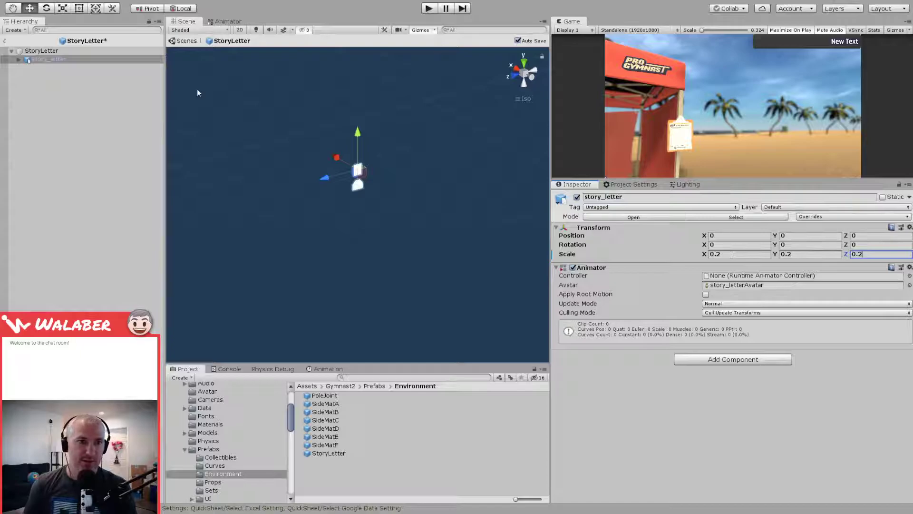
left_click(4, 41)
Step: Move StoryLetter along the X axis to about -0.39, in line with the tent
right_click_drag(341, 283, 276, 252)
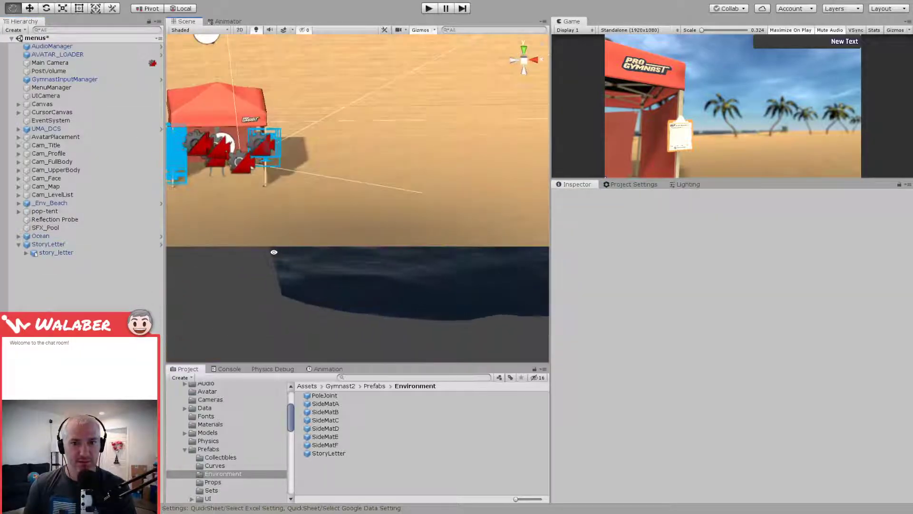
left_click(47, 244)
key("f")
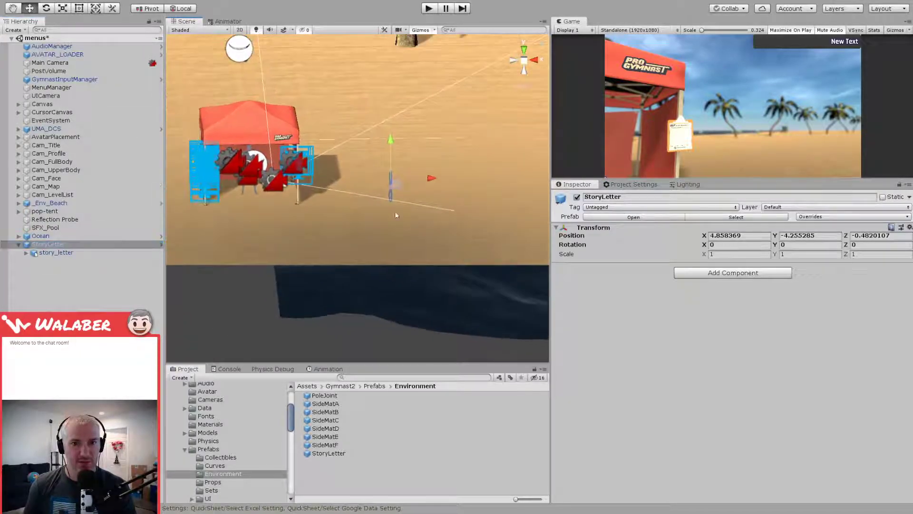
left_click_drag(432, 178, 301, 191)
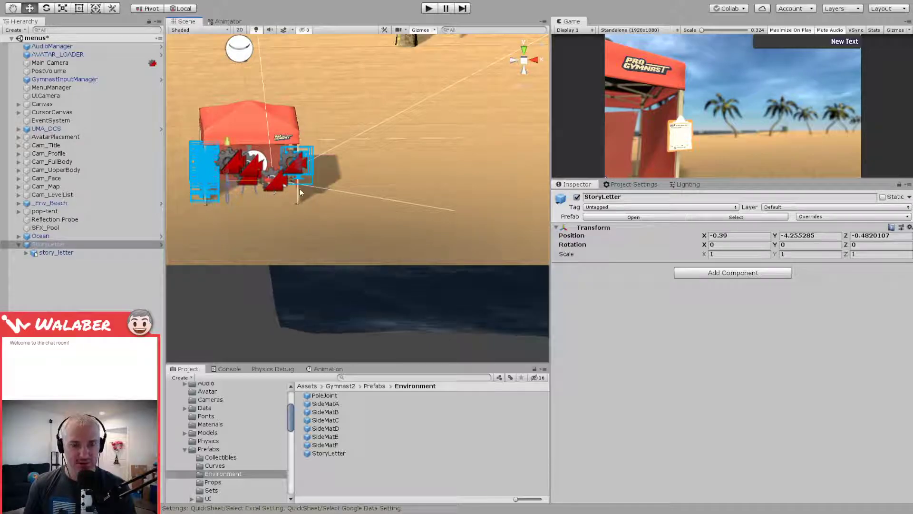
key("f")
Step: From the side view, raise StoryLetter and move it into the tent, to about Y -1.86 and Z -7.81
left_click_drag(401, 206, 281, 220, "alt")
scroll(335, 180, "down", 5)
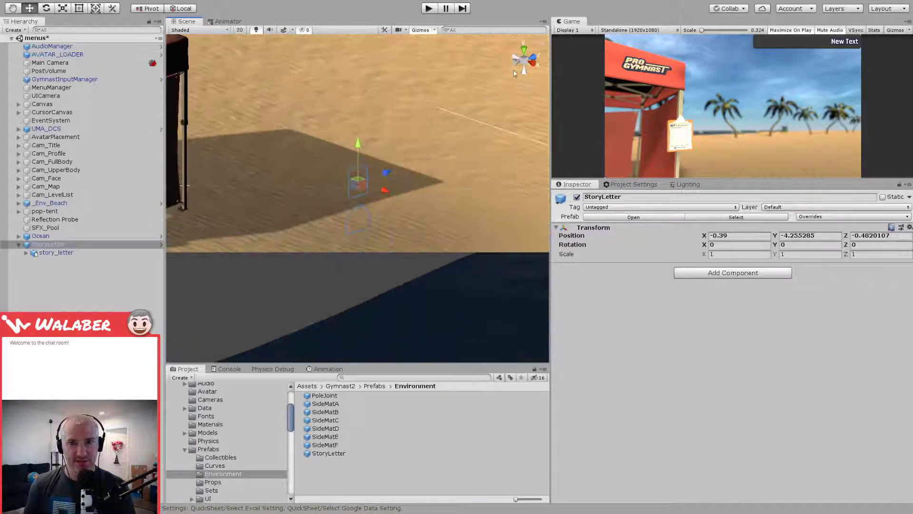
left_click_drag(362, 157, 322, 176, "alt")
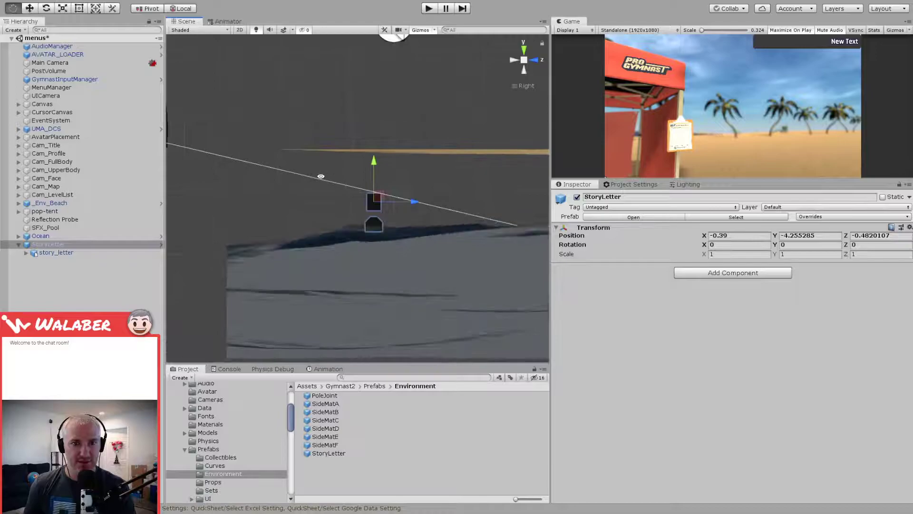
middle_click_drag(321, 176, 412, 204)
left_click_drag(473, 235, 184, 138)
key("f")
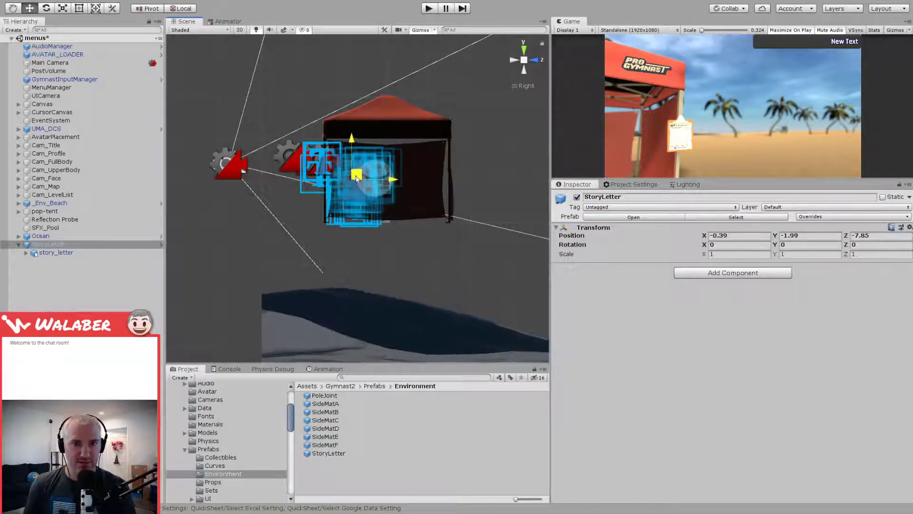
left_click_drag(356, 176, 321, 204)
Step: Rotate StoryLetter to -180 degrees about the Y axis
left_click(512, 62)
scroll(348, 193, "up", 3)
scroll(335, 203, "up", 5)
key("e")
left_click_drag(348, 113, 524, 151)
scroll(401, 168, "down", 4)
left_click_drag(333, 166, 400, 187, "alt")
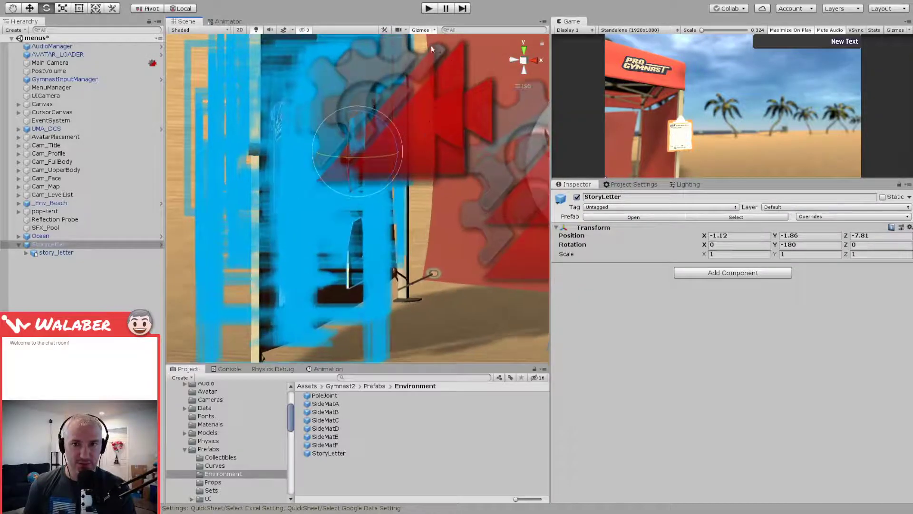
Step: Move StoryLetter just in front of the level-select poster on the tent wall, at about X -1.245 and Z -7.752
right_click_drag(409, 117, 435, 124, "alt")
left_click_drag(435, 125, 271, 143, "alt")
right_click_drag(271, 143, 304, 141, "alt")
middle_click_drag(304, 141, 276, 185)
left_click_drag(259, 183, 394, 219, "alt")
key("w")
left_click_drag(340, 207, 313, 195)
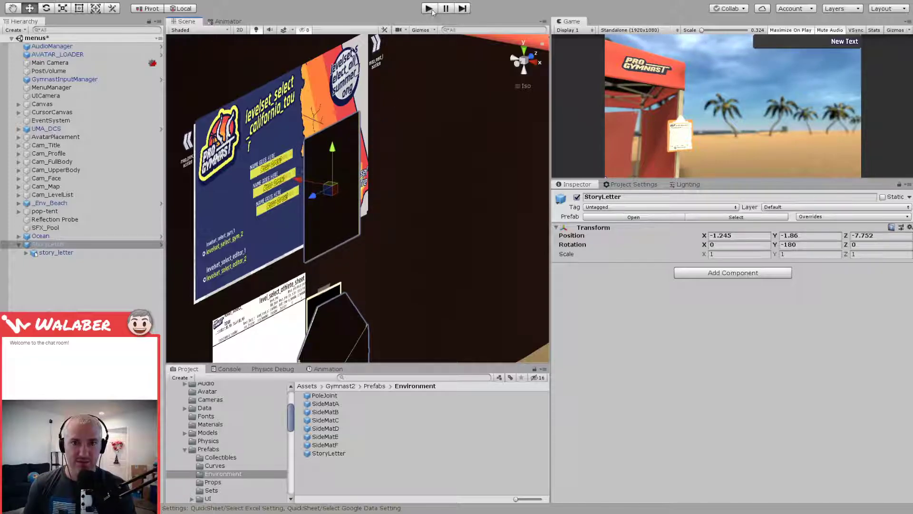
left_click_drag(386, 140, 361, 129, "alt")
scroll(360, 129, "down", 5)
scroll(358, 126, "down", 5)
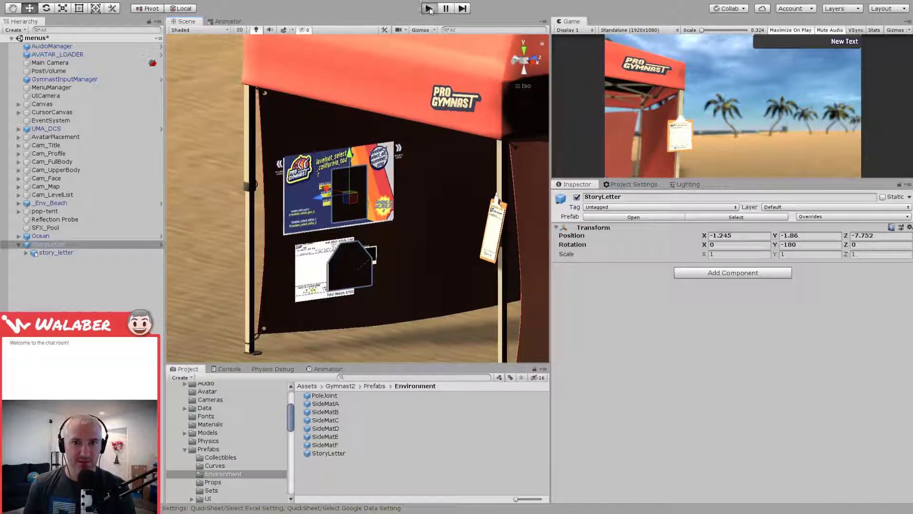
Step: Run the game and choose an existing athlete profile to reach the California level-select poster
left_click(429, 8)
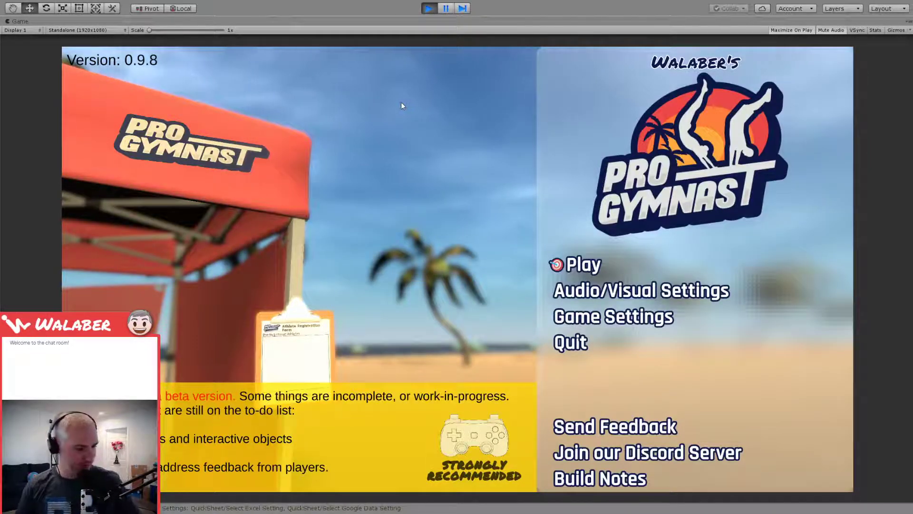
key("Return")
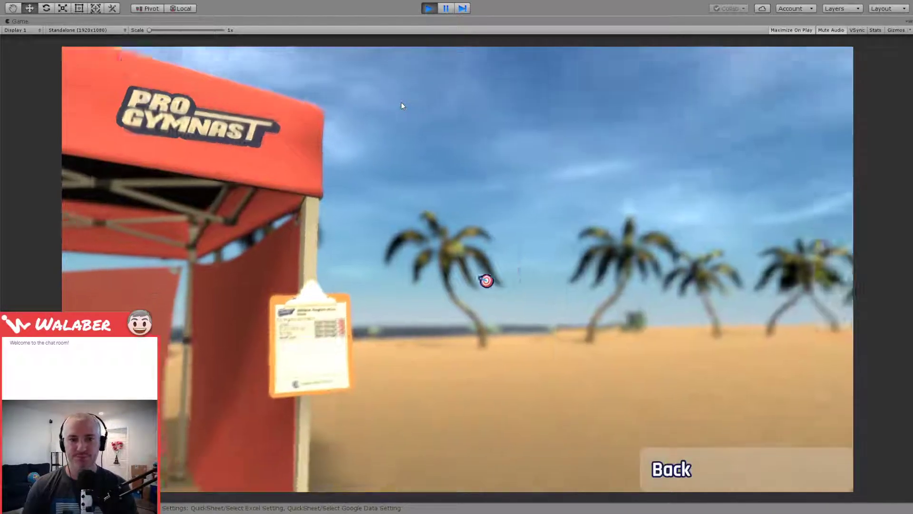
key("Down")
key("Down")
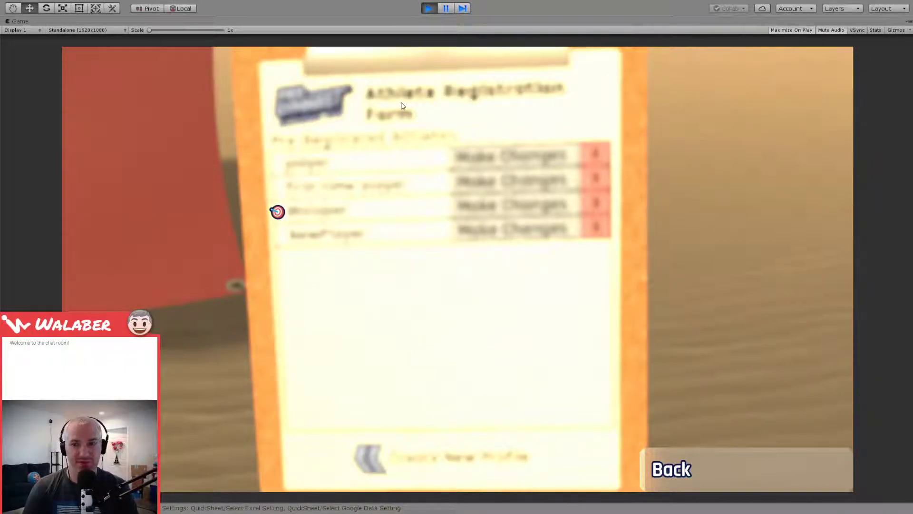
key("Up")
key("Down")
key("Return")
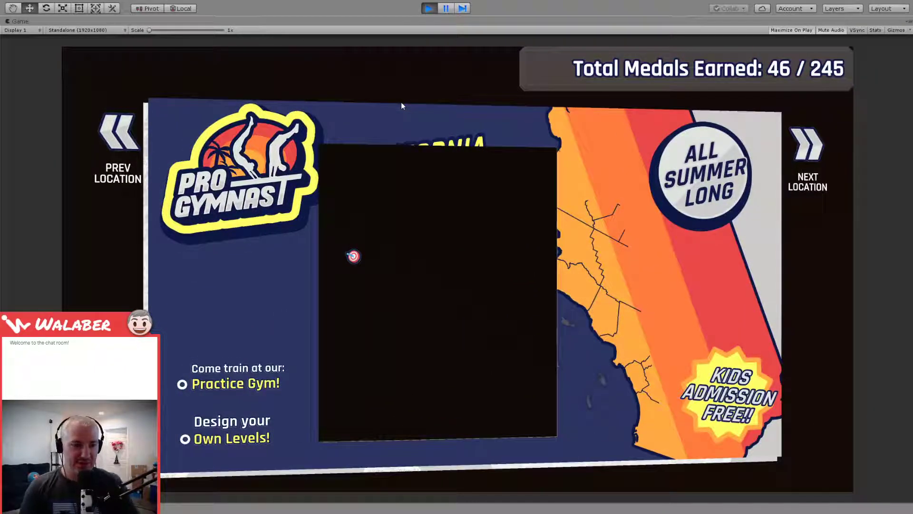
Step: Go back to the registration form, open a profile's editing screen, and return to the level-select poster
key("Escape")
key("Down")
key("Right")
key("Return")
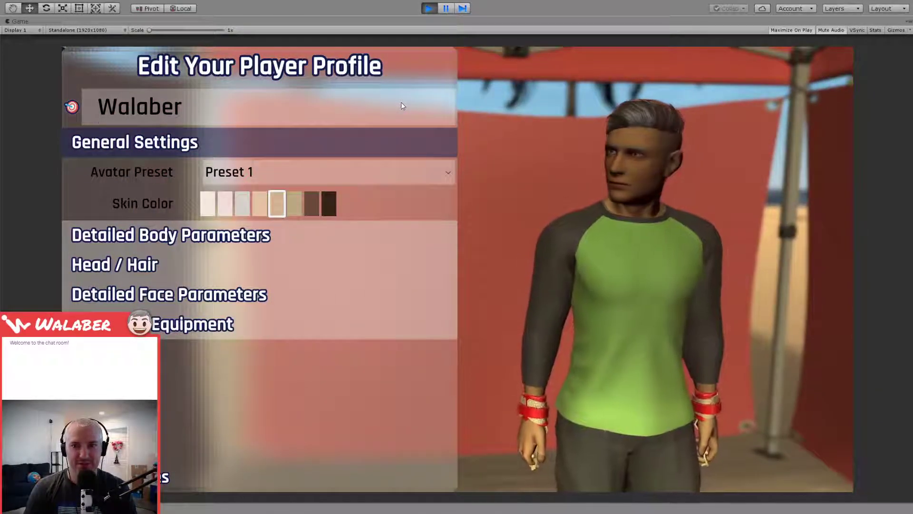
key("Escape")
key("Down")
key("Down")
key("Return")
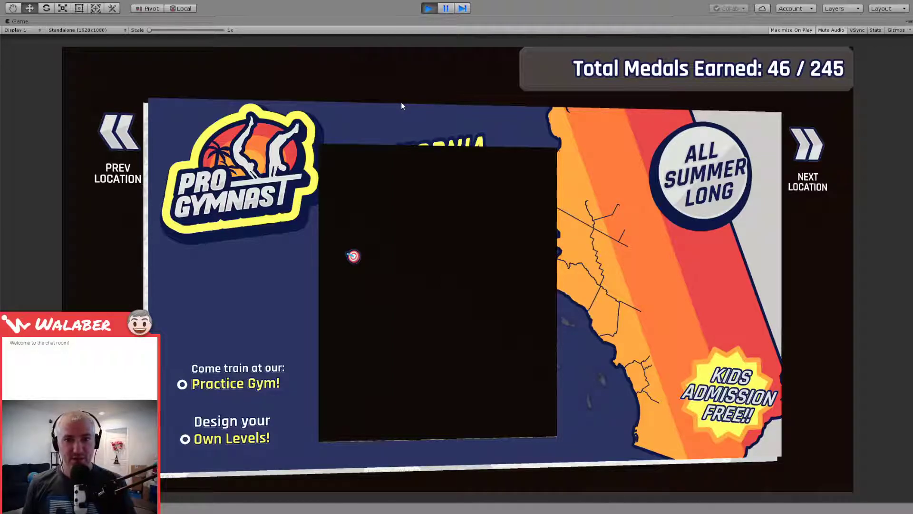
Step: Pause the game and reposition StoryLetter relative to the level-select poster, at about X -0.909 and Y -1.825
left_click(446, 8)
left_click(50, 236)
left_click(48, 228)
left_click_drag(319, 238, 381, 222, "alt")
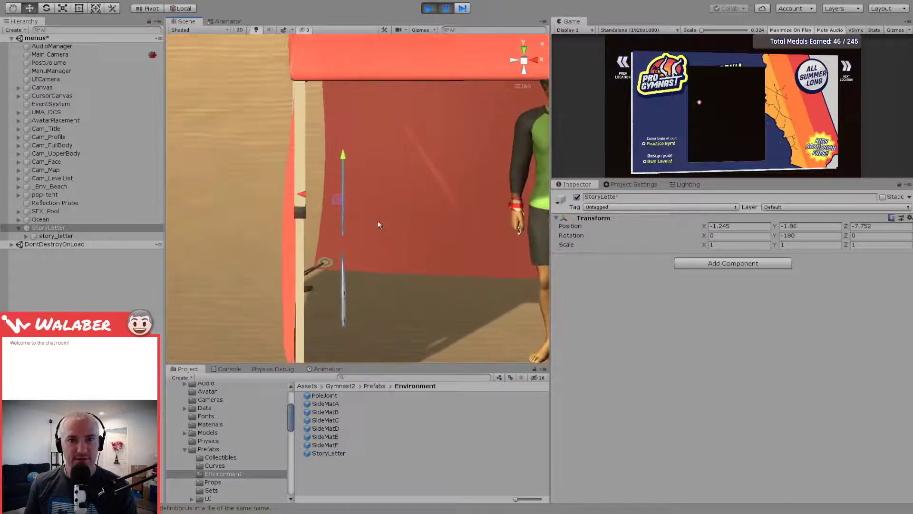
left_click_drag(338, 200, 277, 204)
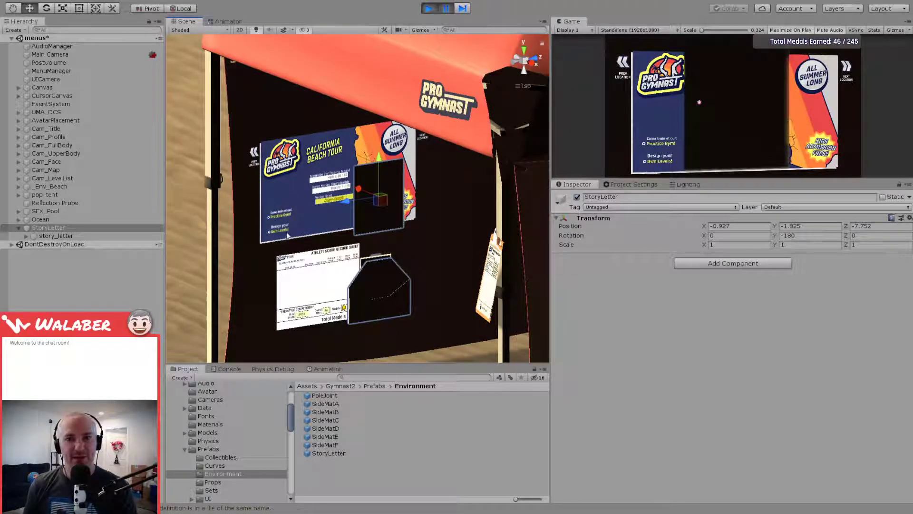
left_click_drag(305, 226, 327, 192, "alt")
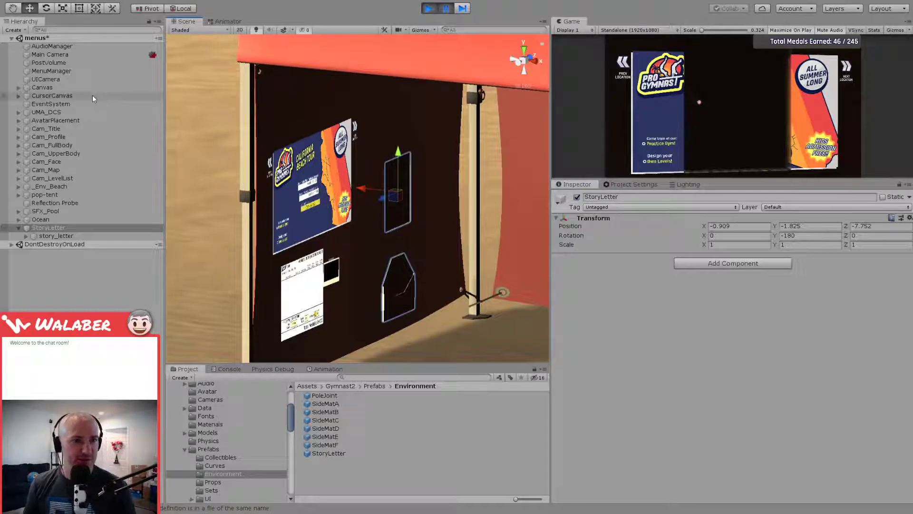
Step: Examine the Reflection Probe and the letter's shading on the tent wall, then reselect StoryLetter
double_click(59, 204)
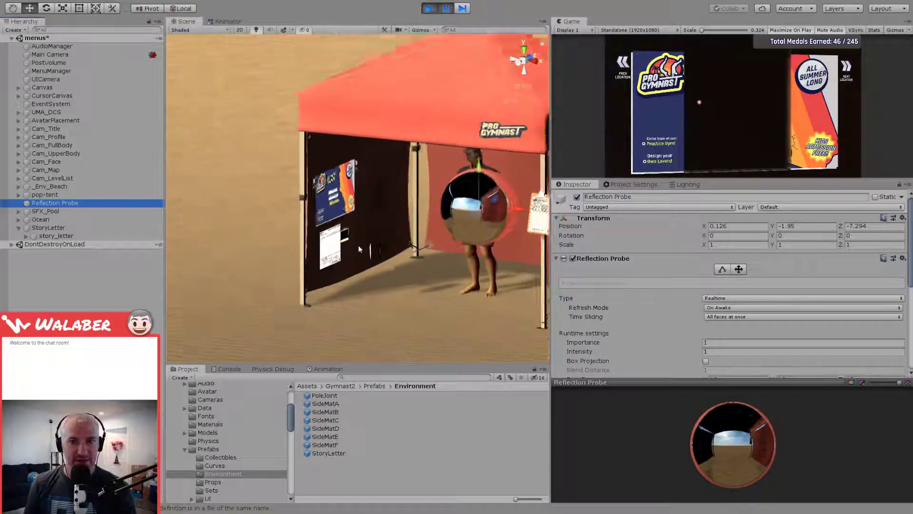
left_click_drag(367, 243, 308, 227, "alt")
scroll(307, 227, "up", 6)
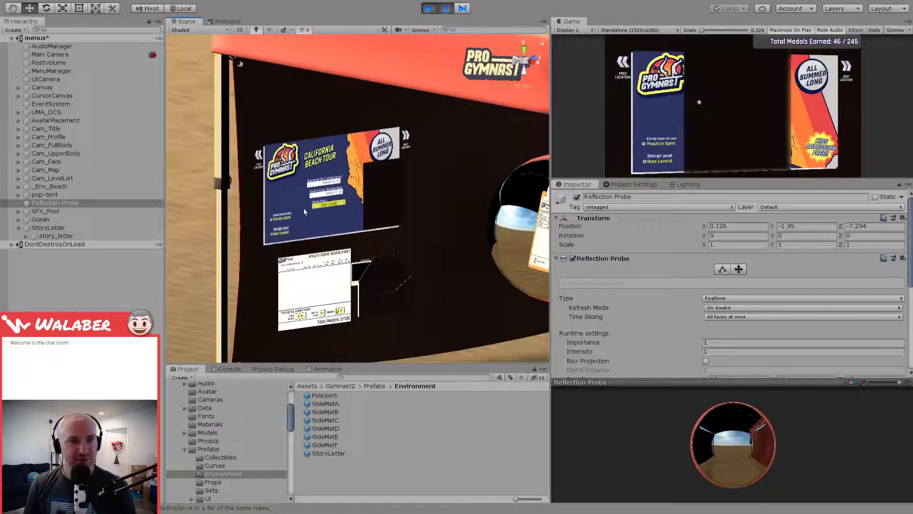
scroll(369, 228, "up", 4)
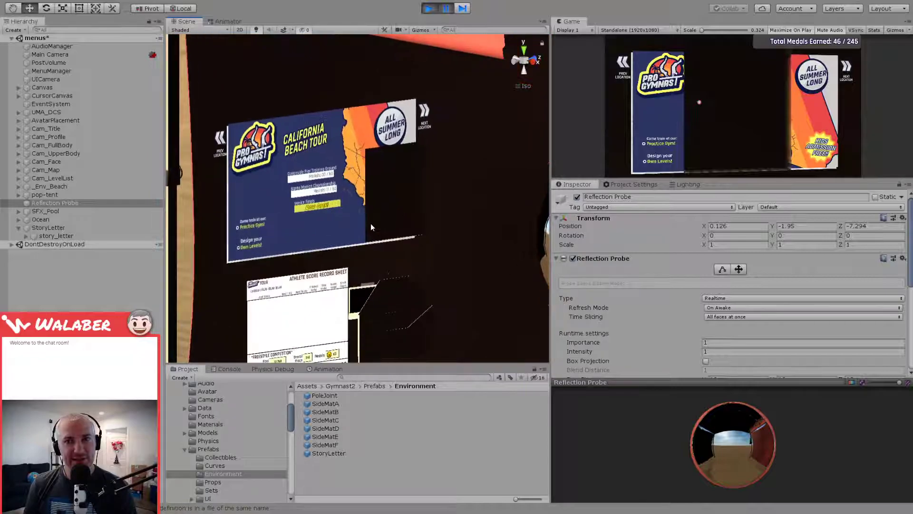
left_click(72, 229)
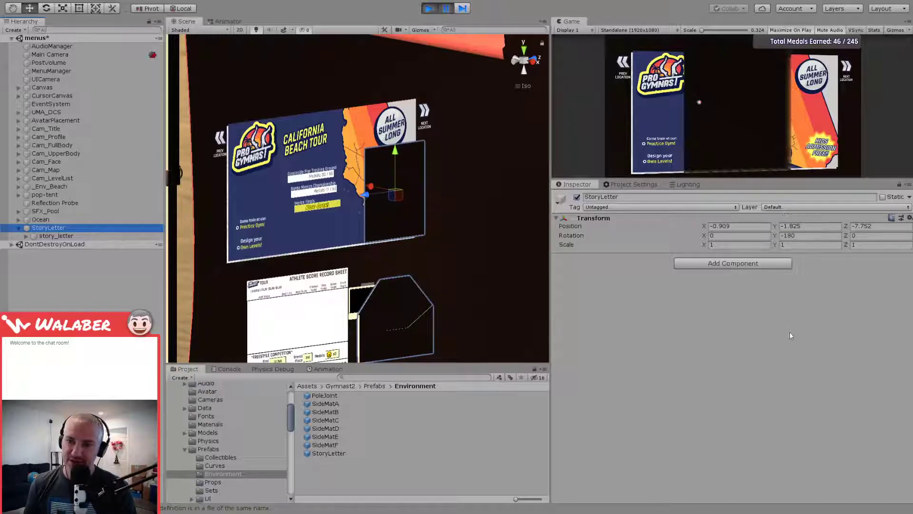
Step: Try StoryLetter on the UI layer, set it back to Default, and stop the game
left_click(431, 277)
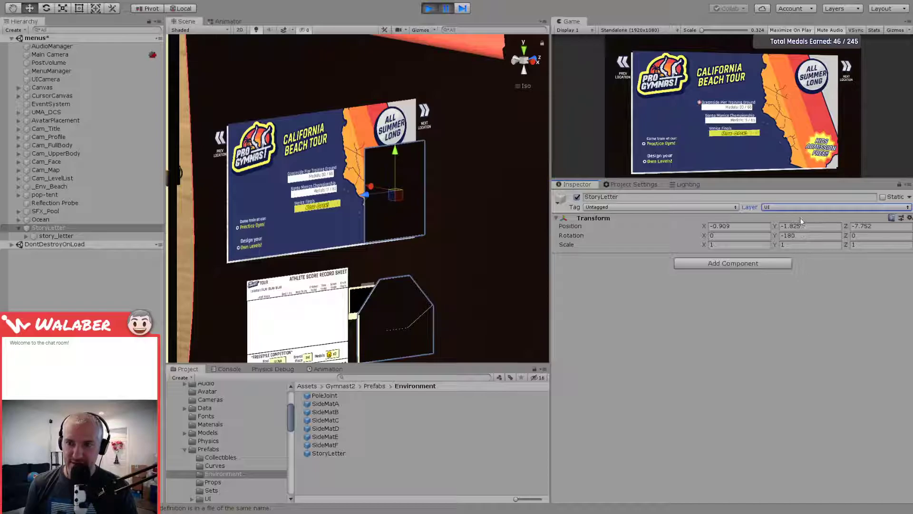
right_click_drag(424, 269, 523, 275)
scroll(379, 248, "down", 10)
right_click_drag(380, 248, 406, 211)
scroll(400, 267, "down", 5)
key("w")
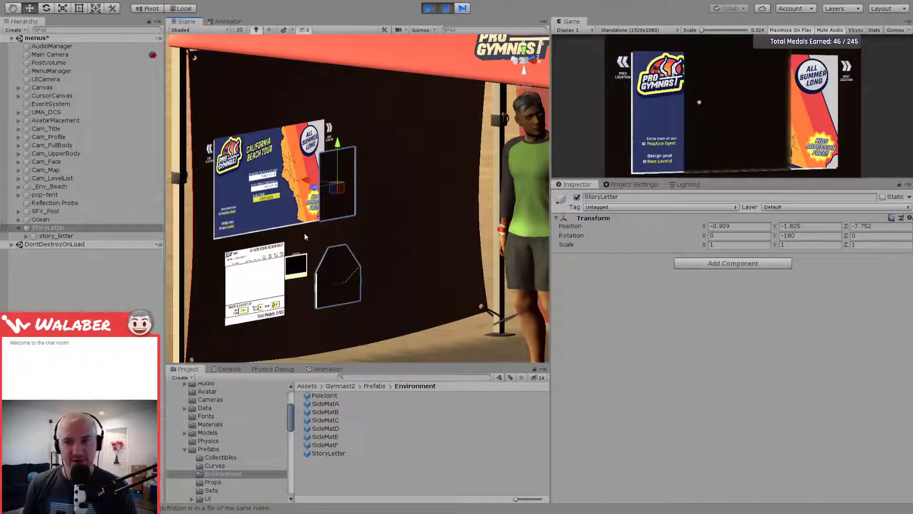
left_click(429, 9)
mouse_move(286, 234)
right_mouse_down()
mouse_move(357, 228)
mouse_move(285, 234)
right_mouse_up()
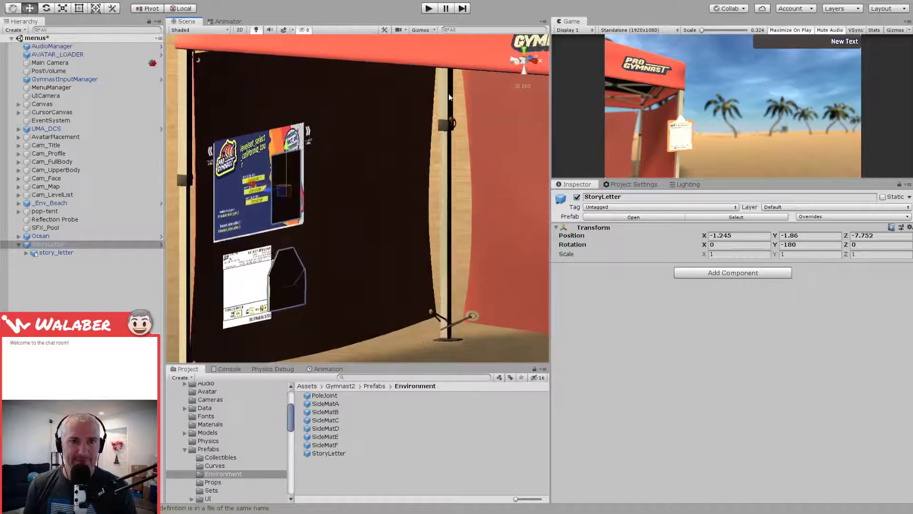
Step: Create an empty object named LetterHandle at the root of the menus scene
left_click(53, 276)
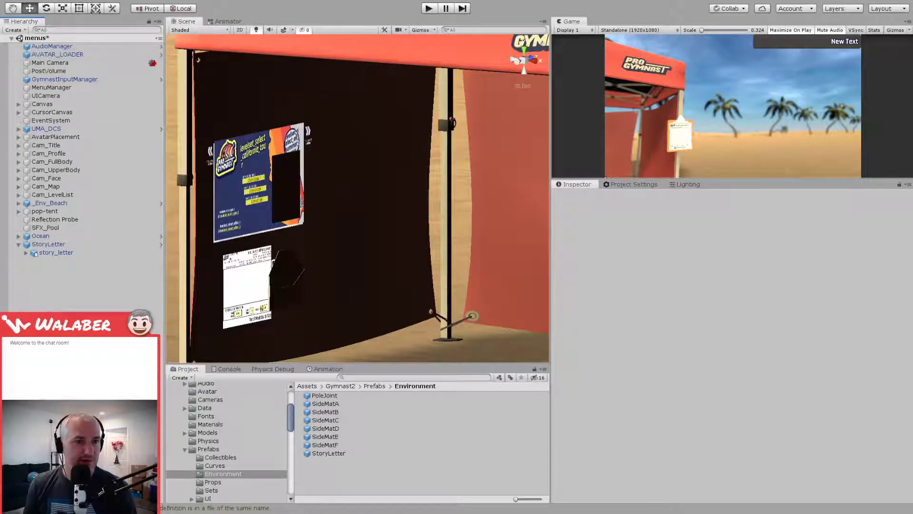
key("ctrl+shift+n")
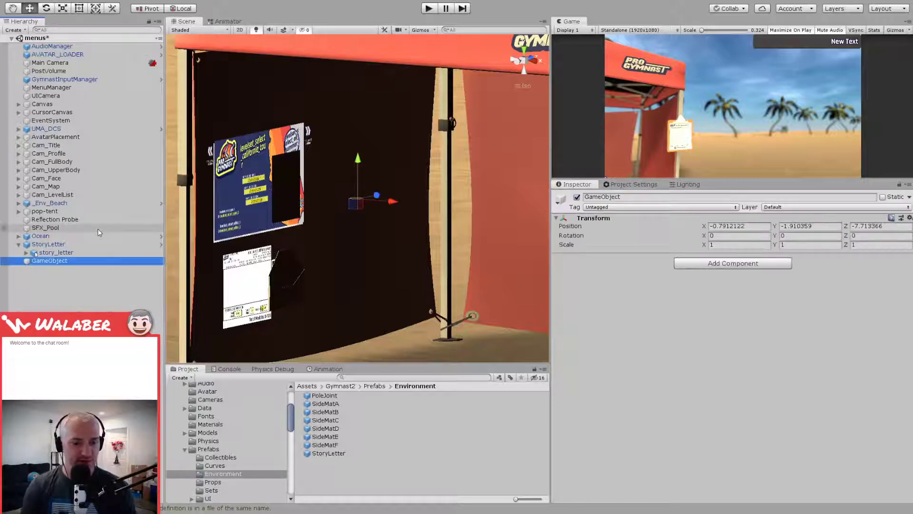
type("LetterHandle")
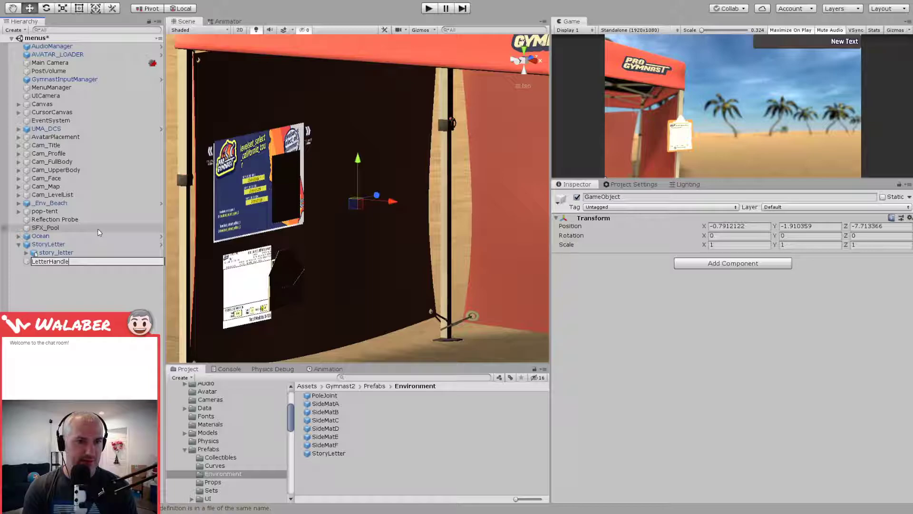
key("Return")
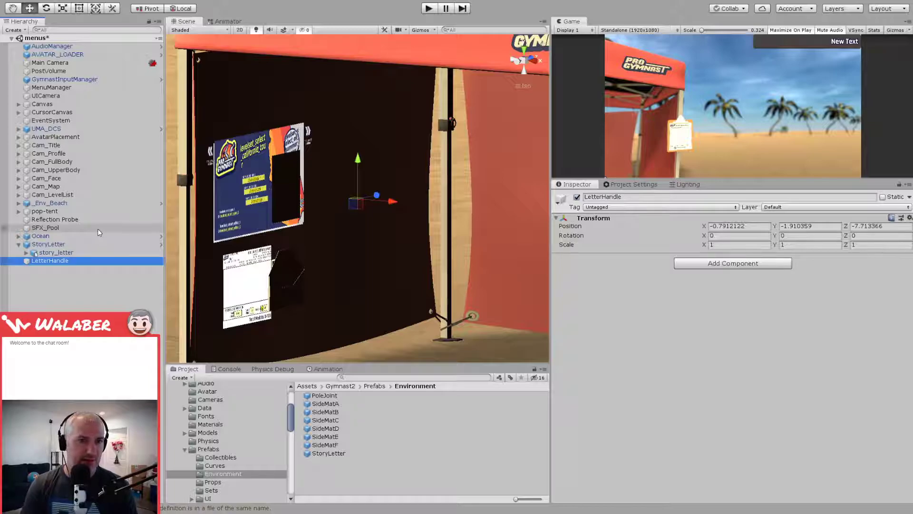
Step: Run the game up to the California level-select poster, pause it, and select StoryLetter
left_click(436, 9)
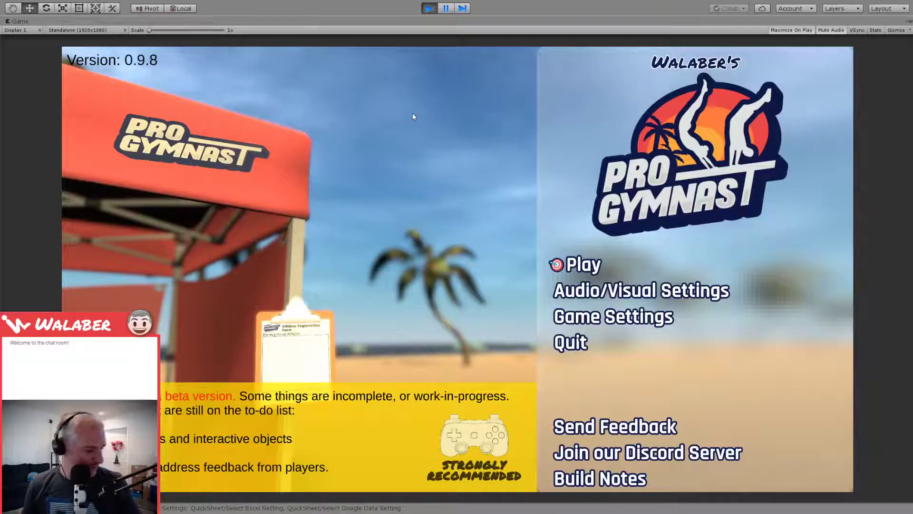
key("Return")
key("Return")
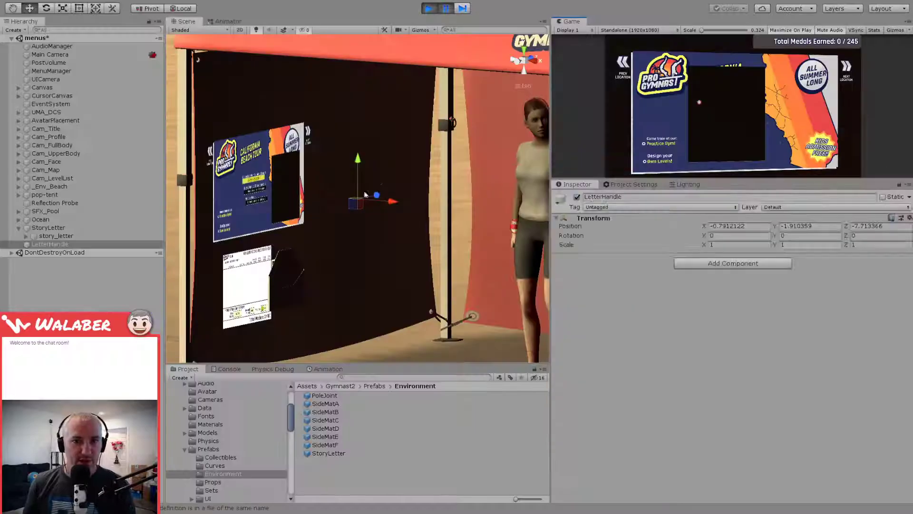
key("shift+space")
left_click(42, 228)
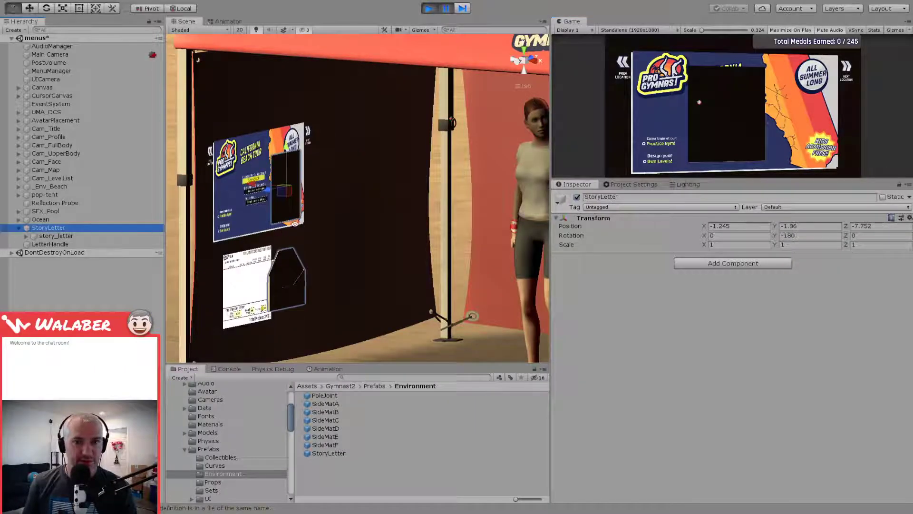
Step: Move StoryLetter to about X -0.943, Y -1.833 beside the poster and turn it to a Y rotation of about -175.102
key("f")
left_click_drag(235, 194, 238, 233)
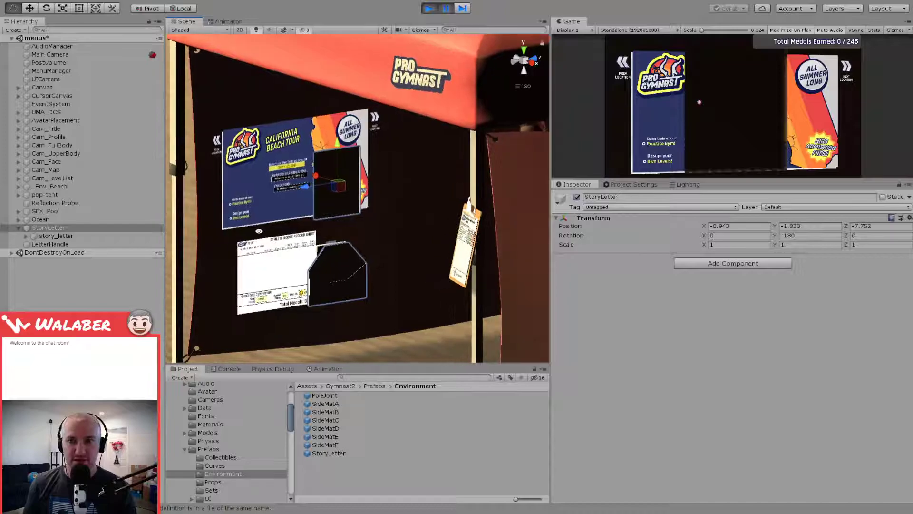
key("e")
left_click_drag(332, 193, 326, 191)
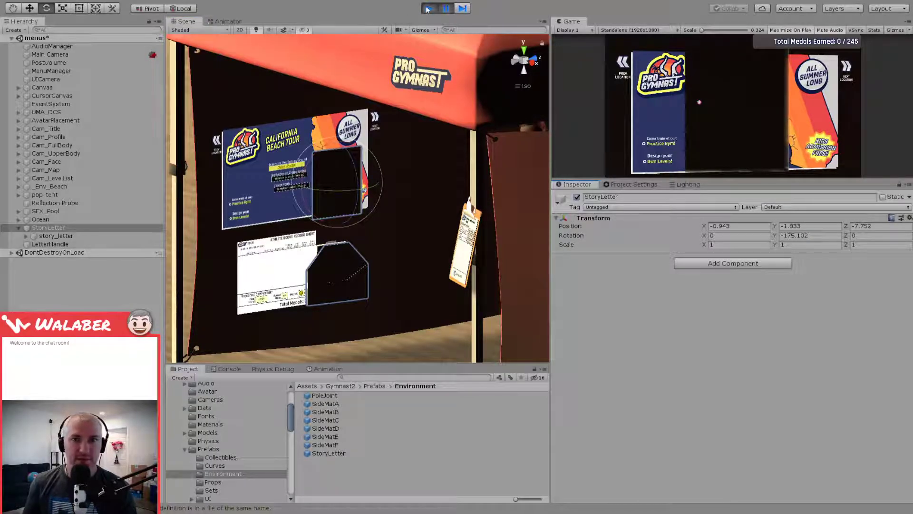
Step: Stop the game and give LetterHandle the adjusted transform: position -0.943, -1.833, -7.752 and Y rotation -175.102
key("ctrl+p")
left_click(49, 260)
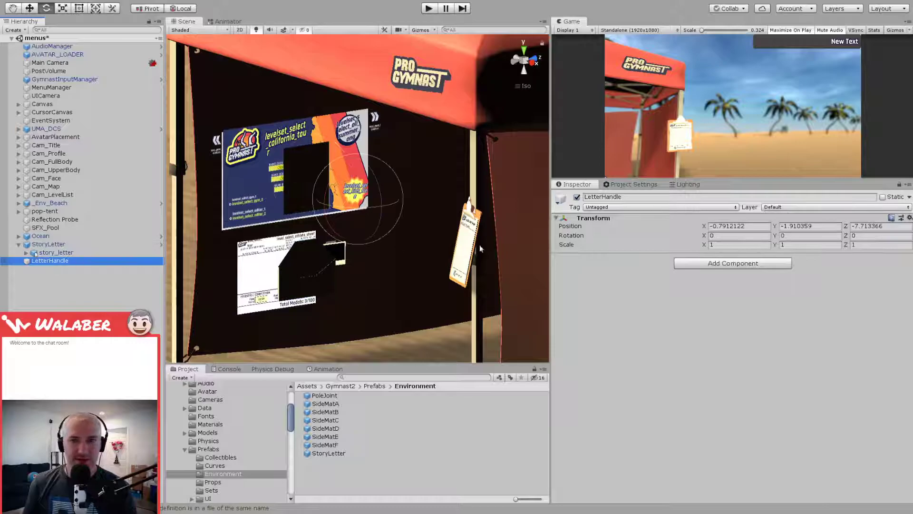
left_click(671, 277)
key("w")
left_click_drag(320, 259, 353, 242, "alt")
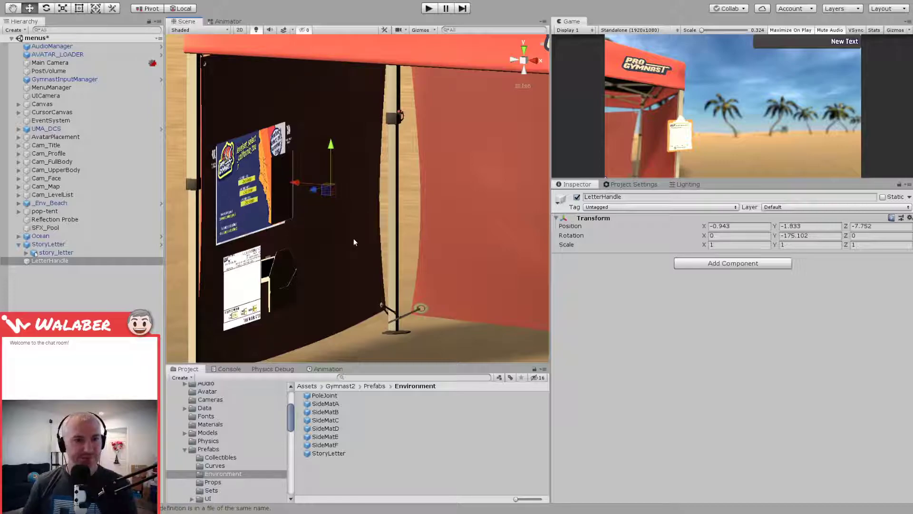
Step: Apply the same transform to StoryLetter: position -0.943, -1.833, -7.752 and Y rotation -175.102
left_click(65, 245)
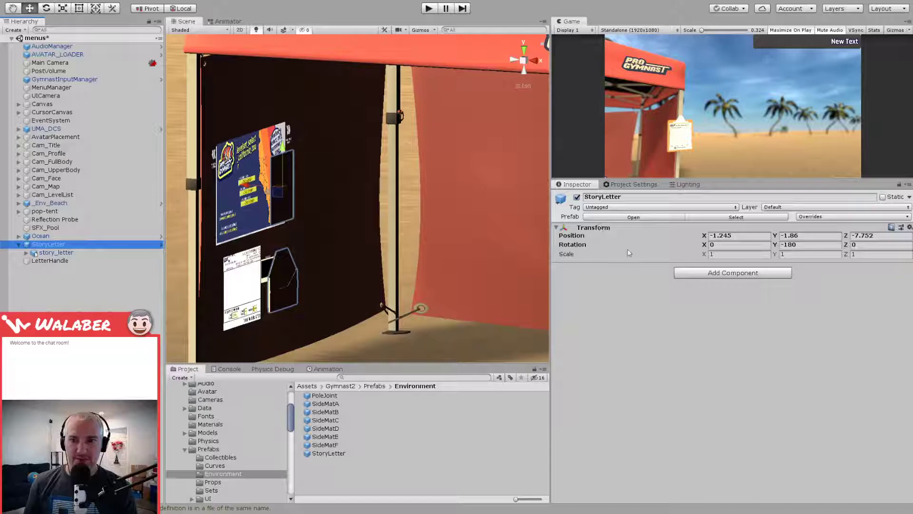
key("ctrl+z")
key("ctrl+z")
left_click(55, 284)
left_click(51, 246)
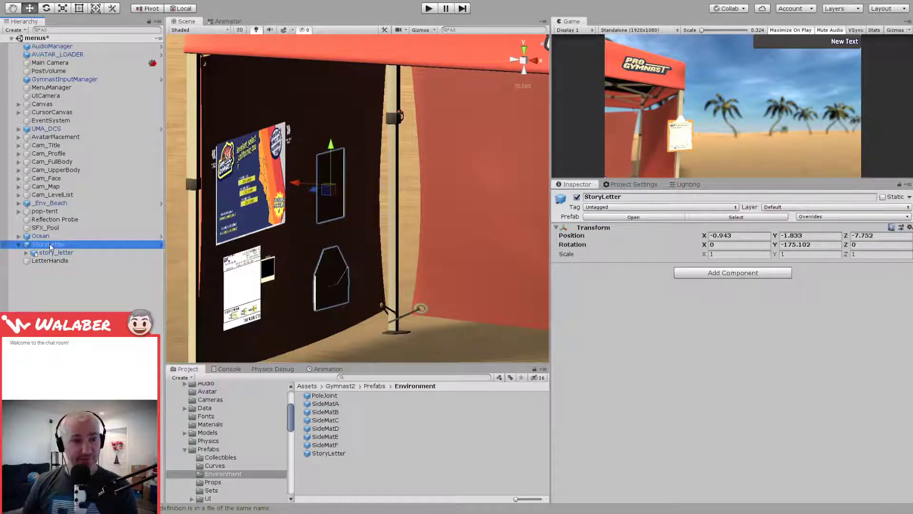
Step: Open the StoryLetter prefab and give its root an Animator with the StoryLetter controller and a story_letter_open clip
left_click(161, 244)
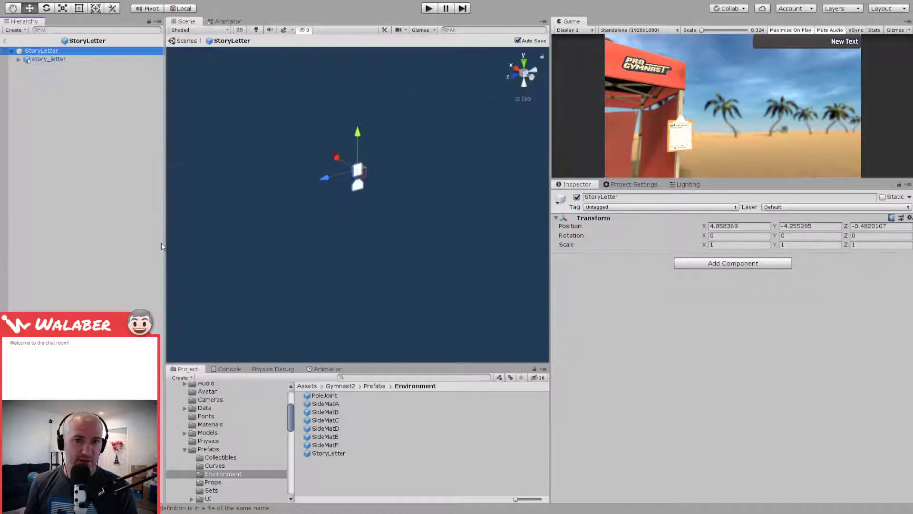
left_click_drag(304, 221, 278, 214, "alt")
scroll(333, 217, "up", 5)
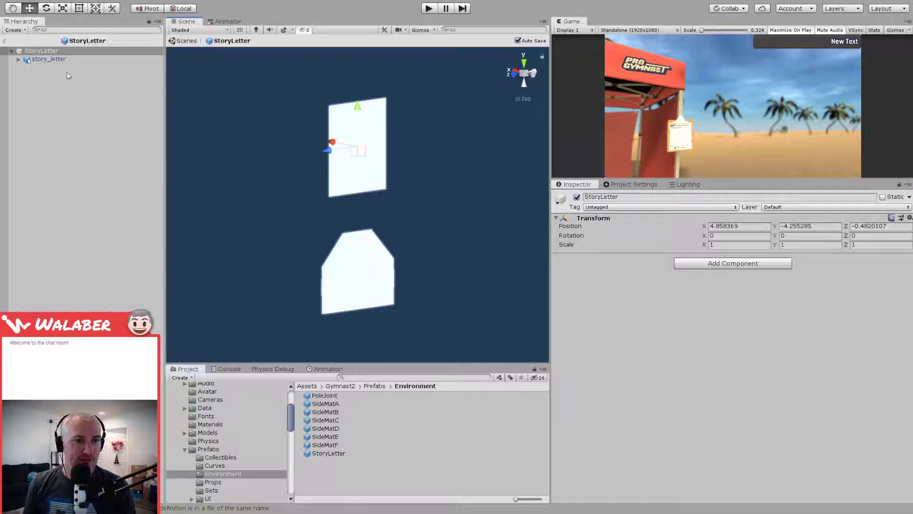
left_click(330, 370)
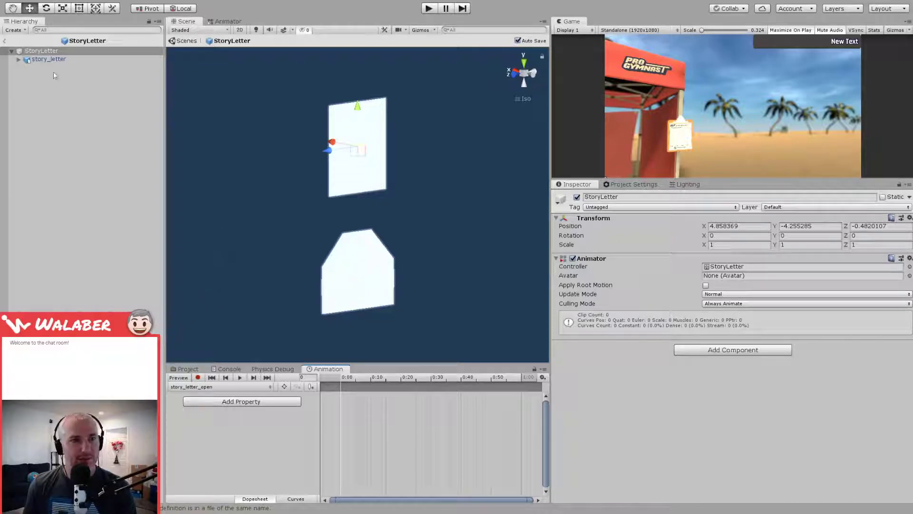
Step: Start recording story_letter_open and expand the Armature to reveal the EnvelopeBase and LetterCenter child bones
left_click(198, 378)
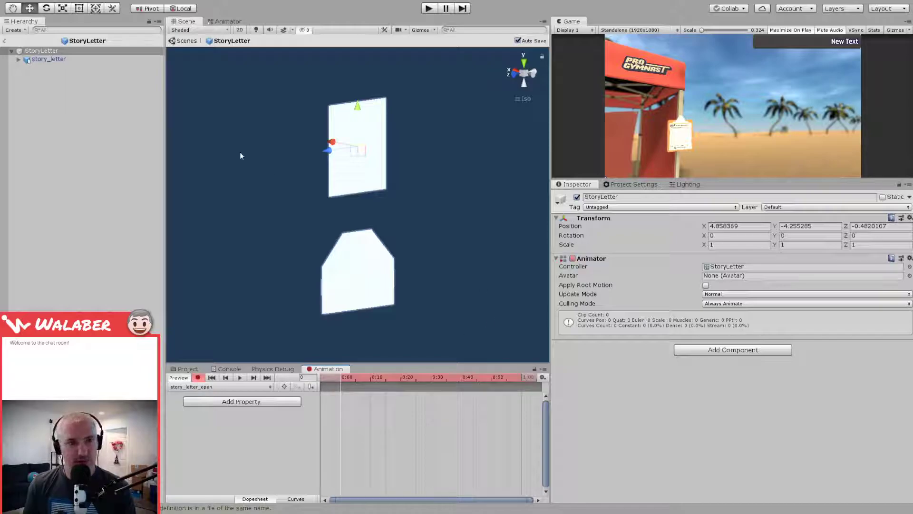
left_click(18, 59)
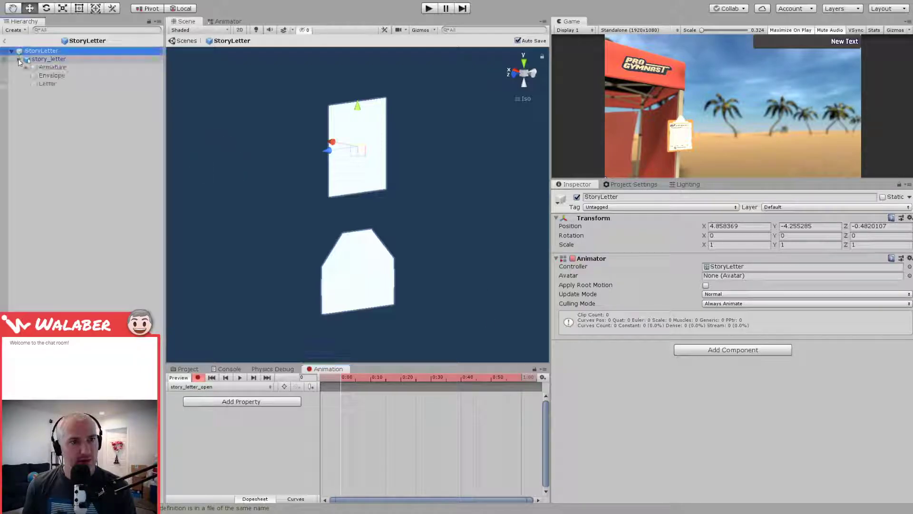
left_click(26, 68)
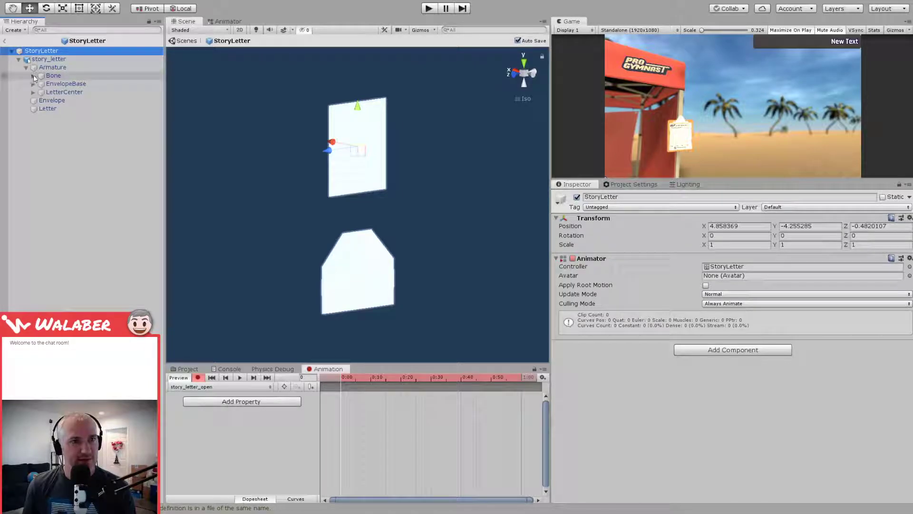
left_click(32, 84)
left_click(33, 101)
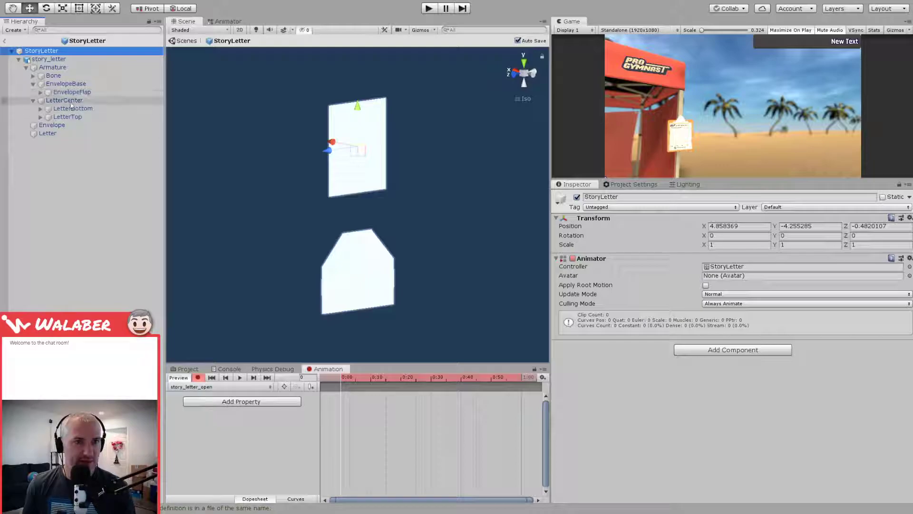
Step: Try folding the letter's lower part by setting the LetterBottom bone's X rotation to 178
left_click(68, 108)
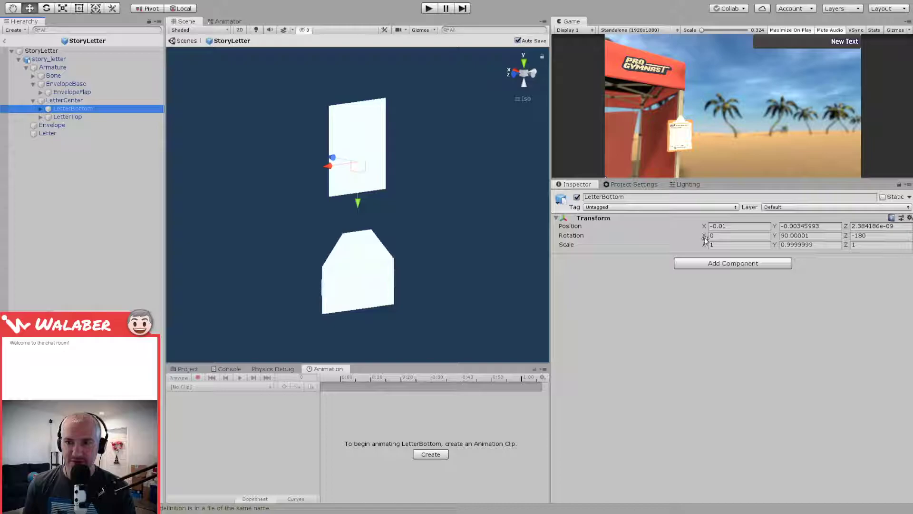
left_click_drag(706, 239, 613, 297)
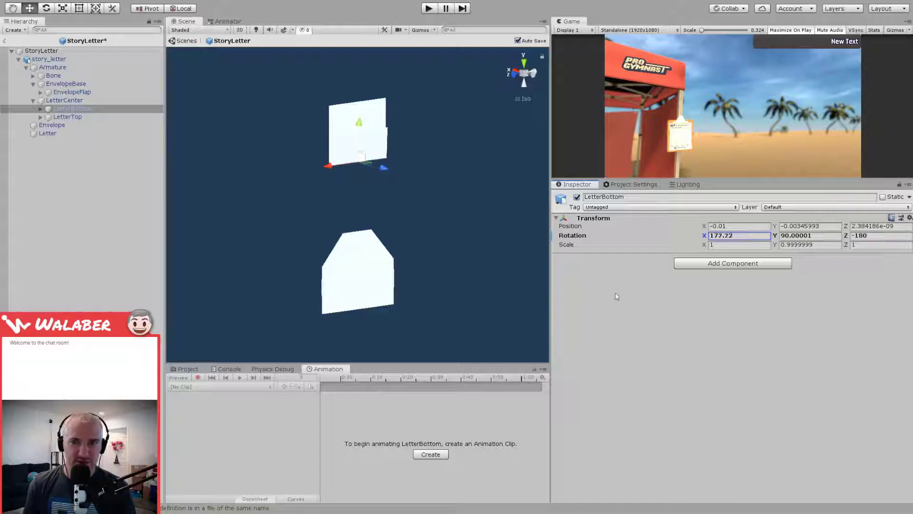
left_click(746, 236)
type("178")
left_click_drag(336, 183, 379, 148, "alt")
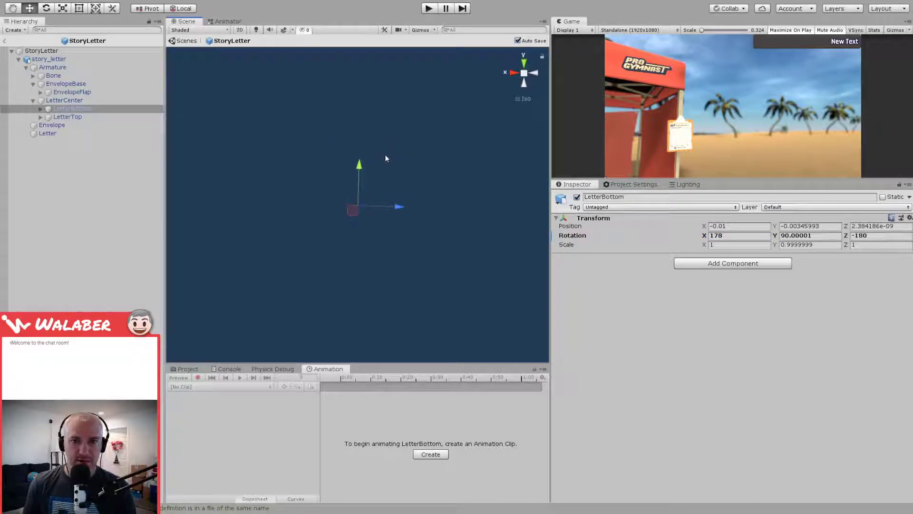
scroll(338, 175, "up", 15)
scroll(338, 178, "up", 10)
left_click_drag(498, 217, 470, 204, "alt")
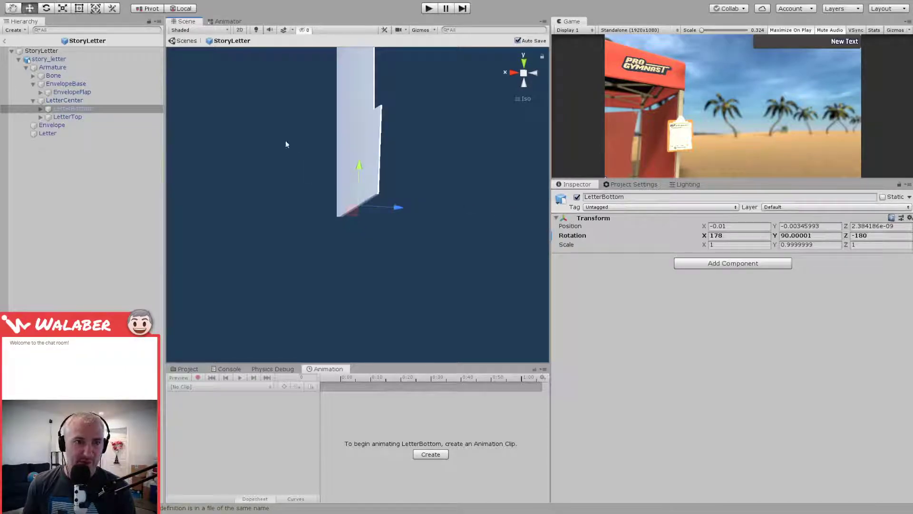
Step: Try folding the letter's upper part by rotating the LetterTop bone to X 0, Y 0 and Z about 174.35
left_click(77, 118)
left_click(718, 236)
type("0")
key("Return")
left_click(789, 235)
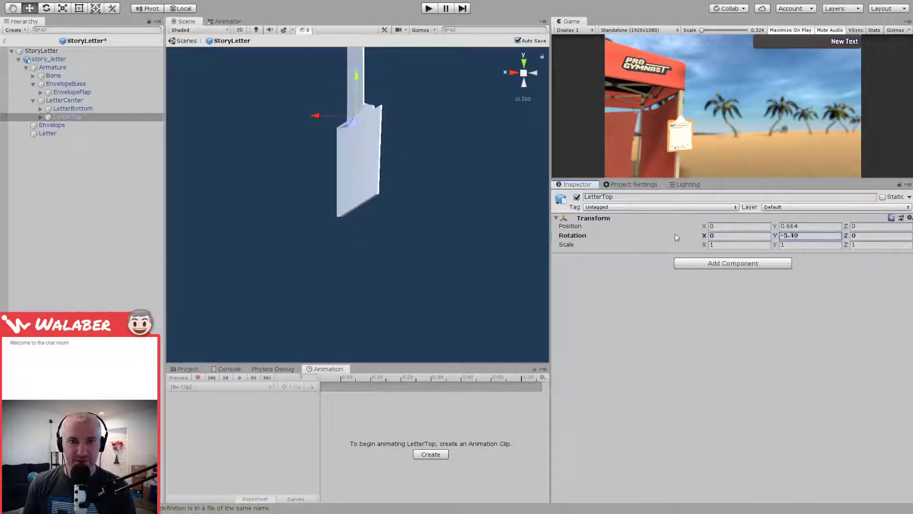
left_click_drag(847, 236, 694, 289)
left_click_drag(433, 279, 308, 256, "alt")
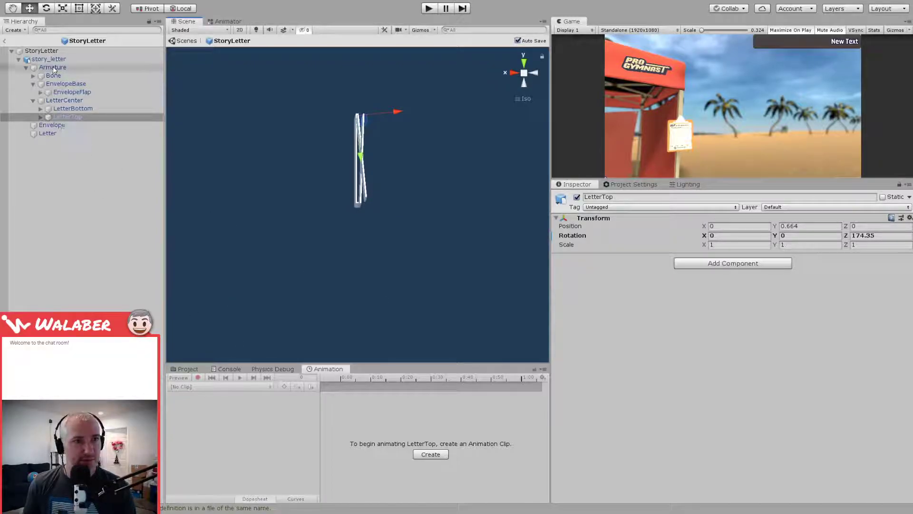
Step: Undo the test rotations of the LetterTop and LetterBottom bones and reselect the StoryLetter root
key("Up")
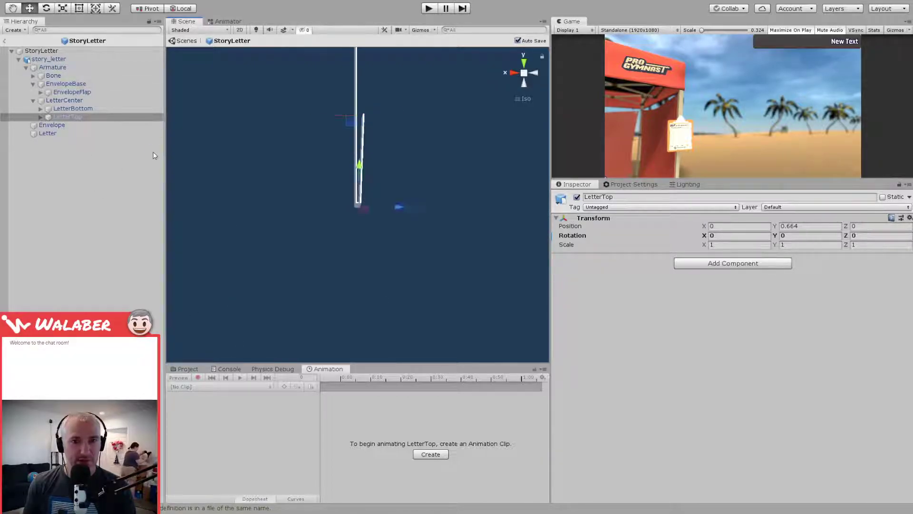
key("Up")
key("Up")
key("Up")
key("Up")
key("Up")
key("Up")
key("Up")
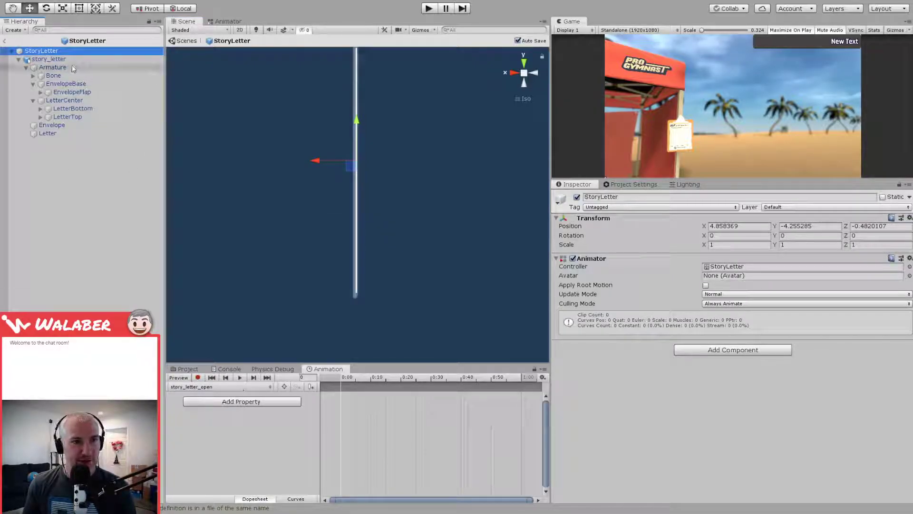
Step: Remove the Animator component from the story_letter model and start recording story_letter_open on the StoryLetter root
key("Down")
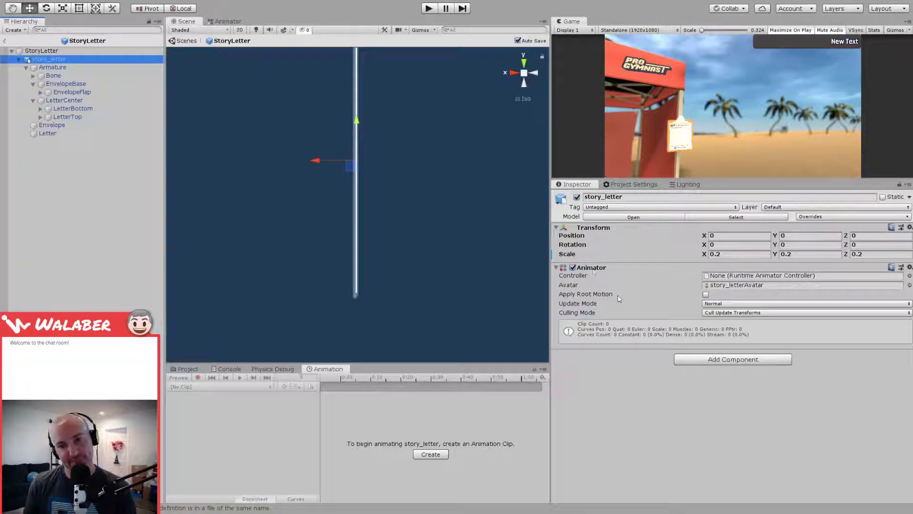
key("ctrl+z")
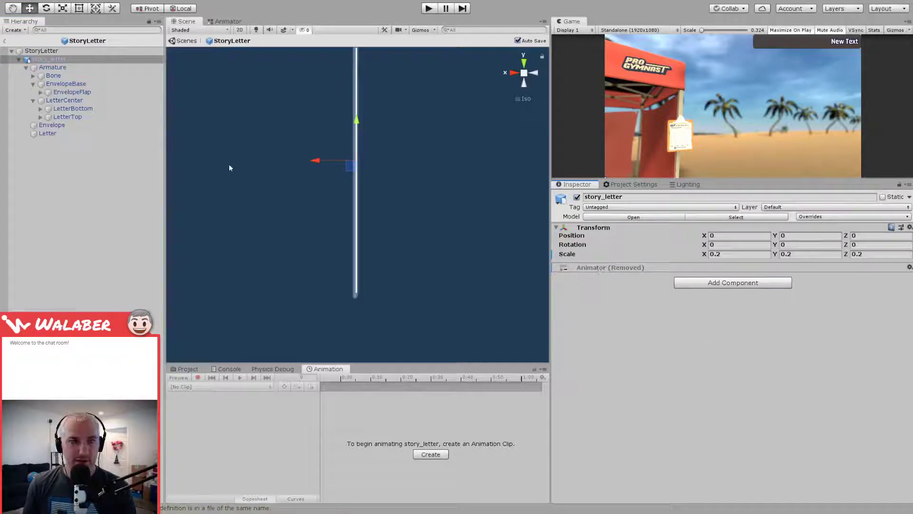
left_click(51, 52)
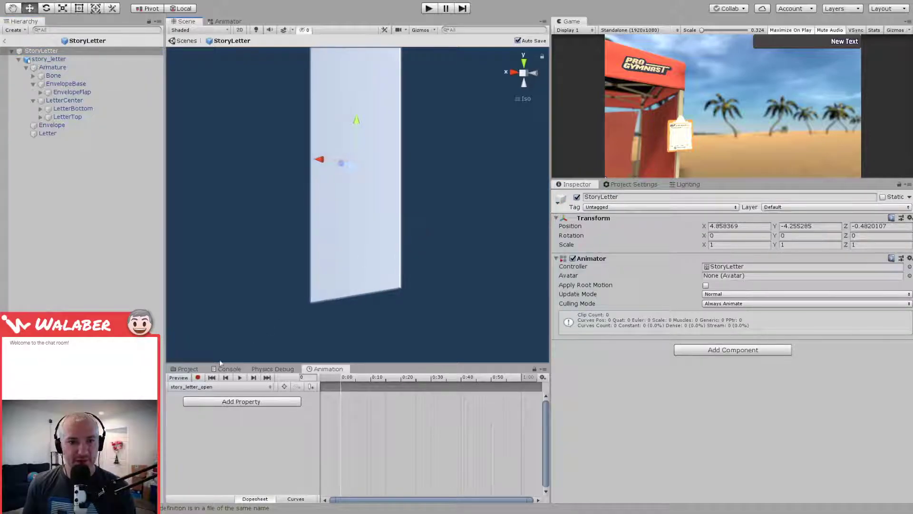
left_click(198, 377)
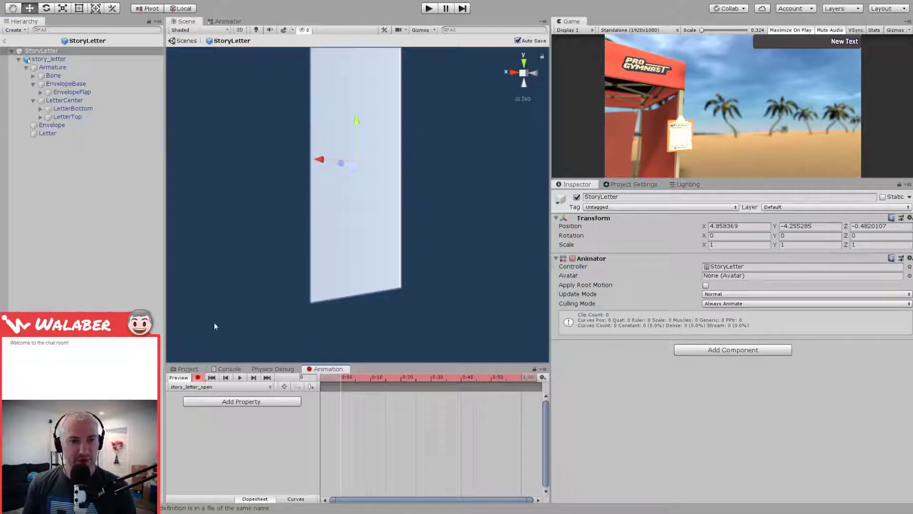
Step: Fold the letter's upper part at frame 0 by setting the LetterTop bone's Z rotation to 179.9
left_click(67, 116)
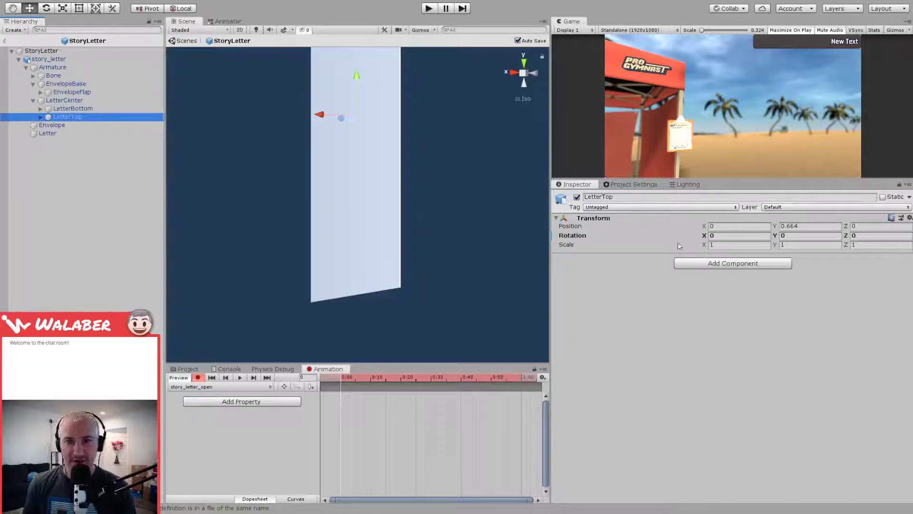
left_click_drag(846, 236, 830, 297)
left_click(881, 235)
type("180")
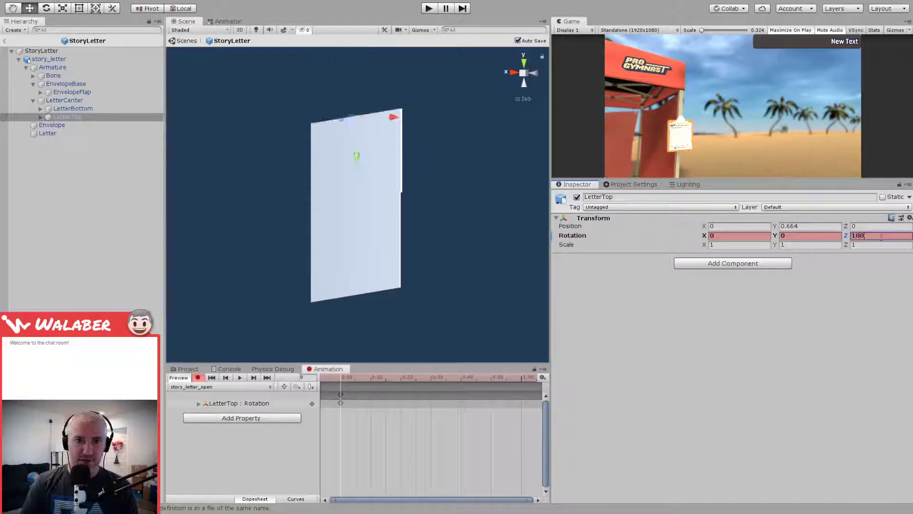
left_click_drag(358, 236, 444, 224, "alt")
left_click(866, 236)
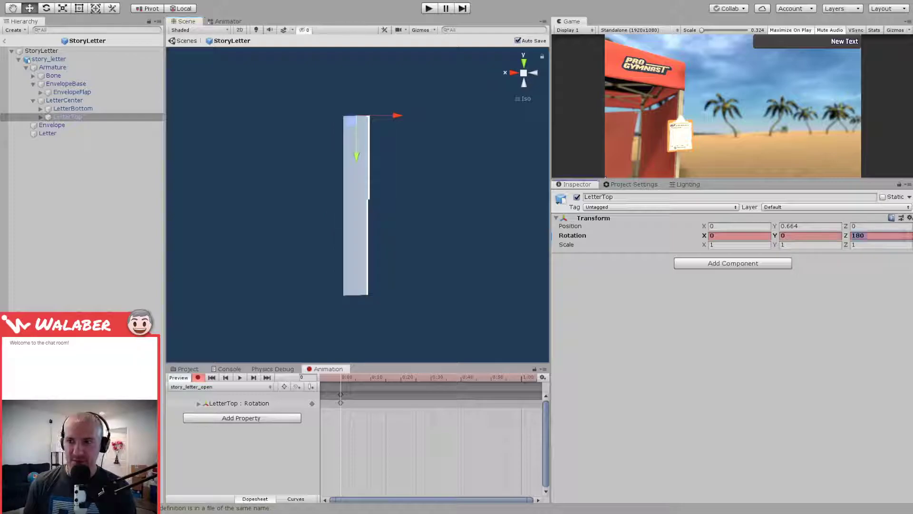
type("179.")
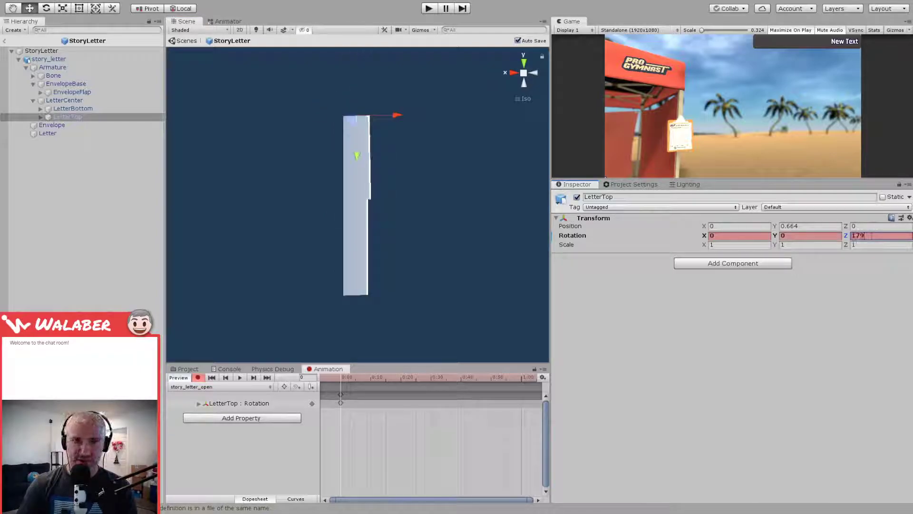
type("9")
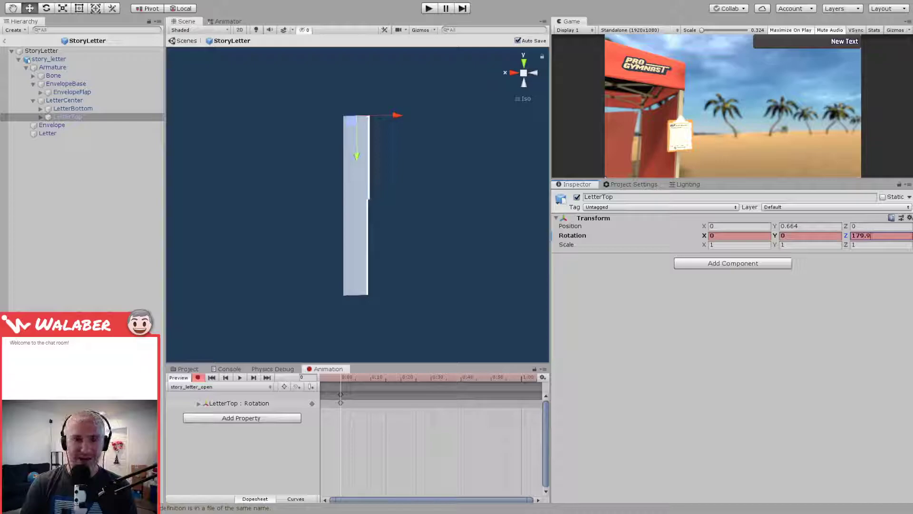
mouse_move(334, 179)
left_mouse_down("alt")
mouse_move(368, 182)
mouse_move(332, 183)
left_mouse_up("alt")
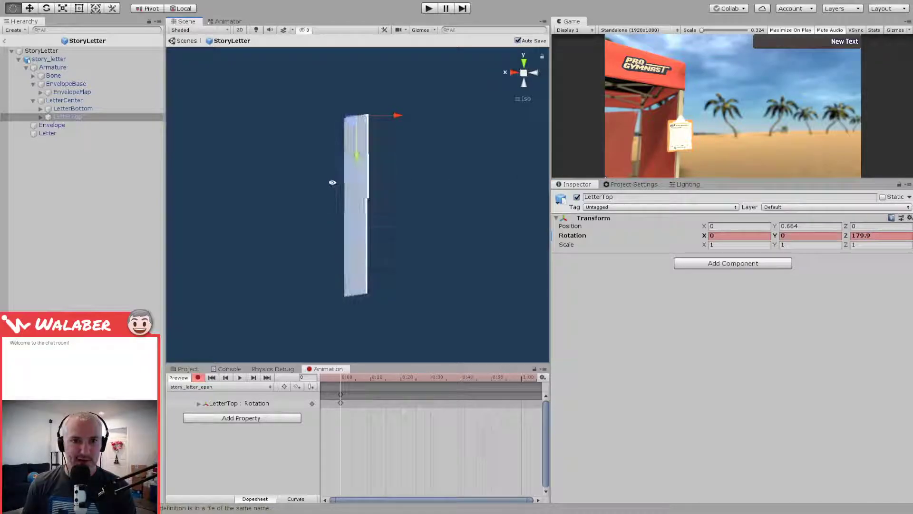
Step: Fold the letter's lower part up at frame 0 by rotating the LetterBottom bone to about X 179.92
left_click(67, 107)
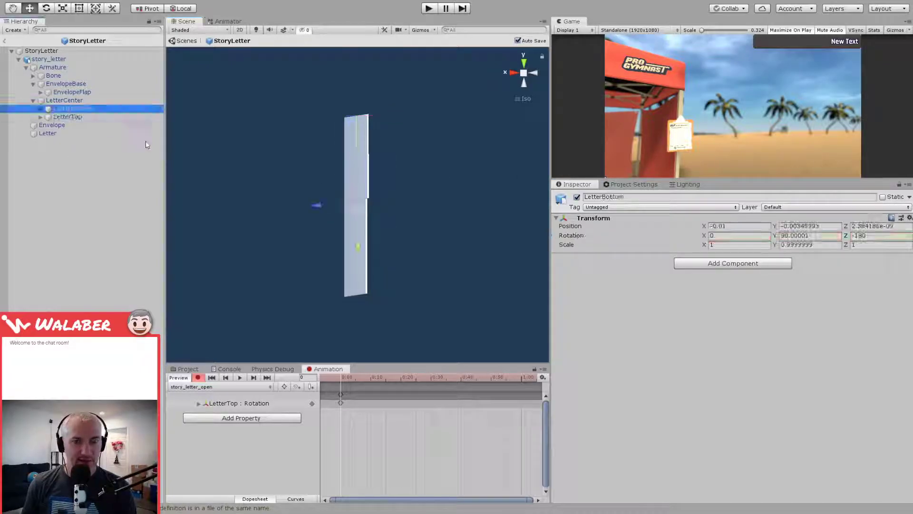
left_click_drag(704, 235, 841, 235)
left_click_drag(641, 251, 648, 252)
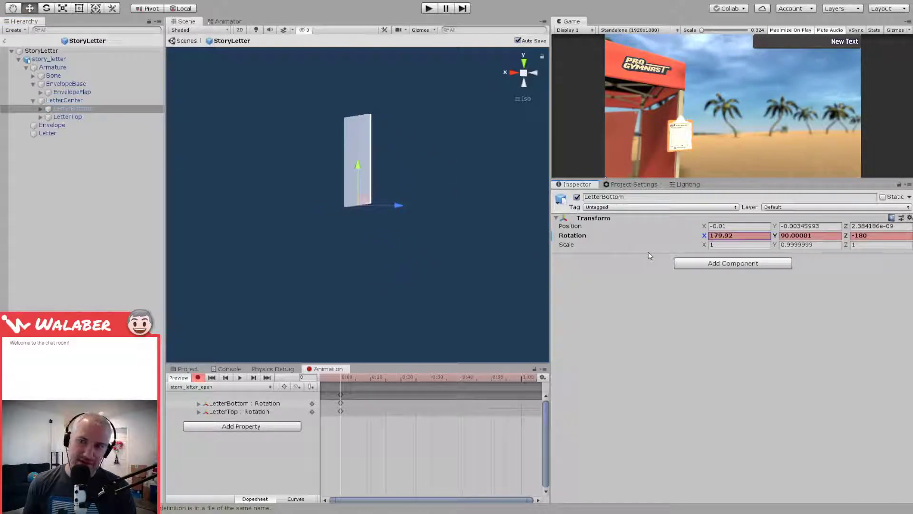
Step: Move the LetterCenter bone down to the envelope at frame 0, to about Z -3.22
mouse_move(348, 260)
left_mouse_down("alt")
mouse_move(361, 259)
mouse_move(305, 259)
mouse_move(206, 287)
mouse_move(351, 274)
mouse_move(353, 256)
mouse_move(342, 251)
left_mouse_up("alt")
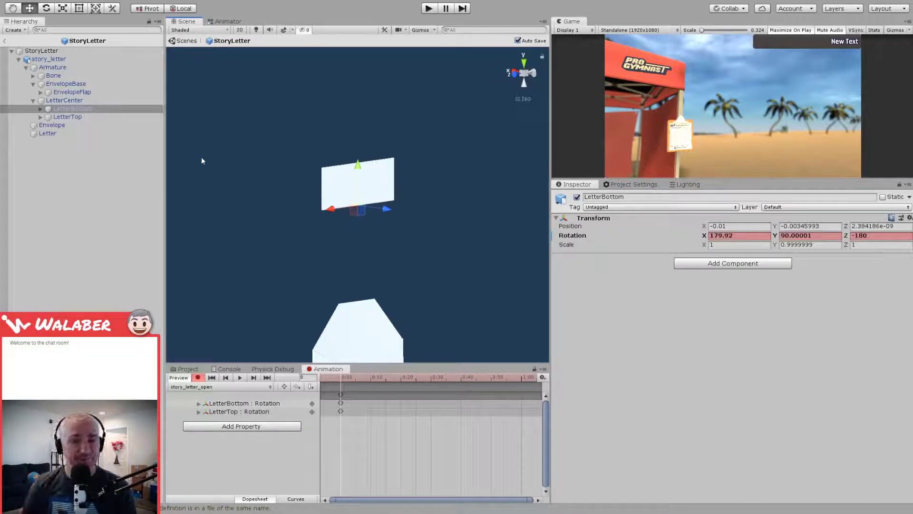
left_click_drag(275, 210, 282, 168, "alt")
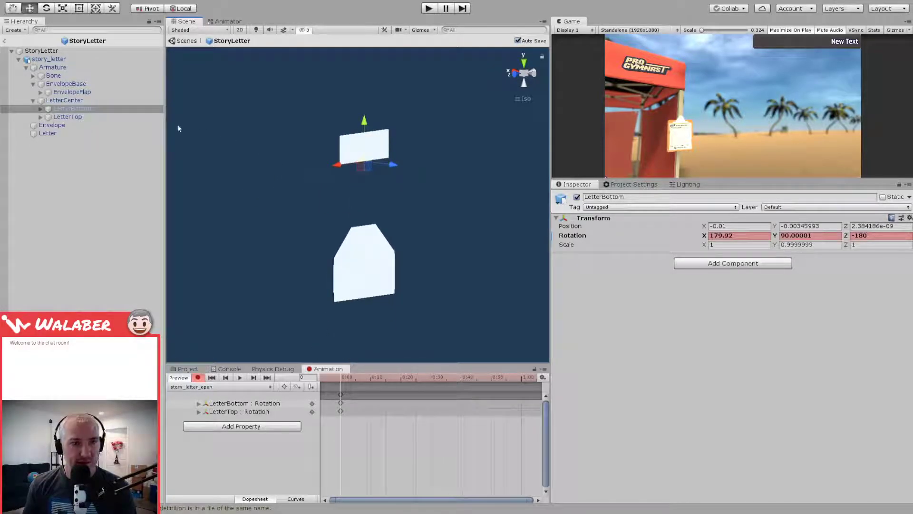
left_click(48, 101)
left_click_drag(364, 121, 361, 265)
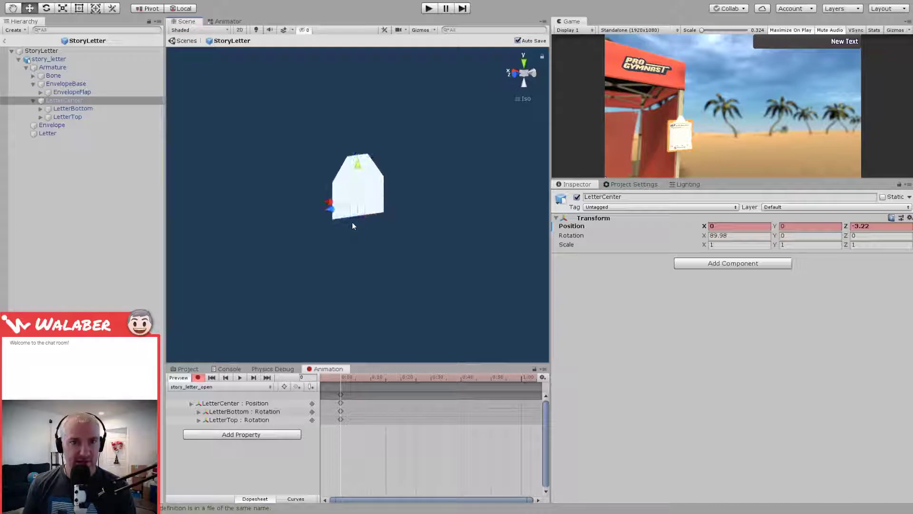
Step: Check the folded letter's fit with scene lighting toggled, and fine-tune LetterCenter's position to about Z -3.209
left_click(256, 30)
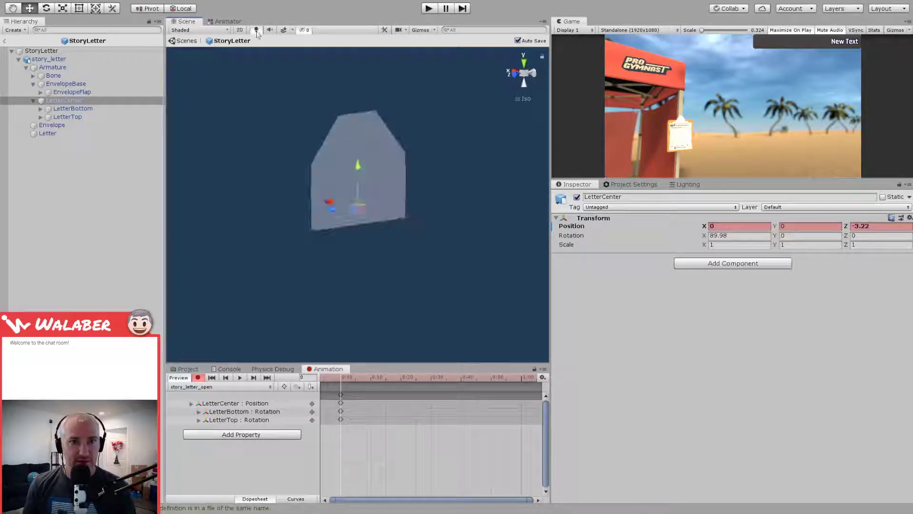
left_click_drag(252, 86, 286, 157, "alt")
left_click(256, 30)
scroll(300, 165, "down", 4)
scroll(301, 167, "up", 10)
right_click_drag(301, 167, 284, 217, "alt")
left_click_drag(360, 202, 360, 202)
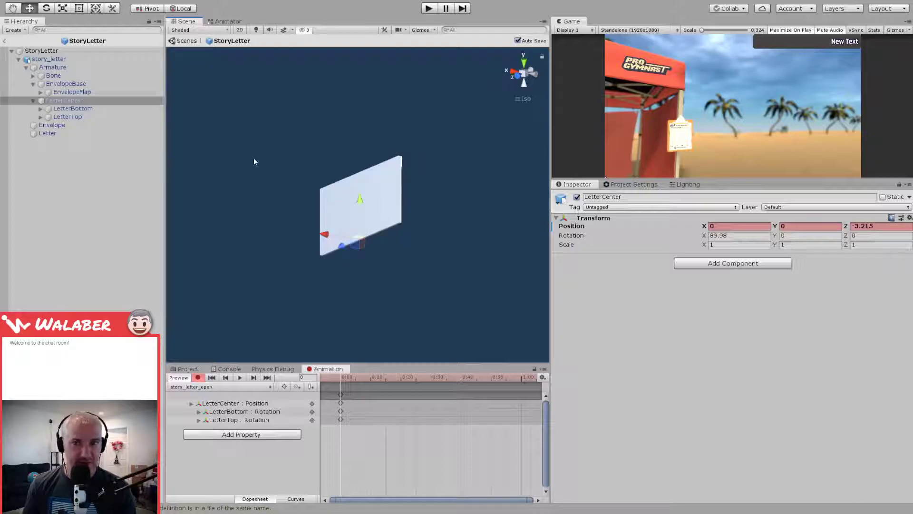
scroll(315, 221, "up", 2)
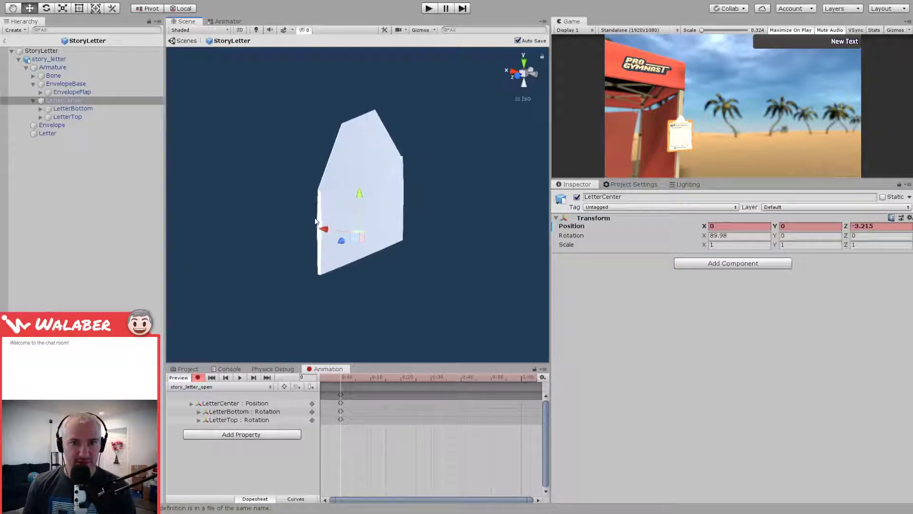
left_click_drag(360, 193, 332, 183)
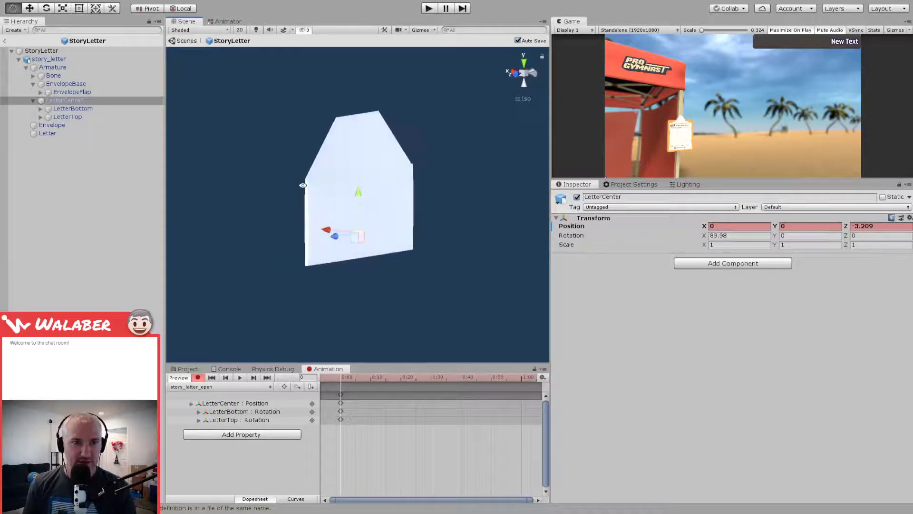
Step: Close the envelope at frame 0 by rotating the EnvelopeFlap bone to about Z 177.66
left_click(76, 92)
left_click_drag(846, 236, 750, 293)
left_click_drag(310, 274, 368, 361, "alt")
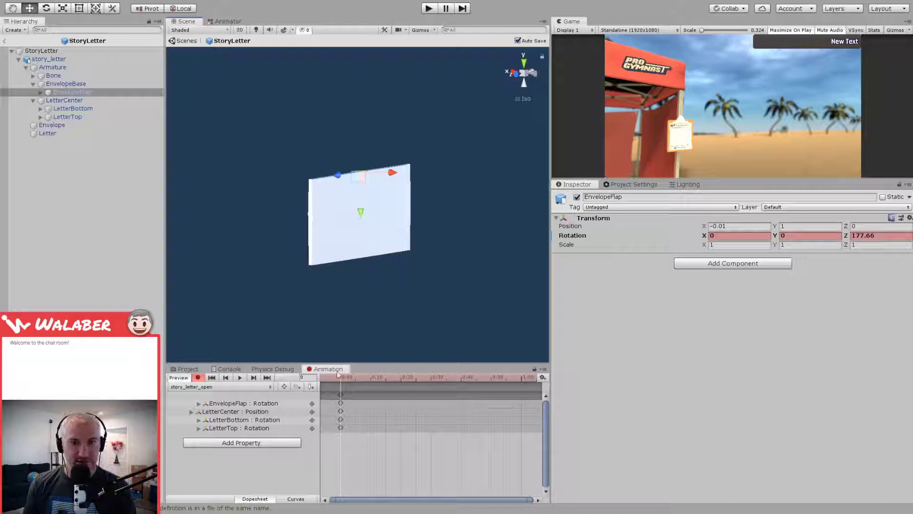
Step: Try moving the separate Bone object upward to test its effect, and undo the move
scroll(332, 275, "down", 5)
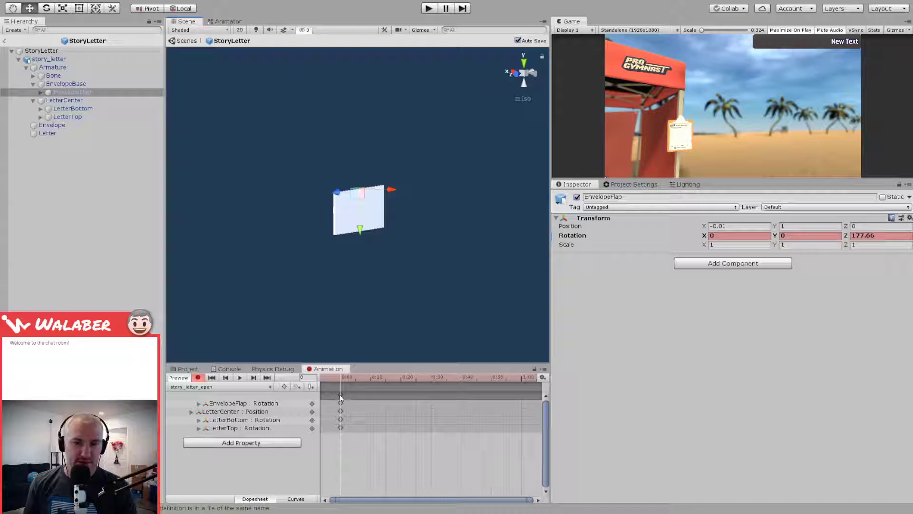
left_click(53, 76)
scroll(294, 216, "down", 5)
middle_click_drag(296, 214, 303, 261, "alt")
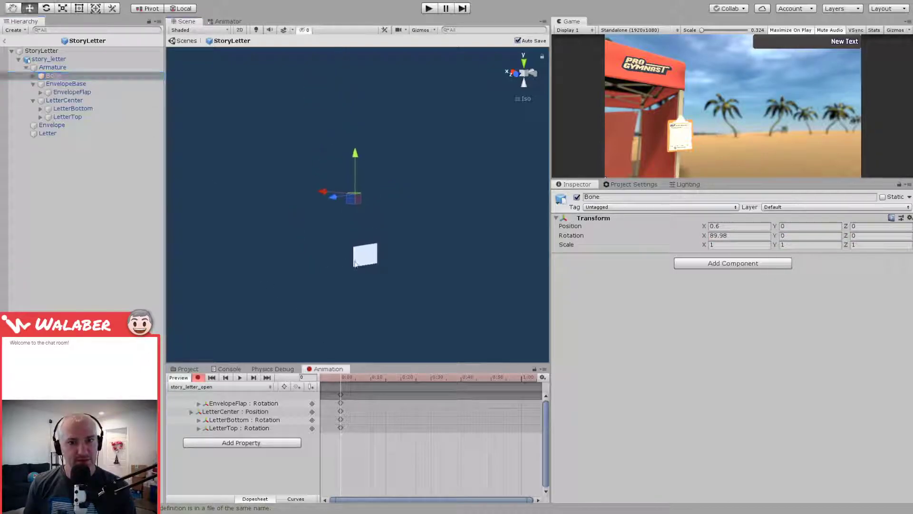
left_click_drag(355, 157, 352, 110)
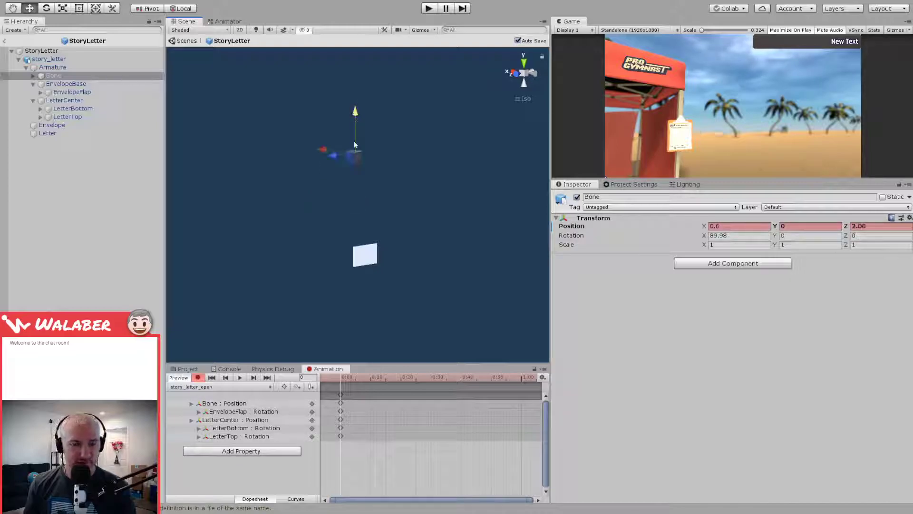
key("ctrl+z")
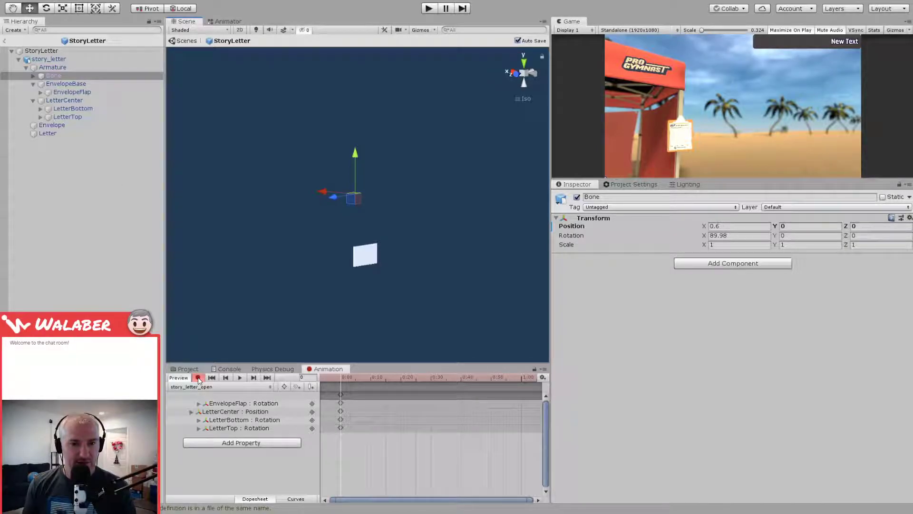
Step: Open the envelope flap at frame 150 by keying the EnvelopeFlap bone's Z rotation at 0
scroll(459, 418, "down", 3)
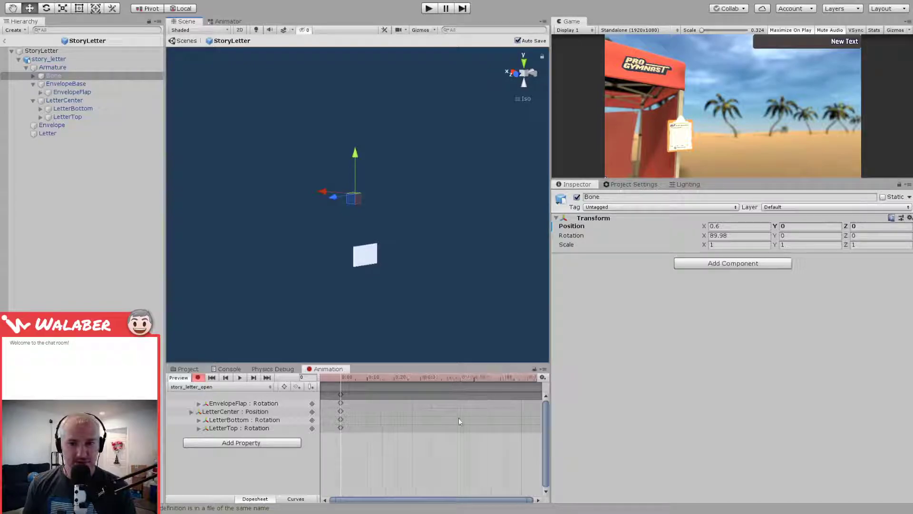
scroll(468, 398, "down", 2)
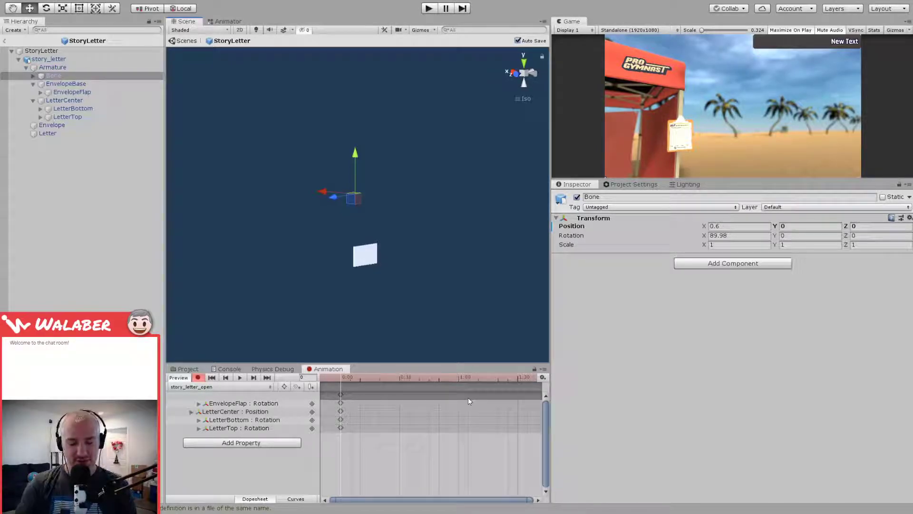
scroll(457, 400, "down", 3)
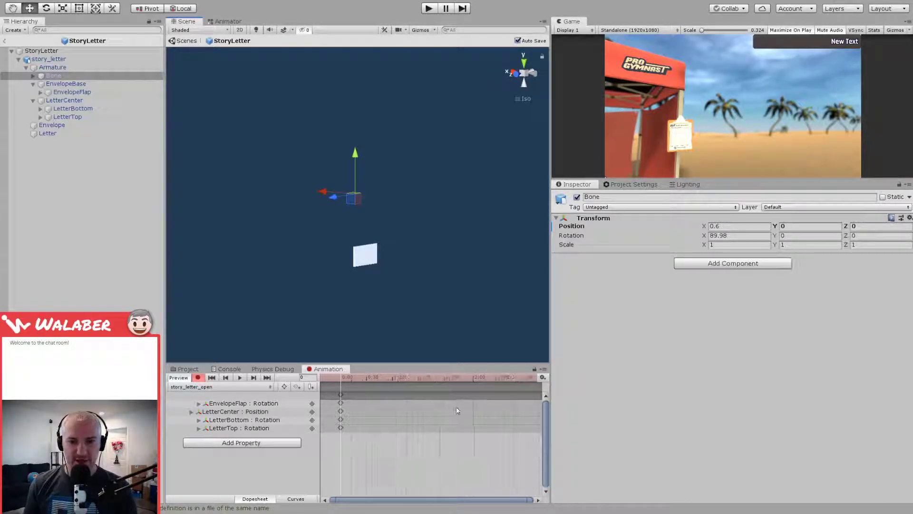
left_click(471, 377)
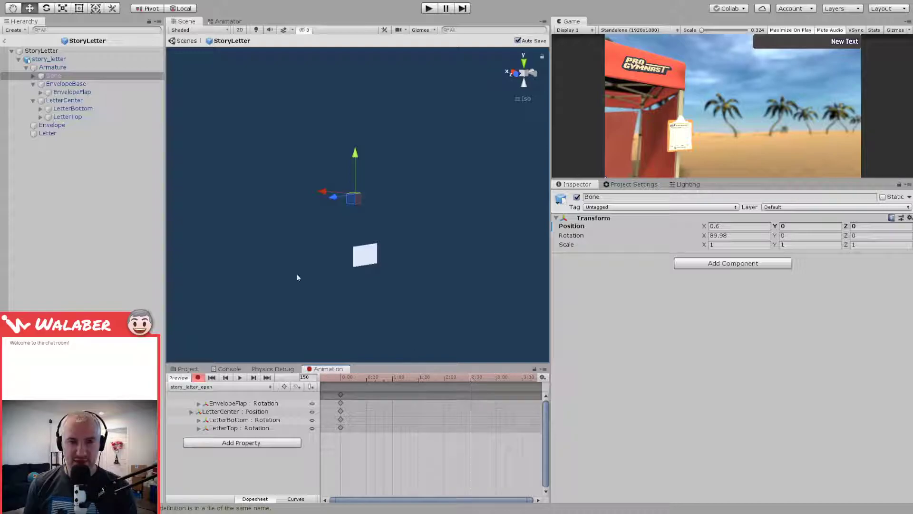
left_click(67, 84)
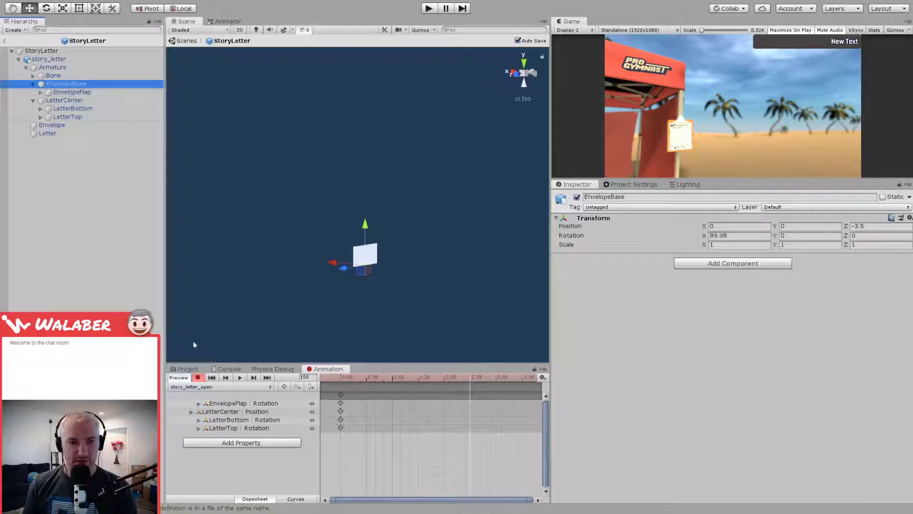
left_click(230, 403)
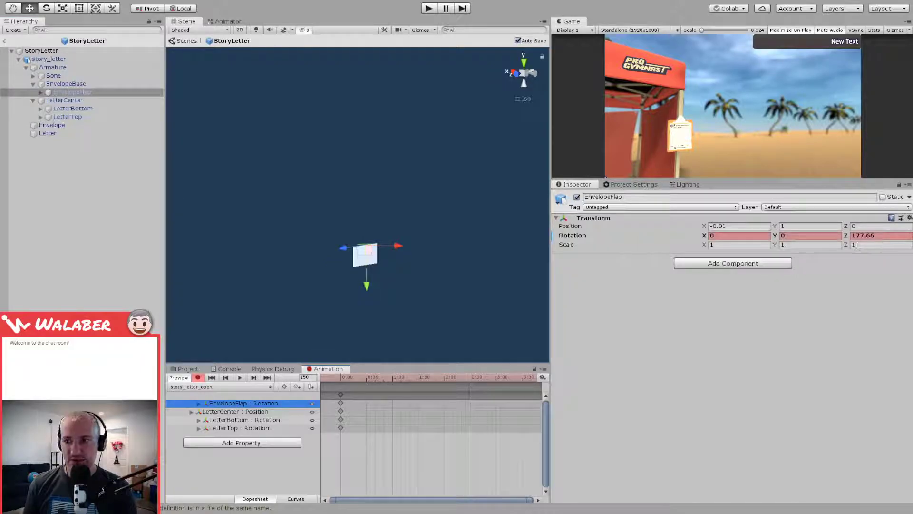
left_click(860, 235)
type("0")
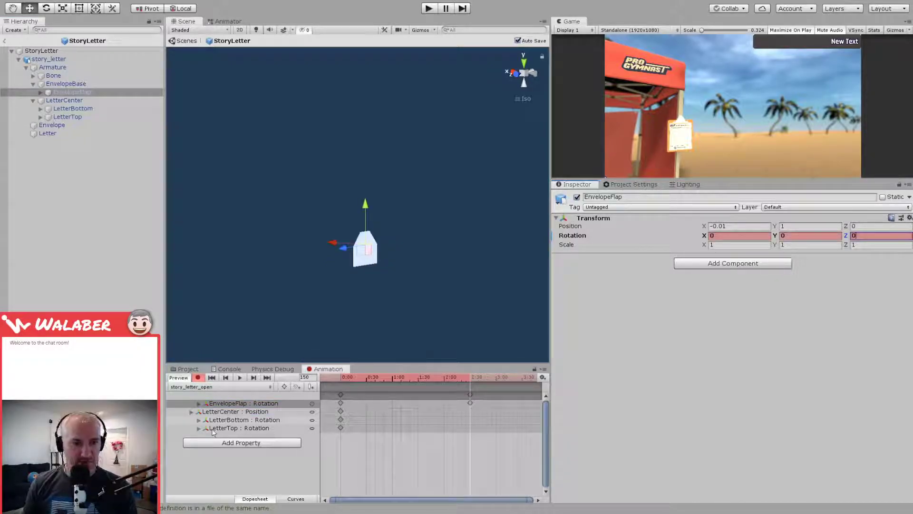
Step: Key LetterCenter's Z position at 0 and LetterBottom's X rotation at 0 at frame 150
left_click(215, 412)
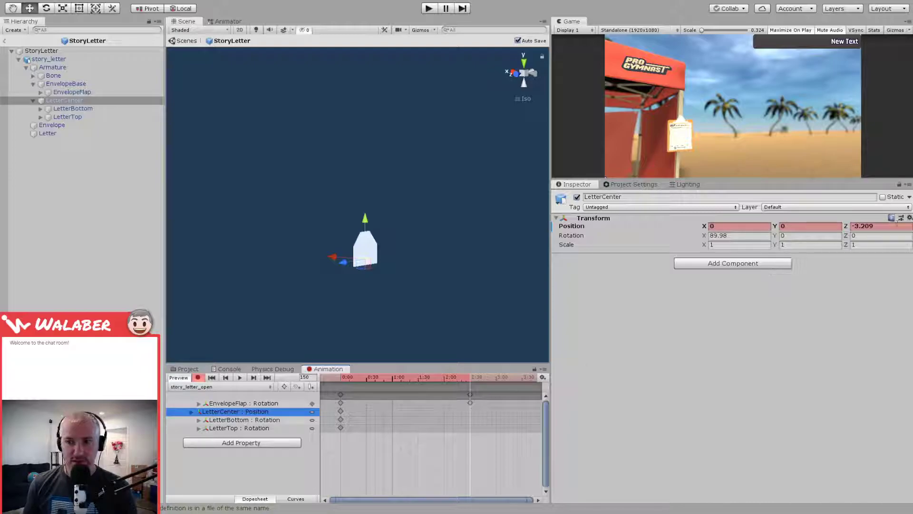
type("0")
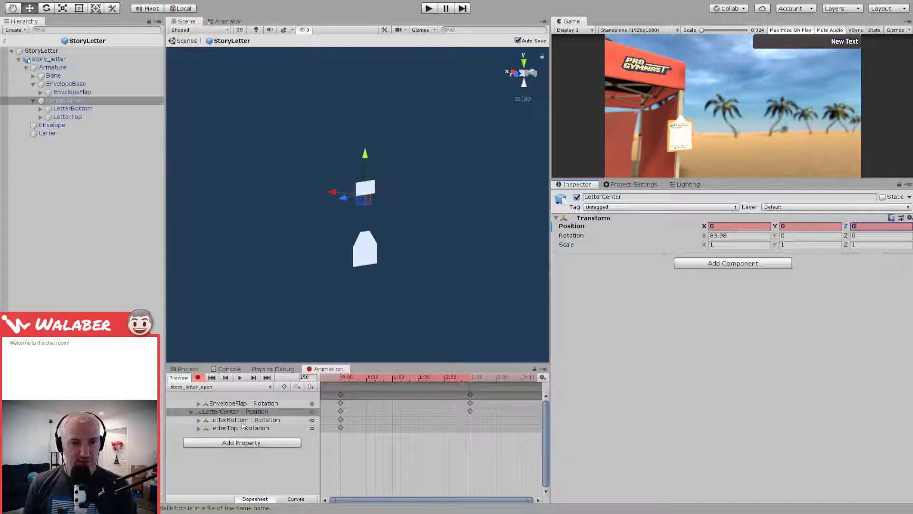
left_click(242, 420)
left_click(743, 236)
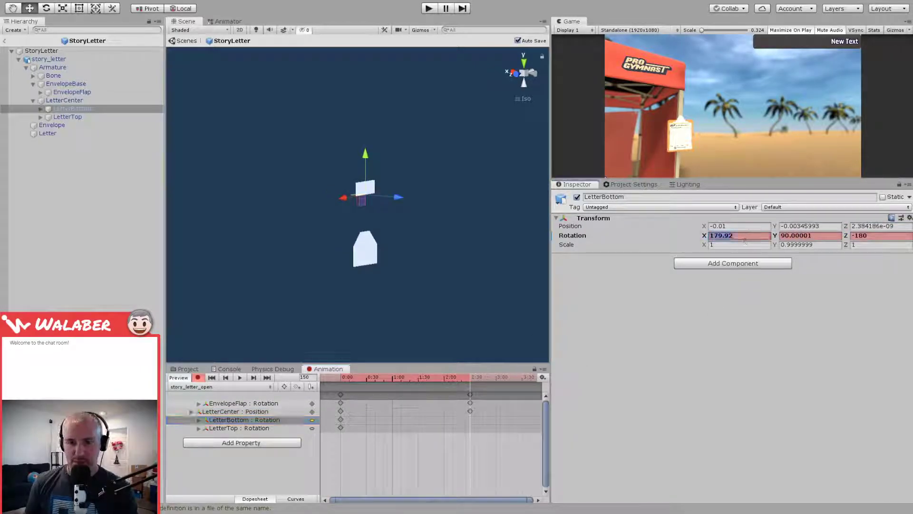
type("0")
Step: Unfold the letter's upper part at frame 150 by keying the LetterTop bone's Z rotation at 0
left_click(263, 429)
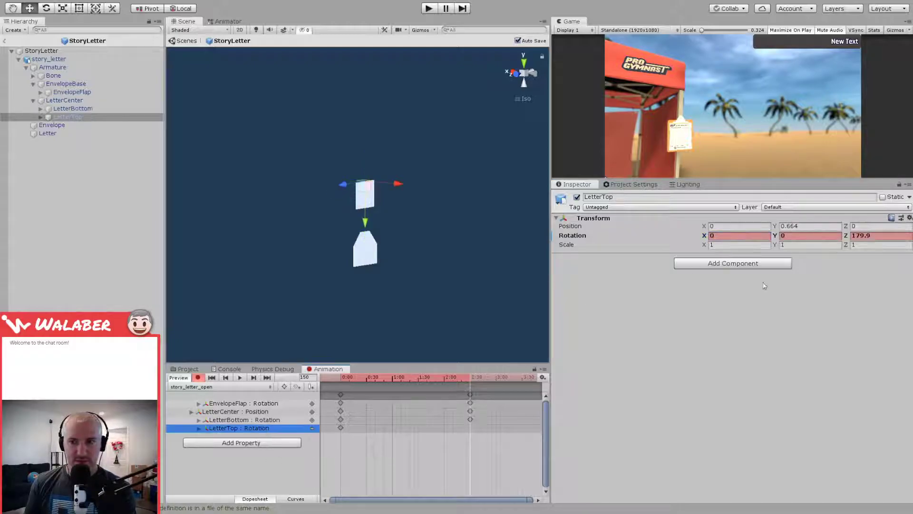
left_click(890, 236)
type("0")
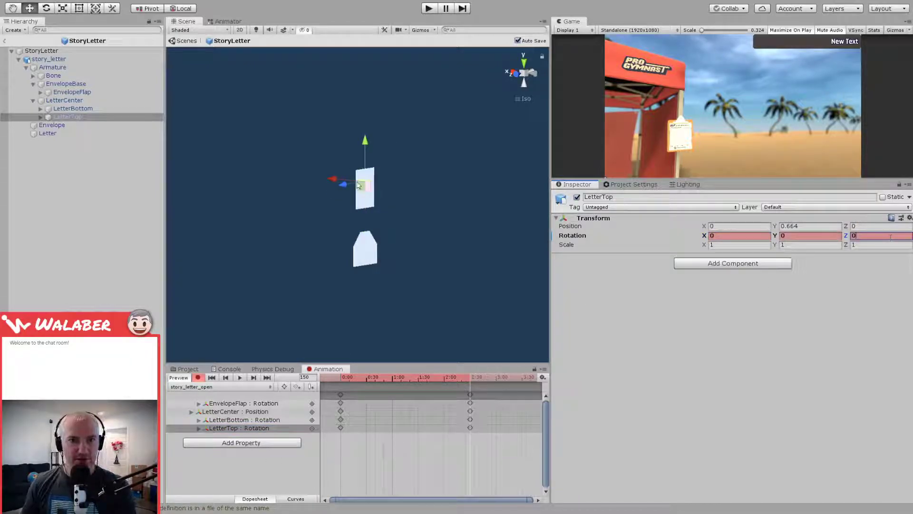
Step: Scrub story_letter_open back to near its start and turn off animation recording
left_click(346, 377)
mouse_move(346, 377)
left_mouse_down()
mouse_move(469, 378)
mouse_move(347, 381)
left_mouse_up()
left_click(197, 377)
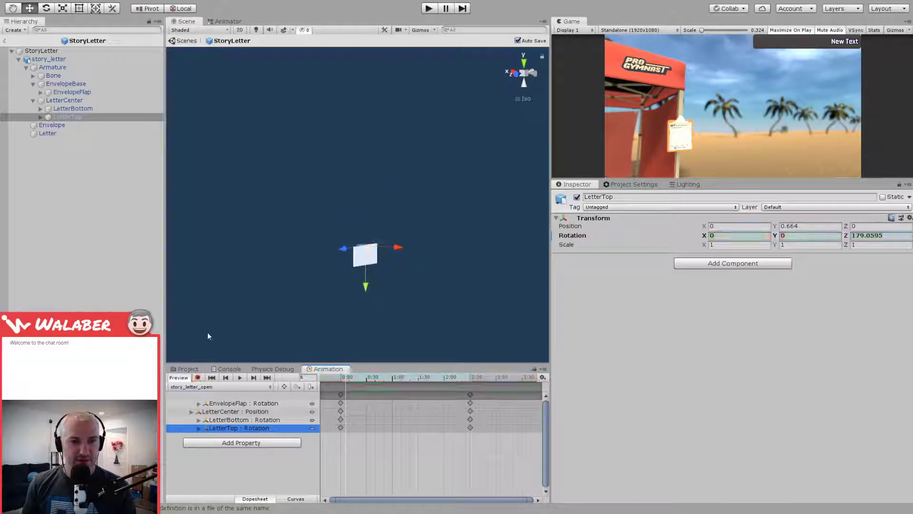
Step: Switch to Blender and set the LetterCenter bone's parent to Bone in the armature
left_click(310, 248)
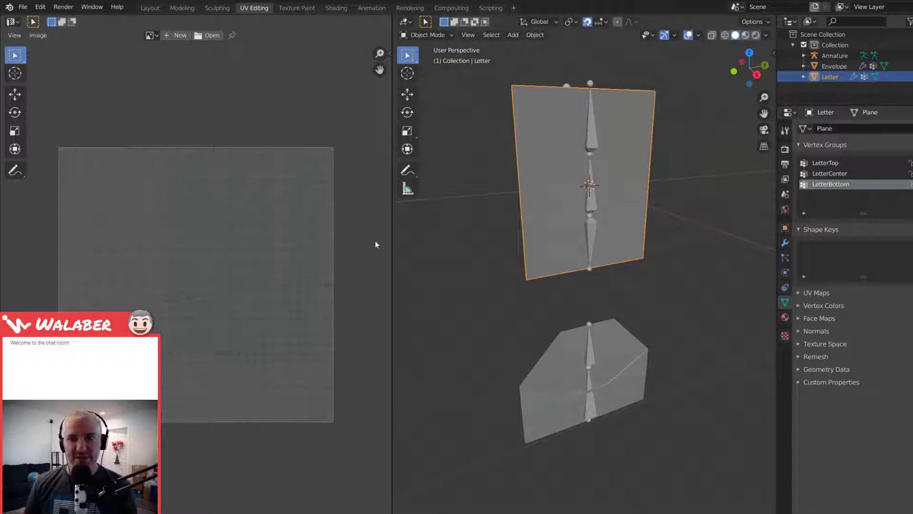
middle_click_drag(524, 292, 555, 281)
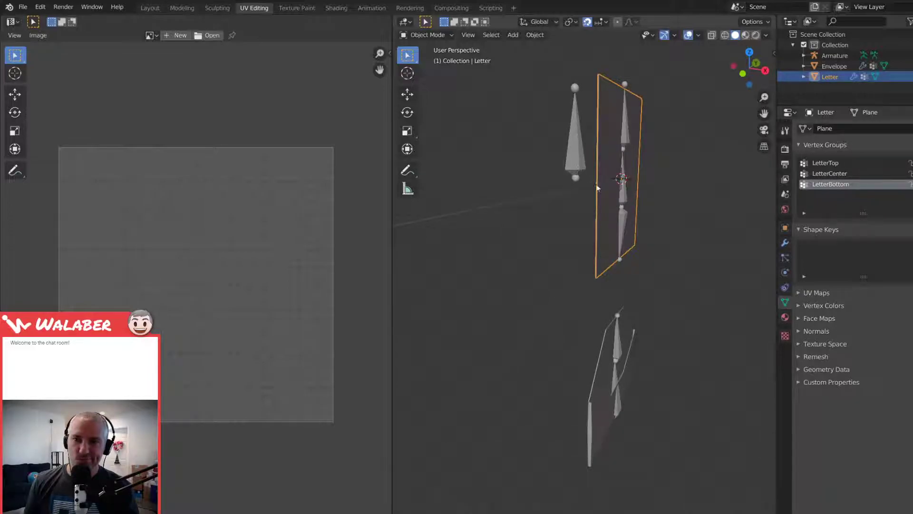
left_click(623, 196)
key("Tab")
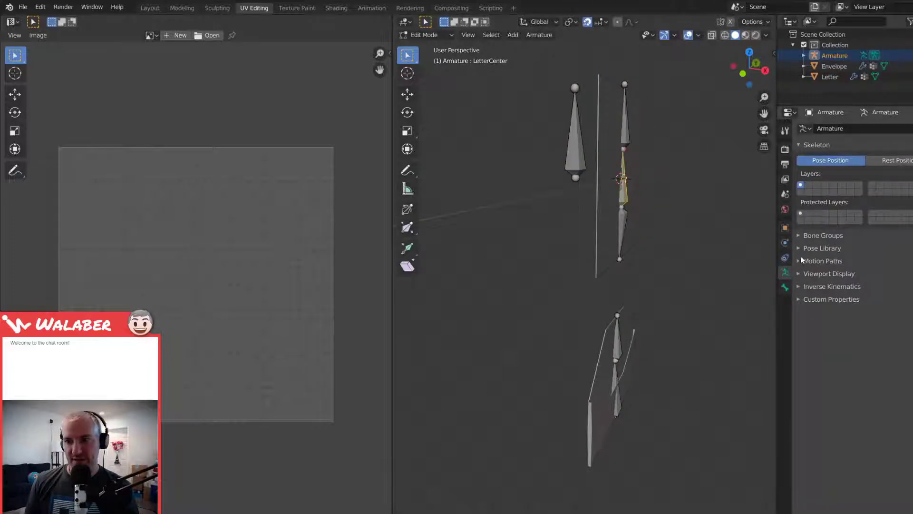
left_click(785, 288)
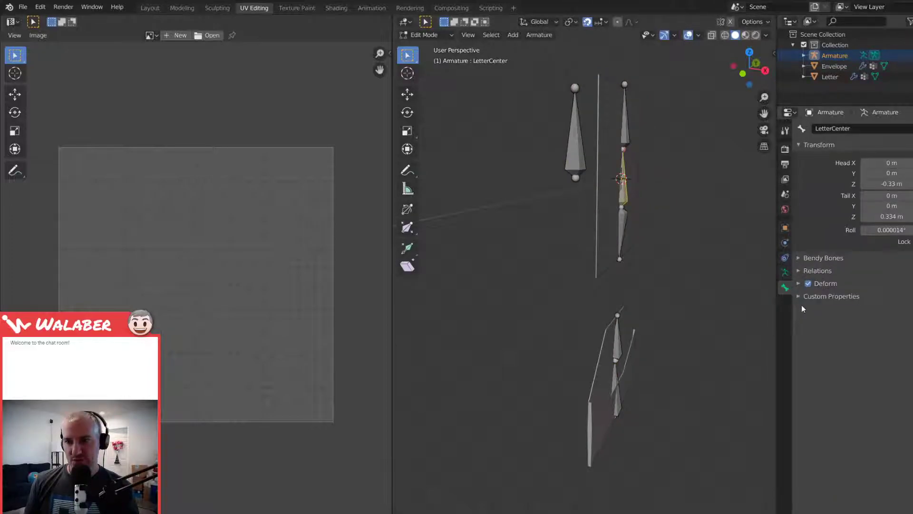
left_click(802, 272)
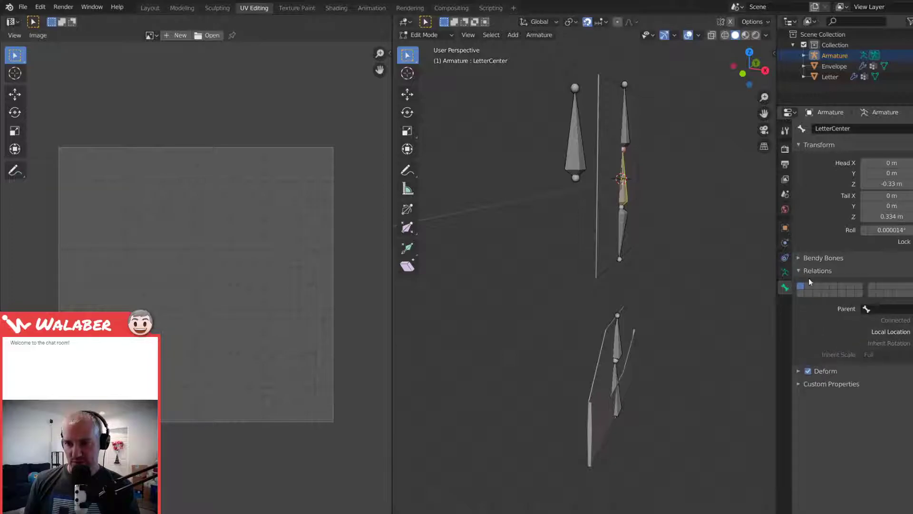
left_click(866, 309)
left_click(837, 321)
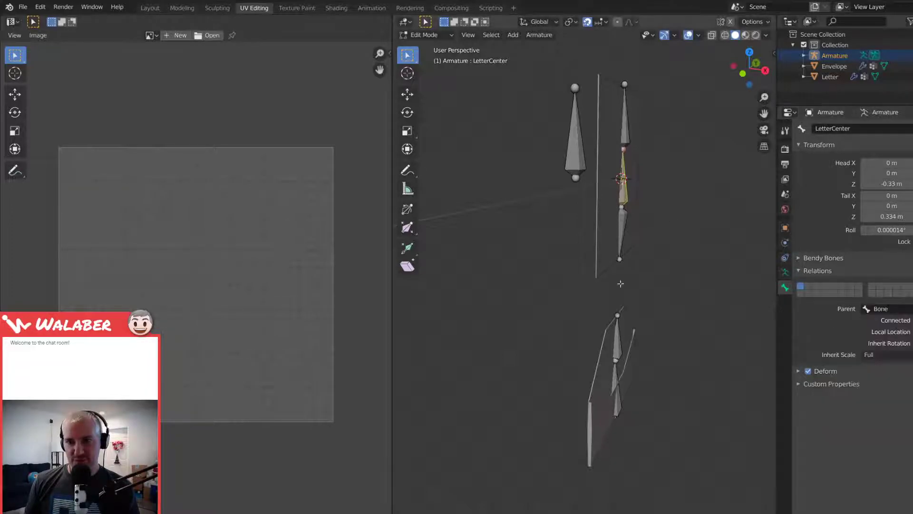
Step: Set the EnvelopeBase bone's parent to Bone and return the armature to Object Mode
left_click(616, 383)
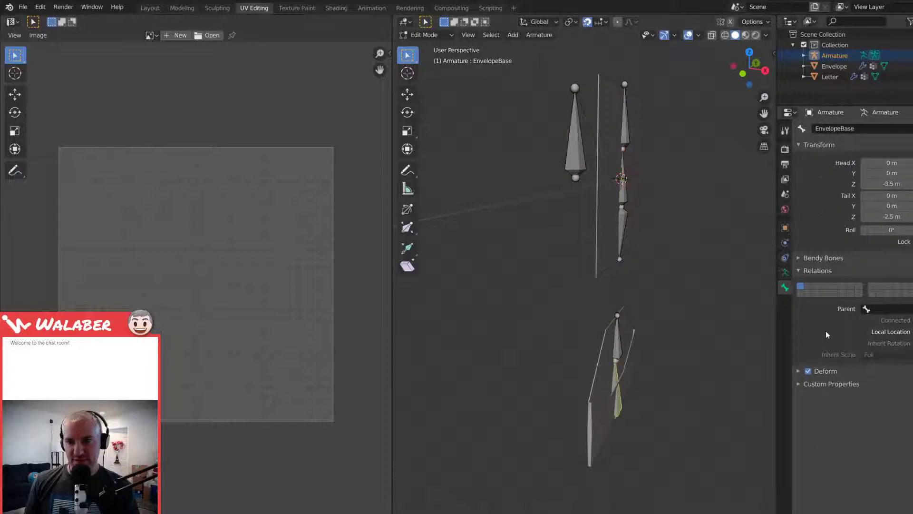
left_click(861, 309)
left_click(837, 322)
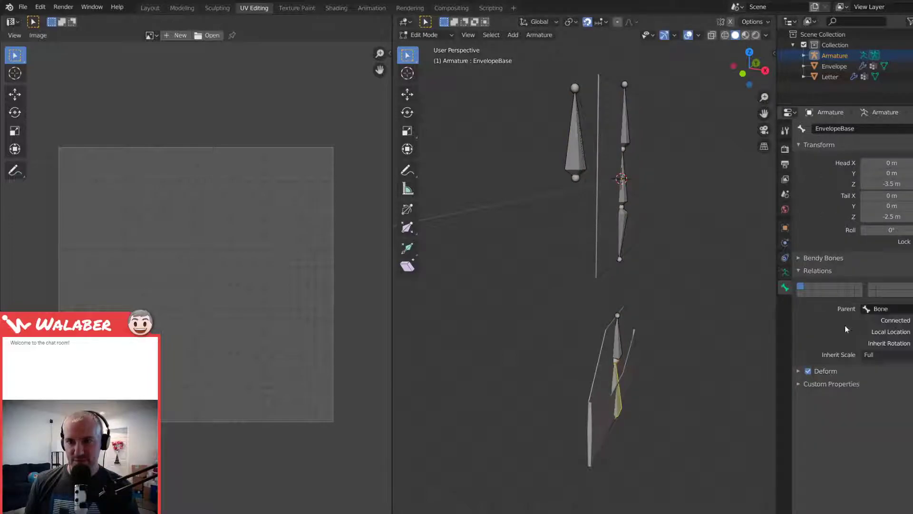
key("Tab")
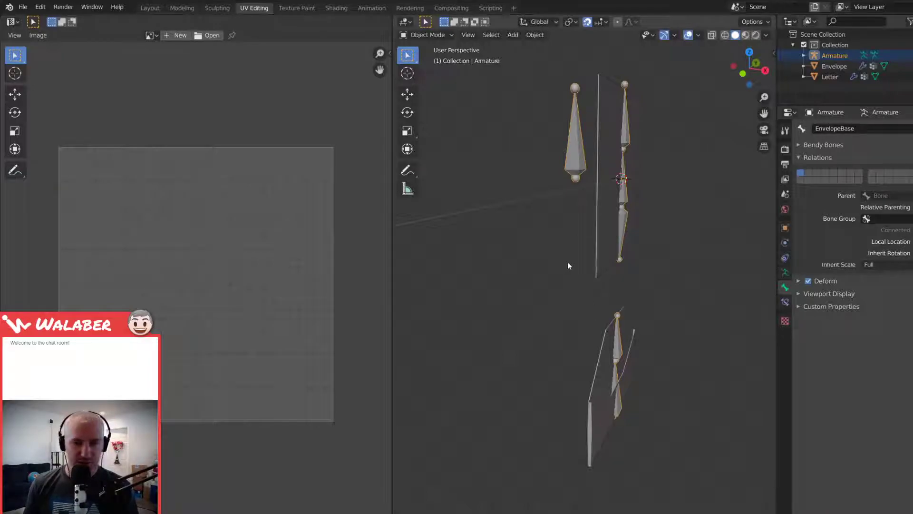
Step: Turn on the face normals overlay in the Modeling workspace and examine the Letter mesh's normals from both sides
left_click(599, 225)
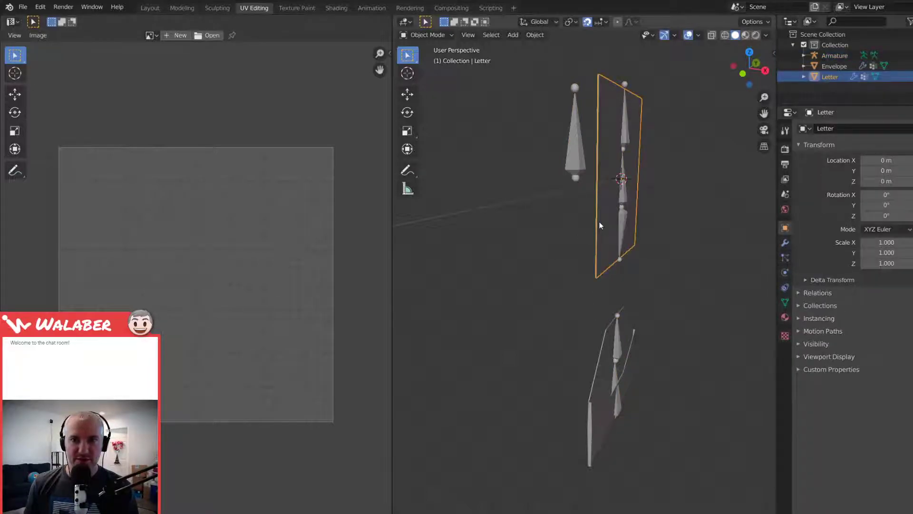
left_click(182, 8)
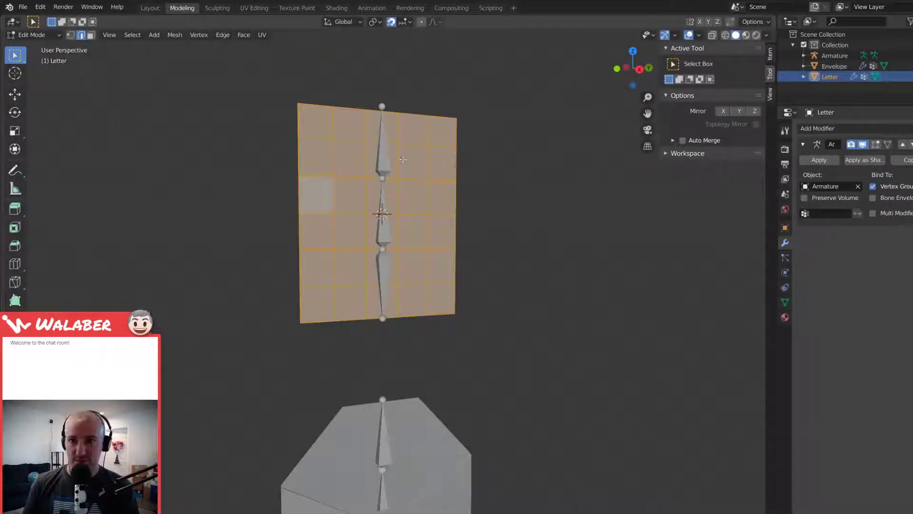
left_click(700, 35)
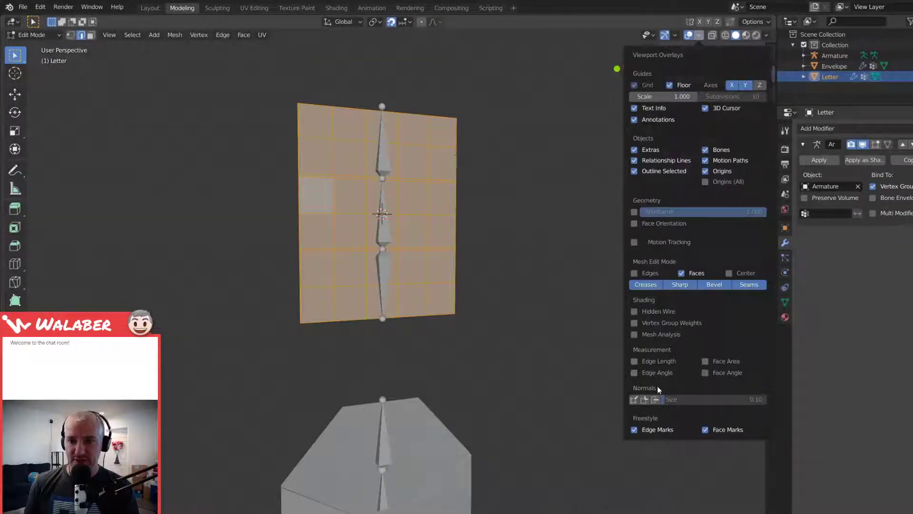
left_click(659, 400)
middle_click_drag(499, 294, 402, 300)
scroll(479, 204, "up", 4)
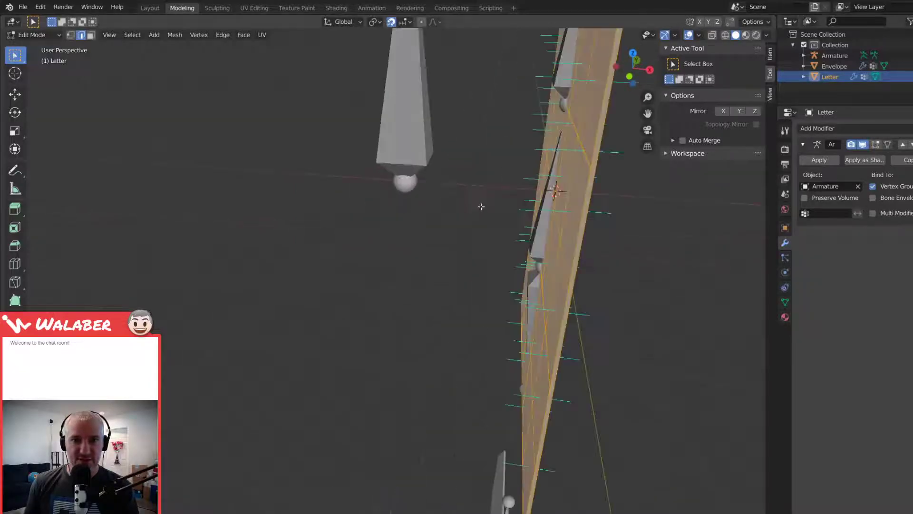
middle_click_drag(474, 202, 355, 216)
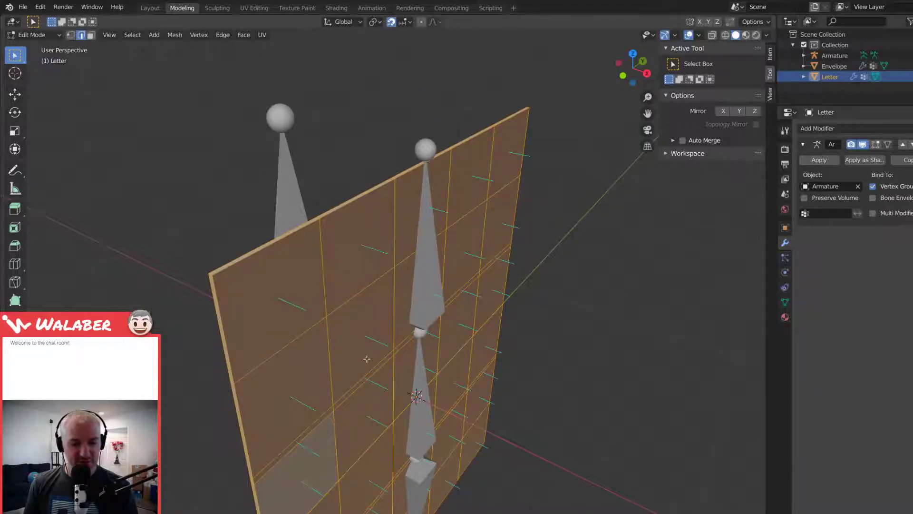
Step: Examine the Envelope mesh's face normals in Edit Mode and return to Object Mode
scroll(343, 385, "down", 5)
key("Tab")
middle_click_drag(371, 412, 384, 374)
left_click(384, 375)
key("Tab")
scroll(383, 371, "down", 4)
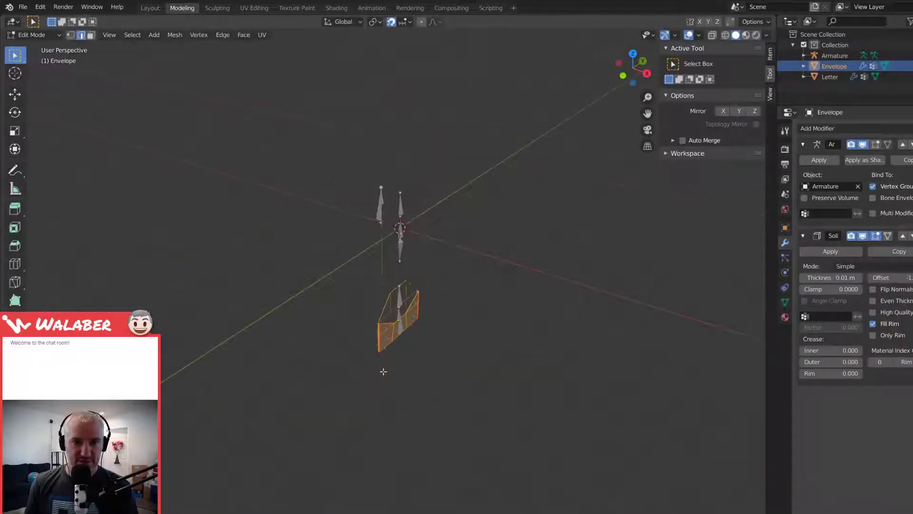
scroll(402, 255, "up", 8)
middle_click_drag(401, 254, 368, 295)
key("Tab")
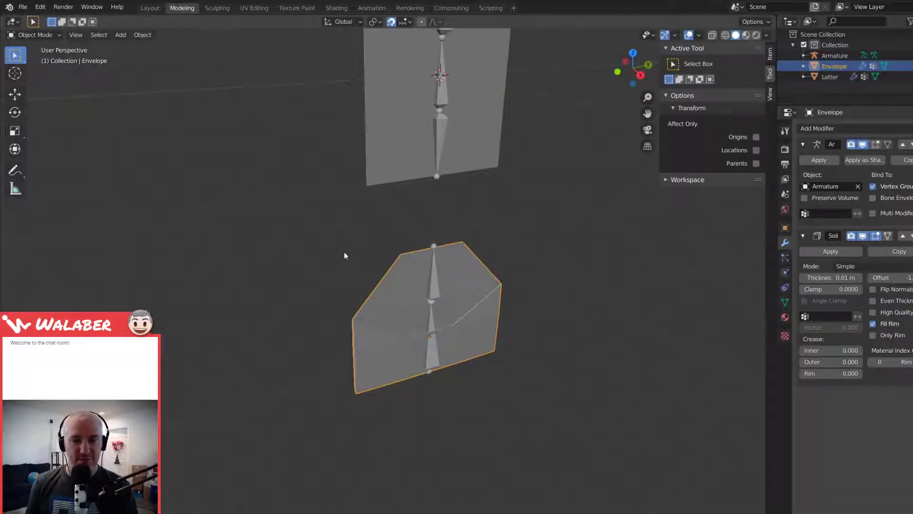
Step: Switch to Unity, select the StoryLetter root to load story_letter_open at frame 0, and expand Bone in the hierarchy
key("alt+Tab")
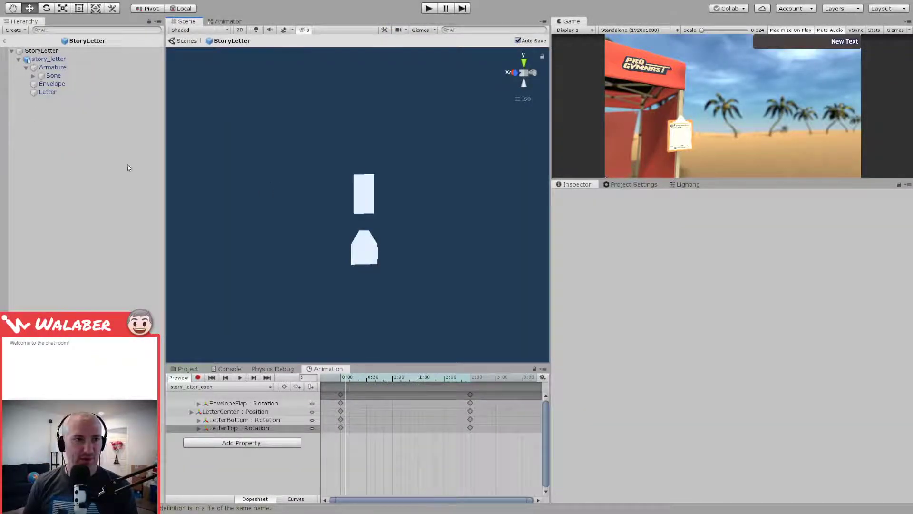
left_click(192, 259)
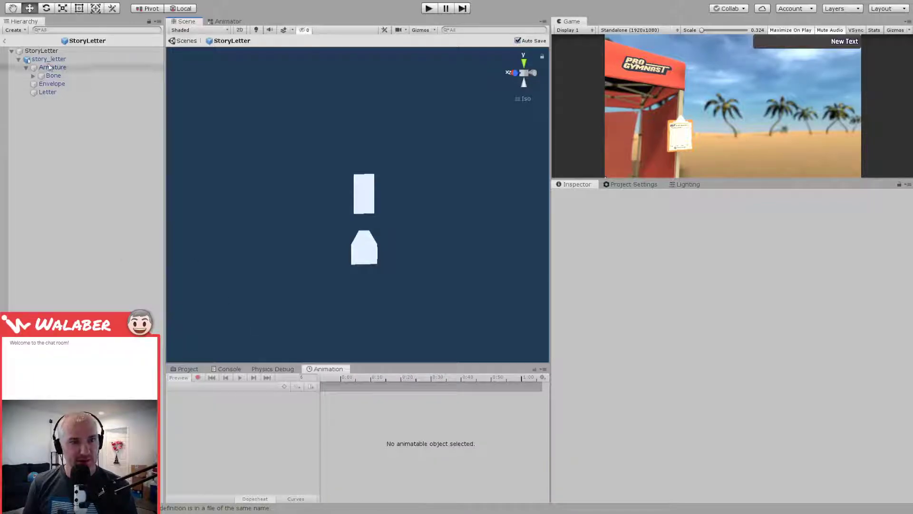
left_click(55, 51)
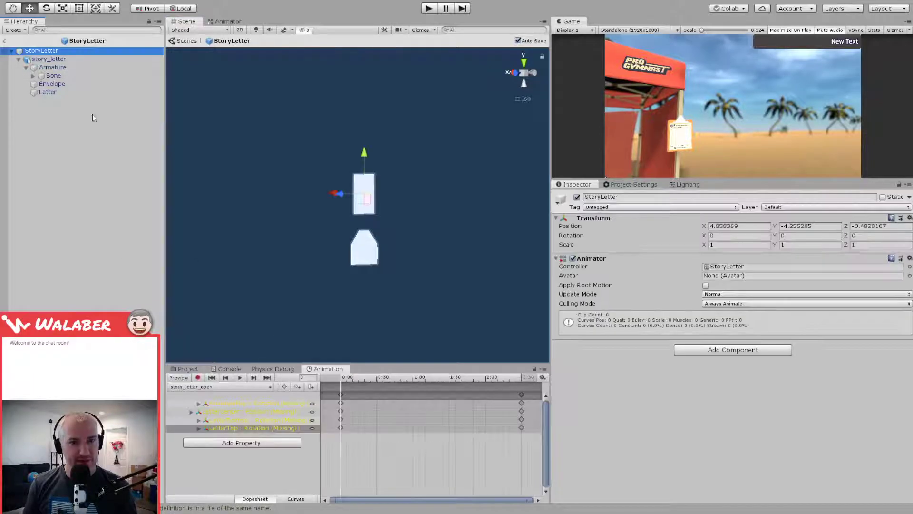
left_click(340, 379)
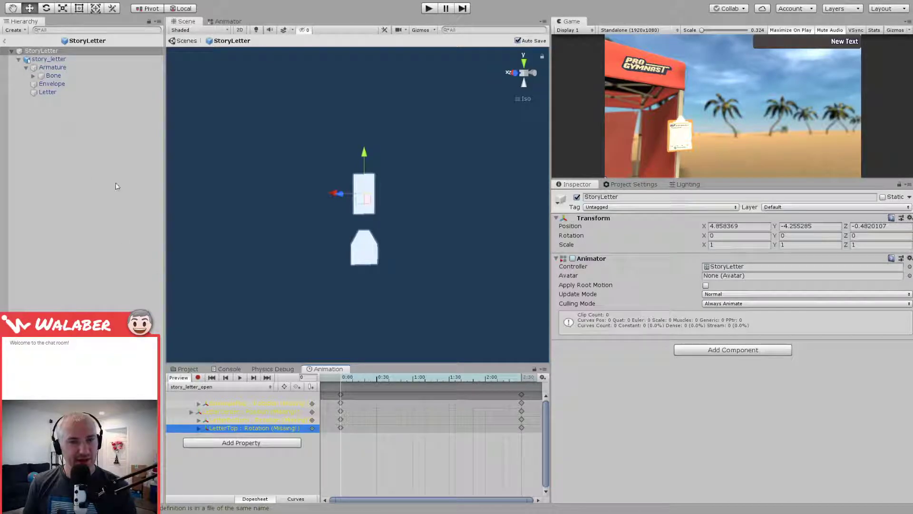
left_click(96, 172)
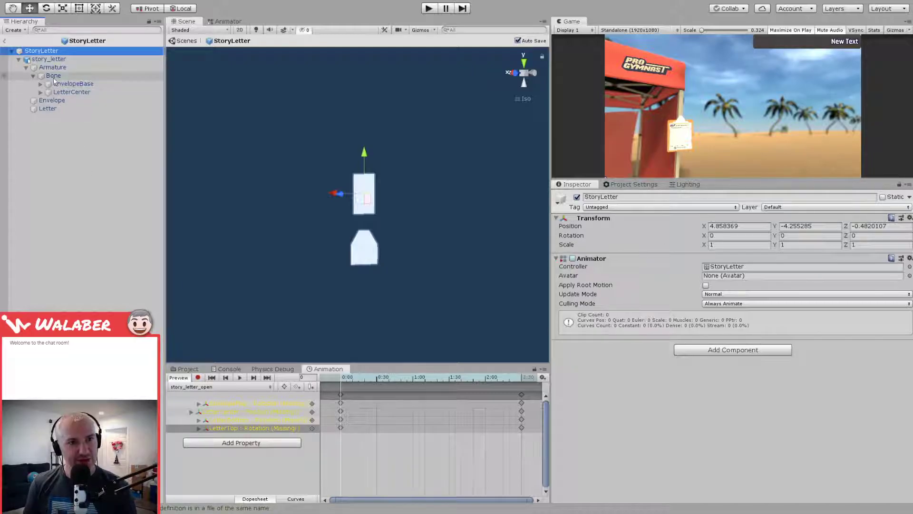
Step: Repair the EnvelopeFlap rotation track by inserting Bone/ between Armature/ and EnvelopeBase in its path
left_click(233, 403)
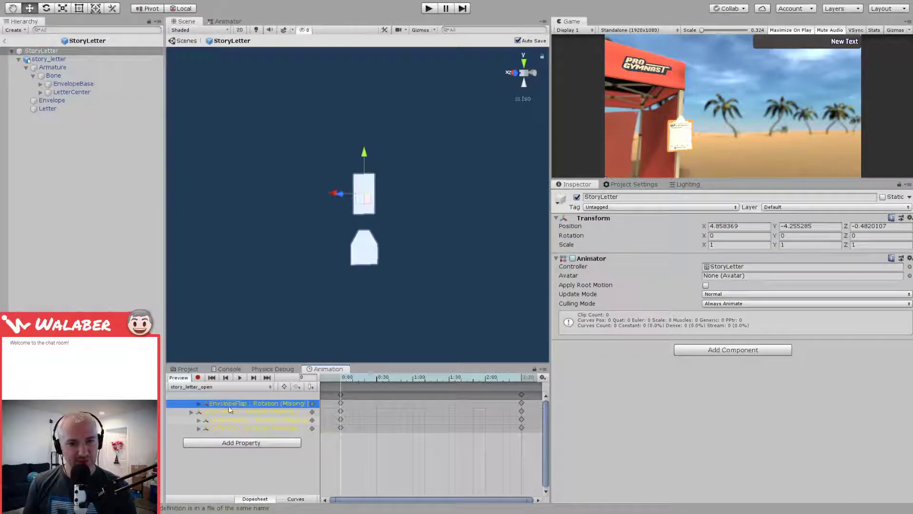
left_click(233, 404)
left_click(226, 419)
left_click(222, 405)
left_click(223, 408)
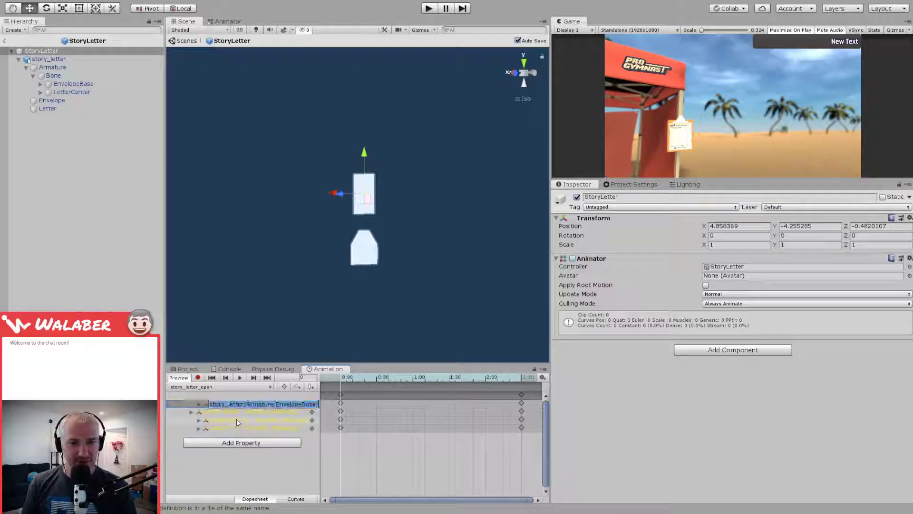
key("Home")
key("Right")
key("Right")
key("Right")
key("Right")
key("Right")
key("Right")
key("Right")
key("Right")
key("Right")
key("Right")
key("Right")
key("Right")
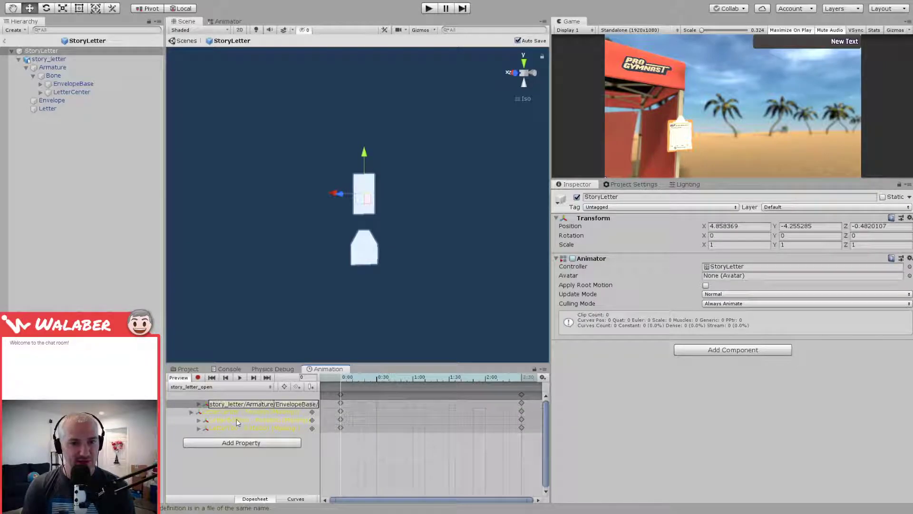
type("Bone/")
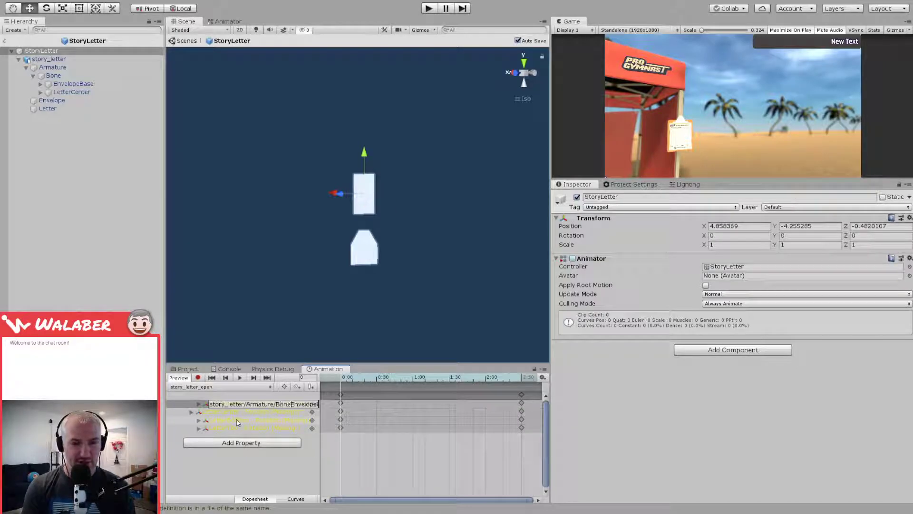
key("Return")
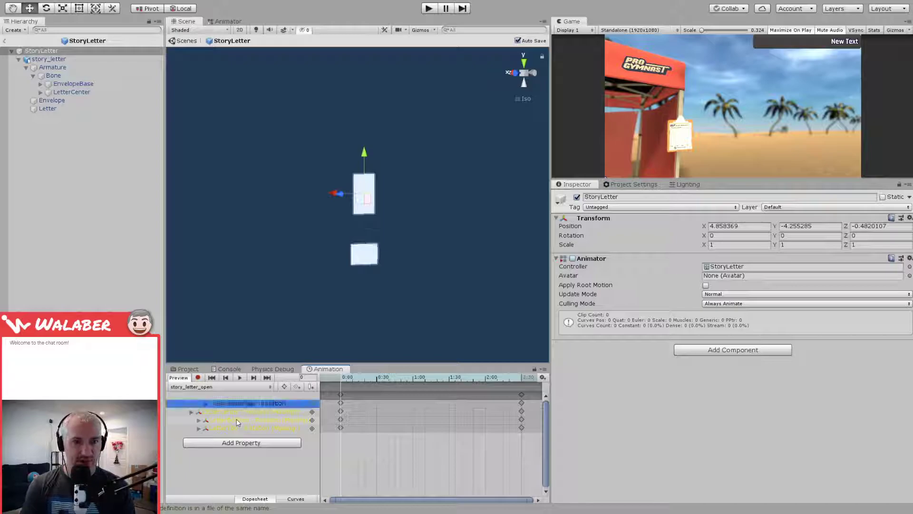
Step: Change the LetterCenter position track's path to story_letter/Armature/Bone/LetterCenter
left_click(227, 412)
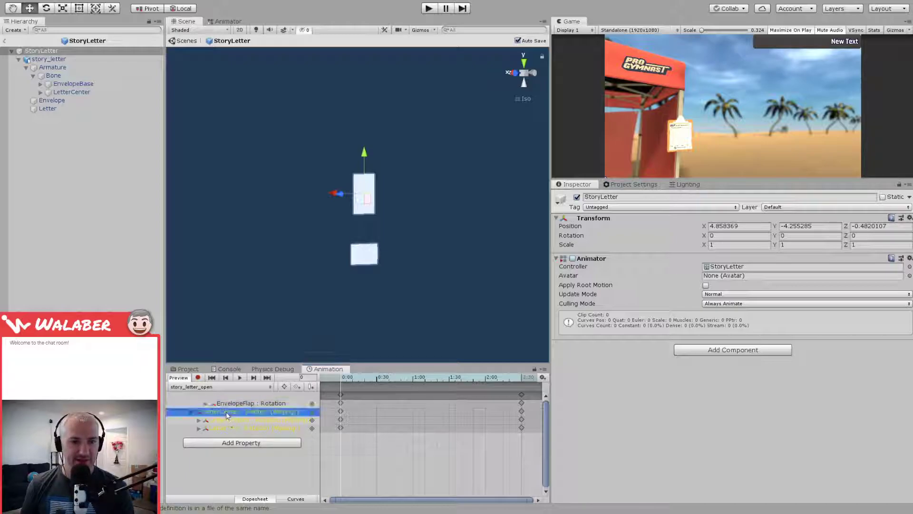
left_click(226, 412)
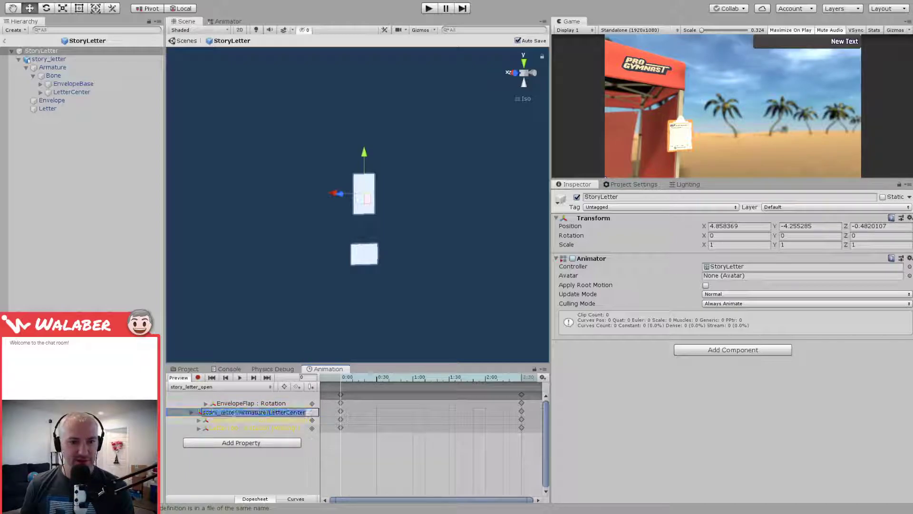
left_click(268, 412)
type("Bone/")
key("Return")
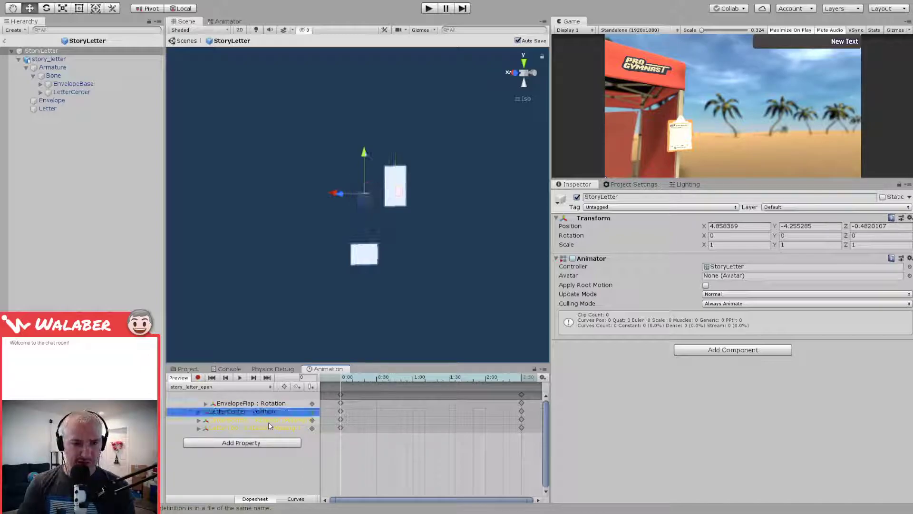
Step: Insert Bone/ before LetterCenter in the LetterBottom rotation track's path
left_click(268, 421)
left_click(268, 421)
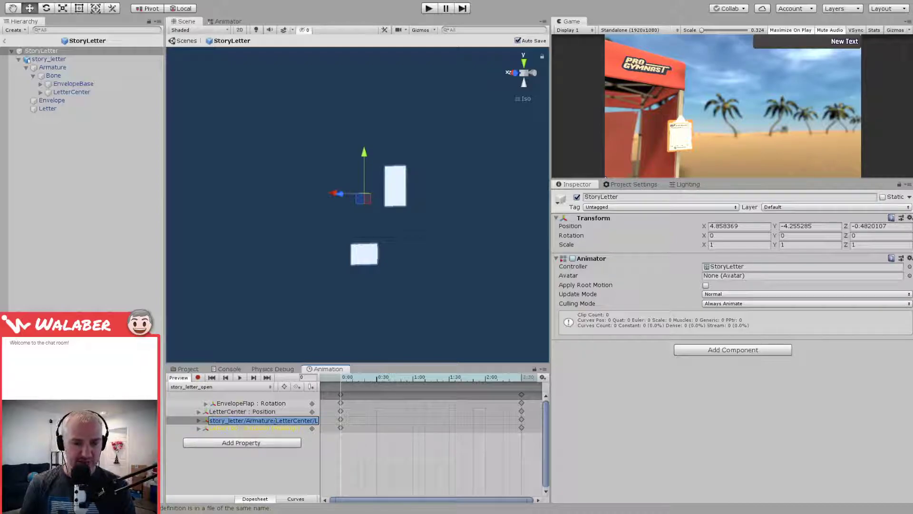
left_click(274, 421)
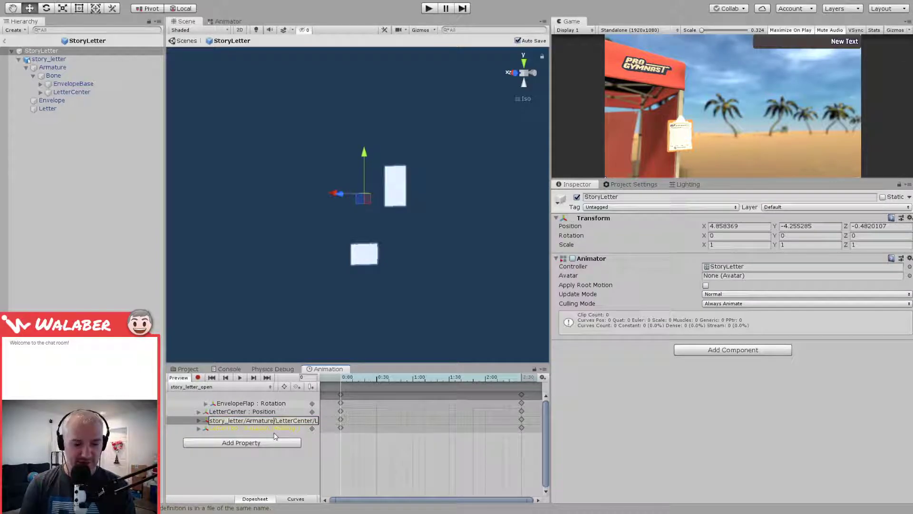
type("Bone/")
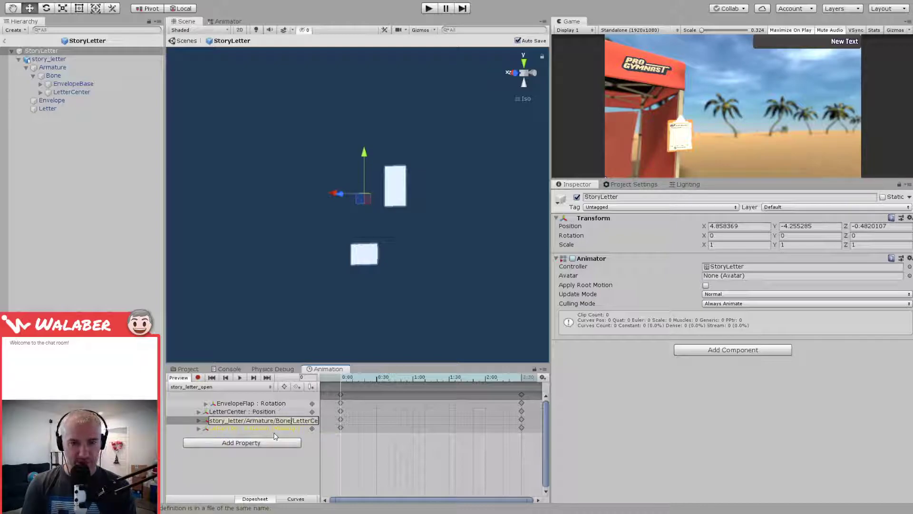
key("Return")
Step: Insert Bone/ before LetterCenter in the LetterTop rotation track's path
left_click(255, 430)
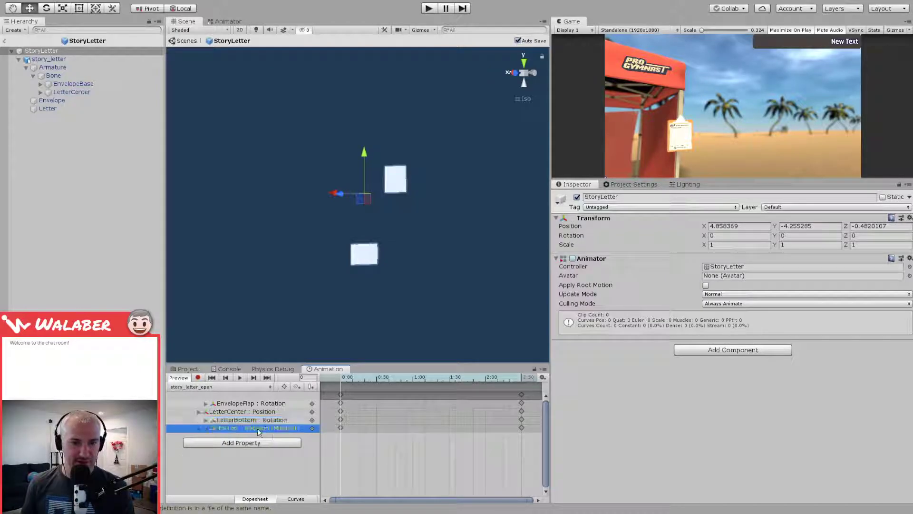
left_click(267, 429)
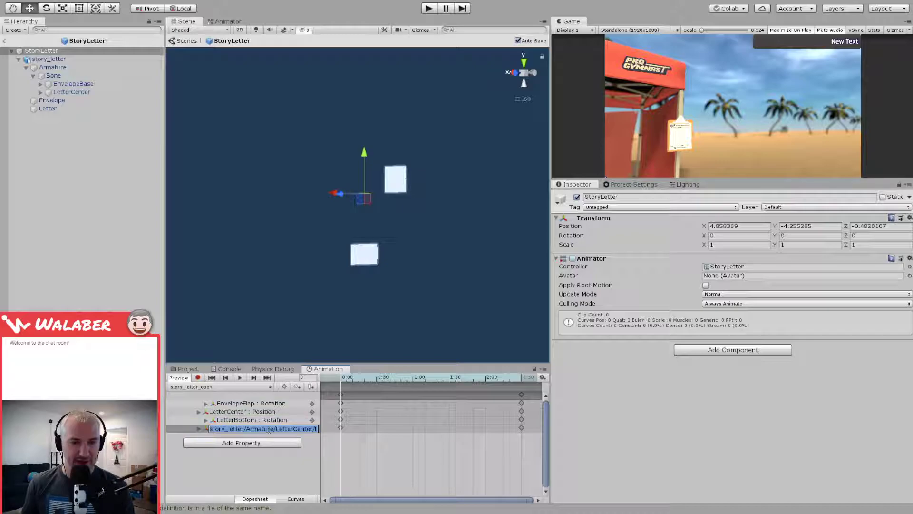
left_click(246, 429)
type("Bone/")
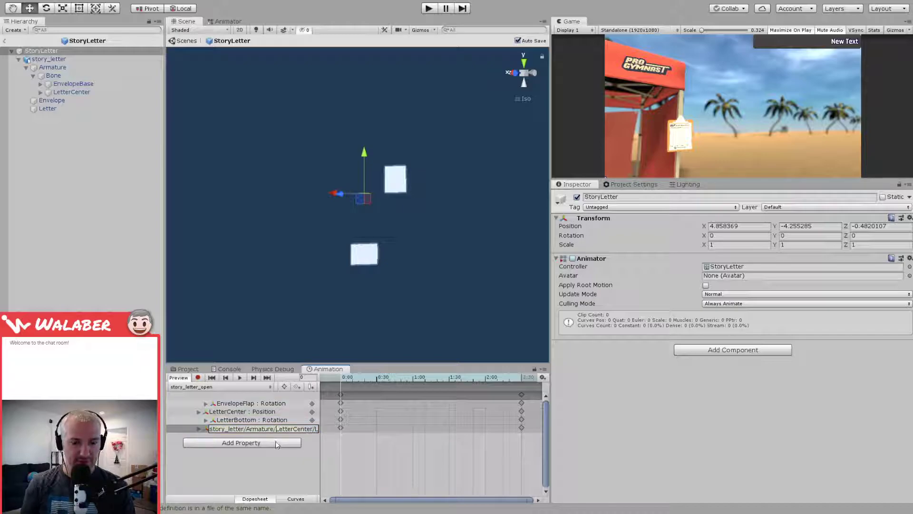
key("Return")
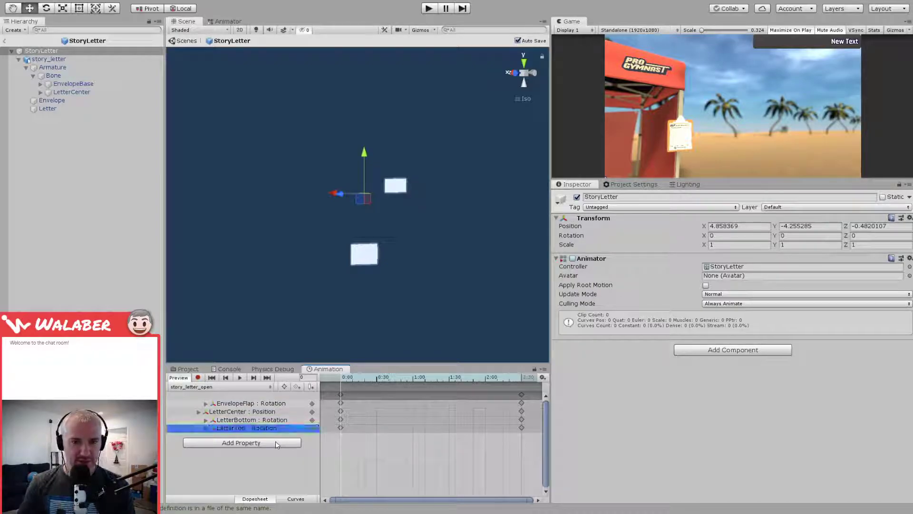
Step: Preview the repaired clip, and set LetterCenter's Position.z to 0 at frame 0
mouse_move(341, 379)
left_mouse_down()
mouse_move(532, 378)
mouse_move(384, 382)
mouse_move(342, 379)
mouse_move(520, 379)
mouse_move(340, 373)
left_mouse_up()
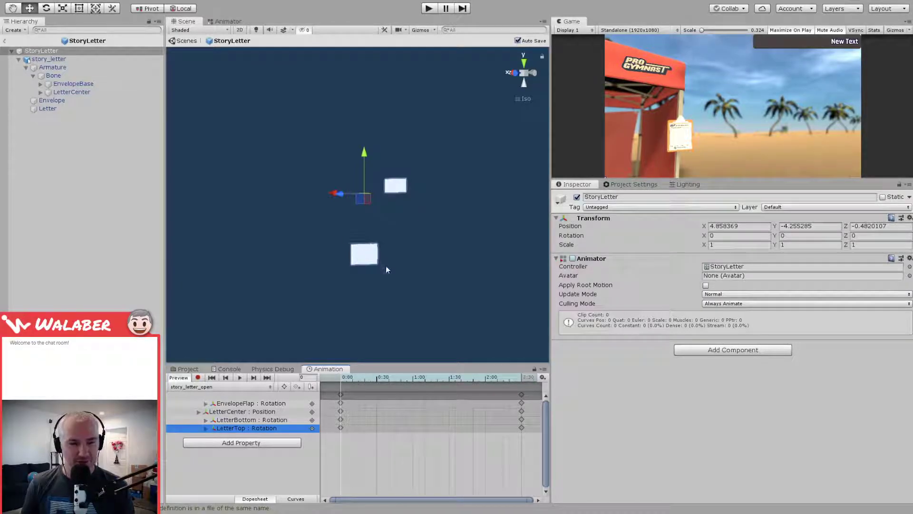
left_click_drag(344, 378, 483, 379)
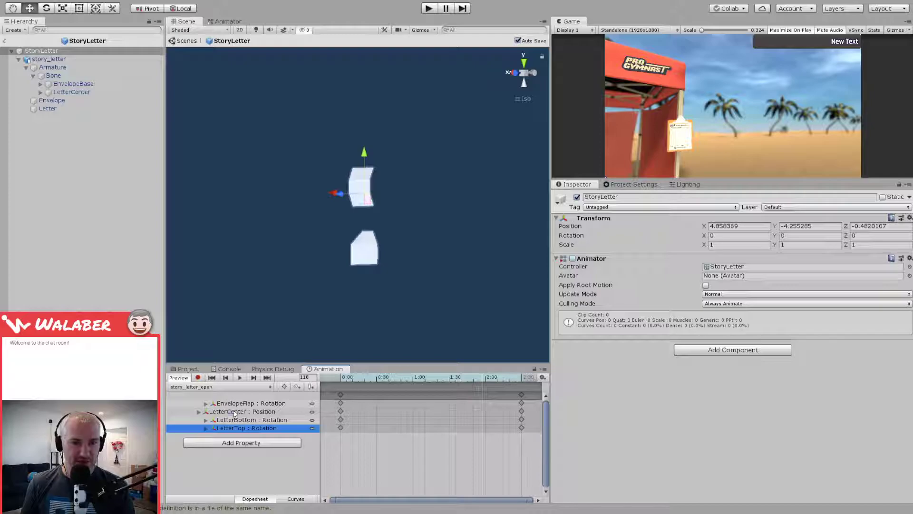
left_click(235, 412)
left_click_drag(356, 377, 342, 379)
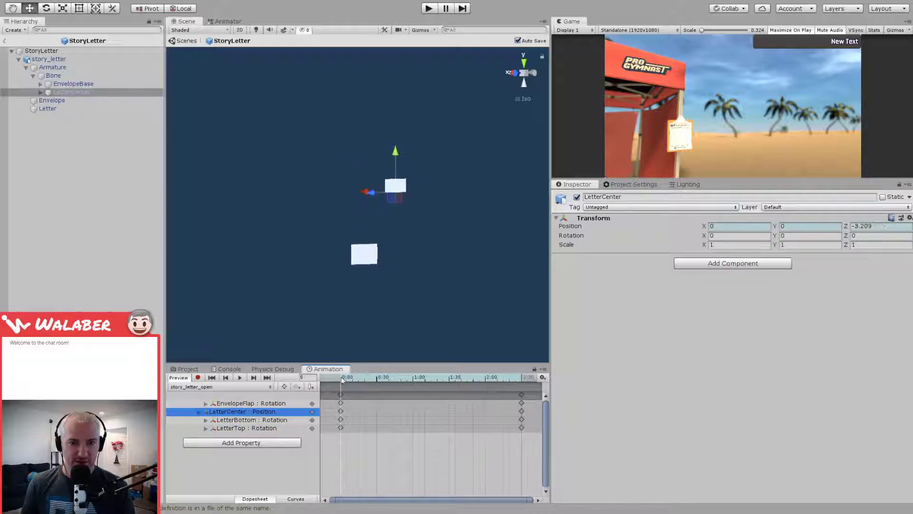
left_click(198, 412)
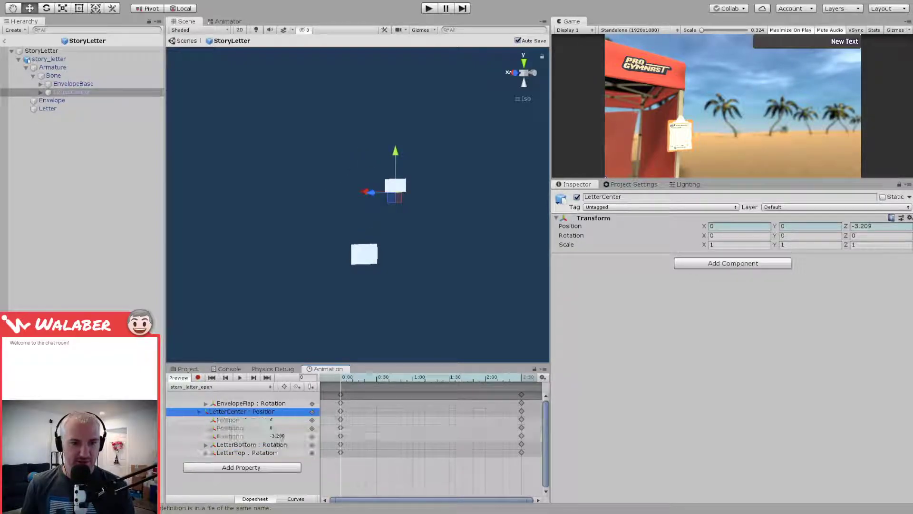
left_click(280, 436)
type("0")
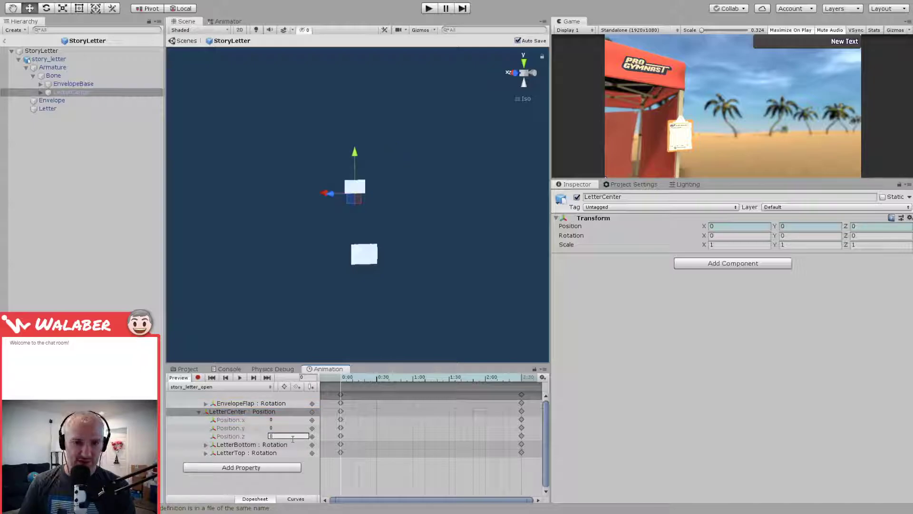
Step: Try lowering LetterCenter to about Y -2.94 at frame 0 while recording, reset its Y position to 0, and stop recording
left_click(198, 377)
left_click_drag(354, 152, 332, 250)
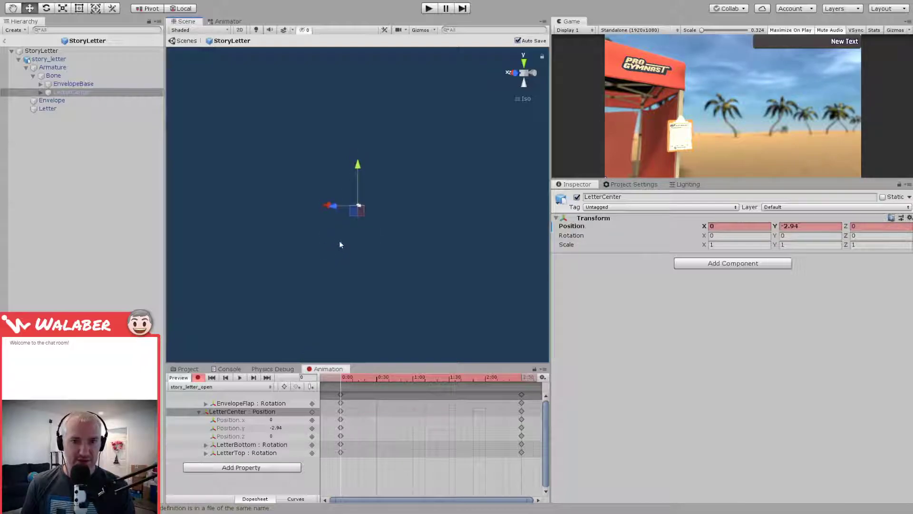
left_click_drag(366, 218, 433, 267, "alt")
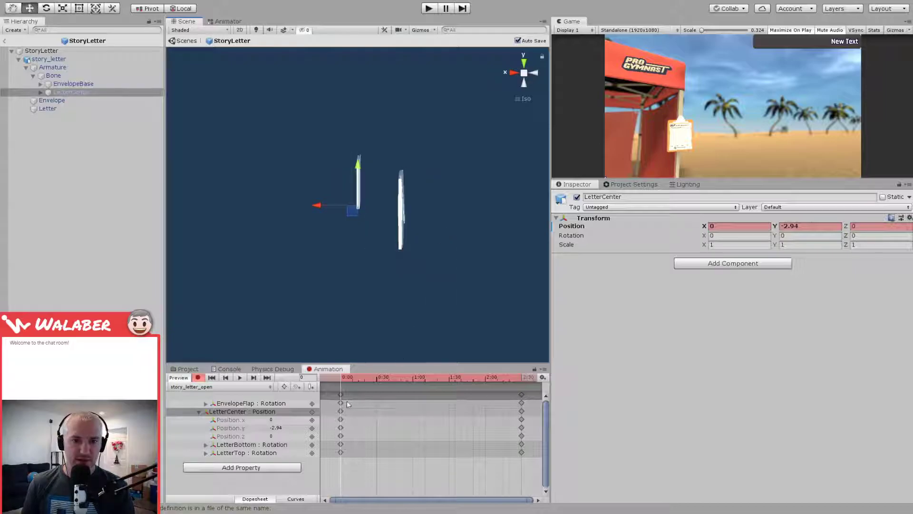
left_click(284, 428)
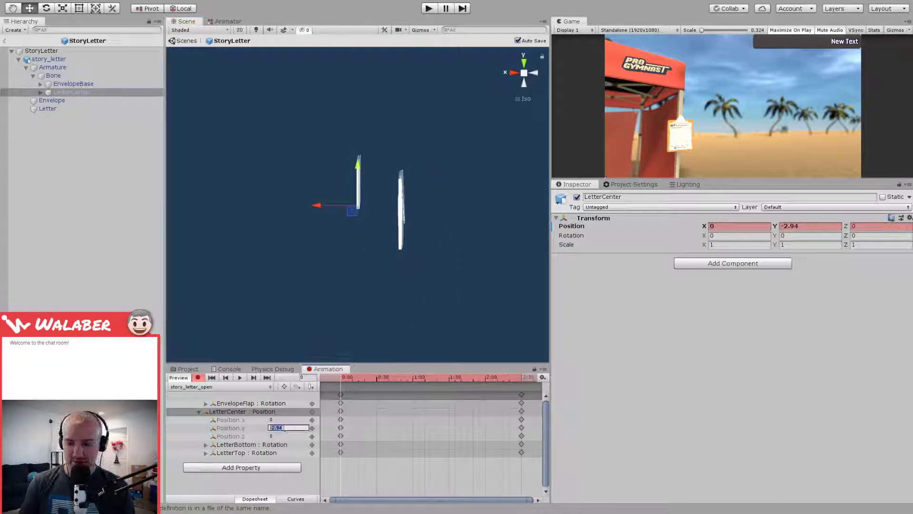
type("0")
scroll(341, 243, "down", 3)
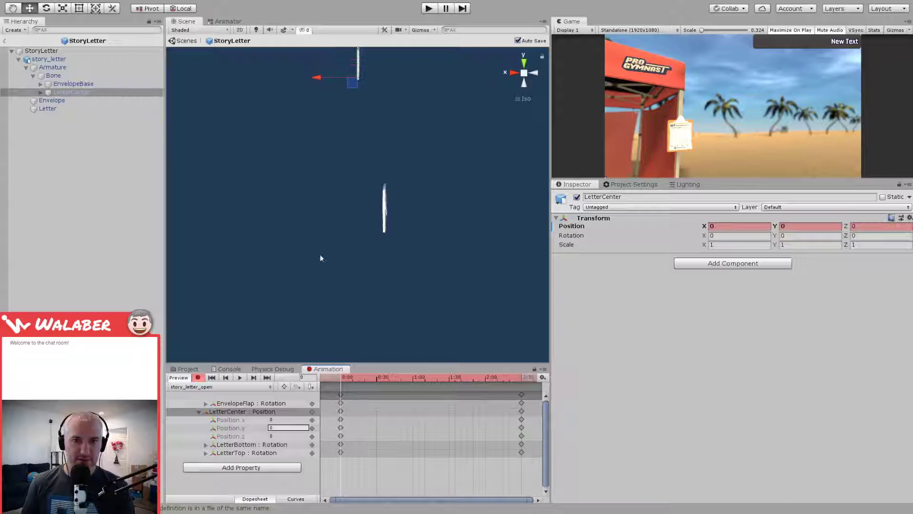
left_click(371, 379)
left_click_drag(370, 379, 339, 376)
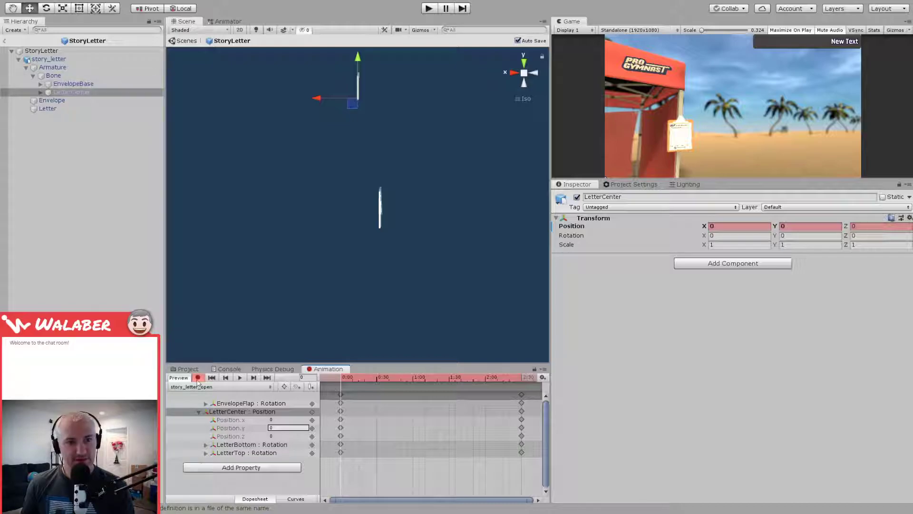
left_click(217, 412)
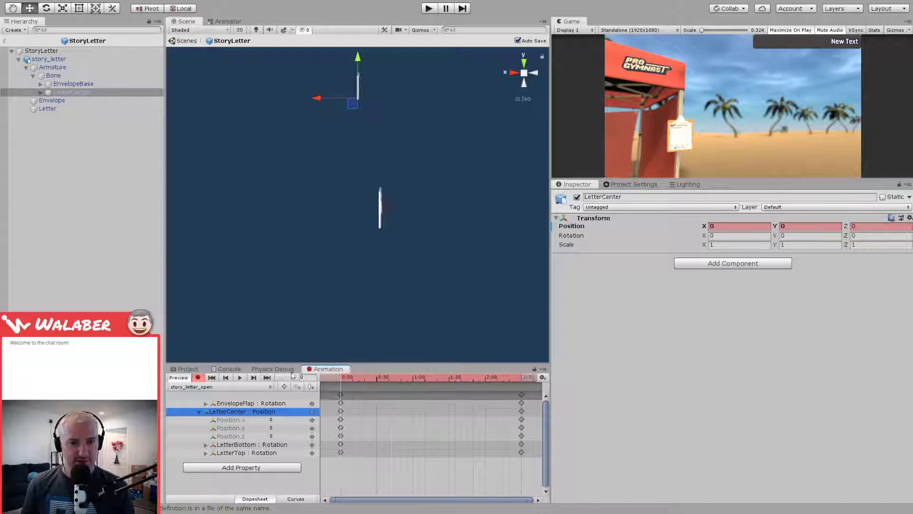
left_click(198, 378)
Step: Compare the Bone hierarchy with the Blender rig, and set EnvelopeBase's X position to 0
left_click(64, 138)
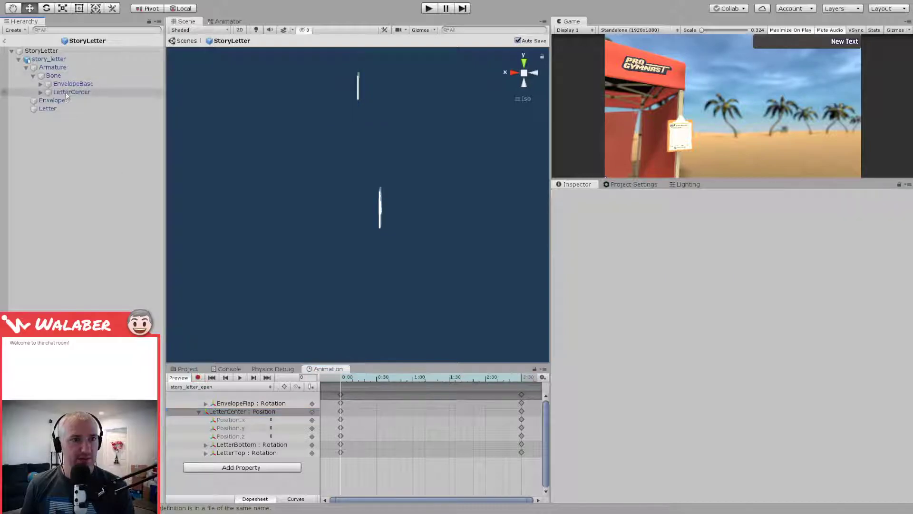
left_click(59, 76)
key("alt+Tab")
mouse_move(315, 243)
middle_mouse_down()
mouse_move(374, 235)
mouse_move(302, 242)
middle_mouse_up()
key("alt+Tab")
left_click(72, 84)
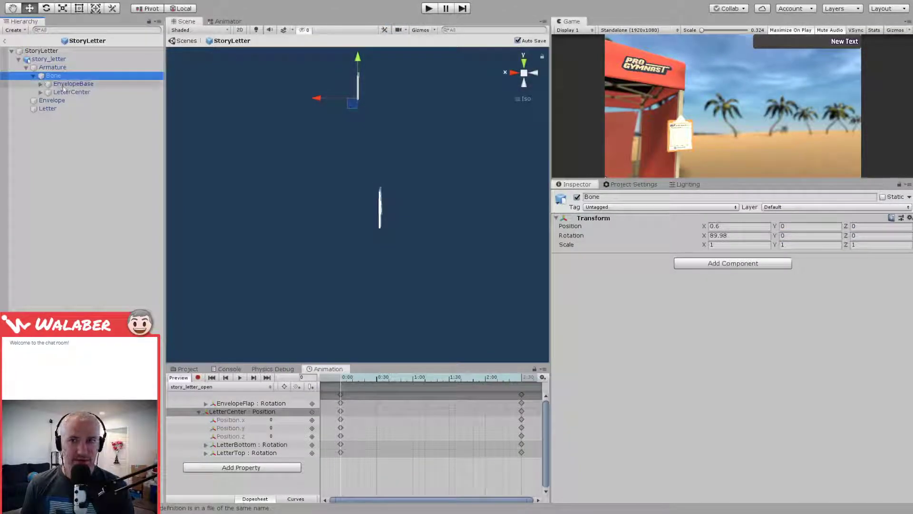
left_click(751, 227)
type("0")
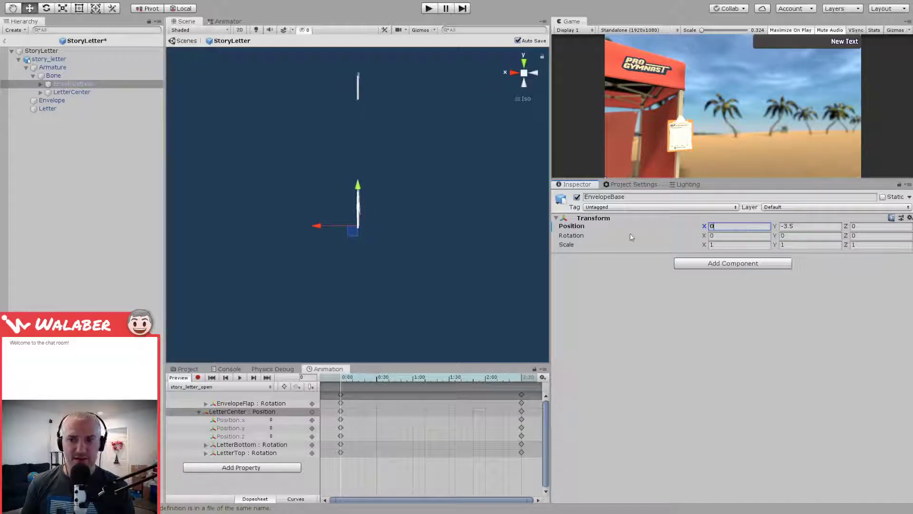
Step: Examine the envelope and letter bone placement in Blender, and return to Unity to check EnvelopeBase's position
key("alt+Tab")
middle_click_drag(523, 260, 414, 271)
scroll(443, 255, "down", 3)
scroll(443, 255, "up", 4)
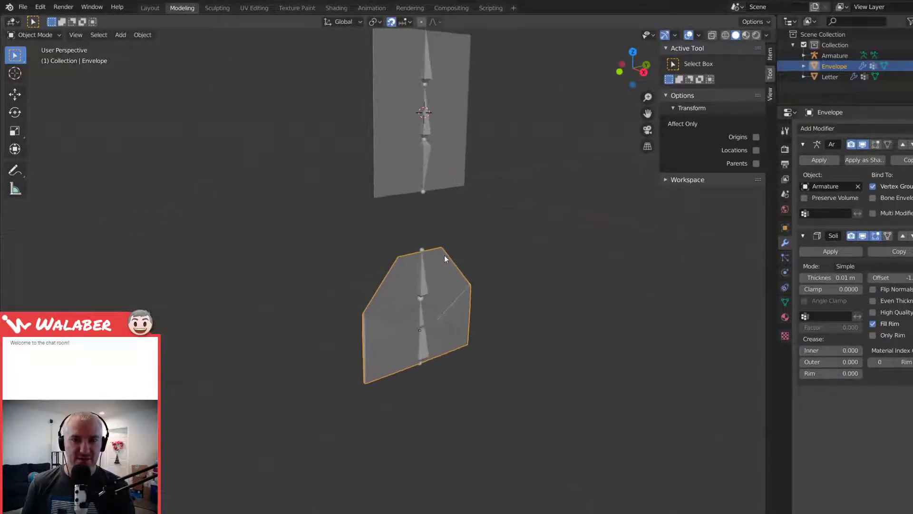
key("alt+Tab")
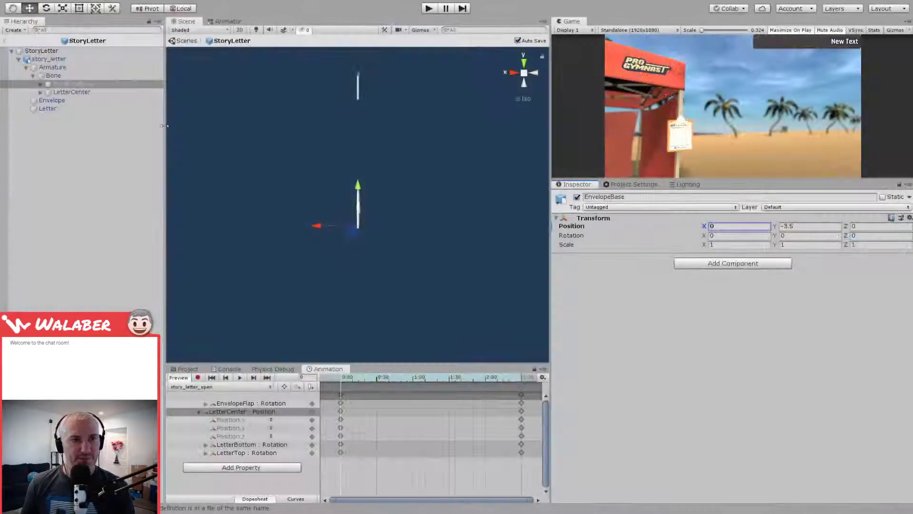
left_click(93, 92)
left_click(90, 84)
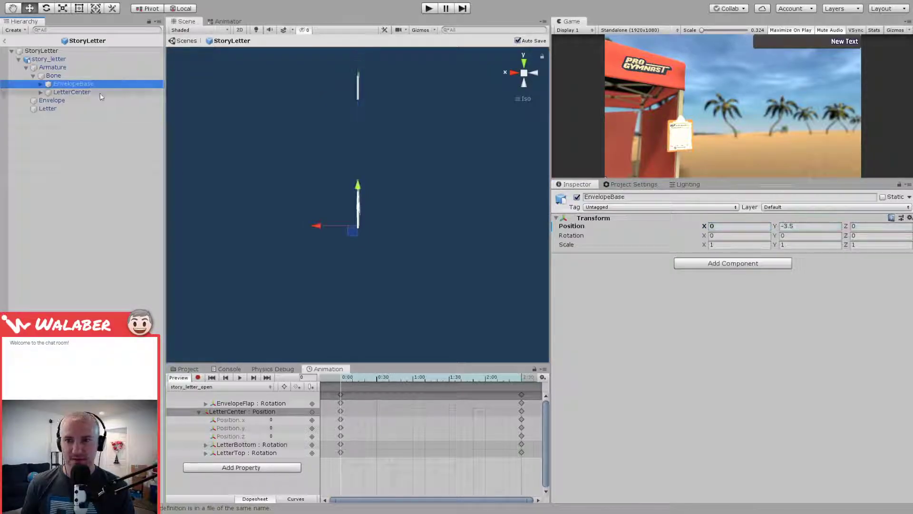
left_click(682, 229)
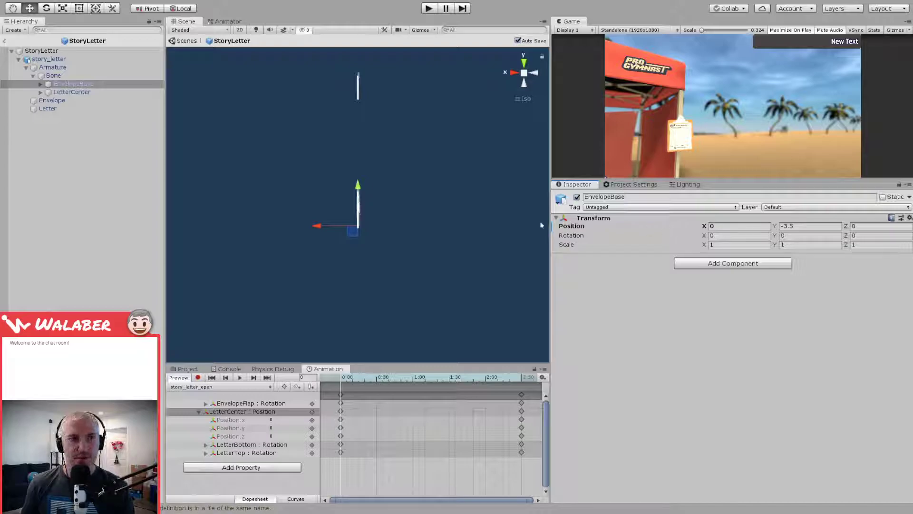
Step: Record LetterCenter's frame 0 position lowered into the envelope, at about -3.275 in Y
left_click_drag(348, 378, 324, 379)
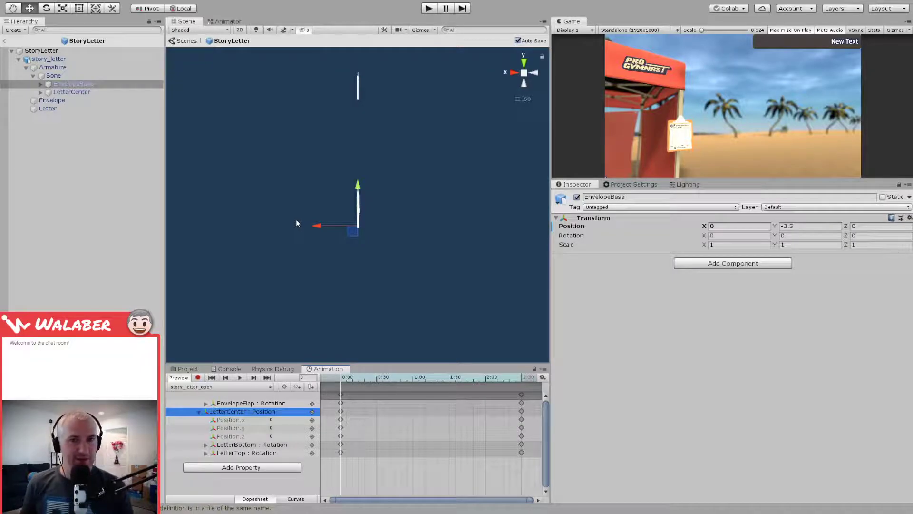
left_click(199, 377)
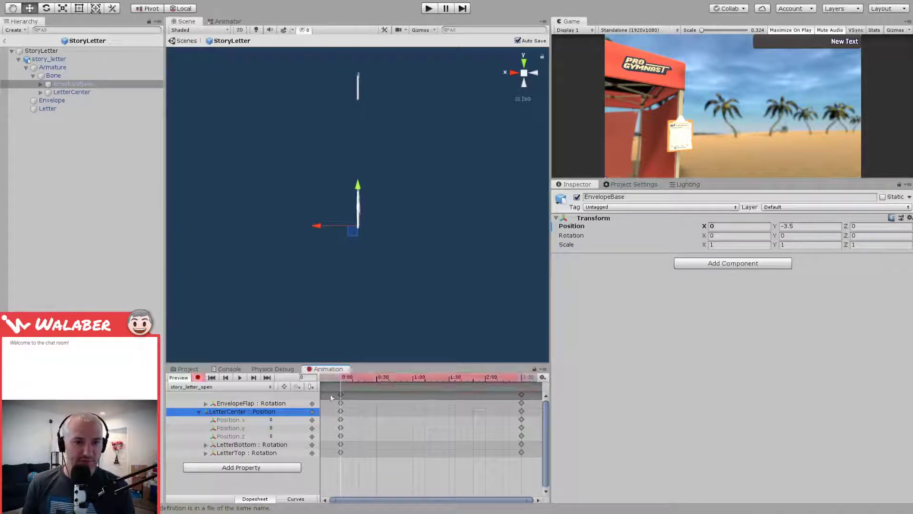
mouse_move(346, 381)
left_mouse_down()
mouse_move(499, 381)
mouse_move(329, 381)
left_mouse_up()
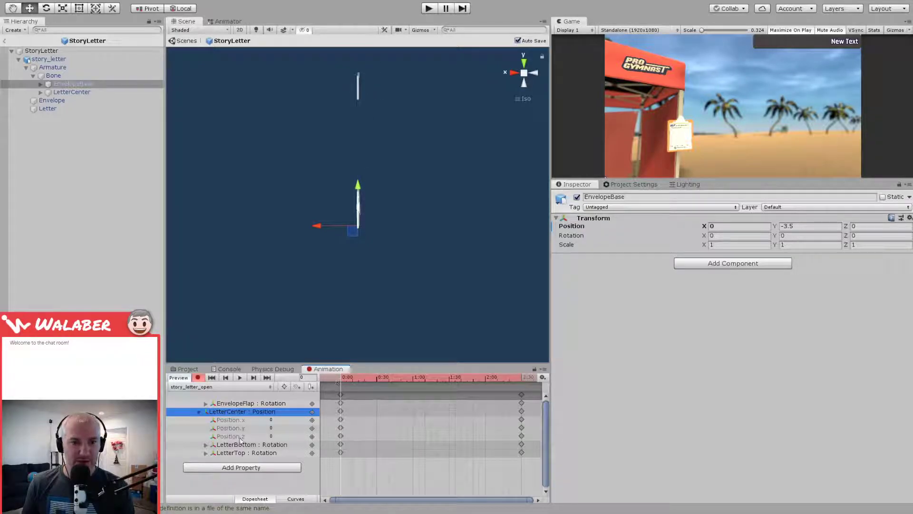
left_click(60, 92)
mouse_move(358, 187)
left_mouse_down()
mouse_move(360, 59)
mouse_move(358, 178)
left_mouse_up()
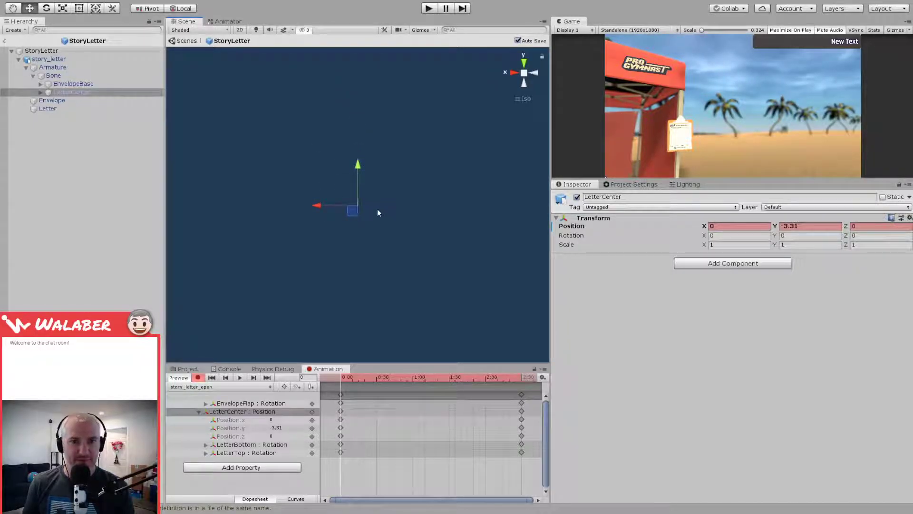
left_click_drag(378, 210, 302, 224, "alt")
mouse_move(359, 163)
left_mouse_down()
mouse_move(356, 115)
mouse_move(357, 167)
left_mouse_up()
left_click_drag(310, 253, 361, 233, "alt")
mouse_move(359, 172)
left_mouse_down()
mouse_move(362, 132)
mouse_move(359, 164)
left_mouse_up()
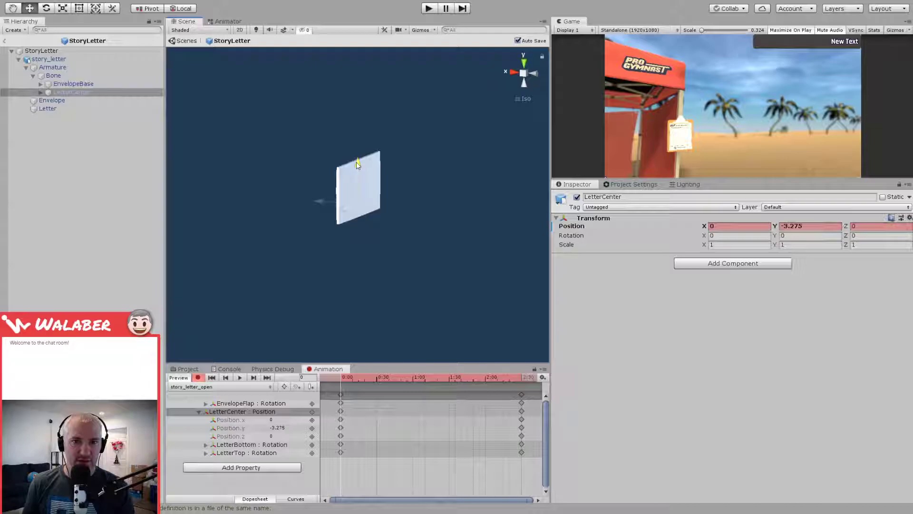
left_click_drag(360, 271, 349, 323, "alt")
left_click_drag(351, 261, 355, 272, "alt")
mouse_move(346, 380)
left_mouse_down()
mouse_move(528, 389)
mouse_move(340, 376)
left_mouse_up()
Step: Try a Y position of 3 for Bone at frame 0 and reset it to 0
left_click(53, 76)
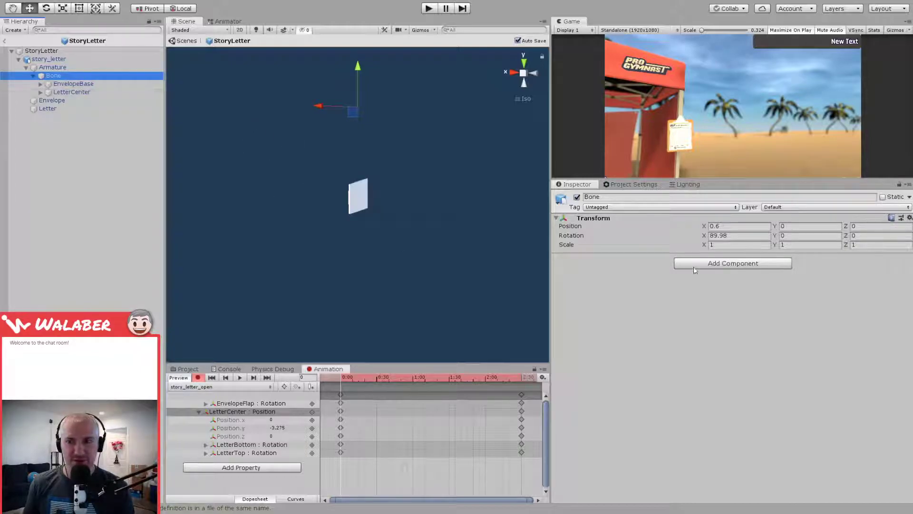
left_click(790, 226)
type("3")
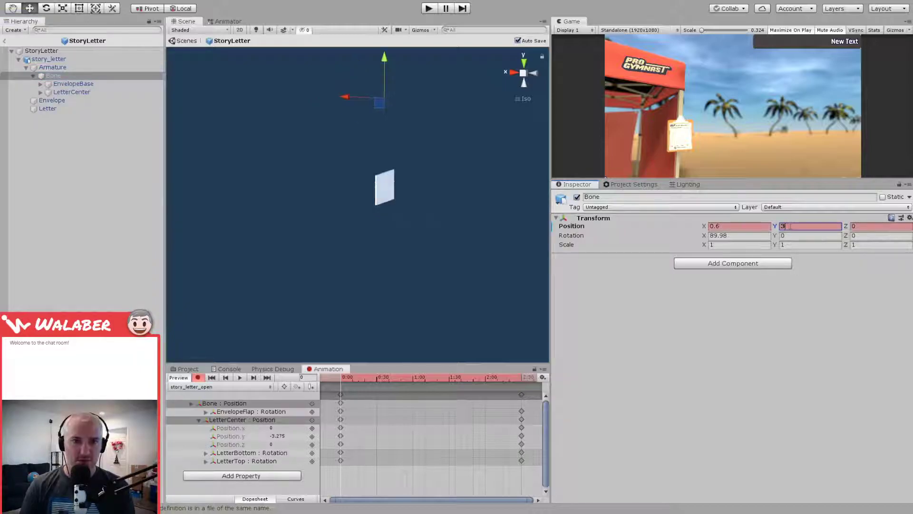
key("BackSpace")
type("0")
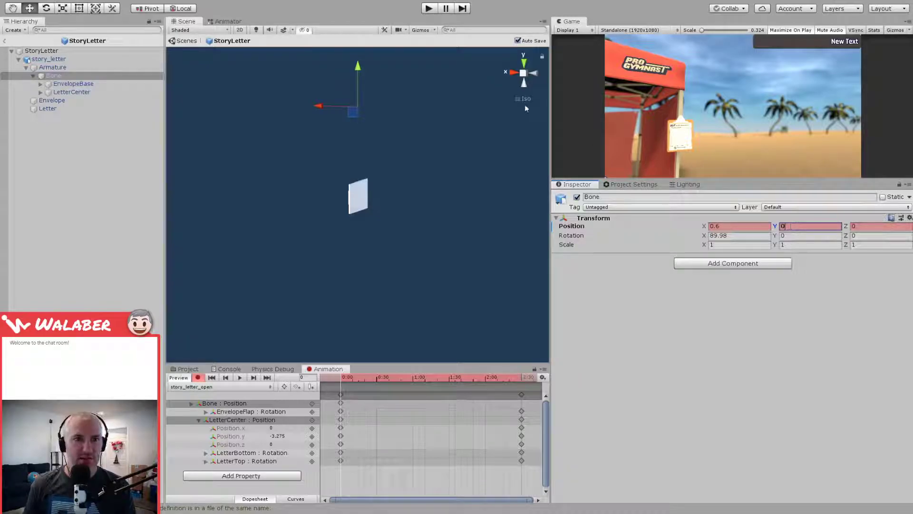
left_click_drag(359, 190, 357, 70, "alt")
key("ctrl+z")
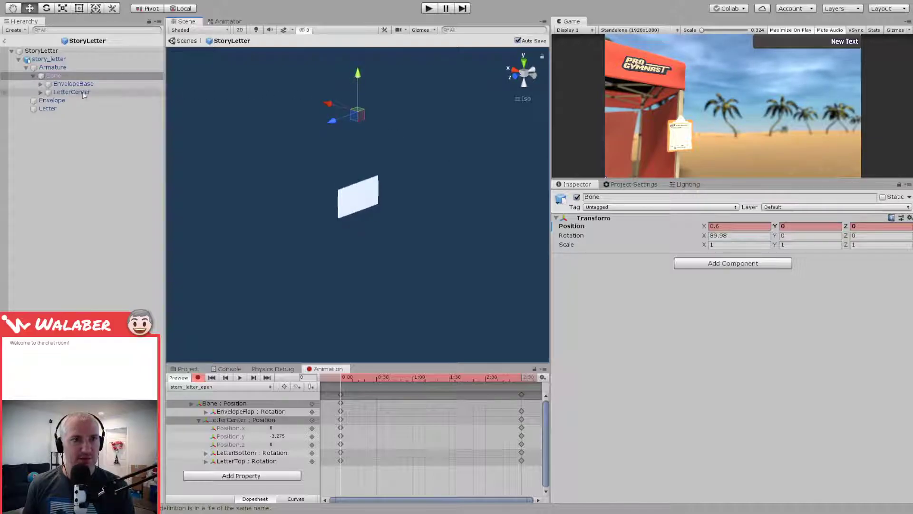
Step: Key Bone's Z position at 3 on frame 0 and 0 on frame 150, and scrub through the motion
left_click(863, 226)
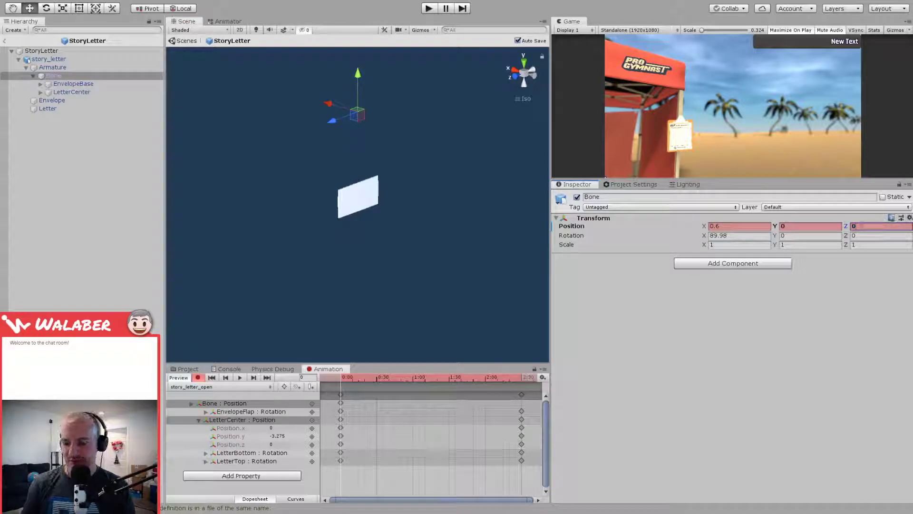
type("8")
left_click_drag(337, 377, 521, 383)
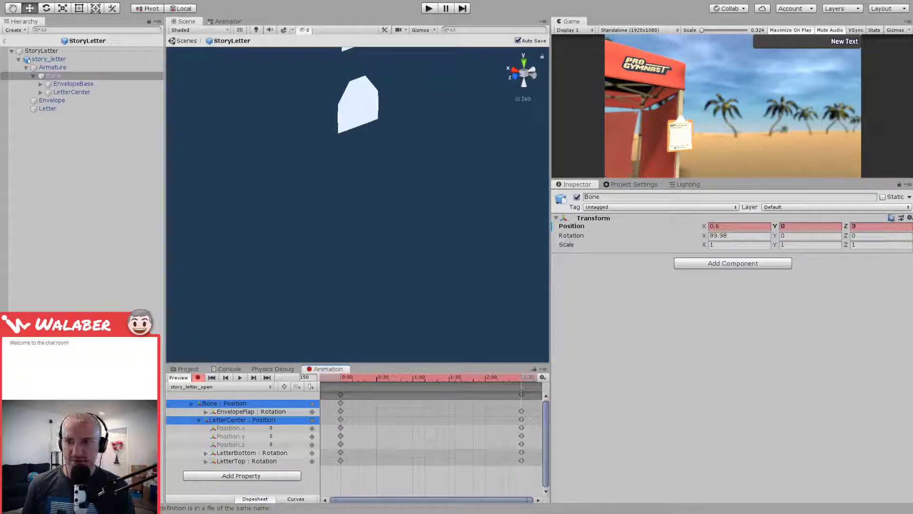
left_click(862, 226)
type("0")
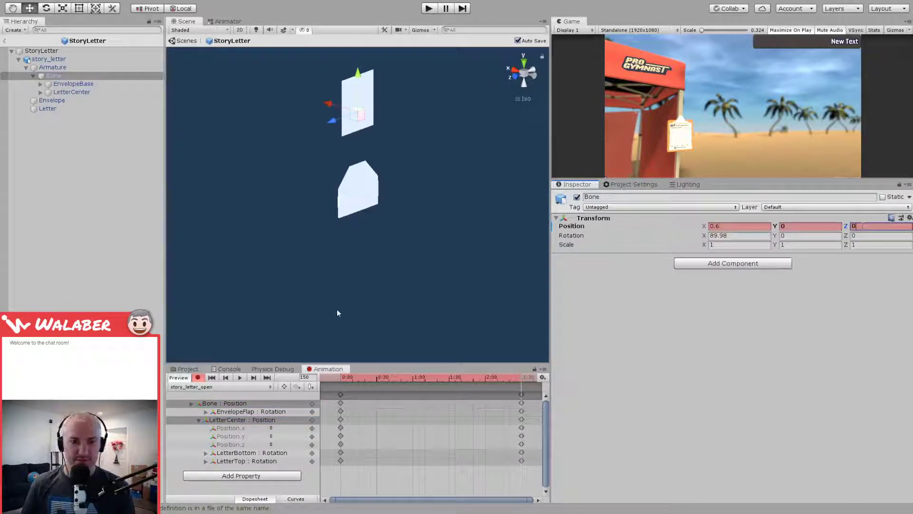
left_click_drag(349, 375, 521, 381)
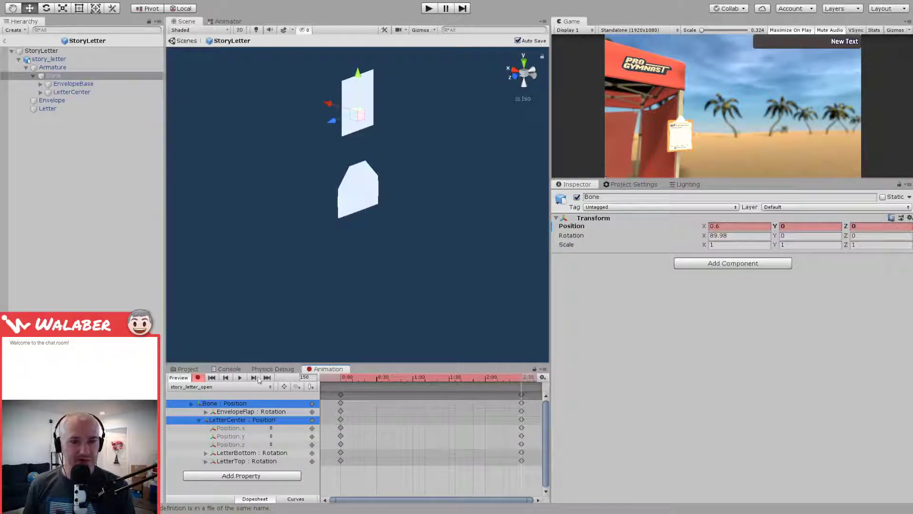
Step: Bend the letter's lower part by recording LetterBottom's X rotation at about 2.82 on frame 150
left_click(40, 92)
left_click(79, 100)
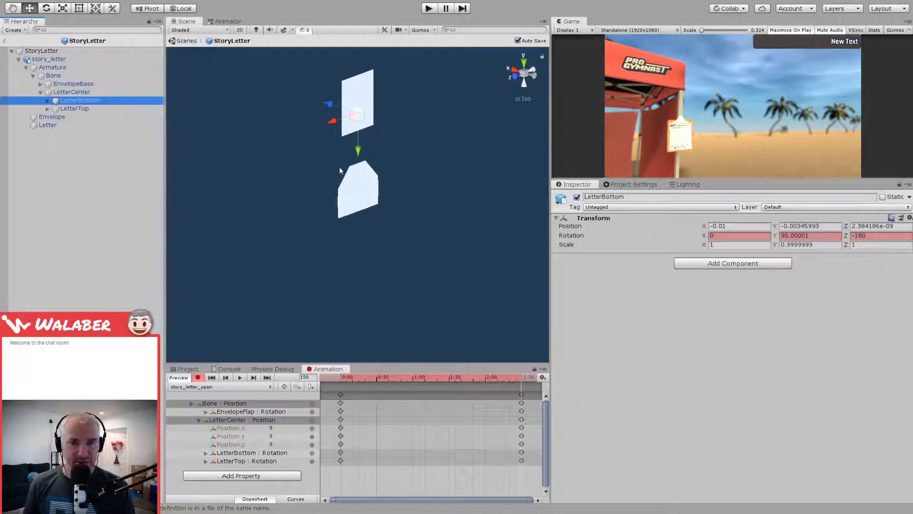
left_click_drag(705, 238, 672, 238)
left_click_drag(719, 237, 747, 240)
middle_click_drag(368, 191, 371, 260)
scroll(372, 228, "down", 5)
scroll(372, 227, "up", 5)
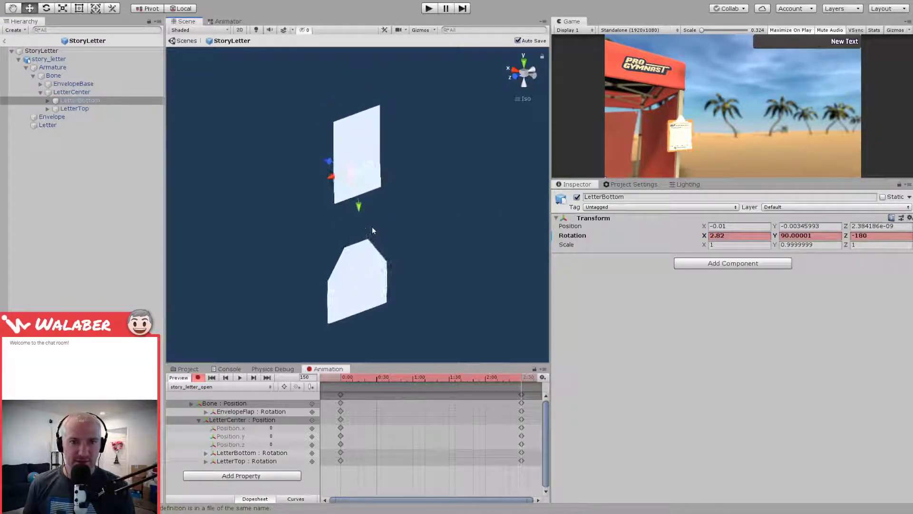
mouse_move(372, 226)
left_mouse_down("alt")
mouse_move(459, 199)
mouse_move(384, 239)
left_mouse_up("alt")
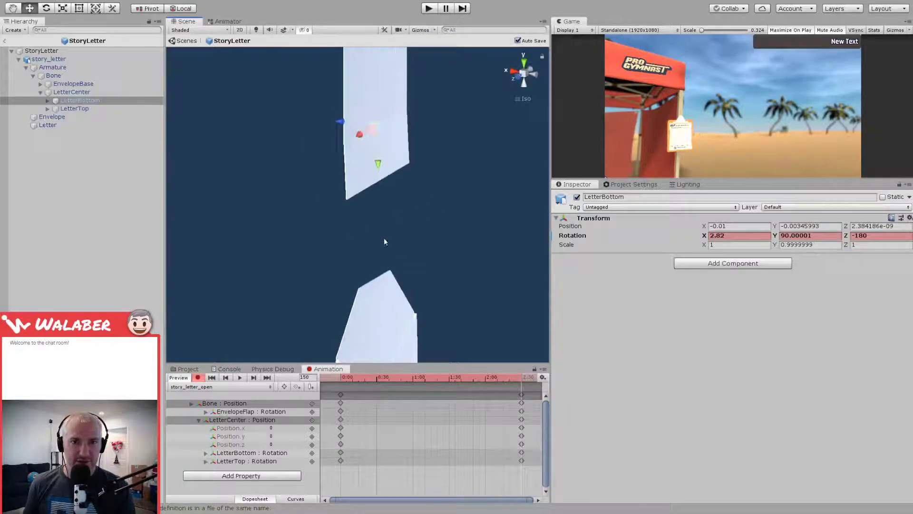
middle_click_drag(402, 212, 389, 259)
Step: Try LetterTop's X rotation and undo it, and record a Z rotation of about 3.02 on frame 150 instead
left_click(88, 108)
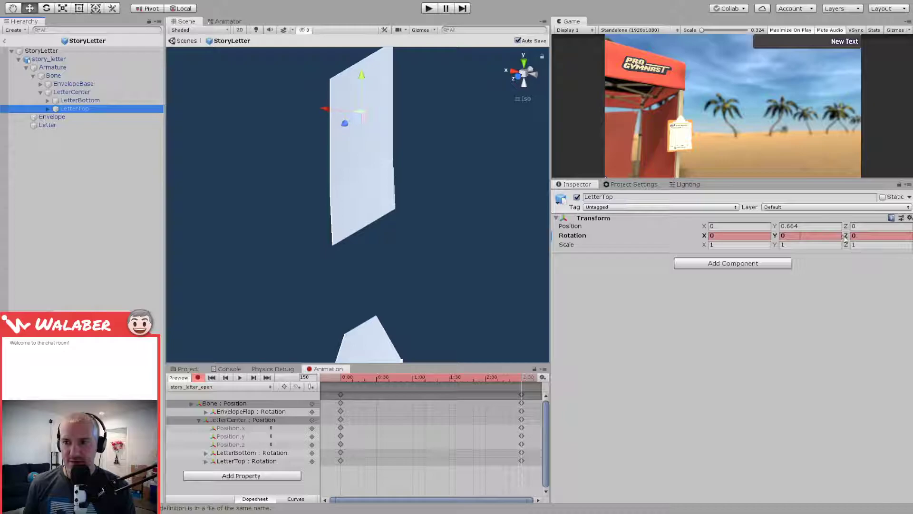
left_click_drag(704, 237, 539, 238)
key("ctrl+z")
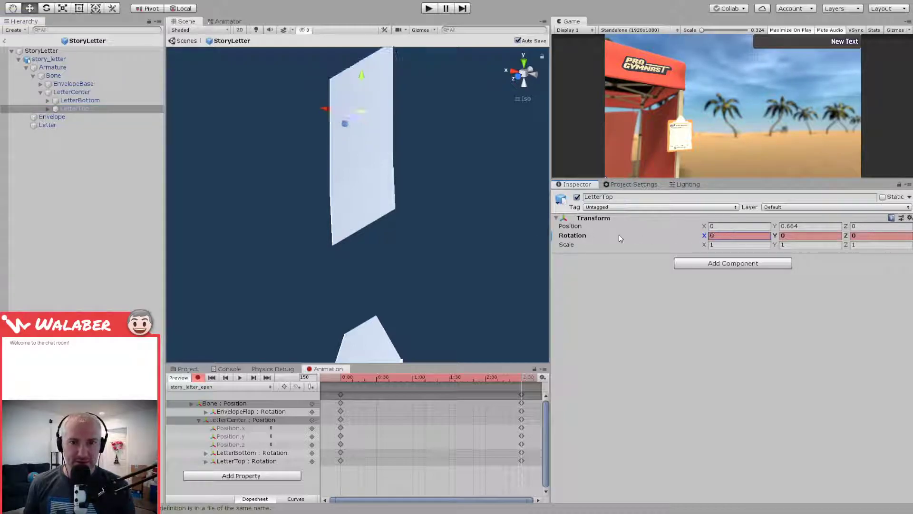
left_click_drag(848, 236, 894, 240)
left_click_drag(430, 236, 321, 197, "alt")
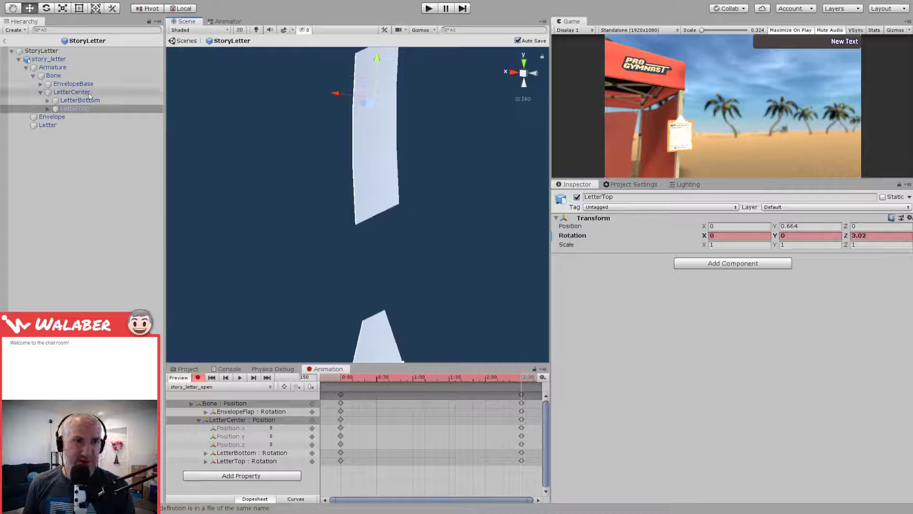
Step: Record LetterCenter's Z rotation at about -2.18 on frame 150, scrub through the clip and stop recording
left_click(72, 92)
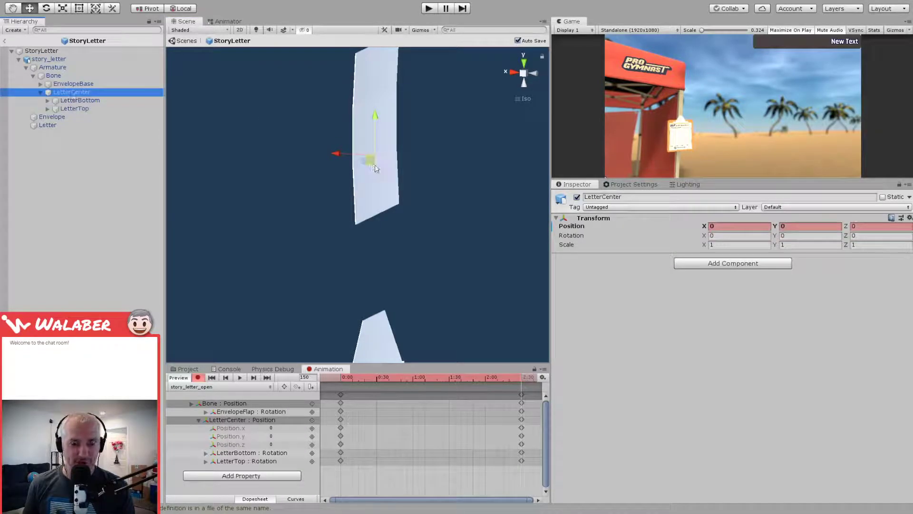
key("e")
left_click_drag(405, 136, 405, 138)
left_click_drag(343, 379, 521, 383)
left_click_drag(390, 221, 323, 253, "alt")
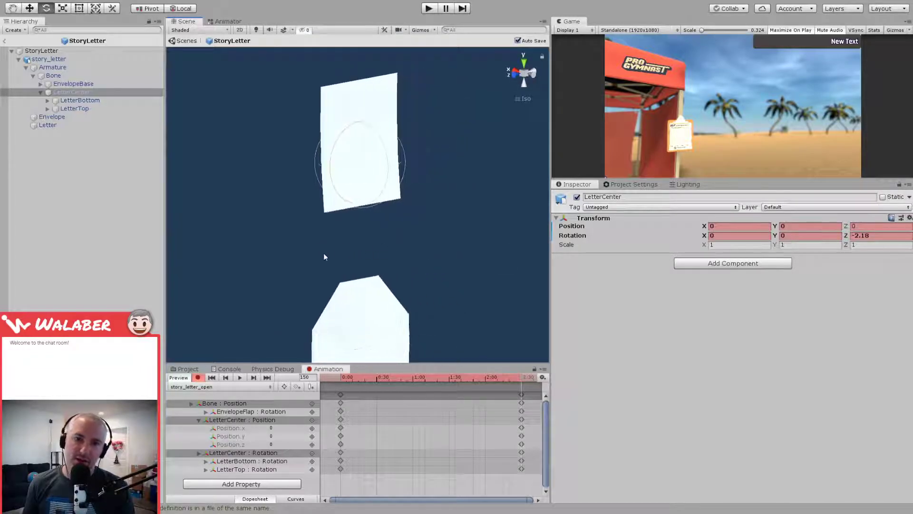
left_click(199, 378)
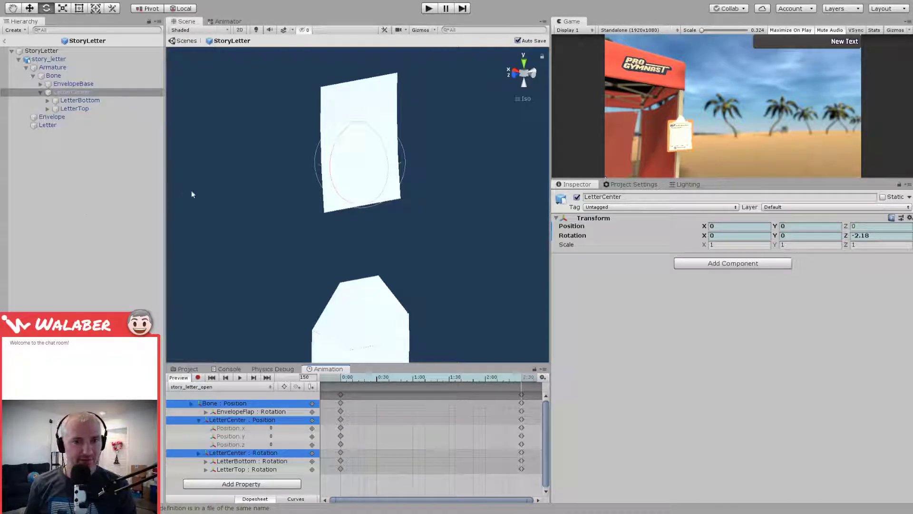
middle_click_drag(232, 224, 223, 200, "alt")
left_click_drag(224, 200, 204, 195, "alt")
left_click_drag(320, 212, 363, 253, "alt")
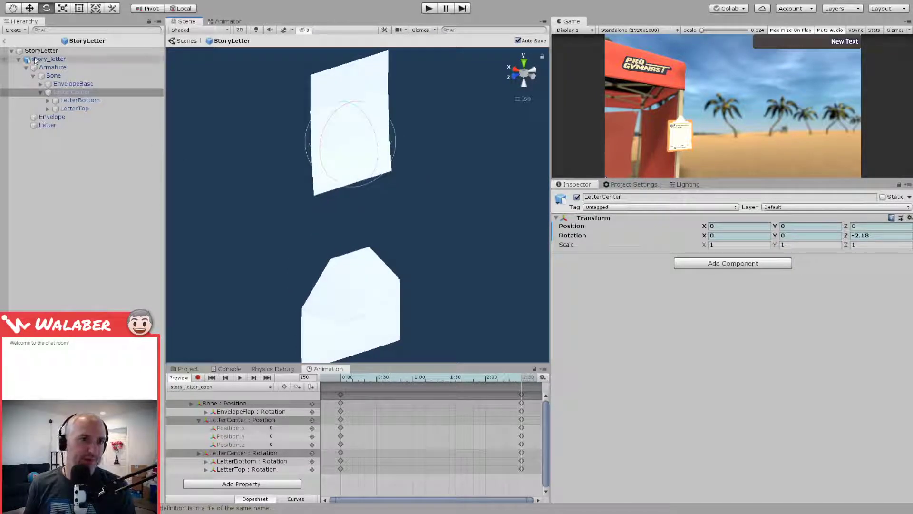
Step: Create a material named story_letter in the project's Materials folder
left_click(188, 369)
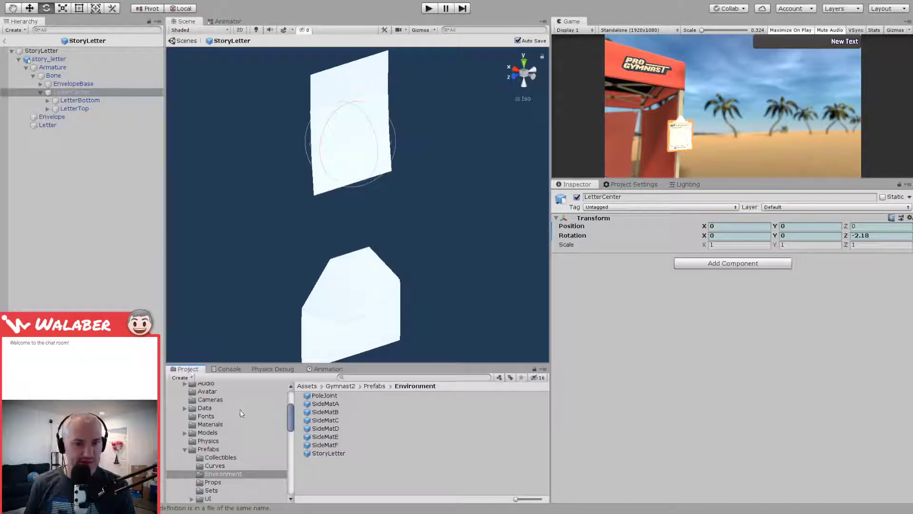
scroll(241, 413, "up", 5)
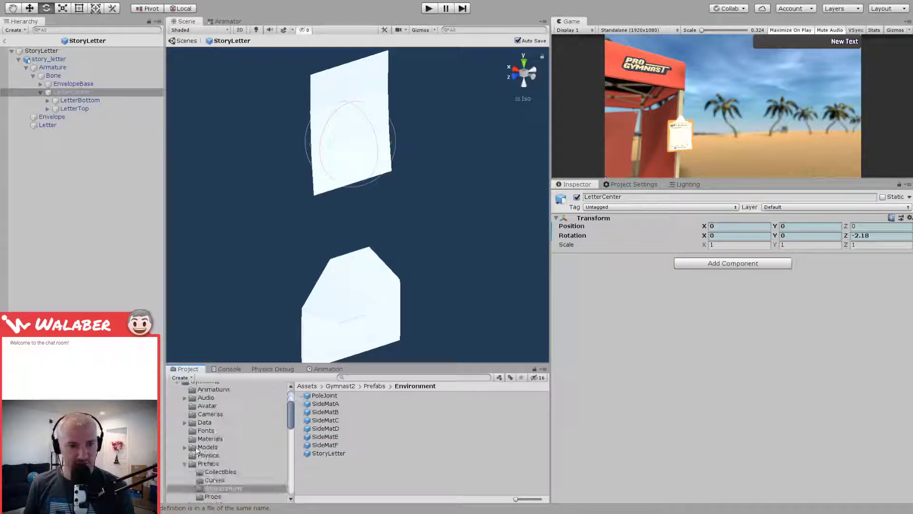
left_click(195, 440)
left_click(449, 462)
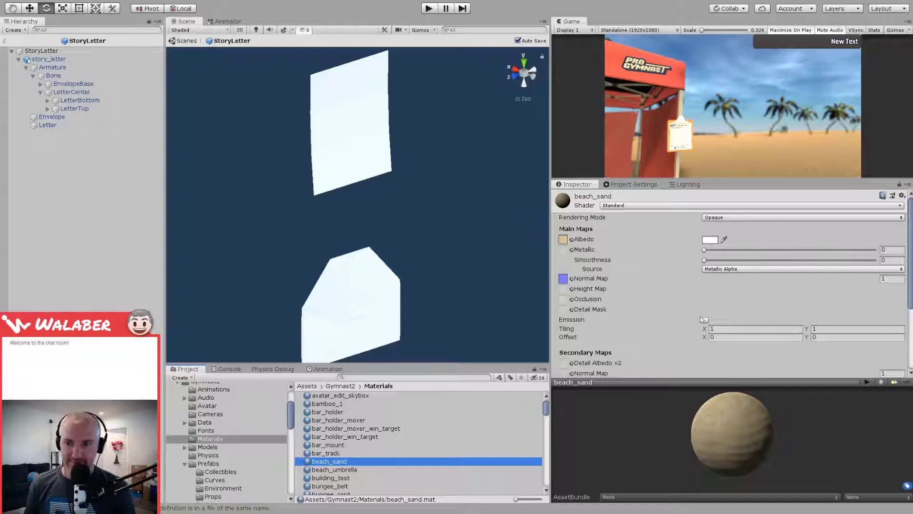
left_click(691, 281)
type("story_let")
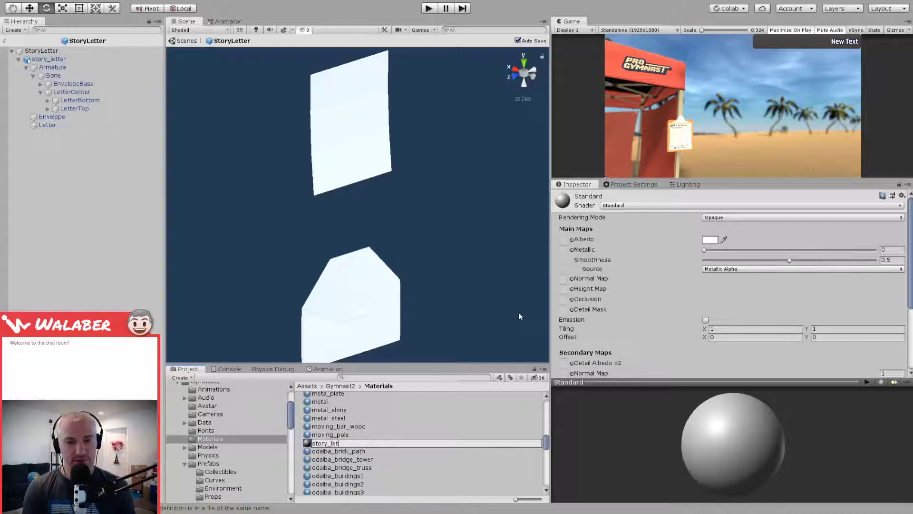
key("Return")
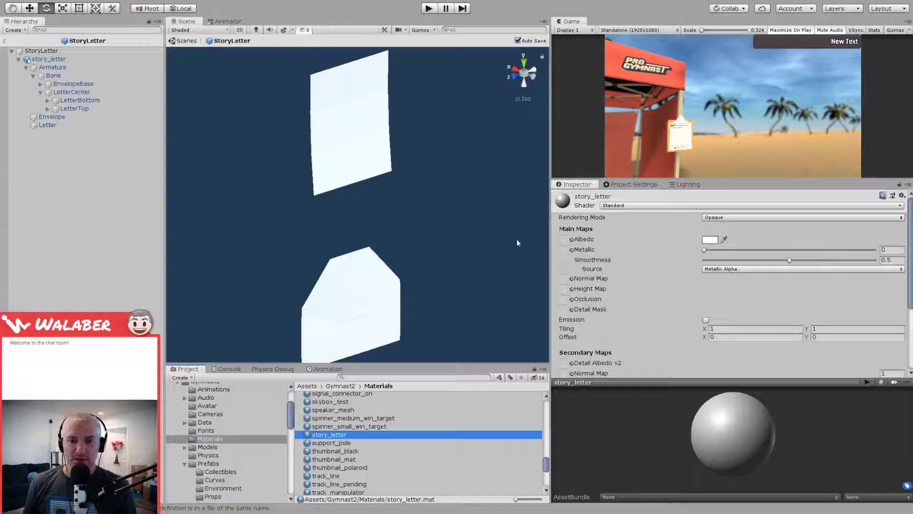
Step: Switch from Photoshop back to Unity and assign the paper texture as story_letter's albedo map
key("q")
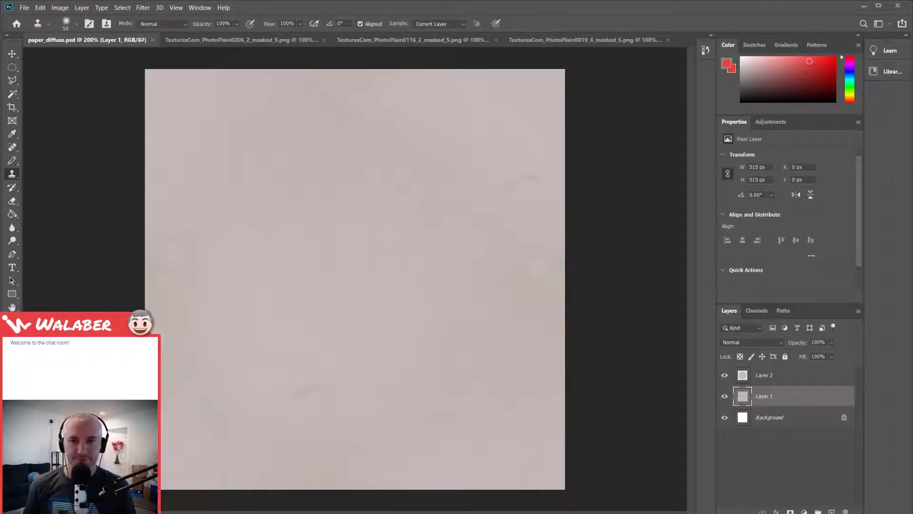
key("alt+Tab")
left_click(570, 240)
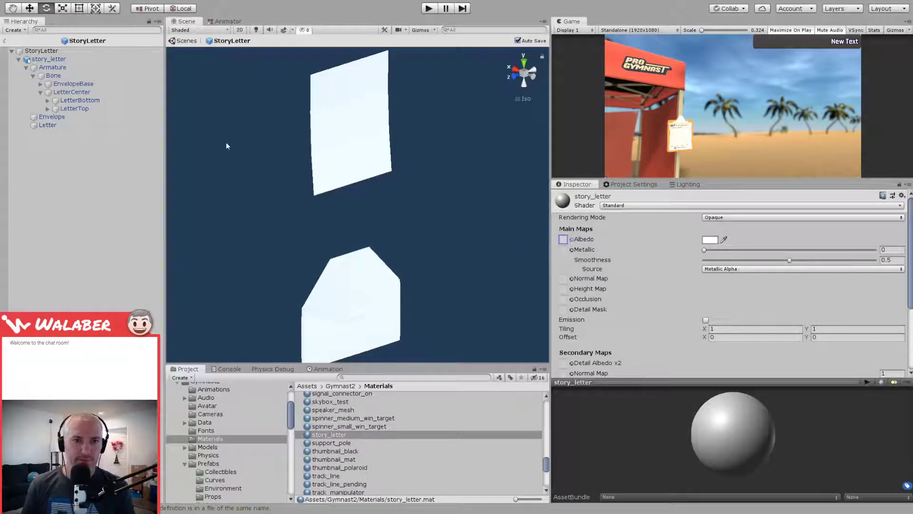
Step: Apply the story_letter material to the letter and envelope, and check the paper texture on the curved letter up close
left_click_drag(315, 437, 337, 183)
left_click_drag(410, 230, 316, 190, "alt")
scroll(314, 191, "up", 3)
middle_click_drag(310, 194, 317, 275)
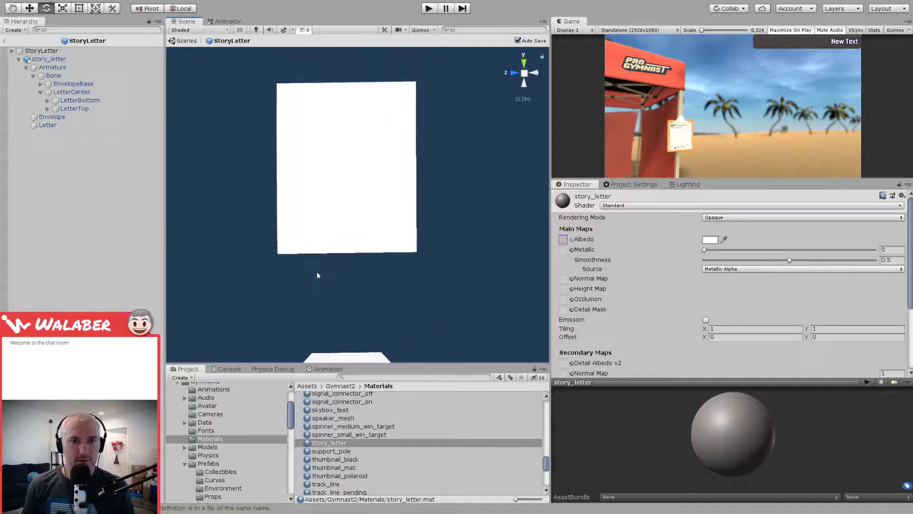
left_click_drag(317, 275, 376, 200, "alt")
scroll(381, 198, "up", 5)
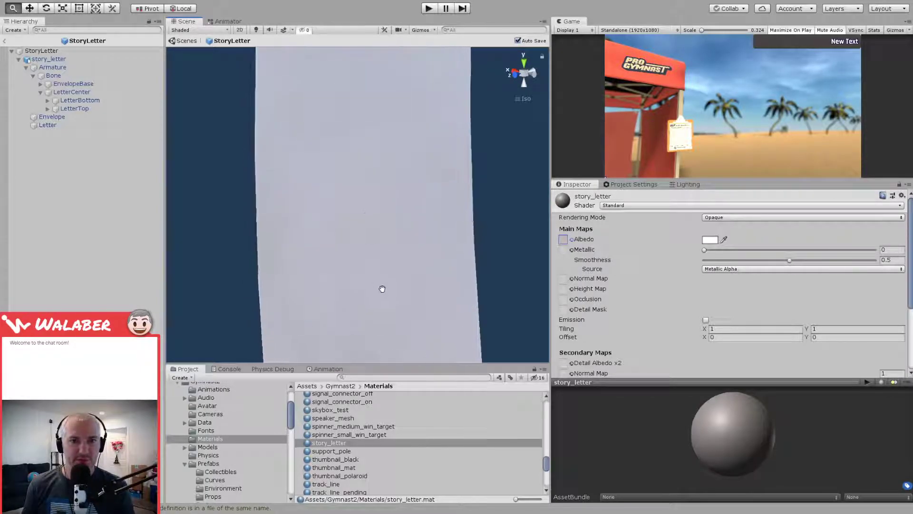
scroll(373, 230, "down", 4)
left_click_drag(378, 227, 332, 224, "alt")
scroll(302, 226, "down", 3)
scroll(312, 224, "up", 1)
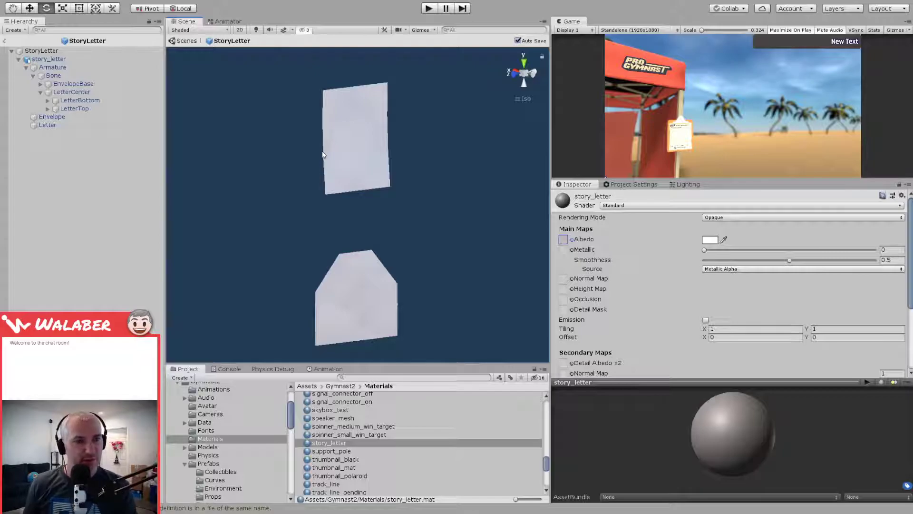
Step: Define User Layer 29 as StoryLetter and assign that layer to the prefab's StoryLetter root object
left_click(18, 60)
left_click(36, 50)
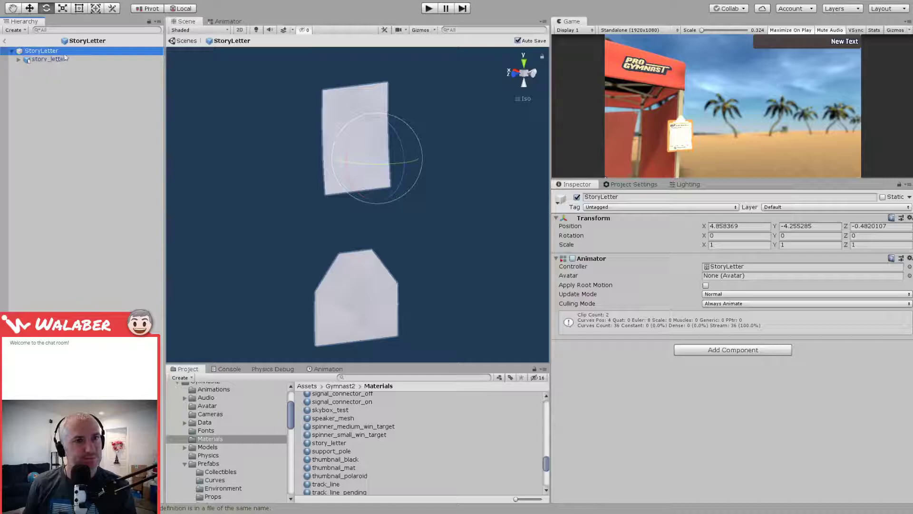
left_click(807, 392)
scroll(679, 421, "down", 2)
left_click(704, 467)
type("StoryLetter")
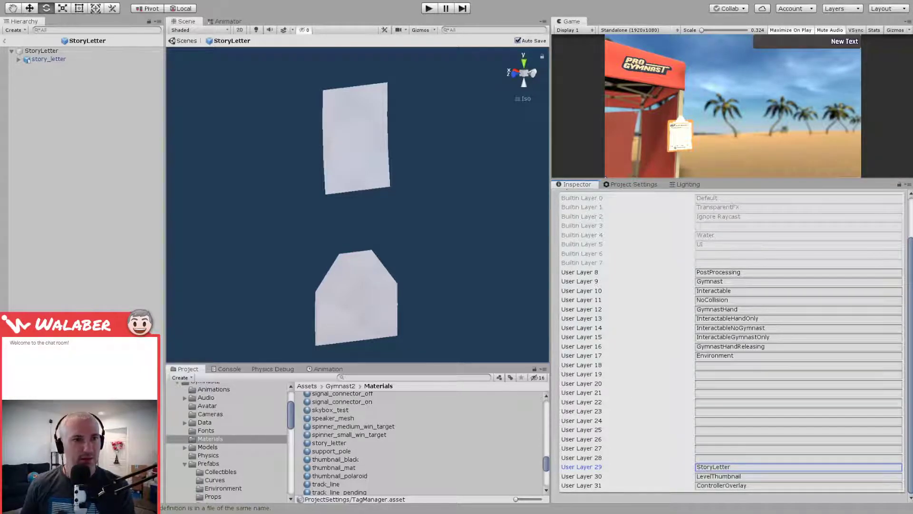
left_click(47, 52)
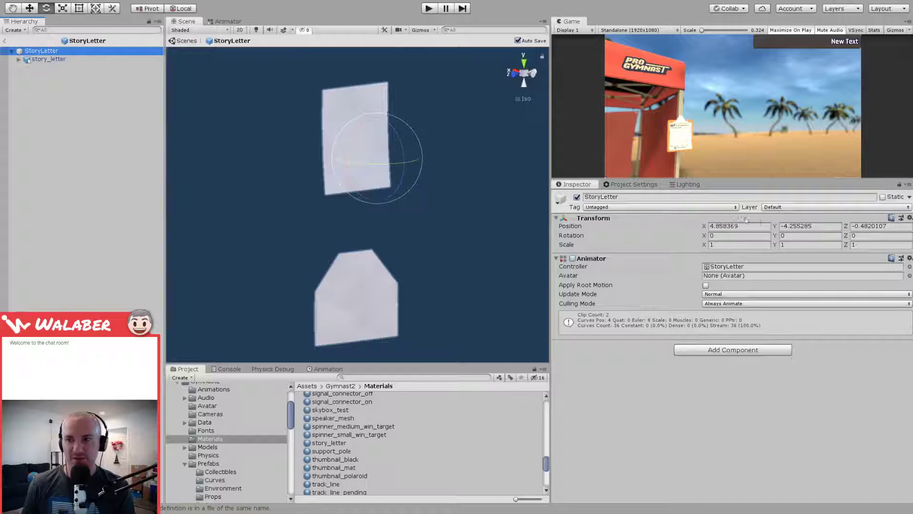
left_click(797, 369)
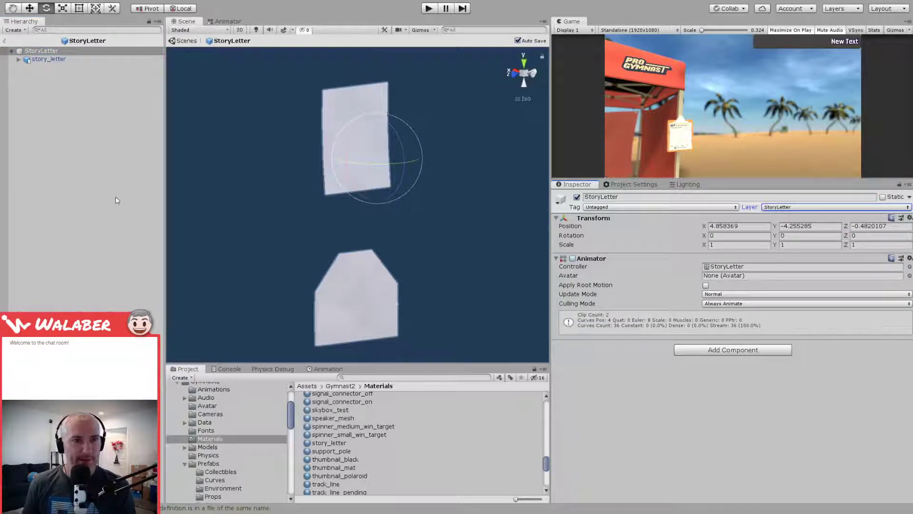
Step: Add a camera under the StoryLetter root and name it LetterContentCamera
left_click(42, 51)
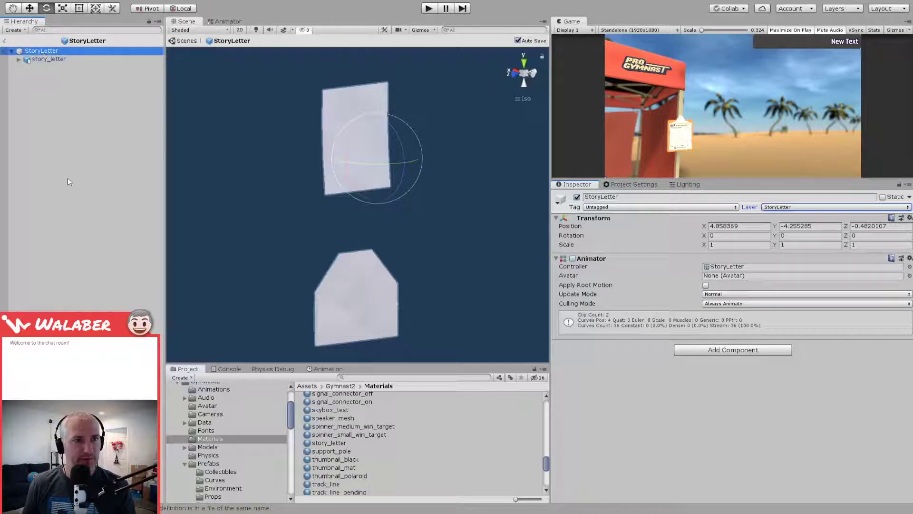
left_click(82, 230)
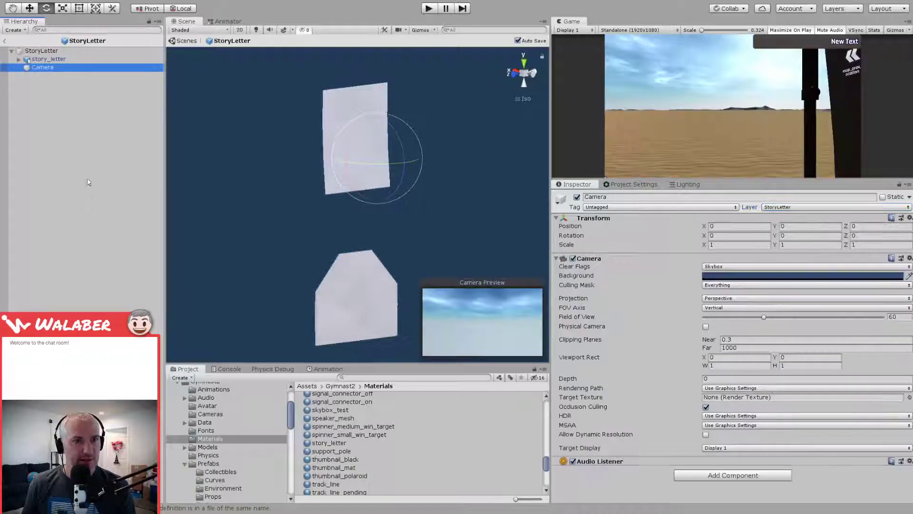
key("F2")
type("Le")
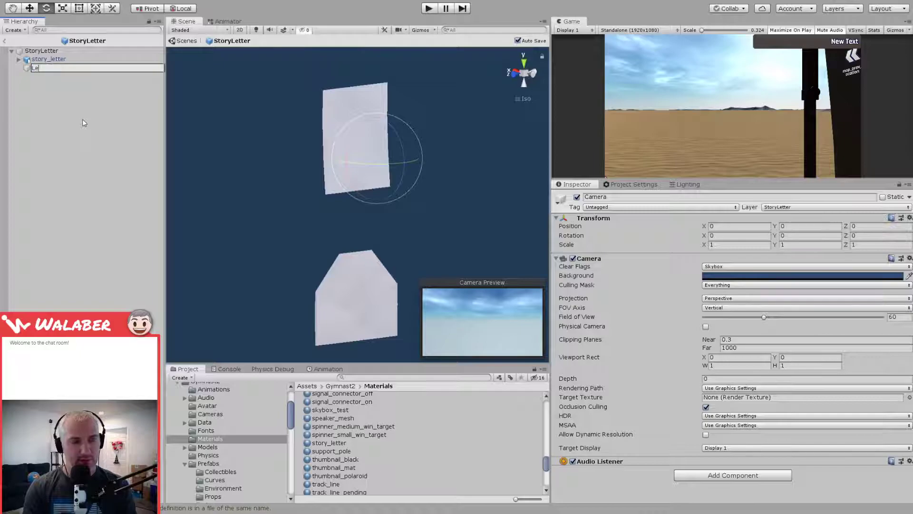
type("tterContentCamera")
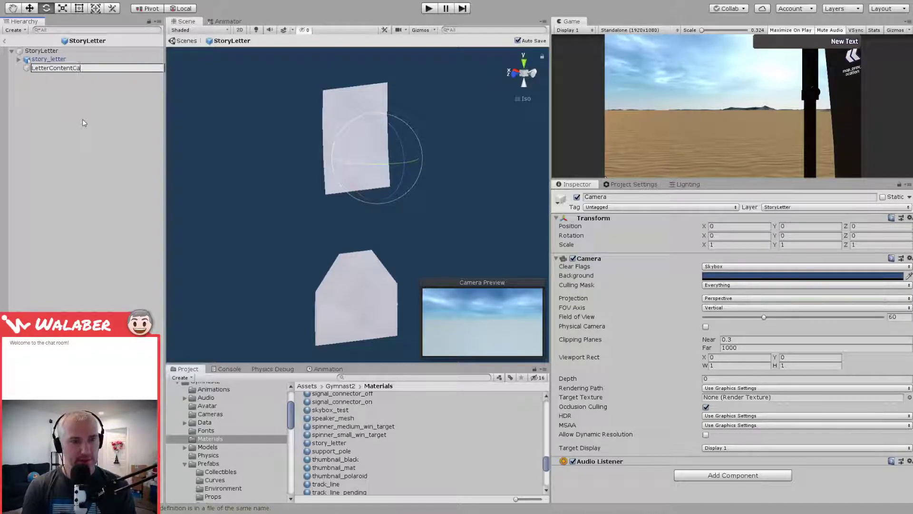
key("Return")
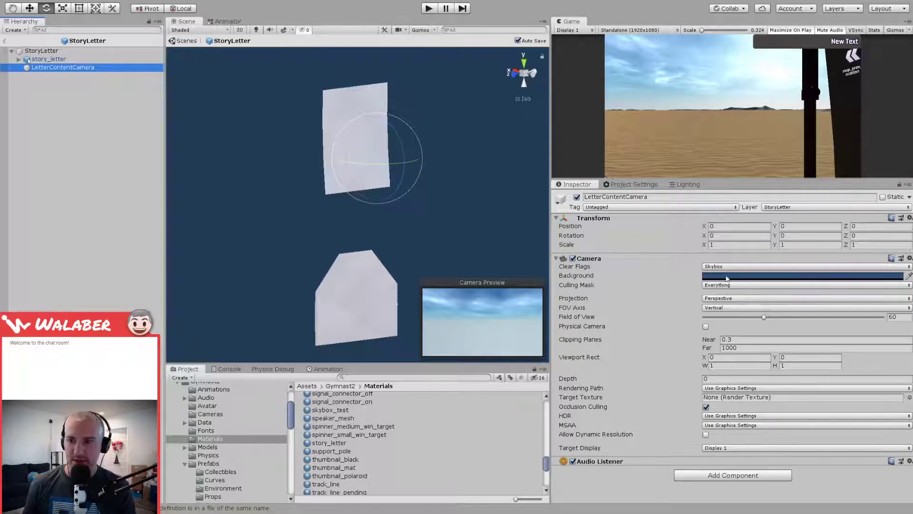
Step: Set LetterContentCamera to clear to a solid black background and use orthographic projection
left_click(729, 286)
left_click(724, 277)
left_click(547, 274)
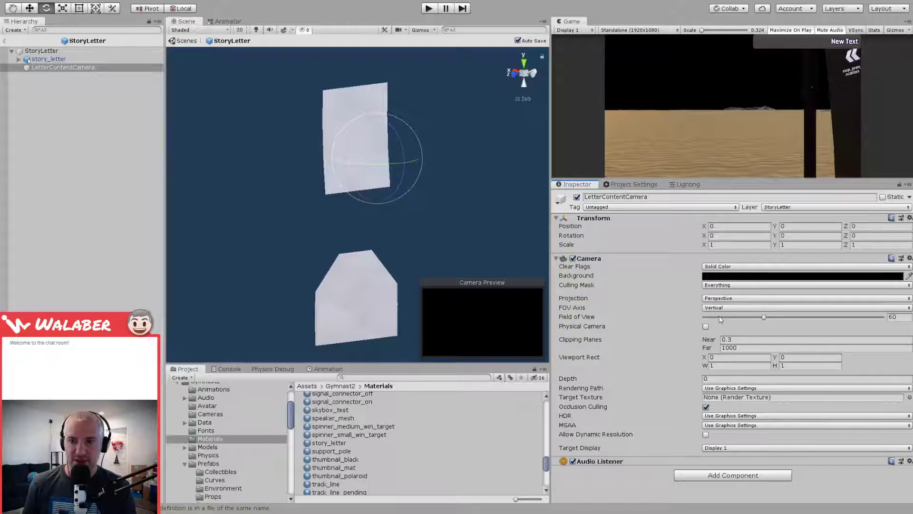
left_click(761, 297)
left_click(723, 307)
Step: Move LetterContentCamera away from the letter and envelope, to about -0.444 in Y and 2.81 in Z
scroll(328, 239, "down", 3)
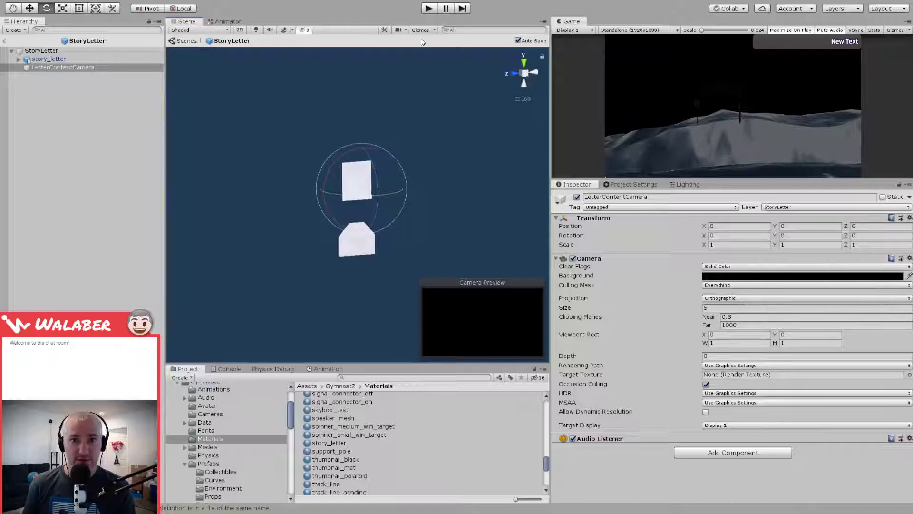
scroll(404, 190, "up", 5)
left_click_drag(393, 207, 501, 119, "alt")
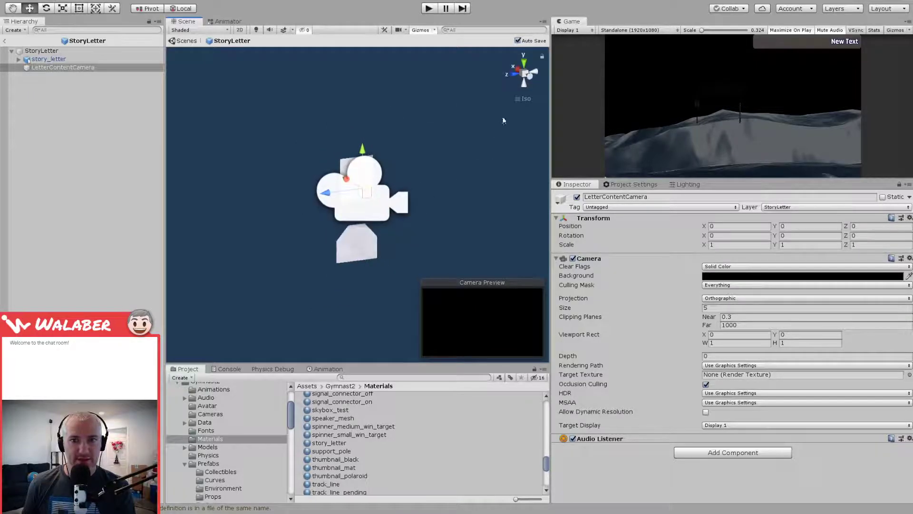
left_click(533, 72)
left_click_drag(344, 187, 213, 220)
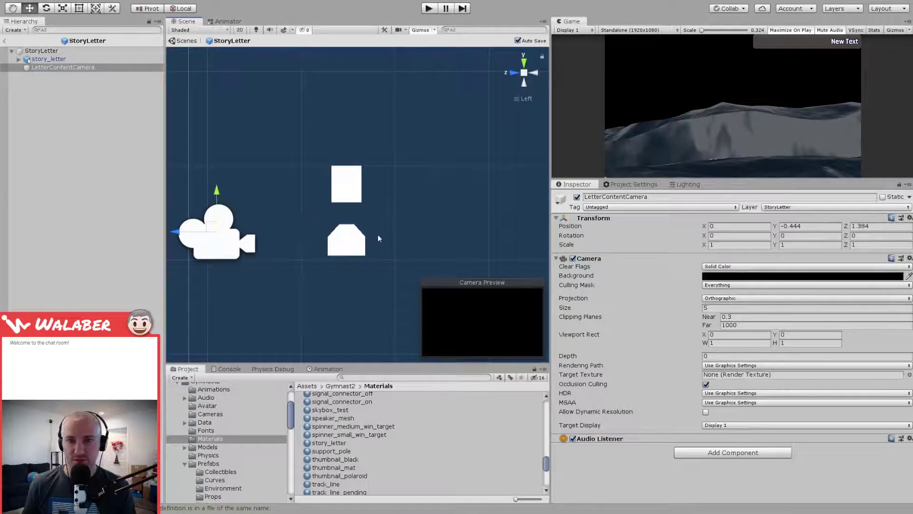
middle_click_drag(289, 245, 404, 240)
left_click_drag(308, 231, 438, 260)
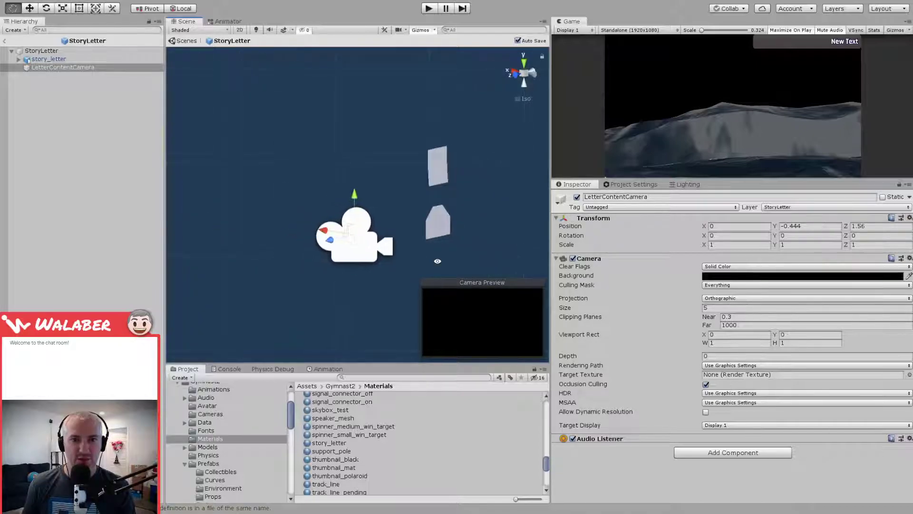
scroll(375, 238, "down", 5)
scroll(376, 242, "up", 5)
left_click_drag(370, 239, 312, 230, "alt")
key("e")
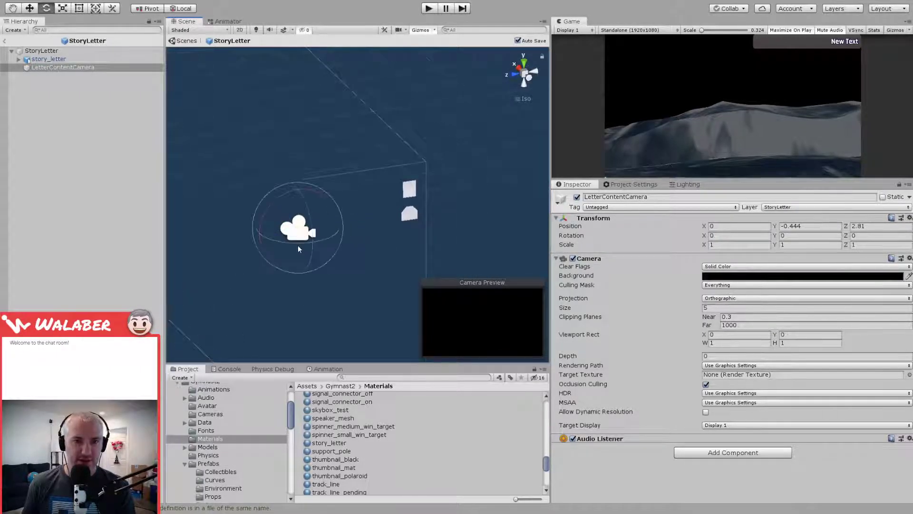
Step: Rotate LetterContentCamera 90 degrees about Y and set its orthographic size to 1
left_click_drag(312, 242, 227, 276)
left_click(721, 307)
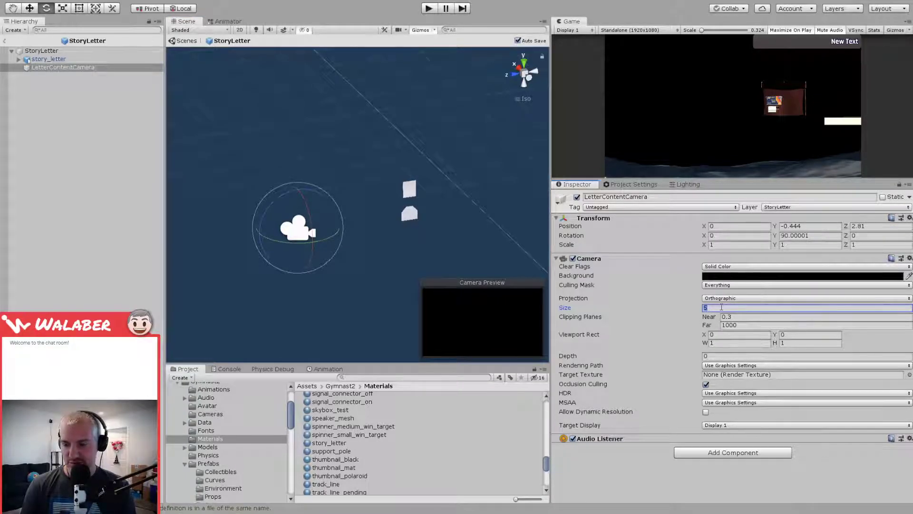
type("1")
left_click_drag(402, 293, 307, 247, "alt")
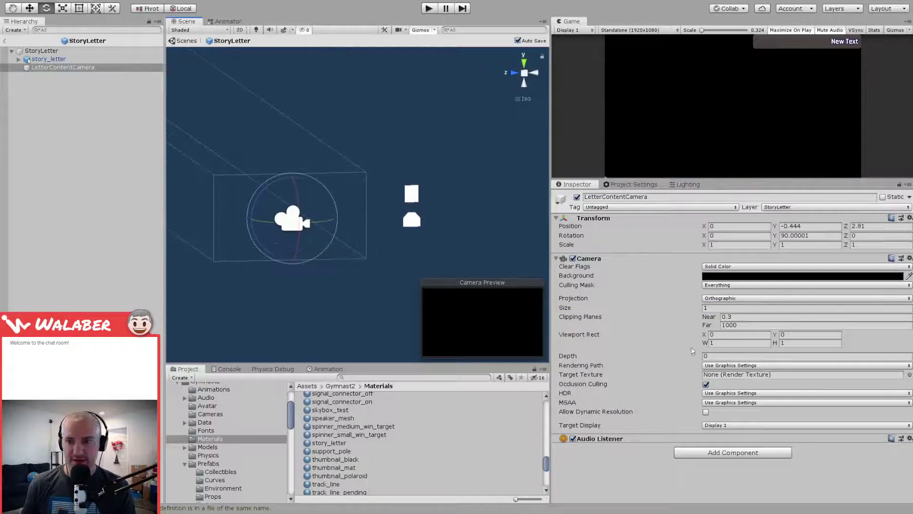
Step: Set LetterContentCamera's clipping planes to 1 near and 10 far
left_click(739, 316)
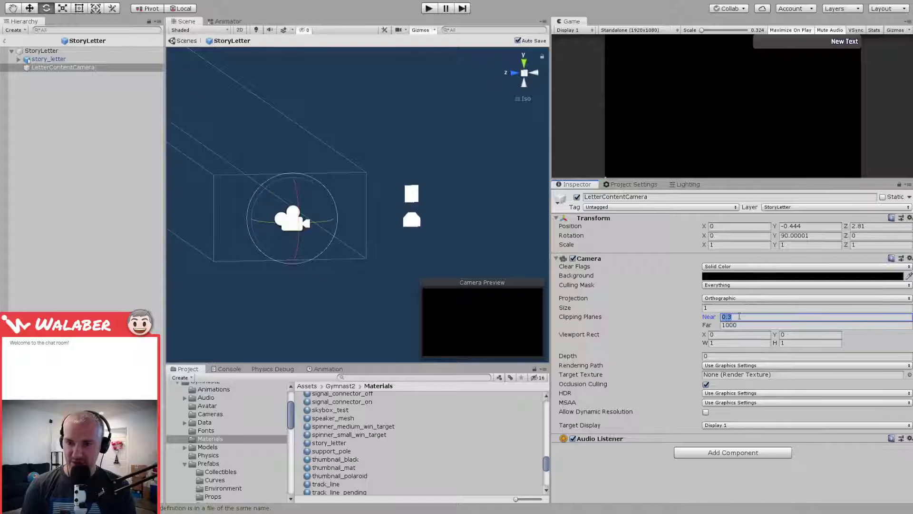
type("1")
key("Tab")
type("10")
left_click_drag(361, 214, 685, 309, "alt")
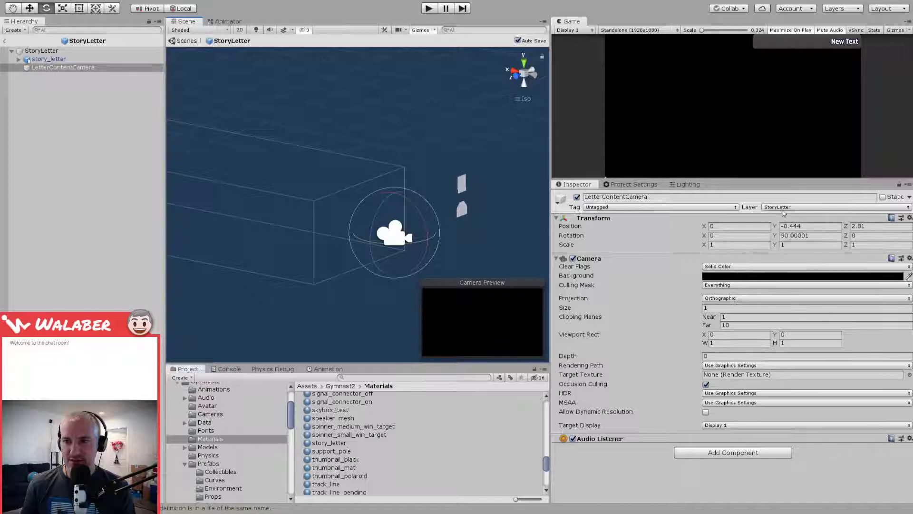
Step: Rename User Layer 29 to StoryLetterContent and check the layer assigned to story_letter
left_click(804, 401)
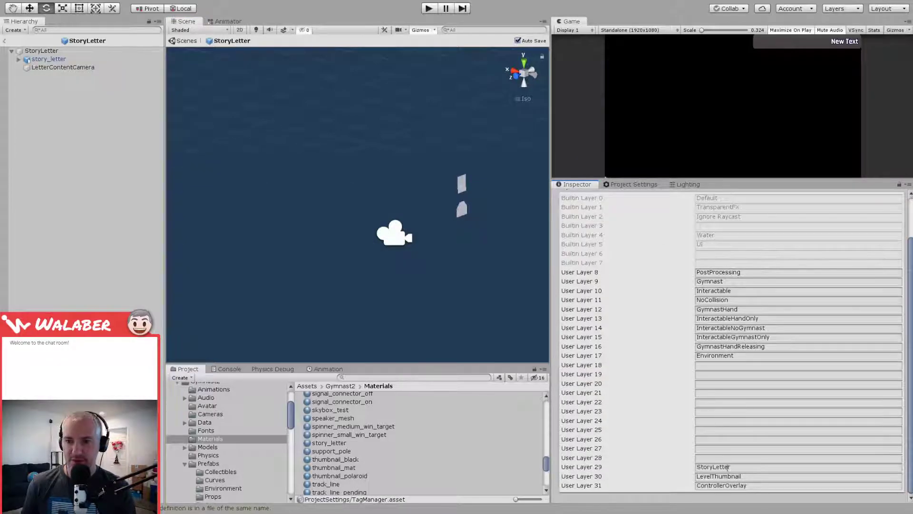
left_click(734, 468)
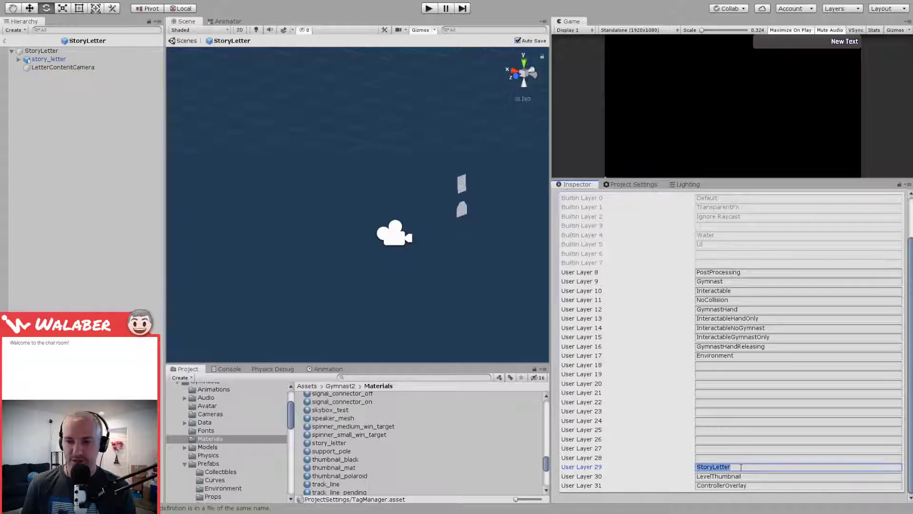
left_click(740, 468)
type("Content")
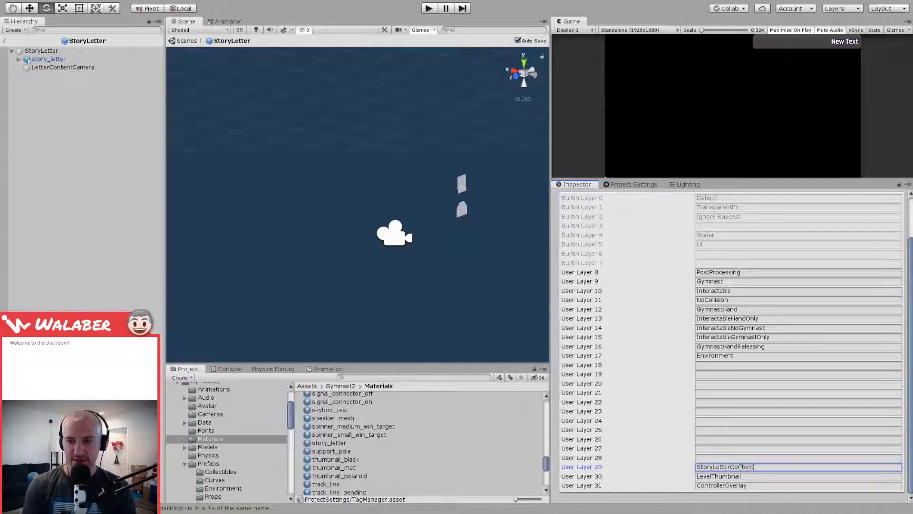
left_click(48, 59)
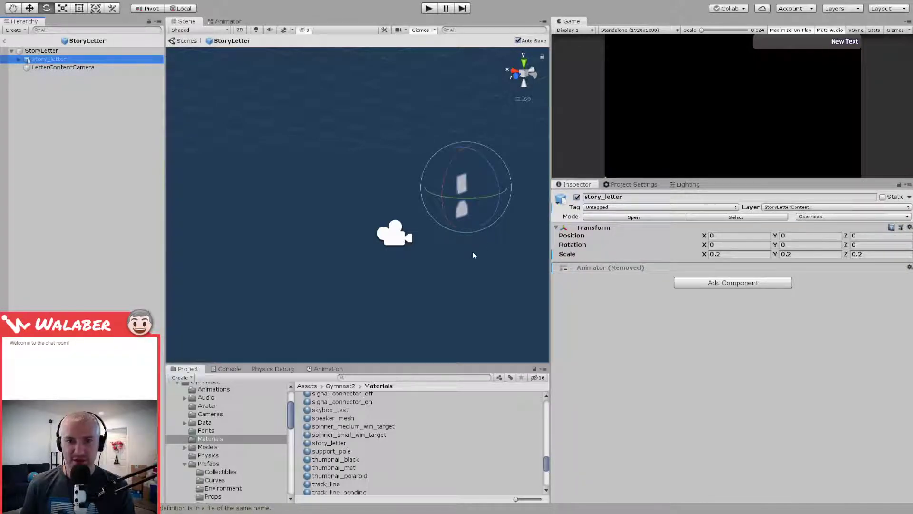
Step: Clear LetterContentCamera's culling mask to Nothing
left_click(57, 67)
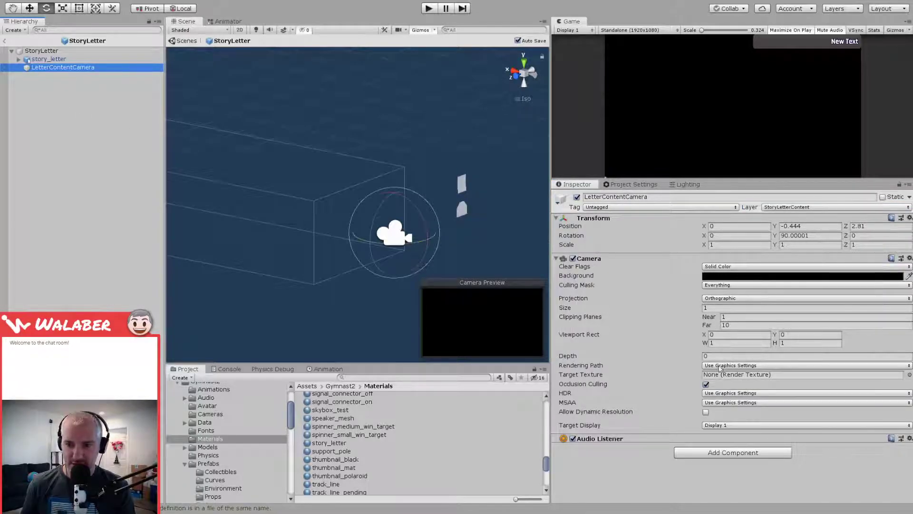
left_click(718, 285)
left_click(718, 289)
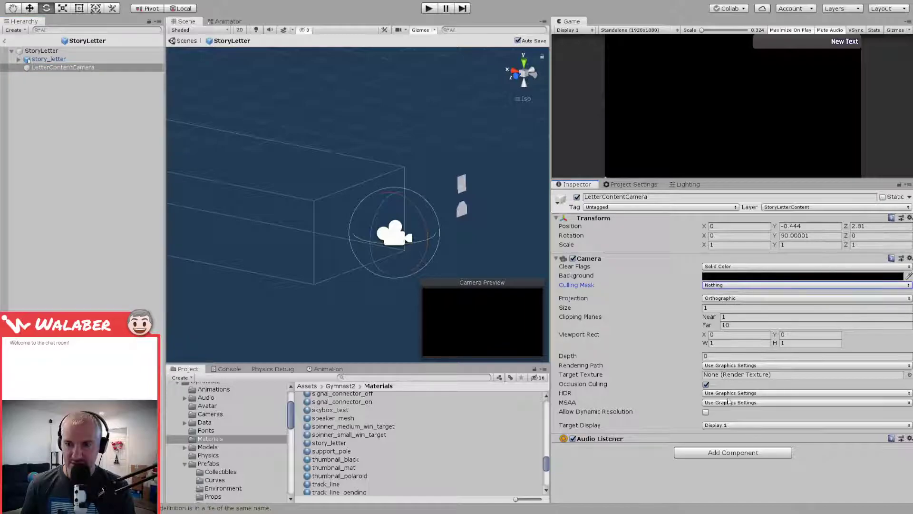
Step: Add a Canvas under the StoryLetter root and render it in Screen Space - Camera mode through LetterContentCamera
left_click(31, 94)
left_click(41, 51)
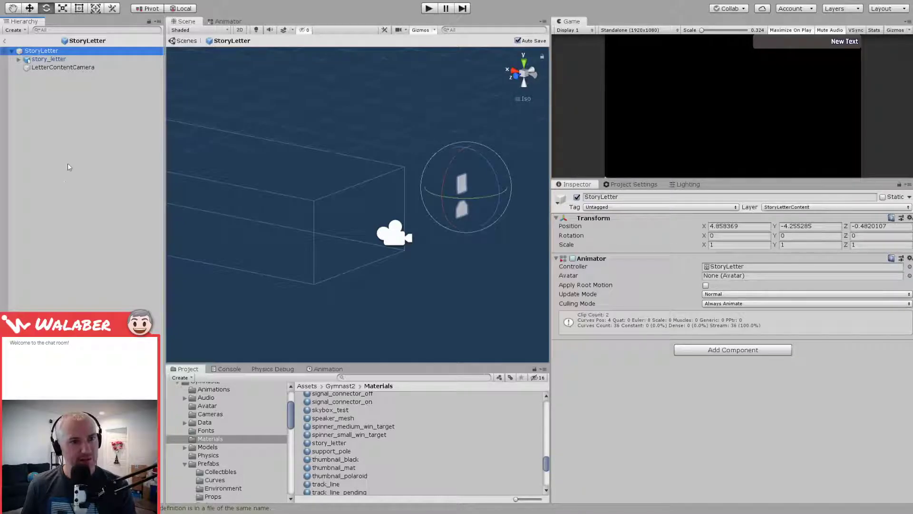
left_click(204, 338)
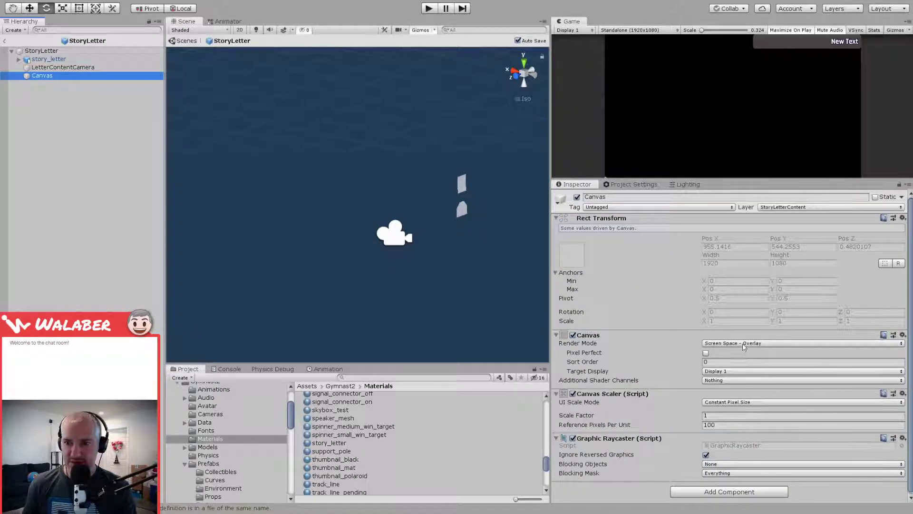
left_click(745, 365)
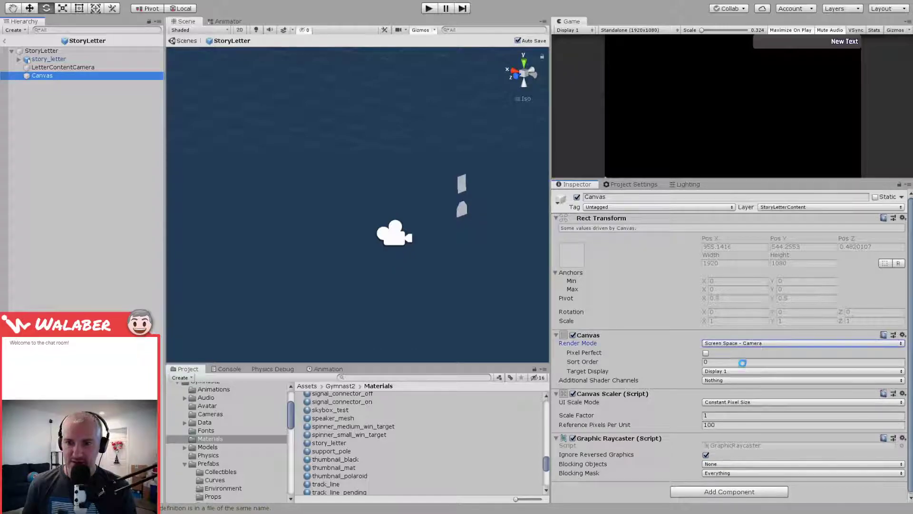
left_click_drag(42, 68, 759, 364)
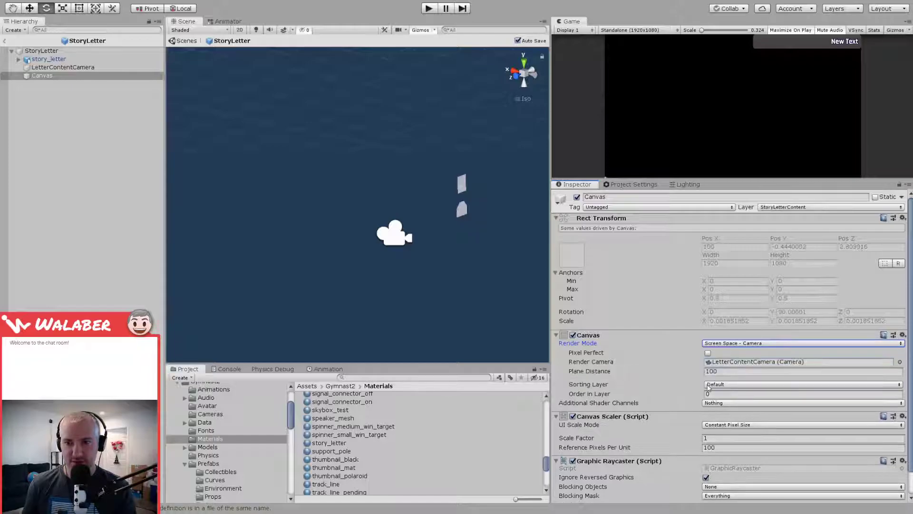
Step: Set the Canvas plane distance to 3 and save the prefab
left_click(740, 371)
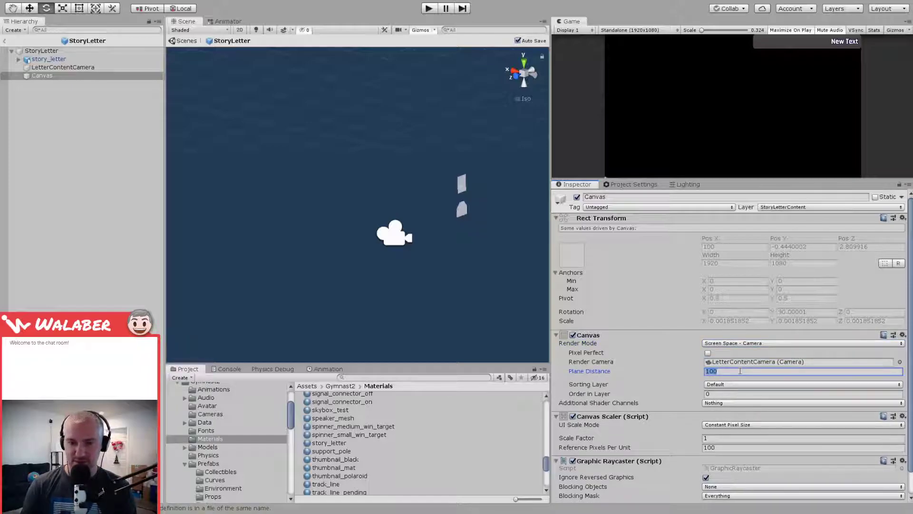
type("3")
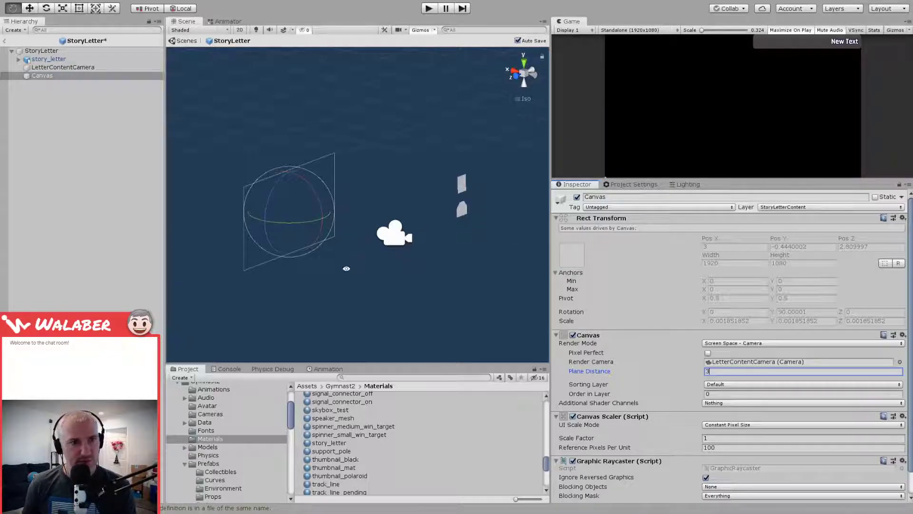
left_click_drag(347, 257, 267, 223, "alt")
key("ctrl+s")
Step: Add an Image under the Canvas with logo-simple as its source image and Preserve Aspect enabled
left_click(50, 76)
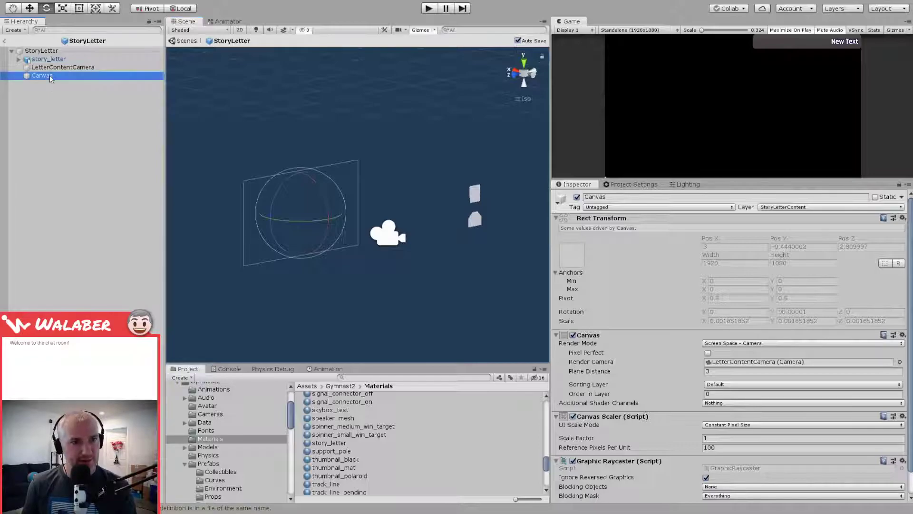
left_click(213, 256)
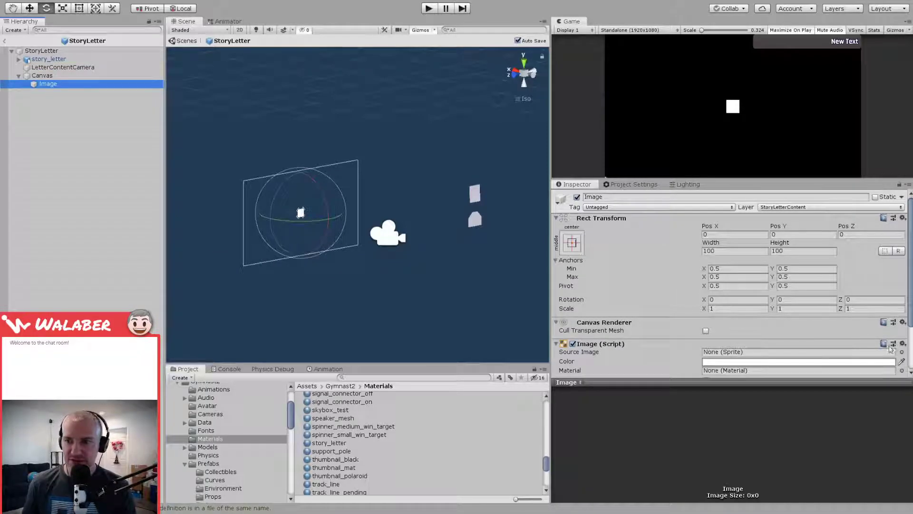
left_click(902, 352)
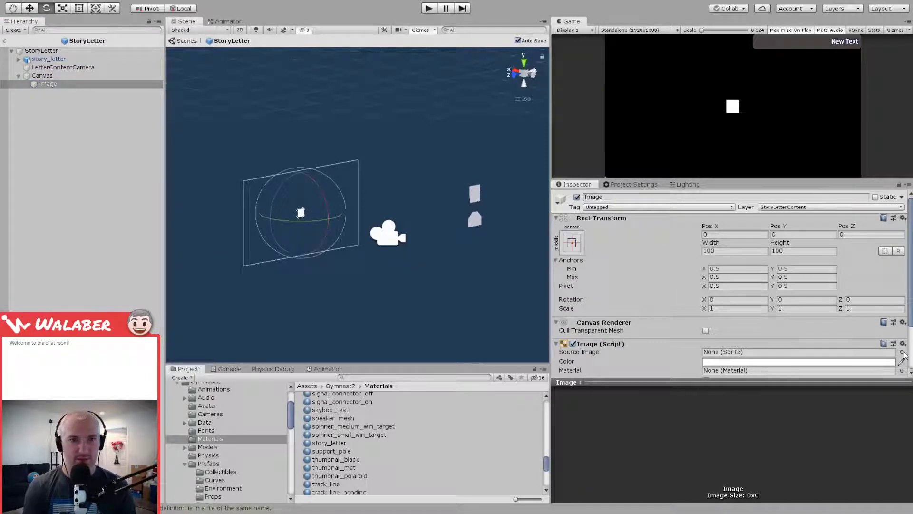
double_click(841, 133)
scroll(670, 352, "down", 4)
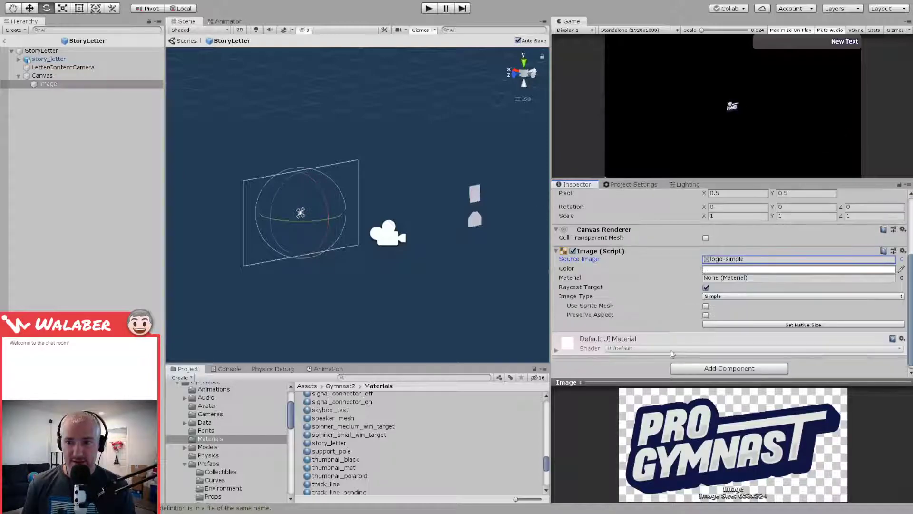
left_click(705, 314)
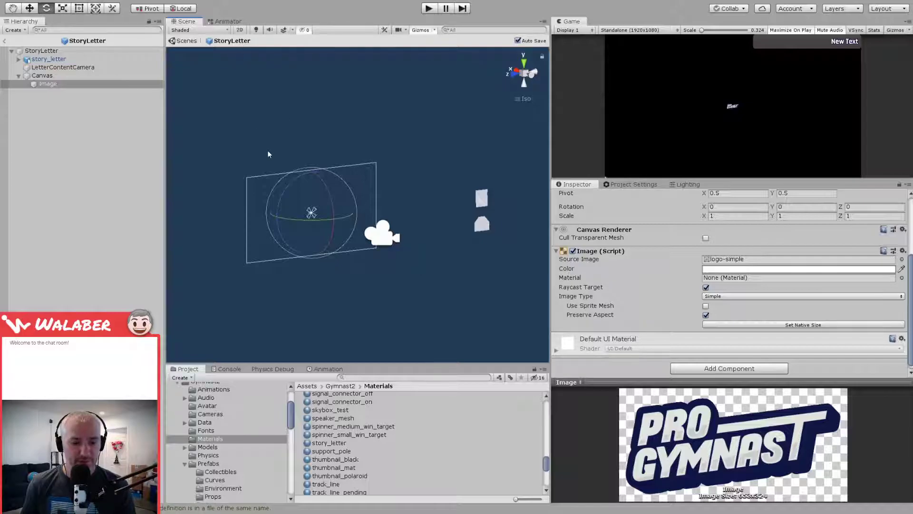
Step: Anchor the logo image to the Canvas's top-left corner, keeping it at the Canvas centre
left_click(79, 8)
scroll(236, 151, "up", 5)
middle_click_drag(246, 161, 424, 167)
scroll(371, 166, "up", 6)
middle_click_drag(434, 207, 343, 184)
scroll(360, 193, "up", 2)
scroll(361, 198, "down", 1)
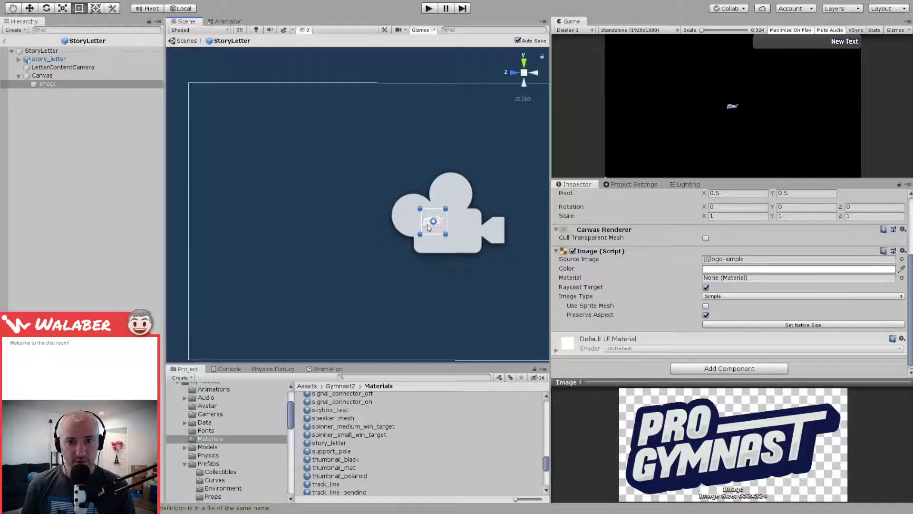
scroll(575, 239, "up", 3)
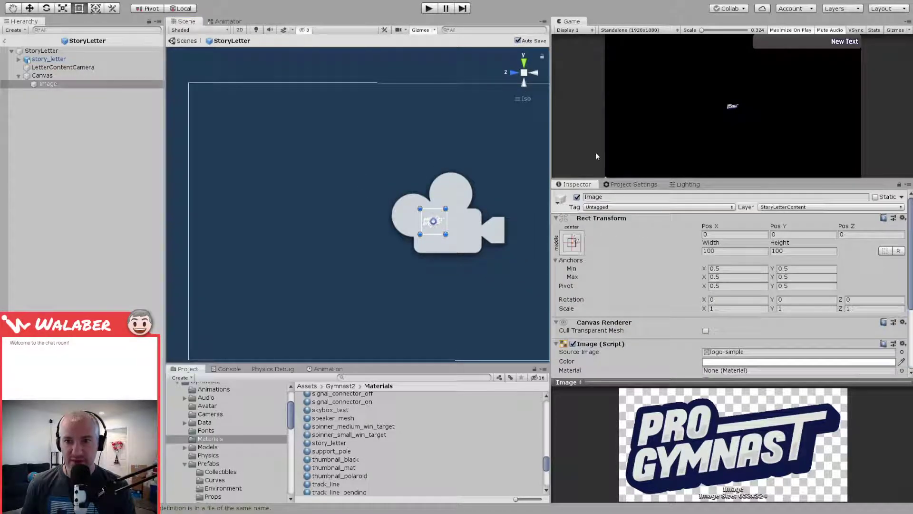
key("ctrl+z")
Step: Enlarge the logo image to about 517 by 192 and place it in the Canvas's top-left corner
left_click(431, 229)
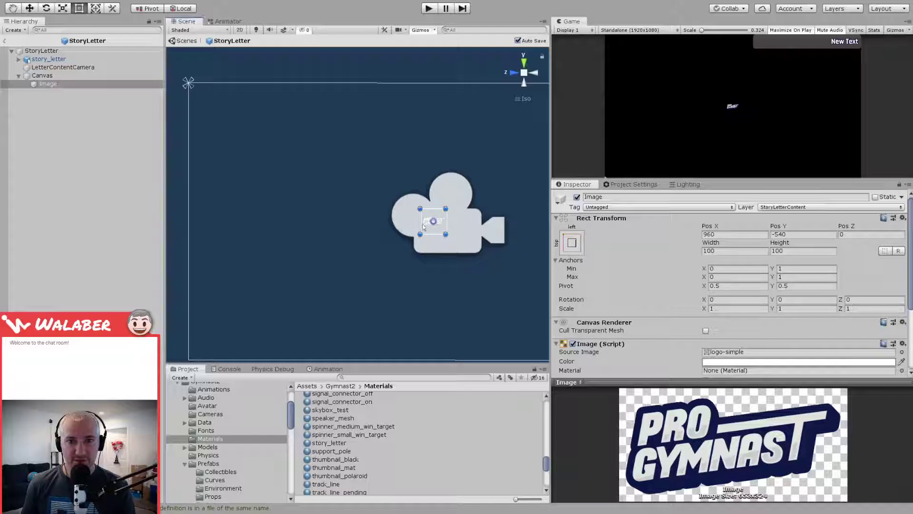
left_click(419, 224)
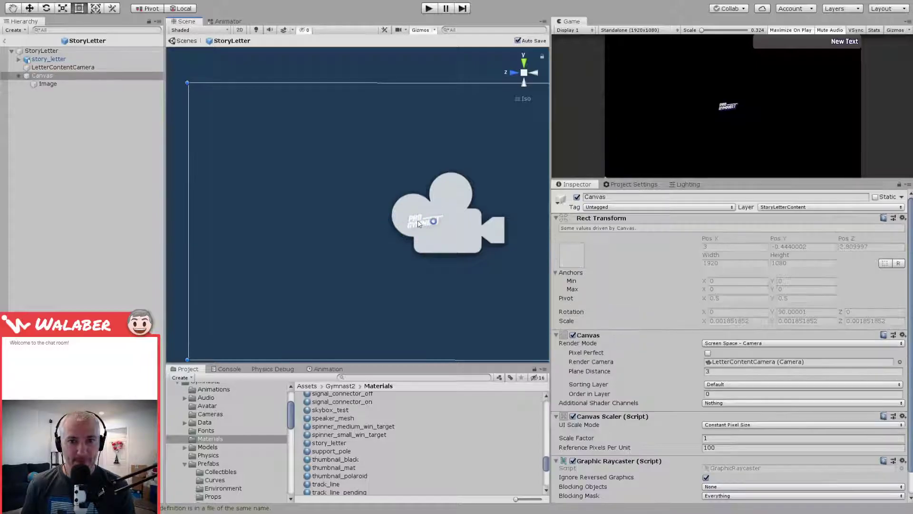
left_click(419, 224)
left_click(57, 87)
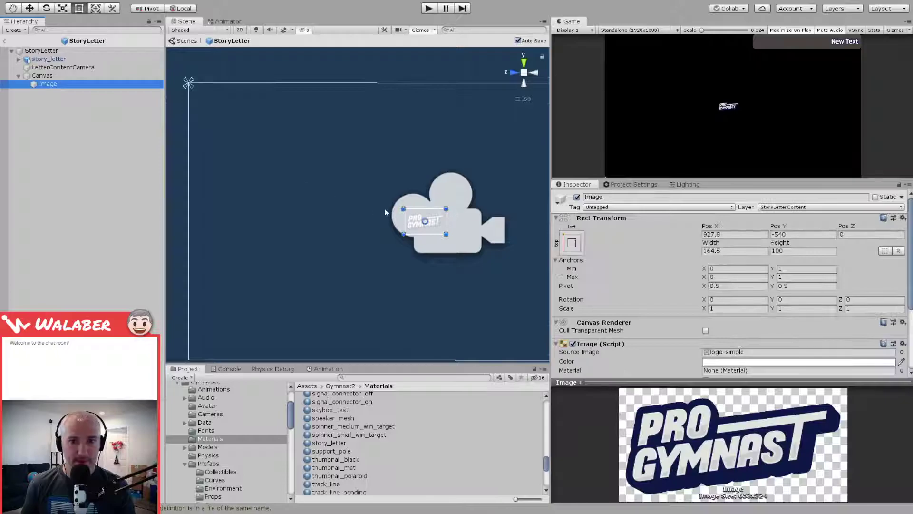
mouse_move(413, 220)
left_mouse_down()
mouse_move(213, 135)
mouse_move(200, 94)
mouse_move(324, 135)
mouse_move(409, 221)
left_mouse_up()
scroll(409, 222, "down", 5)
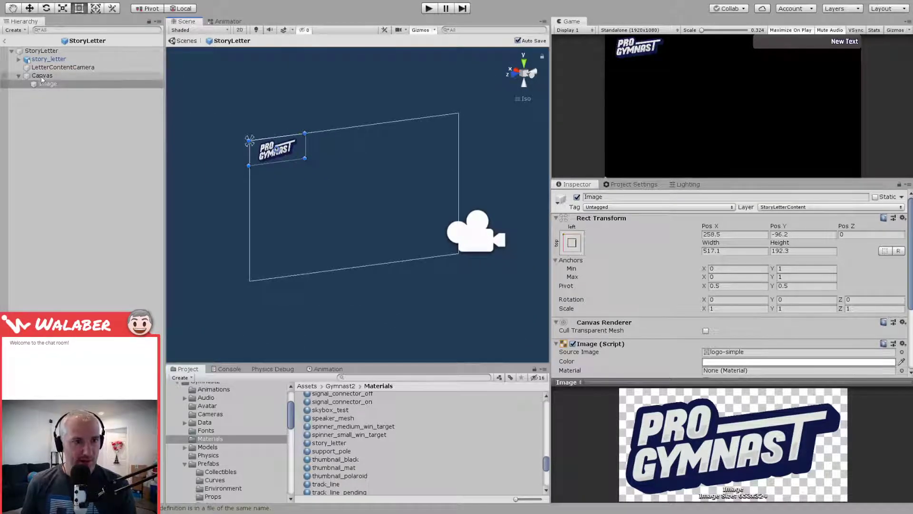
Step: Add a TextMeshPro text under the Canvas, about 1679 by 537 in size, using the rajdhani-semibold SDF font
left_click(42, 76)
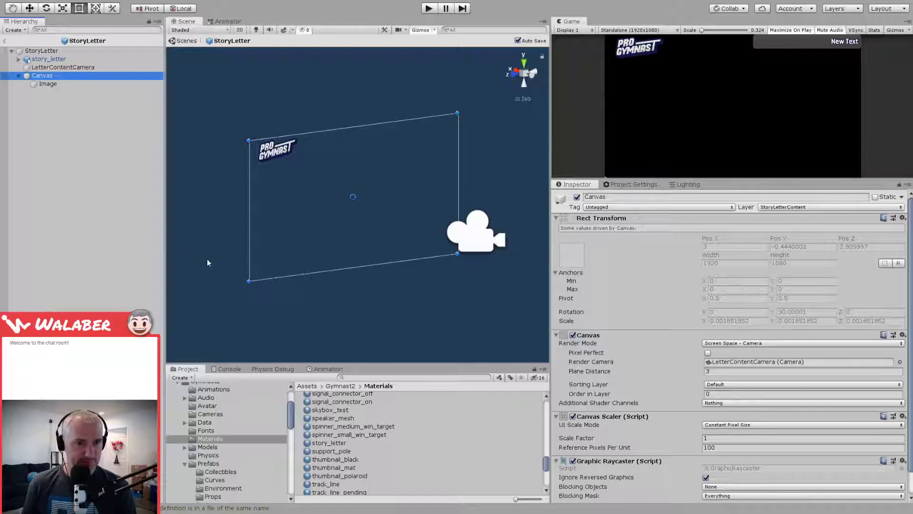
key("ctrl+alt+t")
left_click_drag(369, 189, 444, 150)
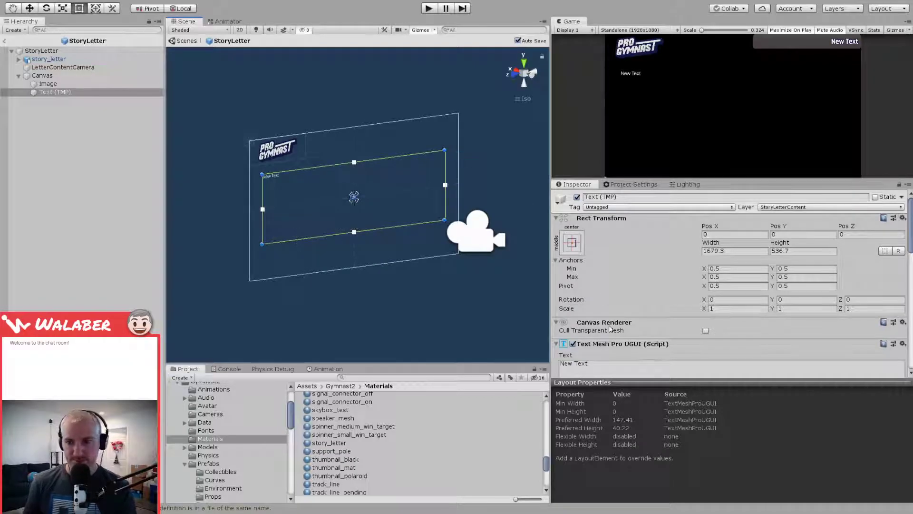
scroll(609, 328, "down", 5)
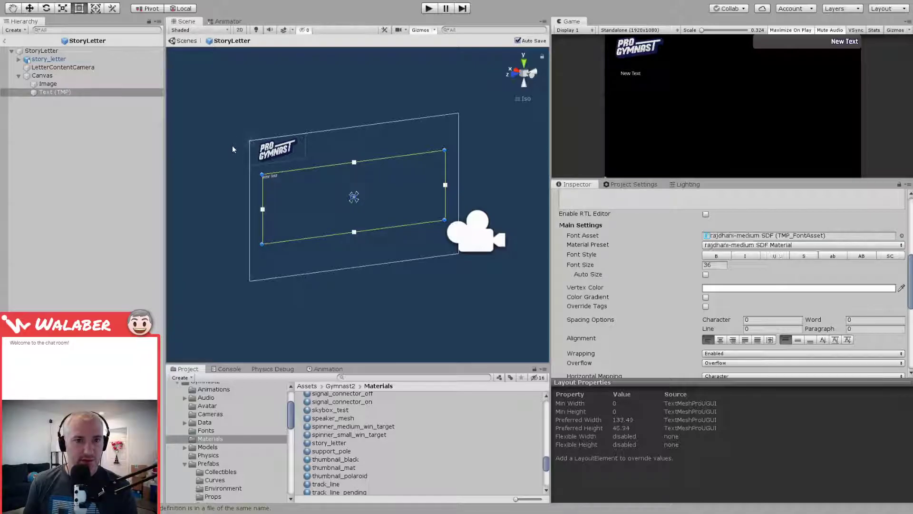
key("Down")
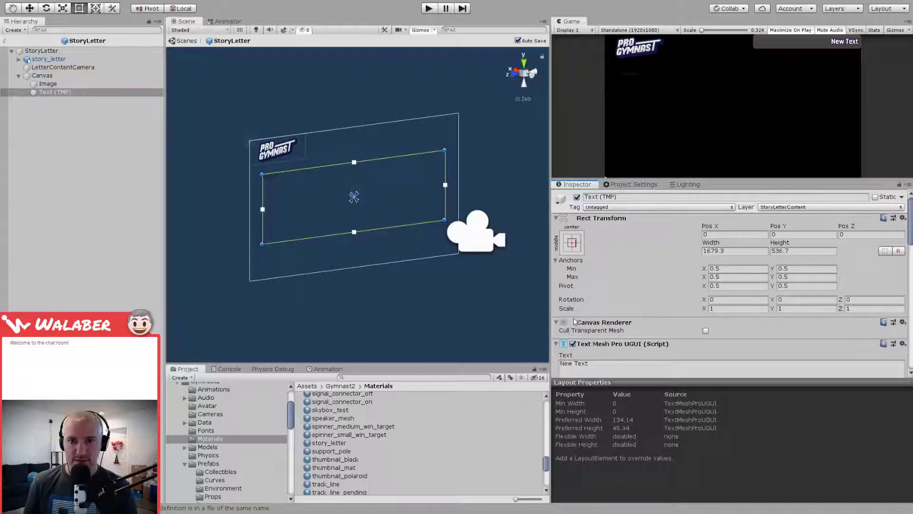
Step: Replace the placeholder text with "Hello, and welcome to Pro Gymnast!" and a second paragraph starting "This is some temporary"
scroll(602, 274, "up", 3)
left_click(603, 274)
key("ctrl+a")
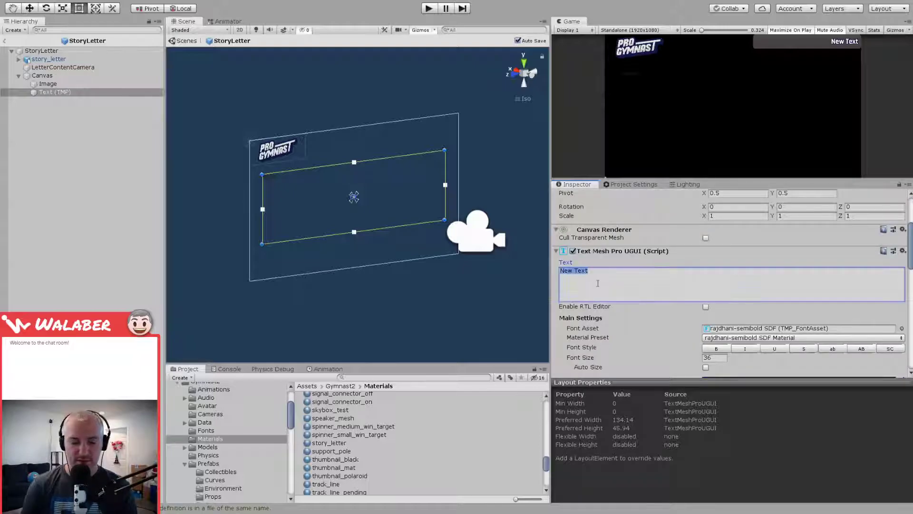
type("Hello, and ")
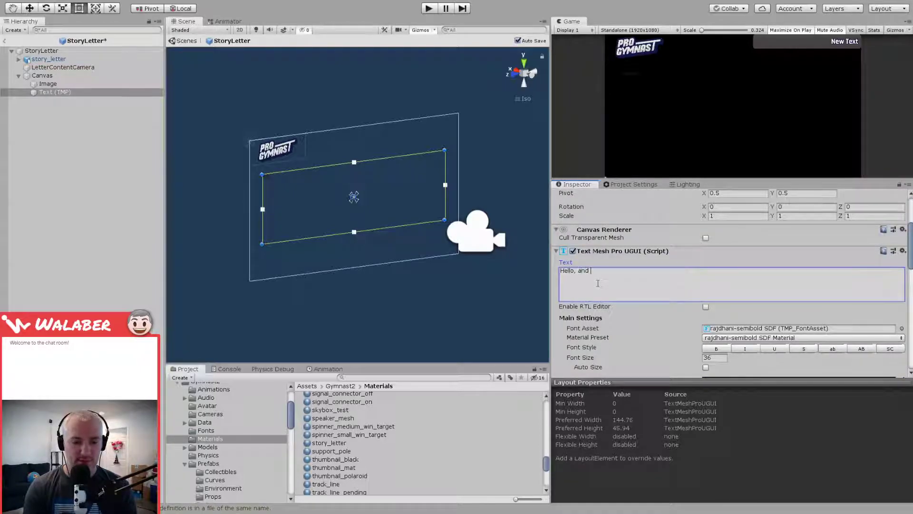
type("welcome to Pro G")
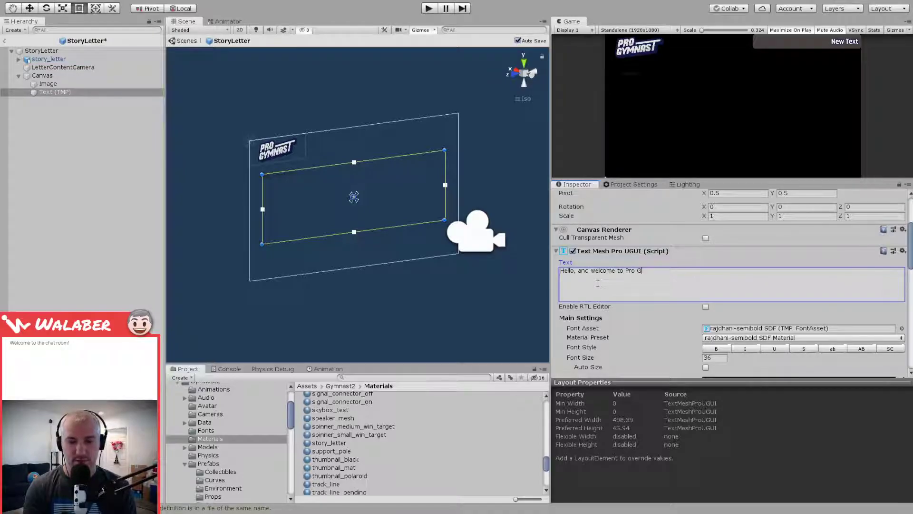
type("ymnast!  ")
type("This is some temporary")
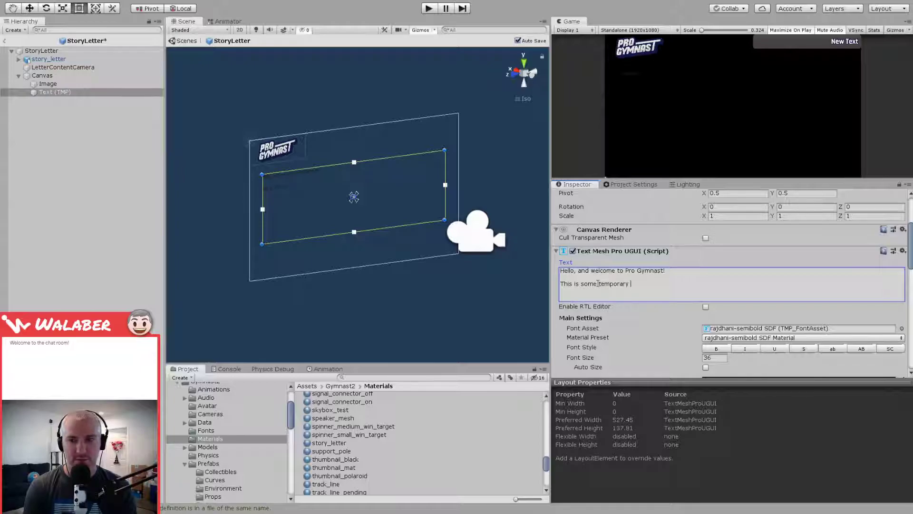
Step: Complete the letter text with "This is some temporary text for the letter.", "Woot!" and the author's handle as the sign-off
type(" text for the letter.")
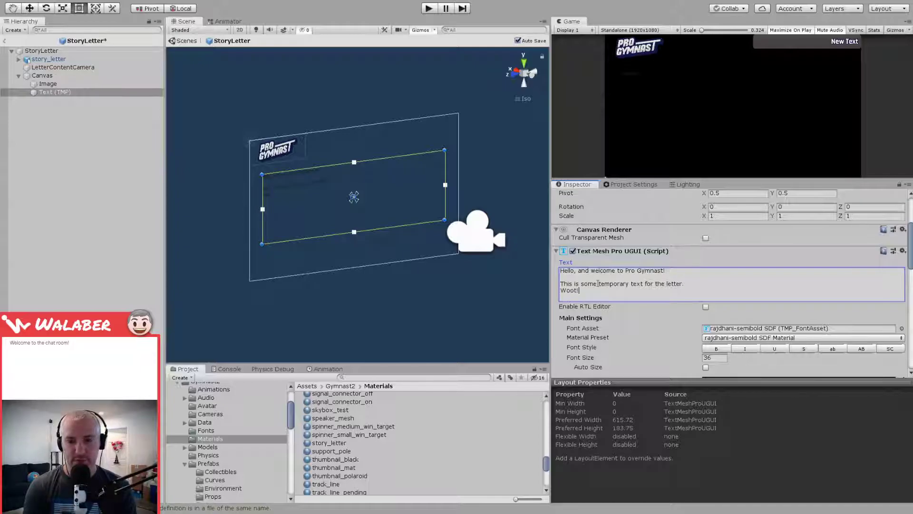
key("Return")
key("Return")
type("-Walaber")
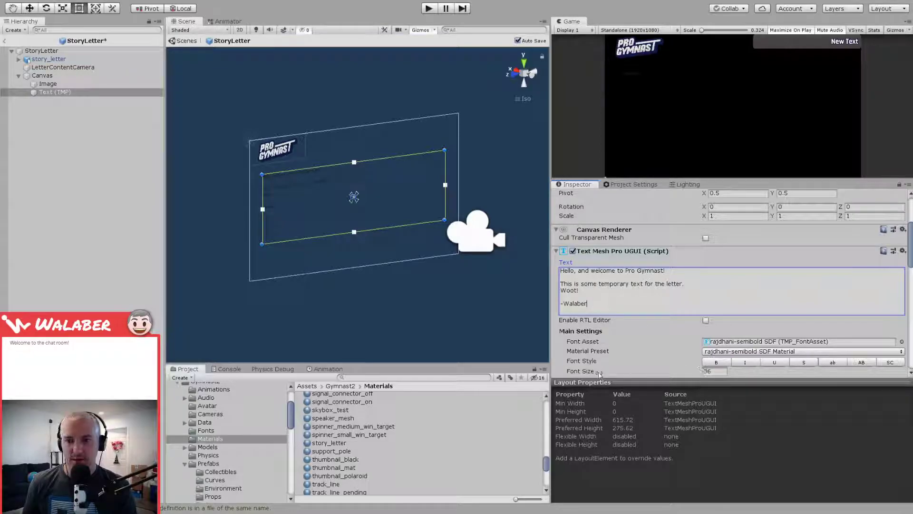
Step: Enlarge the font size of the letter text and save the prefab
left_click_drag(582, 371, 675, 372)
key("ctrl+s")
Step: Select LetterContentCamera and examine its settings and view volume around the canvas
left_click(52, 92)
key("Up")
key("Up")
key("Up")
mouse_move(252, 215)
left_mouse_down("alt")
mouse_move(199, 188)
mouse_move(263, 215)
left_mouse_up("alt")
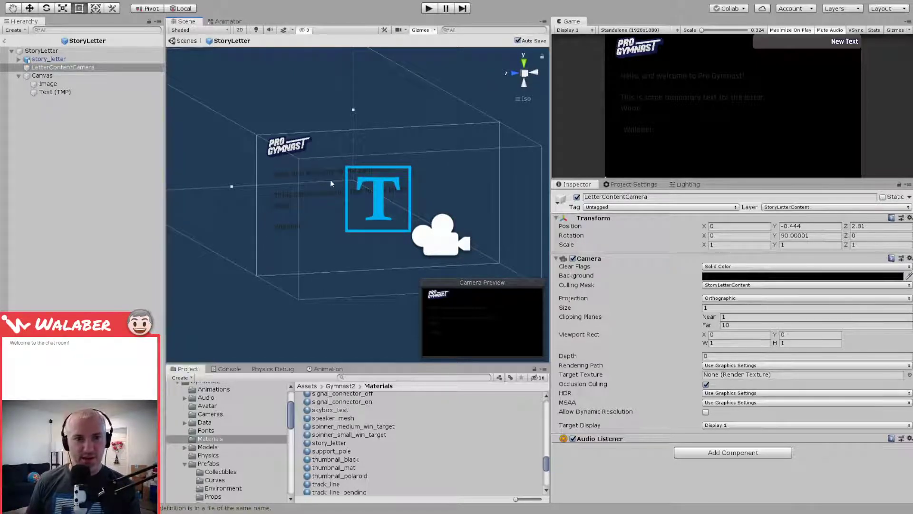
scroll(306, 200, "down", 3)
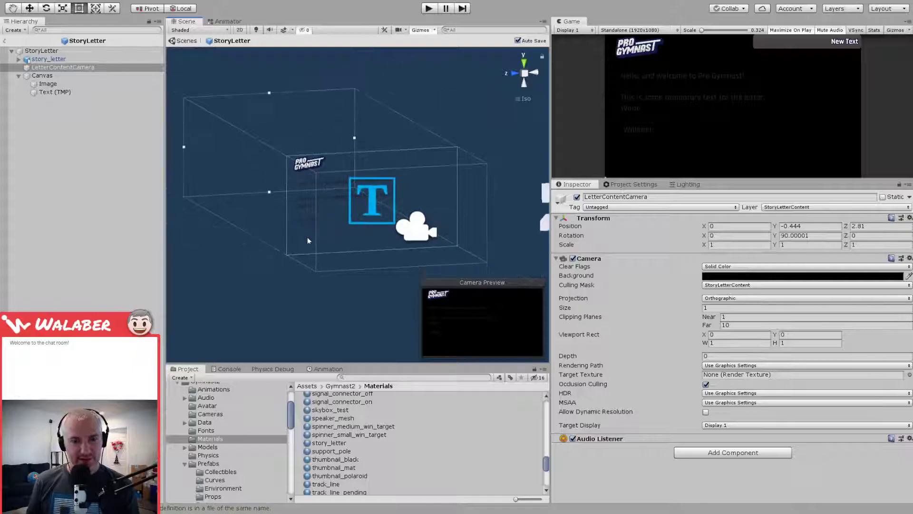
Step: Look through the project's Textures folder for an existing render texture
scroll(207, 445, "down", 10)
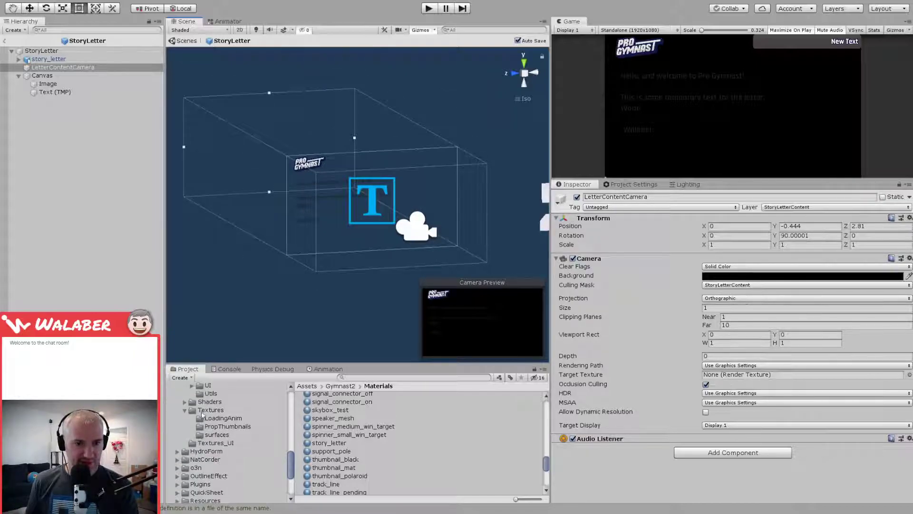
left_click(204, 410)
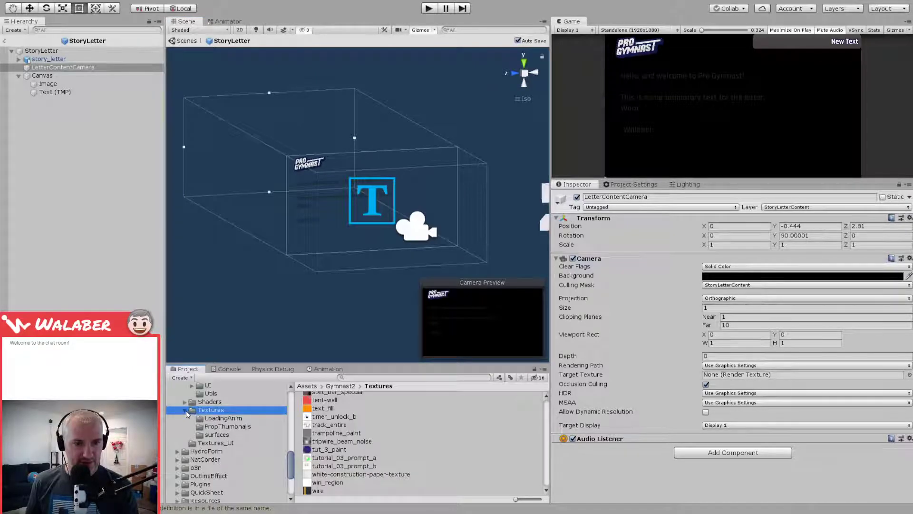
scroll(367, 438, "up", 10)
scroll(367, 438, "up", 5)
scroll(409, 435, "down", 5)
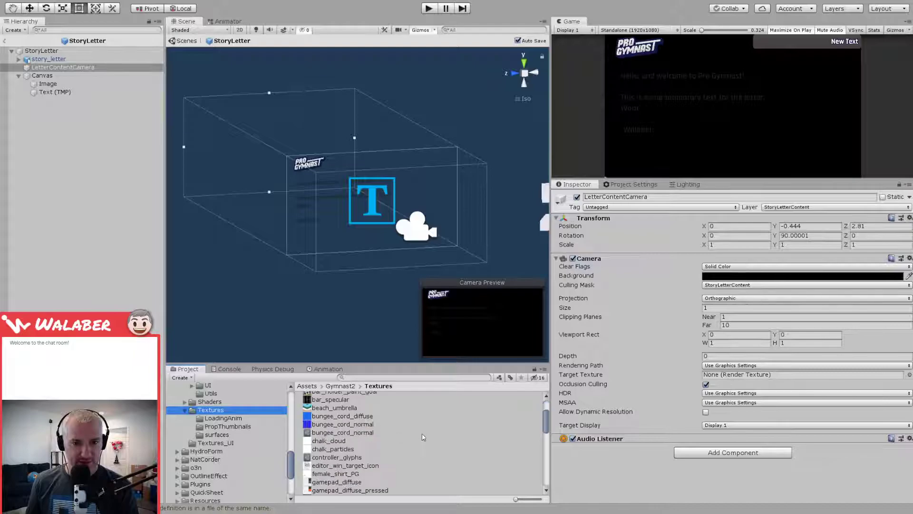
scroll(424, 439, "down", 5)
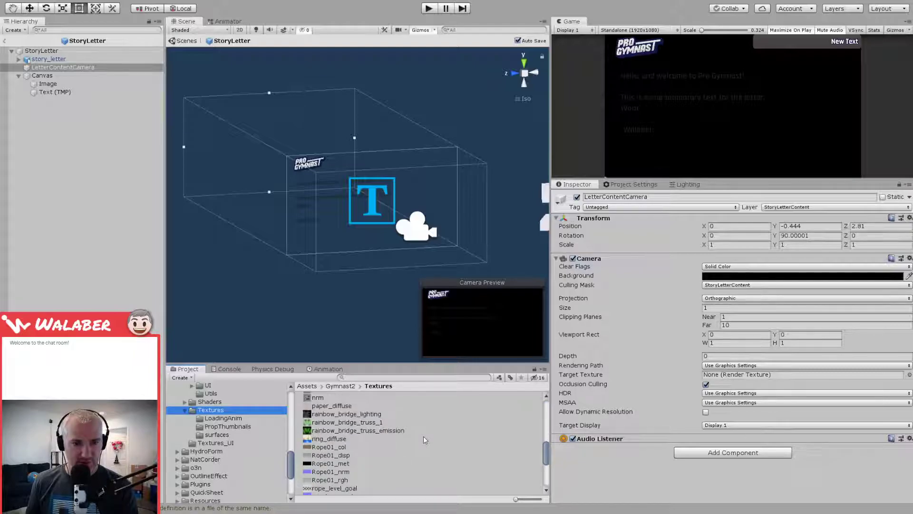
Step: Search the project for "repla", select ReplayRenderTex and go to the Rendering folder that contains it
left_click(418, 377)
type("repla")
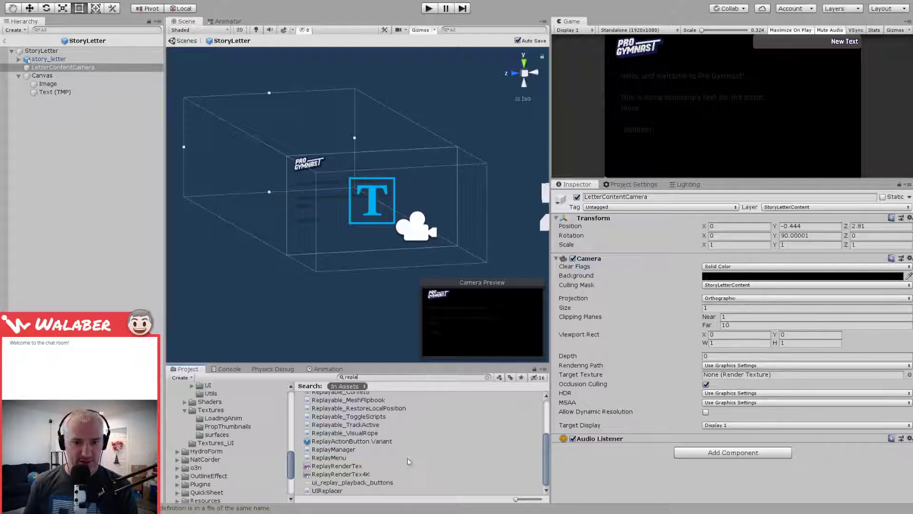
left_click(358, 467)
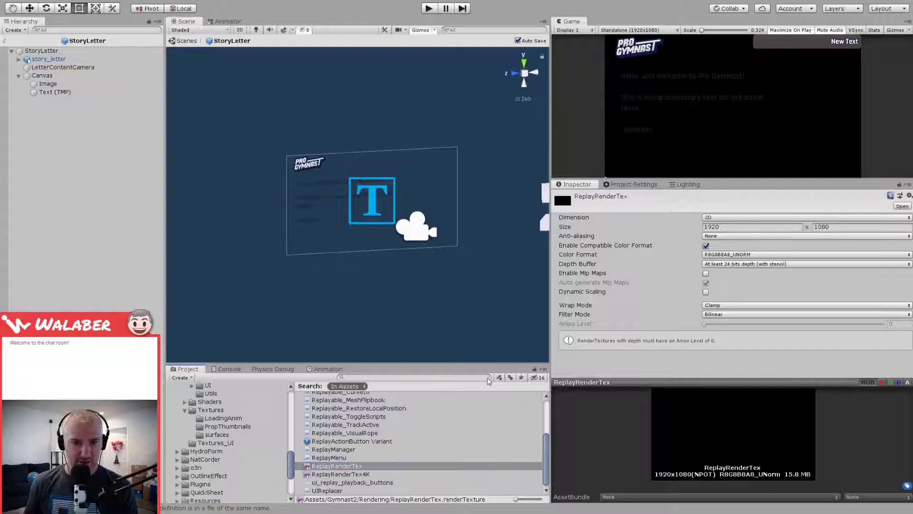
left_click(487, 377)
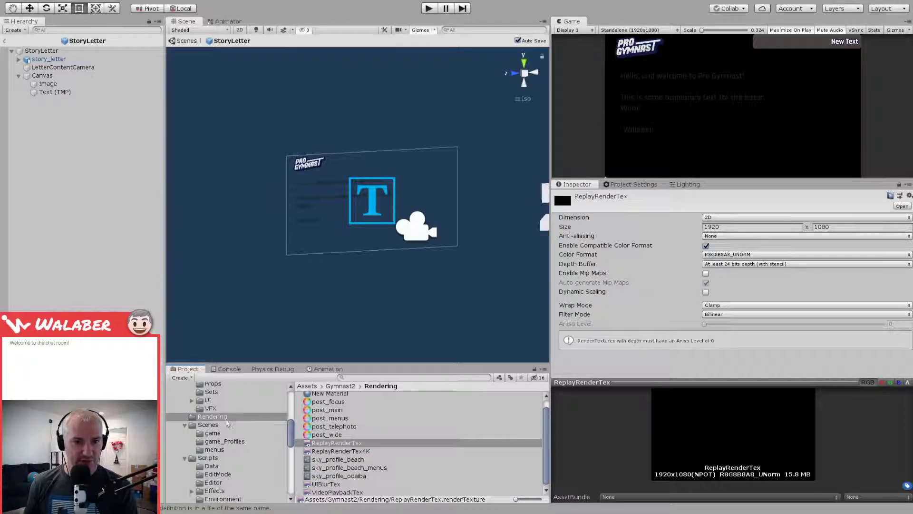
Step: Create a custom render texture named StoryLetterRTT in the Rendering folder
scroll(229, 423, "up", 3)
scroll(362, 442, "down", 1)
left_click(446, 460)
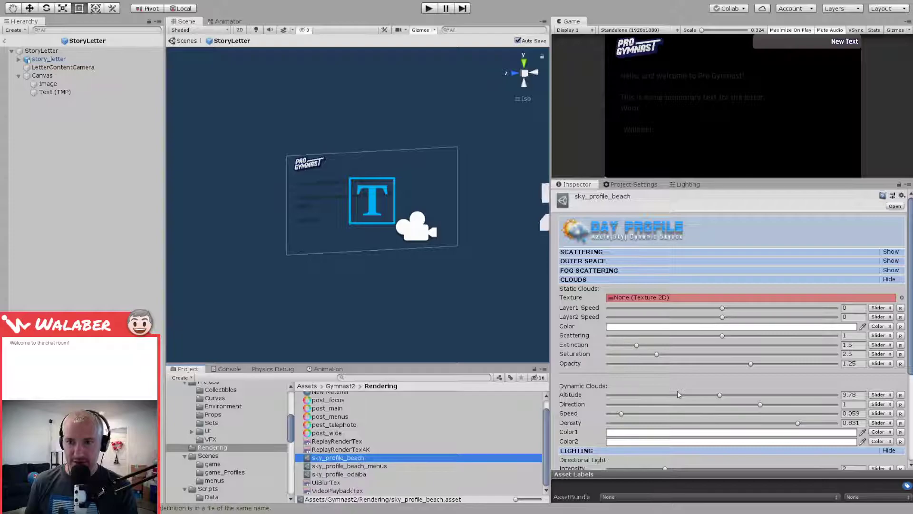
left_click(680, 322)
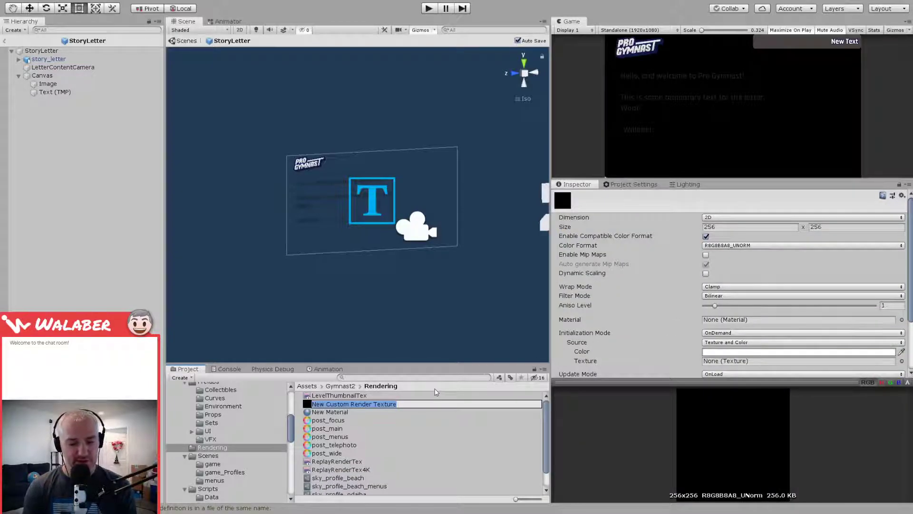
type("StoryLetterRTT")
key("Return")
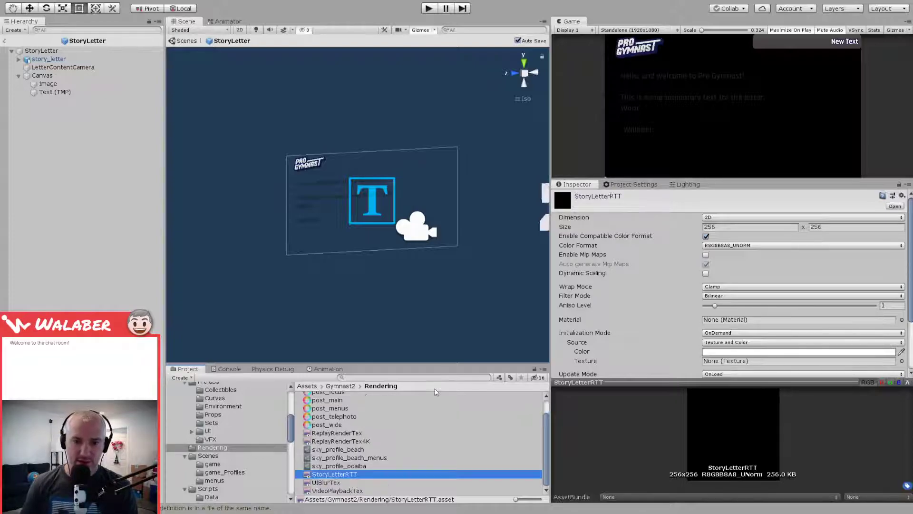
Step: Set the size of the StoryLetterRTT render texture to 1024 x 1365
left_click(728, 227)
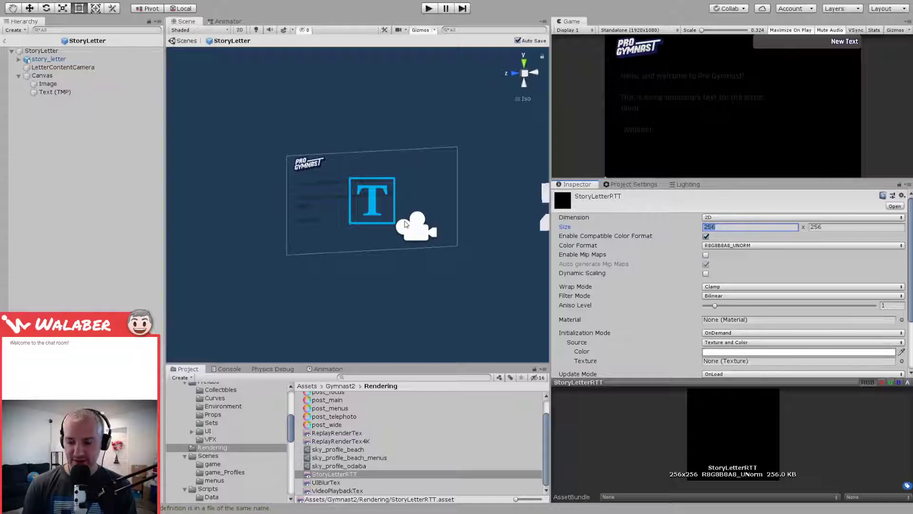
type("1024")
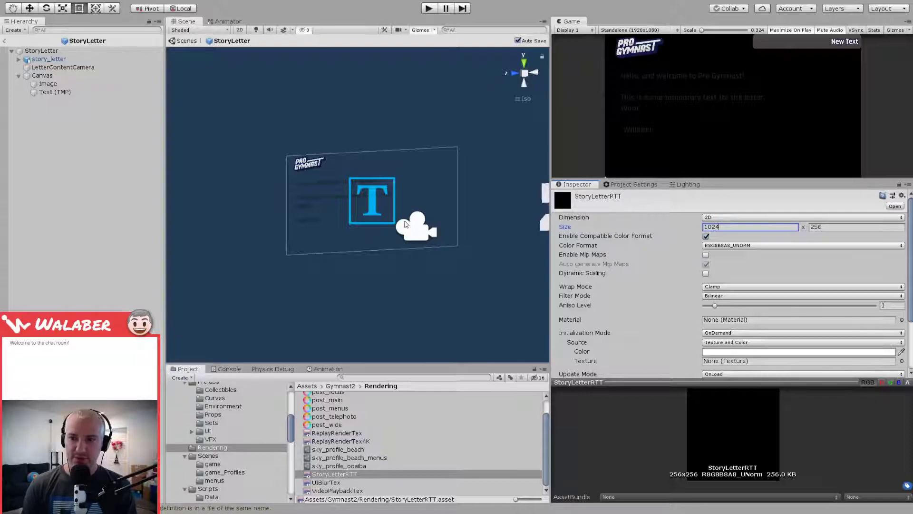
key("Tab")
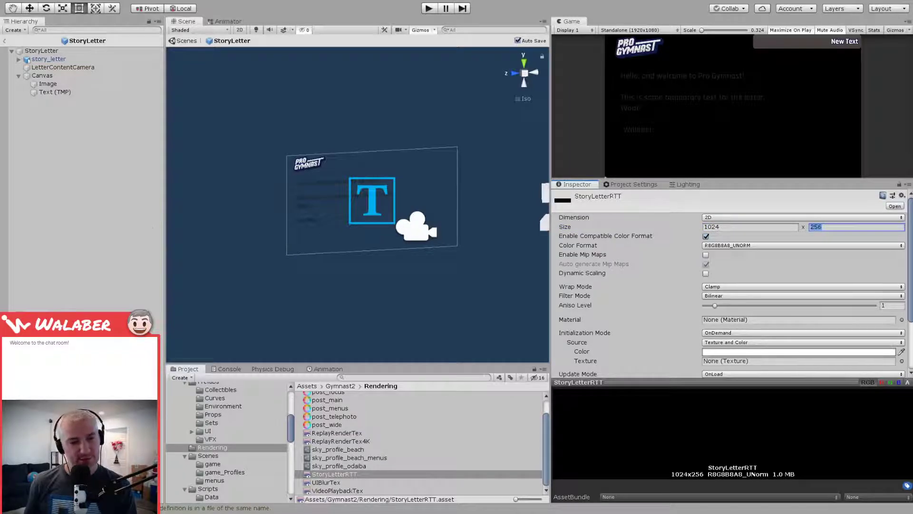
key("Return")
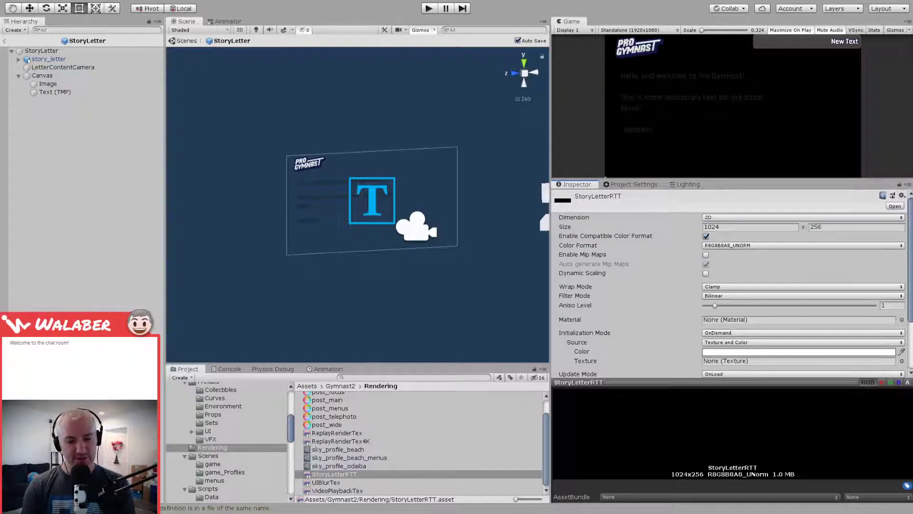
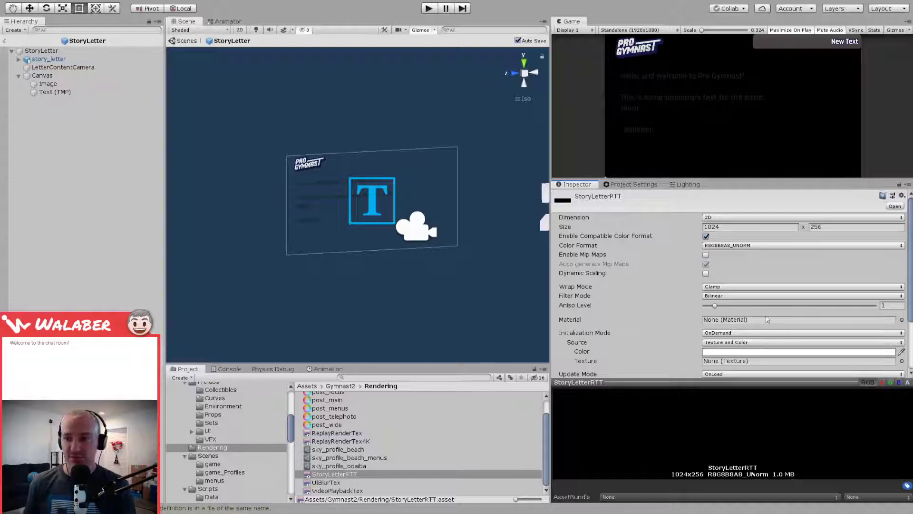
left_click(828, 226)
type("1365")
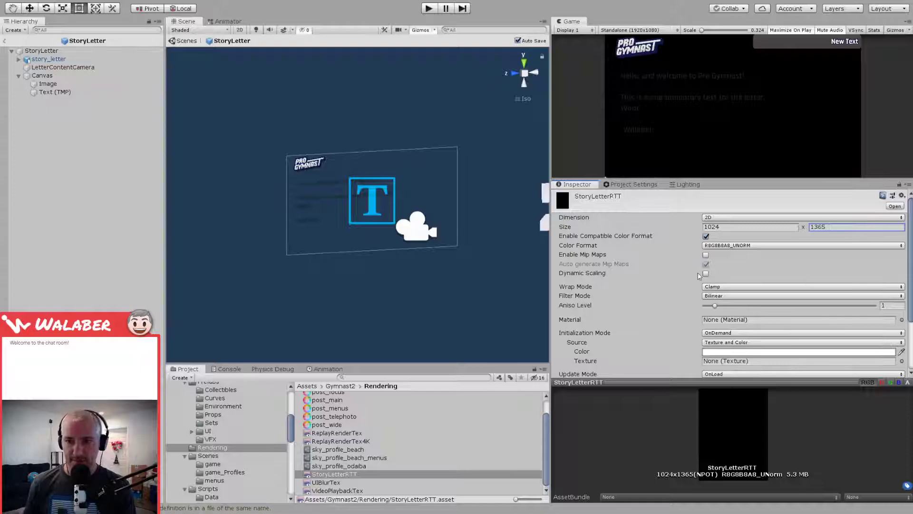
Step: Assign StoryLetterRTT as the target texture of LetterContentCamera
left_click(58, 77)
left_click(59, 67)
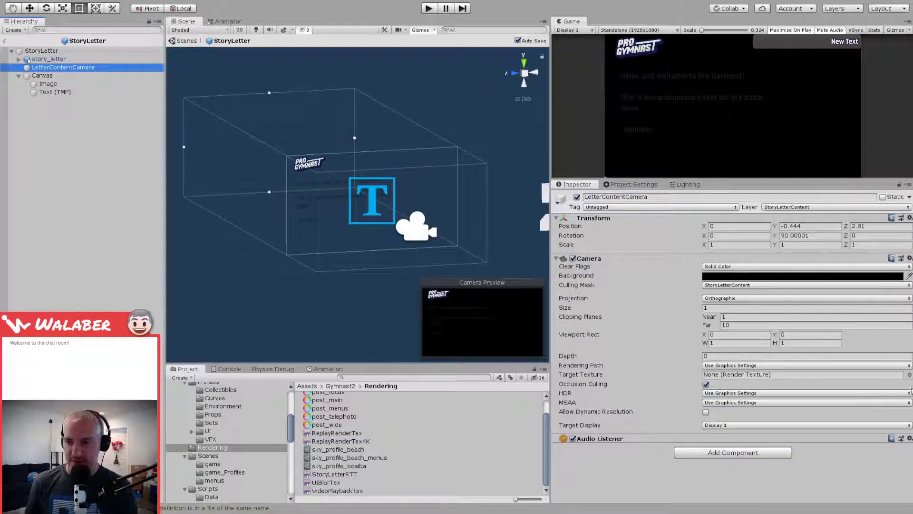
left_click(910, 375)
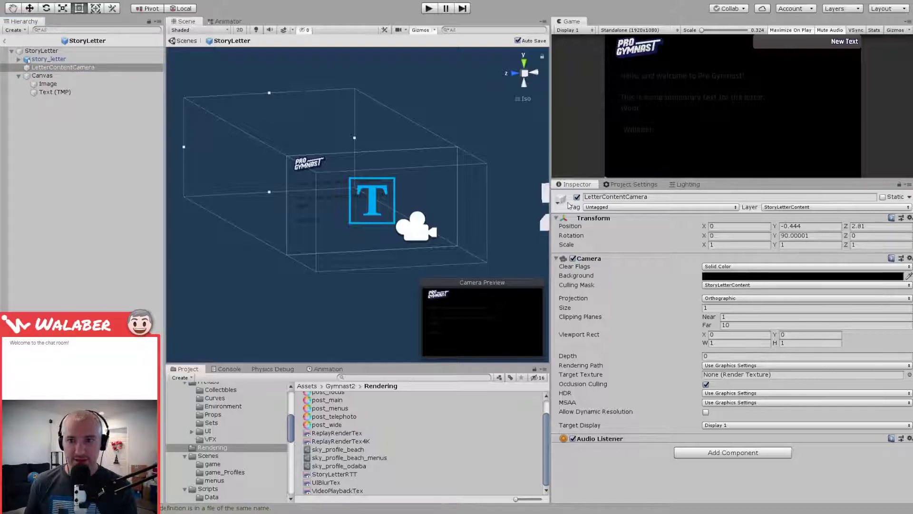
double_click(678, 149)
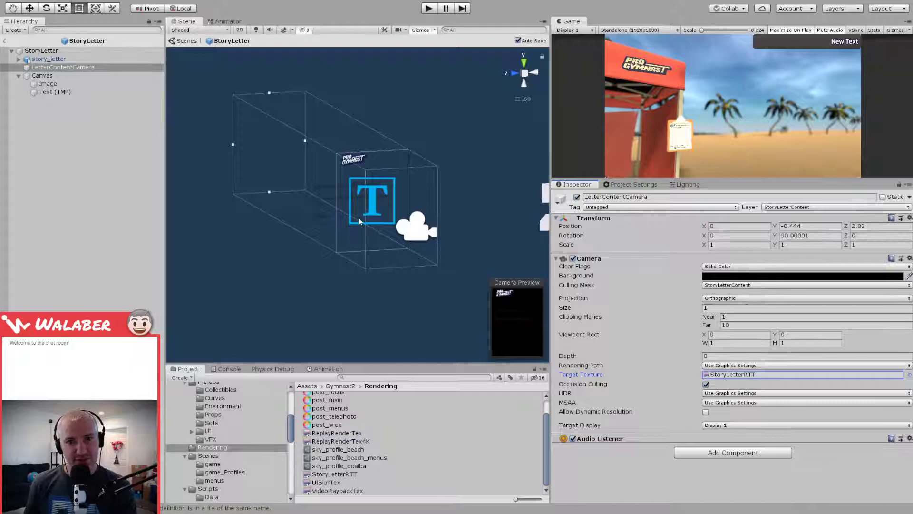
Step: Resize the Text (TMP) box to about 945 wide inside the canvas below the logo, with anchors stretched in both directions
left_click_drag(338, 285, 311, 276, "alt")
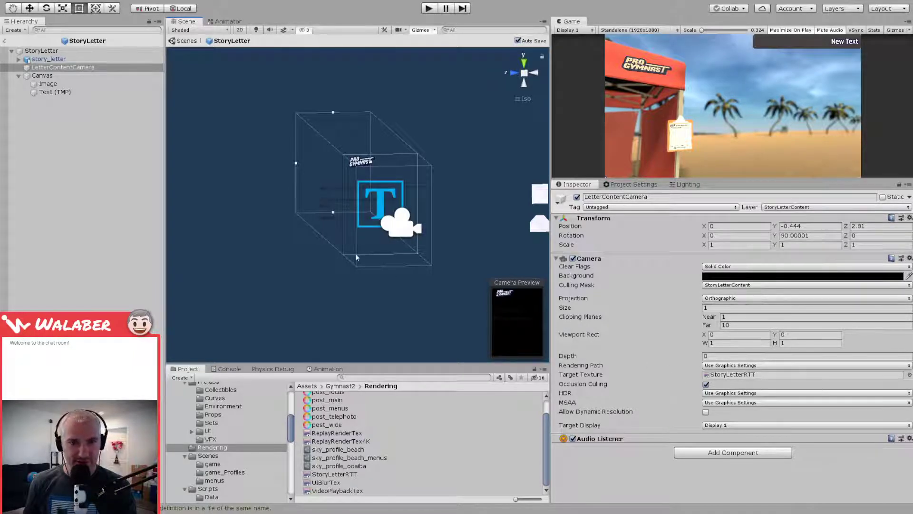
left_click_drag(322, 189, 386, 208, "alt")
scroll(375, 210, "up", 8)
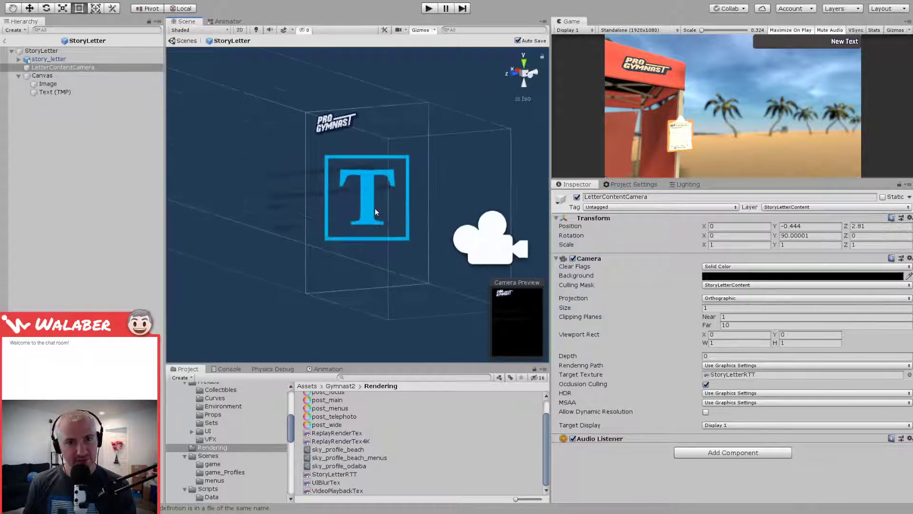
double_click(42, 75)
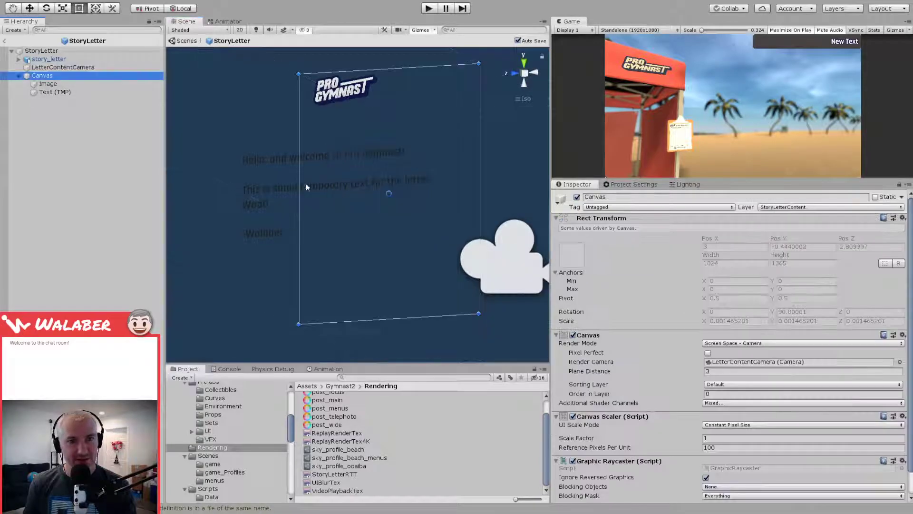
left_click(81, 90)
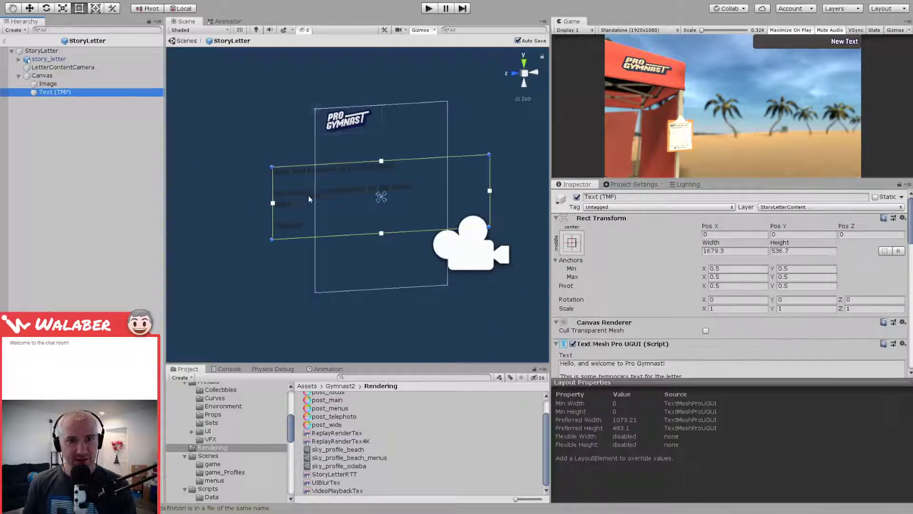
left_click_drag(272, 186, 345, 147)
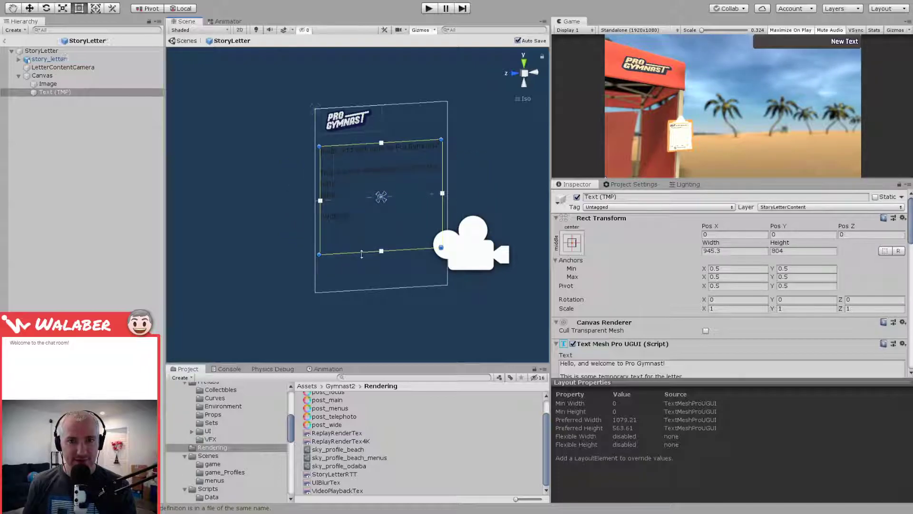
left_click_drag(362, 251, 362, 266)
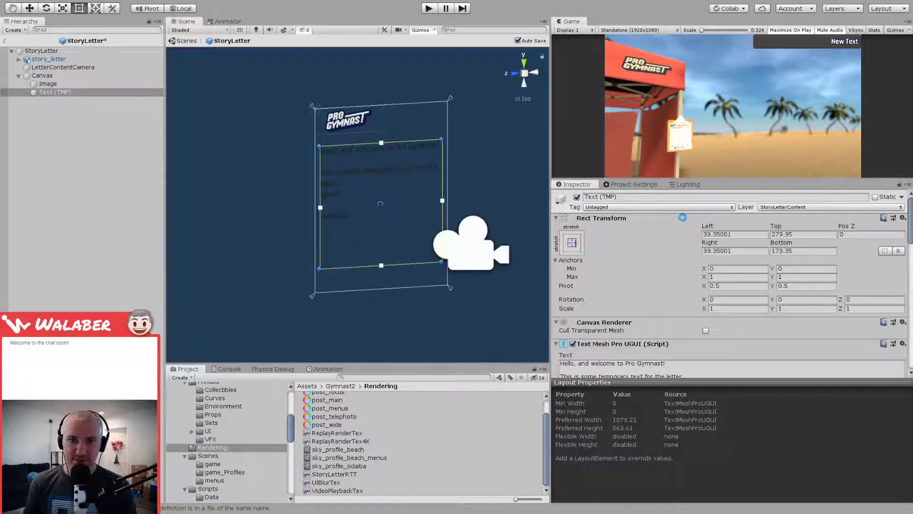
Step: Set the Text (TMP) offsets to Left 40, Top 300, Right 40 and Bottom 100, and clear the selection
left_click(737, 235)
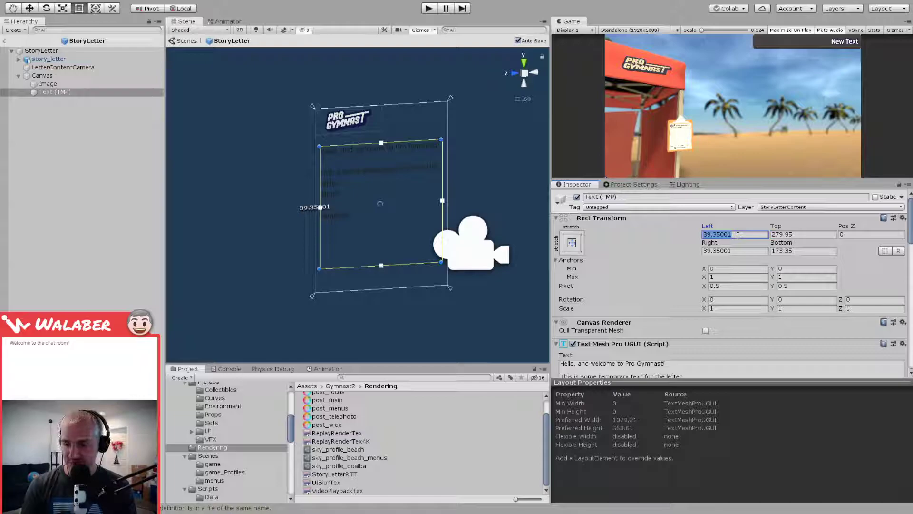
type("40")
key("Tab")
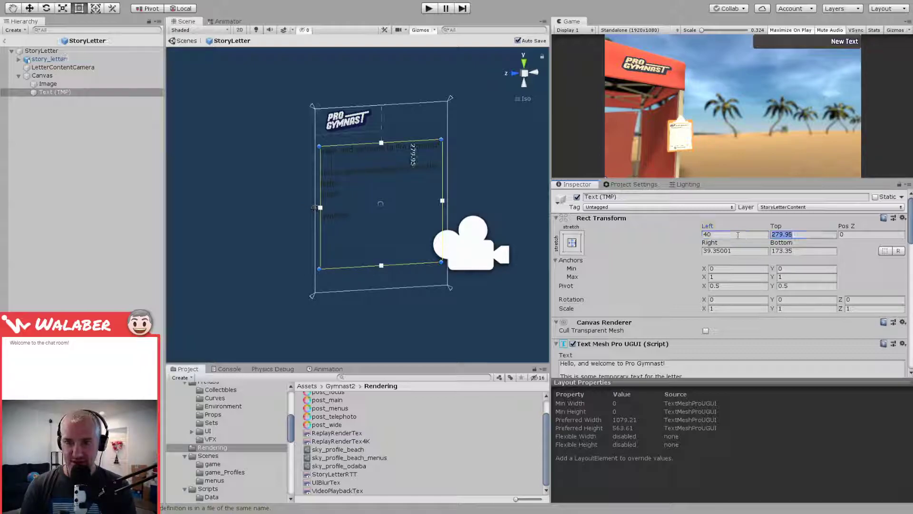
type("300")
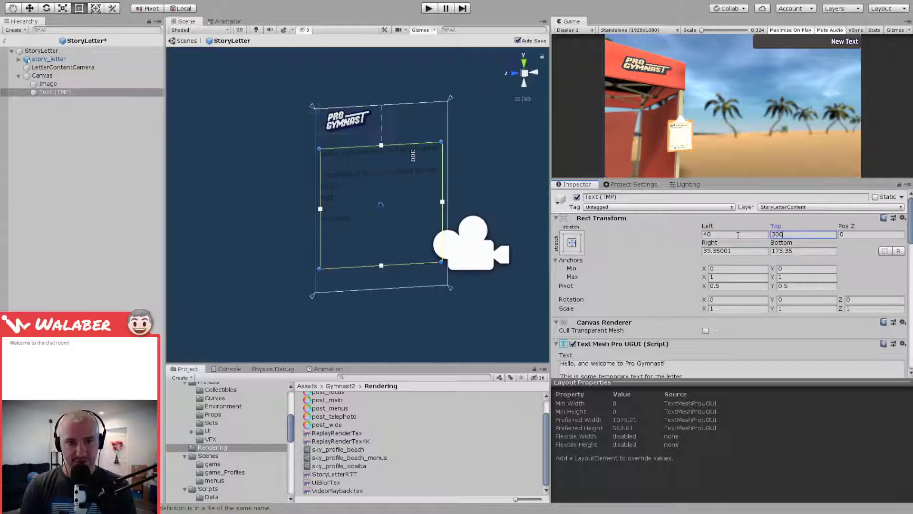
key("Tab")
key("Tab")
type("40")
key("Tab")
type("100")
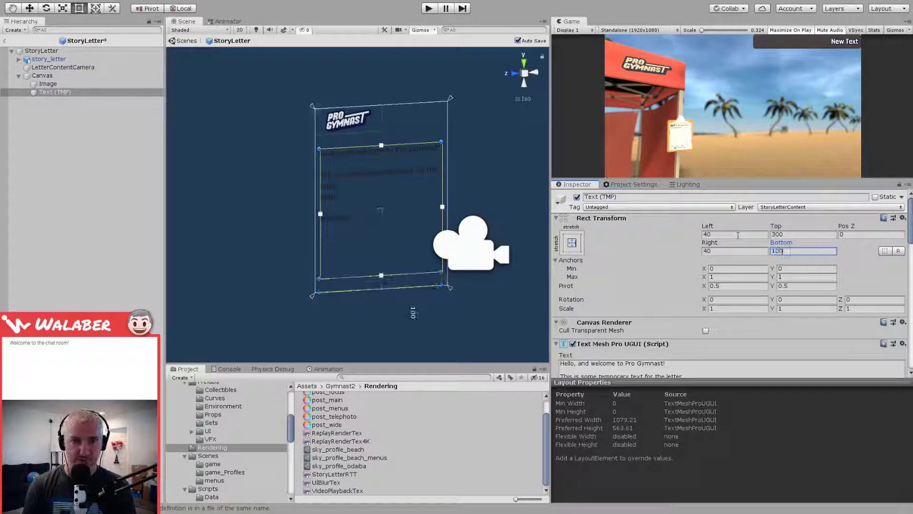
left_click(76, 83)
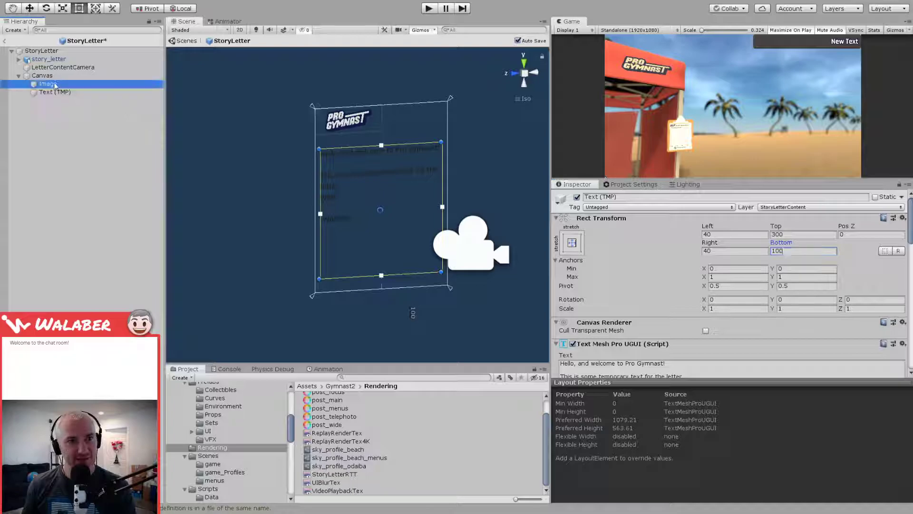
left_click(84, 167)
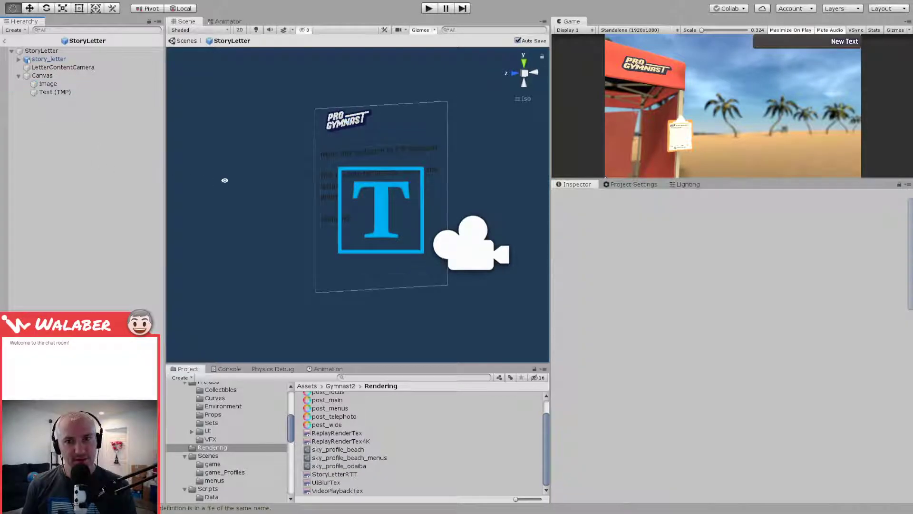
Step: Set the background color of LetterContentCamera to white and save the prefab
left_click_drag(224, 179, 248, 183, "alt")
left_click(62, 67)
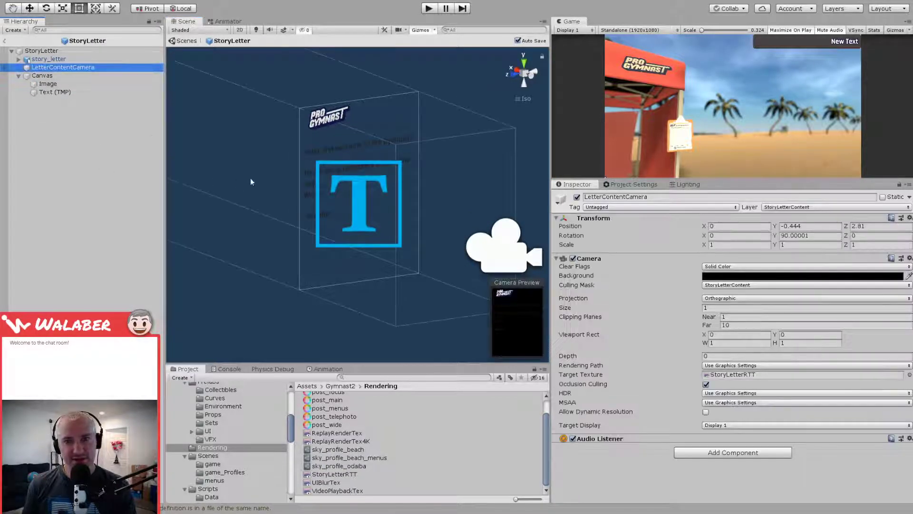
left_click(726, 281)
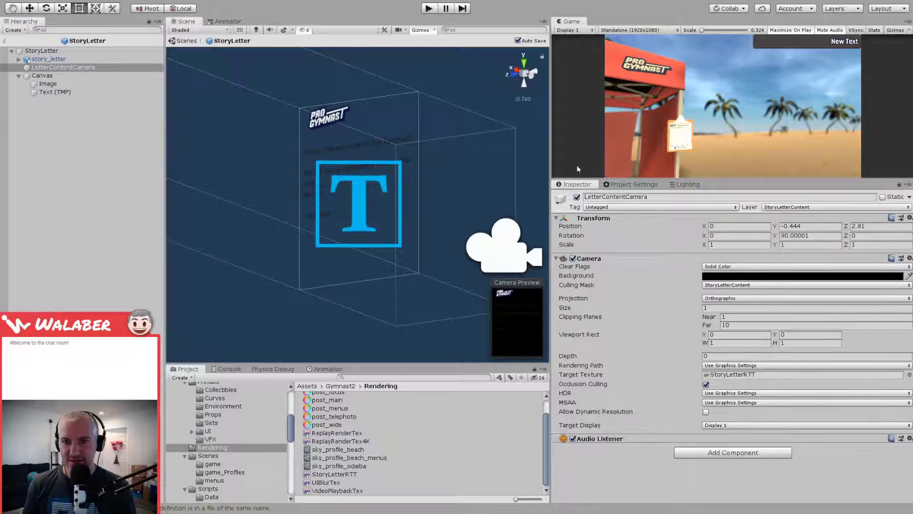
left_click_drag(711, 268, 699, 253)
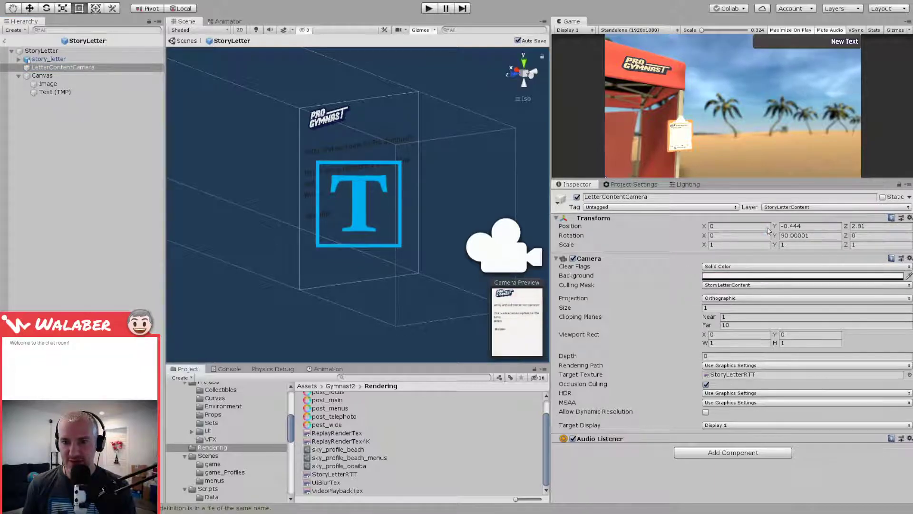
left_click(721, 279)
key("ctrl+s")
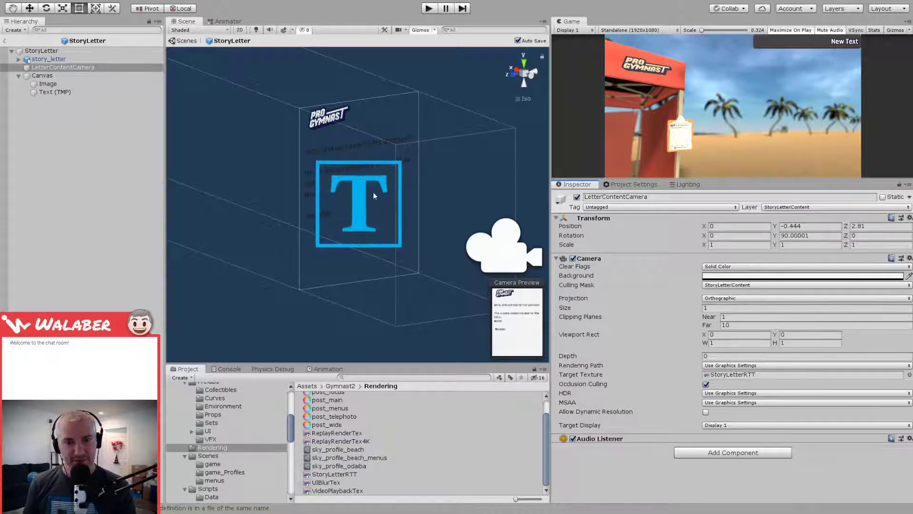
Step: Collapse the Canvas children and remove the Audio Listener component from LetterContentCamera
left_click(19, 76)
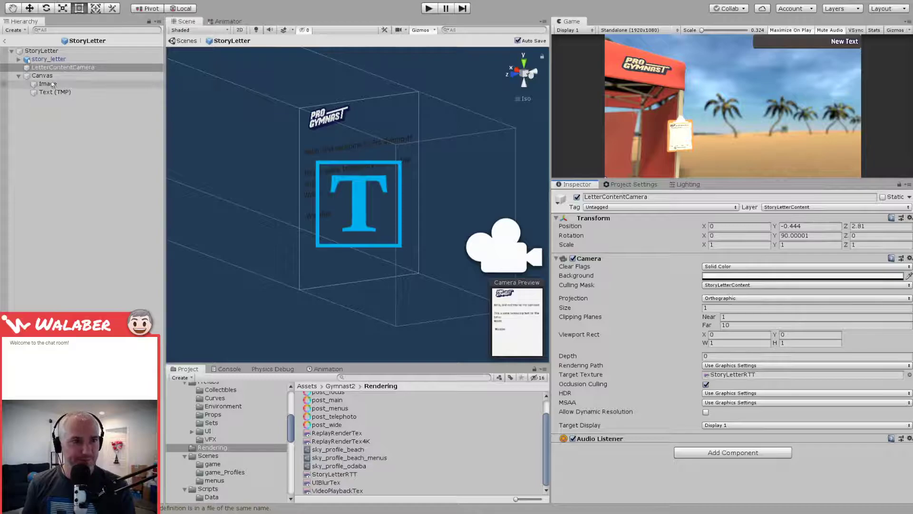
left_click(29, 75)
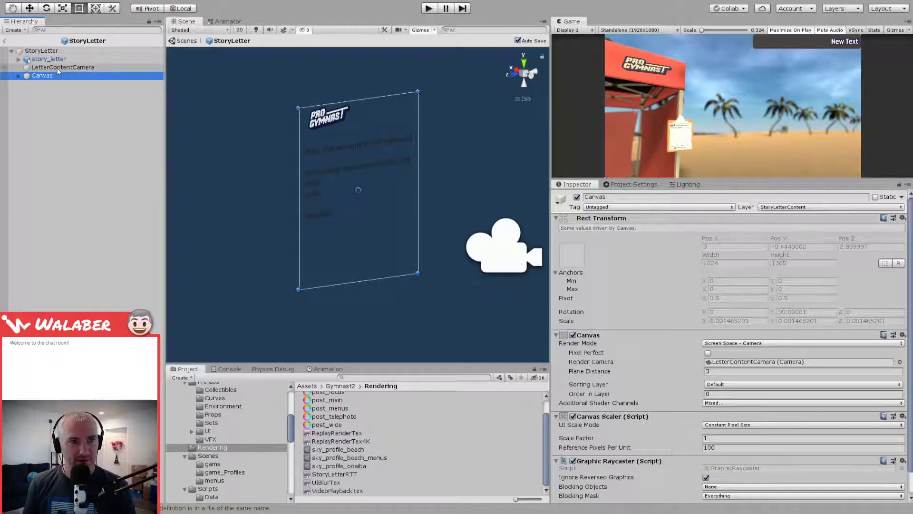
left_click(58, 67)
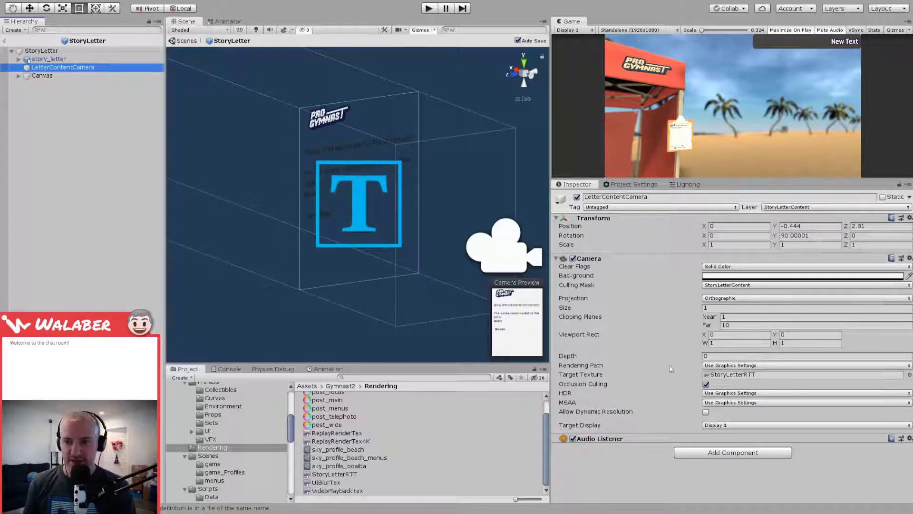
right_click(613, 438)
left_click(632, 456)
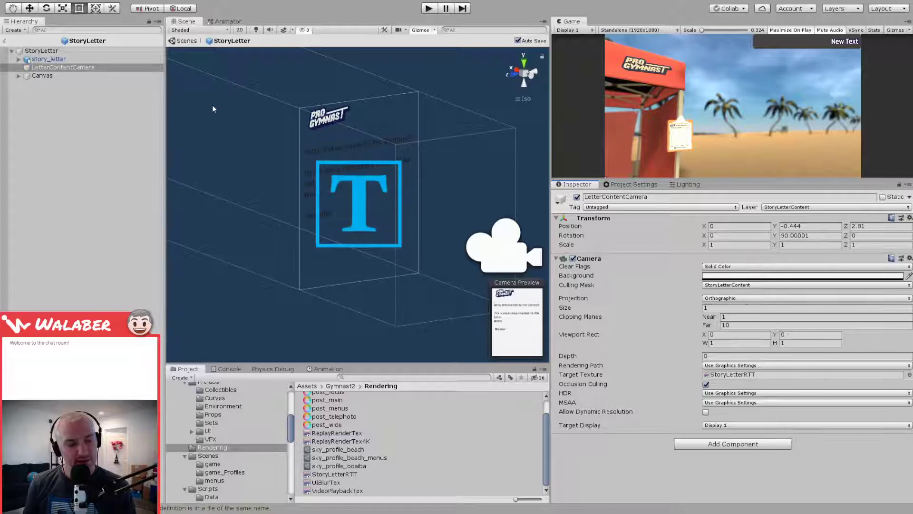
Step: Open the Shaders folder under Gymnast2 in the project assets, collapsing the Prefabs, Scenes and Scripts folders
right_click_drag(309, 164, 384, 174, "alt")
middle_click_drag(383, 173, 350, 173)
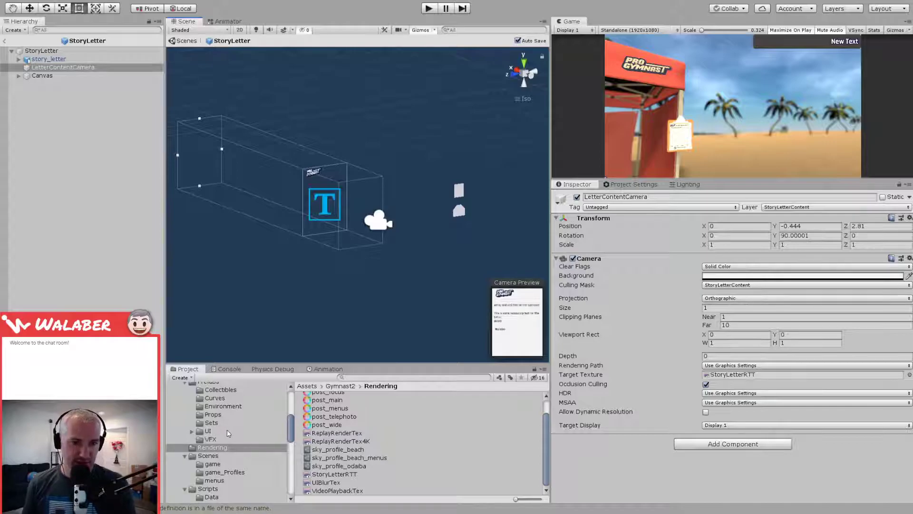
scroll(224, 431, "up", 5)
scroll(227, 433, "up", 3)
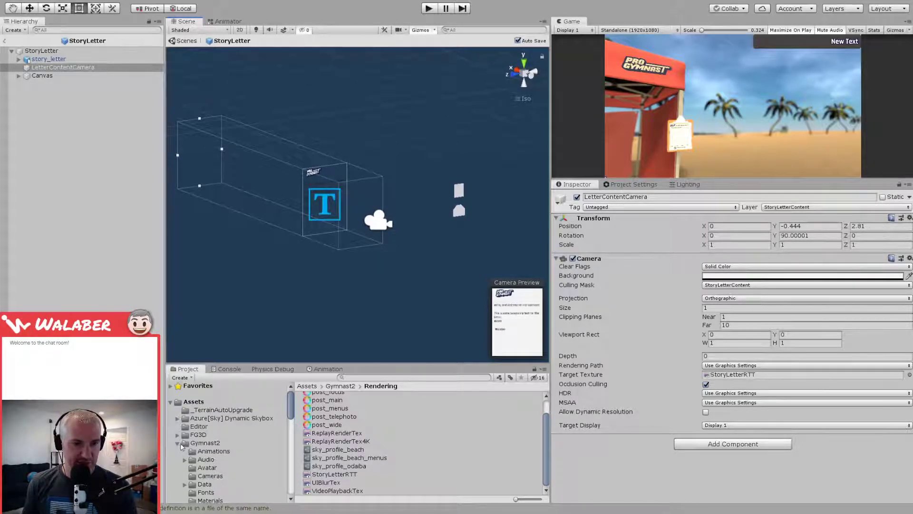
scroll(180, 446, "down", 4)
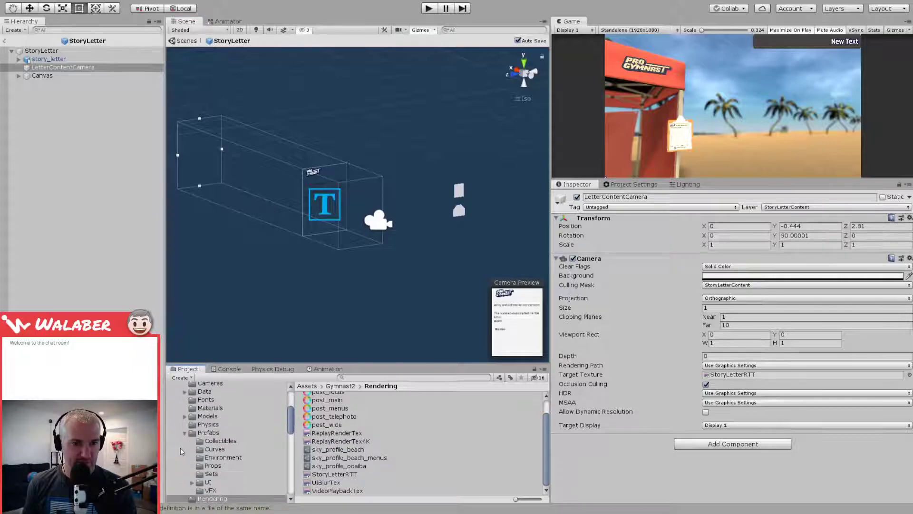
left_click(184, 433)
left_click(185, 457)
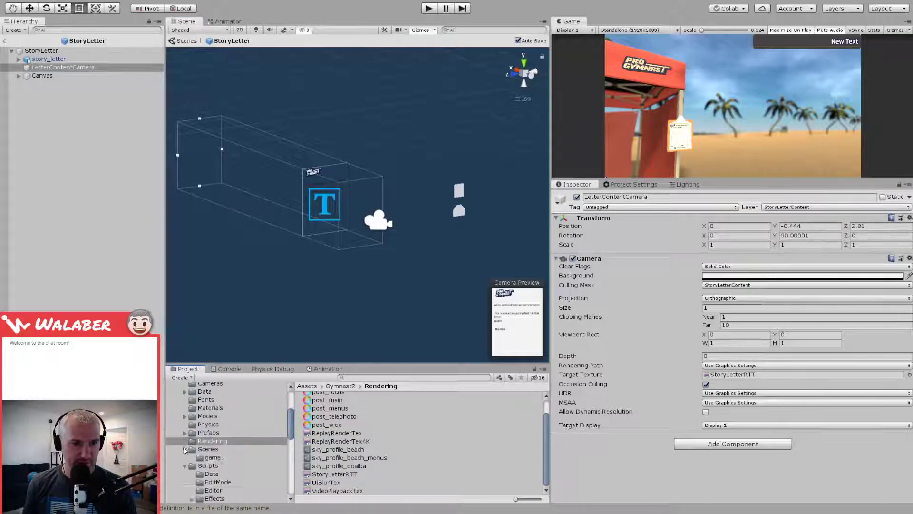
left_click(185, 457)
left_click(193, 466)
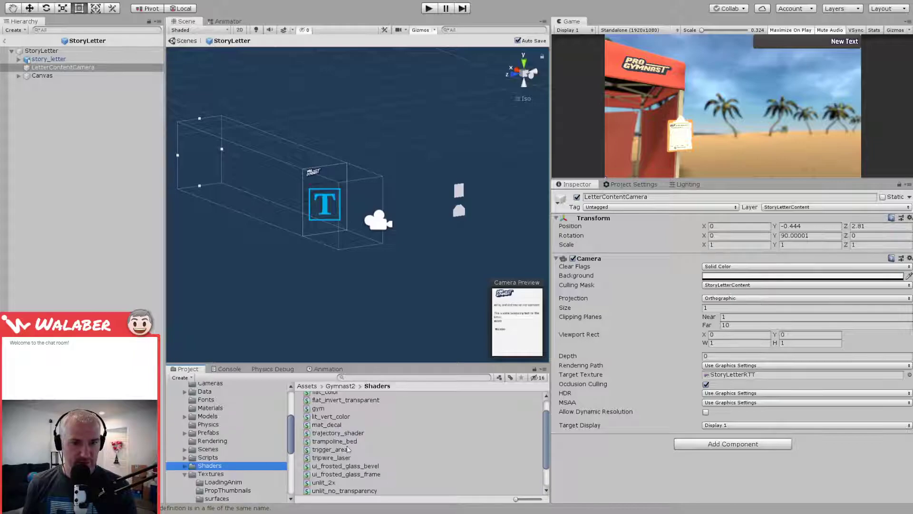
Step: Create a new surface shader named story_letter in the Gymnast2 Shaders folder
left_click(425, 441)
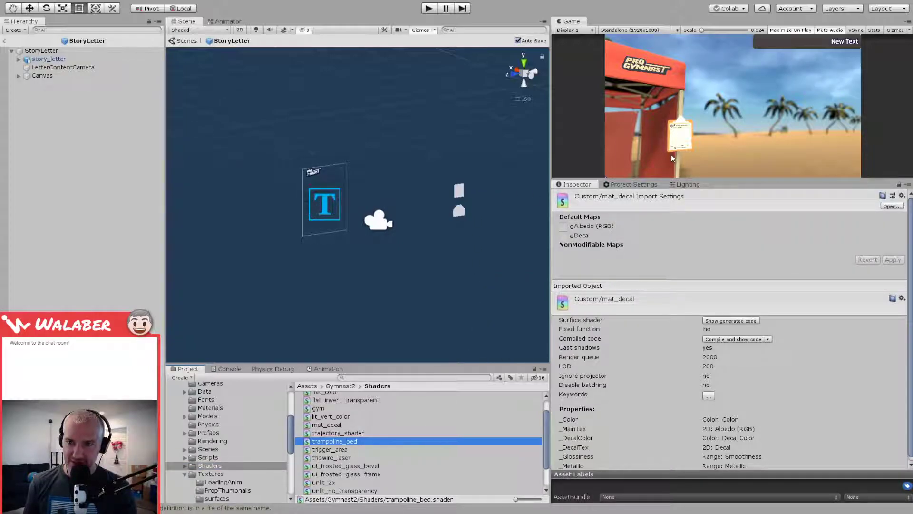
left_click(760, 157)
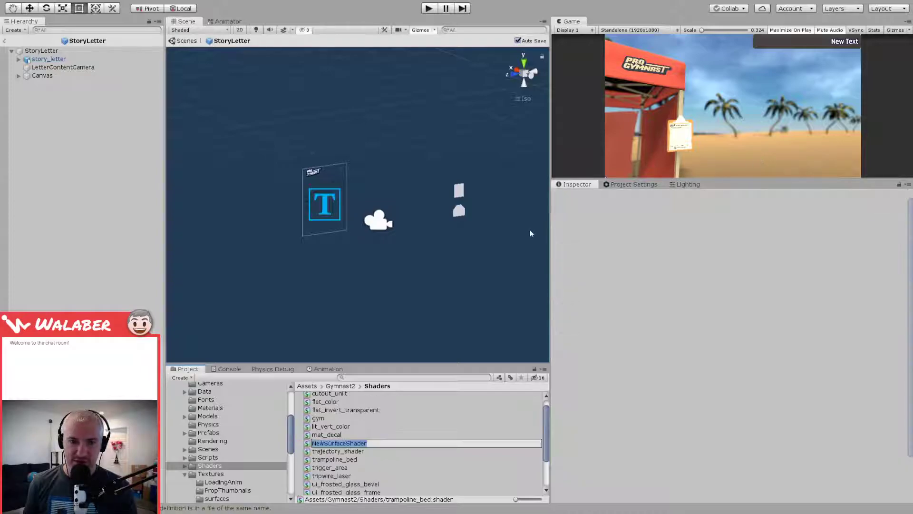
type("s")
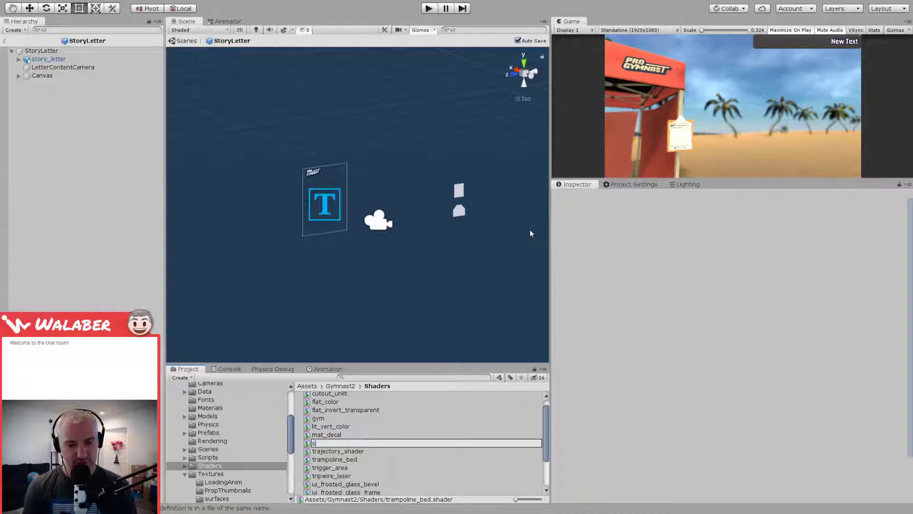
type("tory_letter")
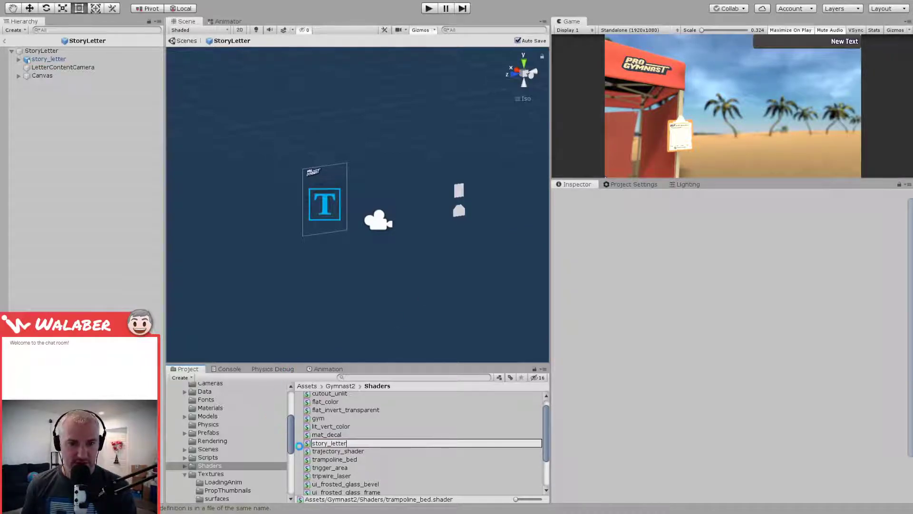
Step: Open the story_letter shader in Visual Studio Code and close the debug console to enlarge the code area
left_click(308, 445)
double_click(308, 445)
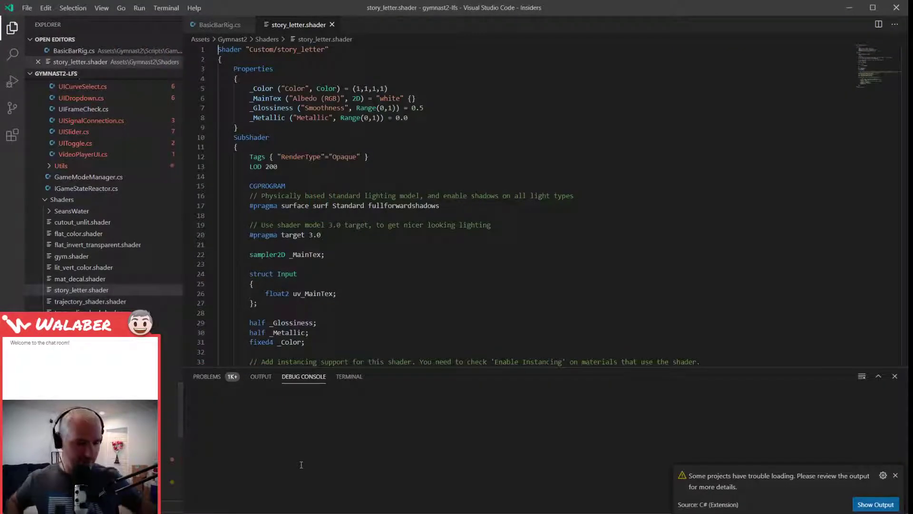
left_click(895, 376)
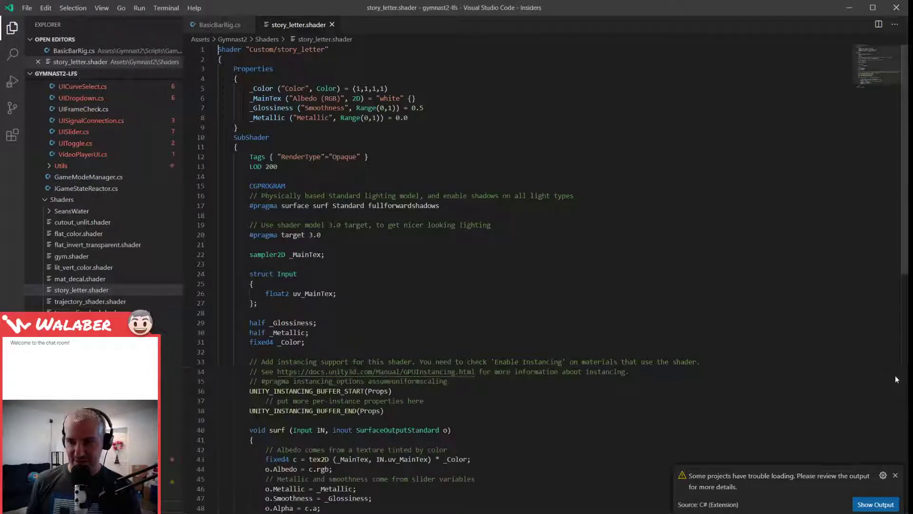
left_click(383, 162)
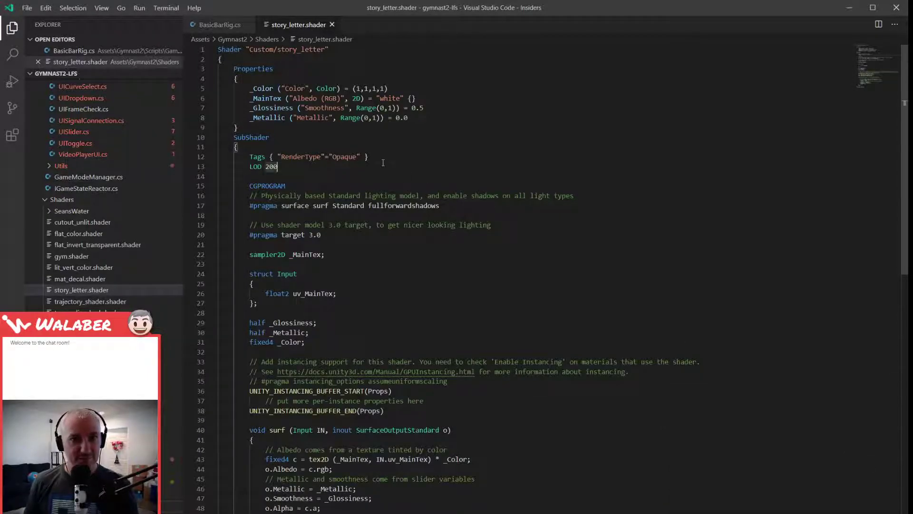
Step: Delete the _Color line from the shader's Properties block
left_click(254, 88)
key("shift+End")
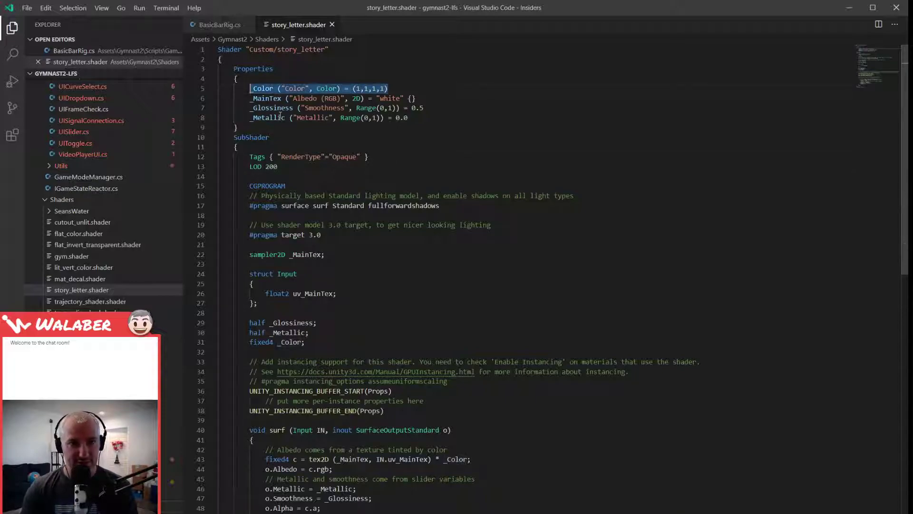
key("Delete")
key("Delete")
Step: Add the property _ContentTex ("Content", 2D) = "white" {} below _MainTex in the Properties block
key("End")
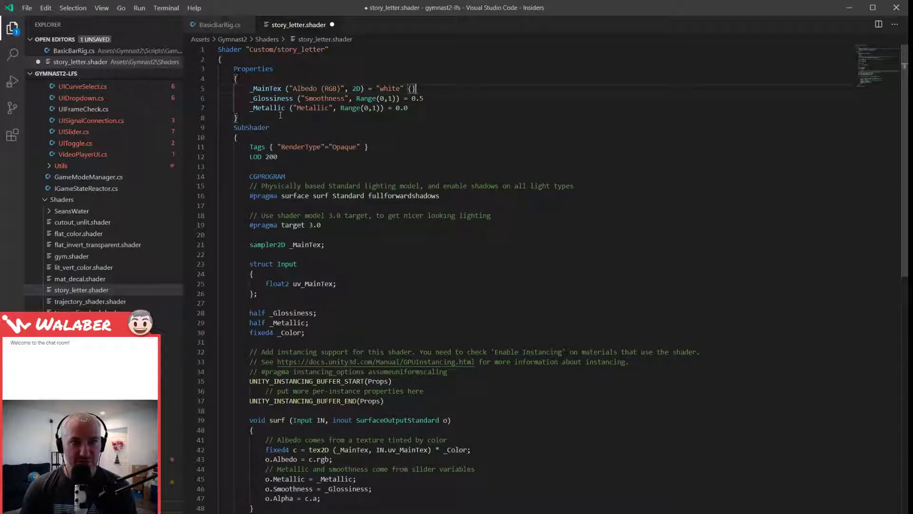
key("Return")
type("_Co")
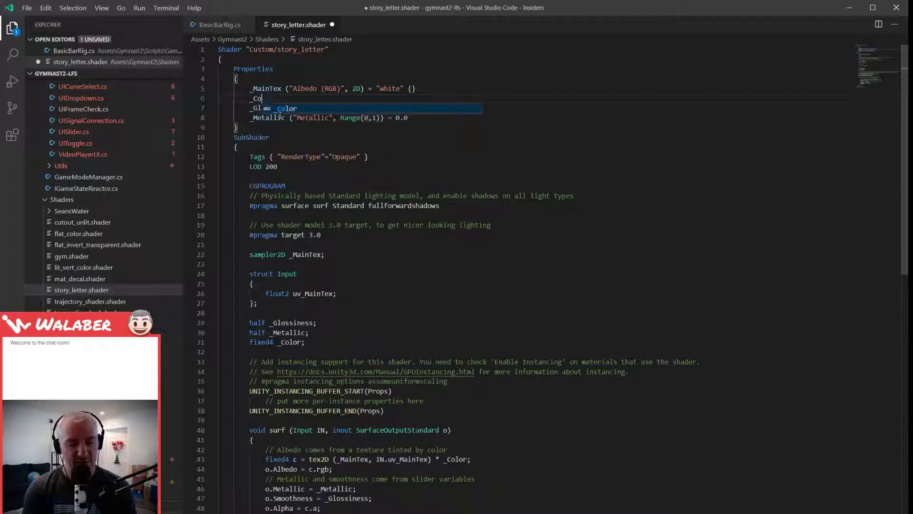
type("ntentTex (\"Content")
type(", 2D) = \"white\" {}")
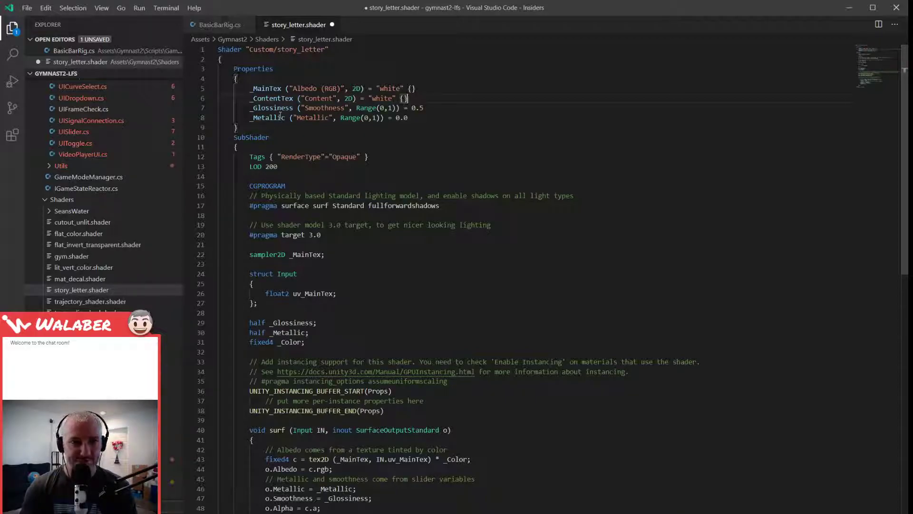
Step: Insert a blank line between the end of the Properties block and SubShader
key("Down")
key("Home")
key("Down")
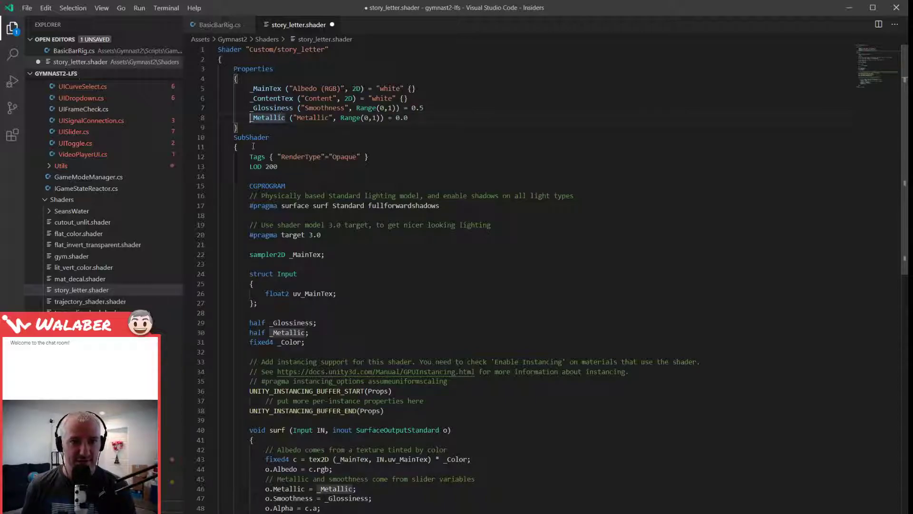
left_click(245, 130)
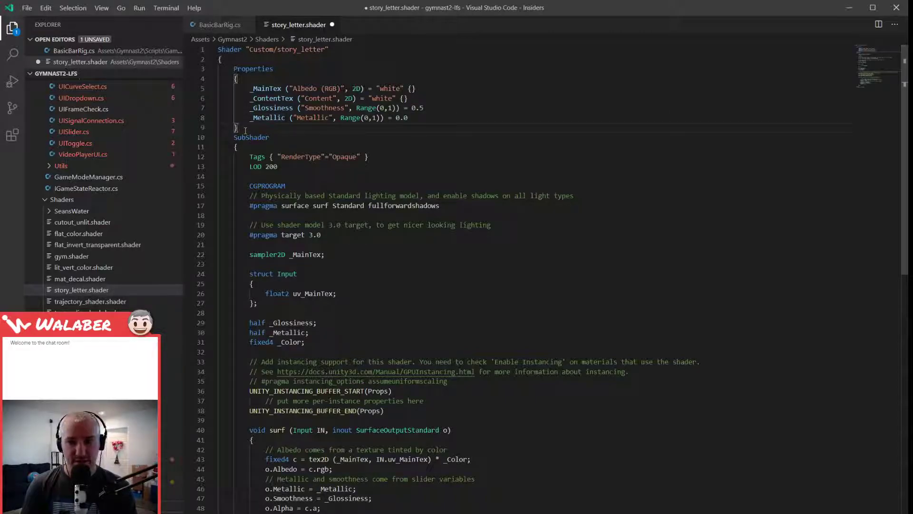
key("Return")
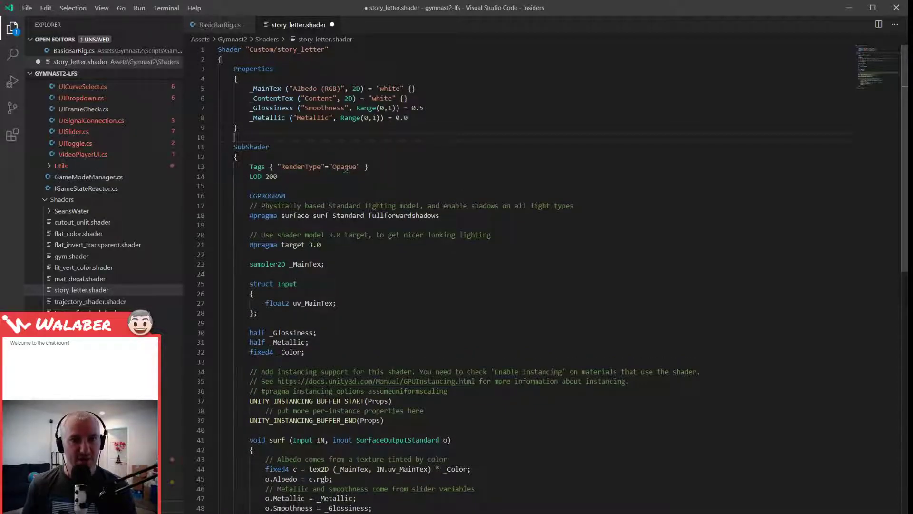
Step: Add the vertex color member float4 col : COLOR to the Input struct below uv_MainTex
left_click(277, 176)
scroll(297, 182, "down", 1)
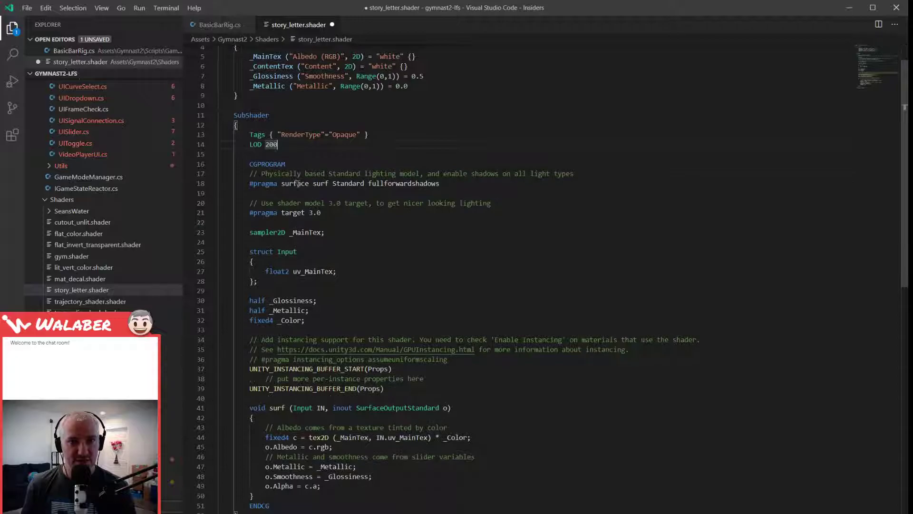
scroll(305, 186, "down", 1)
left_click(338, 240)
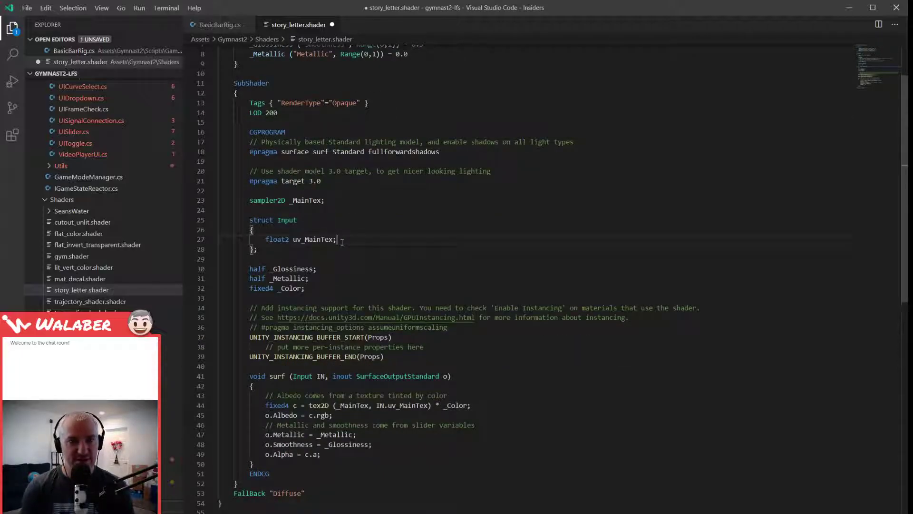
key("Return")
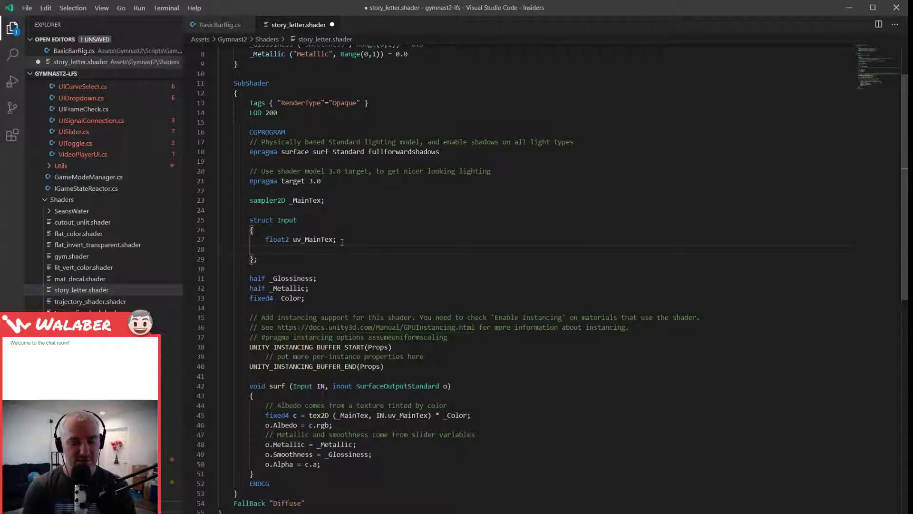
type("float4 ")
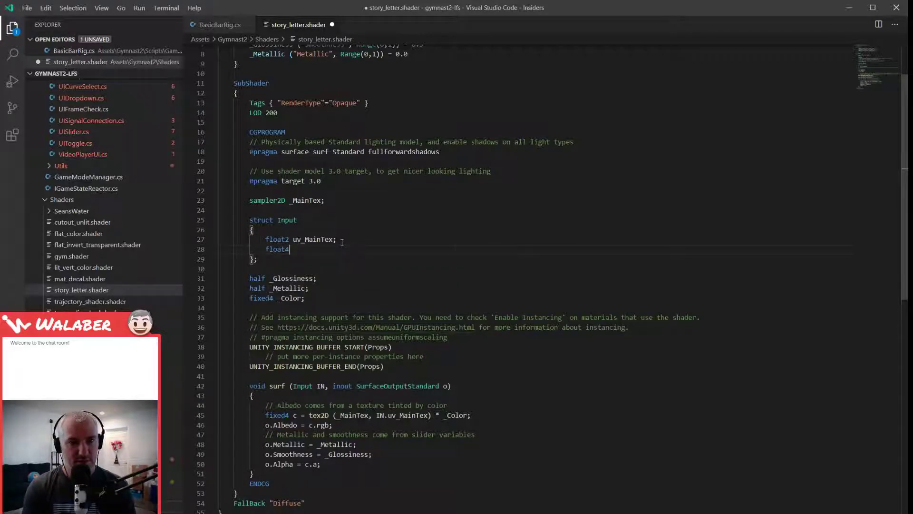
type("col : COLOR")
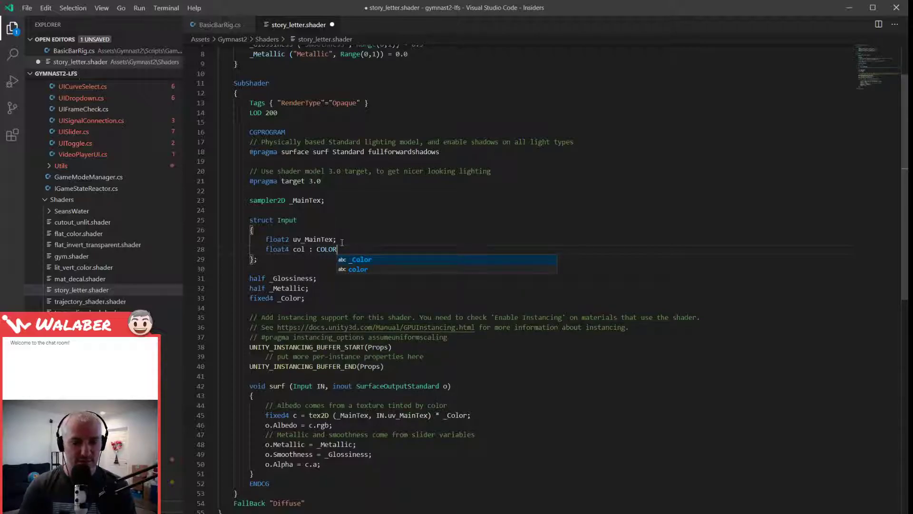
key("Escape")
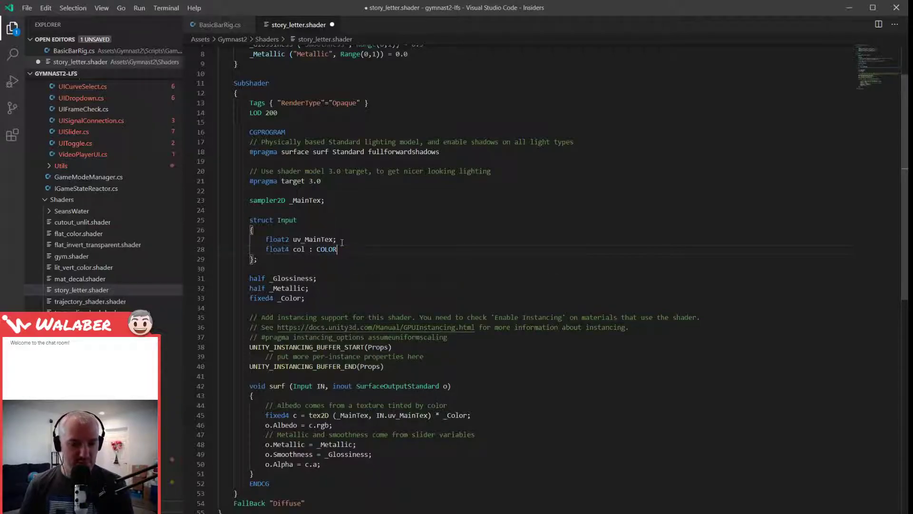
key("ctrl+s")
key("Down")
Step: Delete the fixed4 _Color declaration below half _Metallic and place the text cursor after the sampler2D _MainTex declaration
scroll(315, 275, "down", 1)
left_click(314, 266)
key("shift+Home")
key("BackSpace")
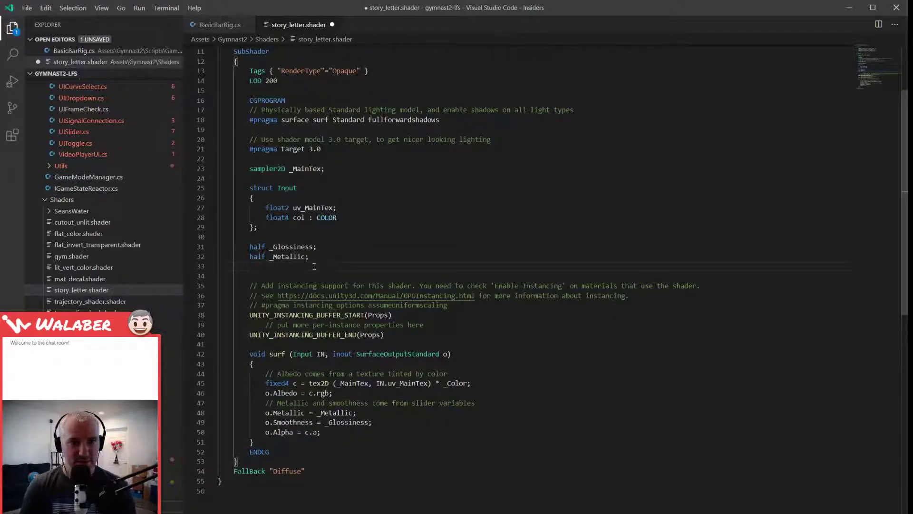
left_click(336, 170)
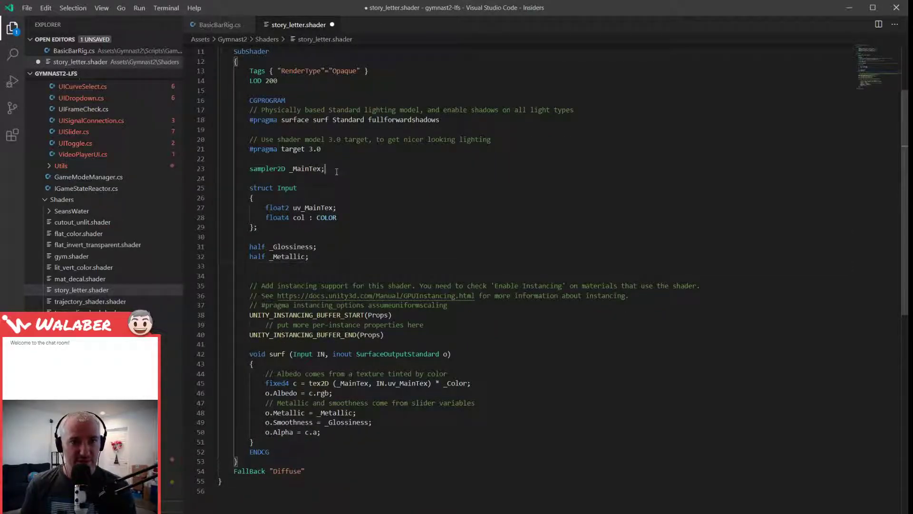
Step: Declare sampler2D _ContentTex; below the sampler2D _MainTex declaration and save the shader
key("Return")
type("sampler2D _")
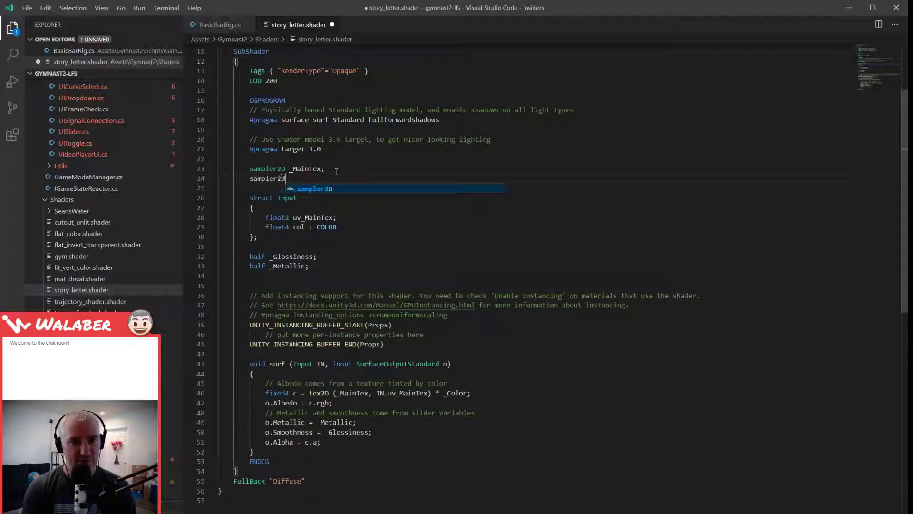
scroll(388, 144, "up", 2)
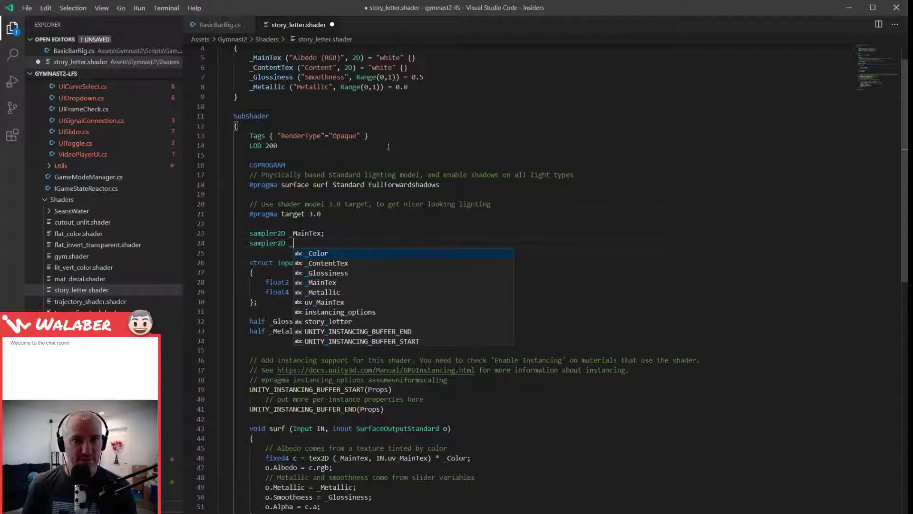
type("ContentTex;")
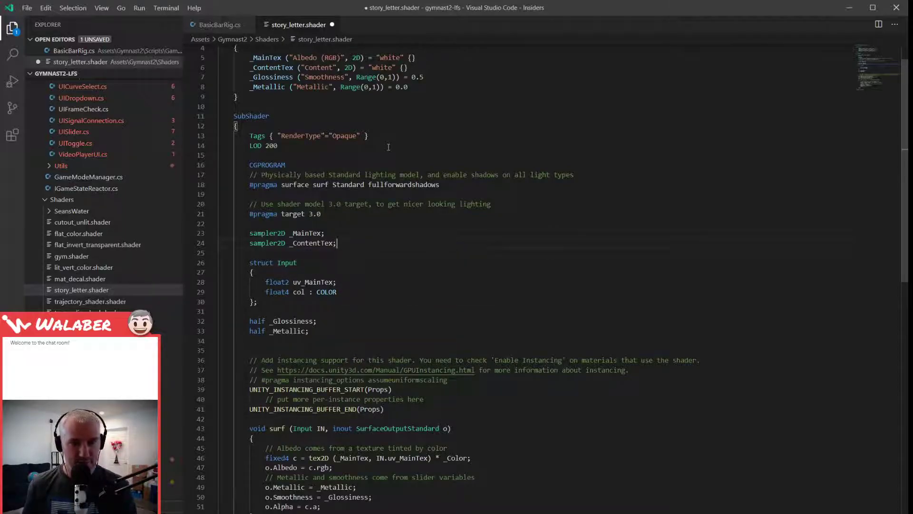
key("ctrl+s")
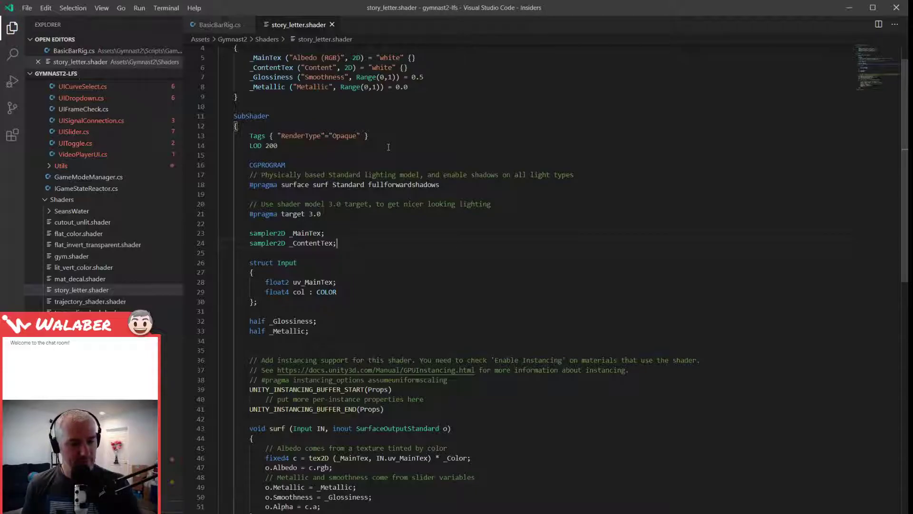
Step: Remove the _Color multiplication from the _MainTex sampling line in the surf function
scroll(347, 235, "down", 7)
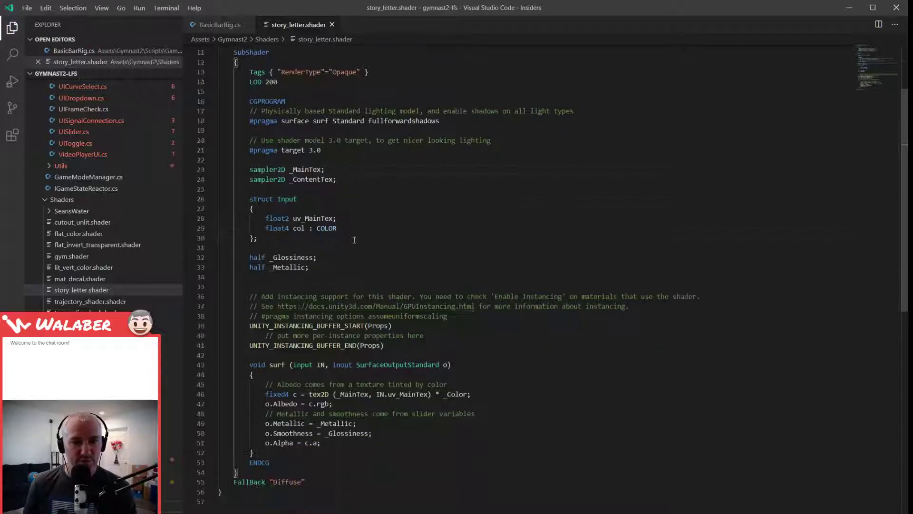
left_click(494, 268)
key("Left")
key("BackSpace")
key("BackSpace")
key("BackSpace")
key("BackSpace")
key("BackSpace")
key("BackSpace")
key("BackSpace")
key("BackSpace")
key("BackSpace")
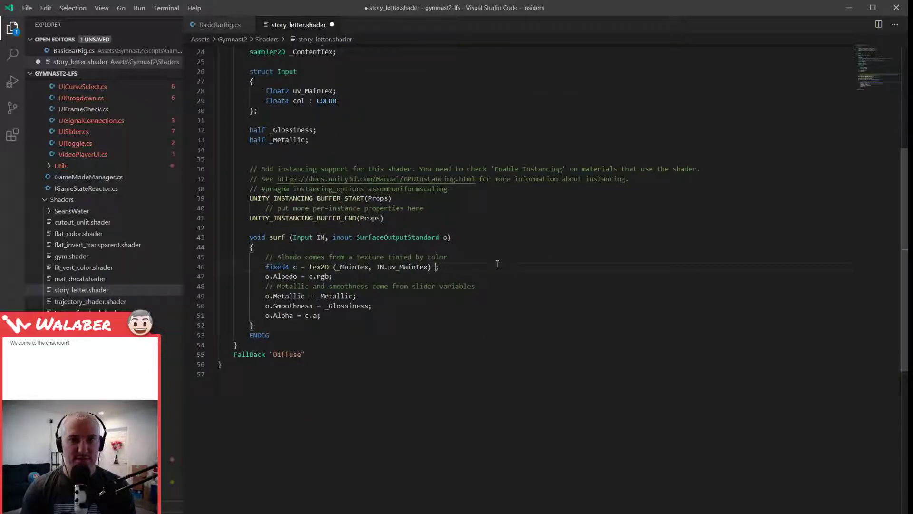
Step: Duplicate the fixed4 c = tex2D (_MainTex, IN.uv_MainTex); line directly below itself in surf
key("End")
key("shift+Home")
key("ctrl+c")
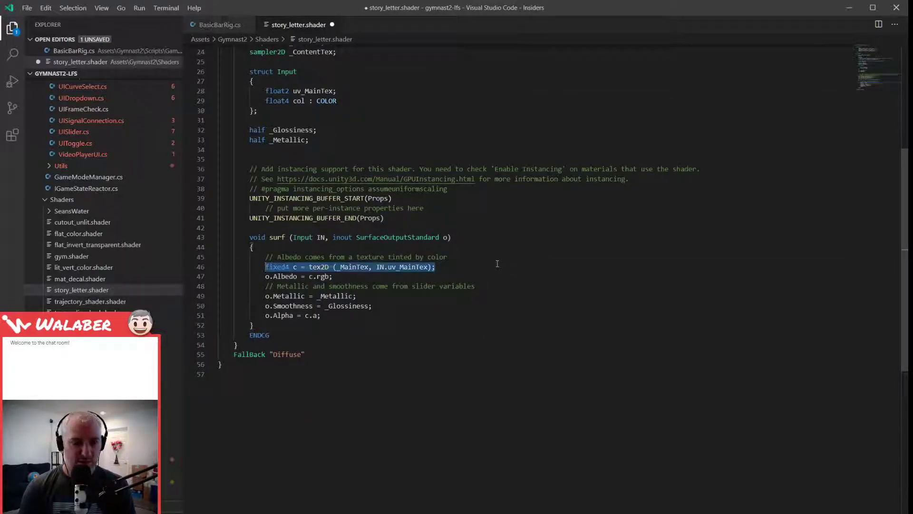
key("End")
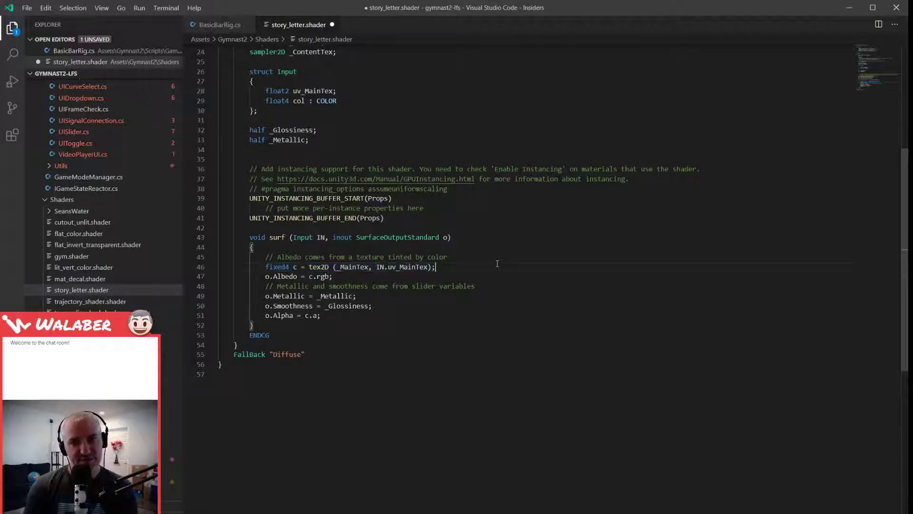
key("Return")
type("fixed4")
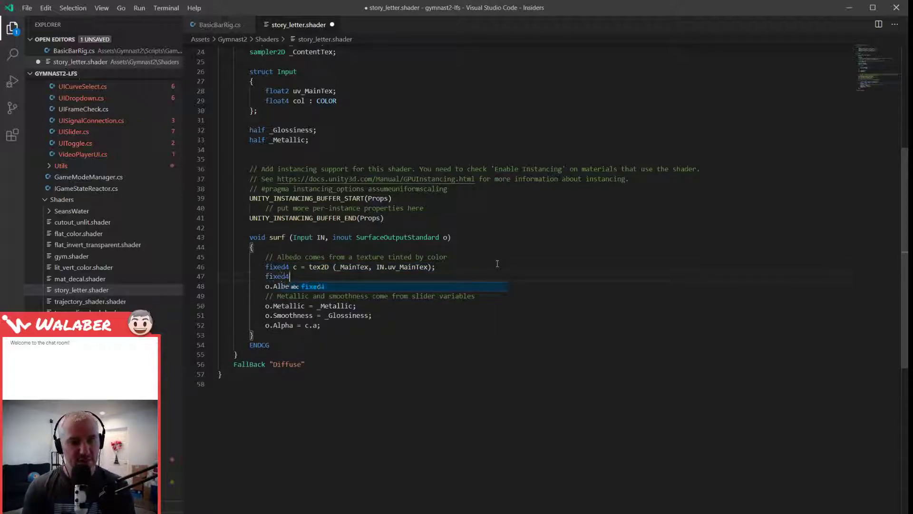
key("BackSpace")
key("BackSpace")
key("BackSpace")
key("BackSpace")
key("BackSpace")
key("ctrl+v")
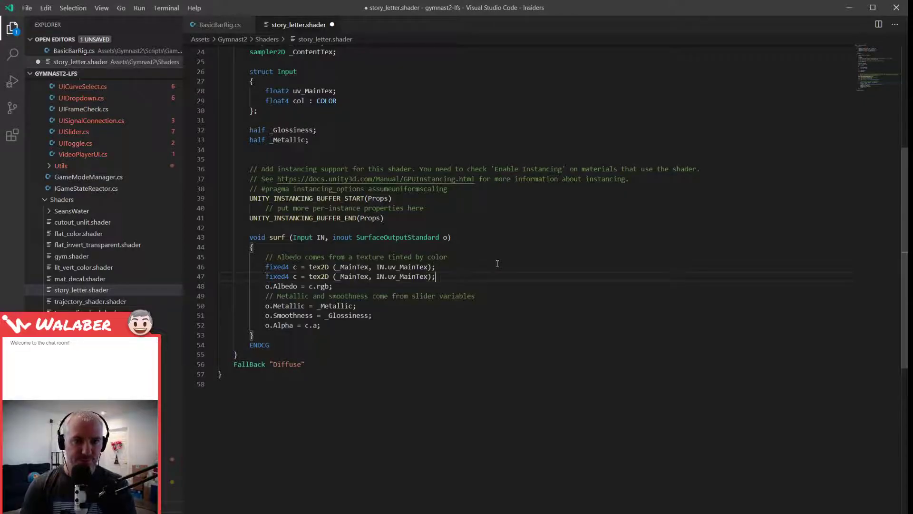
Step: Rename the two sampled color variables to diff and content, and make content sample _ContentTex
double_click(295, 267)
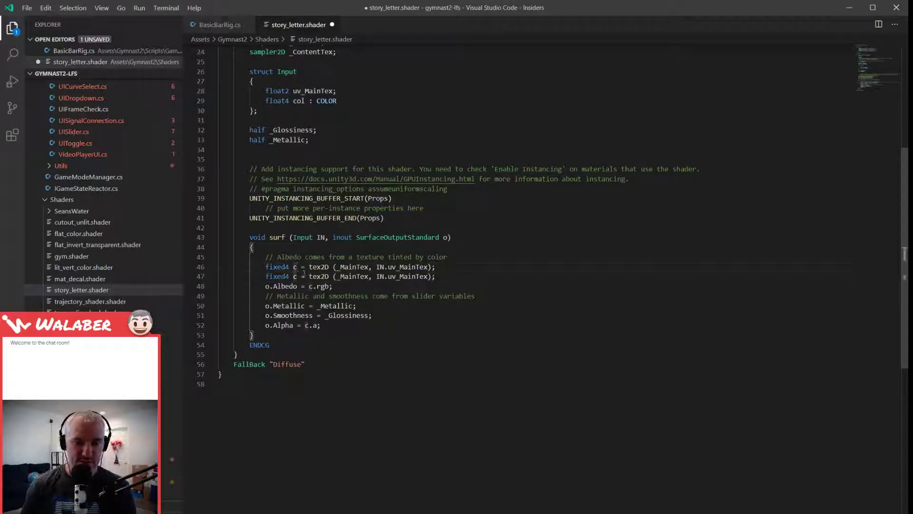
type("diff")
left_click(299, 277)
type("ontent")
key("Escape")
key("Up")
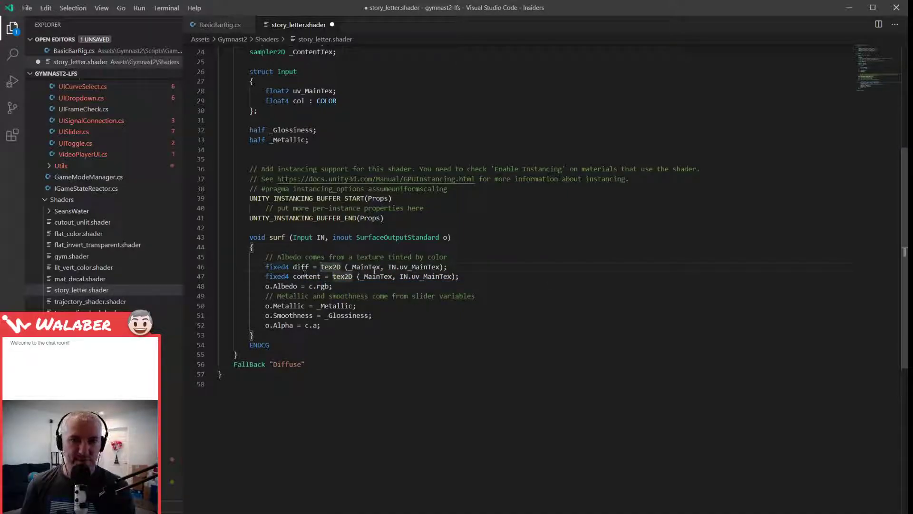
double_click(374, 276)
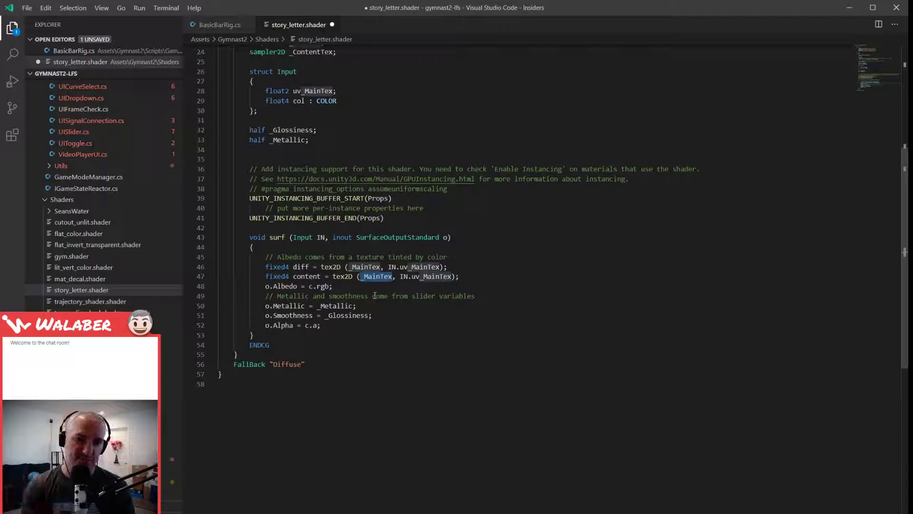
type("_ContentTex")
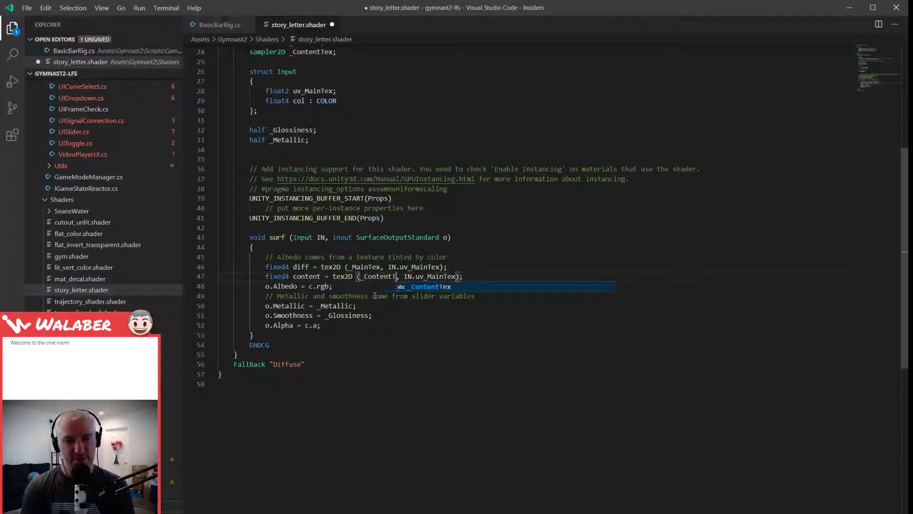
Step: Add float content_a = IN.col.r; below the texture samples, separated from them by a blank line
left_click(485, 276)
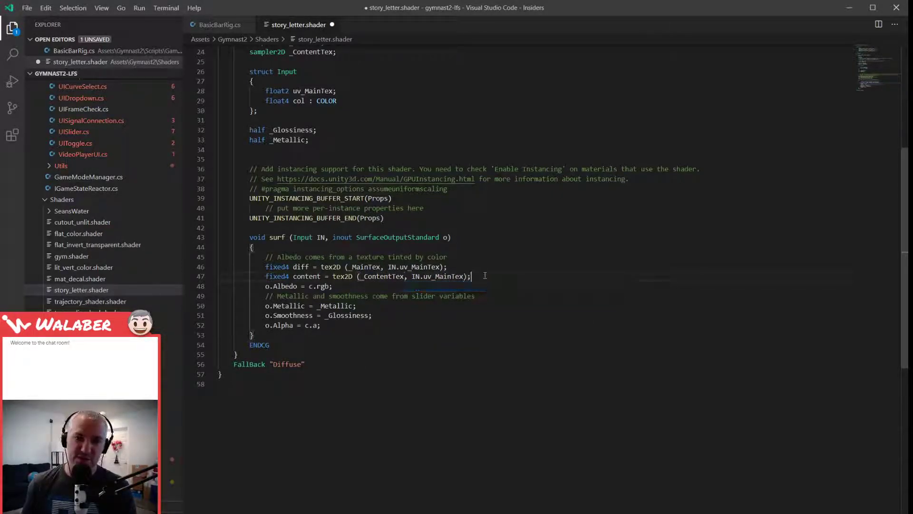
key("Return")
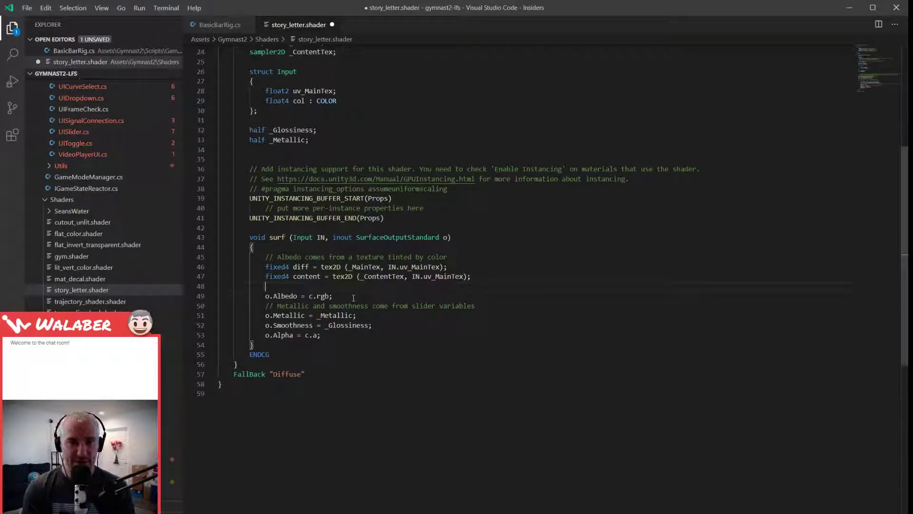
key("Return")
type("float content_a = ")
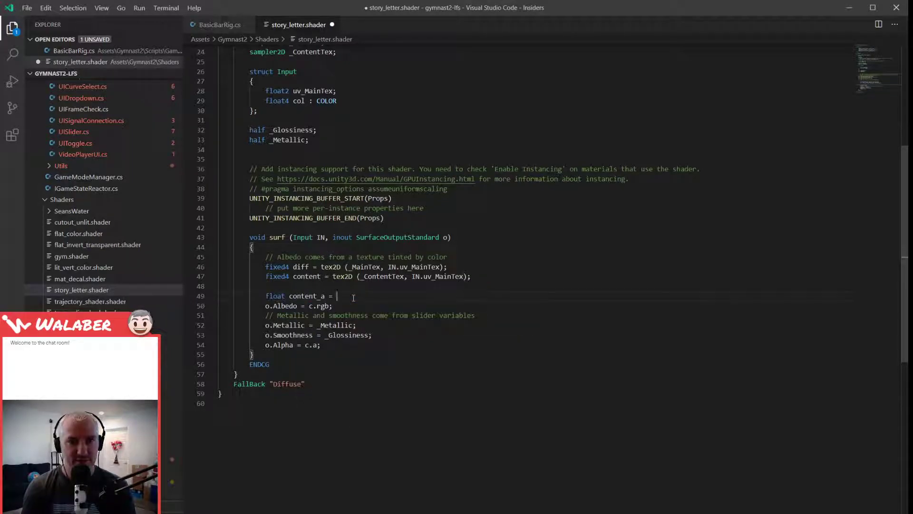
type("IN.col.")
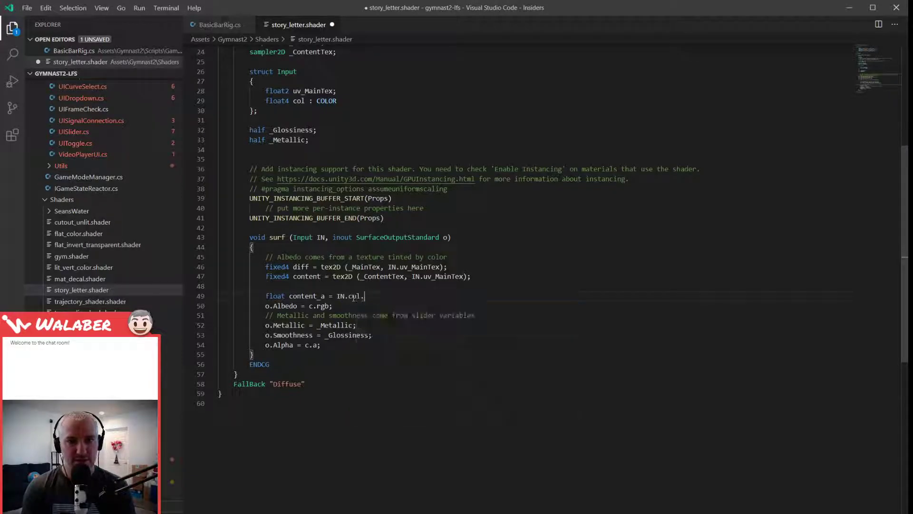
type("r;")
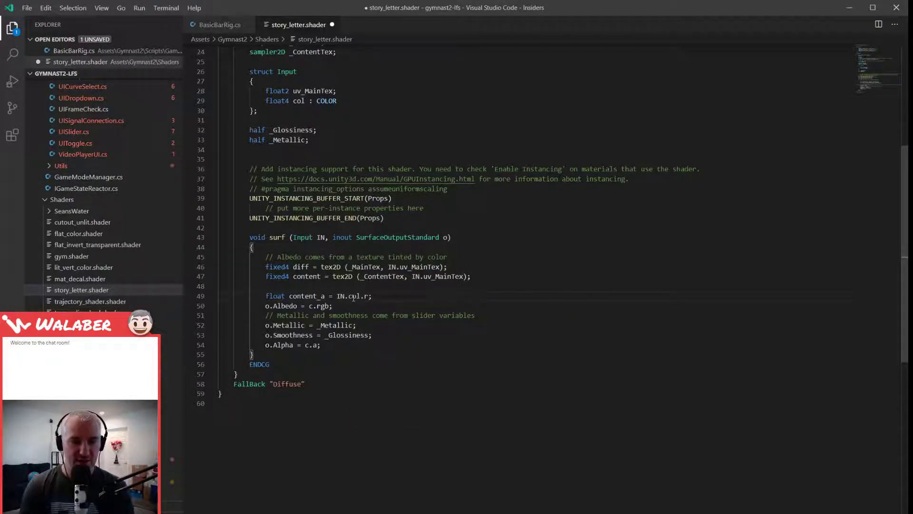
Step: Insert a blank line above and below the o.Albedo assignment
key("Return")
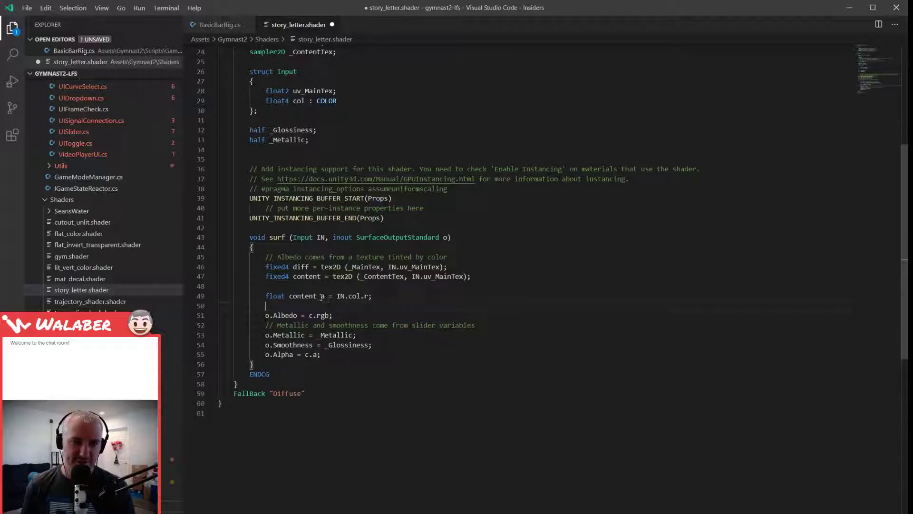
left_click_drag(308, 315, 339, 315)
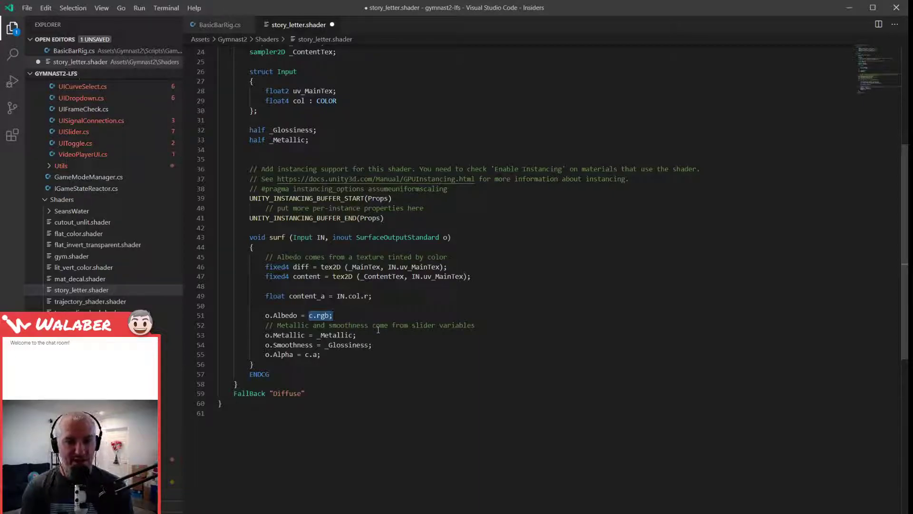
key("End")
key("Return")
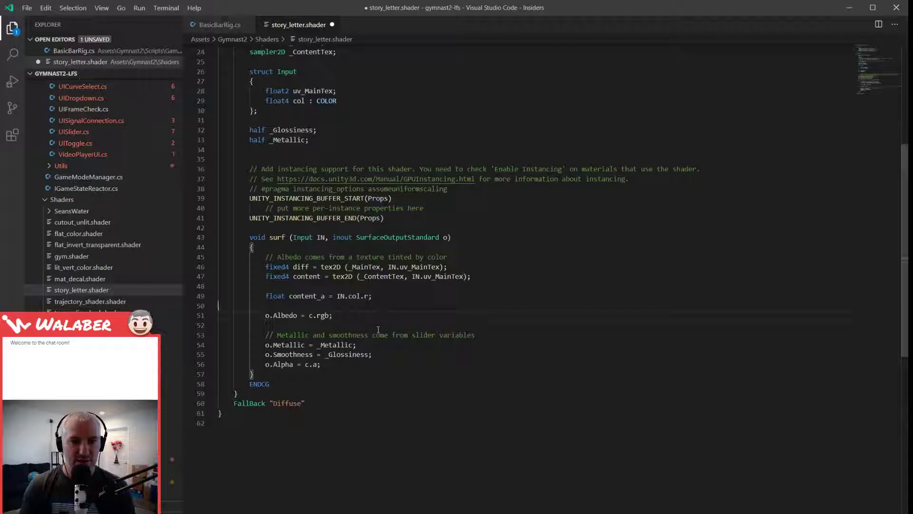
key("Return")
key("Up")
type("fixed4")
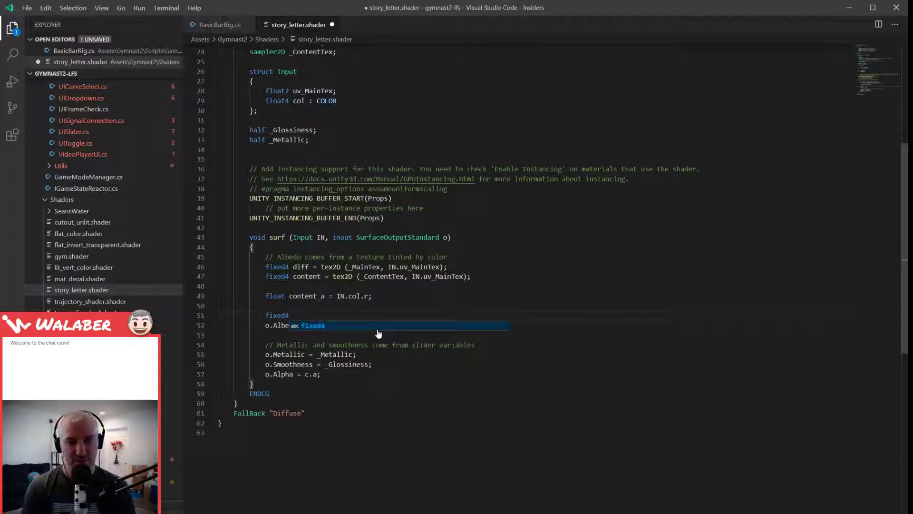
key("shift+Home")
key("shift+Home")
key("Delete")
key("Delete")
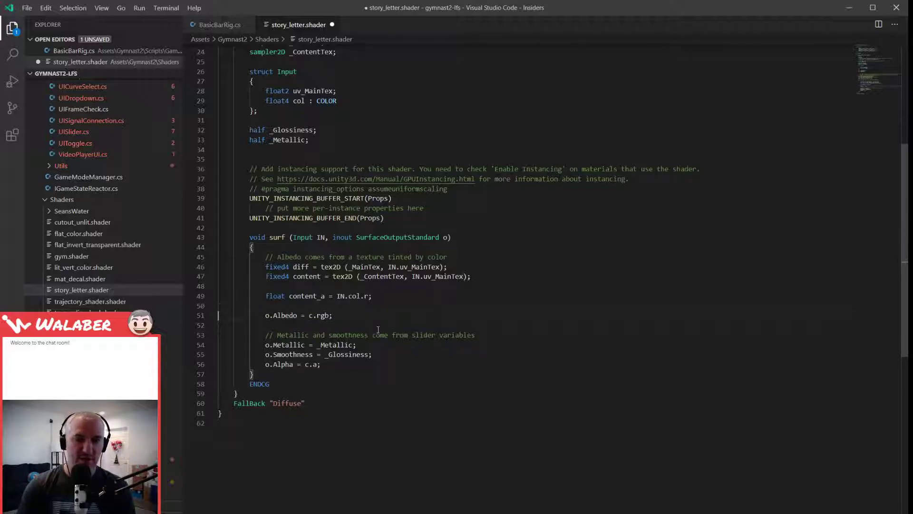
Step: Replace the value assigned to o.Albedo with (content * content_a) + (diff * (1.0 - content_a));
key("BackSpace")
key("BackSpace")
key("BackSpace")
key("BackSpace")
key("BackSpace")
key("BackSpace")
type("(content * con")
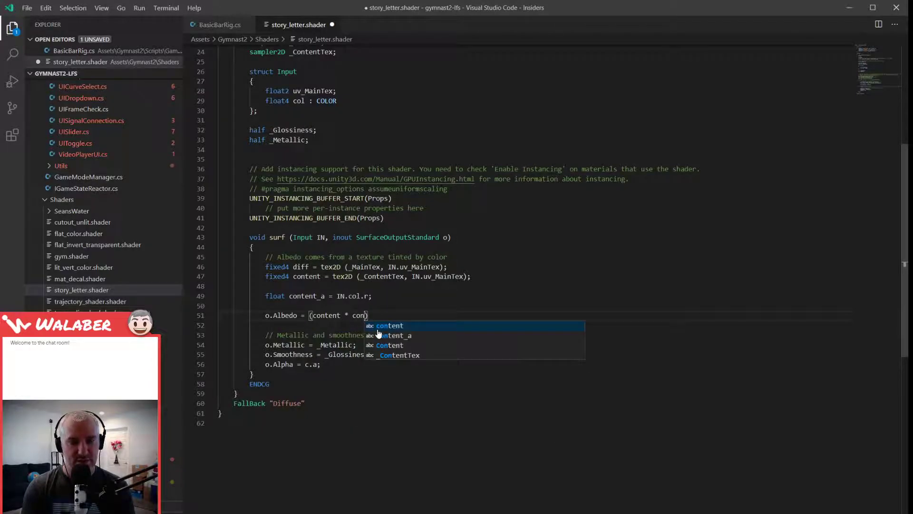
left_click(379, 335)
type(") + ")
type("(diff ")
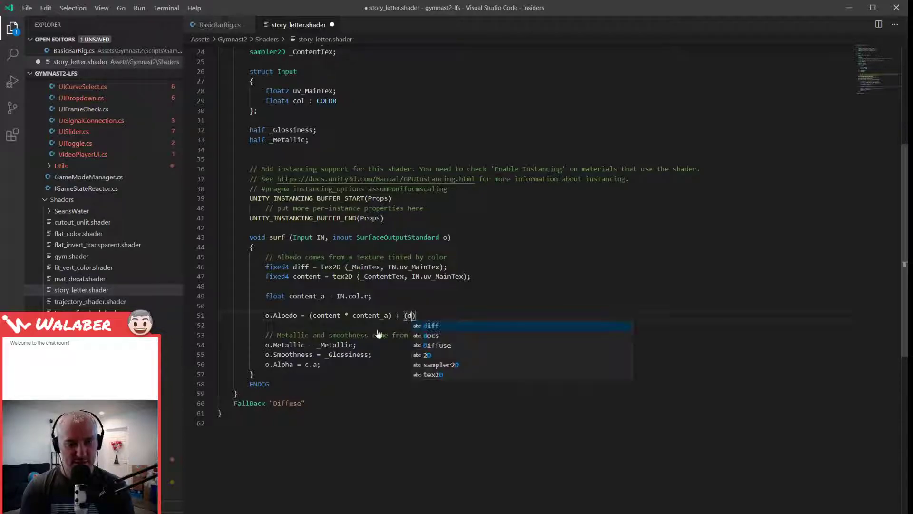
type("* (1")
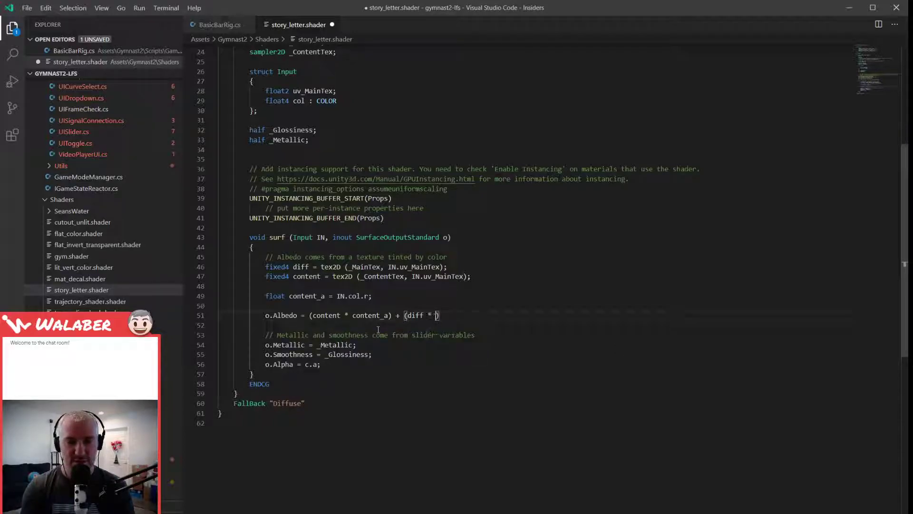
type(".0 - conte")
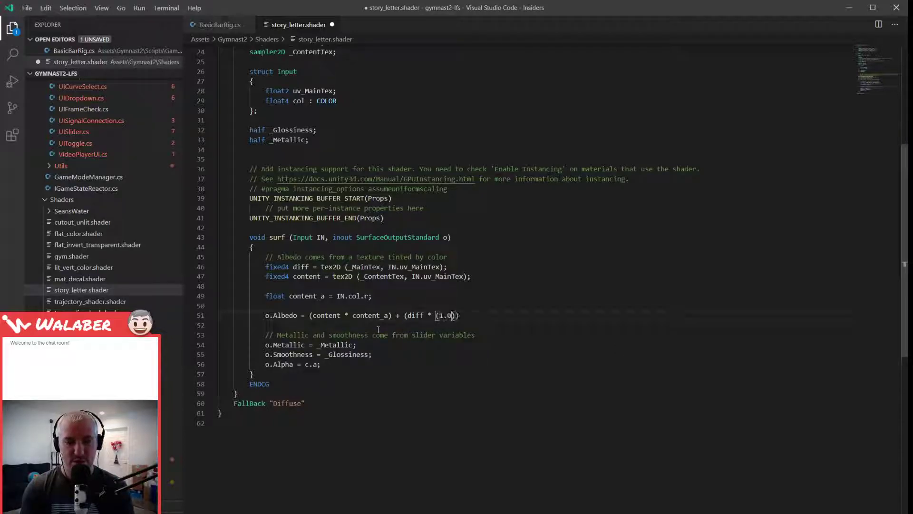
type("nt")
key("Tab")
type("));")
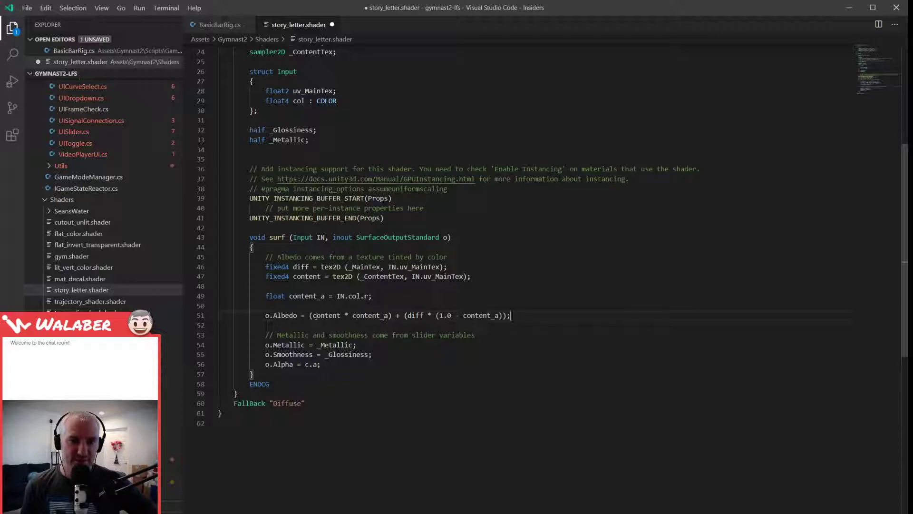
left_click_drag(310, 316, 508, 316)
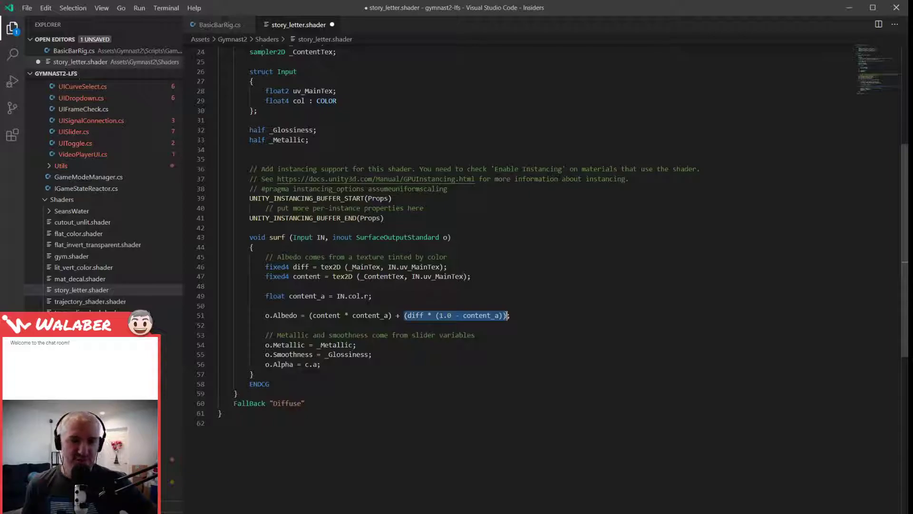
double_click(357, 315)
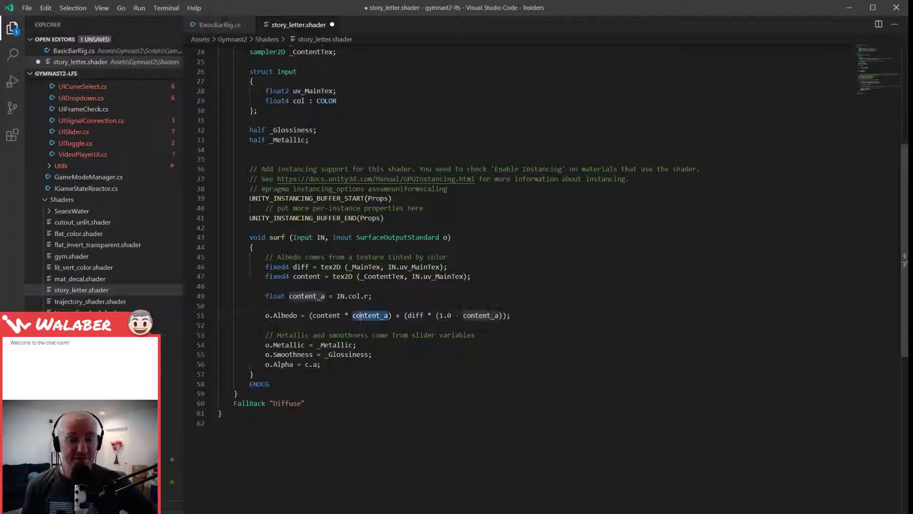
left_click_drag(310, 315, 510, 315)
left_click(516, 315)
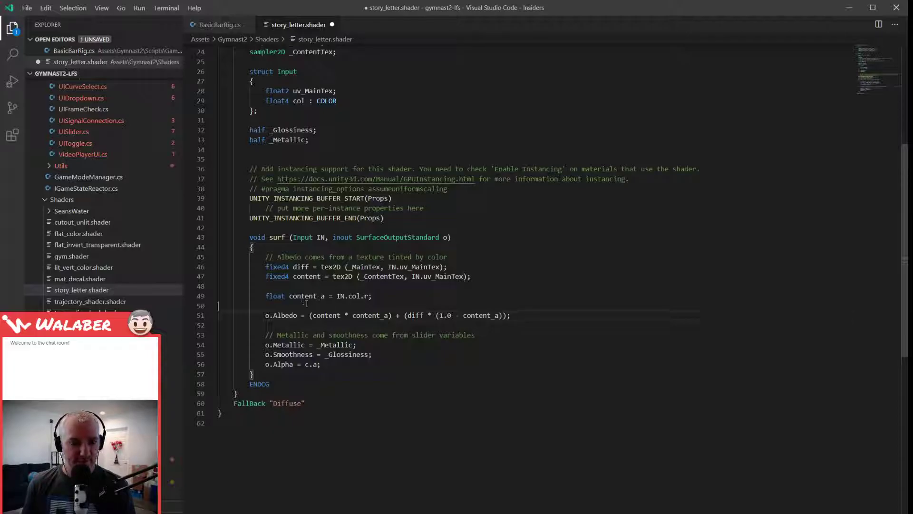
Step: Save the shader, check its compile errors in Unity, and return to the Input struct in Visual Studio Code
key("ctrl+s")
key("alt+Tab")
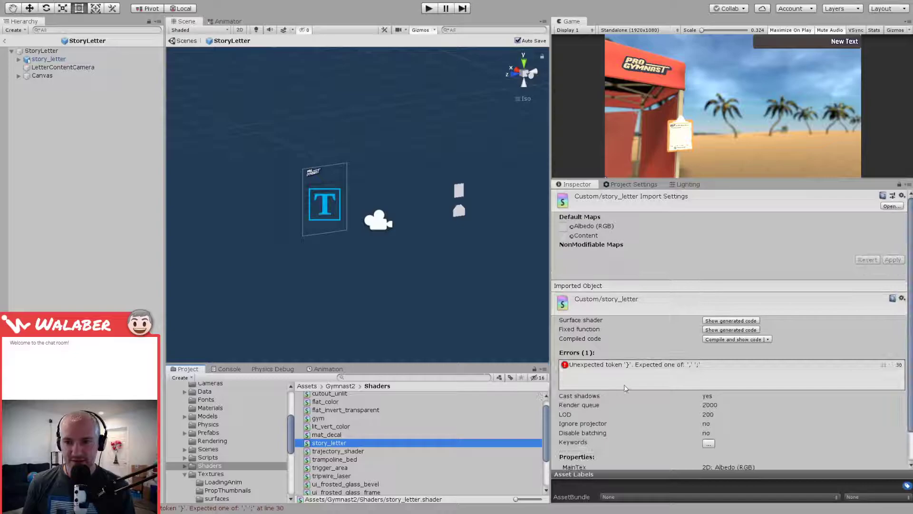
key("alt+Tab")
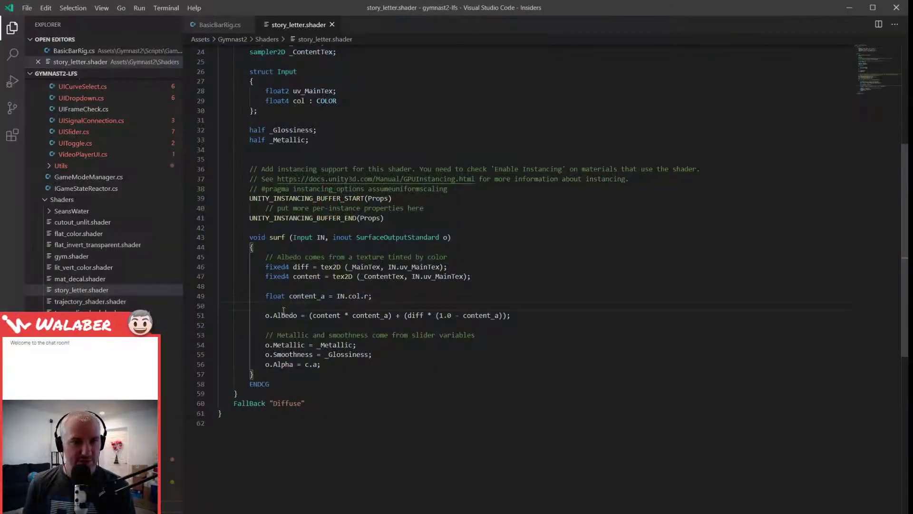
scroll(269, 146, "up", 1)
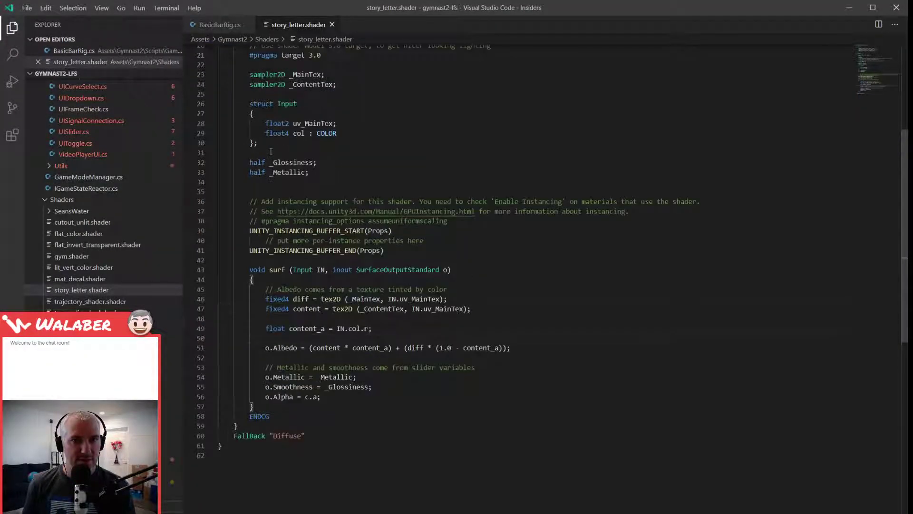
Step: End the float4 col : COLOR declaration in the Input struct with a semicolon, save the shader, and check its errors in Unity
left_click(292, 135)
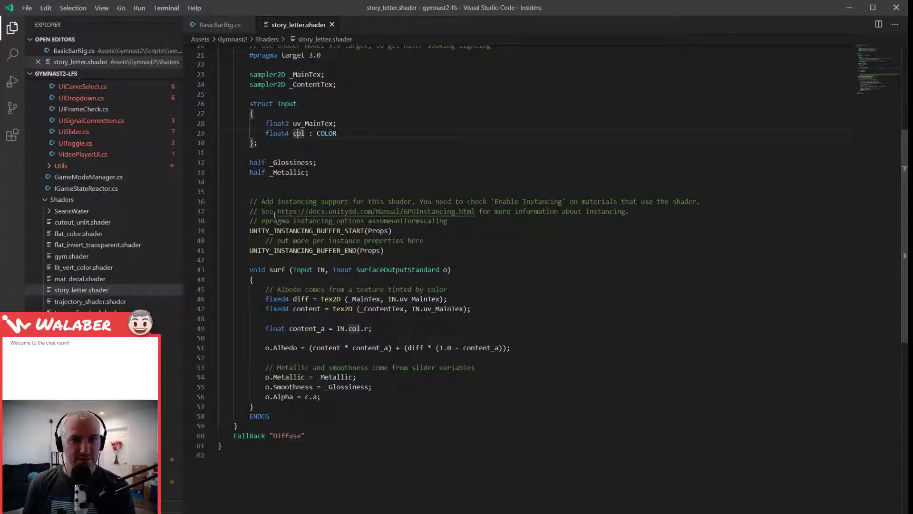
double_click(333, 134)
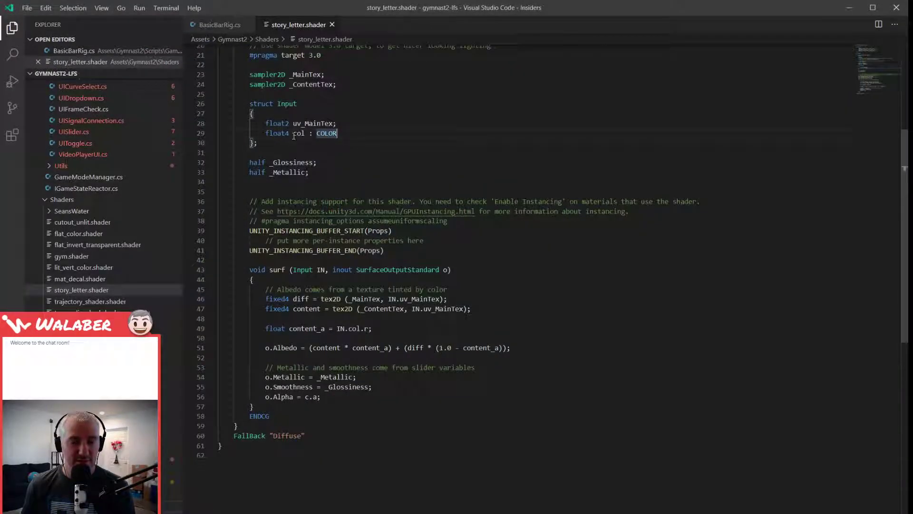
type(";")
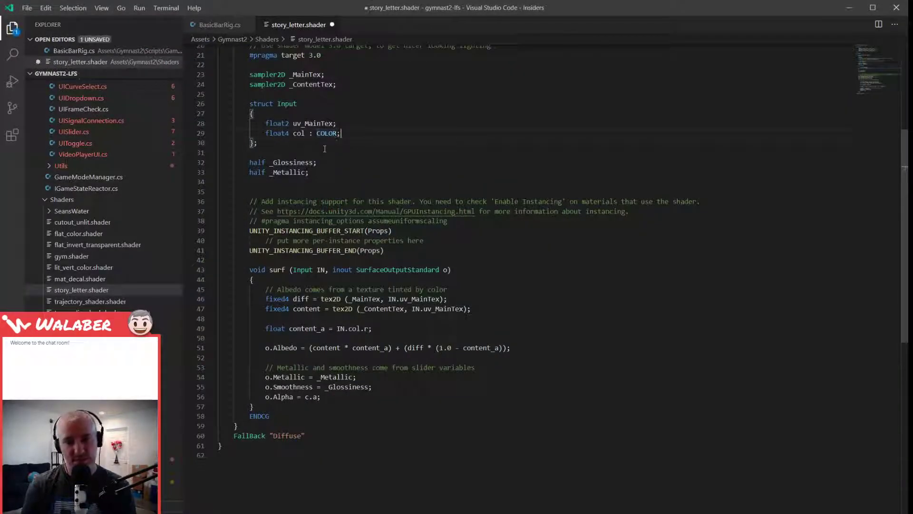
key("ctrl+s")
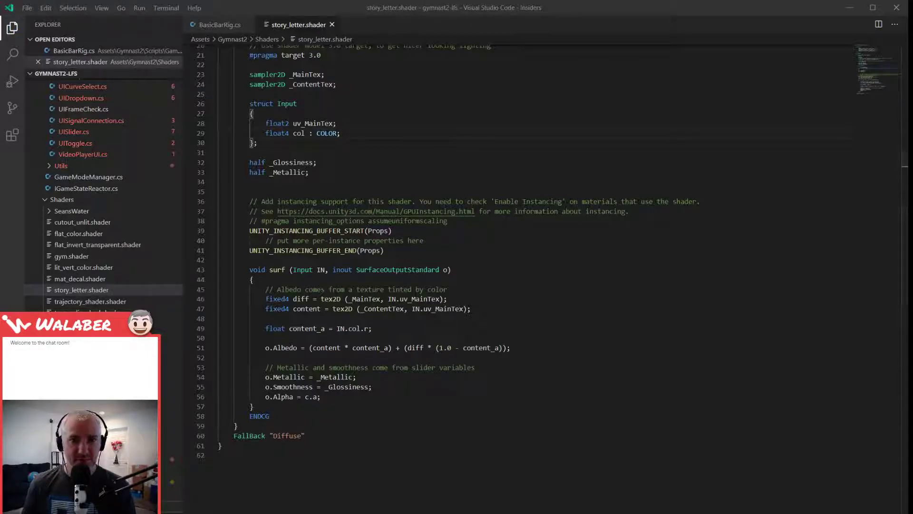
key("alt+Tab")
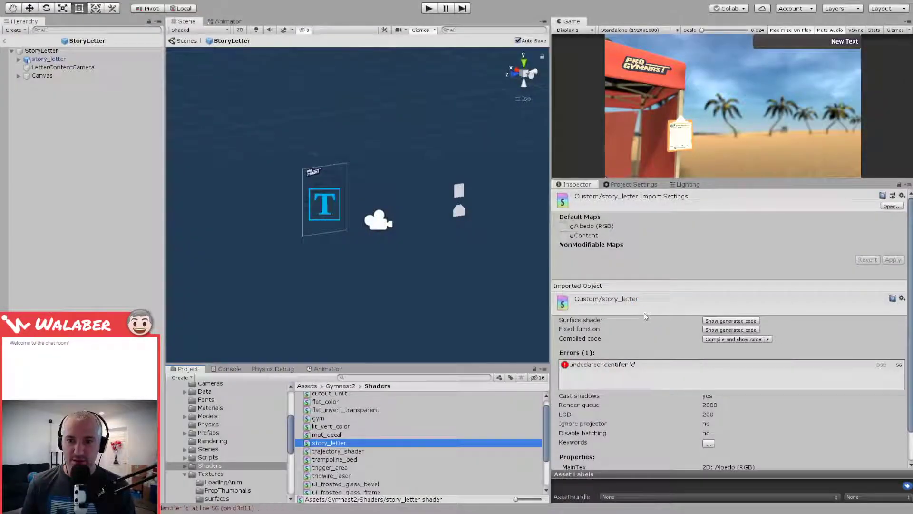
Step: In Visual Studio Code, change the o.Alpha assignment to diff.a, and switch back to Unity to recompile the shader
key("alt+Tab")
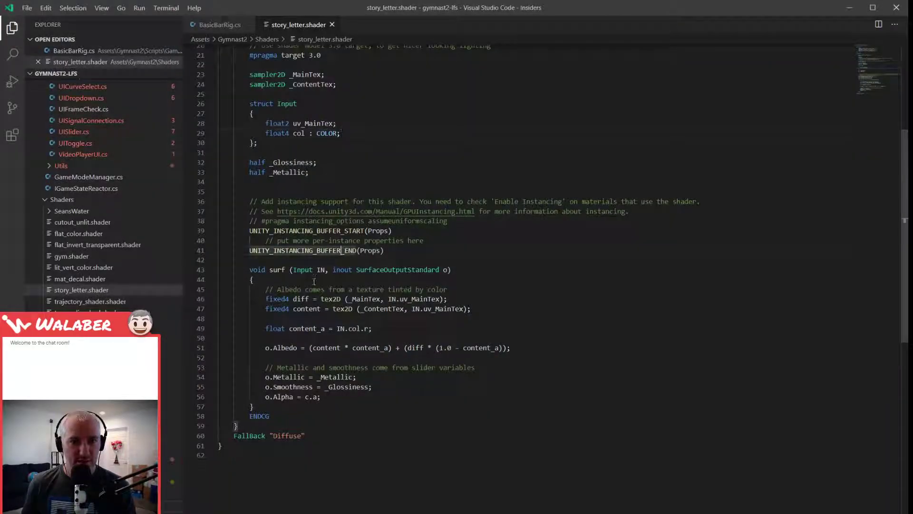
scroll(316, 292, "down", 1)
left_click(307, 365)
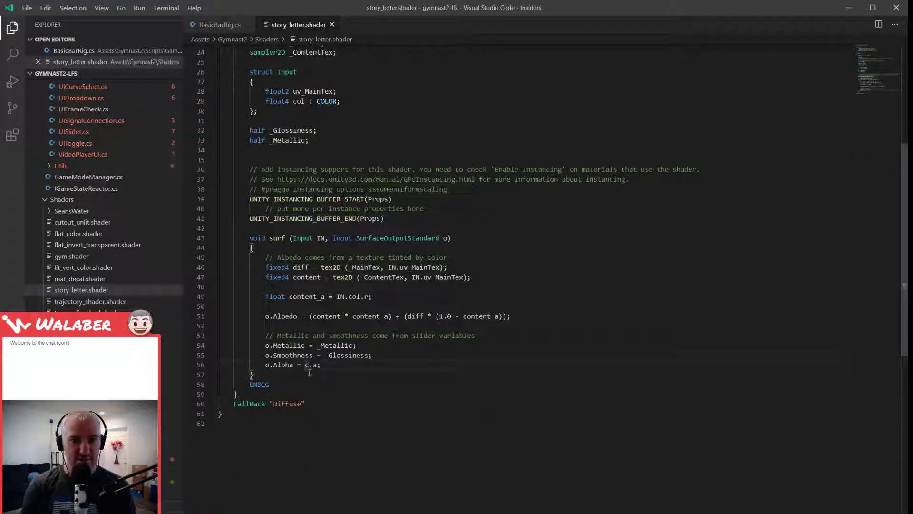
key("BackSpace")
type("diff")
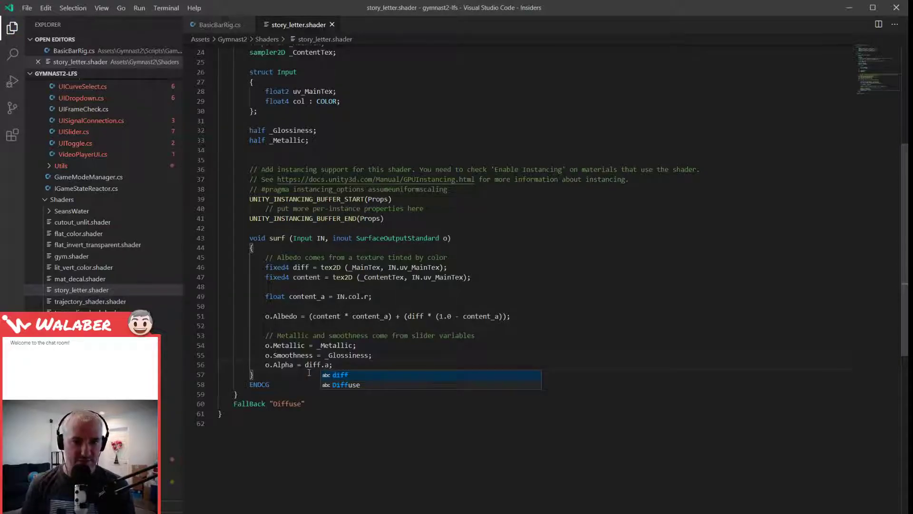
key("alt+Tab")
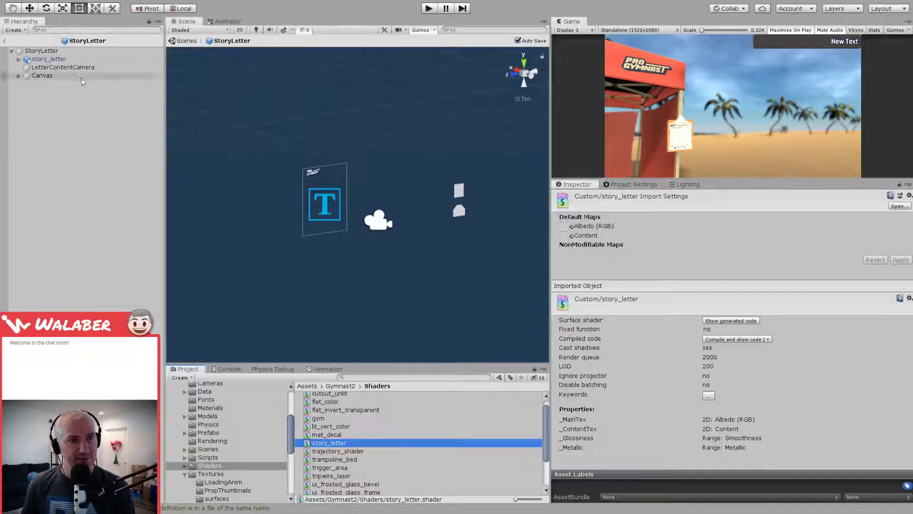
Step: Search the project for story, select the story_letter material, and assign it the Custom/story_letter shader
left_click(438, 376)
type("sr")
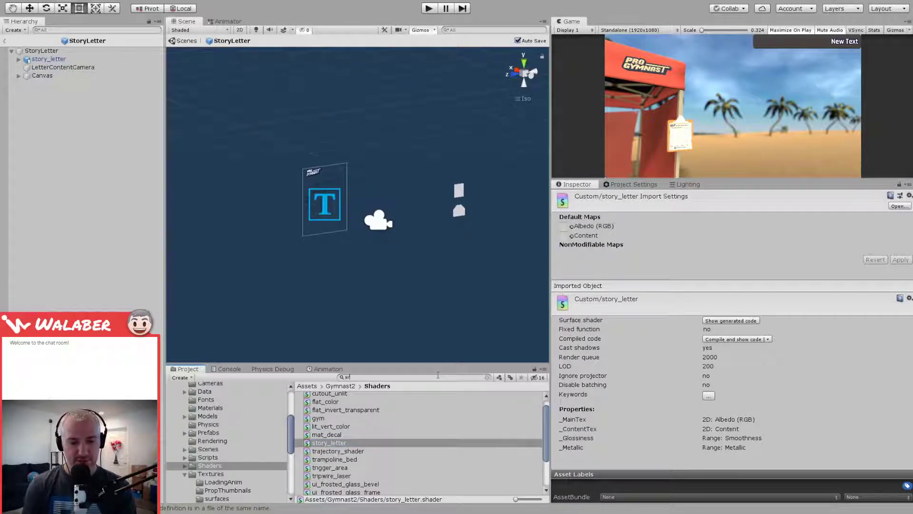
type("ory")
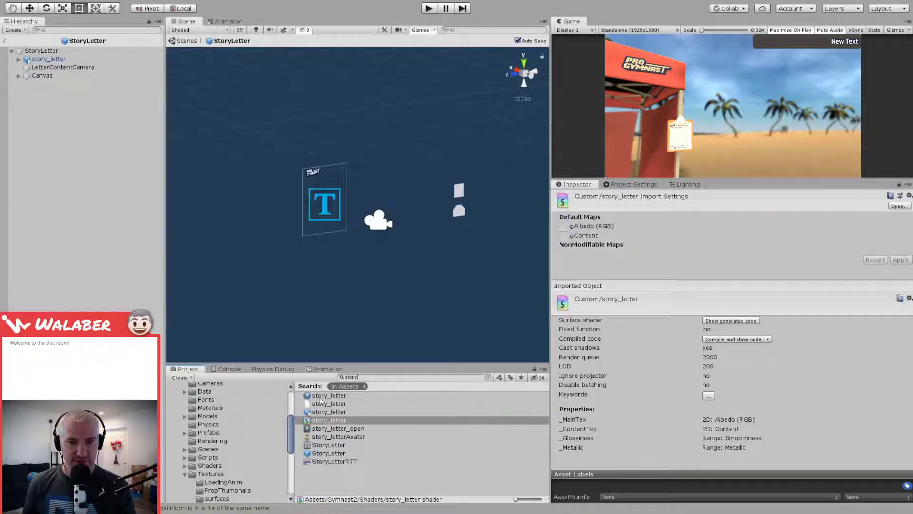
left_click(323, 397)
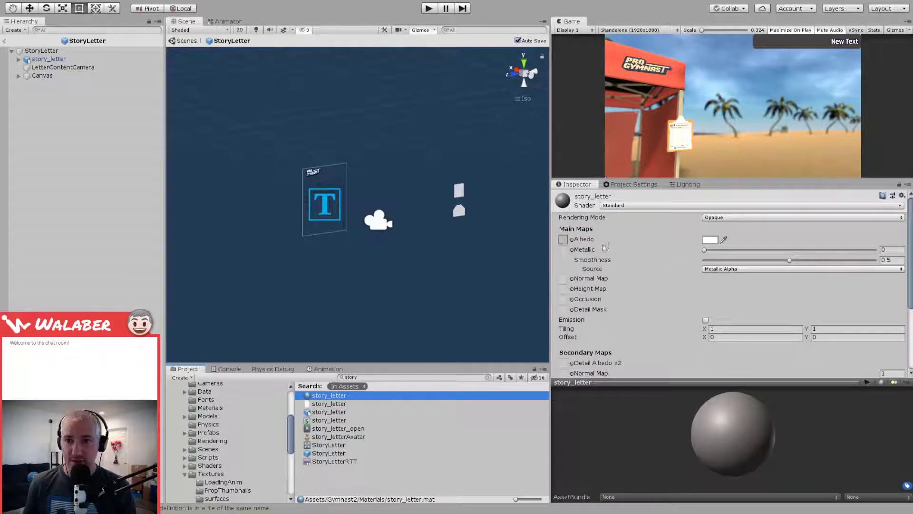
left_click(635, 205)
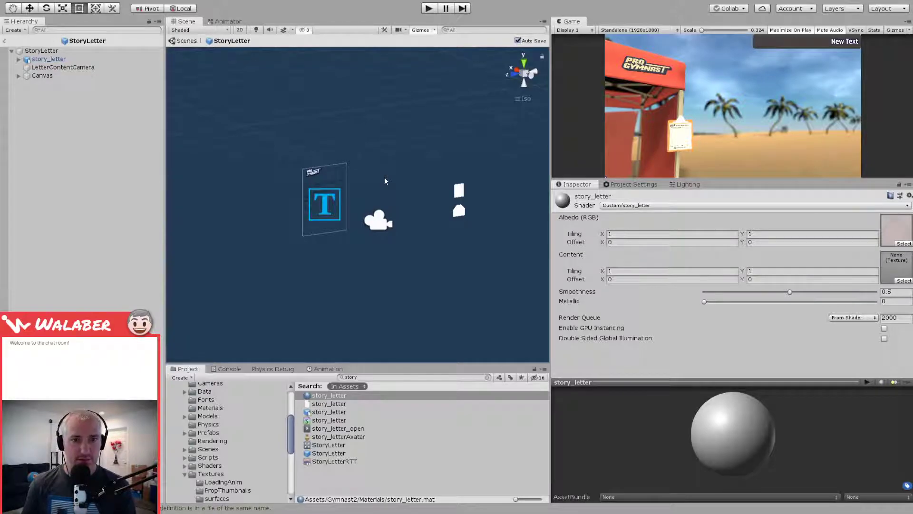
Step: Assign the StoryLetterRTT render texture as the material's Content, check the preview sphere, and lower Smoothness to 0.052
left_click_drag(742, 384, 742, 259)
left_click_drag(799, 354, 751, 358)
left_click_drag(732, 260, 731, 358)
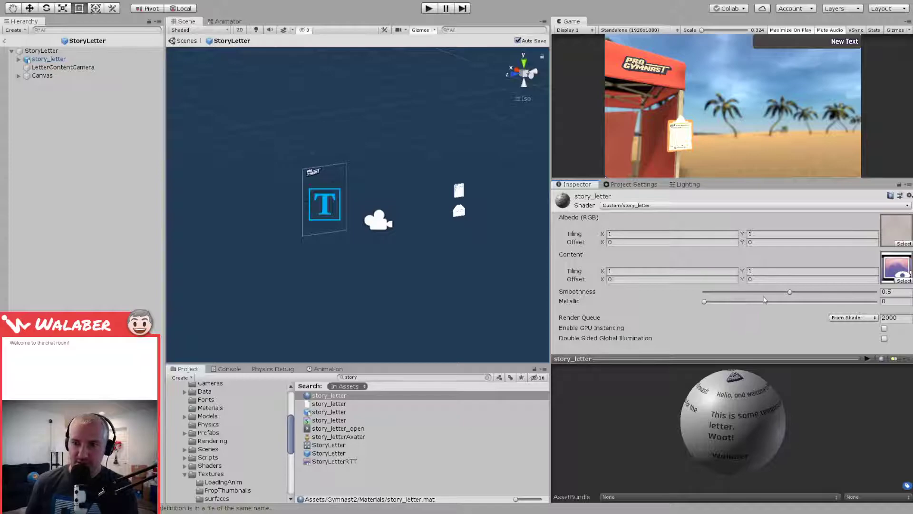
left_click_drag(791, 295, 718, 294)
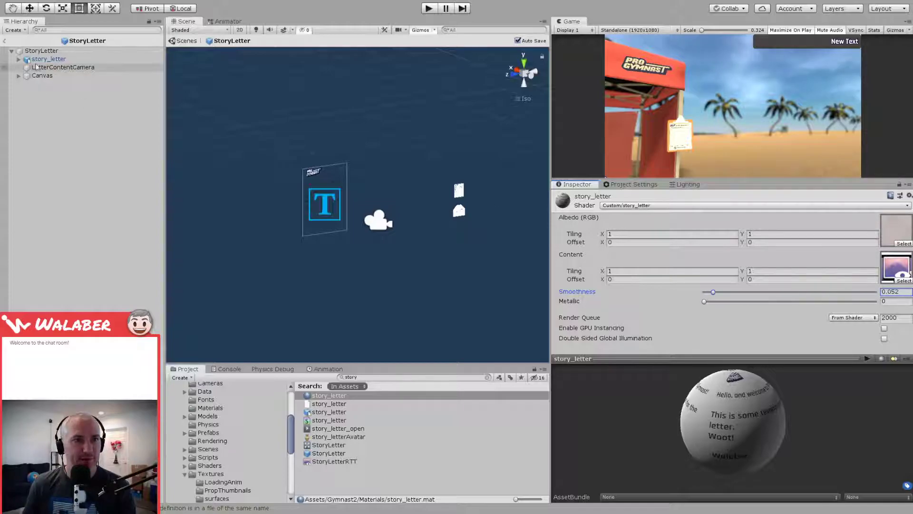
Step: Check the LetterContentCamera, expand the story_letter model, and examine the Envelope mesh and its bounds from several angles
left_click(52, 68)
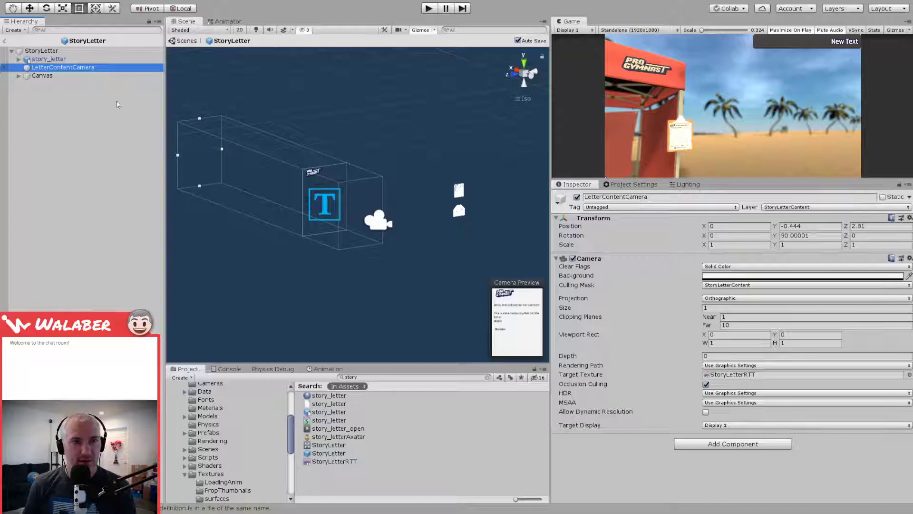
left_click(19, 59)
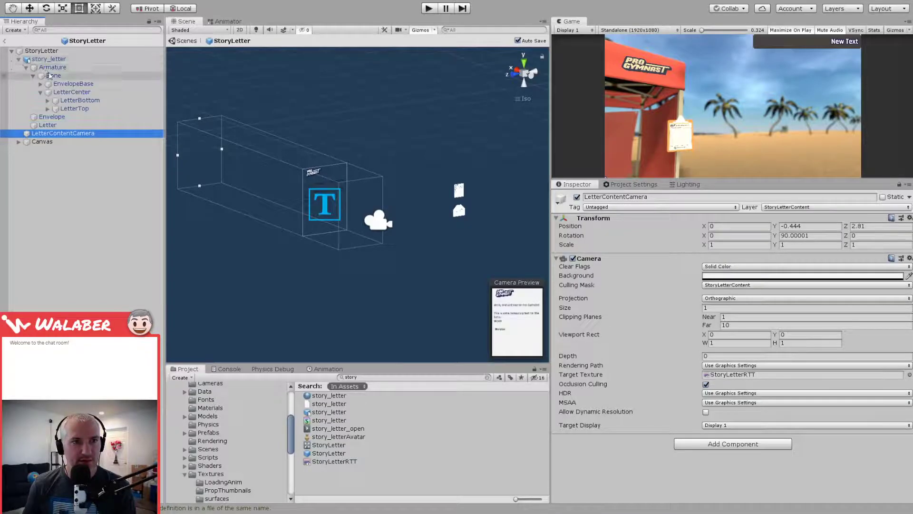
left_click(59, 117)
key("f")
left_click_drag(397, 218, 594, 285, "alt")
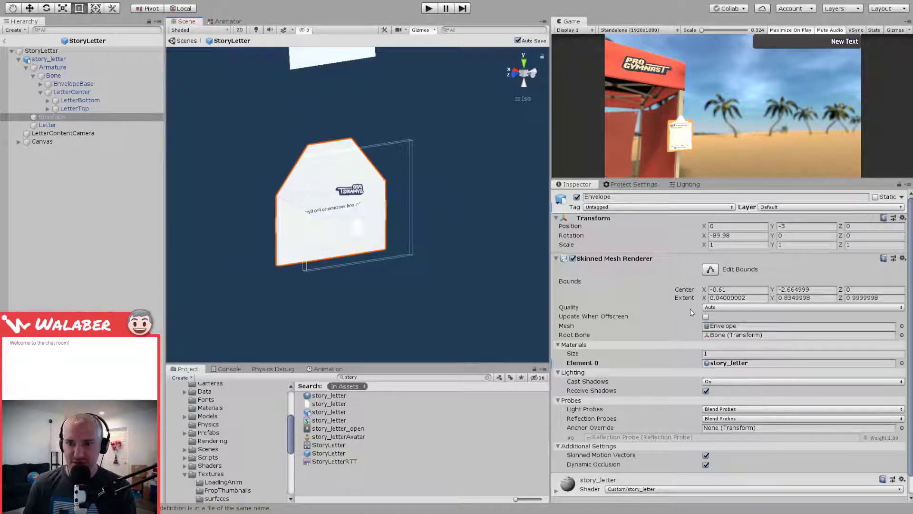
scroll(428, 248, "down", 5)
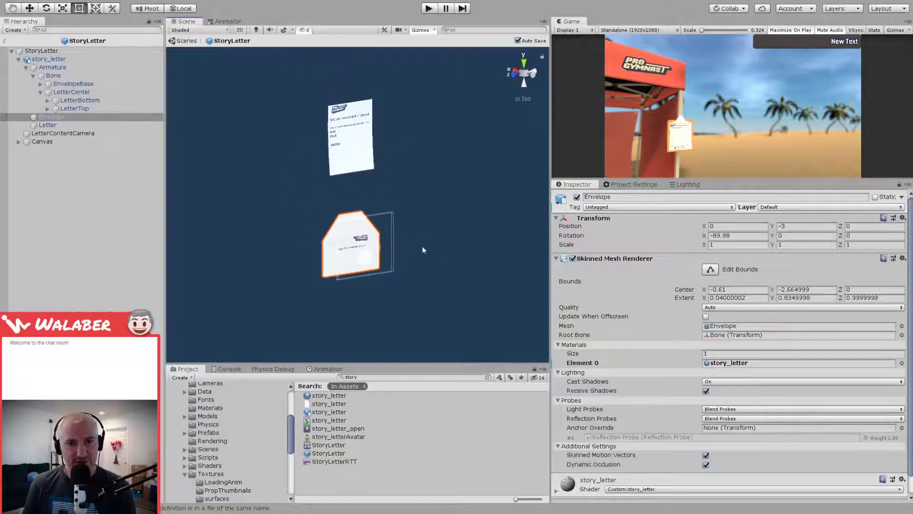
left_click_drag(353, 288, 493, 269, "alt")
middle_click_drag(313, 280, 496, 278, "alt")
key("f")
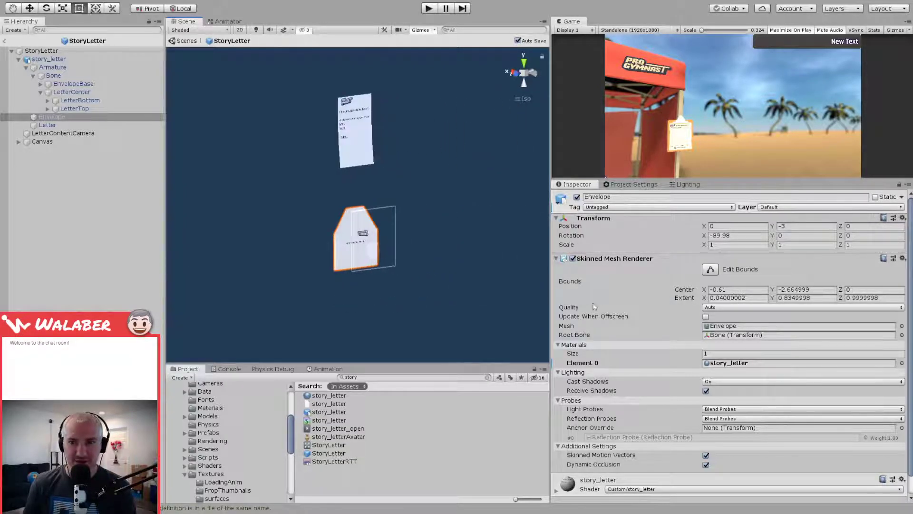
Step: Set the Extent of the Envelope's skinned mesh bounds to X 1, Y 2, Z 1
left_click(756, 297)
type("1")
key("Tab")
type("1")
key("Tab")
type("1")
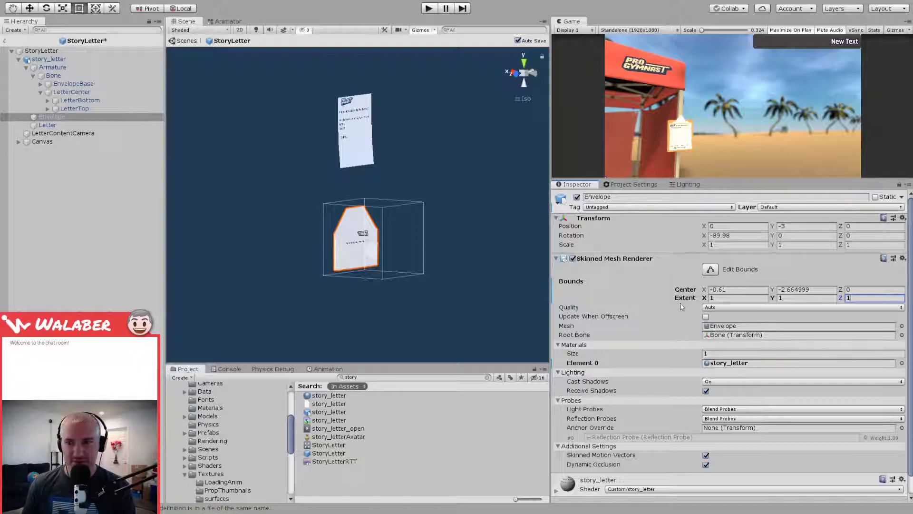
left_click(801, 297)
type("2")
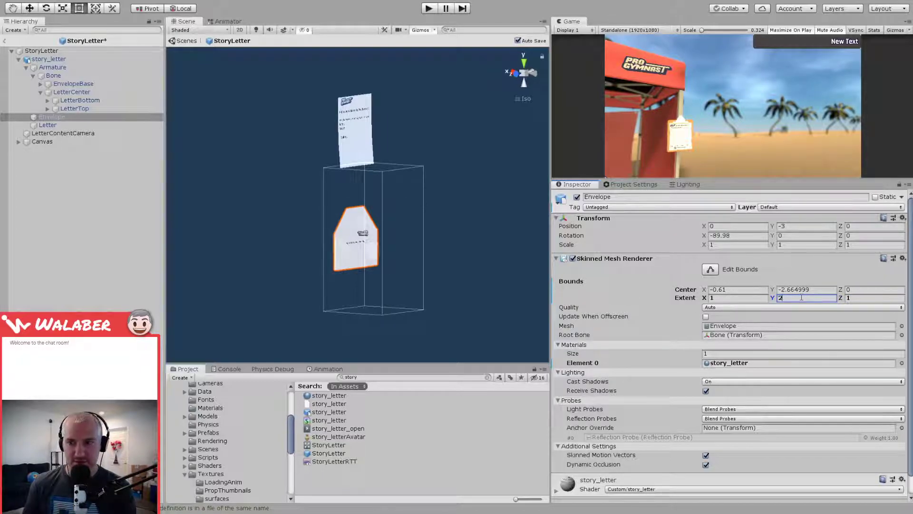
Step: Set the Envelope bounds' Center X and Y to 0 and its Extent Y to 4
left_click(764, 289)
type("0")
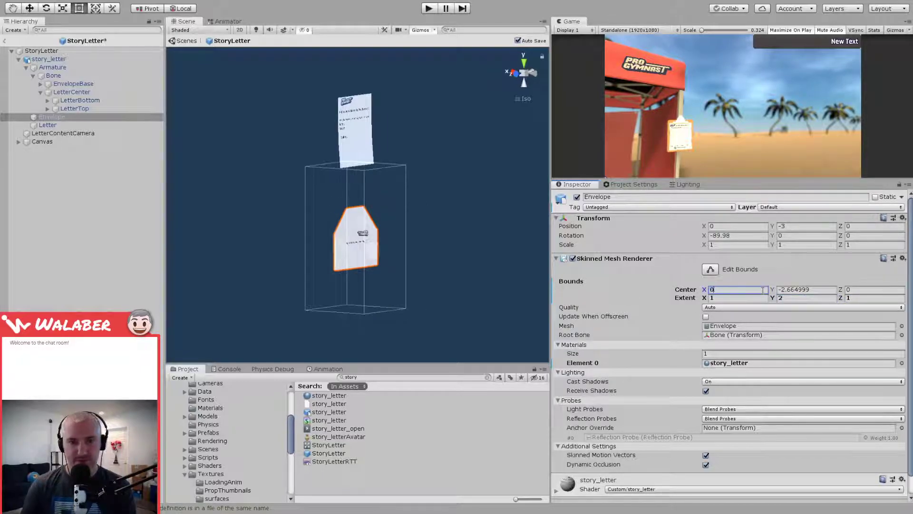
key("Tab")
type("1")
key("BackSpace")
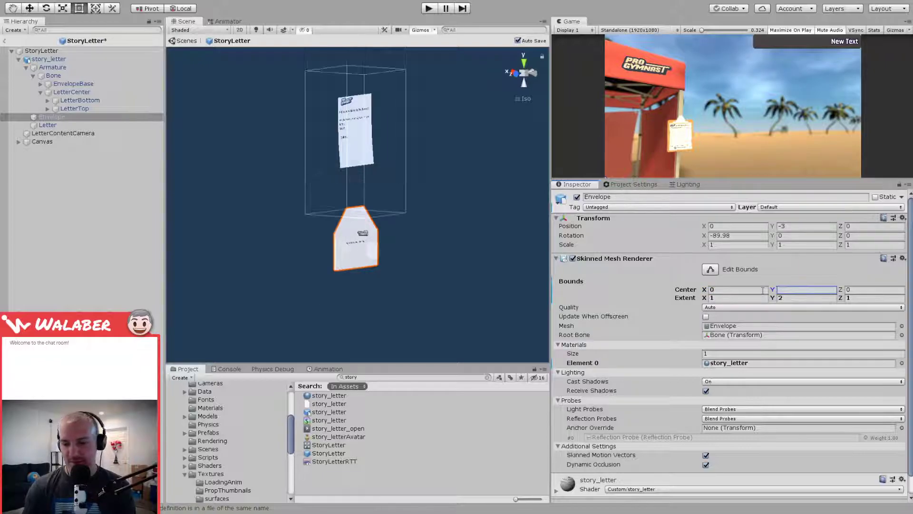
key("Tab")
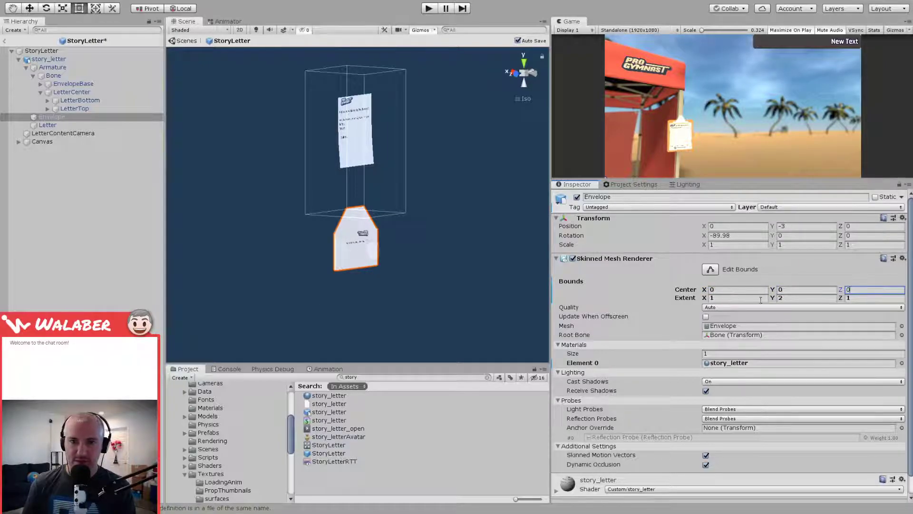
left_click(804, 299)
type("4")
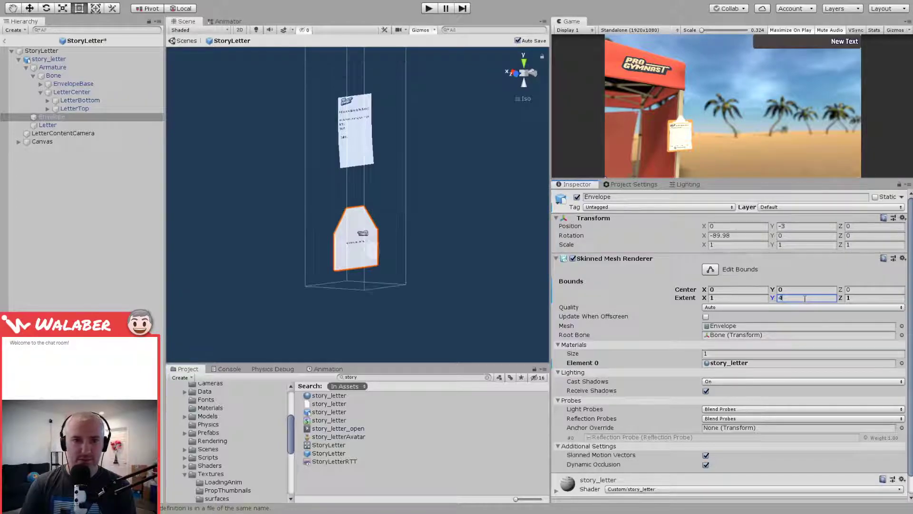
mouse_move(335, 196)
left_mouse_down("alt")
mouse_move(371, 198)
mouse_move(320, 199)
left_mouse_up("alt")
middle_click_drag(321, 198, 317, 232, "alt")
Step: Select the Letter mesh and set its bounds' Center X and Y to 0
left_click(61, 125)
left_click(726, 289)
type("0")
key("Tab")
type("0")
key("Tab")
Step: Set the Extent of the Letter's skinned mesh bounds to X 1, Y 4, Z 1
key("Tab")
type("0")
type("1")
key("Tab")
type("4")
key("Tab")
type("4")
key("BackSpace")
type("1")
Step: Examine the rendered logo and text on the front of the letter up close and from different angles
left_click_drag(412, 265, 274, 205, "alt")
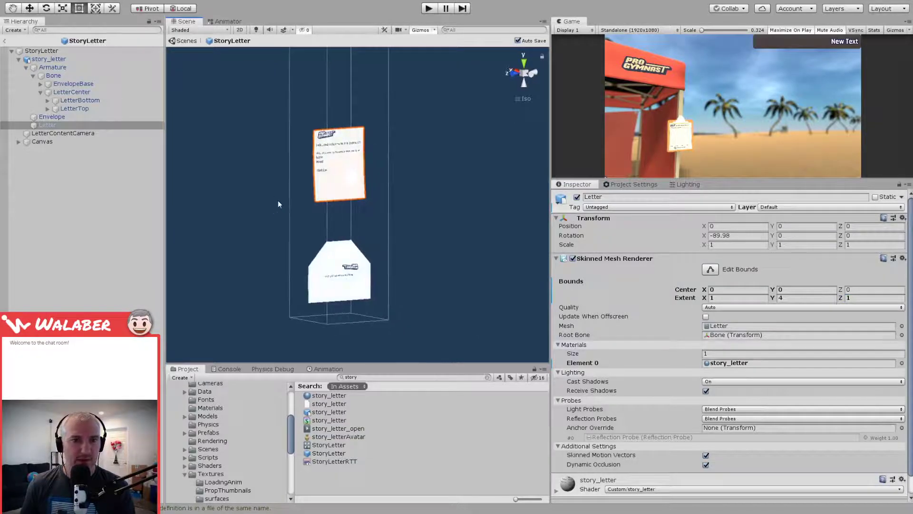
key("f")
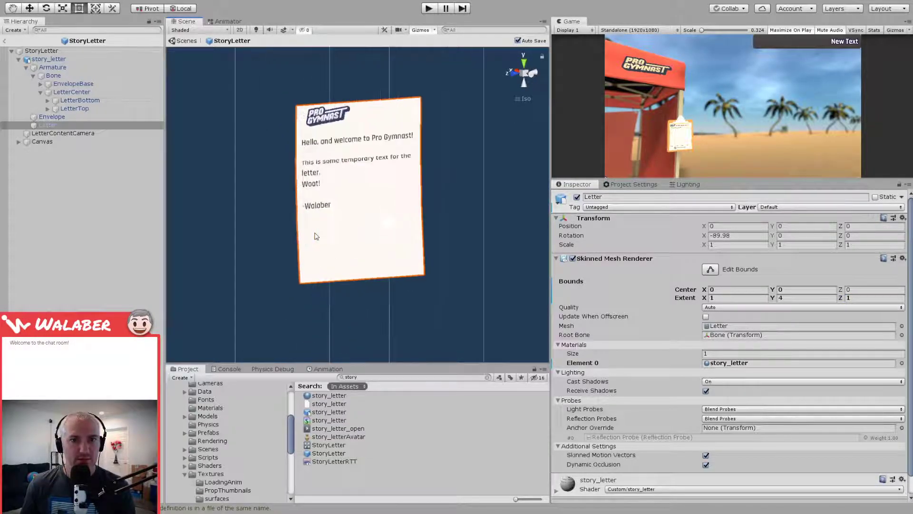
scroll(316, 206, "up", 3)
left_click_drag(291, 199, 360, 199, "alt")
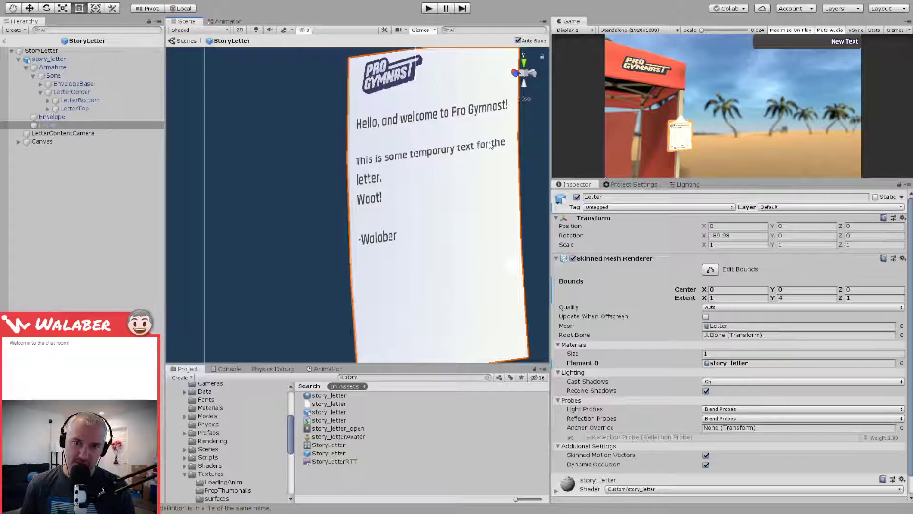
left_click_drag(431, 202, 304, 211, "alt")
scroll(359, 209, "up", 10)
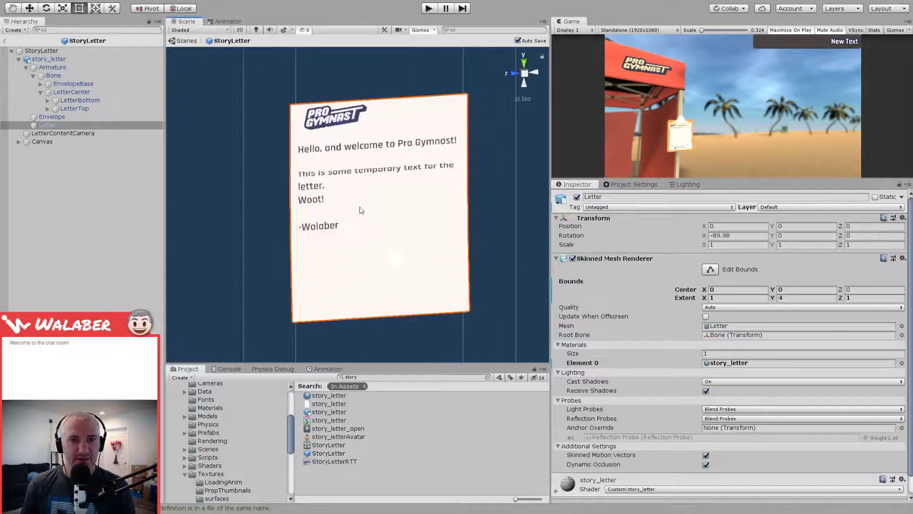
scroll(359, 212, "down", 8)
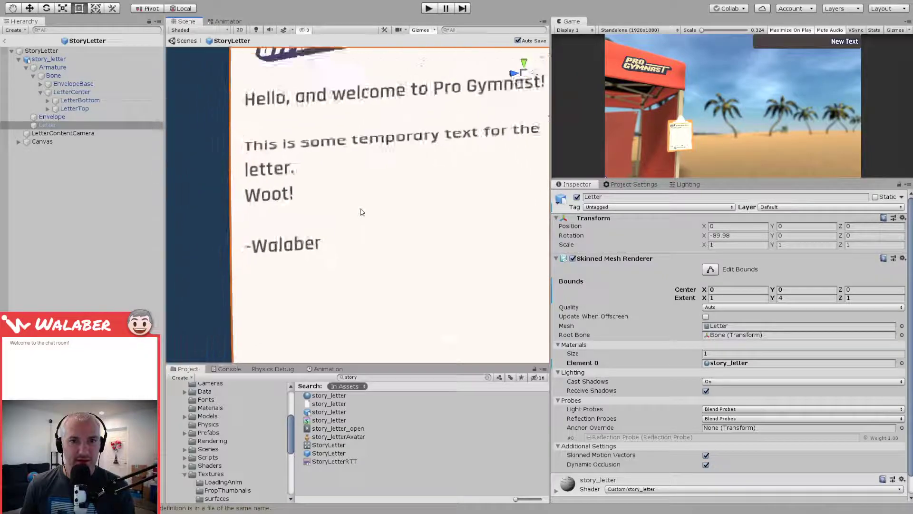
middle_click_drag(365, 213, 374, 153)
left_click_drag(373, 152, 363, 233, "alt")
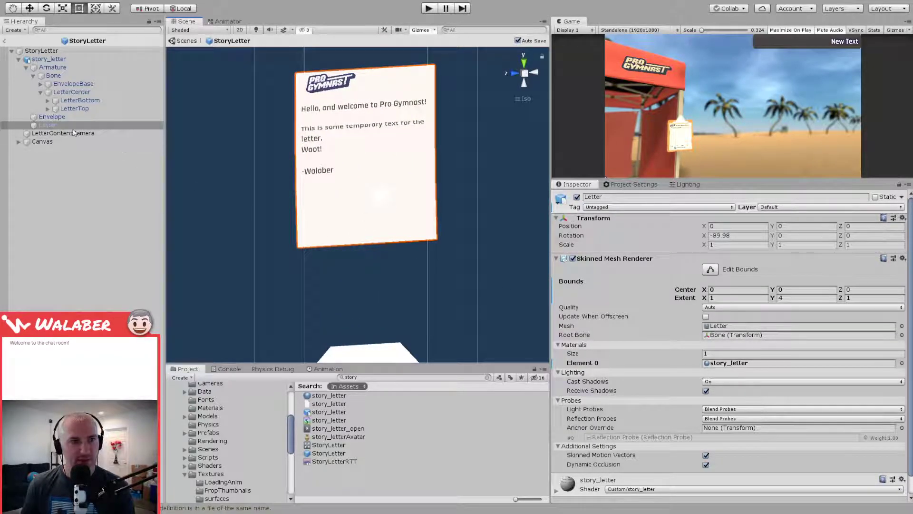
Step: Compare the Letter and Envelope objects, and examine the back of the letter for content showing through
left_click(66, 125)
key("Up")
key("Down")
key("Up")
key("Down")
key("Up")
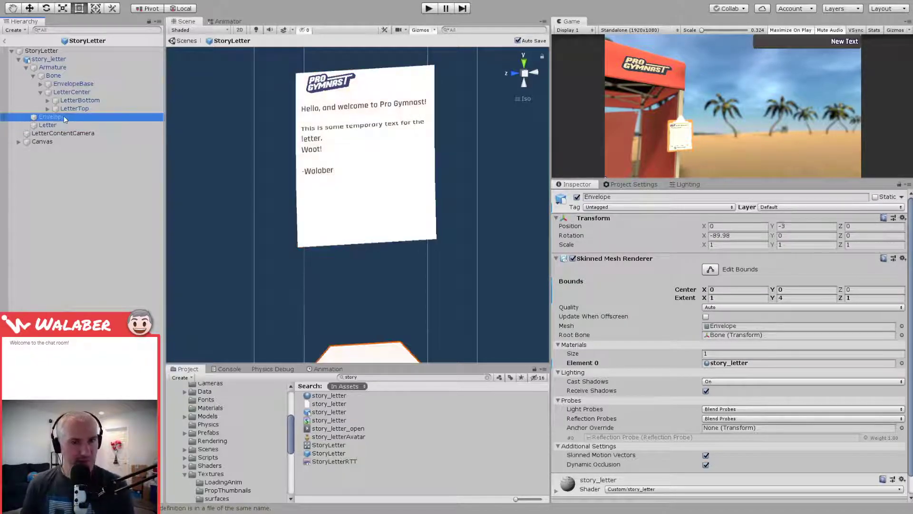
left_click_drag(251, 204, 443, 212, "alt")
scroll(392, 186, "up", 3)
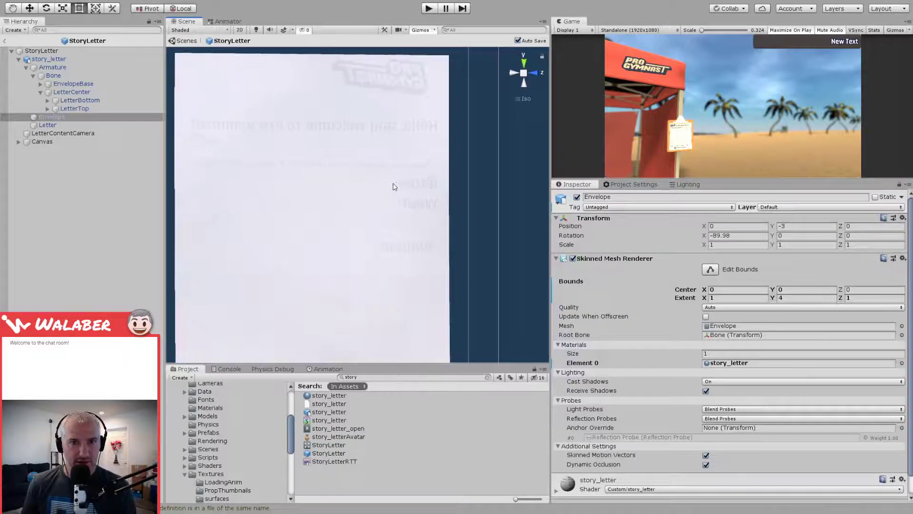
middle_click_drag(351, 189, 390, 201)
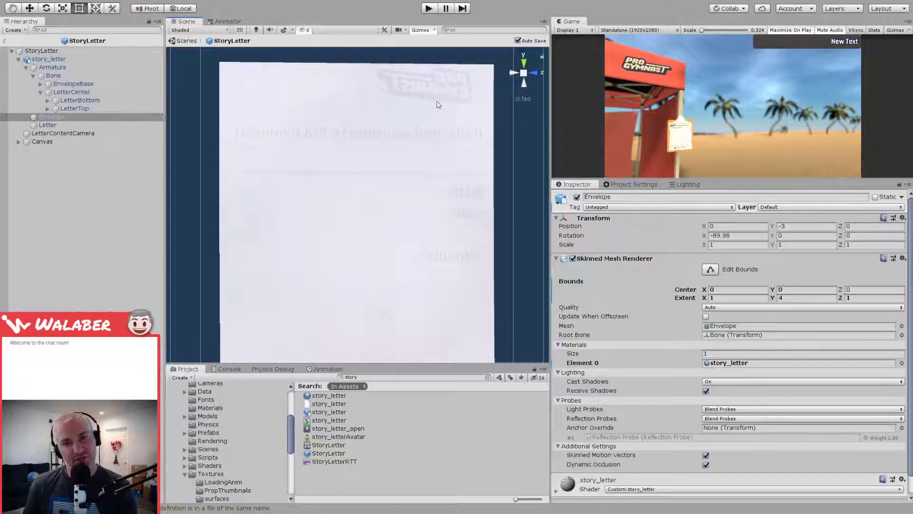
Step: Switch to Blender and reproject the Letter mesh's UVs from the right orthographic view, filling the whole UV square
key("alt")
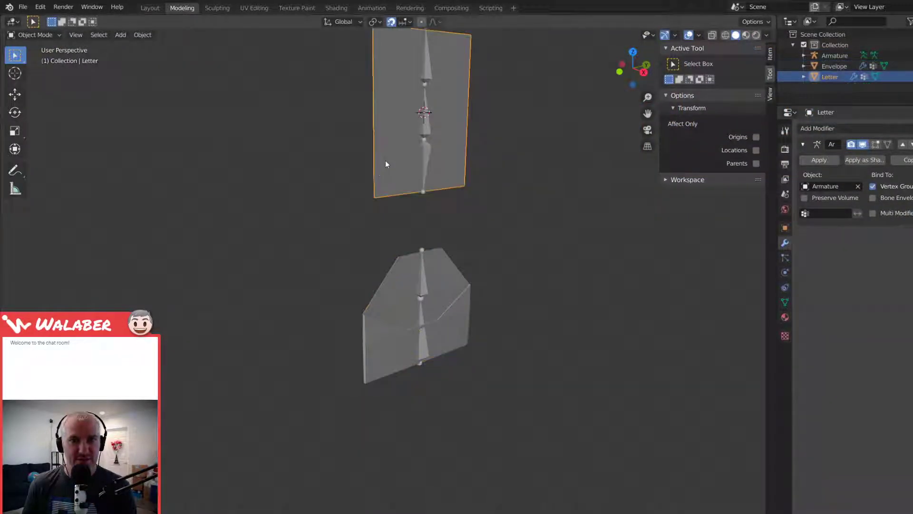
key("Tab")
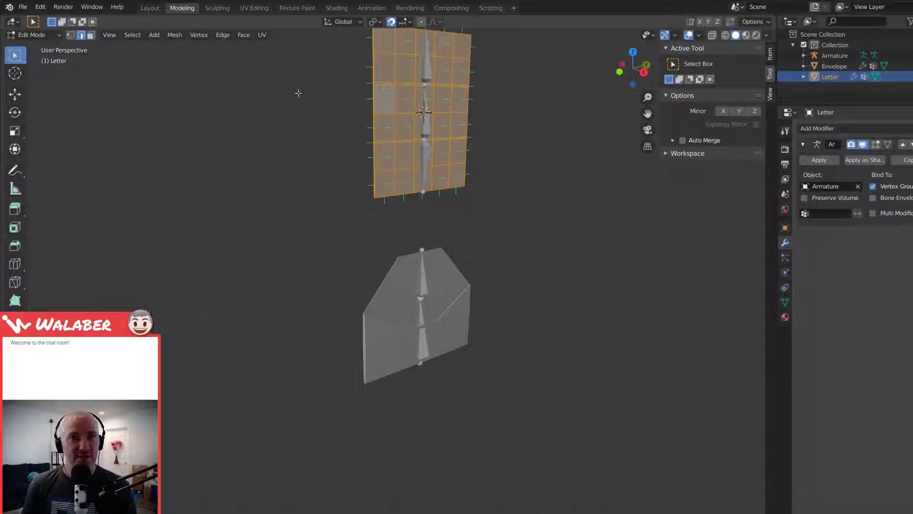
left_click(254, 8)
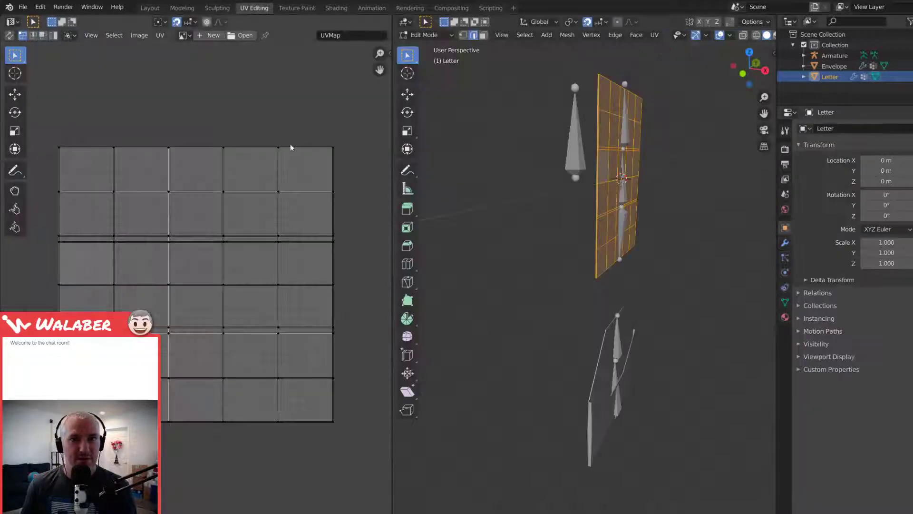
key("KP_3")
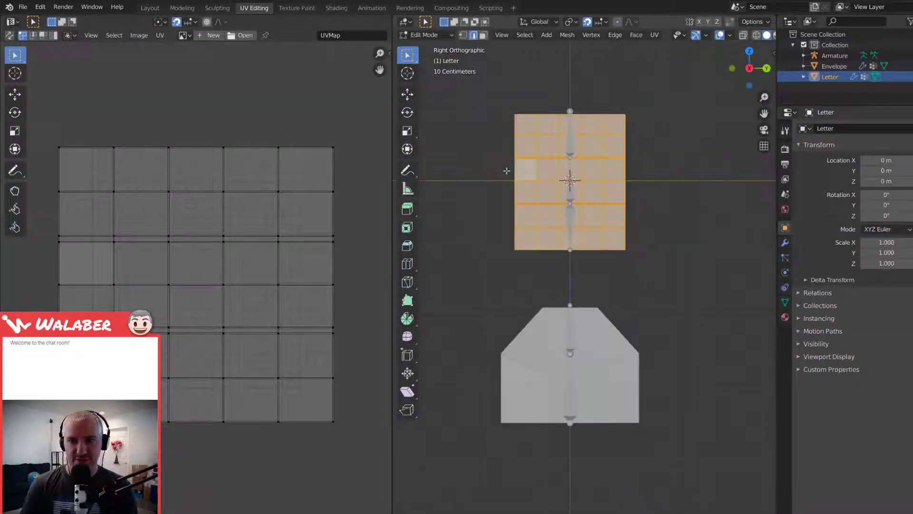
scroll(506, 144, "up", 3)
middle_click_drag(505, 144, 523, 259, "shift")
scroll(523, 259, "up", 1)
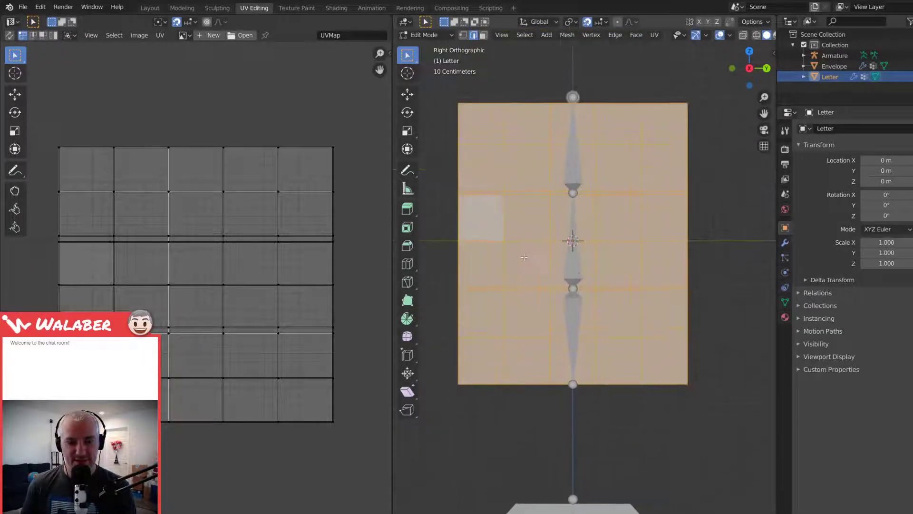
key("u")
left_click(526, 367)
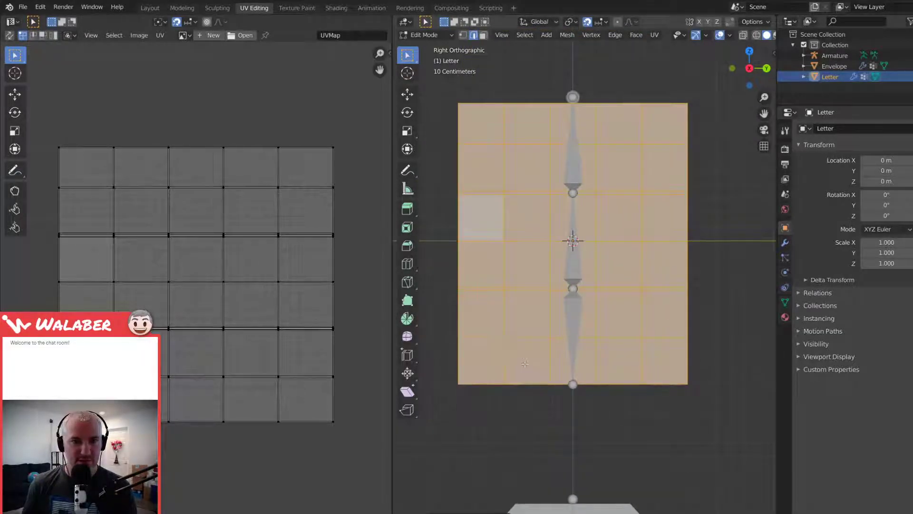
Step: Switch to face selection and select all of the Letter's faces with the Select Circle tool
scroll(467, 258, "up", 3)
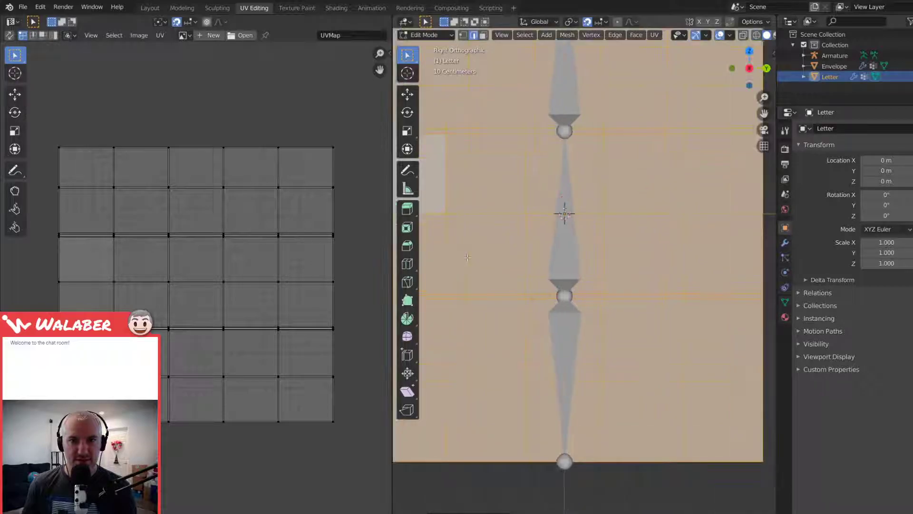
scroll(468, 257, "down", 5)
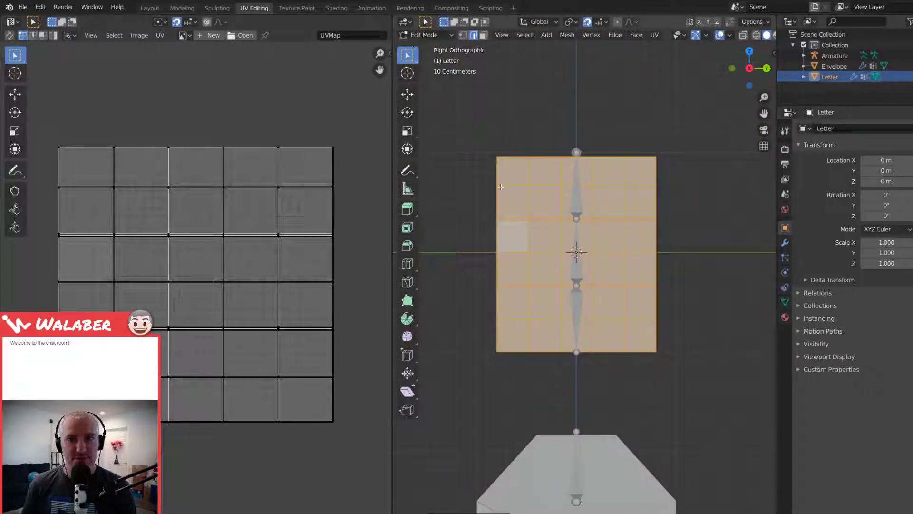
left_click(485, 139)
key("3")
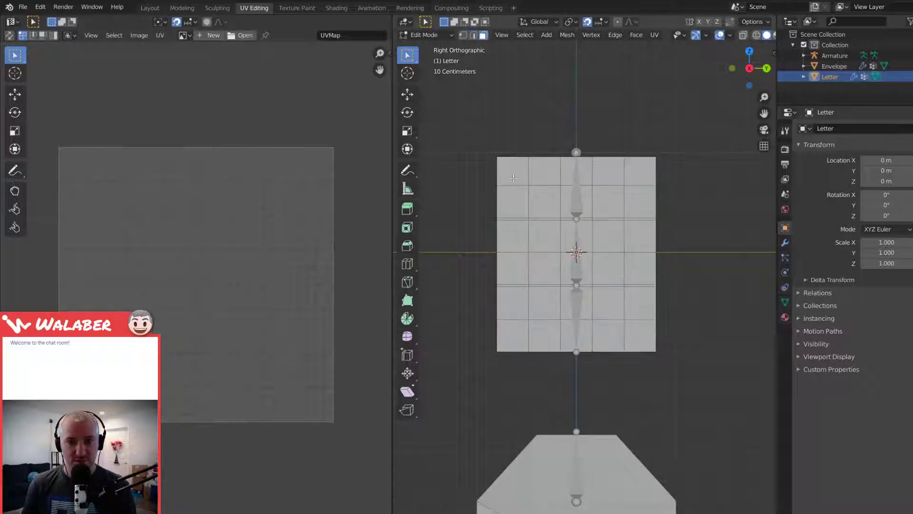
left_click(516, 168)
mouse_move(400, 70)
left_mouse_down()
mouse_move(429, 59)
mouse_move(445, 100)
left_mouse_up()
mouse_move(514, 202)
left_mouse_down()
mouse_move(577, 183)
mouse_move(637, 195)
mouse_move(547, 236)
mouse_move(516, 266)
mouse_move(601, 261)
mouse_move(637, 300)
mouse_move(523, 304)
mouse_move(528, 335)
mouse_move(625, 324)
left_mouse_up()
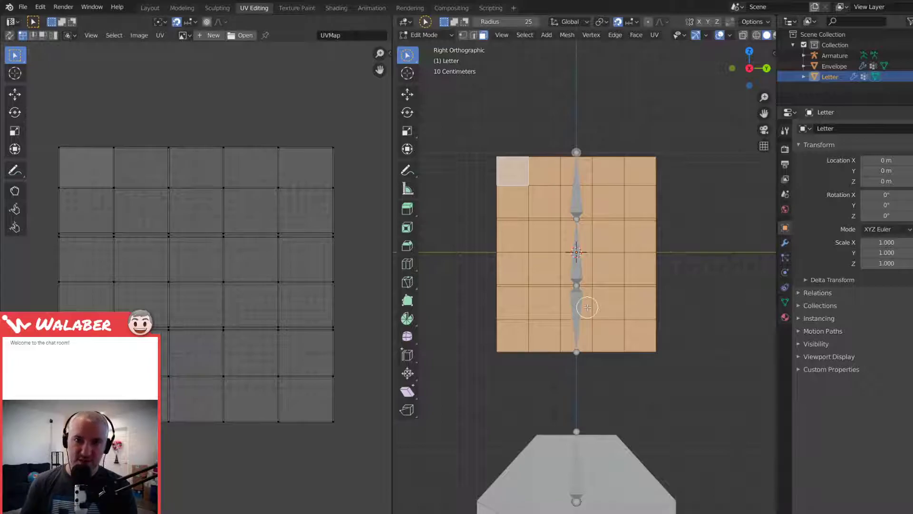
Step: Put the Letter mesh in Vertex Paint mode, show the brush settings and set the Draw brush color to white
left_click(424, 35)
left_click(430, 82)
middle_click_drag(488, 138, 770, 53)
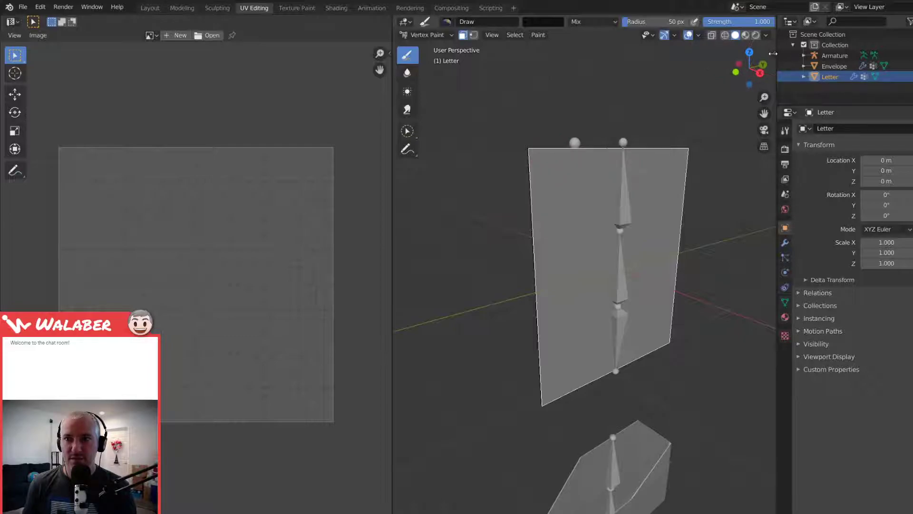
left_click(773, 53)
left_click(770, 79)
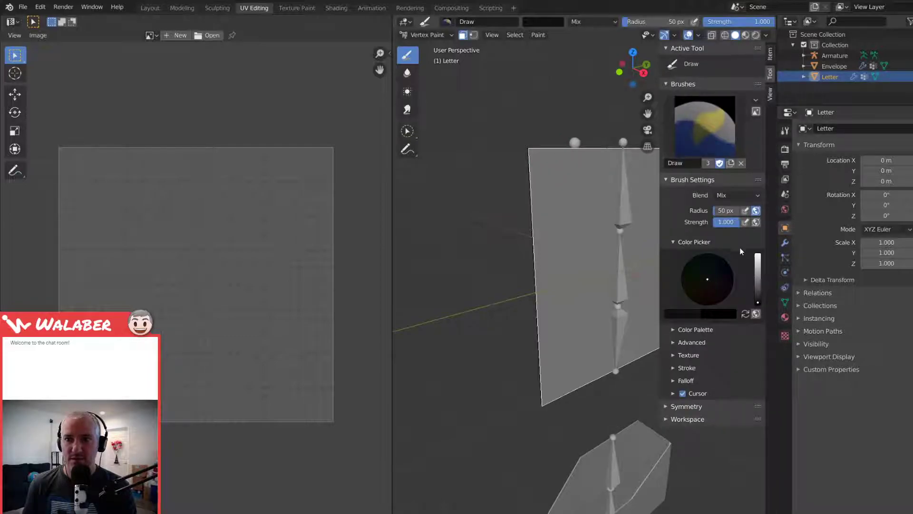
left_click_drag(757, 305, 724, 255)
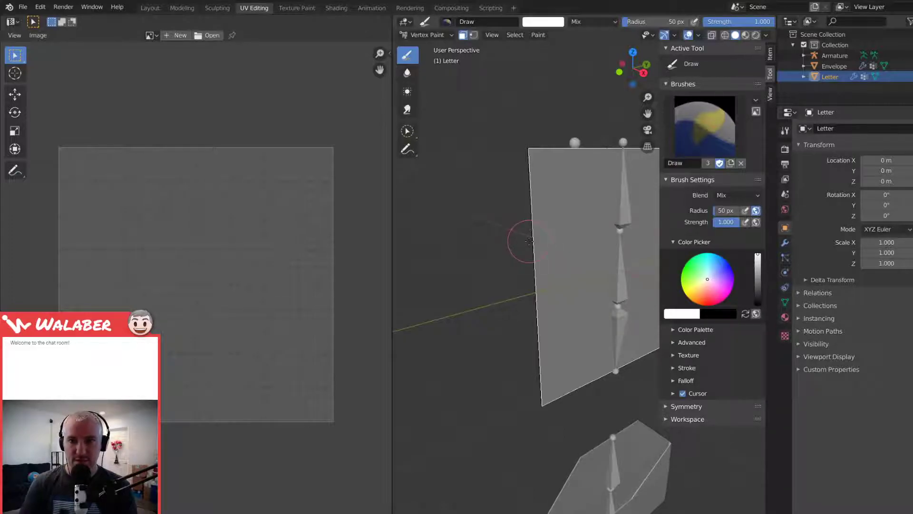
Step: Set the vertex paint brush color to black and return the Letter mesh to Edit Mode
key("Tab")
key("Tab")
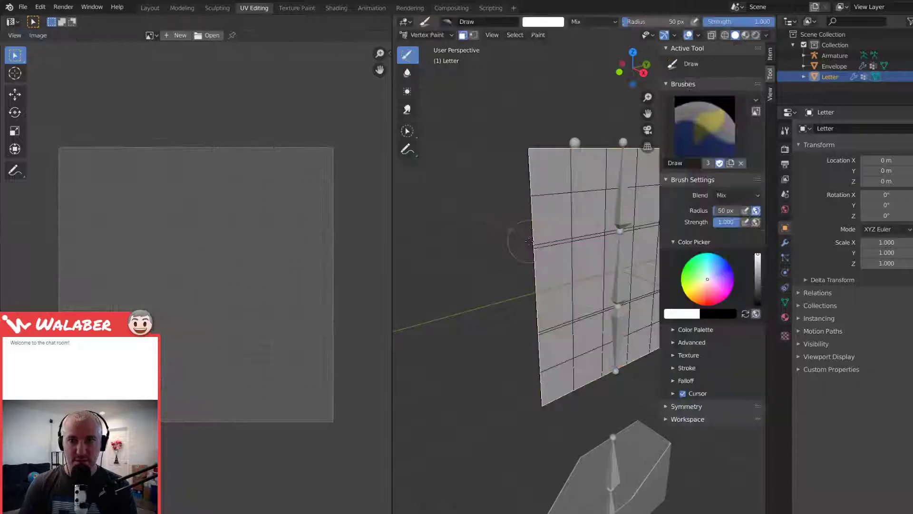
left_click(759, 304)
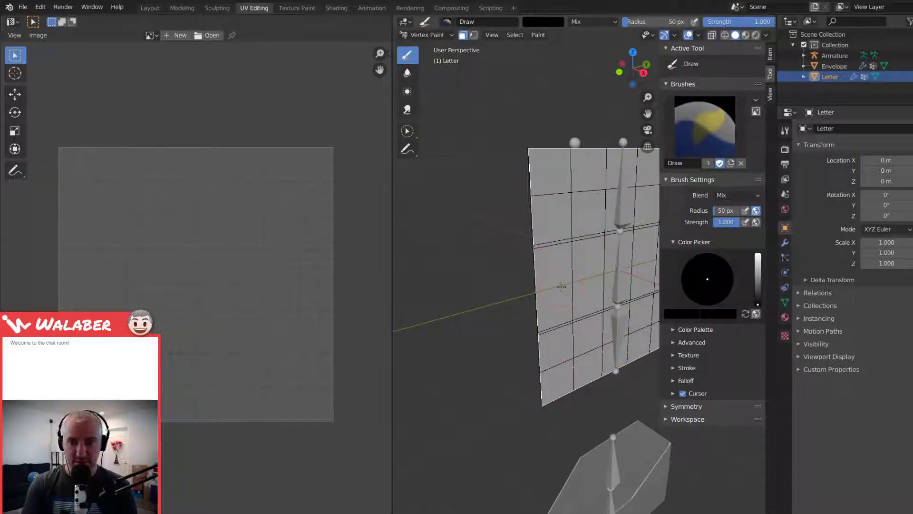
middle_click_drag(561, 286, 542, 330)
key("Tab")
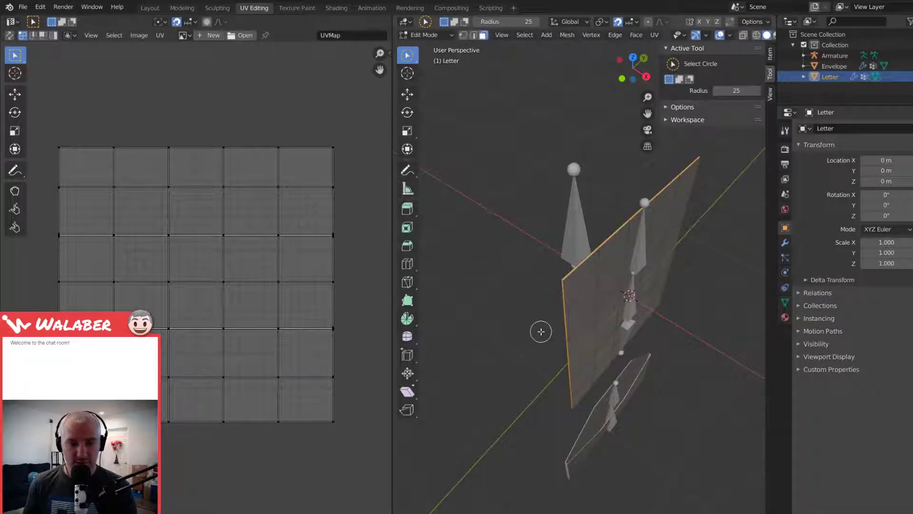
Step: Switch back to Unity, view the front of the letter, and review the LetterContentCamera and Canvas settings
key("alt+Tab")
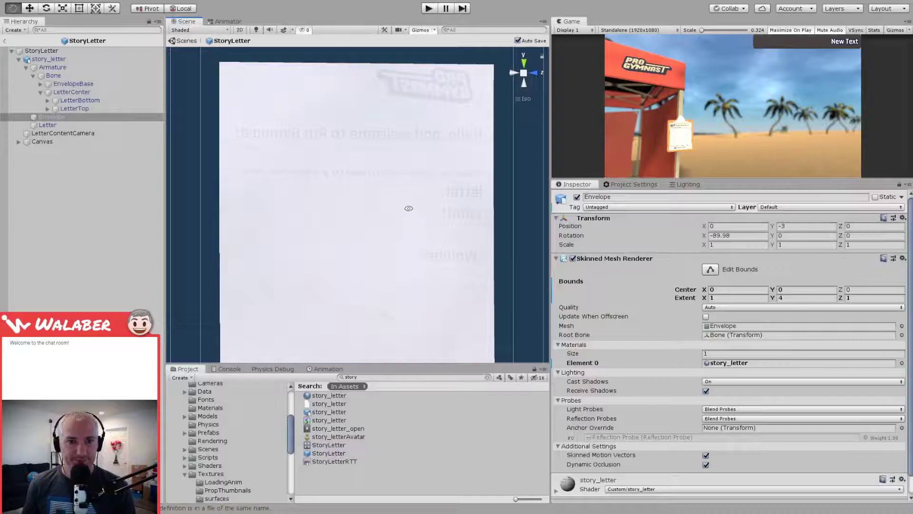
left_click_drag(402, 215, 256, 212, "alt")
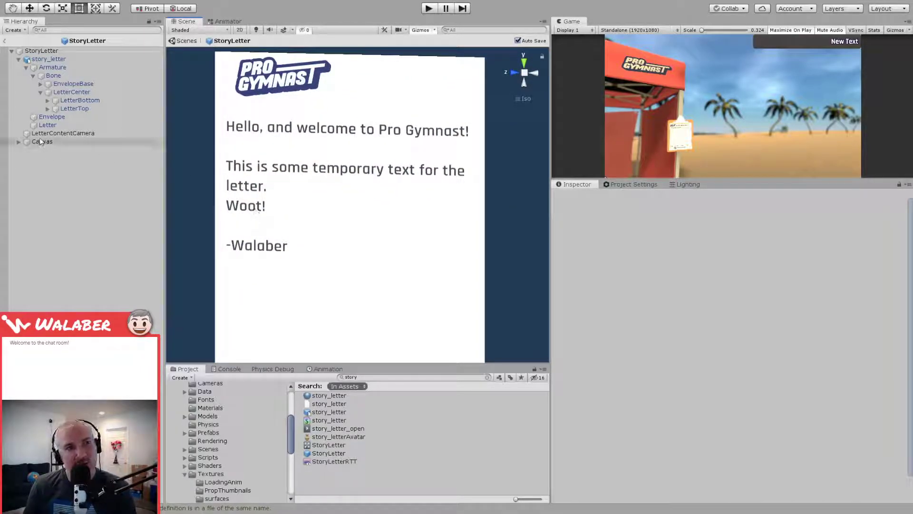
left_click(67, 134)
left_click_drag(336, 203, 382, 248, "alt")
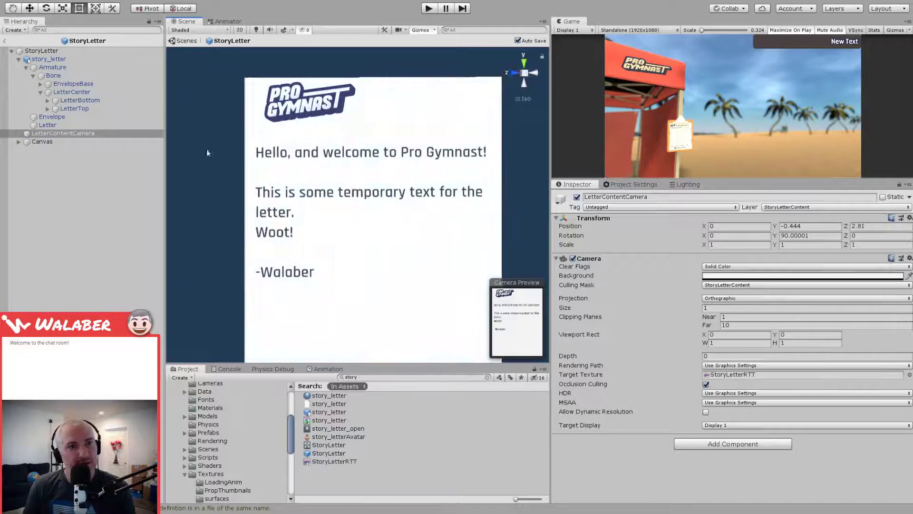
left_click(57, 141)
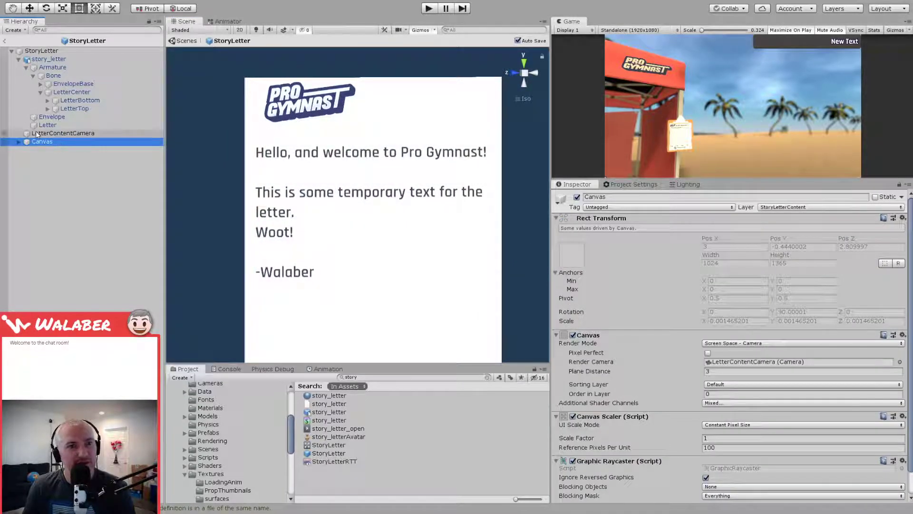
Step: Set the LetterContentCamera's background color to red with zero alpha
left_click(53, 133)
left_click(722, 278)
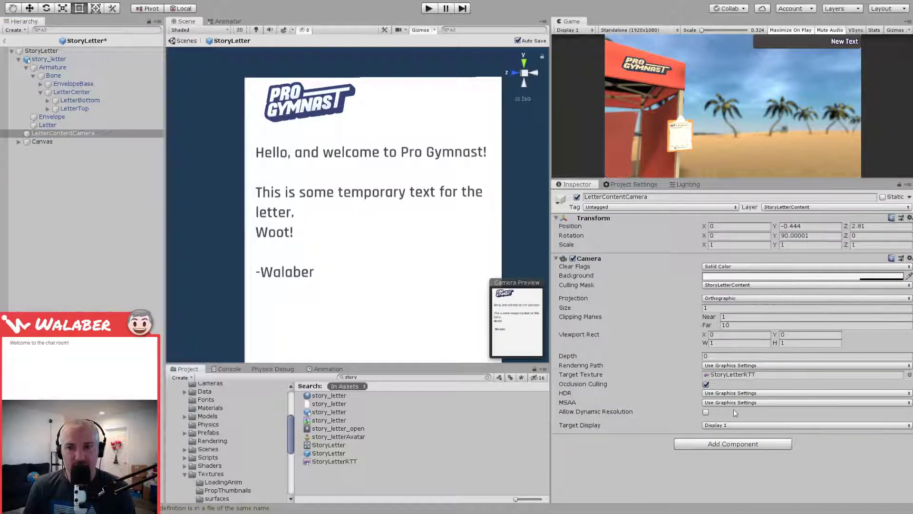
left_click_drag(648, 409, 726, 413)
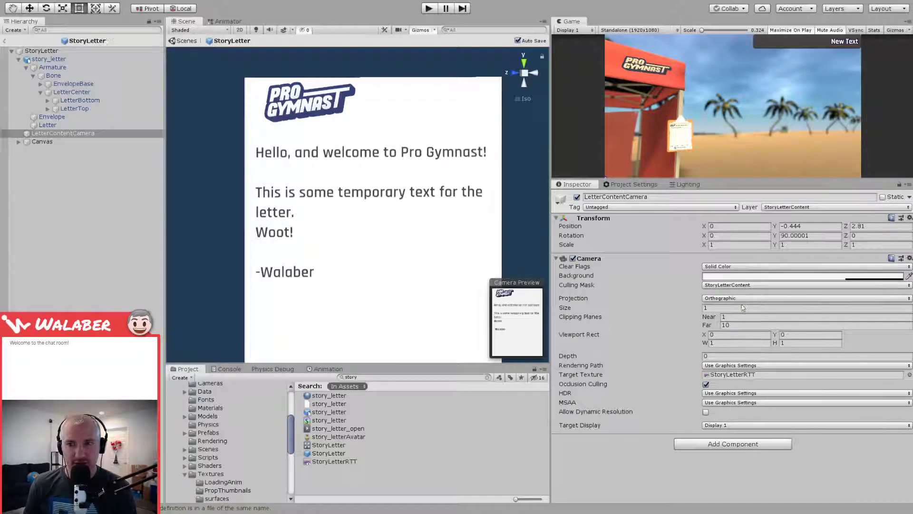
left_click(746, 274)
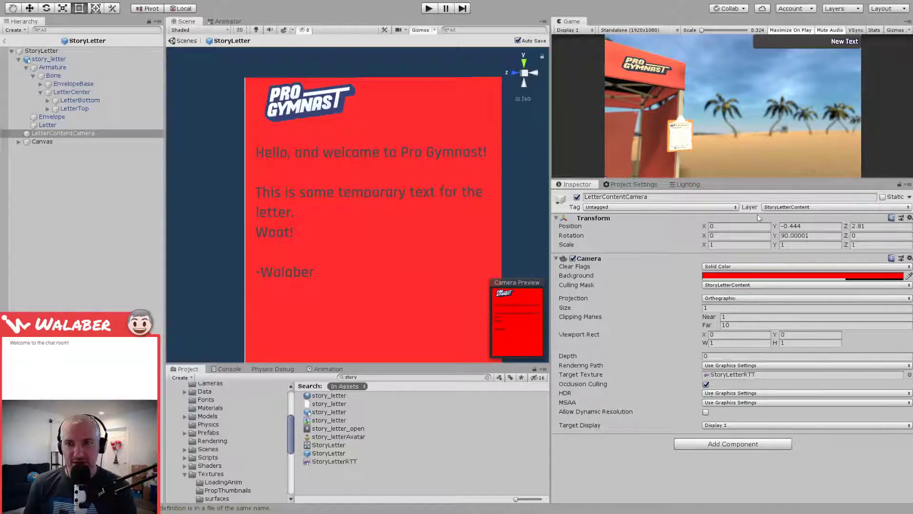
left_click_drag(708, 412, 669, 414)
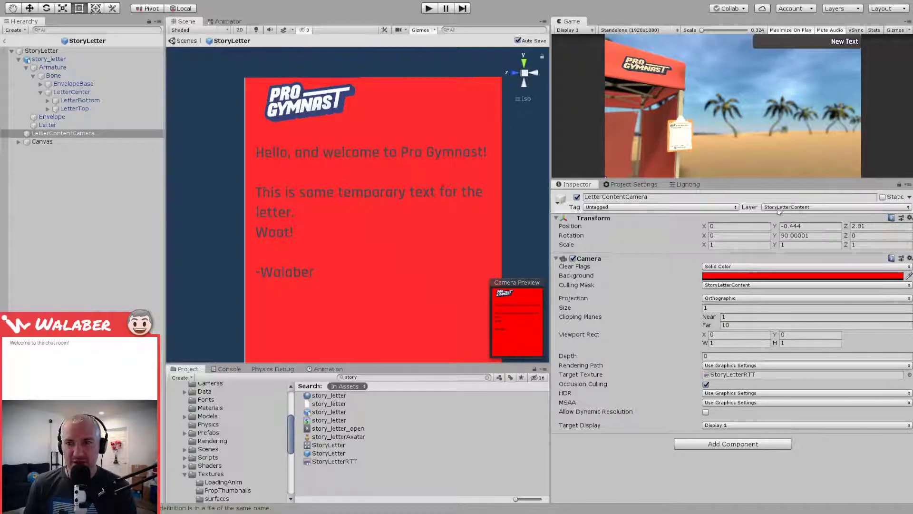
Step: Examine how the camera's red background affects the front of the letter at different distances
left_click_drag(309, 217, 287, 232, "alt")
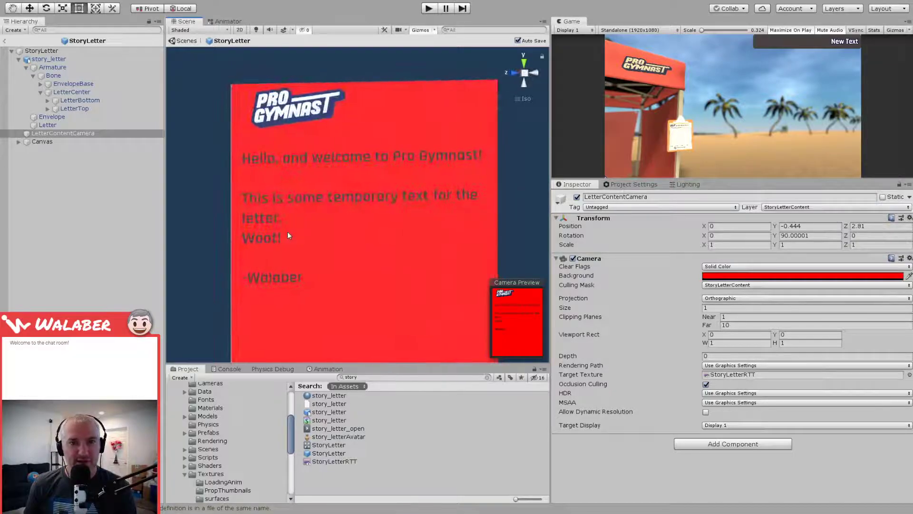
scroll(338, 204, "down", 5)
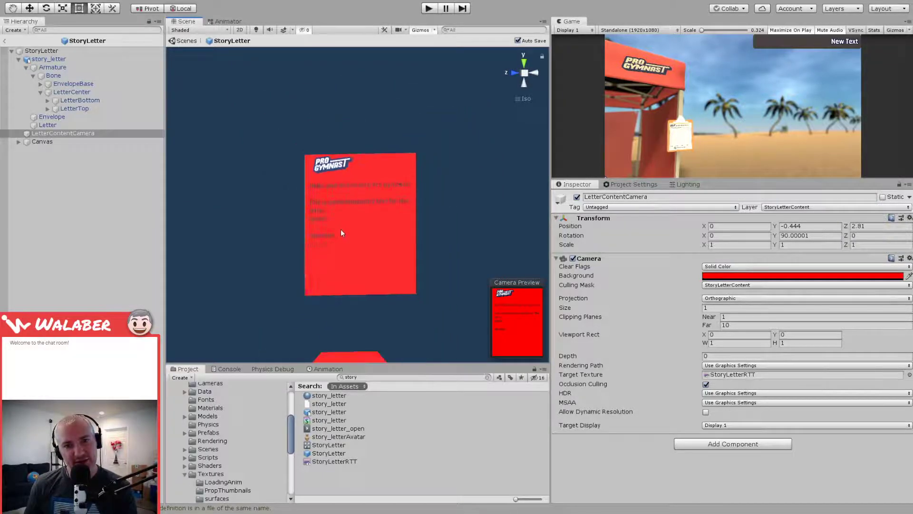
scroll(340, 232, "up", 4)
left_click_drag(341, 231, 337, 277)
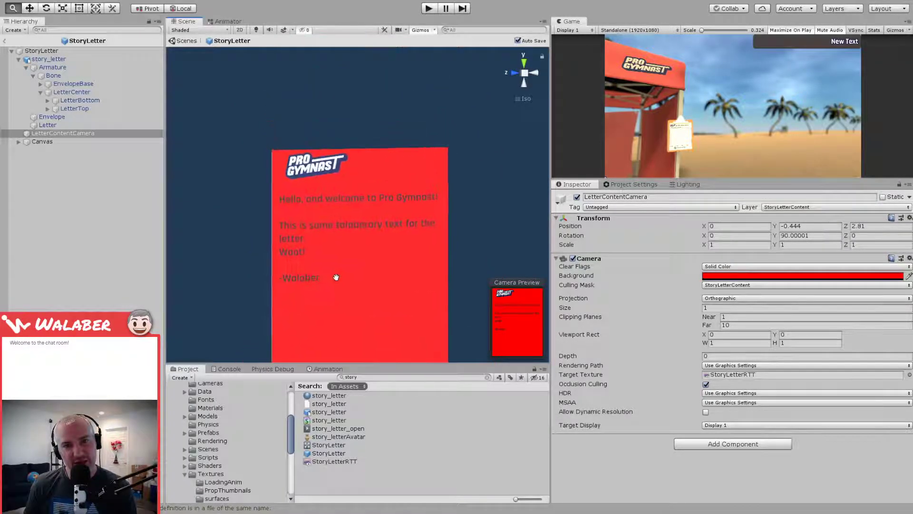
middle_click_drag(337, 277, 340, 216)
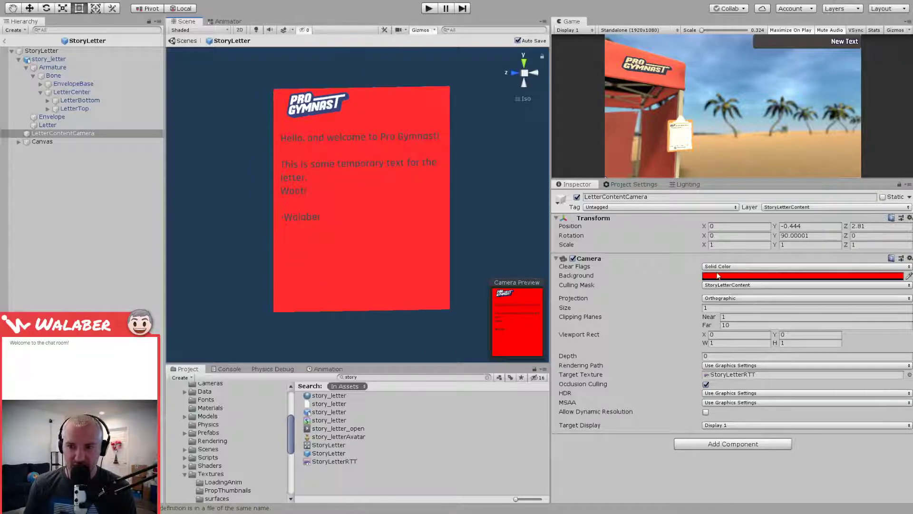
Step: Inspect the StoryLetterRTT render texture's alpha channel, then its RGB channels, in the preview
left_click(343, 460)
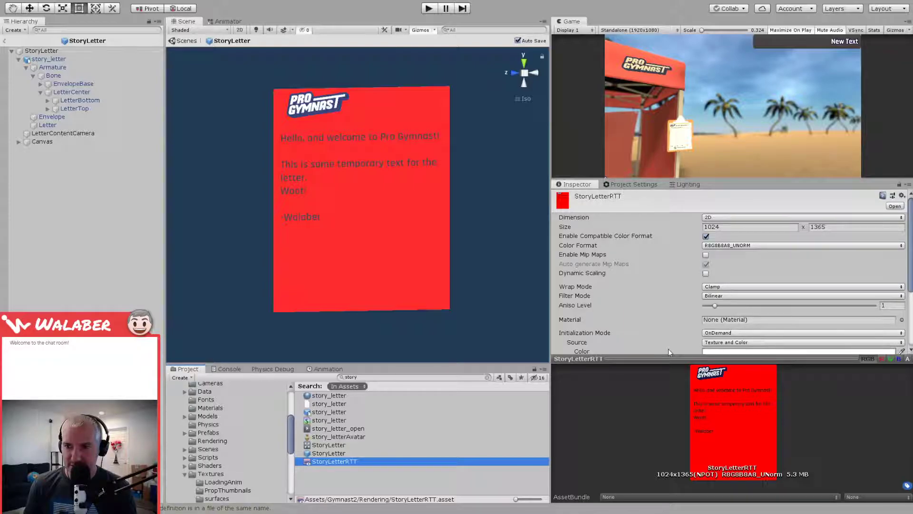
left_click(907, 359)
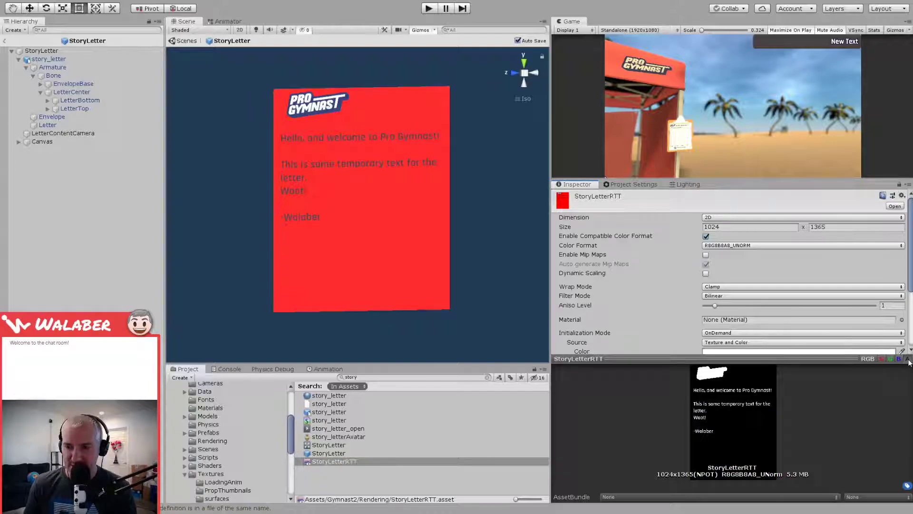
left_click(868, 358)
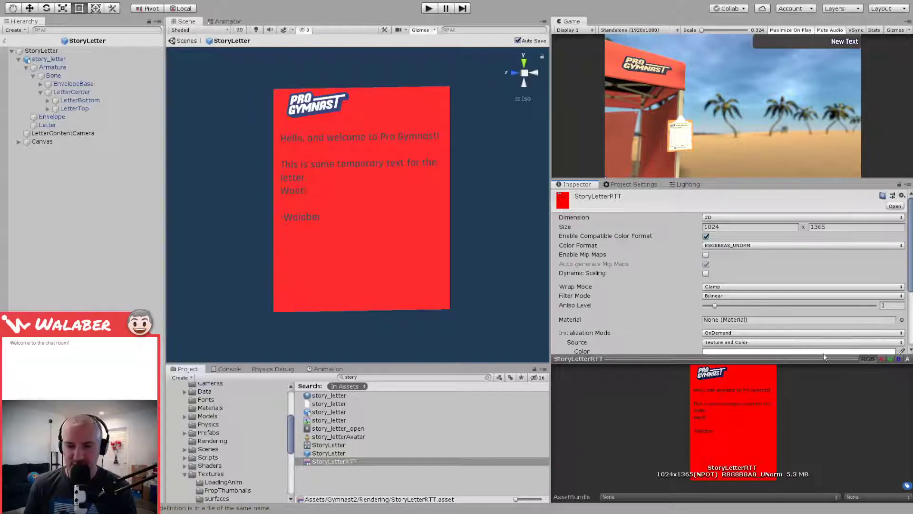
left_click_drag(830, 357, 666, 394)
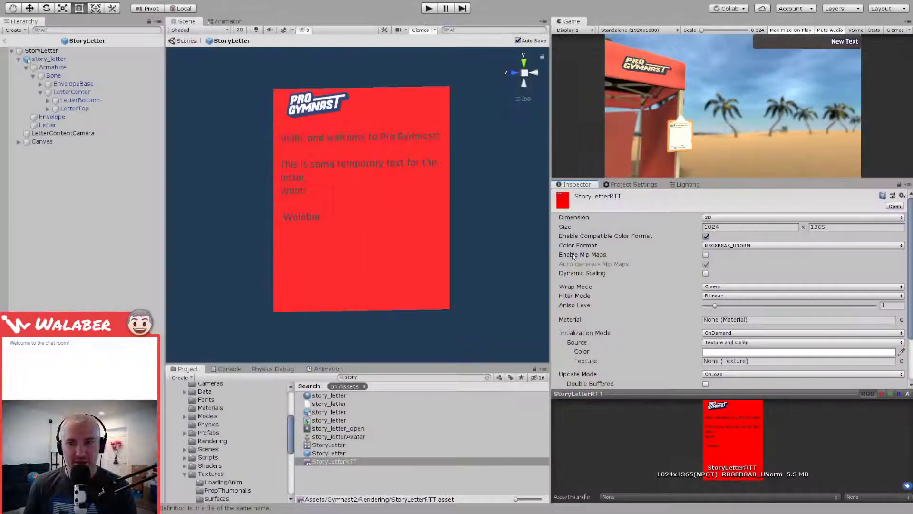
Step: Recheck the LetterContentCamera's background color and view the red-tinted letter from an angle
left_click(82, 133)
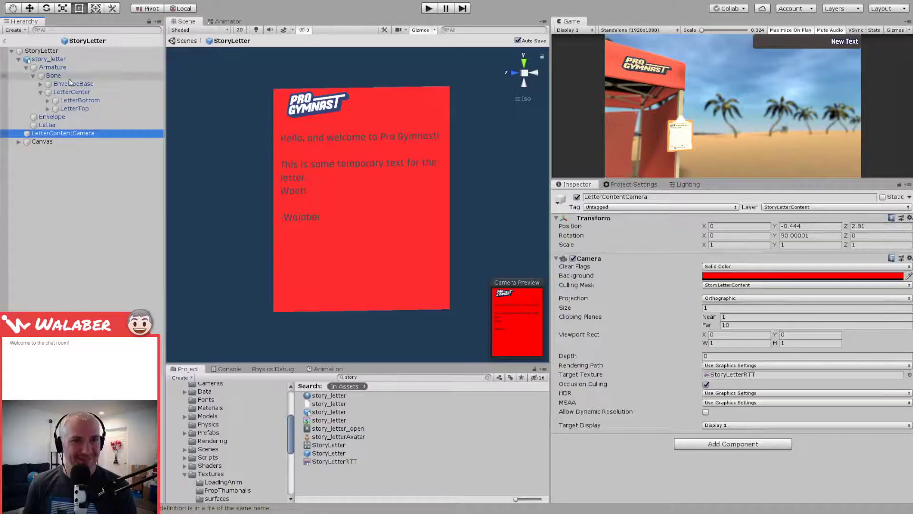
left_click(723, 276)
mouse_move(704, 292)
left_mouse_down()
mouse_move(671, 300)
mouse_move(706, 288)
left_mouse_up()
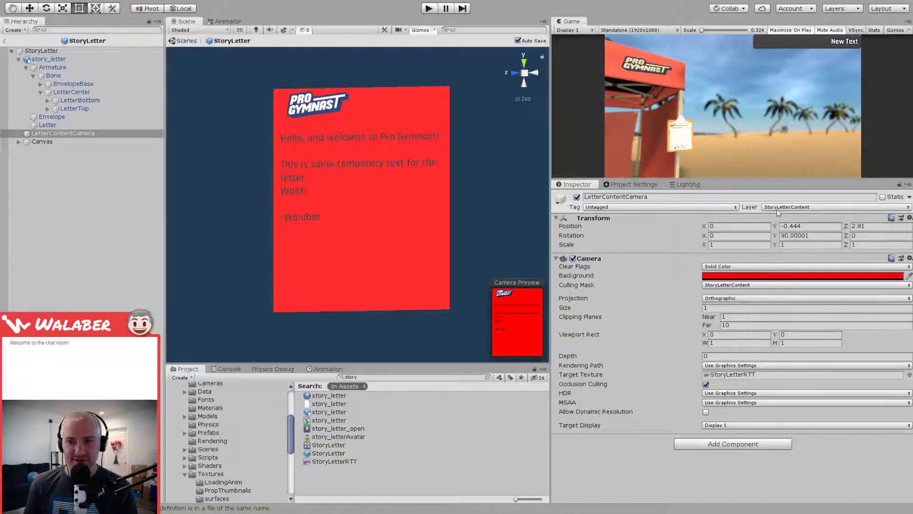
left_click_drag(239, 206, 319, 226, "alt")
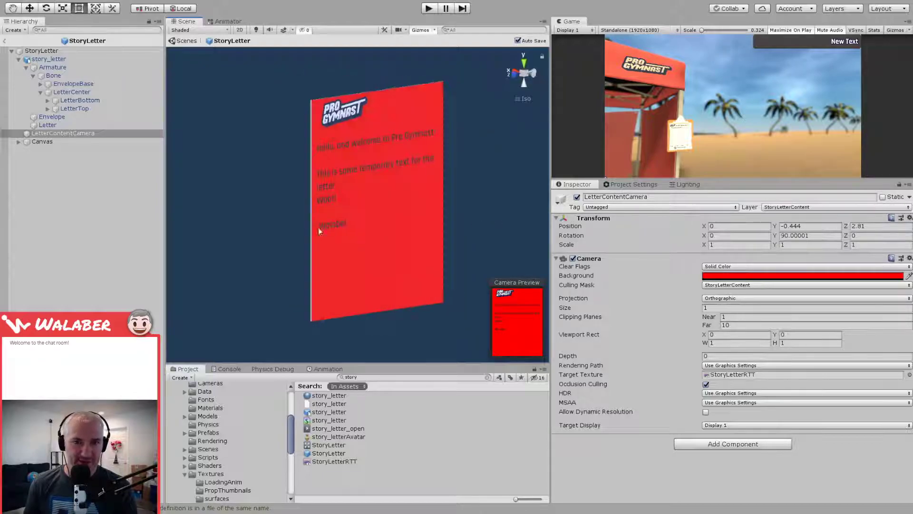
Step: Switch to Blender and frame the selected Envelope mesh in Object Mode
middle_click_drag(378, 318, 340, 190)
left_click_drag(340, 191, 339, 278, "alt")
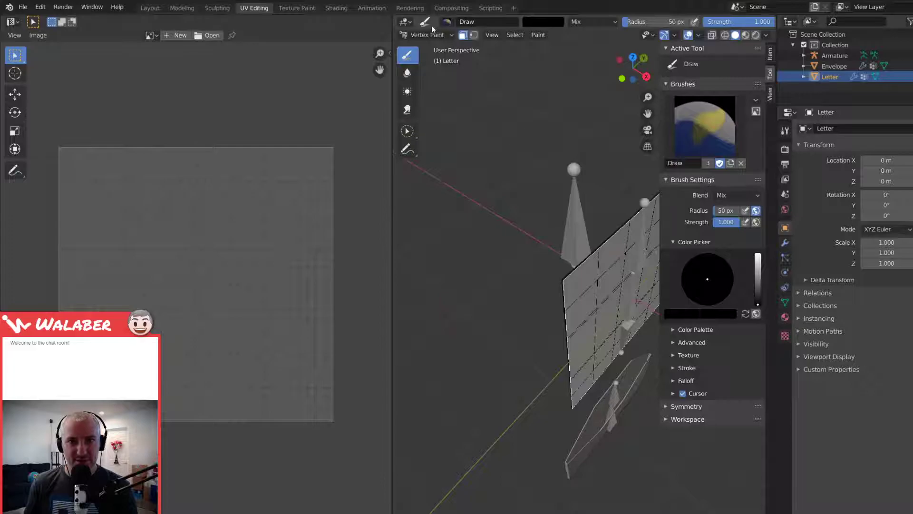
left_click(431, 34)
left_click(423, 37)
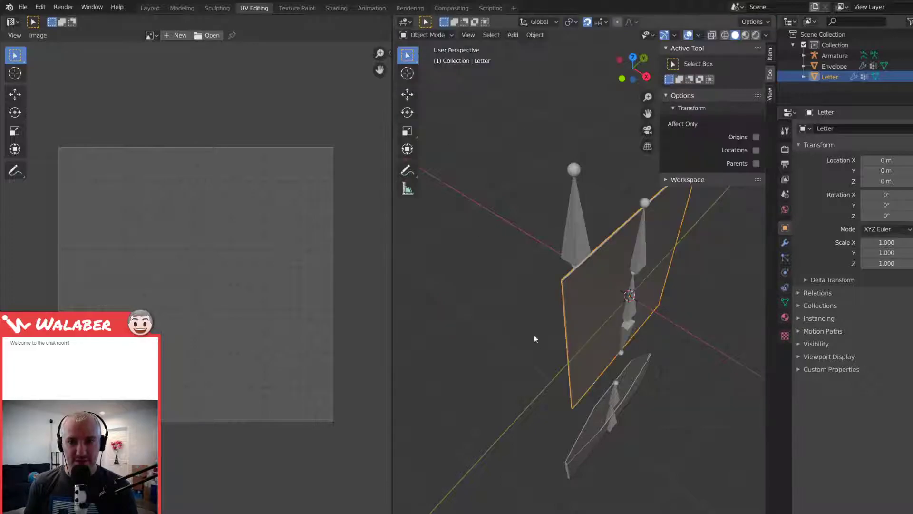
left_click(589, 421)
key("KP_Decimal")
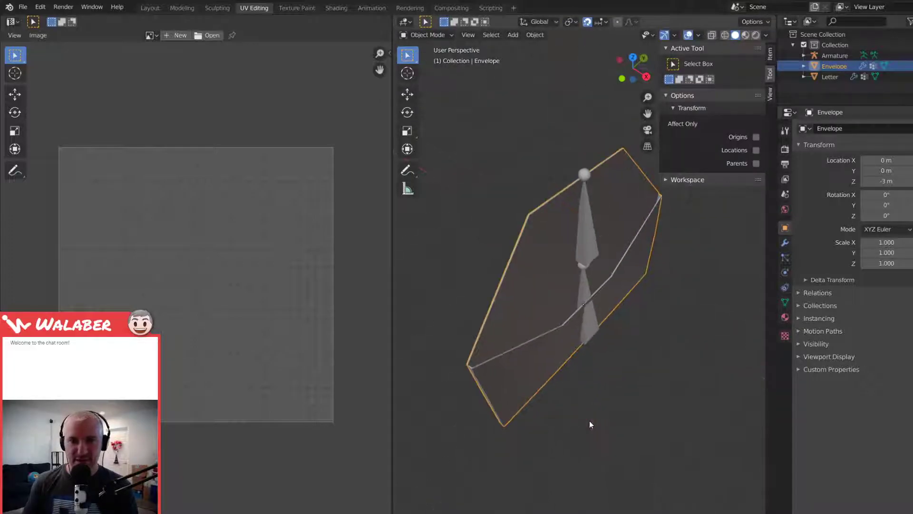
Step: Fill the Envelope mesh's vertex colors with black in Vertex Paint mode and check the updated envelope in Unity
key("Tab")
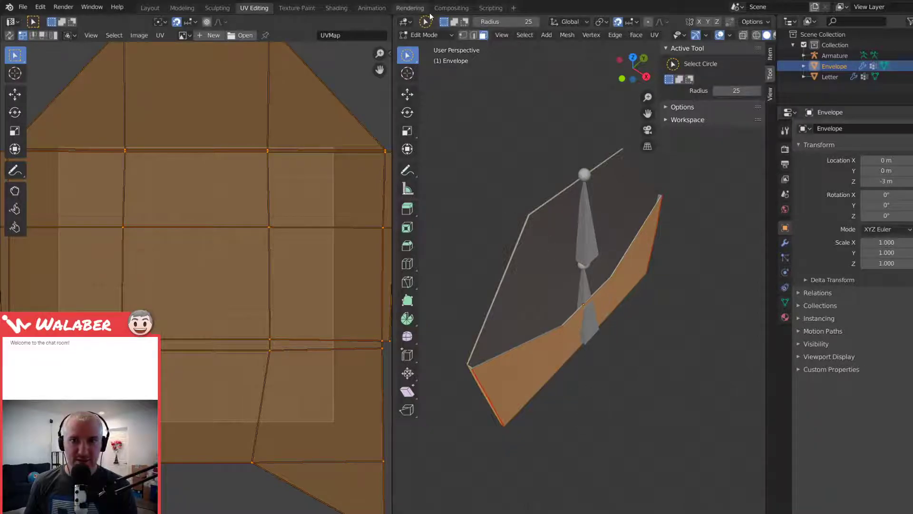
left_click(435, 34)
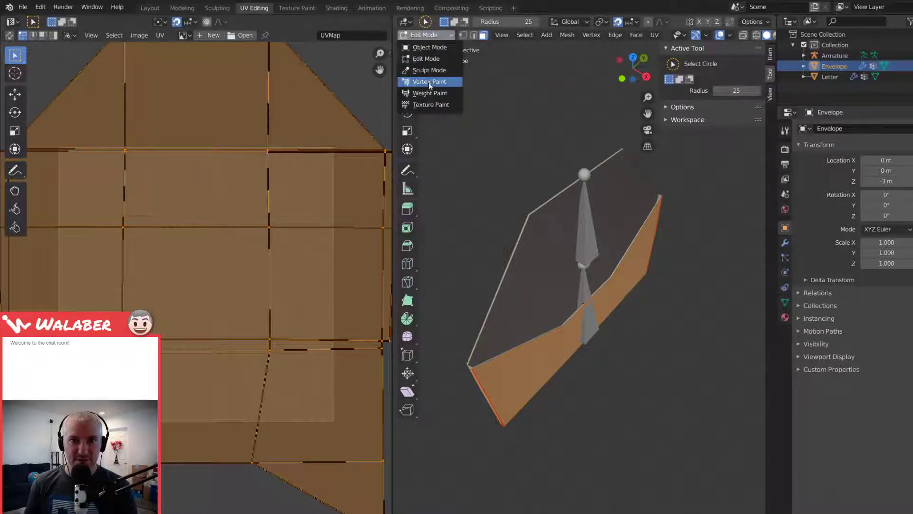
left_click(430, 81)
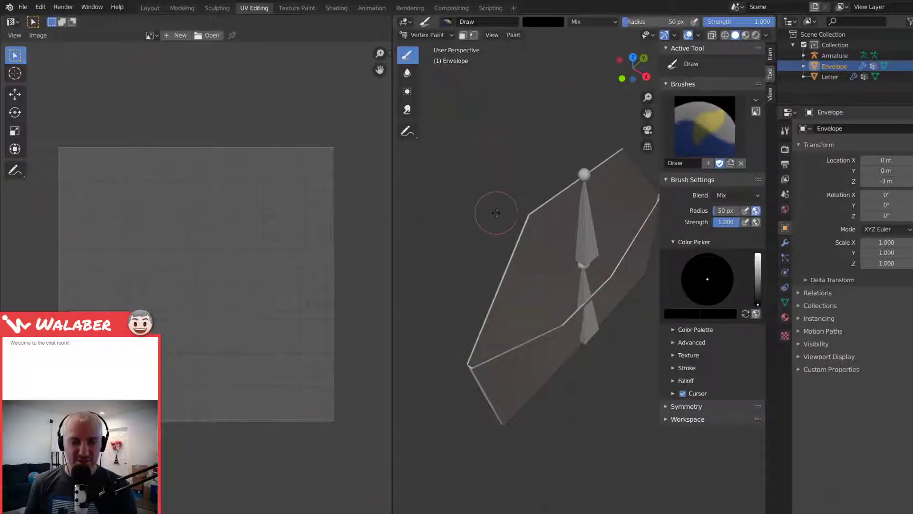
key("Tab")
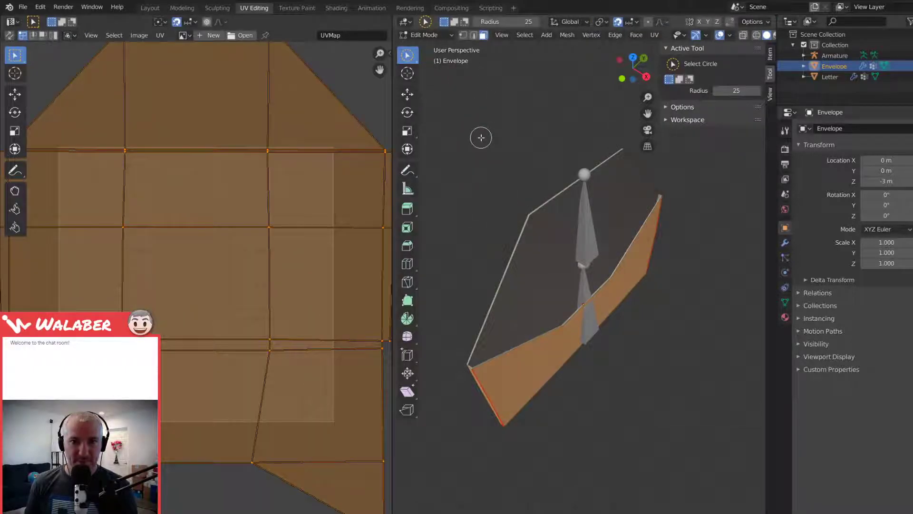
key("Tab")
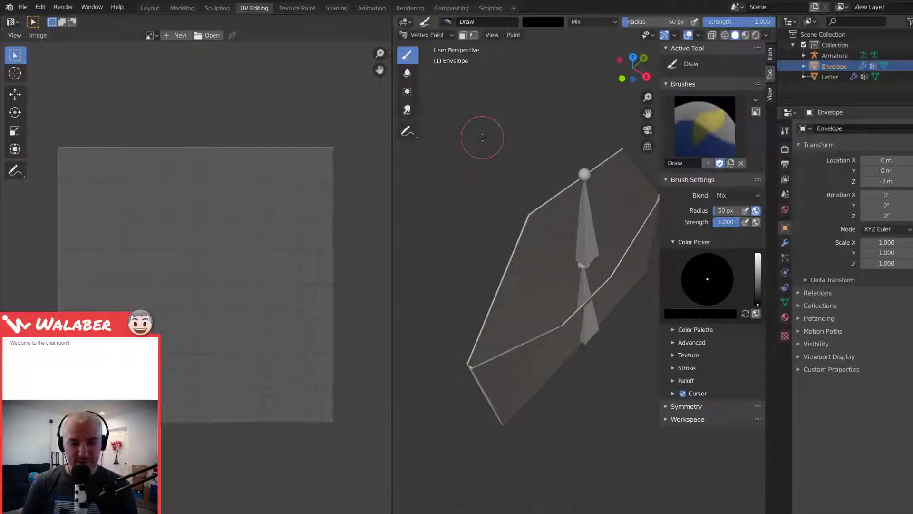
key("shift+k")
key("Tab")
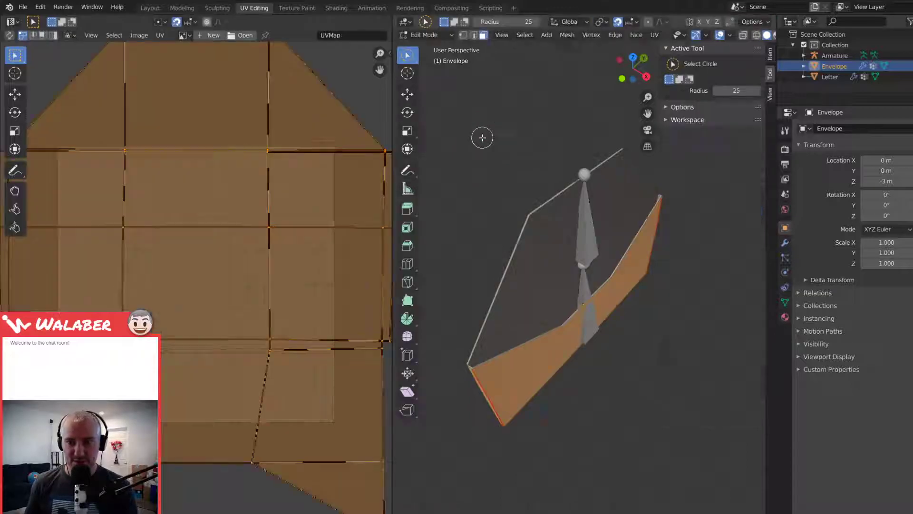
key("Tab")
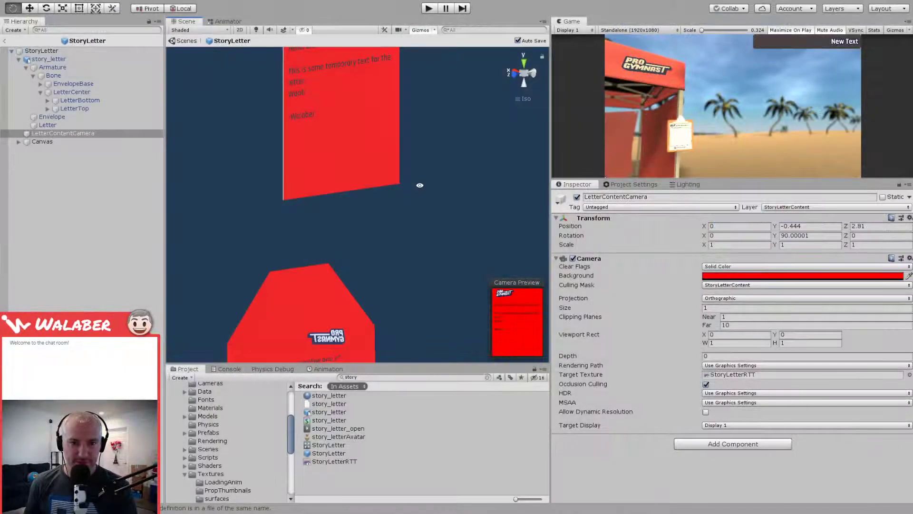
left_click_drag(400, 261, 333, 191, "alt")
key("alt")
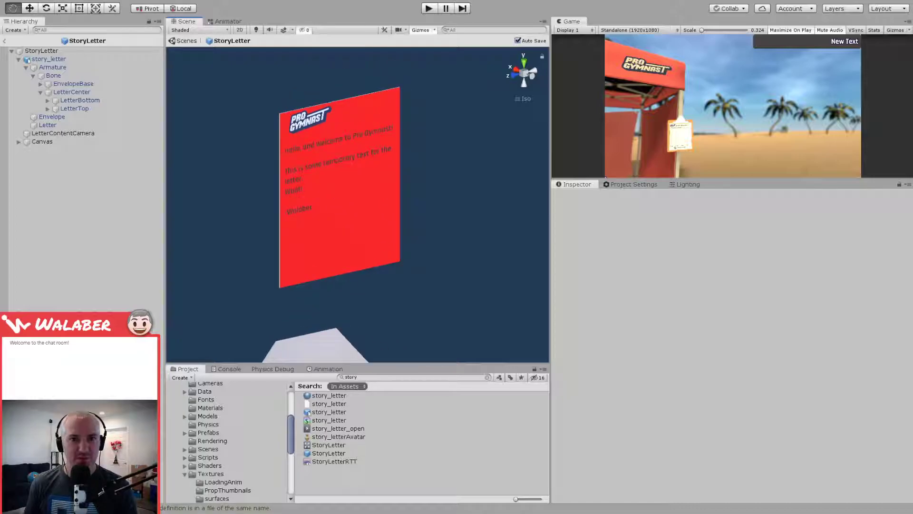
Step: In story_letter.shader, change the content_a assignment to content.a * IN.col.r and save the file
key("alt+Tab")
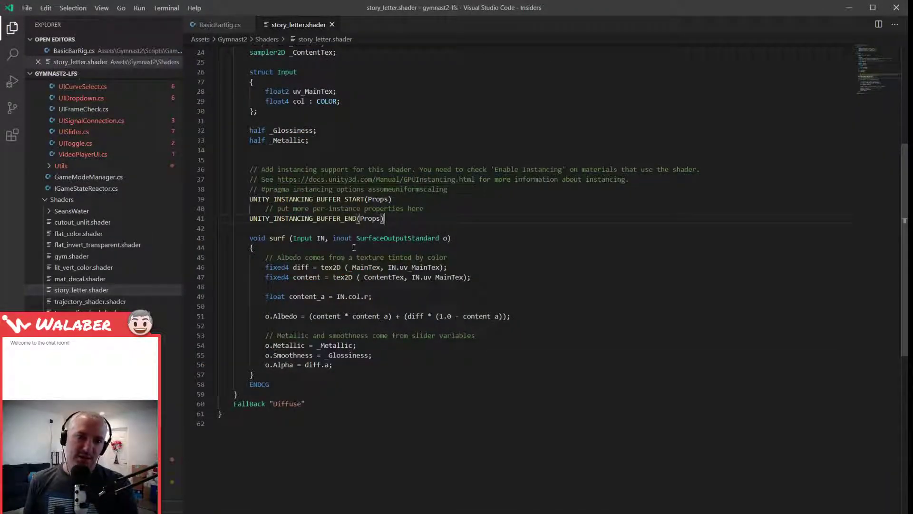
left_click(336, 297)
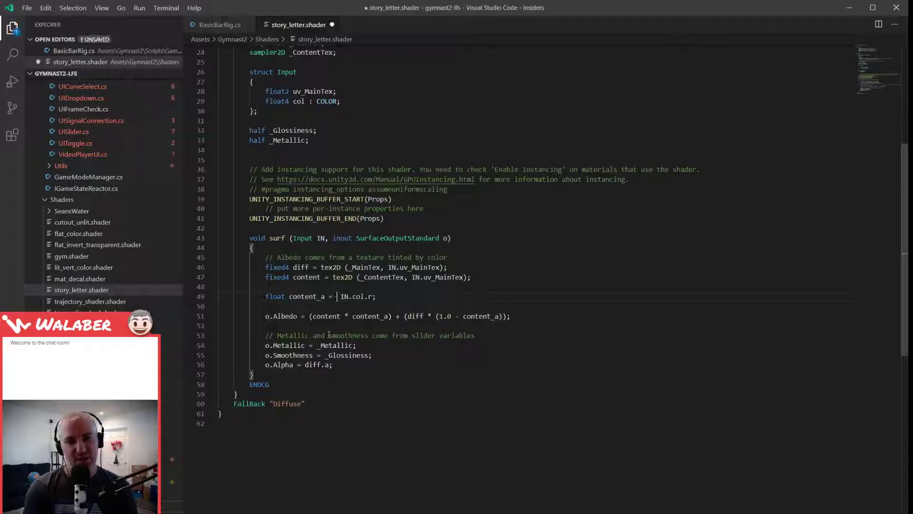
type("content.a ")
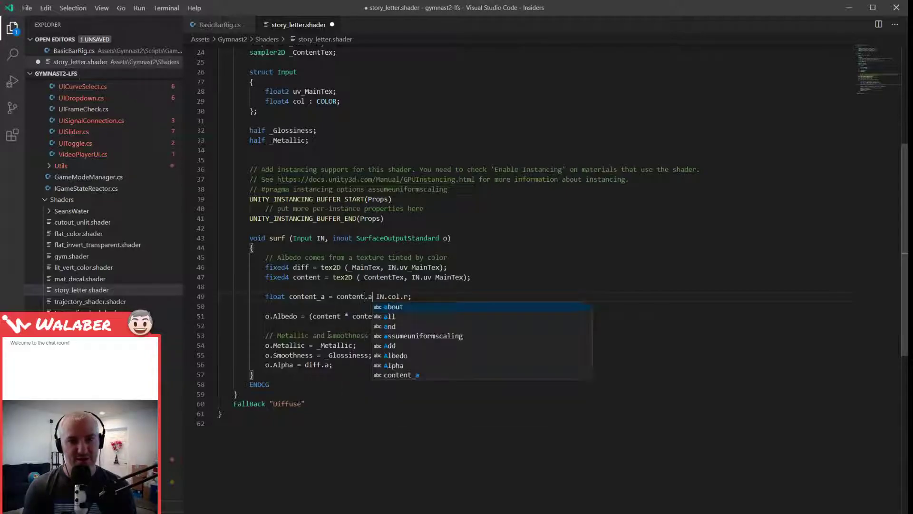
type("*")
key("ctrl+s")
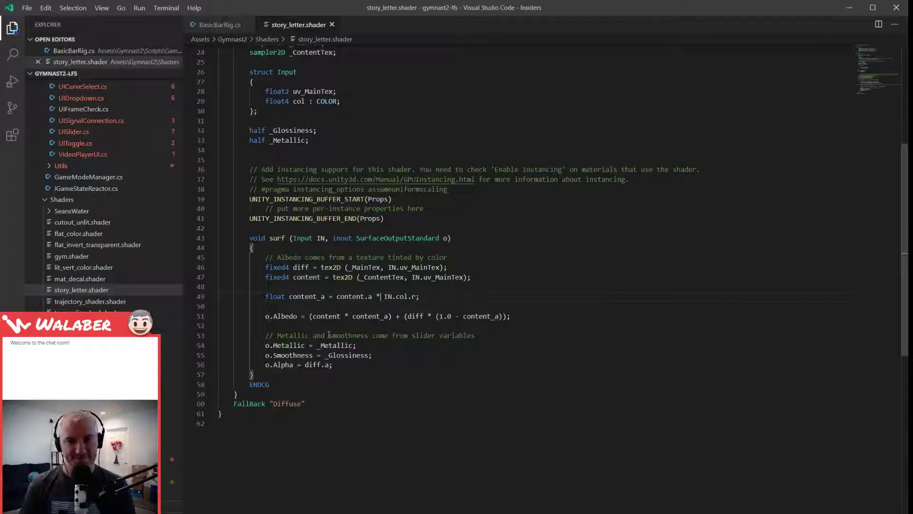
Step: Return to Unity and examine the letter's logo and text up close, and the whole letter and envelope from afar
key("alt+Tab")
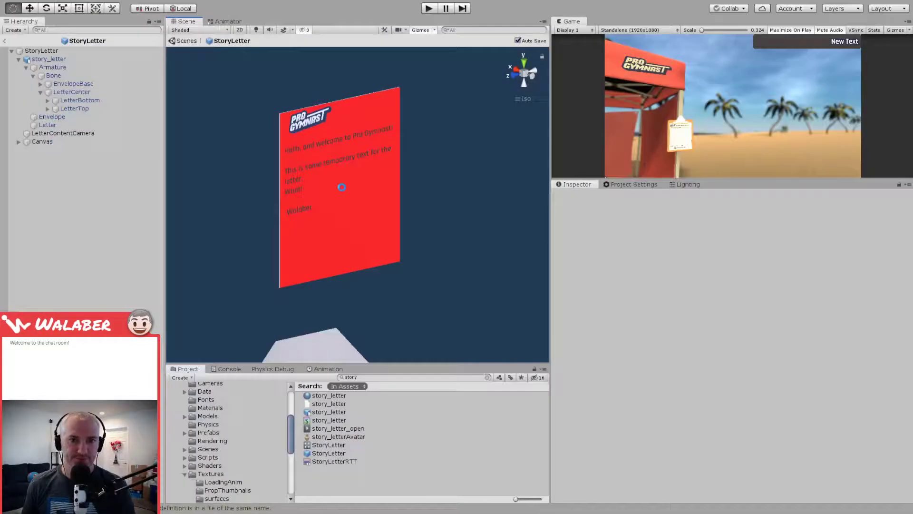
scroll(327, 182, "up", 2)
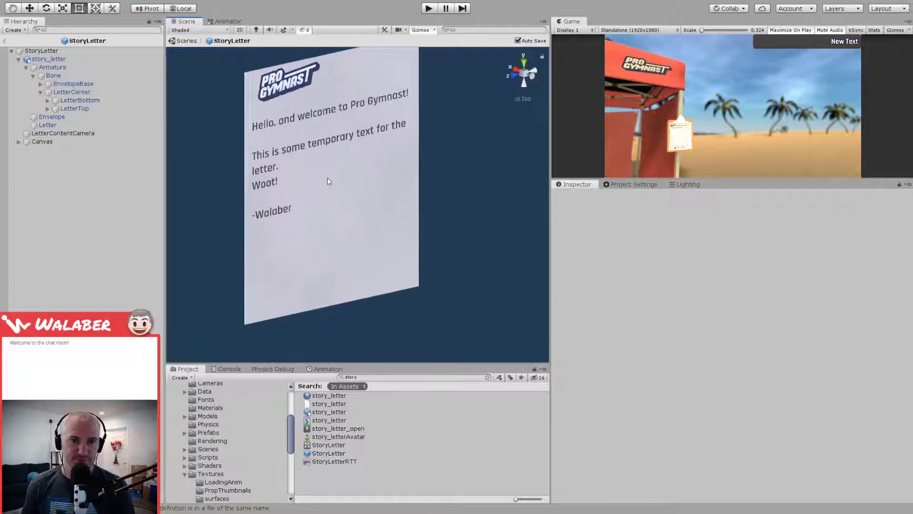
scroll(328, 179, "up", 5)
left_click_drag(325, 185, 289, 165, "alt")
middle_click_drag(289, 165, 451, 298, "alt")
left_click_drag(451, 298, 309, 207, "alt")
scroll(367, 244, "down", 4)
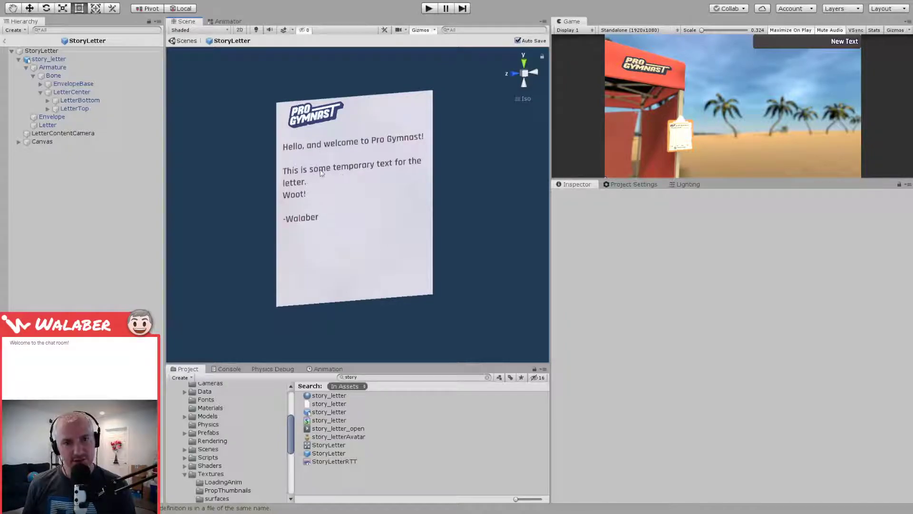
scroll(332, 204, "down", 5)
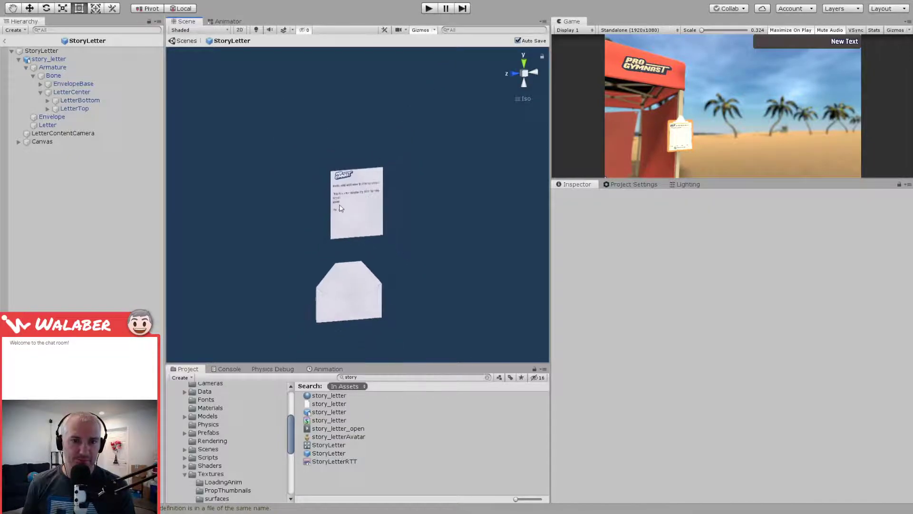
middle_click_drag(350, 211, 340, 160)
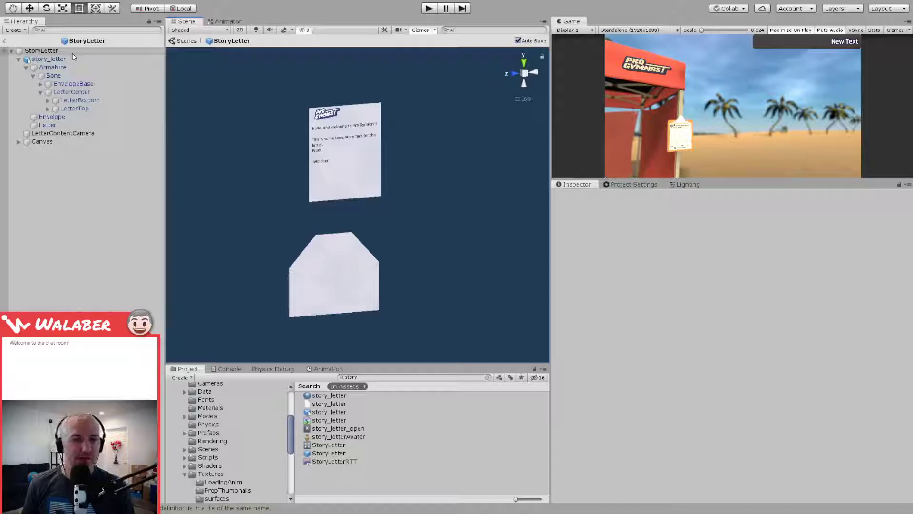
Step: Open StoryLetter's story_letter_open animation and copy all starting-pose keyframes from frame 0 to frame 25
left_click(47, 51)
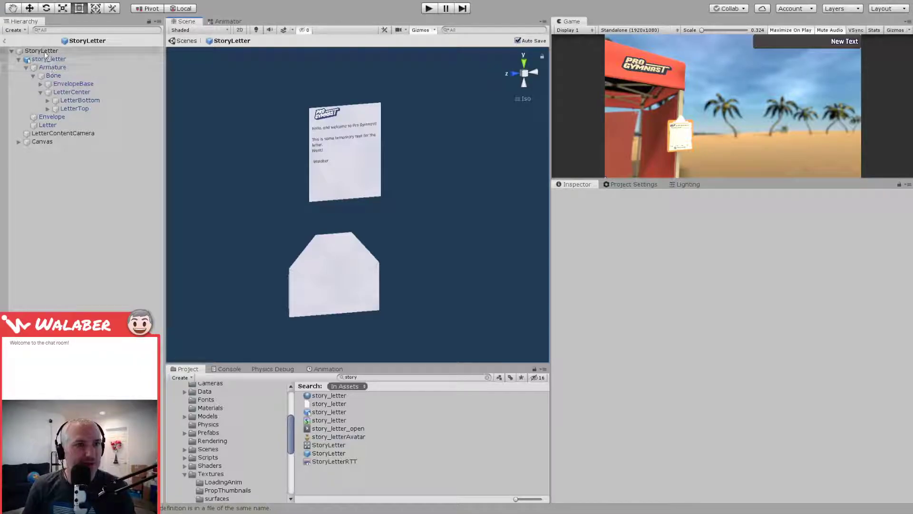
left_click(324, 369)
mouse_move(339, 379)
left_mouse_down()
mouse_move(519, 385)
mouse_move(337, 377)
left_mouse_up()
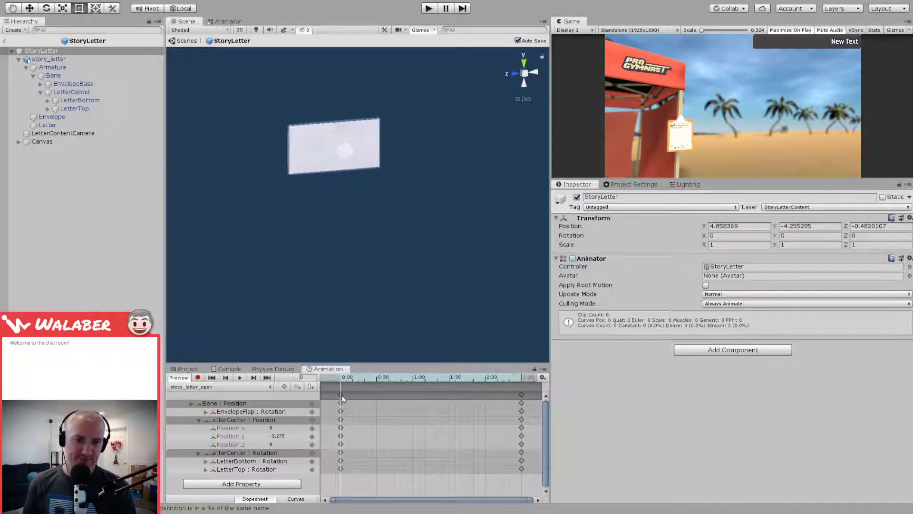
left_click(342, 396)
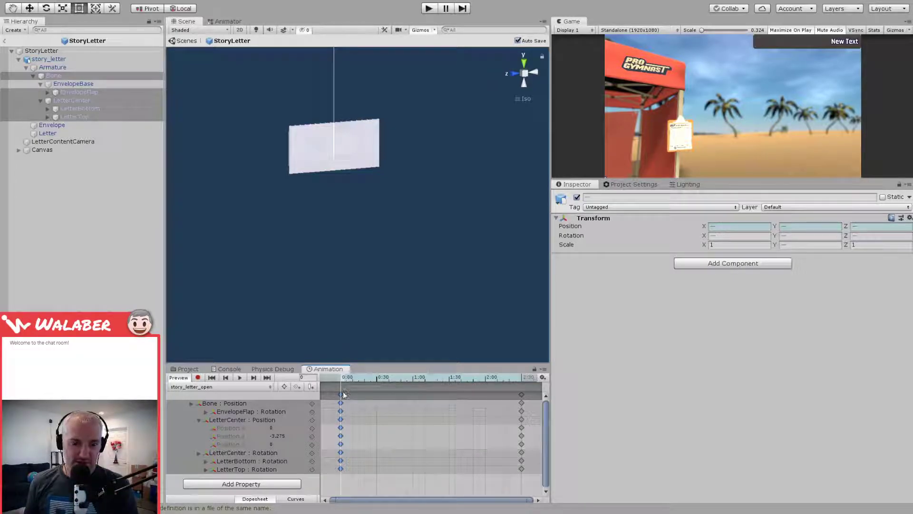
left_click_drag(344, 380, 371, 383)
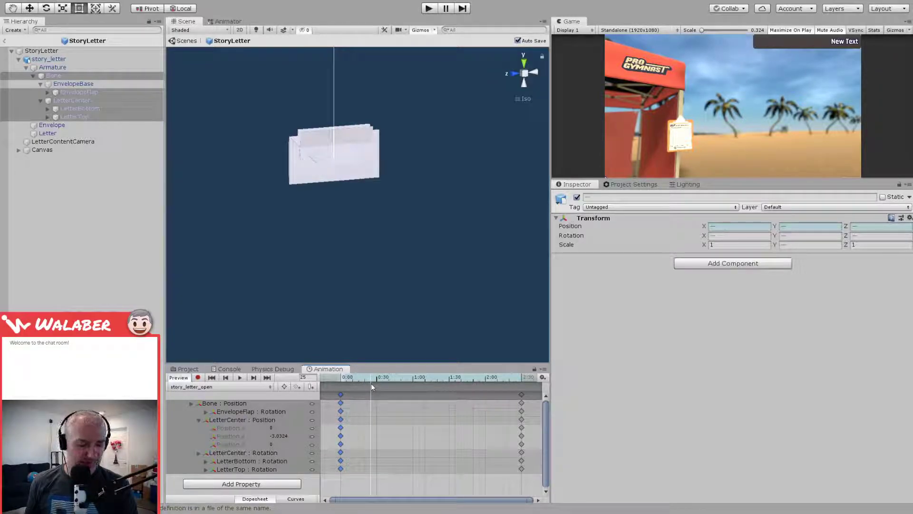
key("k")
left_click_drag(371, 384, 338, 384)
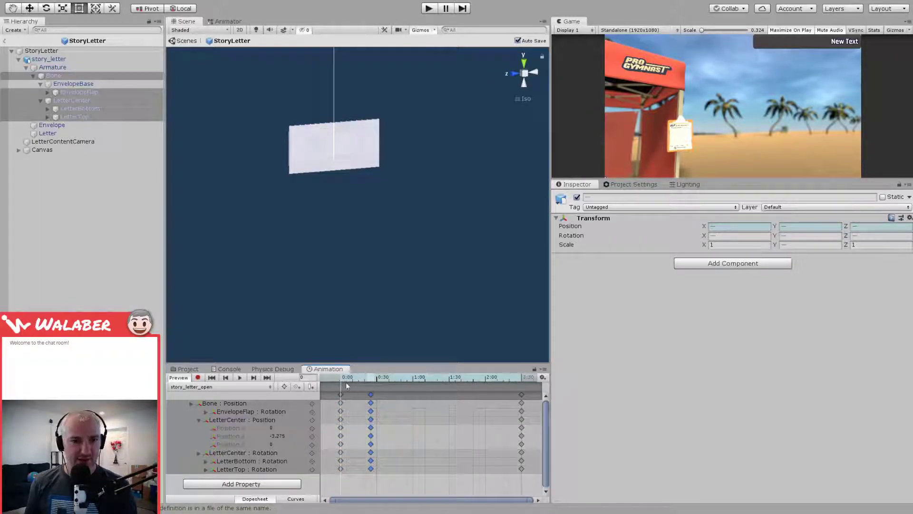
Step: Record the Bone at frame 0 of the animation, moved down to position X -0.74, Y 0, Z -0.15
left_click(53, 76)
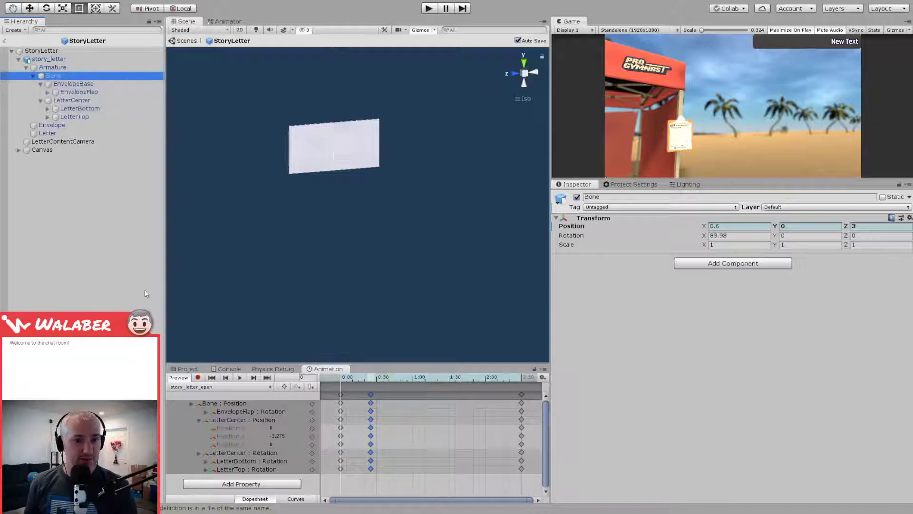
left_click(198, 377)
key("w")
left_click_drag(306, 226, 339, 245, "alt")
scroll(340, 245, "down", 9)
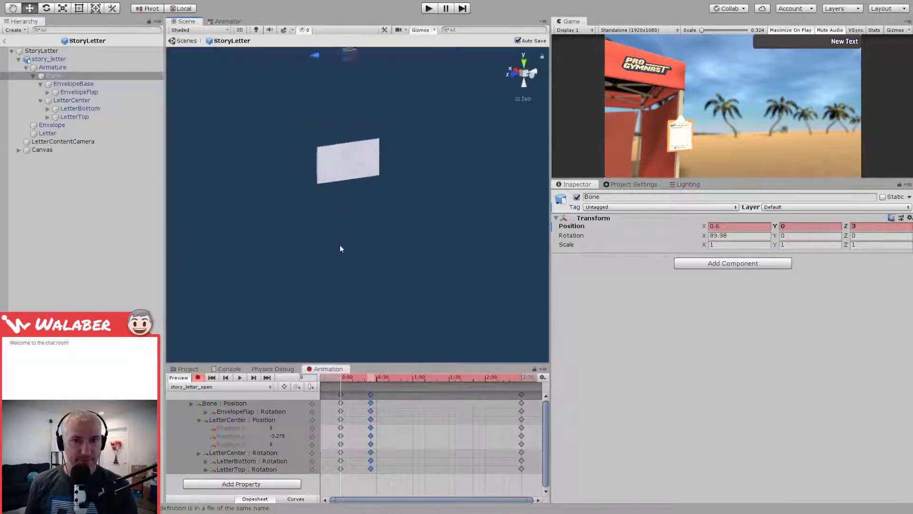
middle_click_drag(336, 224, 338, 243)
left_click_drag(351, 59, 353, 151)
key("alt")
left_click_drag(274, 226, 369, 195, "alt")
Step: Tilt the Bone to a Z rotation of -15.292 at frame 0 and scrub through the entrance motion
key("e")
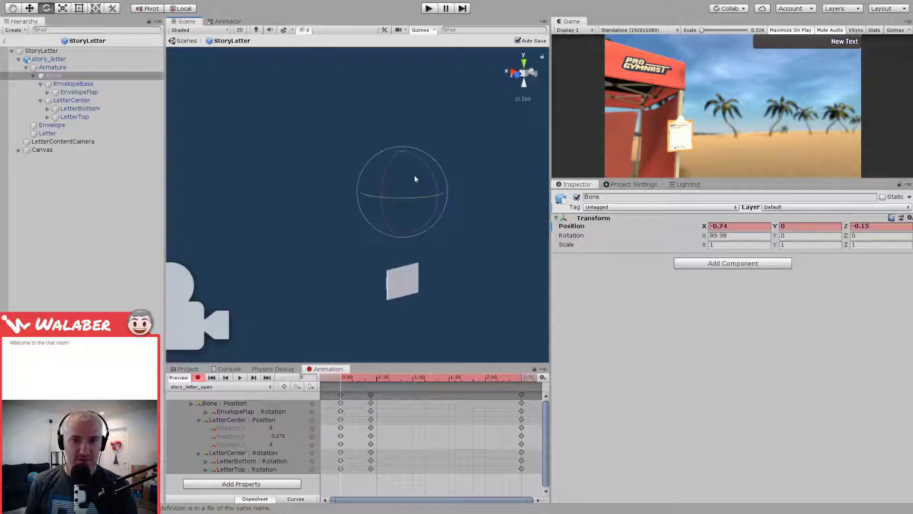
left_click_drag(424, 162, 409, 148)
left_click_drag(343, 381, 372, 383)
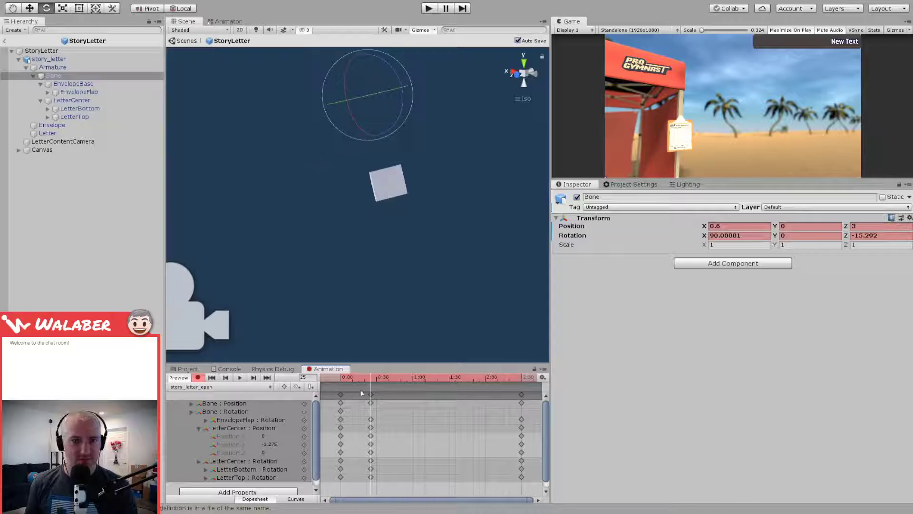
left_click(334, 378)
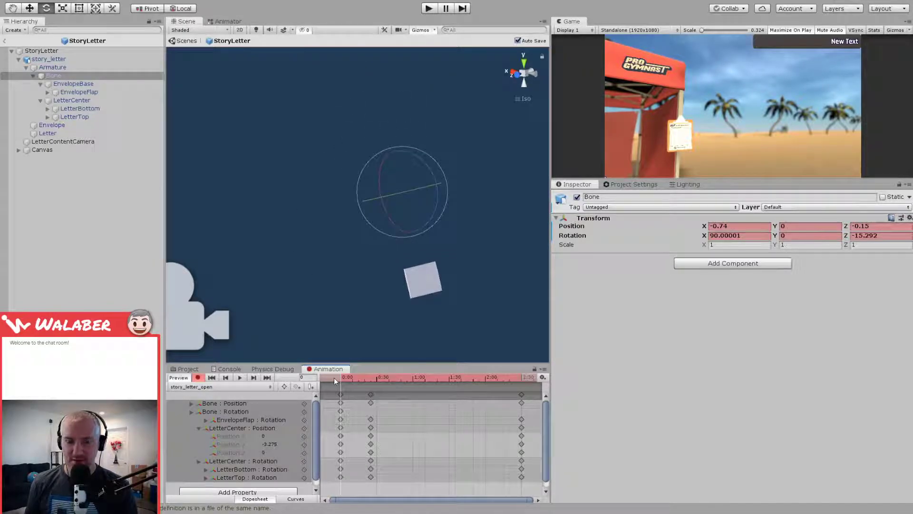
Step: At frame 25, level the Bone by setting its rotation to X 90 and Z 0
left_click_drag(334, 378, 370, 381)
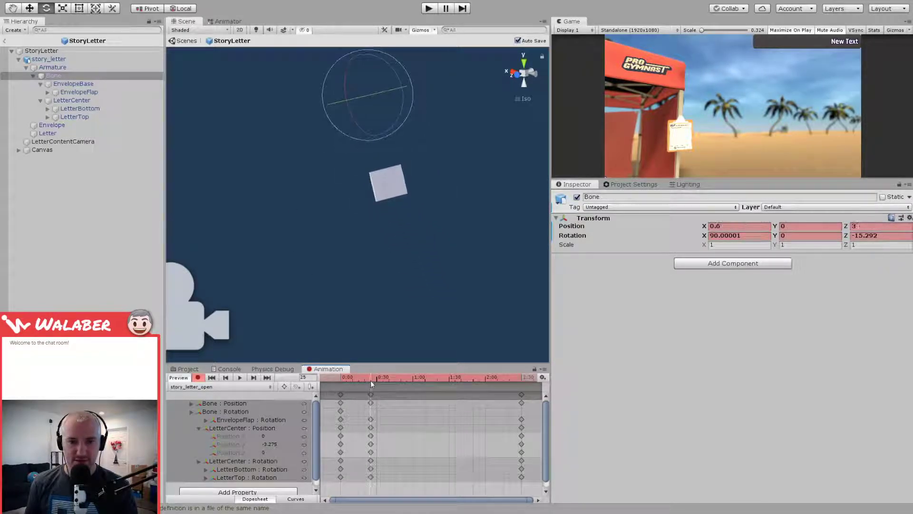
left_click_drag(402, 107, 401, 123)
left_click(741, 234)
type("90")
key("Tab")
key("Tab")
type("0")
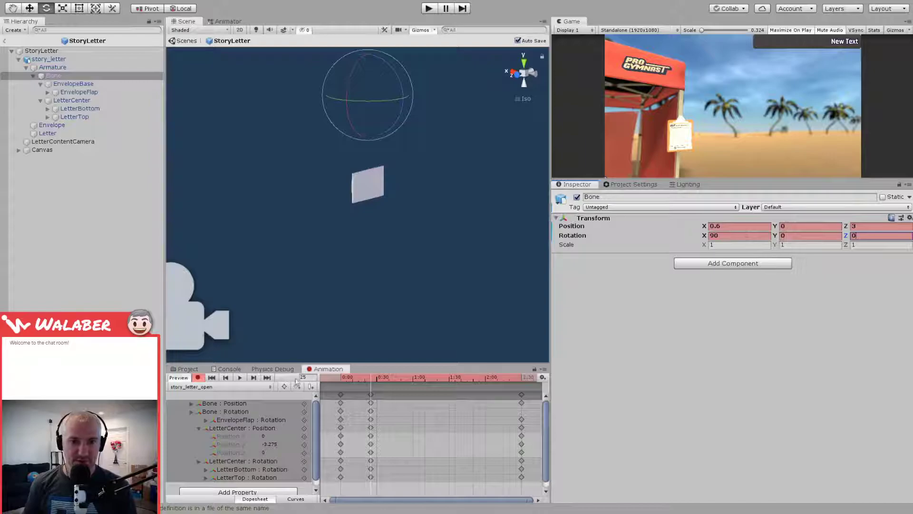
Step: Play the story_letter_open animation from the start to review the Bone's entrance motion
mouse_move(341, 378)
left_mouse_down()
mouse_move(372, 378)
mouse_move(338, 376)
left_mouse_up()
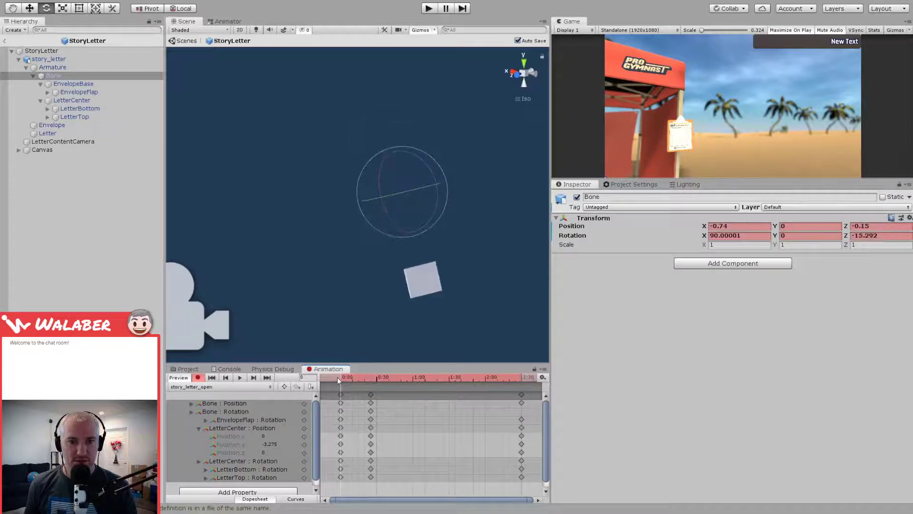
left_click(240, 378)
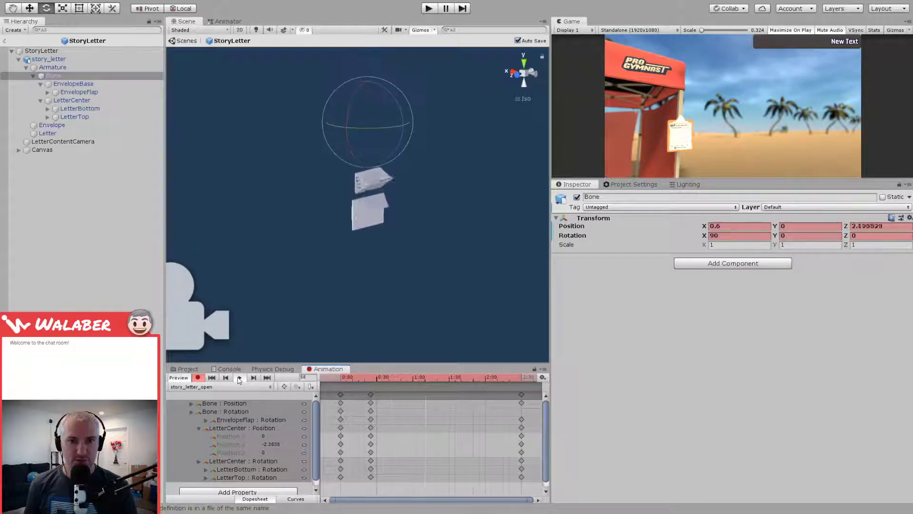
left_click(239, 378)
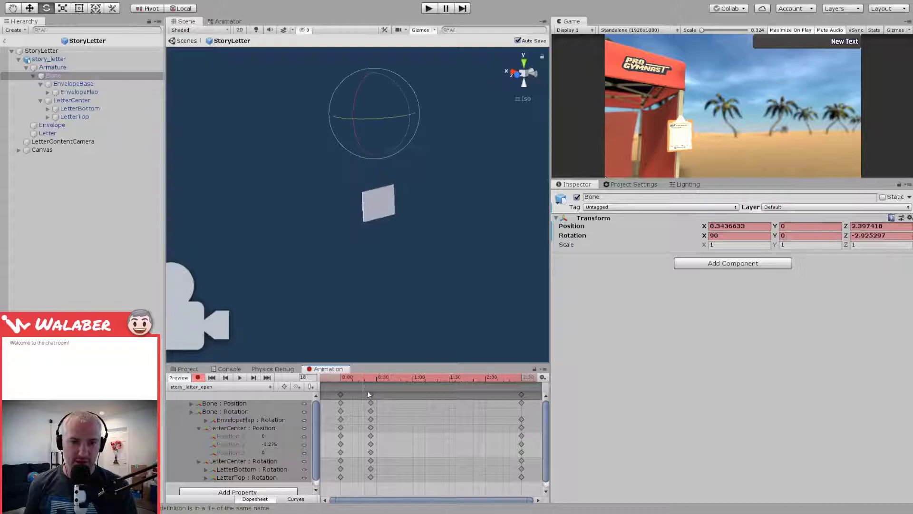
Step: Copy the frame 25 keyframes to frames 40 and 80 of the story_letter_open animation
left_click(371, 395)
left_click_drag(372, 378, 330, 377)
key("ctrl+v")
left_click(239, 377)
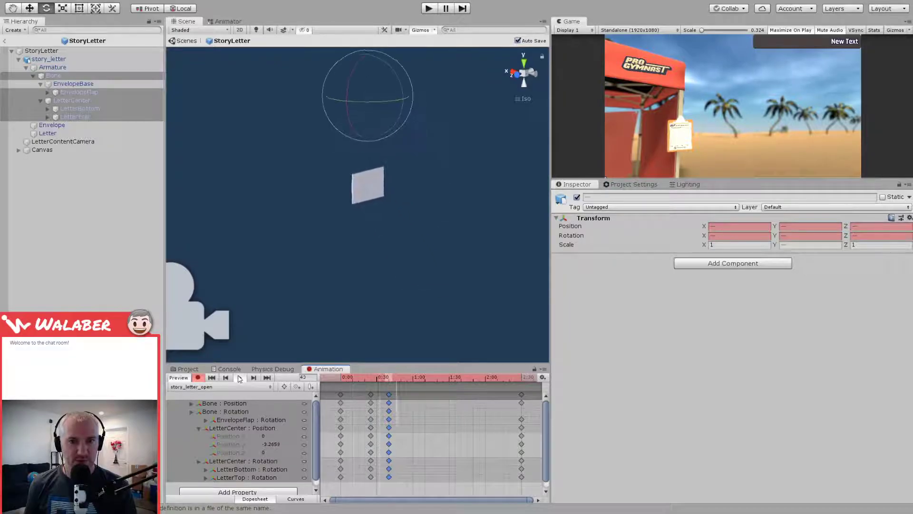
left_click(389, 376)
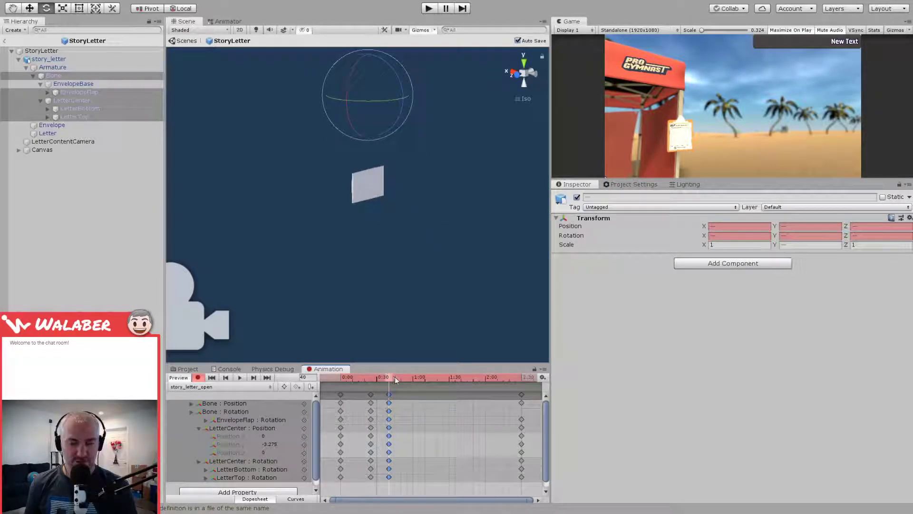
mouse_move(431, 377)
left_mouse_down()
mouse_move(421, 377)
mouse_move(464, 376)
mouse_move(379, 376)
mouse_move(413, 375)
left_mouse_up()
key("ctrl+v")
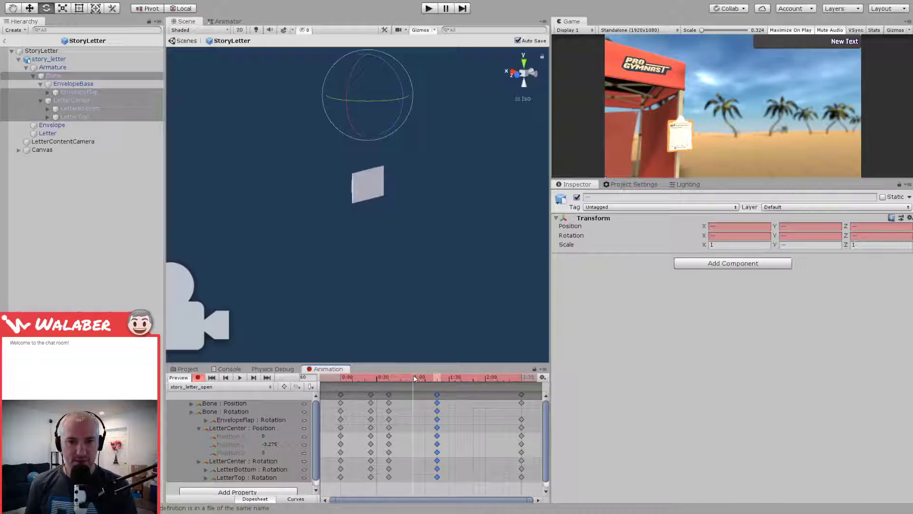
Step: Record EnvelopeFlap opened at frame 60 with a Z rotation of -15.7 and scrub through the flap motion
left_click(80, 93)
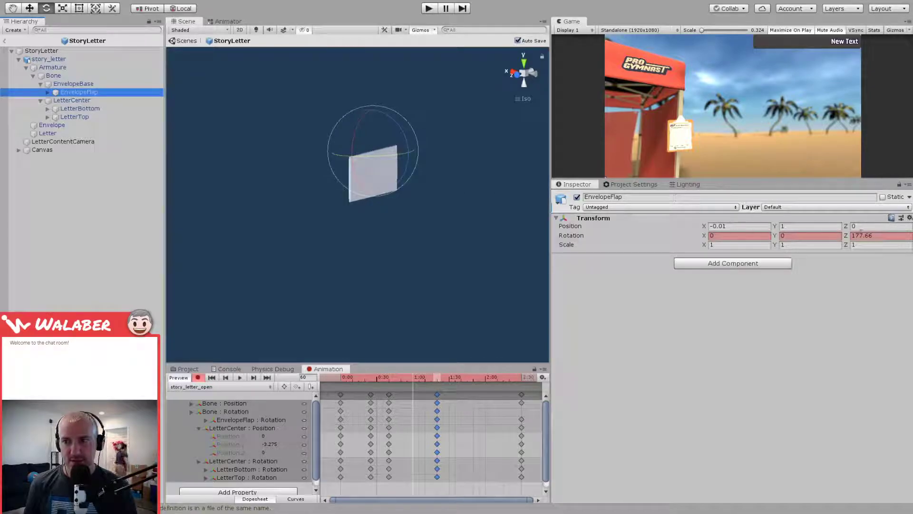
left_click(862, 235)
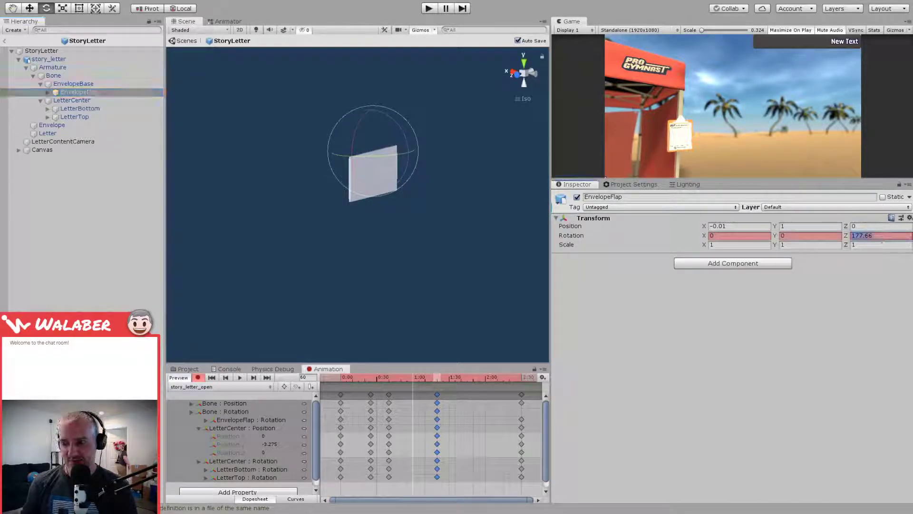
type("0")
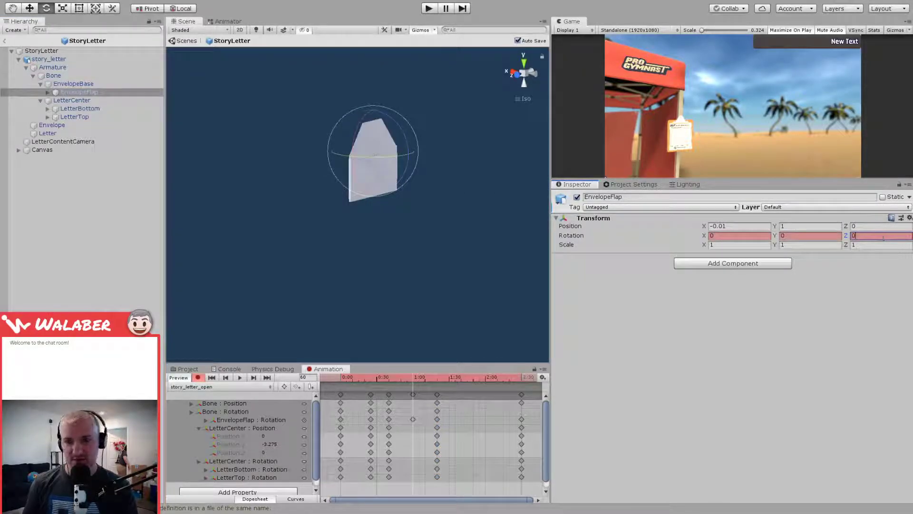
left_click_drag(846, 238, 804, 238)
left_click_drag(335, 376, 433, 376)
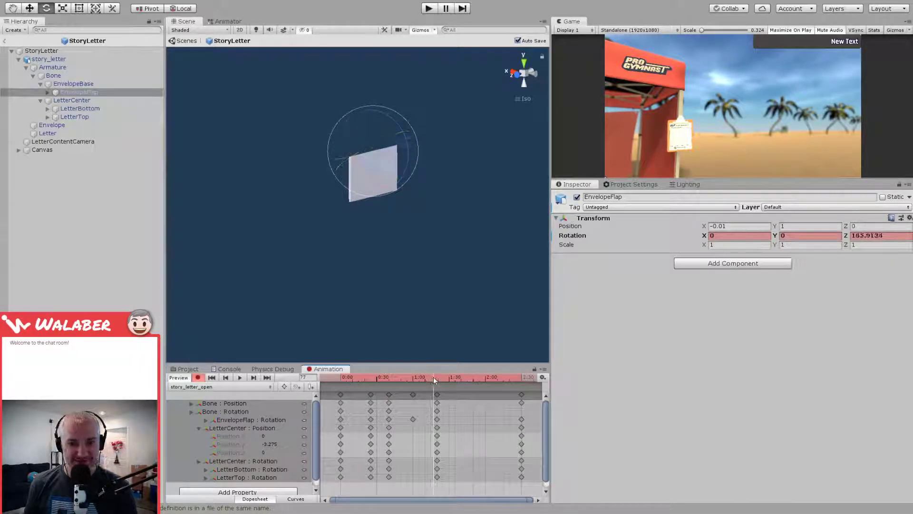
Step: Delete the EnvelopeFlap rotation keys at frames 80 and 150 and scrub through the opening
left_click_drag(437, 419, 521, 425)
key("Delete")
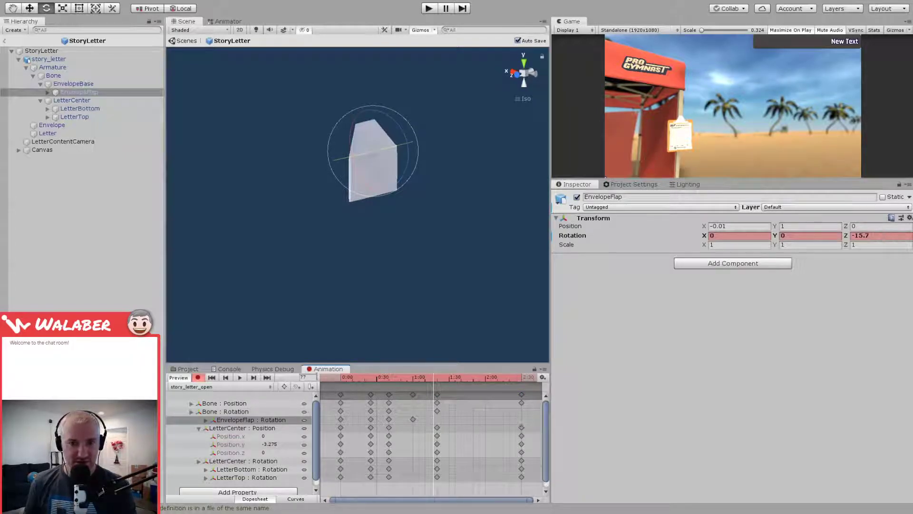
left_click_drag(347, 378, 437, 381)
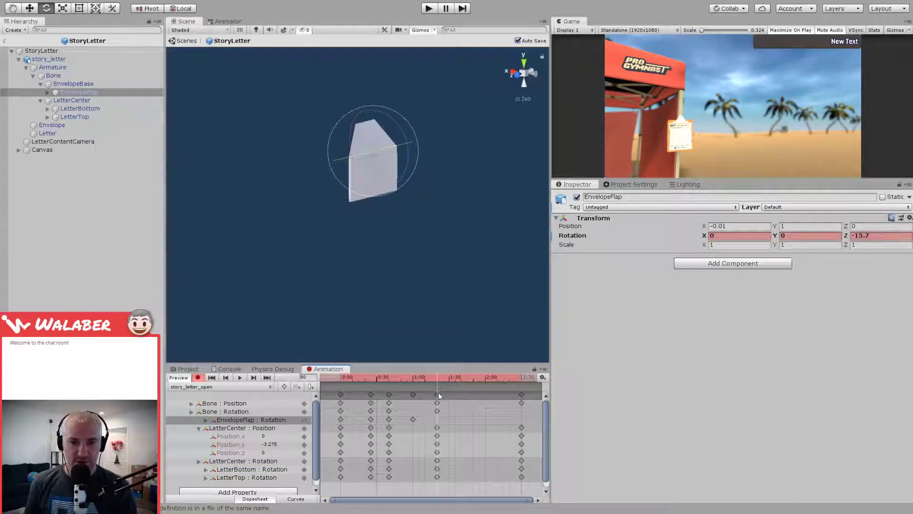
Step: Copy the frame 80 keyframes to frame 110
left_click(438, 394)
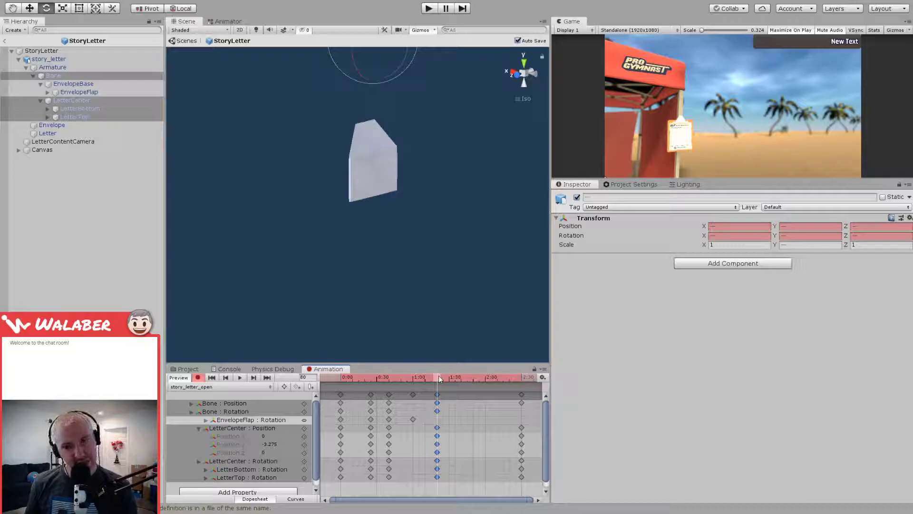
left_click_drag(439, 375, 473, 375)
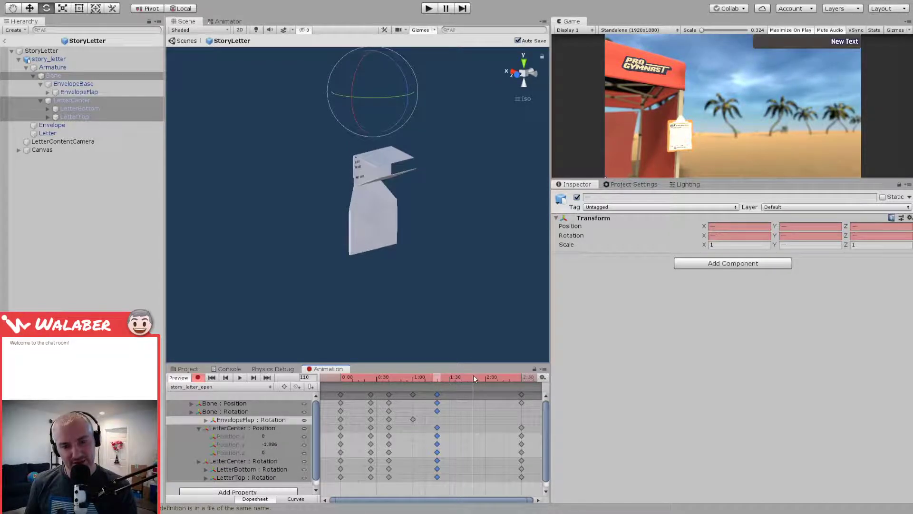
key("ctrl+v")
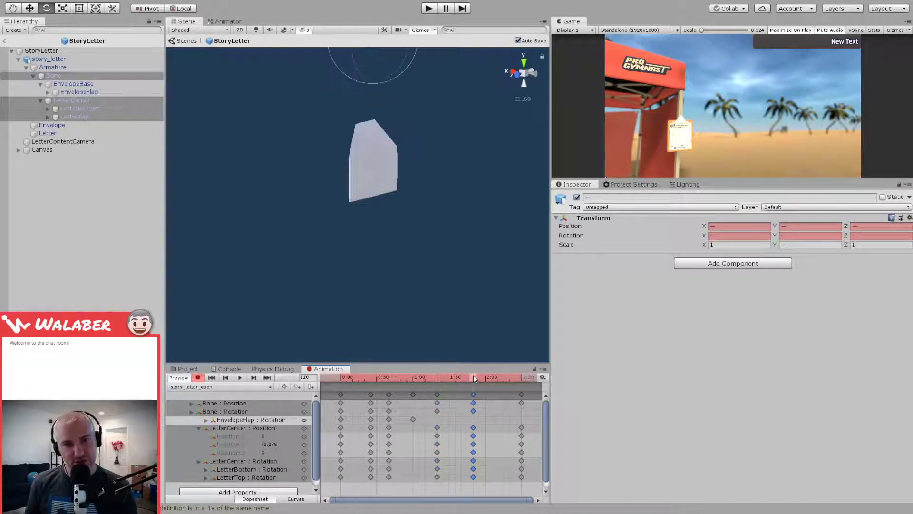
Step: Scrub through the letter's exit from the envelope and examine the keyframes at frames 110 and 150
left_click(71, 85)
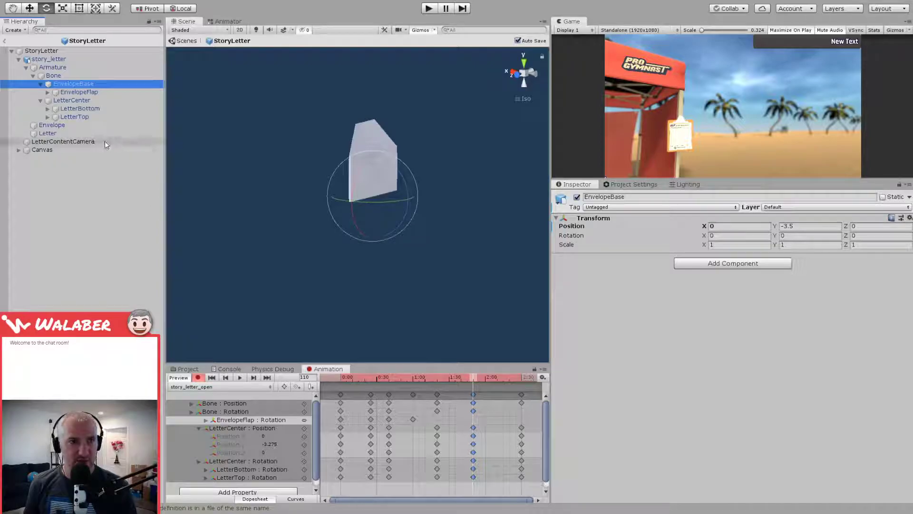
left_click_drag(346, 377, 507, 381)
left_click(521, 395)
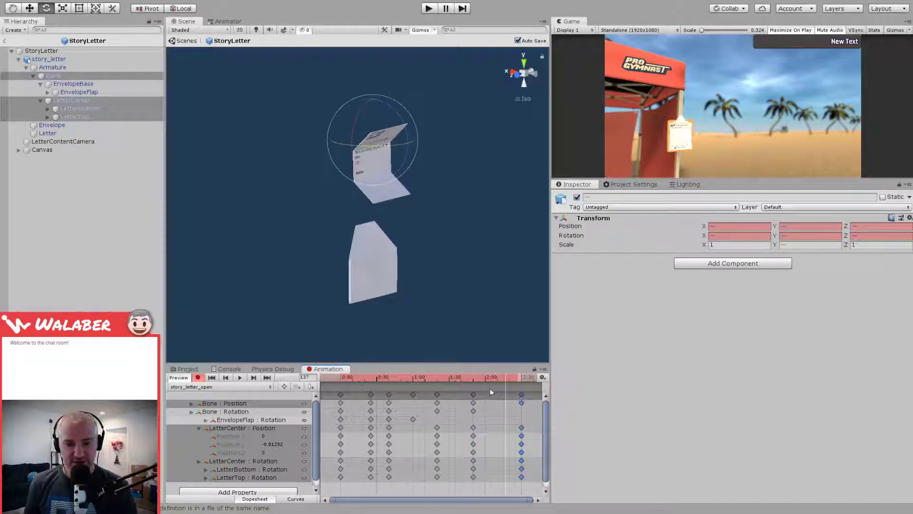
mouse_move(449, 379)
left_mouse_down()
mouse_move(474, 380)
mouse_move(444, 376)
left_mouse_up()
left_click(473, 395)
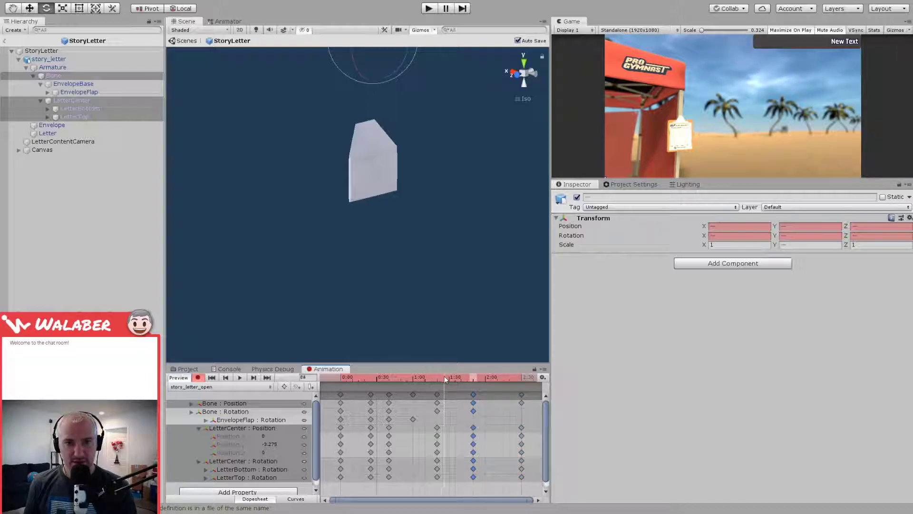
left_click(474, 378)
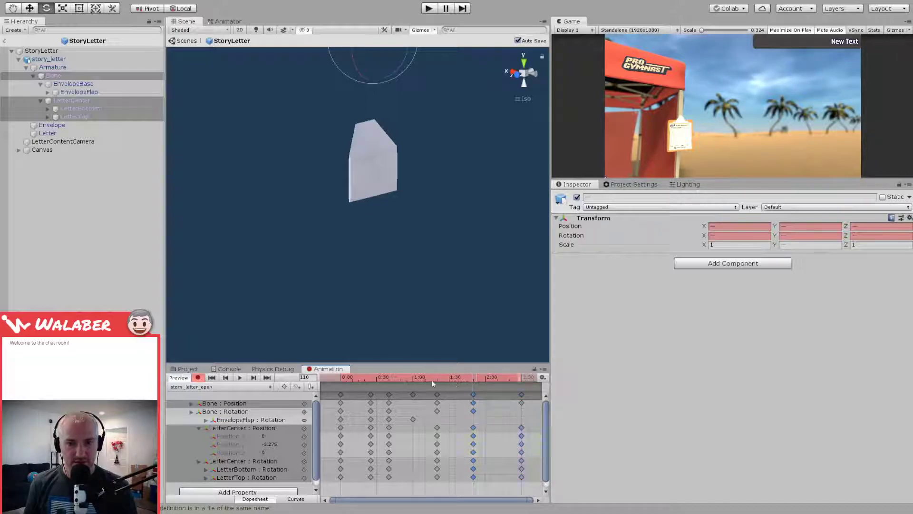
left_click_drag(427, 379, 462, 379)
left_click(473, 395)
key("k")
left_click_drag(472, 413, 472, 414)
Step: Replace the keyframes at frame 110 with a copy of the frame 150 keyframes
left_click(521, 395)
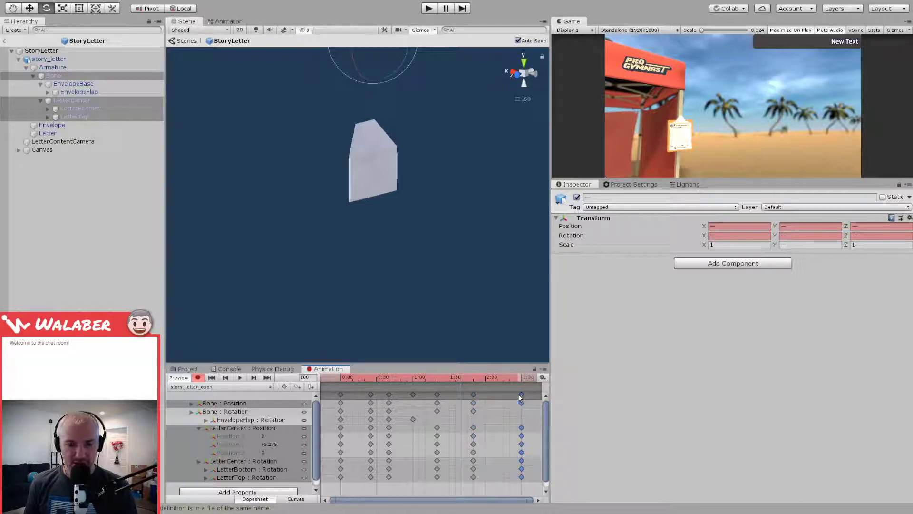
left_click(474, 395)
left_click(472, 376)
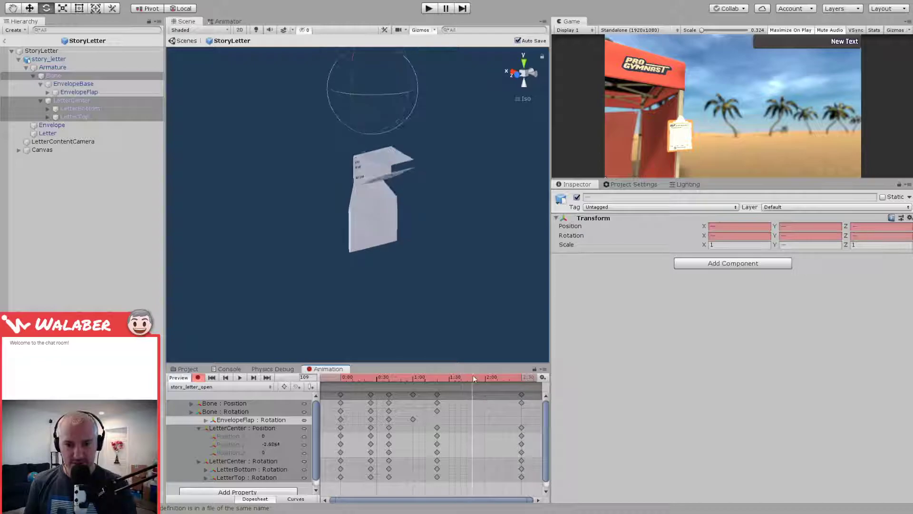
mouse_move(473, 378)
left_mouse_down()
mouse_move(461, 378)
mouse_move(472, 381)
left_mouse_up()
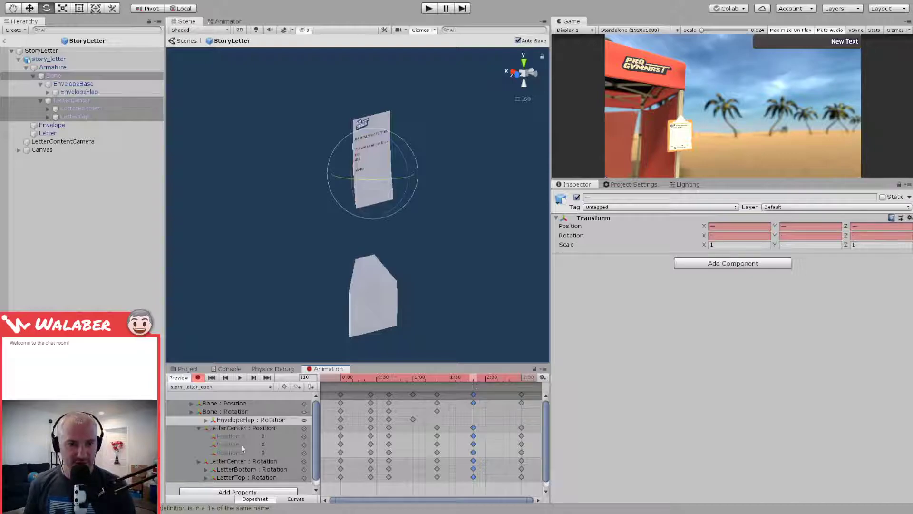
Step: Delete the LetterBottom and LetterTop rotation keys at frame 110
left_click(199, 429)
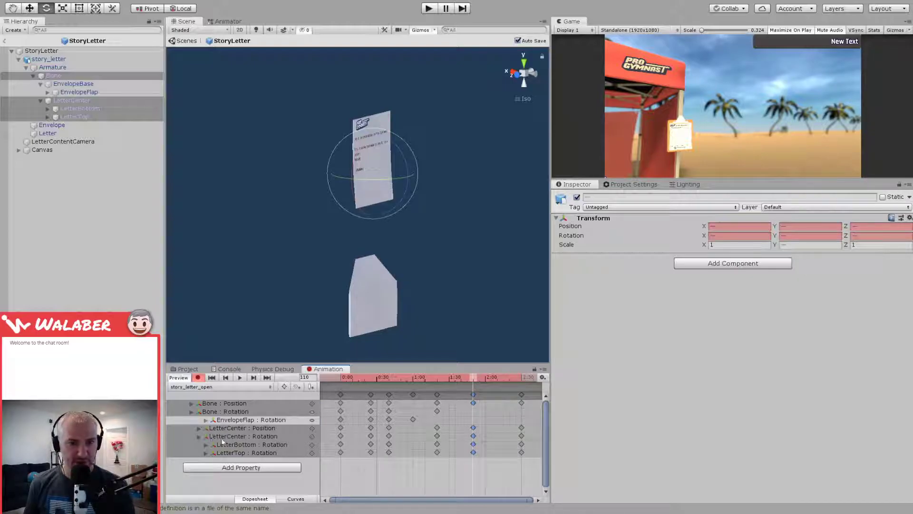
left_click(474, 444)
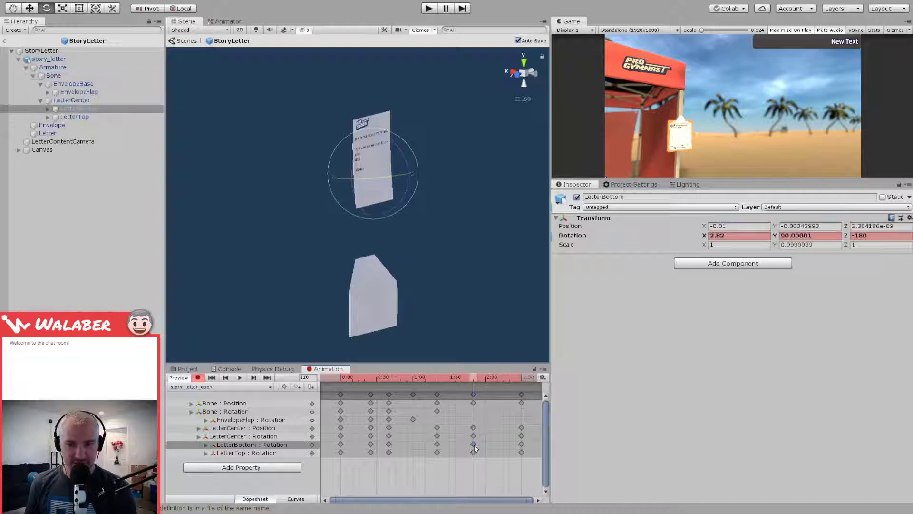
key("Delete")
left_click(475, 452)
key("Delete")
Step: Copy the folded LetterBottom and LetterTop rotation keys from frame 80 to frame 110 and scrub through the result
left_click_drag(433, 379, 470, 380)
left_click(437, 444)
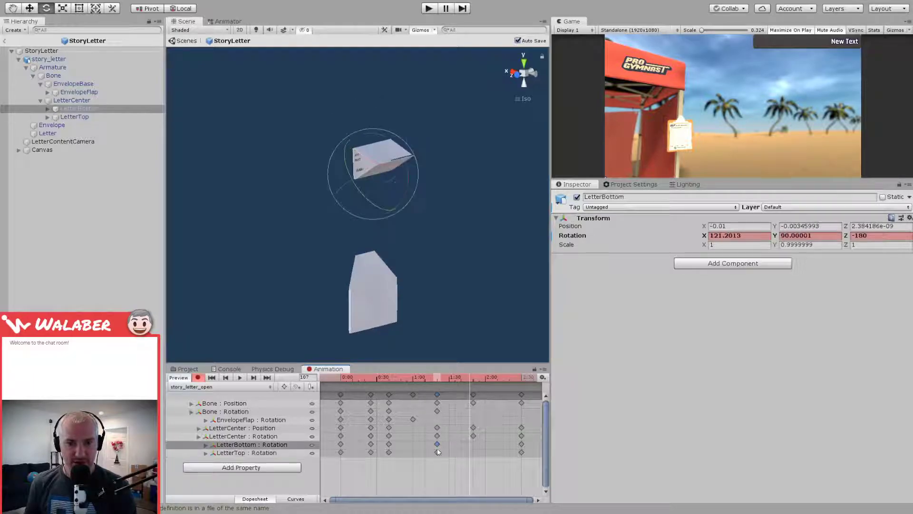
left_click(437, 452, "shift")
left_click(473, 376)
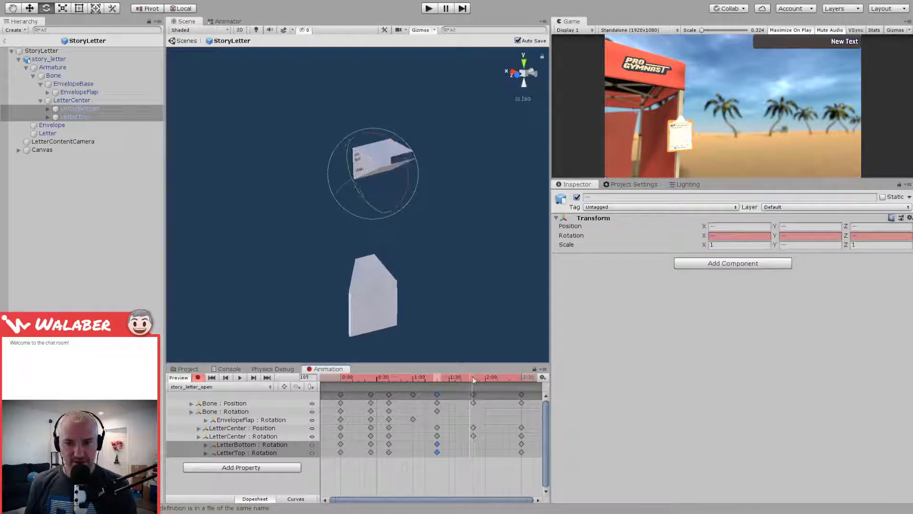
key("ctrl+v")
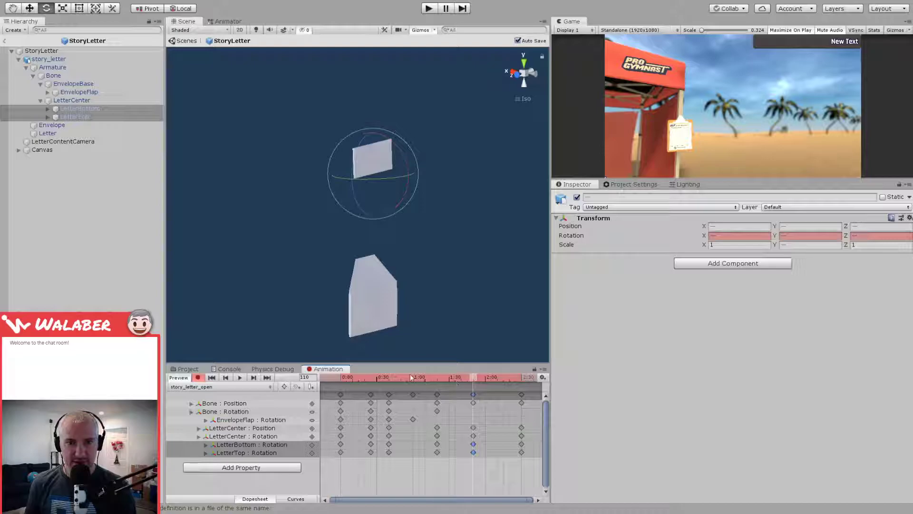
left_click(342, 377)
left_click_drag(342, 375, 472, 376)
Step: Stagger the unfolding by ending LetterBottom's rotation at frame 135 and starting LetterTop's rotation at about frame 121
left_click_drag(305, 142, 358, 177, "alt")
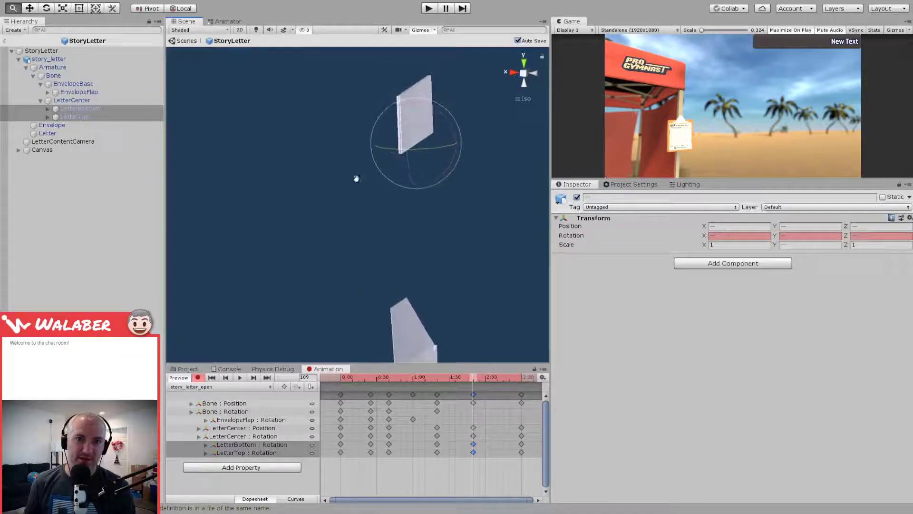
middle_click_drag(358, 177, 320, 189)
left_click_drag(474, 376, 501, 378)
left_click_drag(520, 444, 504, 446)
mouse_move(501, 377)
left_mouse_down()
mouse_move(487, 378)
mouse_move(503, 379)
left_mouse_up()
left_click_drag(504, 444, 489, 453)
left_click_drag(464, 378, 503, 380)
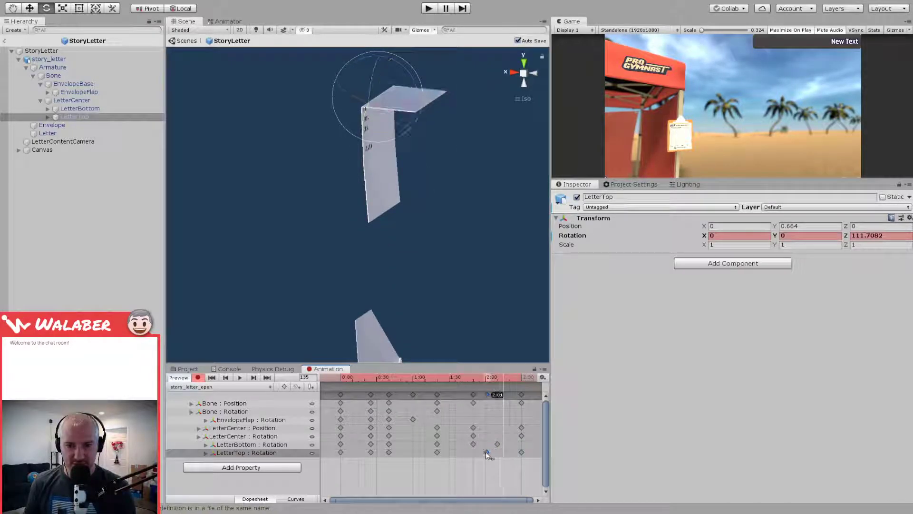
left_click_drag(499, 447, 507, 448)
Step: Play the animation from the start to review the envelope opening and the staggered unfolding
left_click_drag(485, 383, 339, 380)
left_click(239, 378)
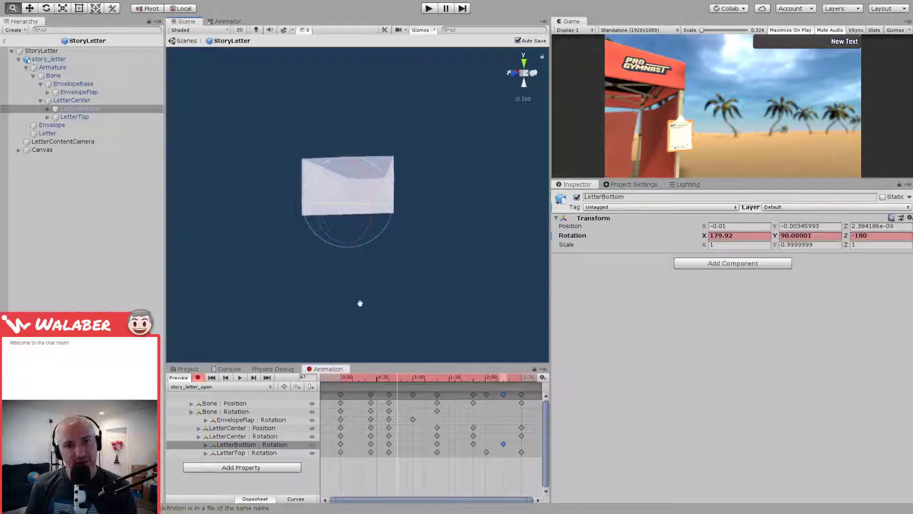
left_click(331, 378)
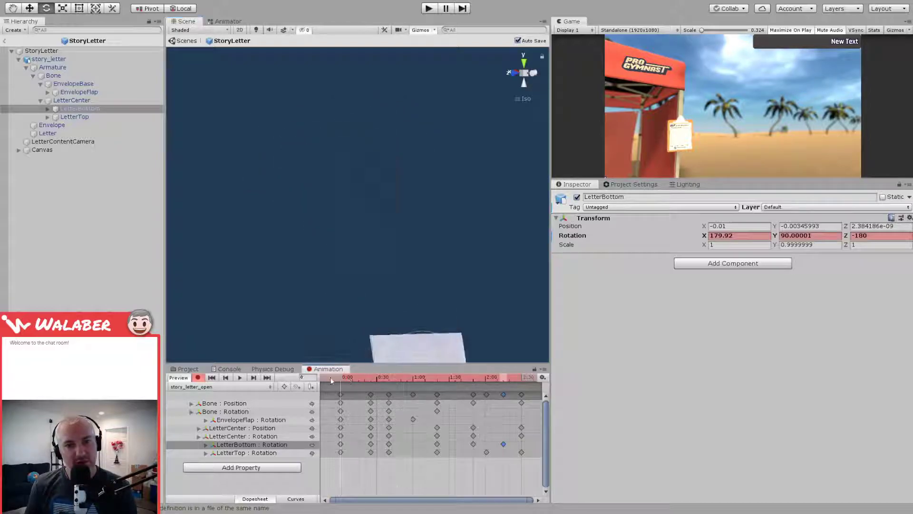
left_click(239, 379)
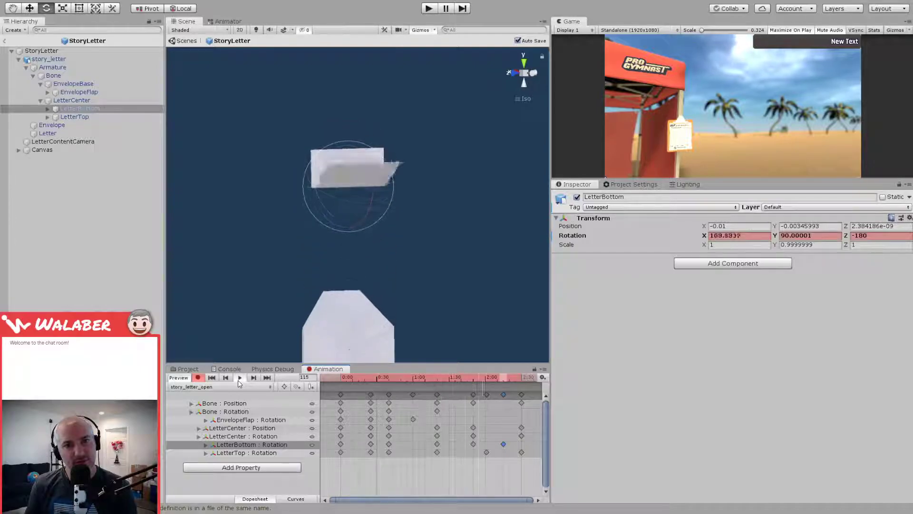
Step: Move the frame 25 keyframes to about frame 22 and the frame 40 keyframes to about frame 45, and replay the animation
left_click_drag(365, 389, 390, 397)
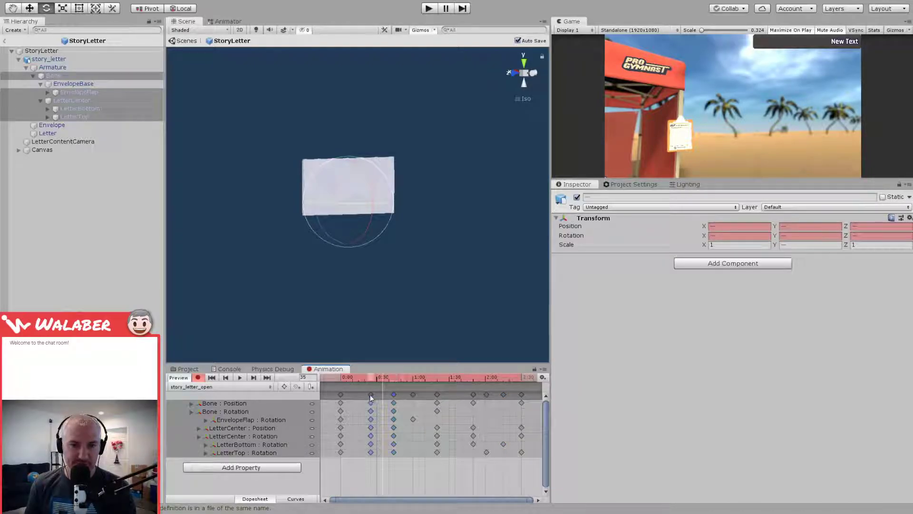
left_click_drag(367, 397, 395, 398)
left_click_drag(346, 382, 342, 380)
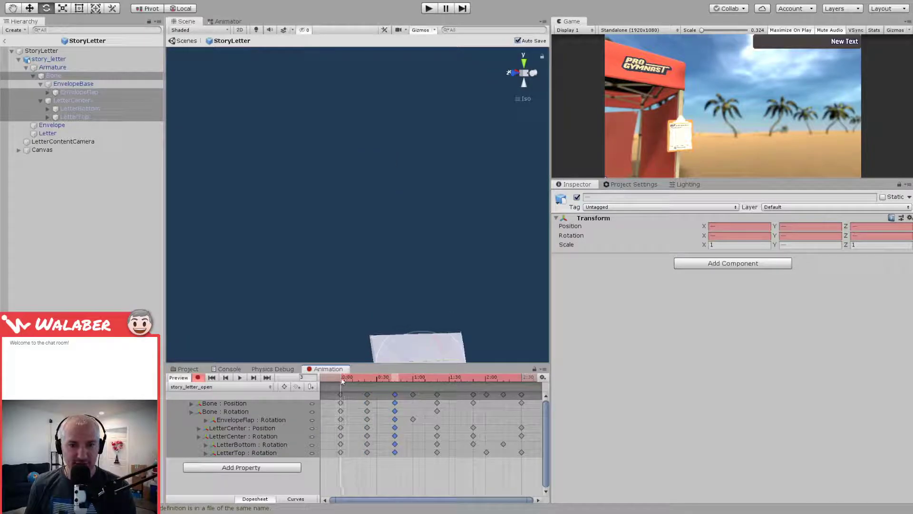
left_click(240, 378)
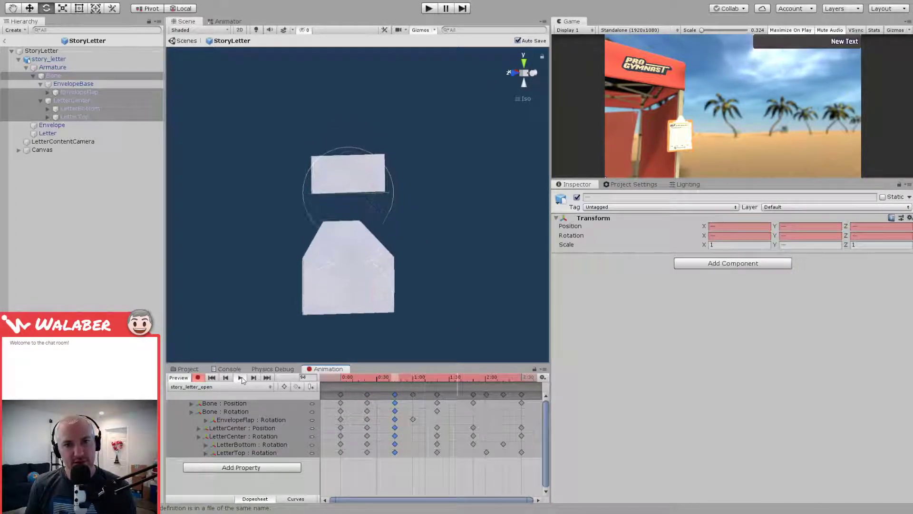
Step: Shift all keyframes from frame 80 onward earlier together, starting them at about frame 66, and play the animation
left_click_drag(396, 379, 527, 398)
left_click_drag(459, 398, 389, 379)
left_click(406, 378)
left_click(240, 378)
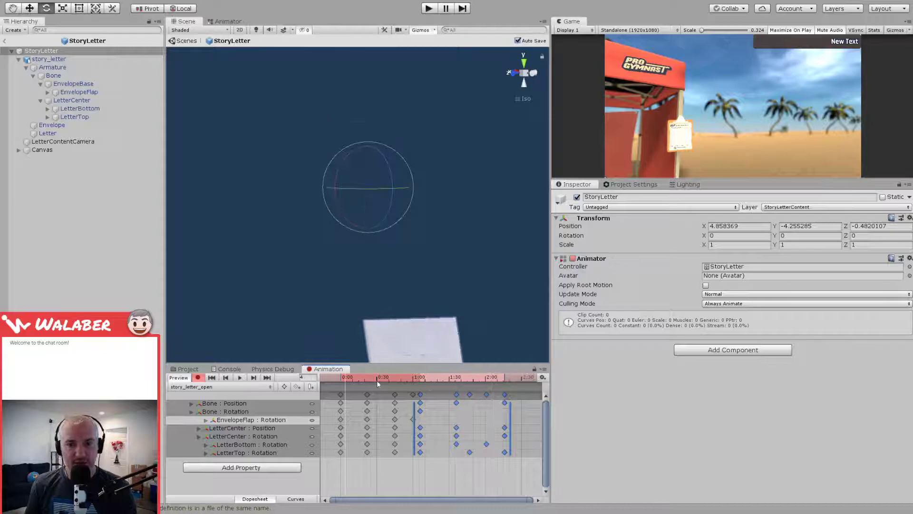
Step: Shift the keyframes from about frame 96 onward earlier together, starting them at about frame 88
left_click(442, 376)
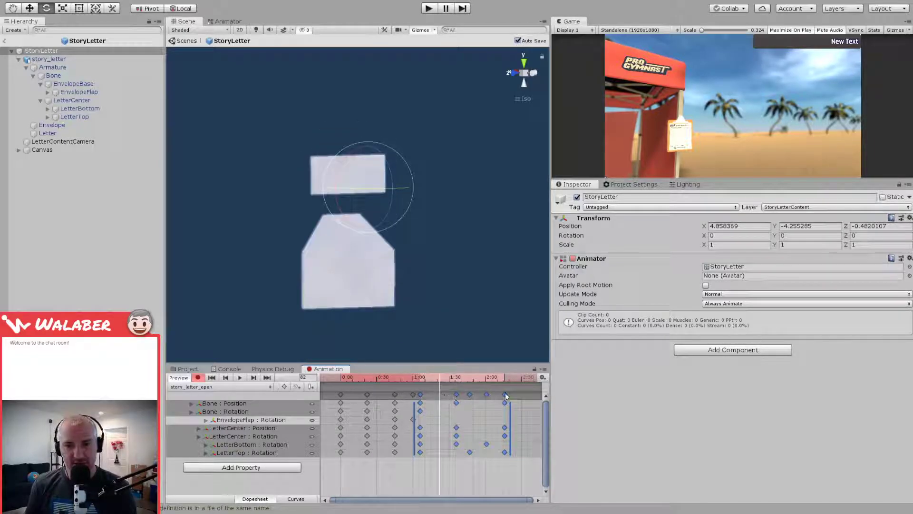
left_click(517, 398)
mouse_move(457, 396)
left_mouse_down()
mouse_move(426, 377)
mouse_move(454, 380)
left_mouse_up()
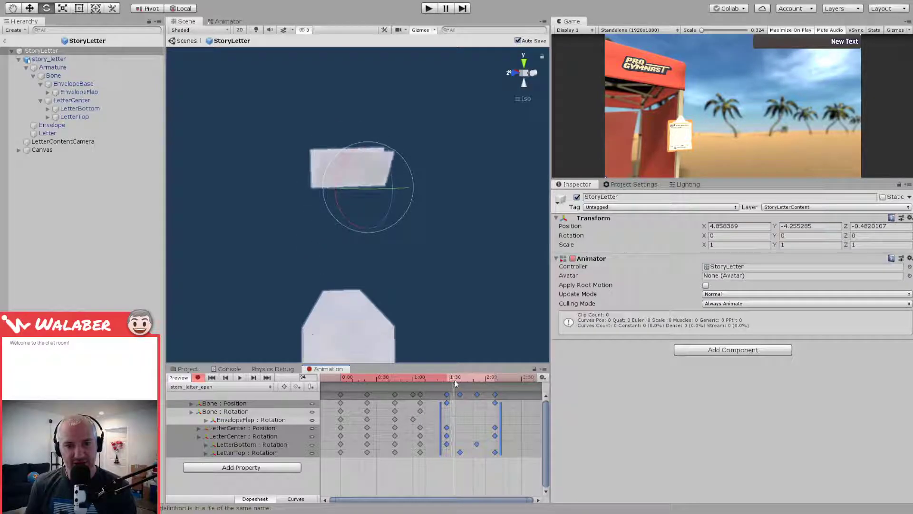
Step: Compress the selected unfolding keyframes so they end at about frame 115, and replay the animation from the start
left_click(240, 377)
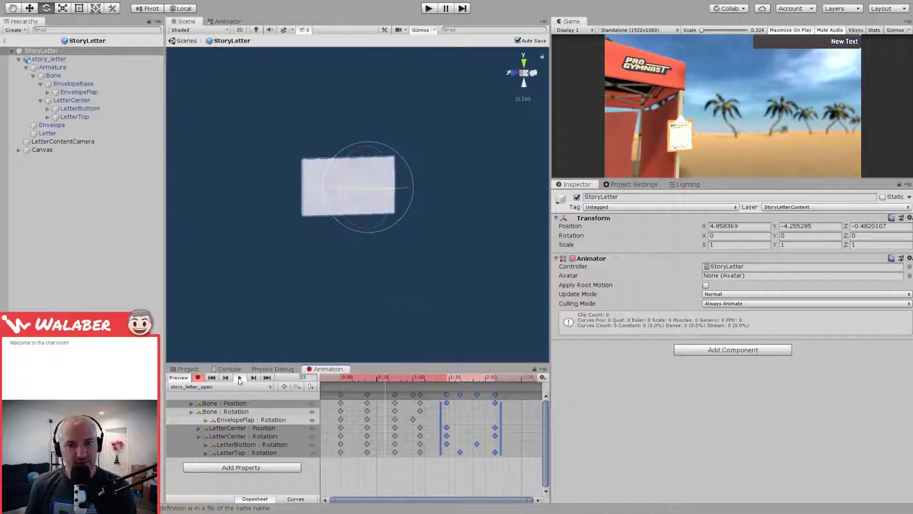
left_click(365, 379)
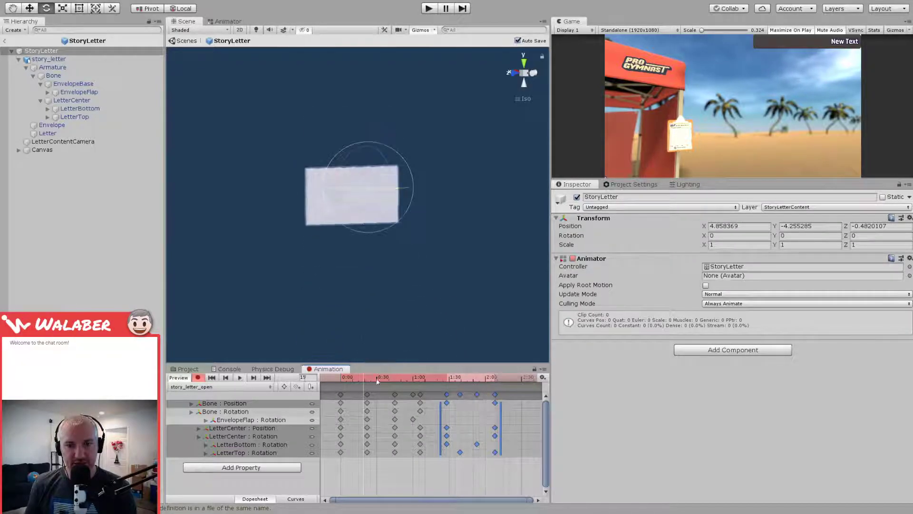
left_click(448, 379)
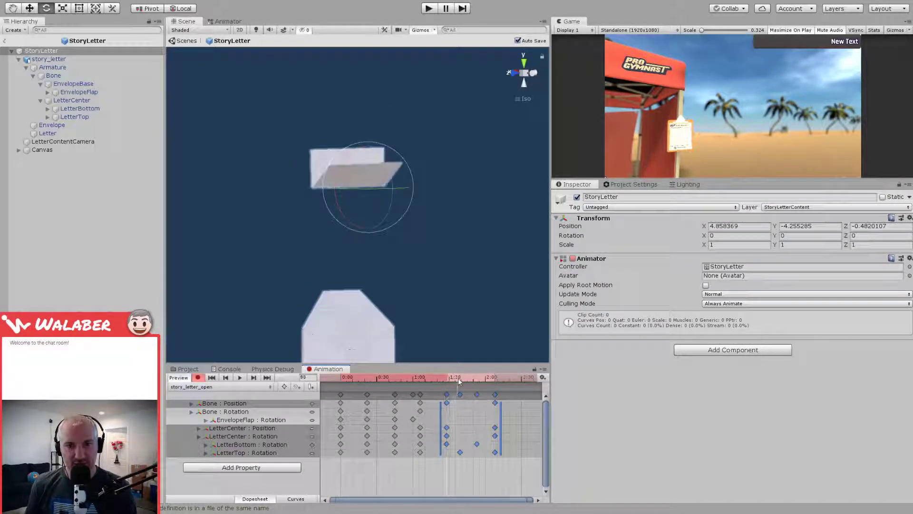
left_click_drag(499, 407, 484, 407)
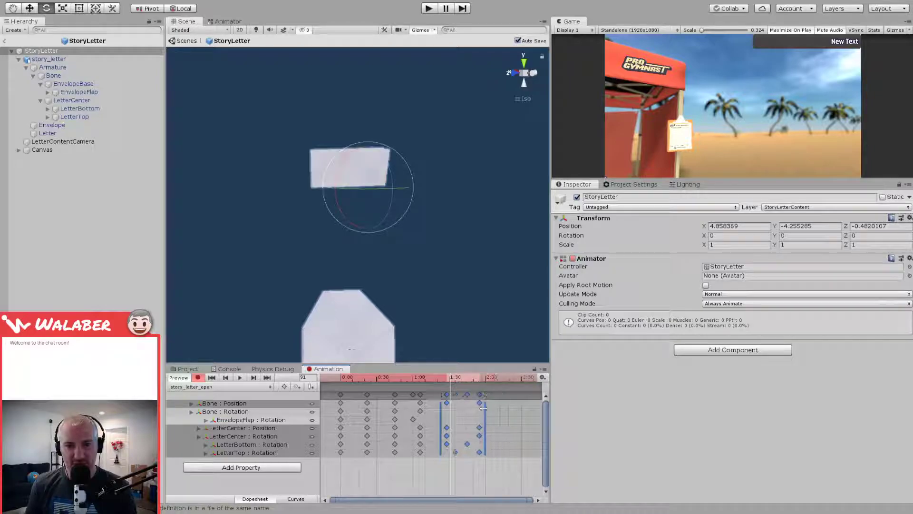
left_click(328, 380)
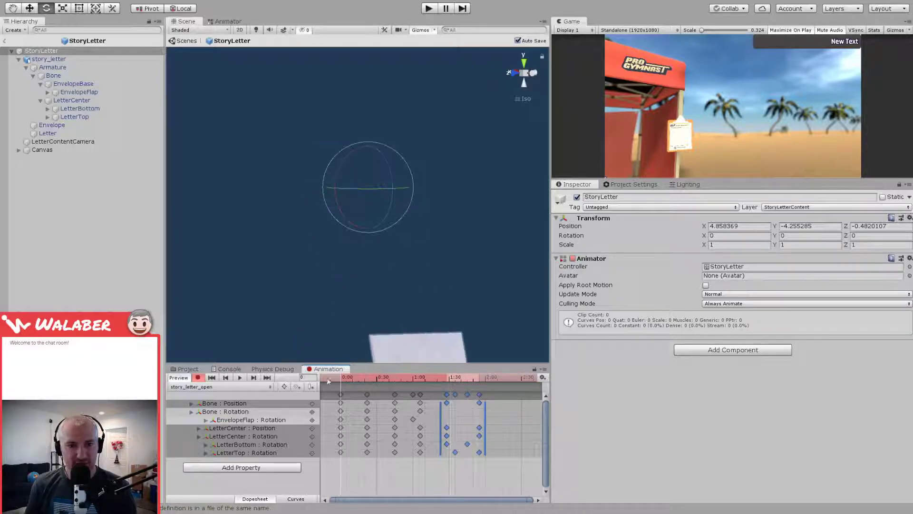
left_click(239, 378)
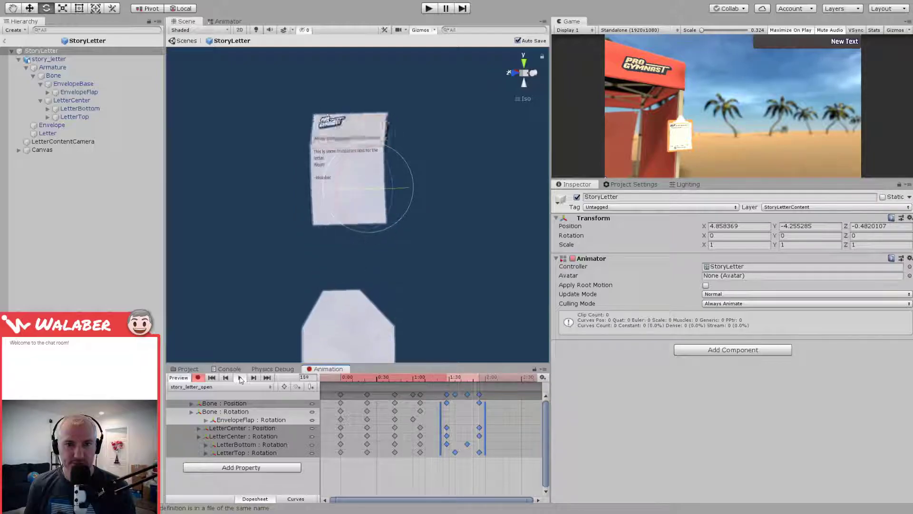
Step: Shift all keyframes after the flap-opening key earlier together, starting them at frame 60, and replay the animation
left_click_drag(389, 377, 413, 377)
scroll(406, 429, "up", 4)
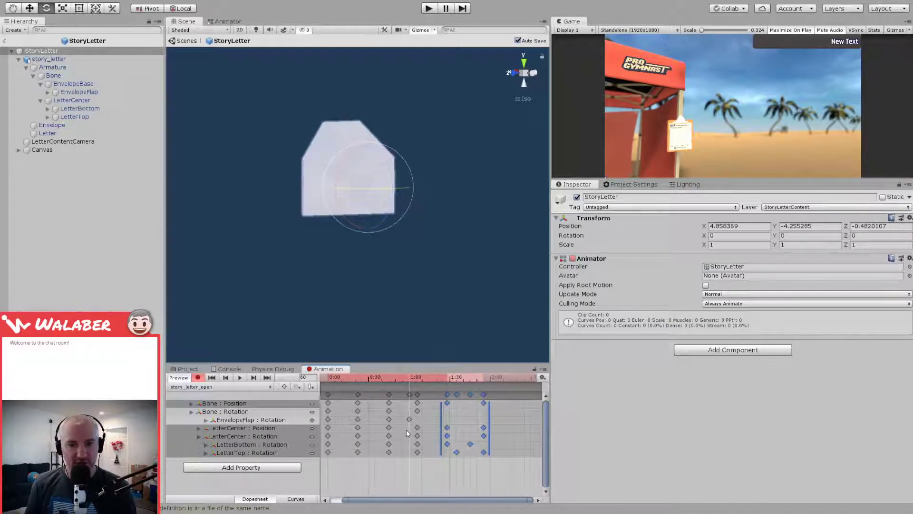
scroll(406, 429, "up", 1)
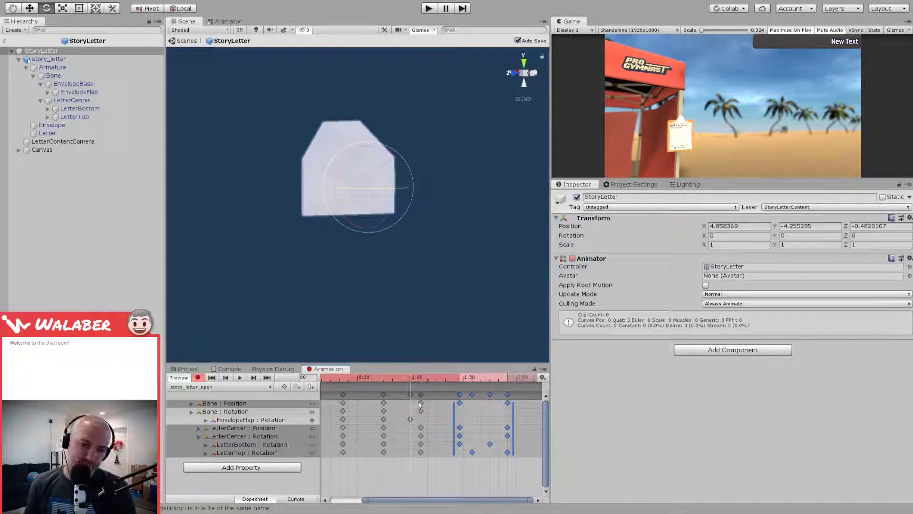
left_click_drag(421, 394, 422, 400)
left_click_drag(522, 394, 328, 378)
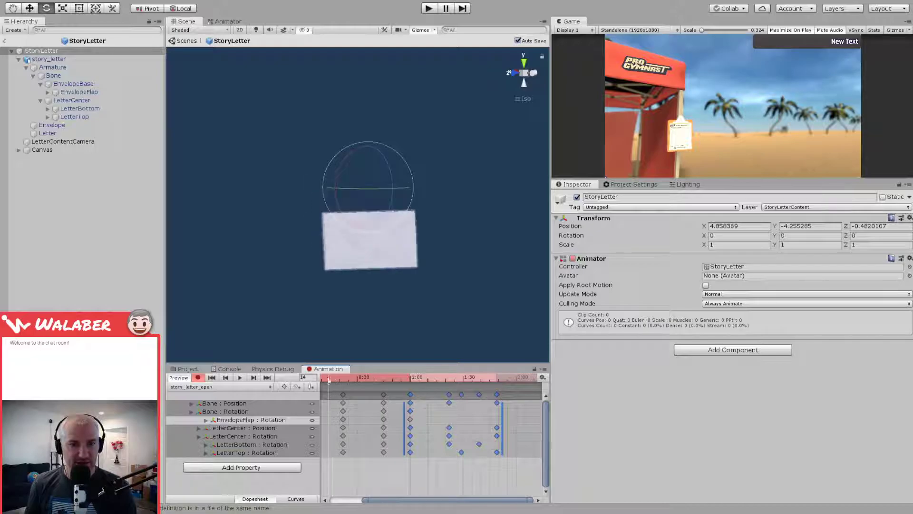
left_click(239, 378)
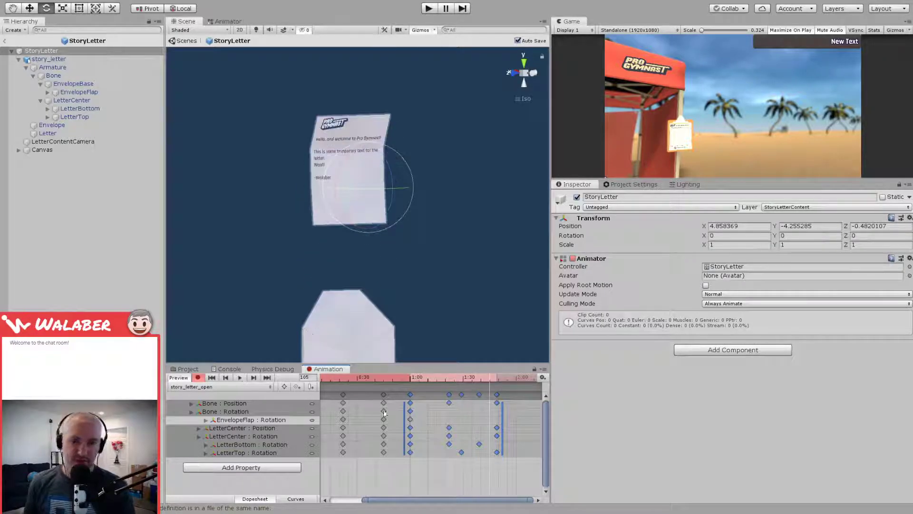
Step: Move the last EnvelopeFlap rotation keyframe to frame 64 so the flap finishes opening as the letter slides out, and replay
left_click(398, 423)
left_click(410, 420)
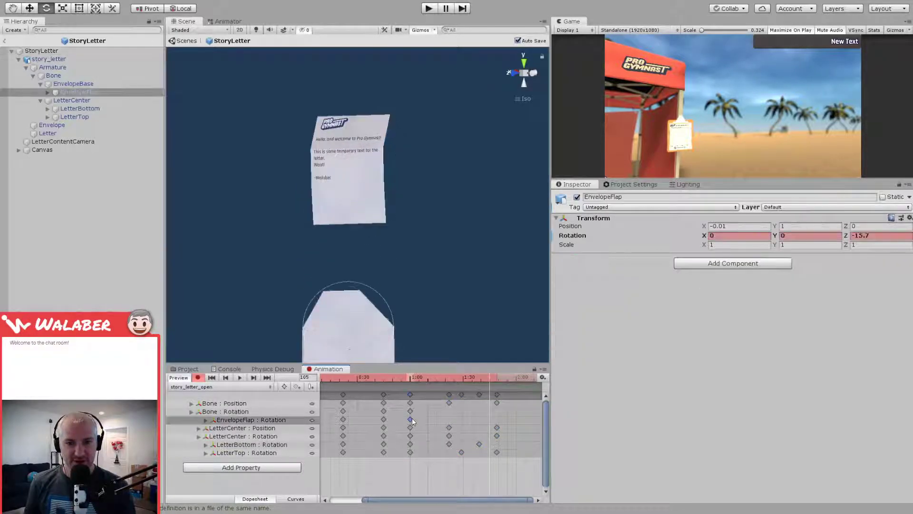
left_click_drag(384, 378, 421, 377)
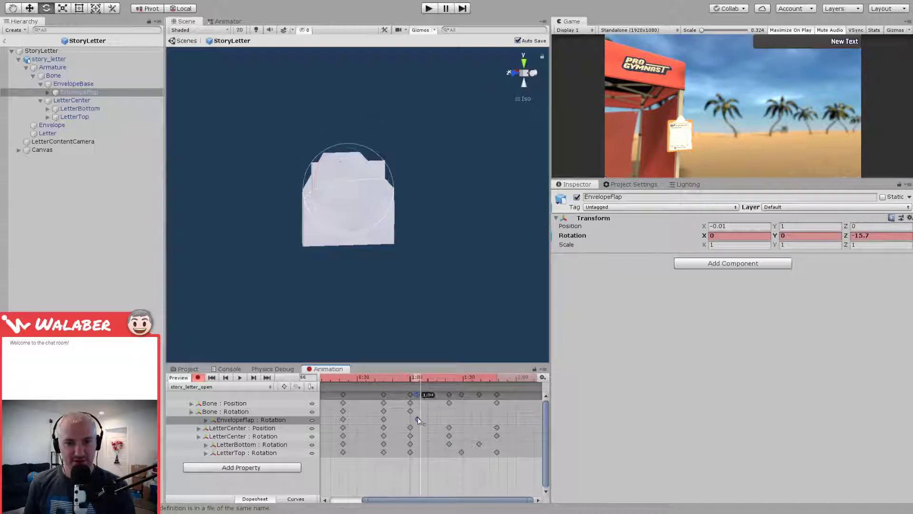
left_click_drag(417, 380, 358, 379)
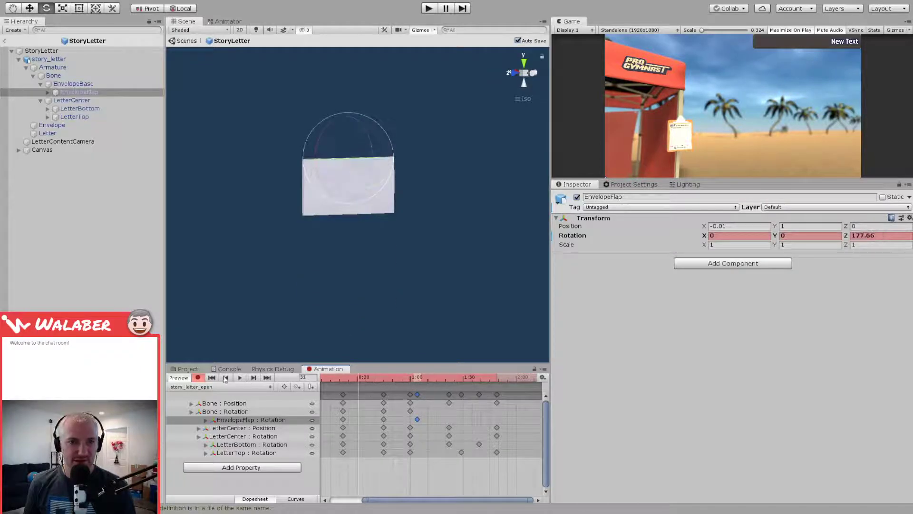
left_click(239, 377)
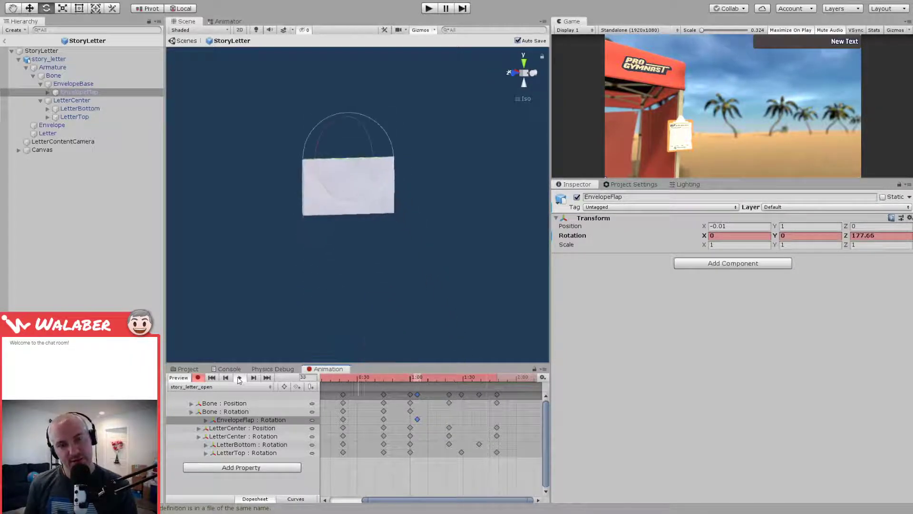
Step: Shift the last two LetterBottom rotation keyframes earlier to about frames 71 and 88, and replay the animation
left_click(456, 379)
left_click_drag(455, 379, 431, 379)
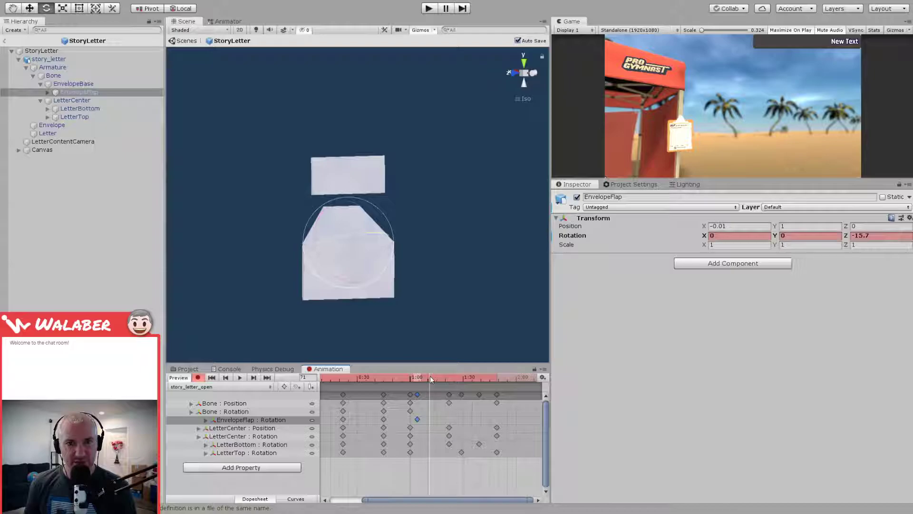
left_click(448, 444)
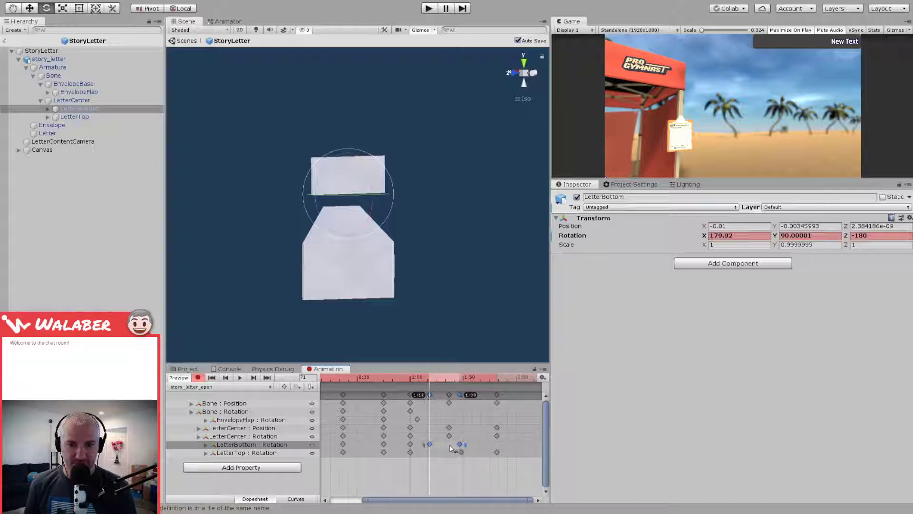
left_click_drag(409, 378, 351, 377)
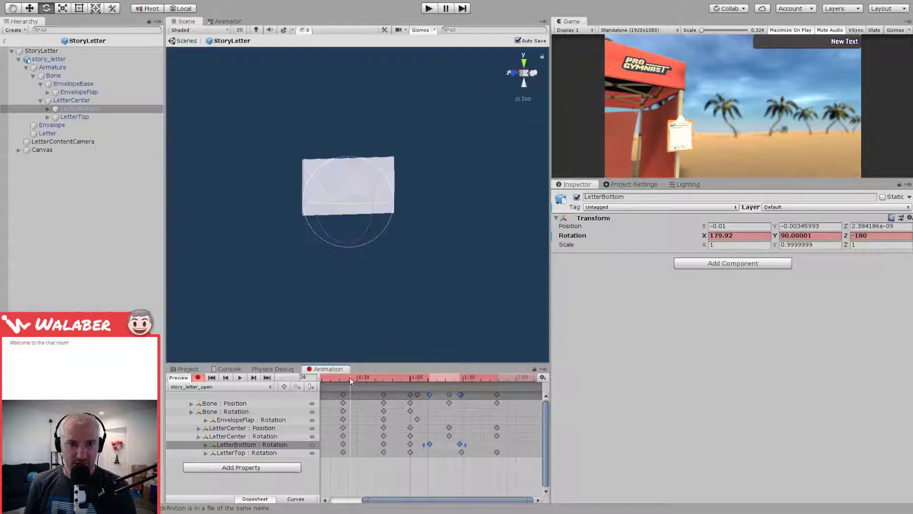
left_click(240, 377)
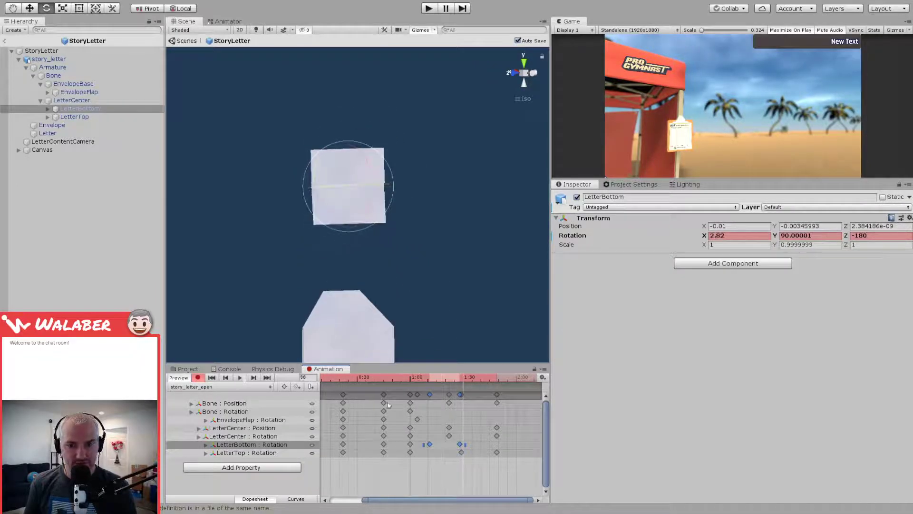
Step: Shift the last two LetterTop rotation keyframes earlier to frames 80 and 100, and scrub through the unfolding
left_click(447, 379)
left_click_drag(447, 379, 445, 376)
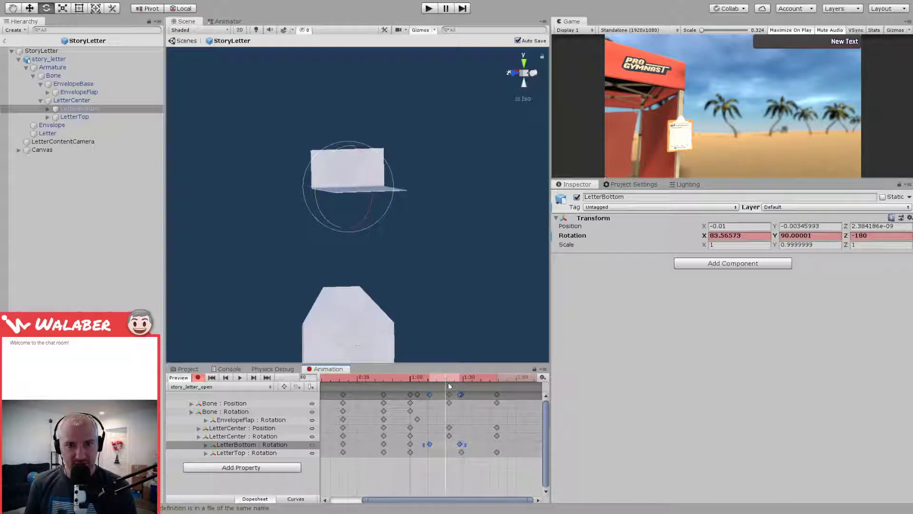
left_click(461, 452)
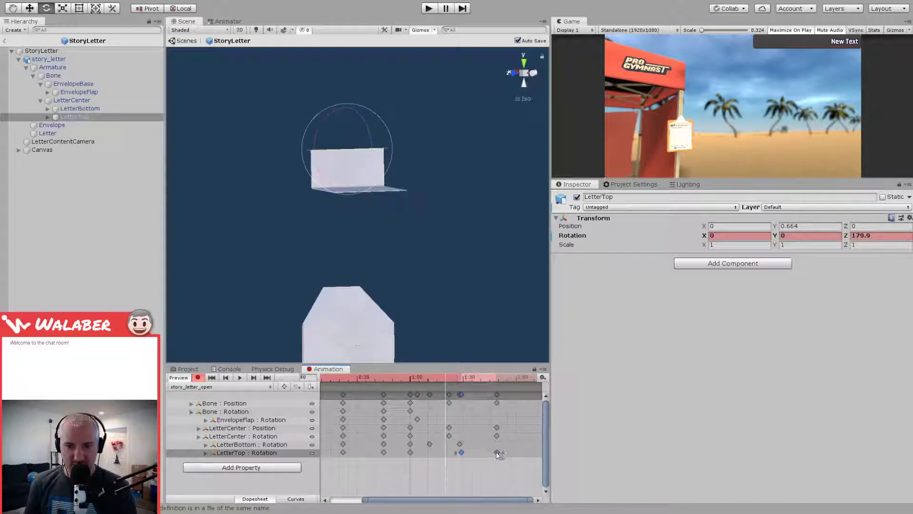
left_click_drag(481, 454, 470, 452)
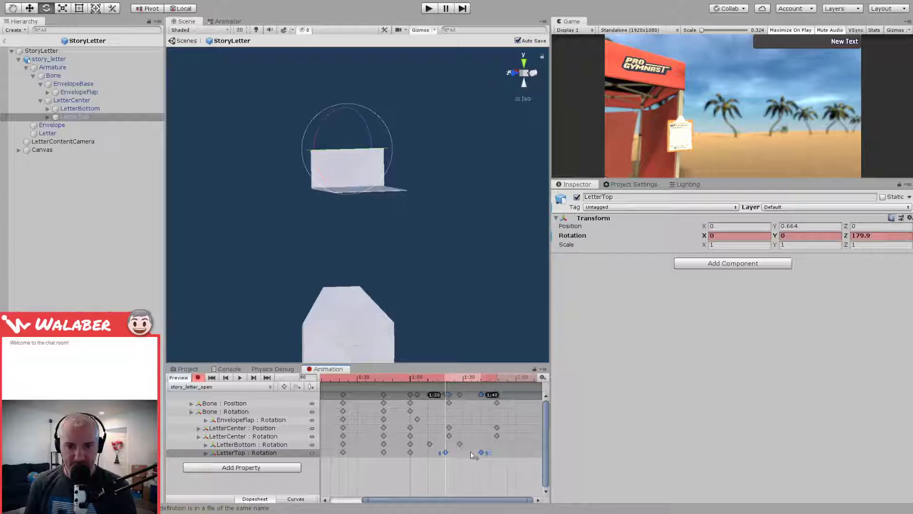
left_click(431, 377)
left_click_drag(433, 375, 468, 376)
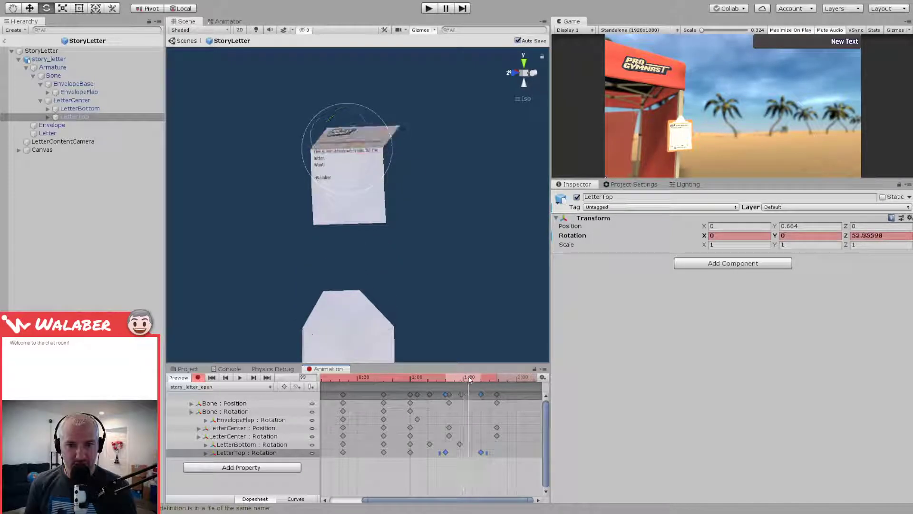
Step: Move the final LetterTop rotation keyframe to about frame 94 and replay the whole animation
left_click(477, 457)
left_click_drag(480, 453, 476, 453)
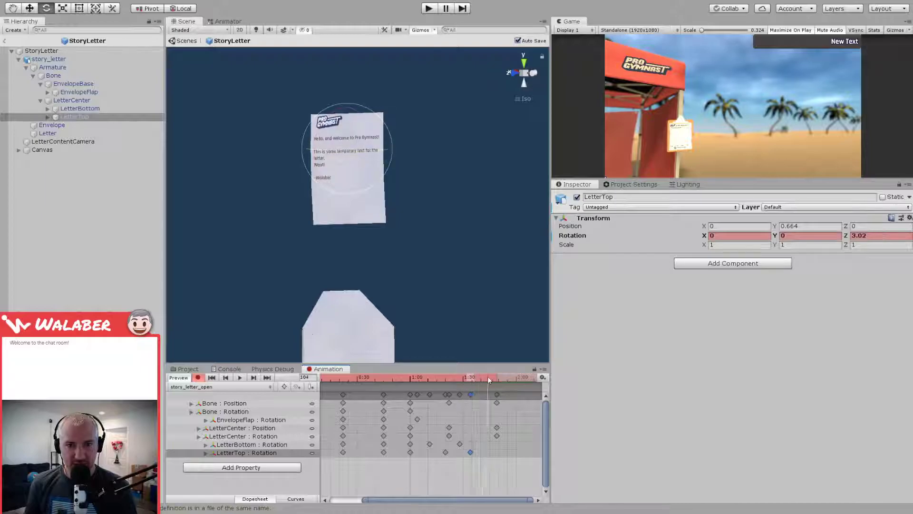
left_click_drag(500, 376, 335, 376)
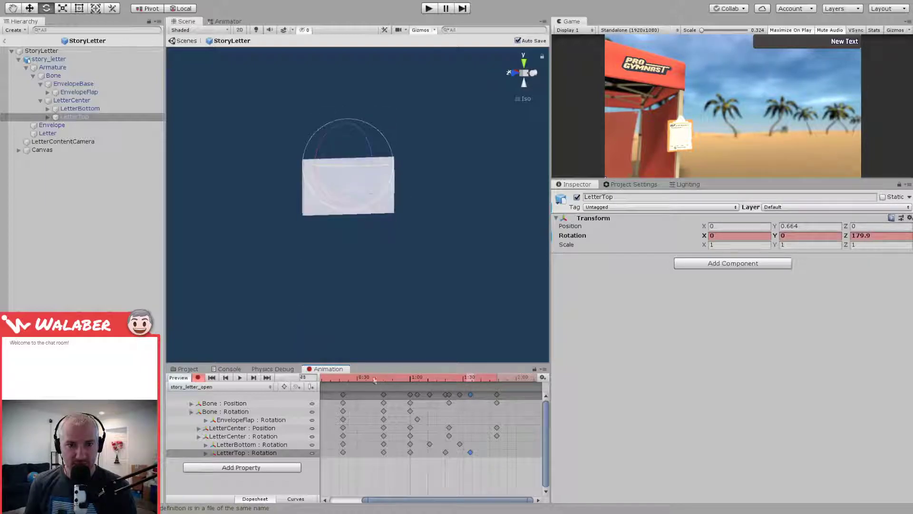
left_click(241, 378)
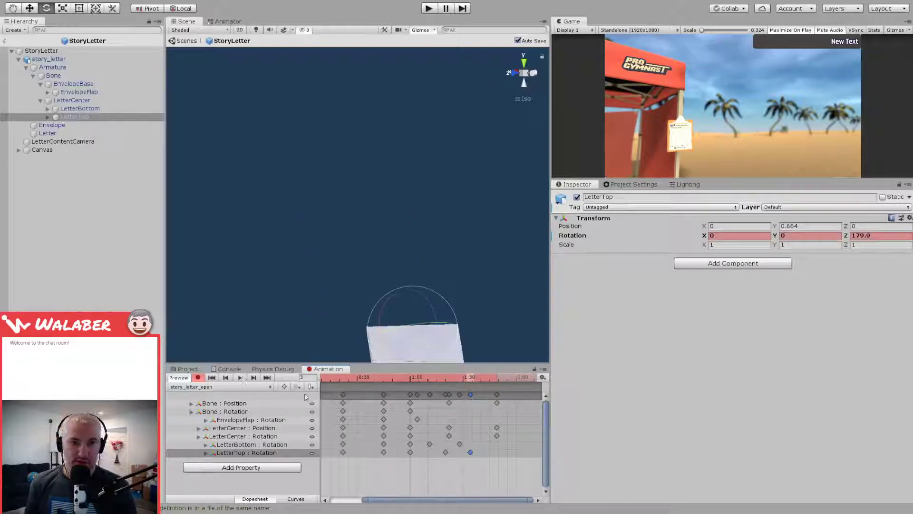
Step: Scrub through the envelope's entrance and select the Bone position track with the playhead at frame 13
left_click(351, 378)
left_click_drag(407, 381, 334, 398)
left_click_drag(400, 500, 367, 501)
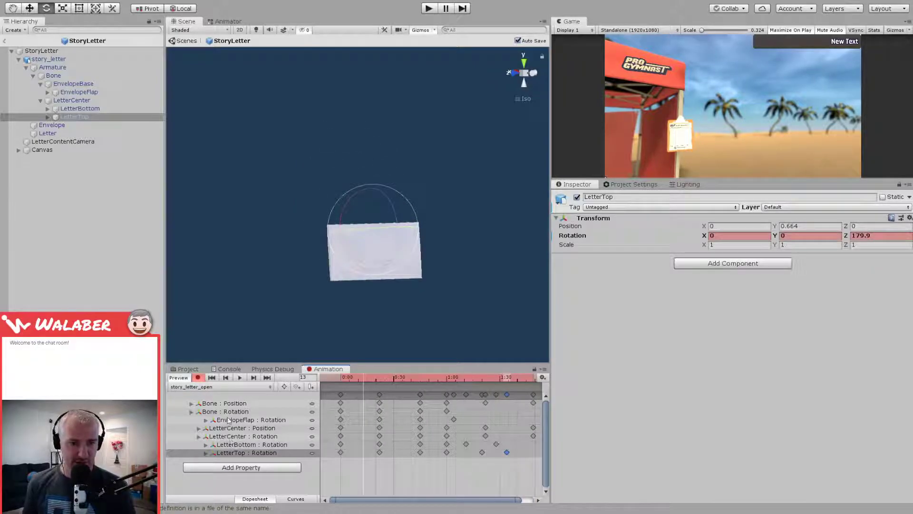
left_click(234, 403)
mouse_move(349, 378)
left_mouse_down()
mouse_move(396, 381)
mouse_move(364, 386)
left_mouse_up()
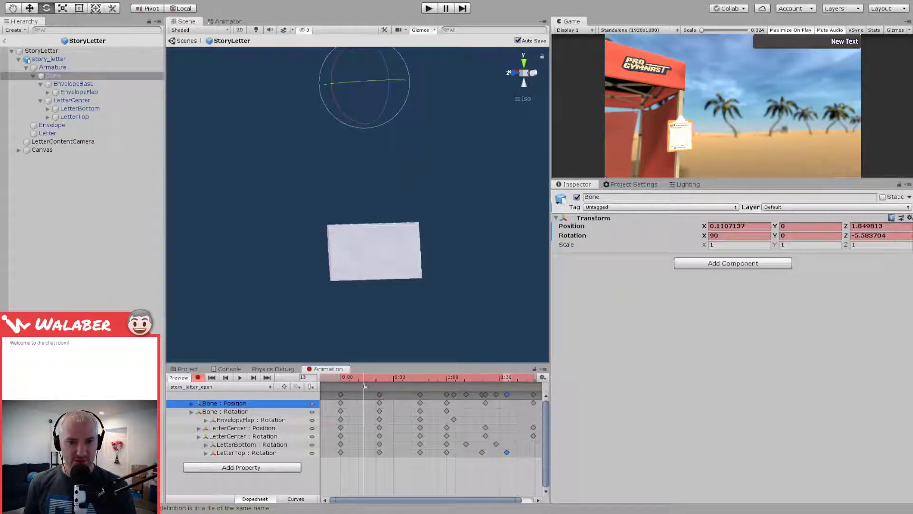
Step: Show the story_letter_open clip as curves and isolate the Bone Position Z curve, framed in the graph
left_click(191, 404)
left_click(294, 499)
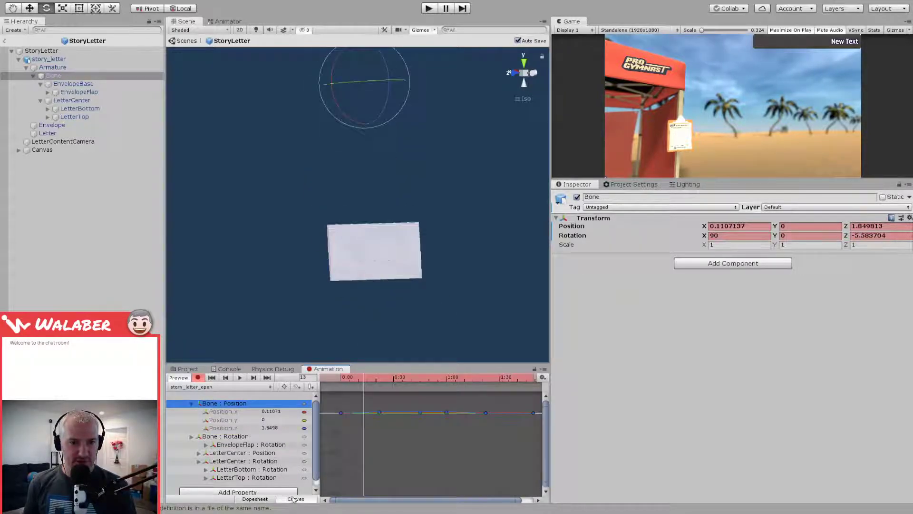
left_click(238, 420)
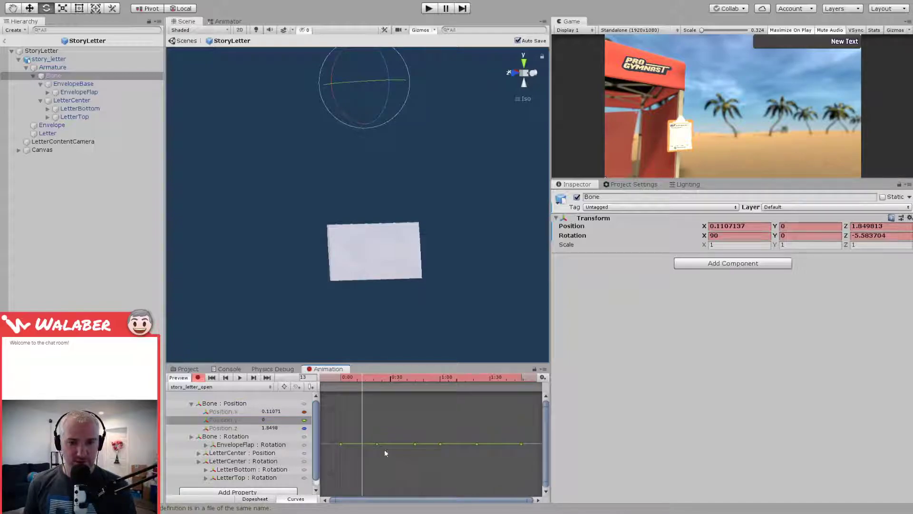
left_click(239, 428)
left_click(394, 445)
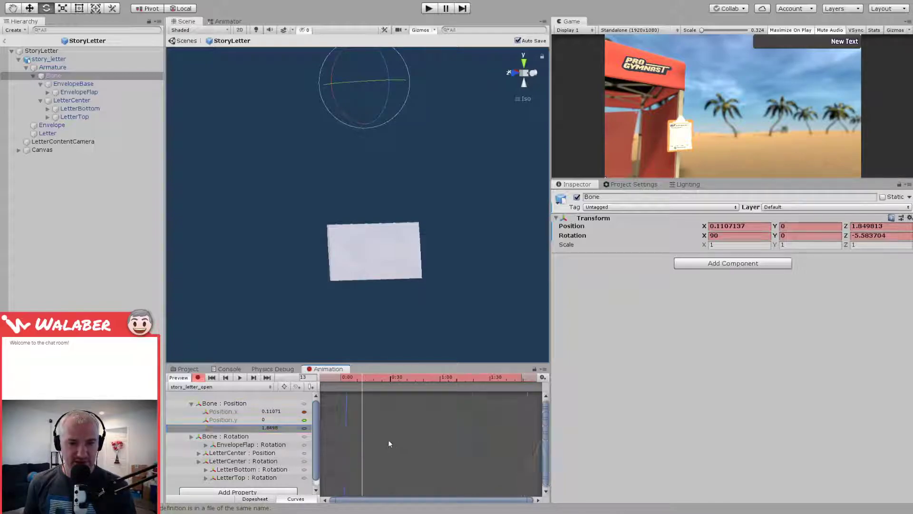
Step: Shape a slight overshoot in the Bone Position Z curve between 0:20 and 0:45 by tilting the key tangents, and preview the motion
left_click(359, 375)
left_click_drag(373, 377, 421, 416)
double_click(398, 408)
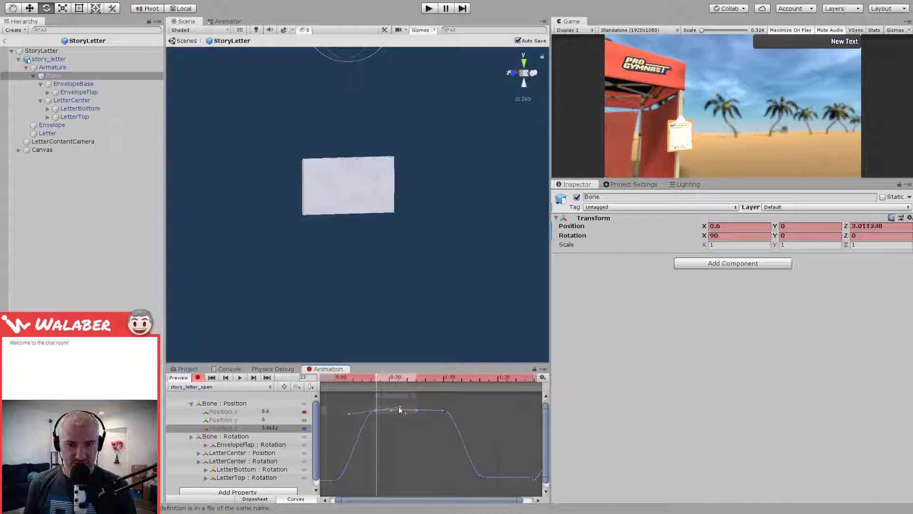
left_click_drag(391, 410, 391, 405)
mouse_move(353, 376)
left_mouse_down()
mouse_move(451, 378)
mouse_move(340, 378)
left_mouse_up()
left_click(240, 378)
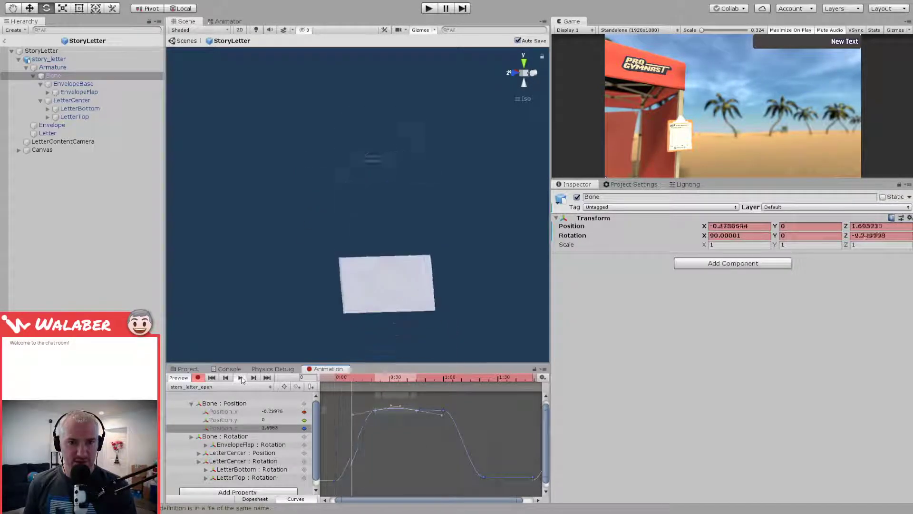
Step: Flatten the Bone Position Z tangent at the key near 0:45, tilt the one near 0:20 upward, and preview the motion
scroll(379, 434, "up", 1)
scroll(387, 434, "up", 5)
scroll(397, 471, "up", 2)
left_click(448, 412)
left_click(468, 417)
left_click_drag(440, 413, 441, 416)
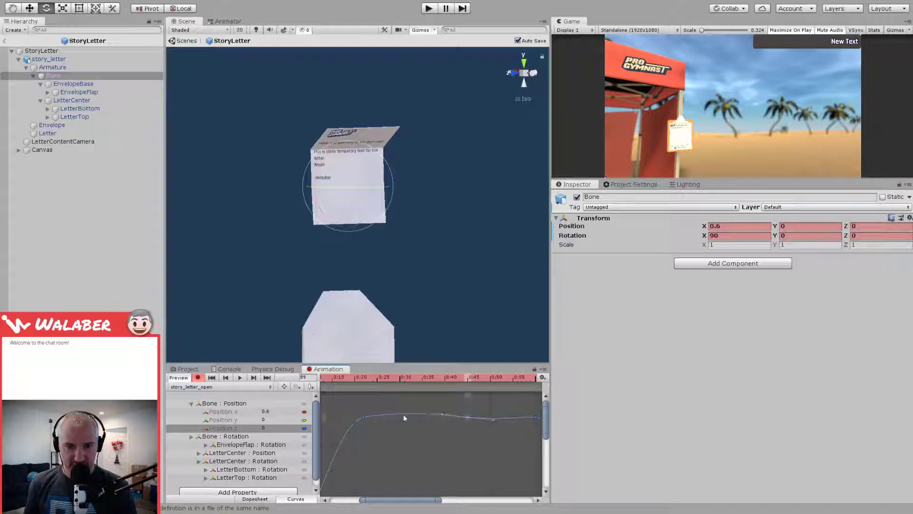
left_click(364, 417)
left_click(240, 378)
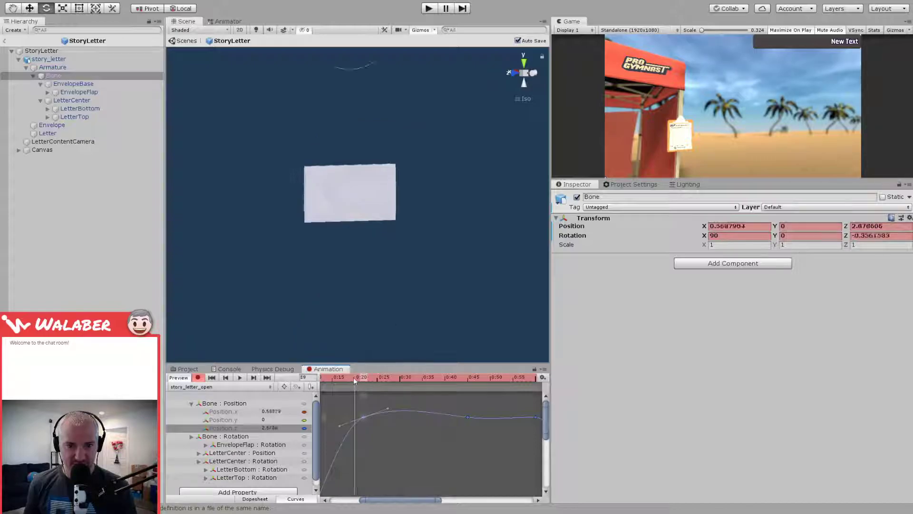
left_click(239, 379)
Step: Soften the Bone Position Z overshoot by lowering the outgoing tangent of the key near 0:20
scroll(352, 424, "down", 1)
scroll(347, 409, "down", 2)
left_click_drag(356, 376, 389, 377)
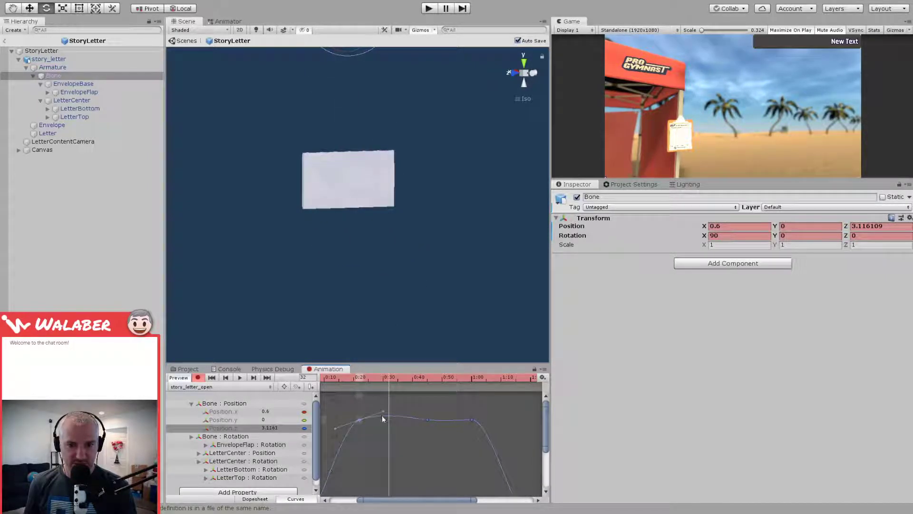
left_click_drag(384, 412, 386, 417)
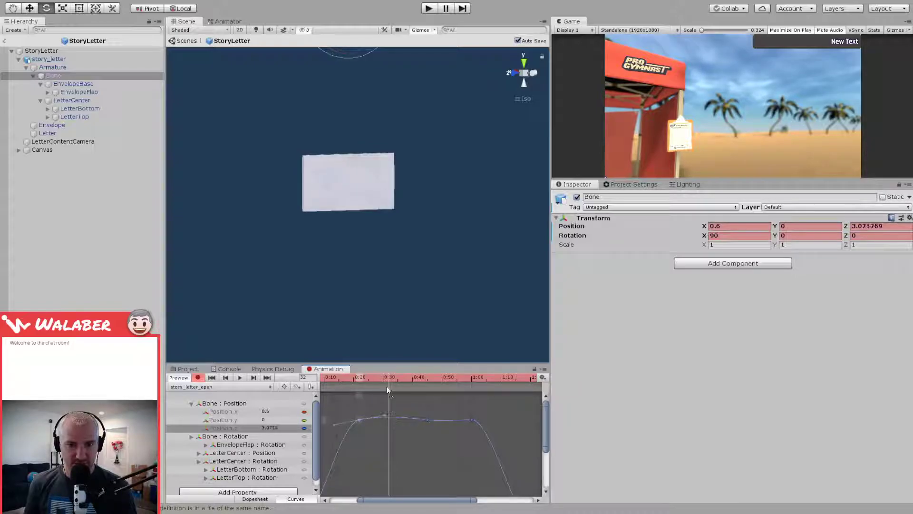
Step: Tilt the tangents of the Bone Position Z keys near 0:45 and 1:00 slightly downward and play the clip from an early frame
left_click_drag(388, 377, 428, 378)
left_click_drag(472, 419, 473, 421)
mouse_move(409, 378)
left_mouse_down()
mouse_move(464, 380)
mouse_move(421, 383)
left_mouse_up()
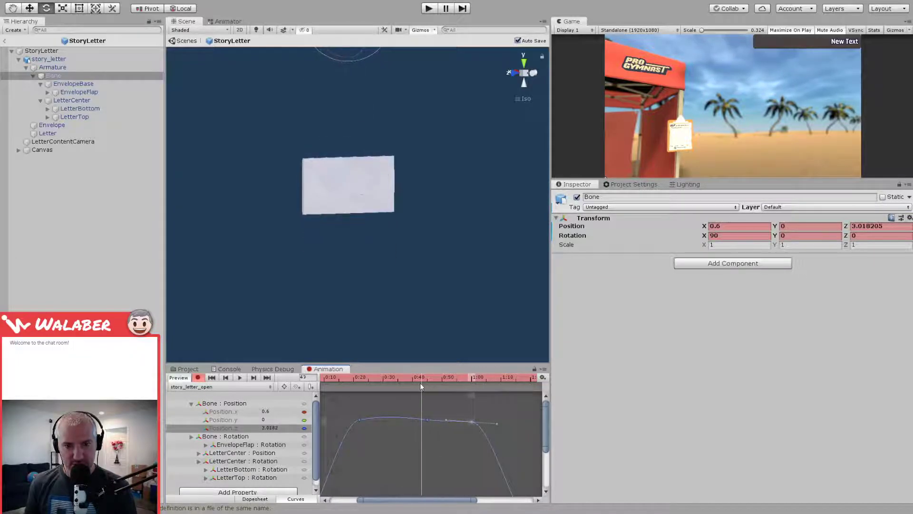
left_click(429, 419)
left_click_drag(450, 421, 452, 421)
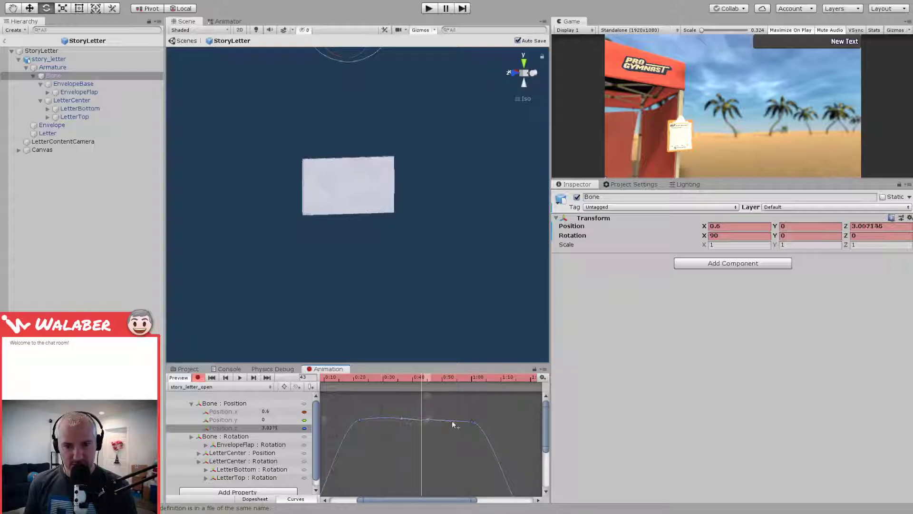
left_click_drag(336, 375, 323, 394)
left_click(239, 377)
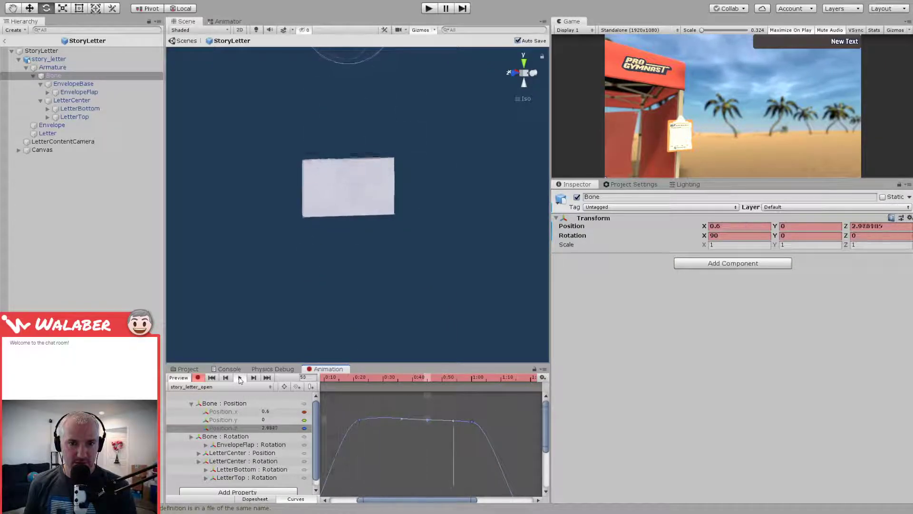
left_click(240, 377)
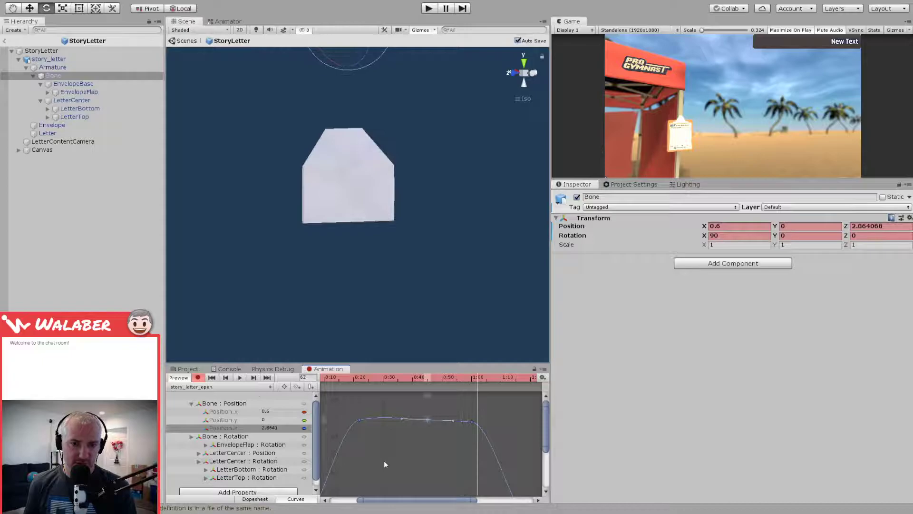
Step: Expand the Bone Rotation property and frame its Rotation Z curve in the graph
left_click(212, 440)
key("f")
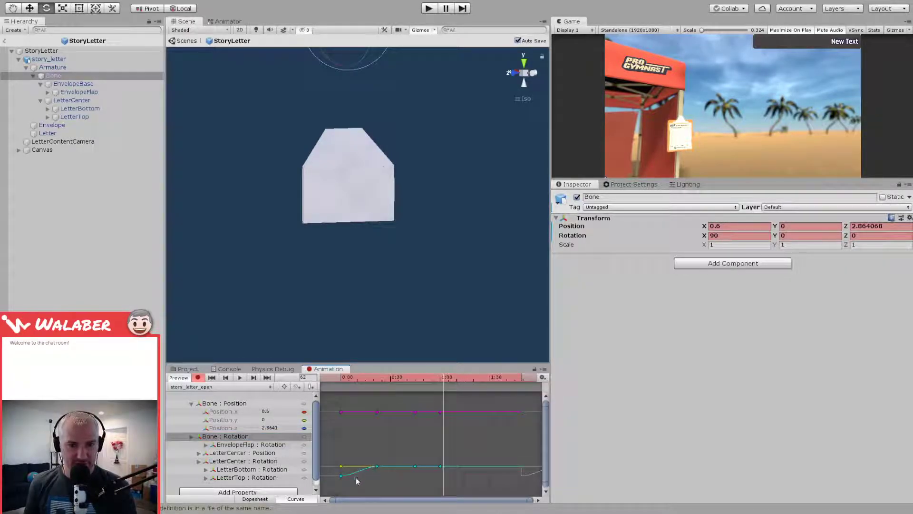
left_click(191, 437)
left_click(232, 461)
left_click(385, 441)
key("f")
Step: Tilt the tangent of the Bone Rotation Z key near 0:20 slightly upward and play the clip from frame 0
left_click(379, 413)
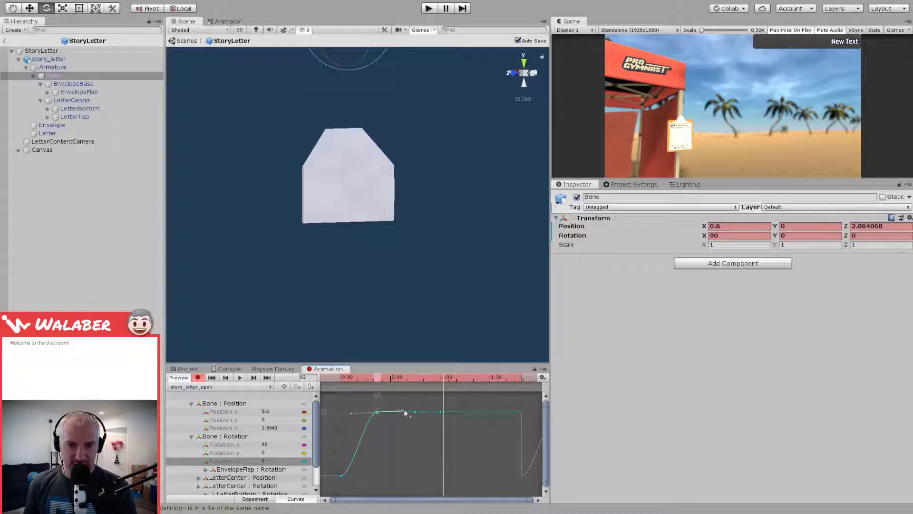
left_click_drag(376, 379, 336, 383)
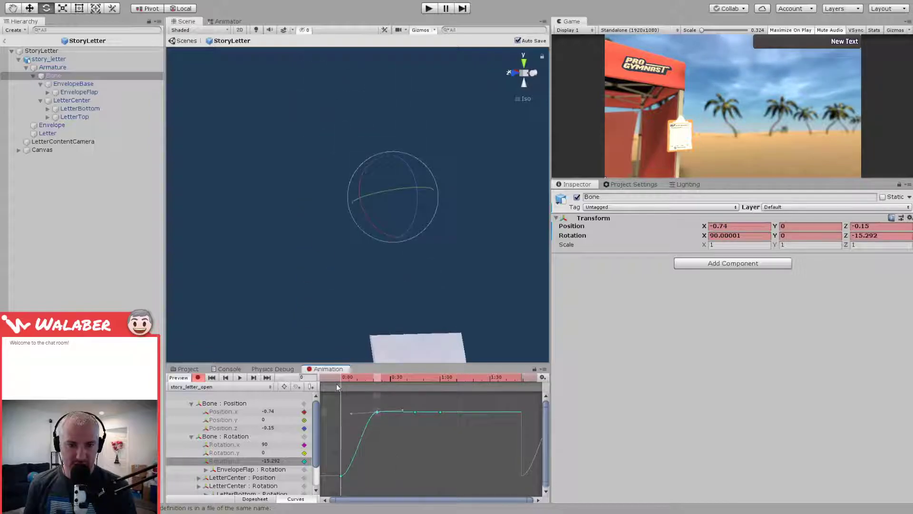
left_click(239, 378)
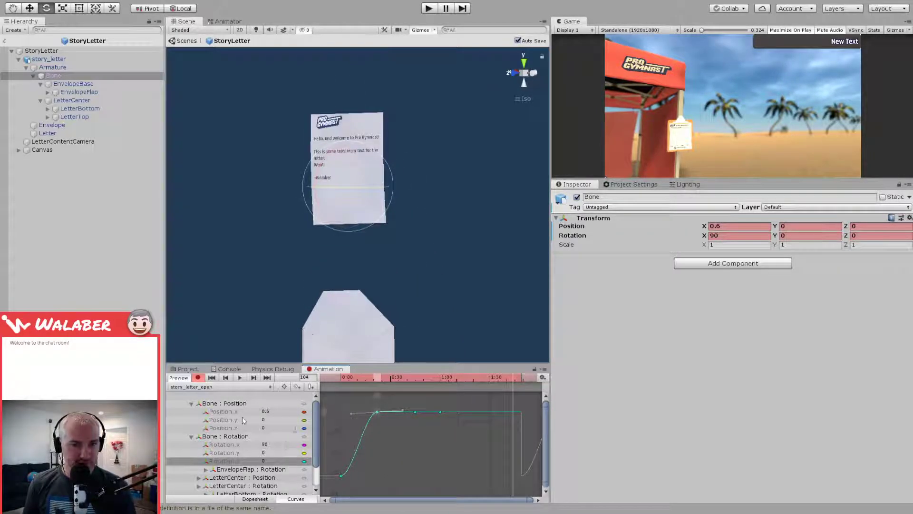
Step: Collapse the Bone properties, expand EnvelopeFlap Rotation, and frame its Rotation Z curve
left_click(191, 403)
left_click(191, 411)
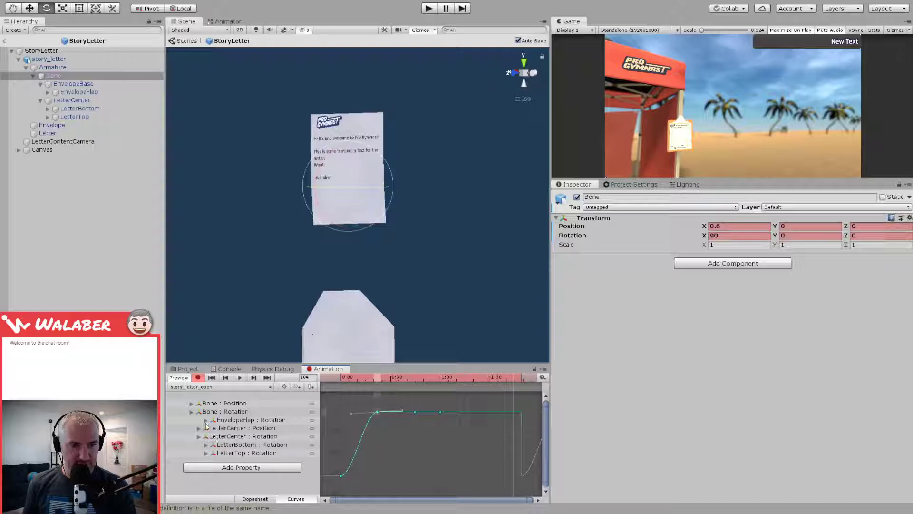
left_click(224, 420)
left_click(206, 421)
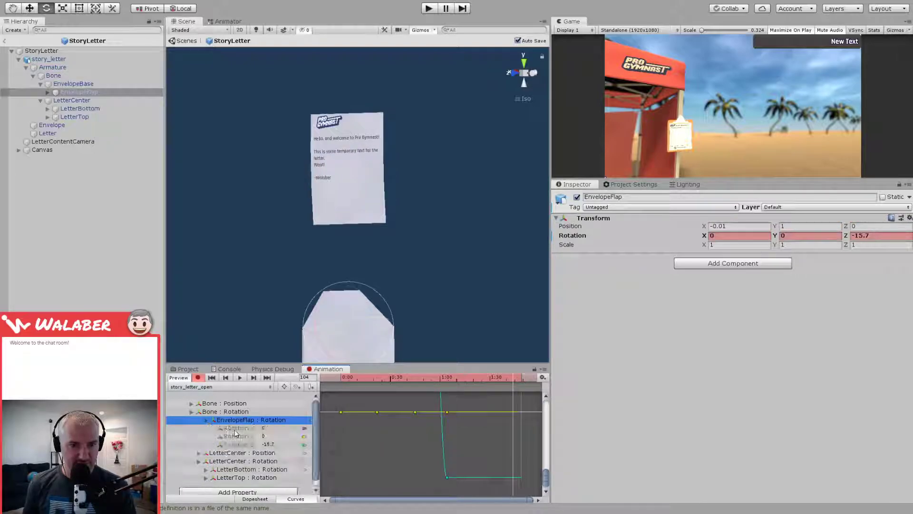
left_click(247, 444)
key("f")
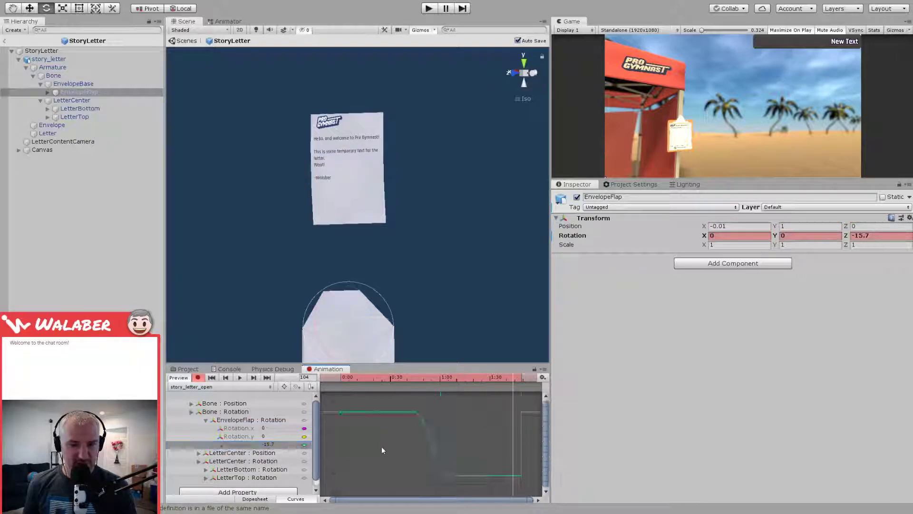
Step: Steepen the outgoing tangent of the EnvelopeFlap Rotation Z key near 0:45 so the flap opens abruptly, and preview the clip
left_click_drag(341, 377, 439, 392)
left_click(421, 402)
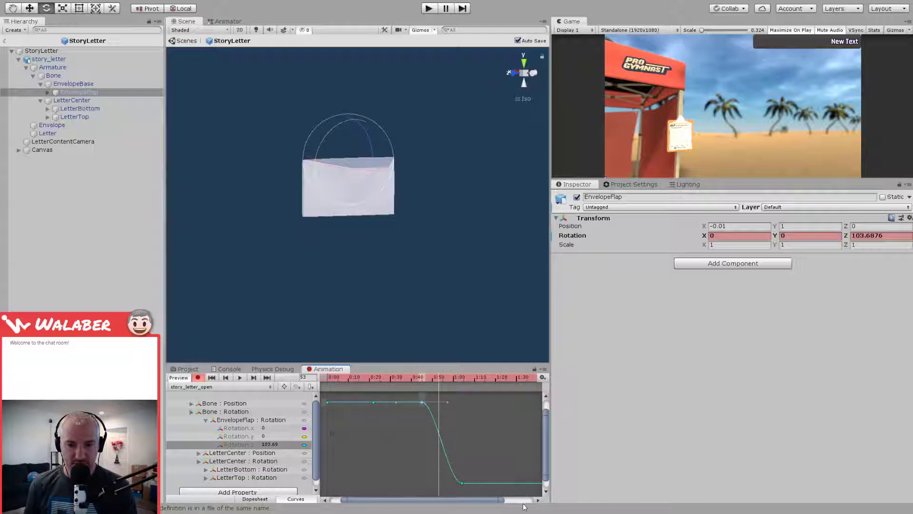
left_click_drag(448, 407, 431, 429)
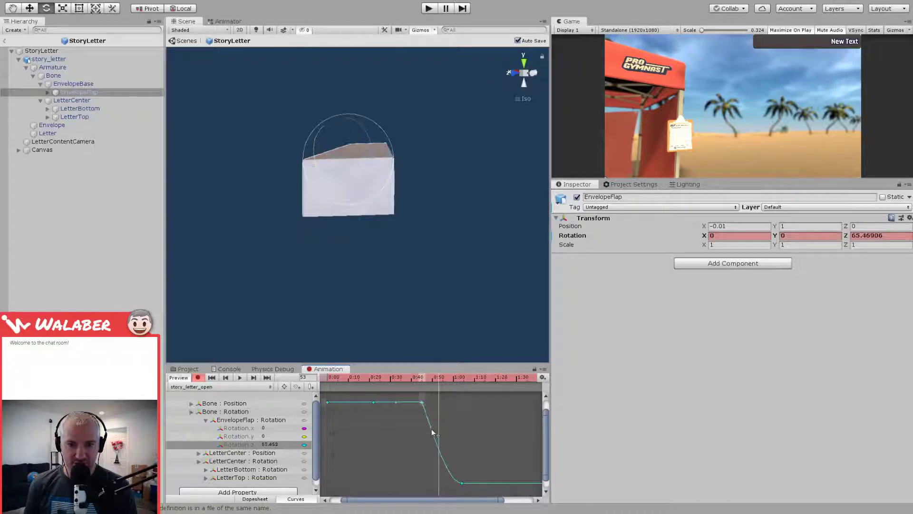
left_click_drag(438, 378, 342, 381)
left_click(240, 377)
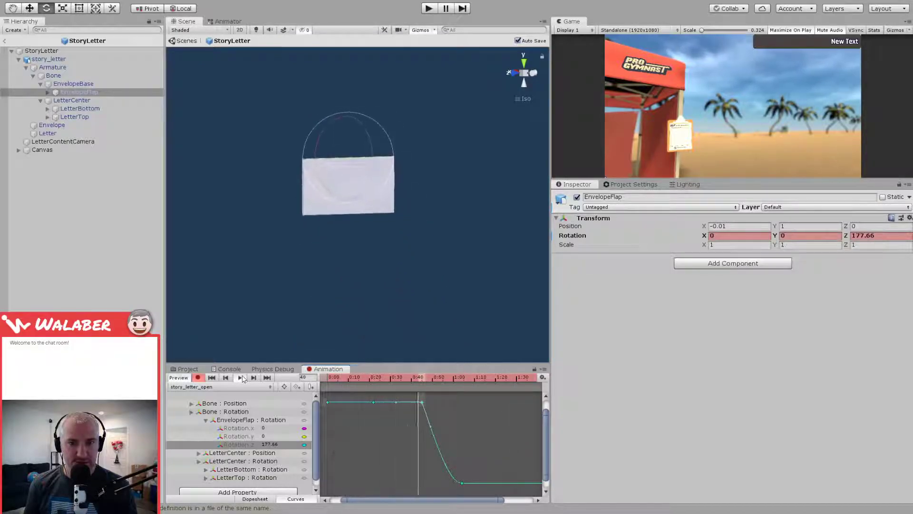
left_click(240, 377)
Step: Move the end key of the EnvelopeFlap Rotation Z opening to just past 1:10 and preview the clip
left_click_drag(463, 483, 481, 483)
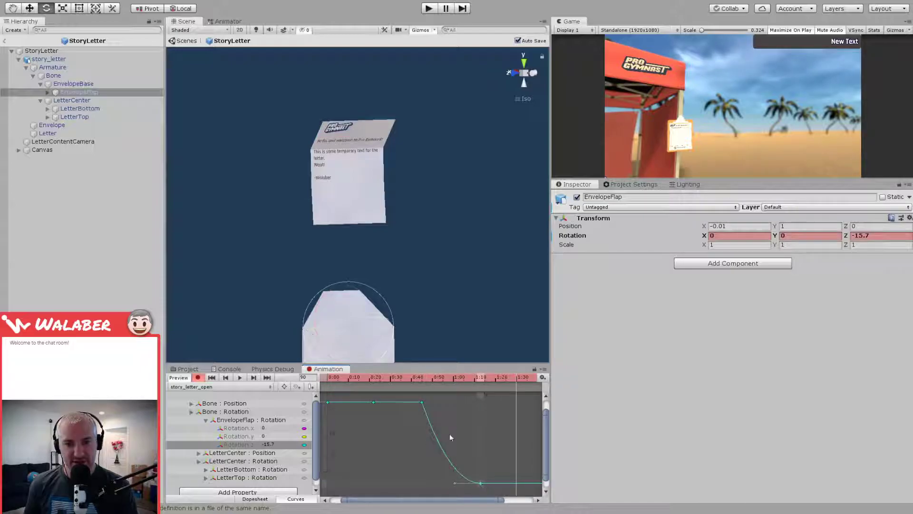
left_click_drag(413, 378, 334, 383)
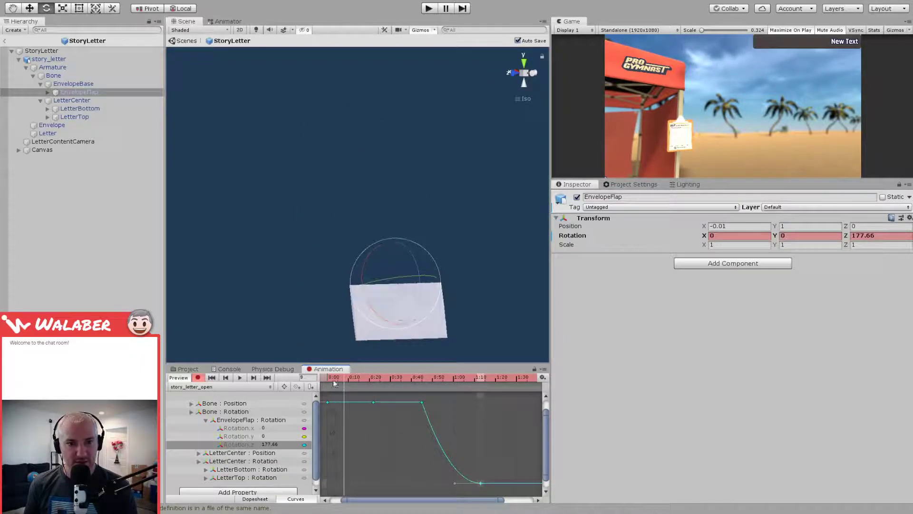
left_click(241, 378)
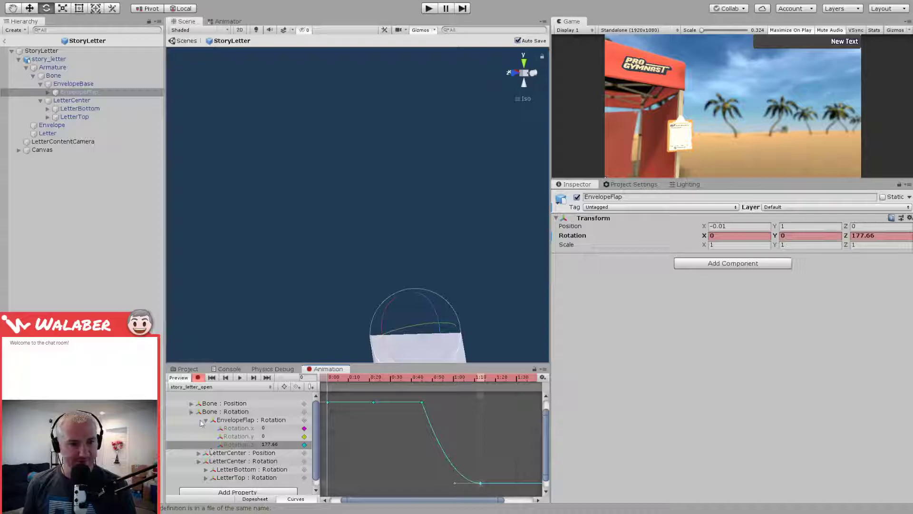
Step: Return to the dopesheet view, set the time to frame 0, and turn off keyframe recording
left_click(259, 500)
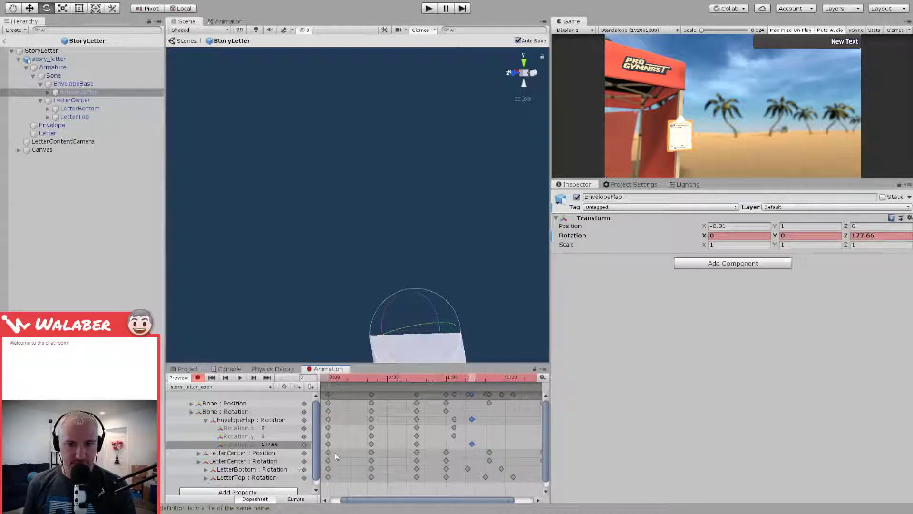
scroll(343, 404, "down", 1)
mouse_move(344, 379)
left_mouse_down()
mouse_move(506, 376)
mouse_move(329, 376)
left_mouse_up()
left_click(197, 377)
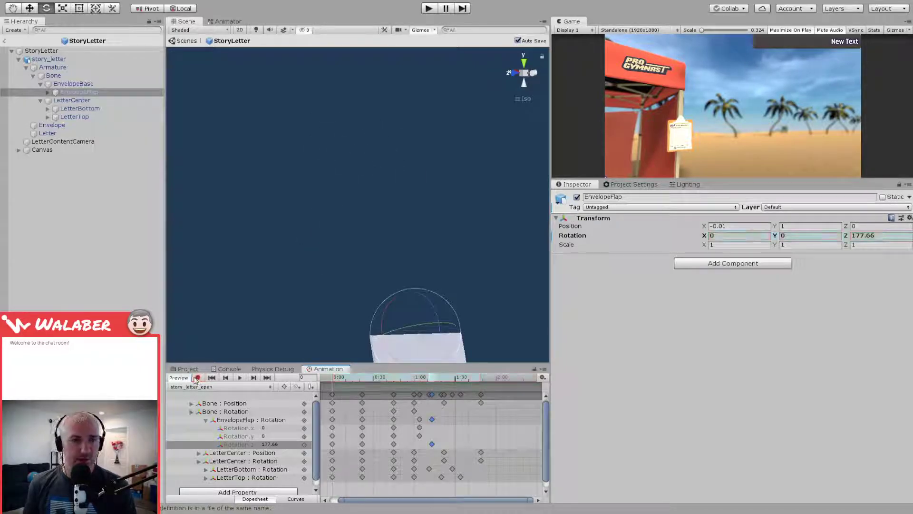
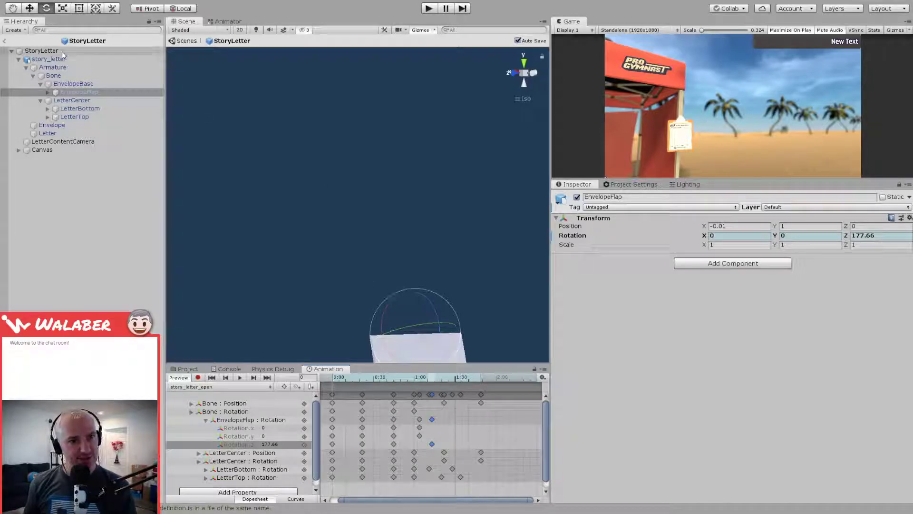
Step: Key the Bone, EnvelopeFlap, LetterBottom and LetterTop rotations at frame 109 of story_letter_open
left_click_drag(336, 378, 482, 377)
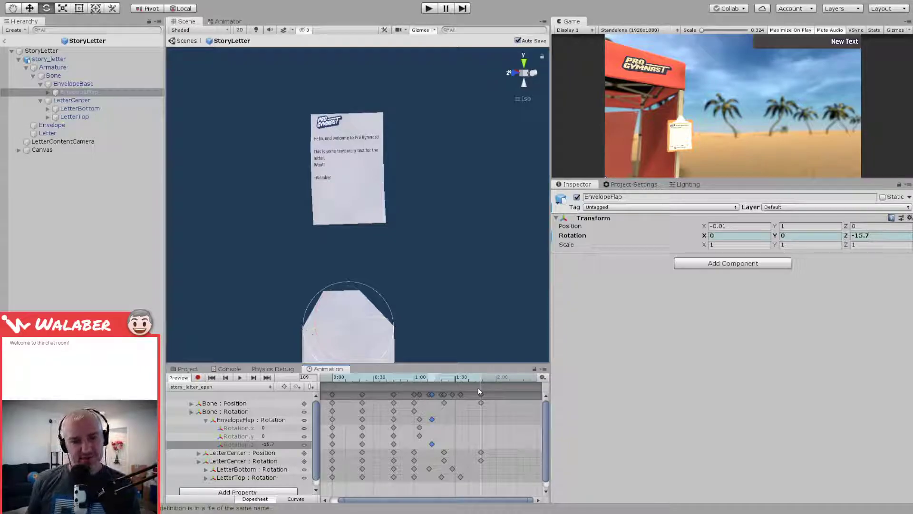
left_click_drag(458, 378, 481, 377)
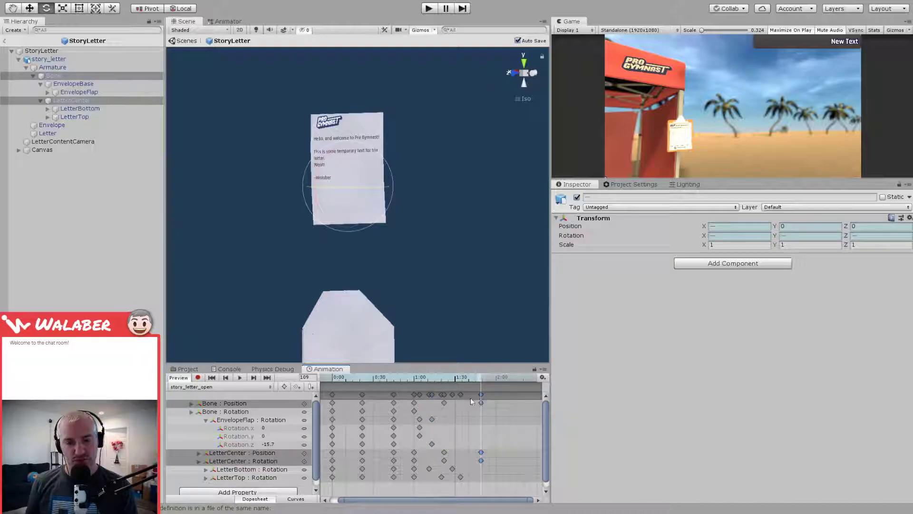
left_click(239, 412)
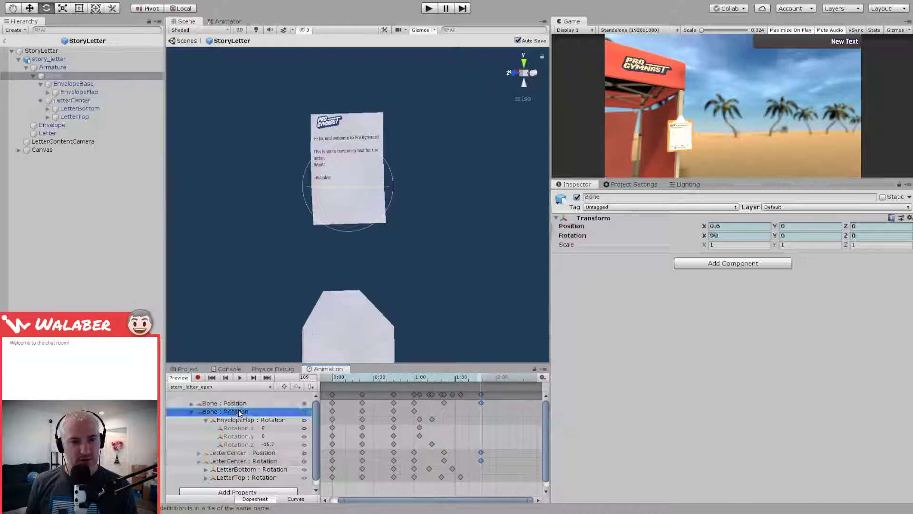
left_click(266, 436)
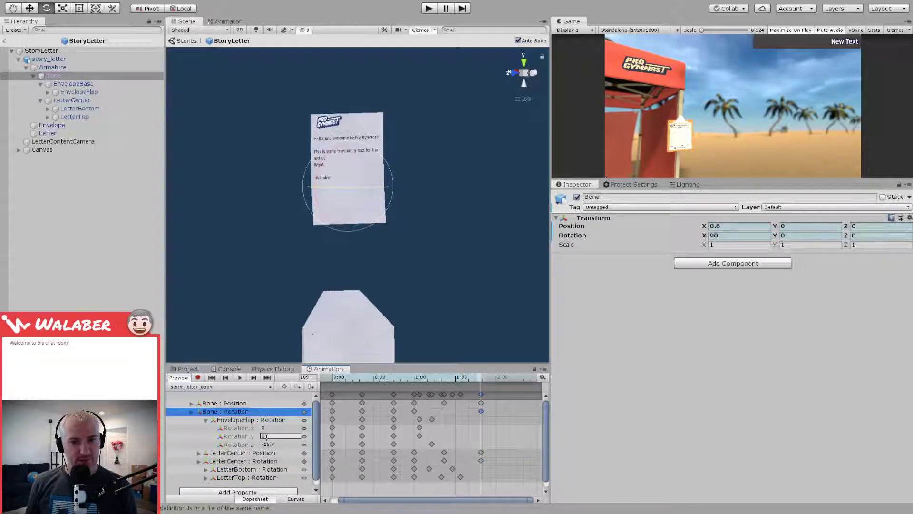
left_click(230, 421)
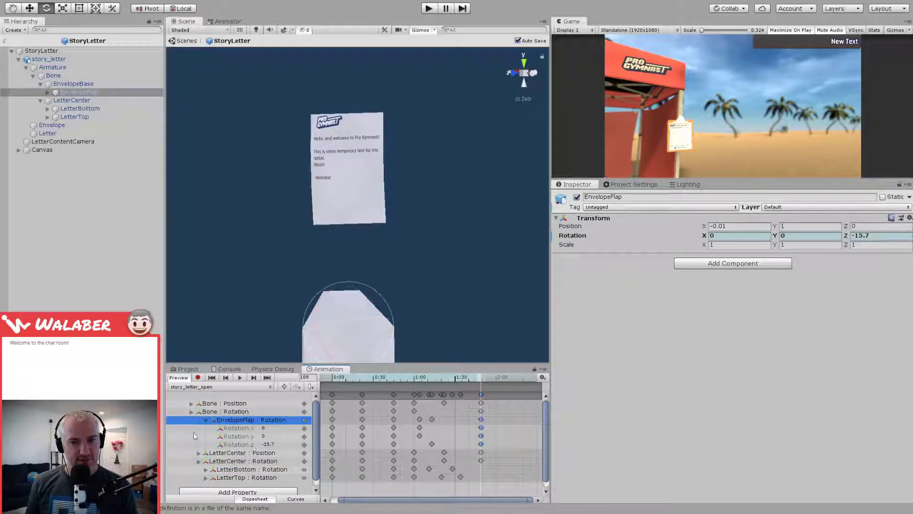
left_click(206, 420)
left_click(240, 445)
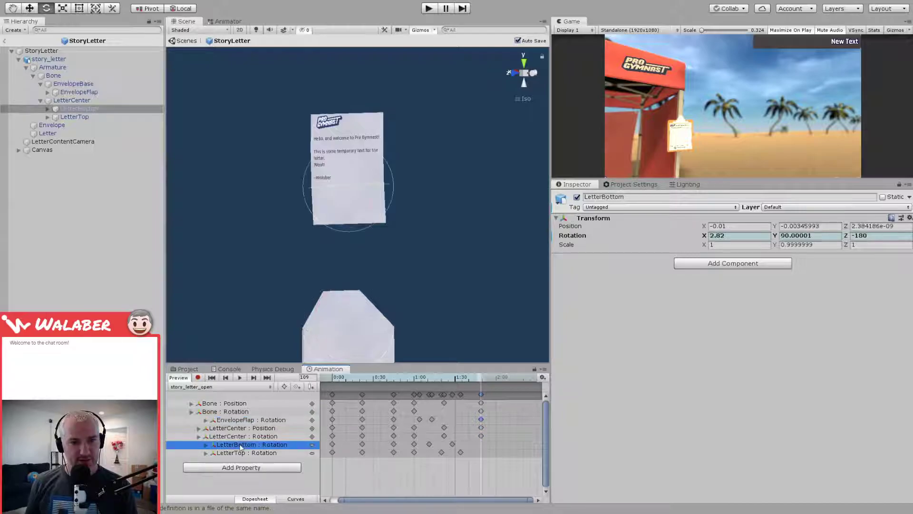
left_click(252, 453)
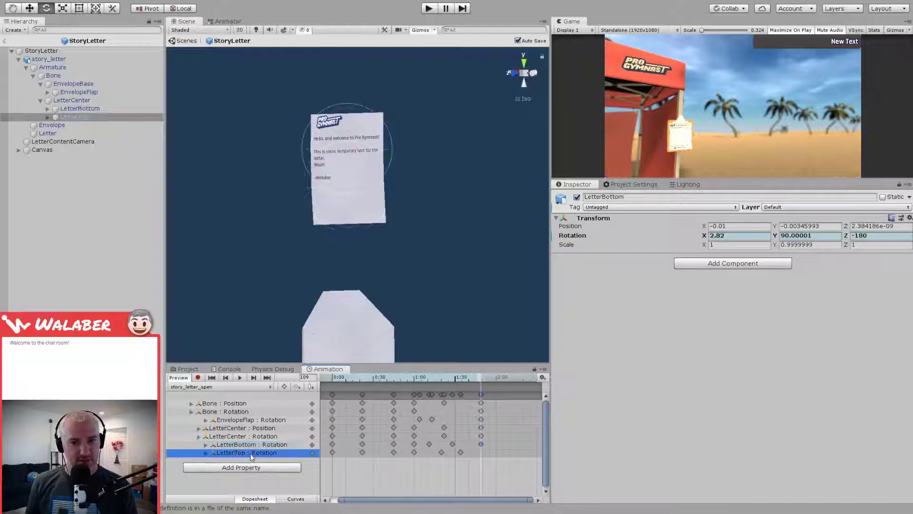
Step: Copy all the final-frame keys of story_letter_open into the story_letter_dismiss clip at frame 0
left_click(481, 396)
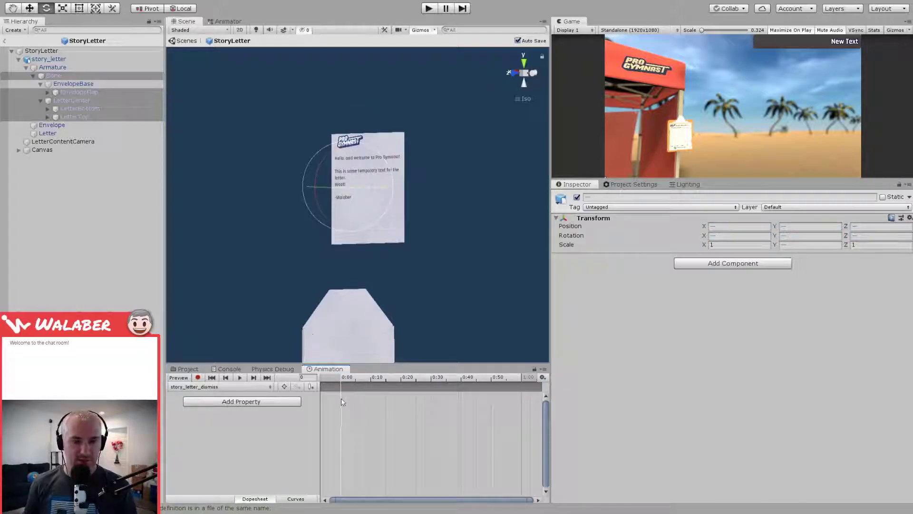
mouse_move(347, 379)
left_mouse_down()
mouse_move(358, 379)
mouse_move(336, 379)
left_mouse_up()
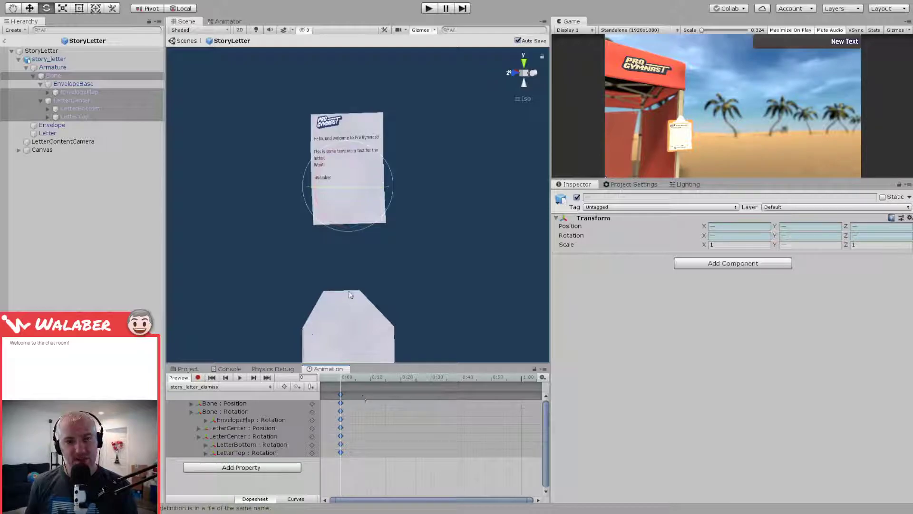
Step: Record a Bone pose at frame 60, lowered to Position Z -3.13 and tilted to Rotation X 48.084, and preview the clip
left_click(198, 377)
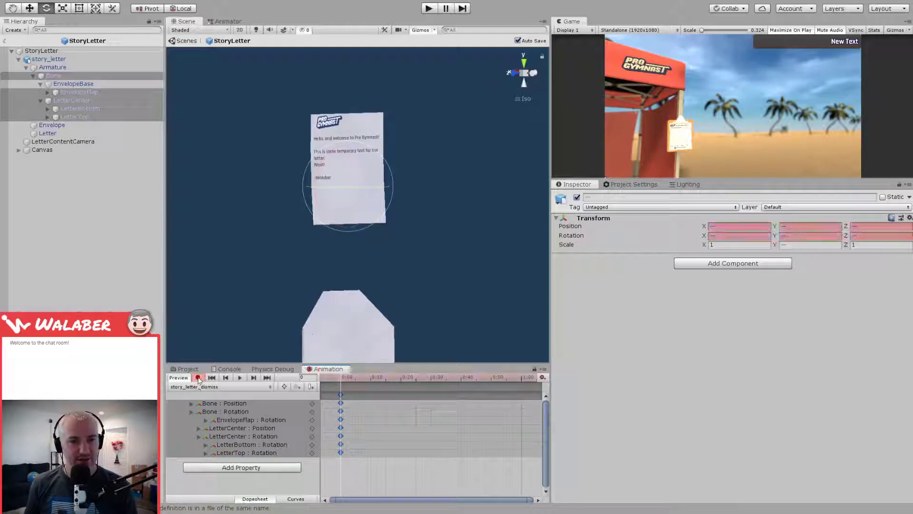
left_click_drag(347, 377, 525, 381)
key("w")
left_click_drag(344, 192, 367, 197, "alt")
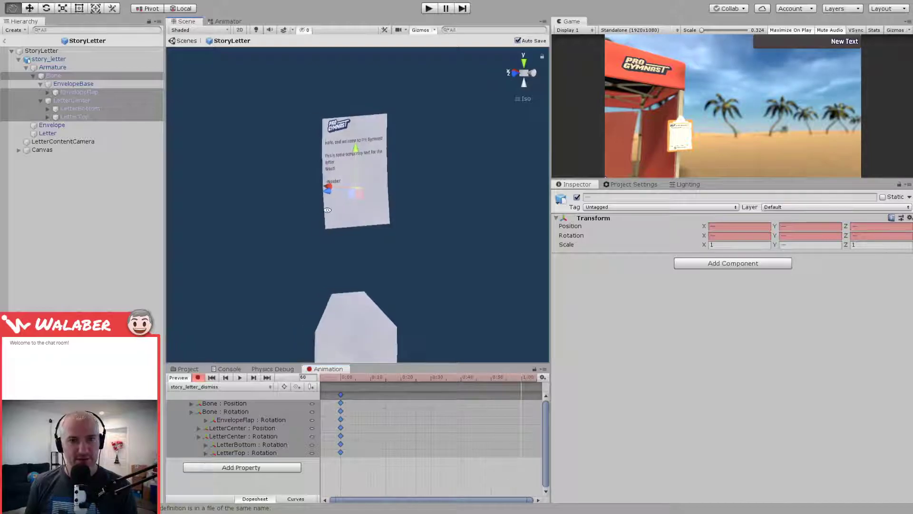
left_click(52, 77)
left_click_drag(356, 153, 377, 358)
key("e")
left_click_drag(331, 317, 299, 379)
left_click(374, 378)
left_click(240, 379)
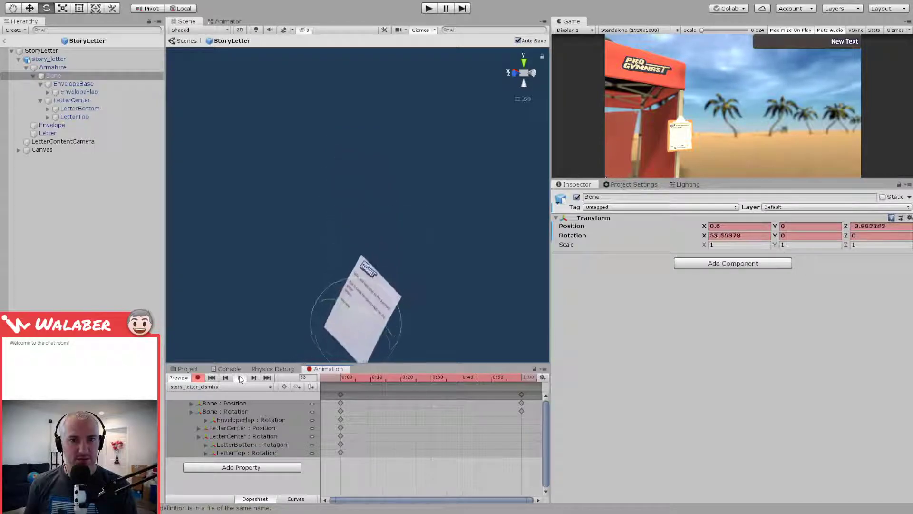
Step: Move the Bone Position and Rotation end keys to 0:30 and preview the faster dismissal
left_click(521, 394)
left_click_drag(522, 394, 431, 397)
left_click(240, 378)
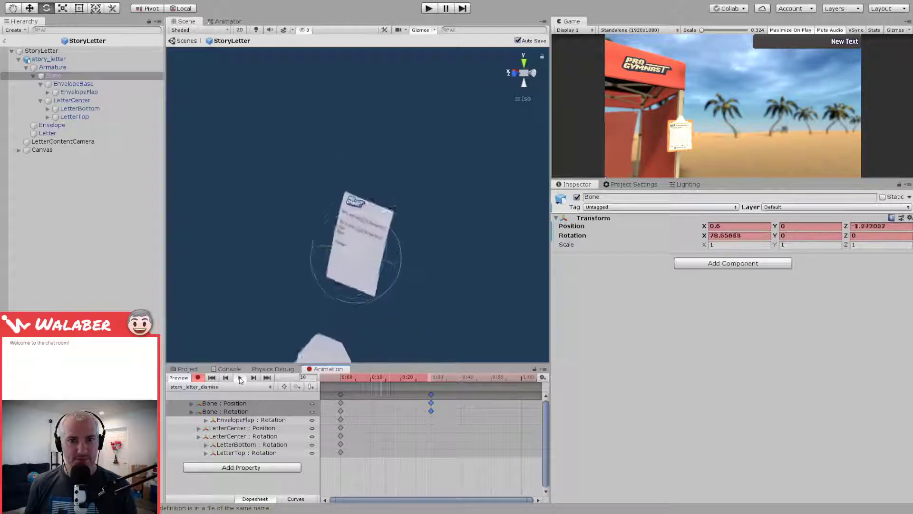
Step: At frame 30, move the Bone farther down and slightly sideways in the side-on view, and preview the clip
left_click_drag(386, 378, 432, 378)
key("w")
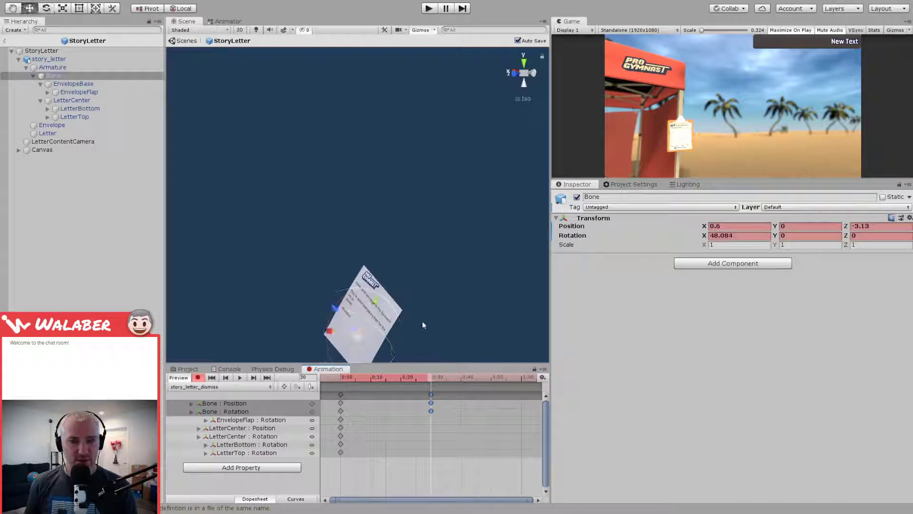
left_click_drag(422, 314, 315, 311, "alt")
middle_click_drag(291, 276, 310, 204)
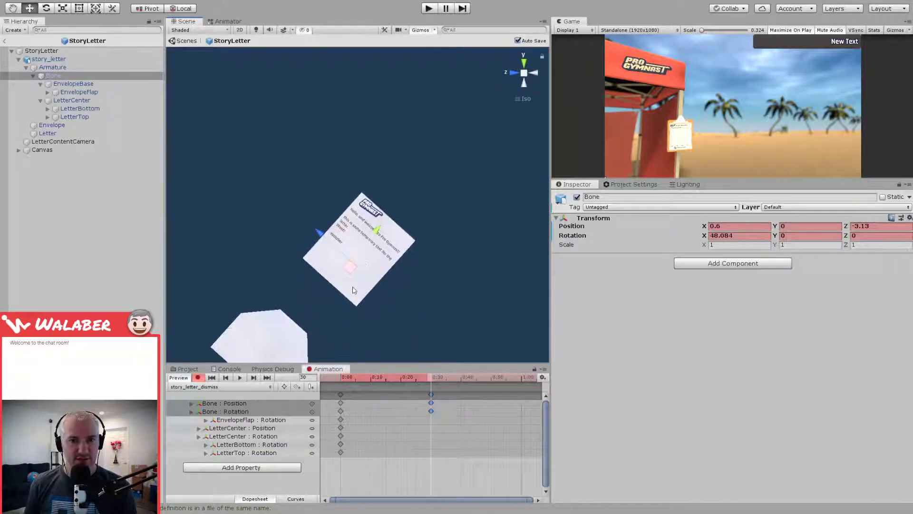
left_click_drag(351, 275, 317, 348)
left_click(333, 379)
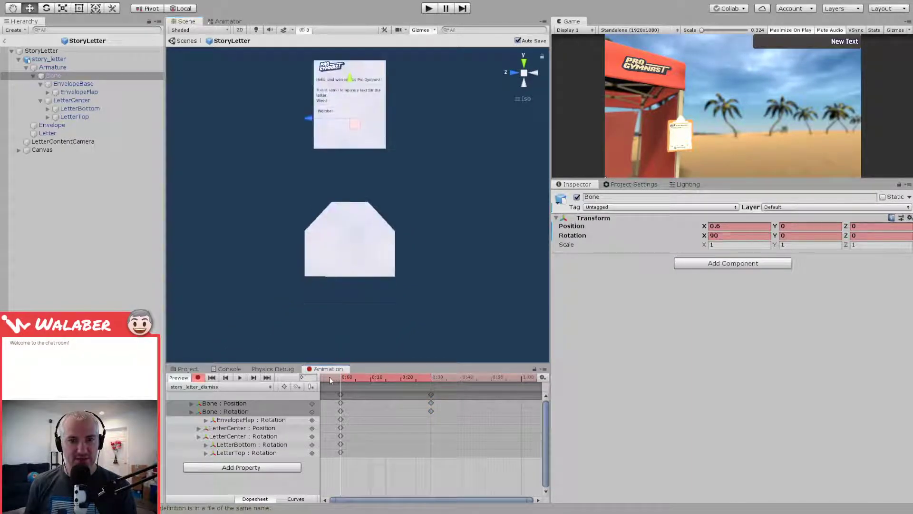
left_click(241, 379)
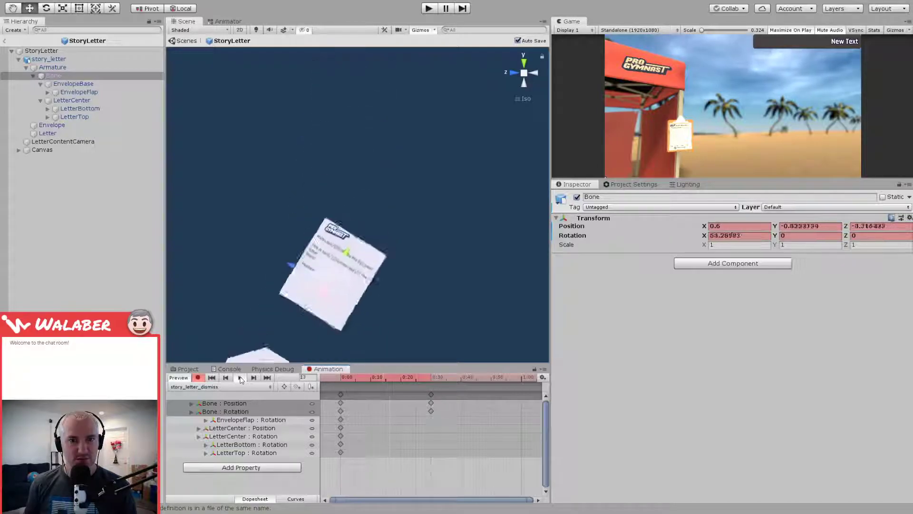
Step: Show the Bone Position Z curve, steepen the incoming tangent of its end key, and scrub through the motion
left_click(249, 403)
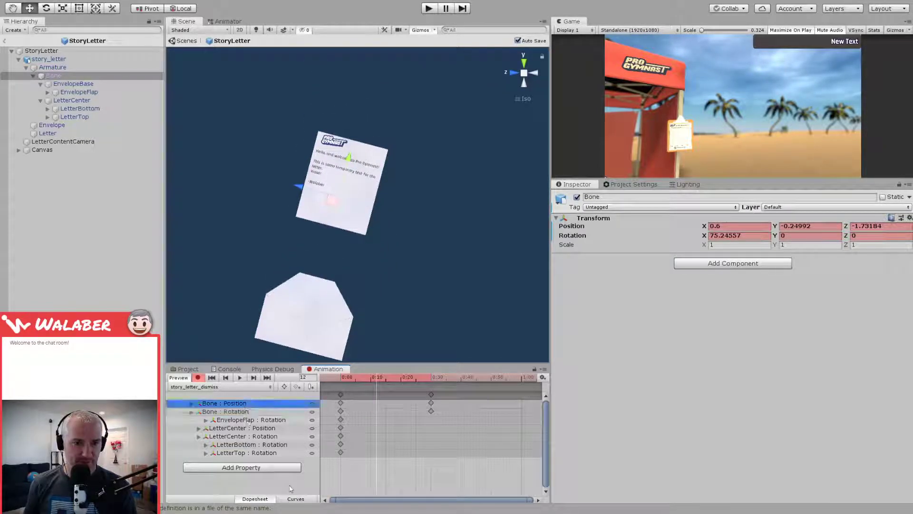
left_click(295, 498)
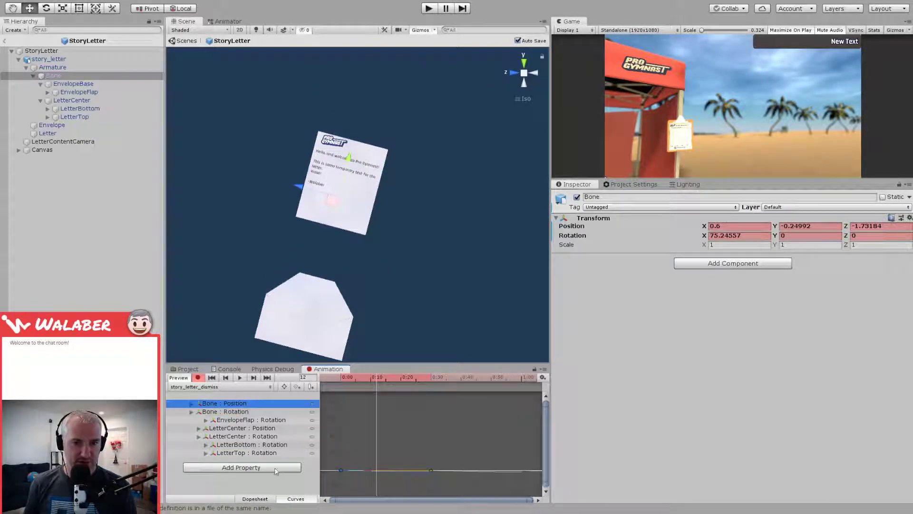
left_click(191, 403)
left_click(228, 419)
left_click(233, 428)
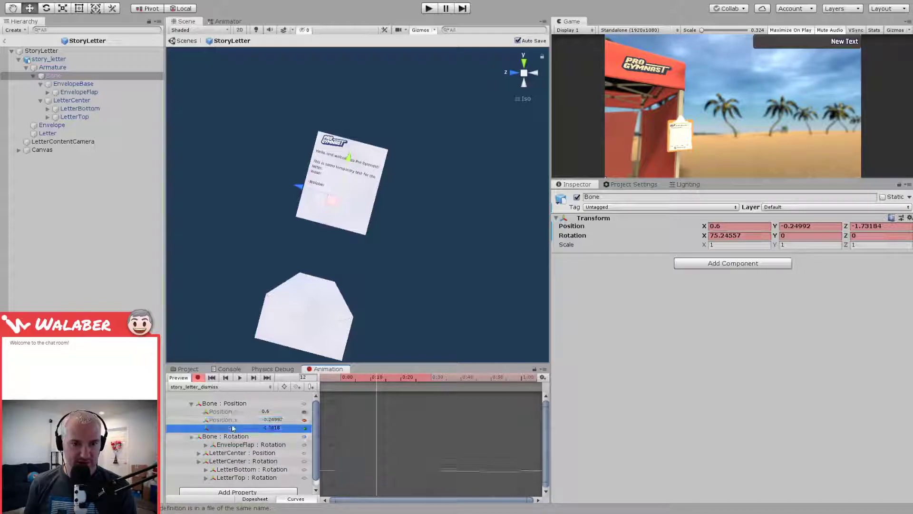
left_click(229, 421)
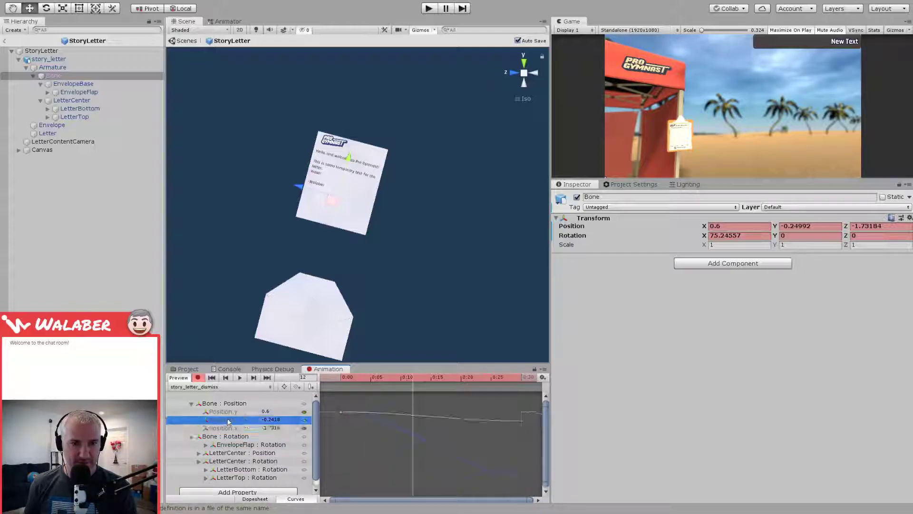
left_click(229, 427)
scroll(388, 447, "down", 2)
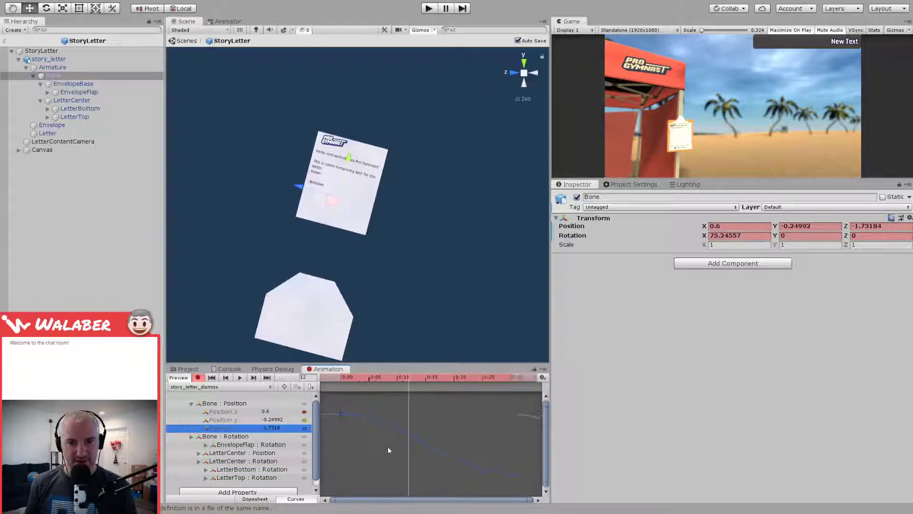
left_click(500, 471)
left_click_drag(474, 470, 478, 462)
left_click_drag(342, 379, 490, 382)
Step: Steepen the incoming tangent of the Bone Position Y end key, preview the clip, and turn off preview mode
left_click(227, 420)
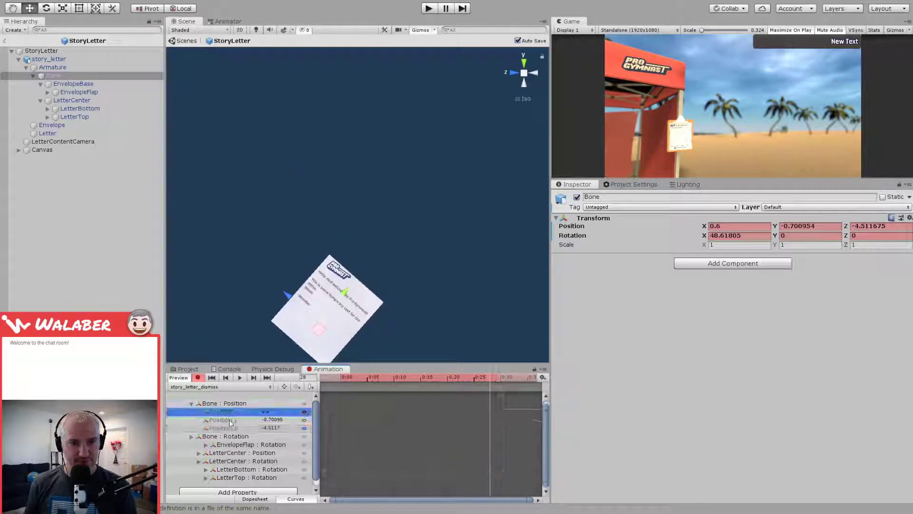
left_click_drag(498, 425, 498, 465)
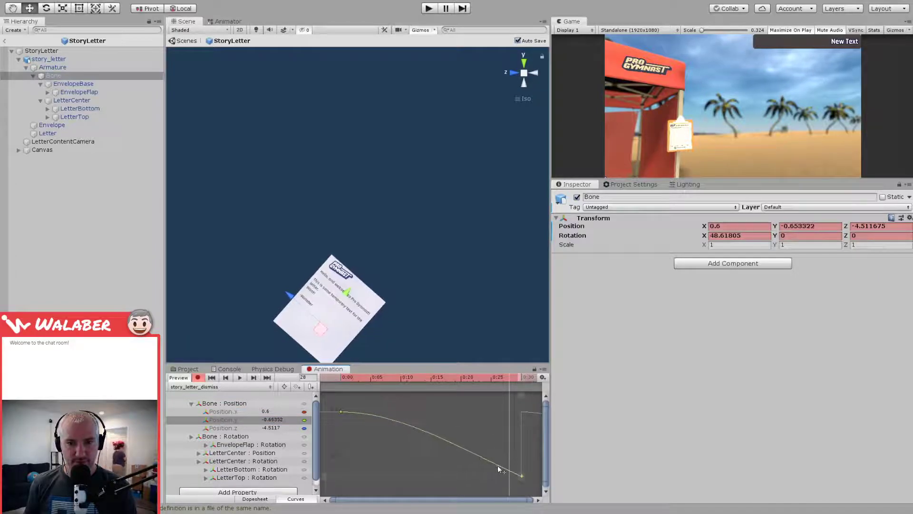
left_click_drag(346, 377, 216, 386)
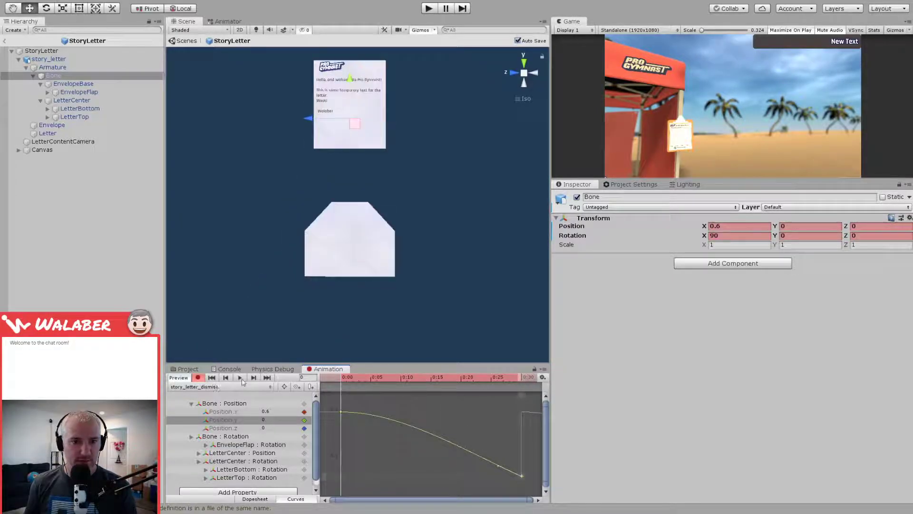
left_click(239, 377)
left_click(239, 377)
left_click(178, 377)
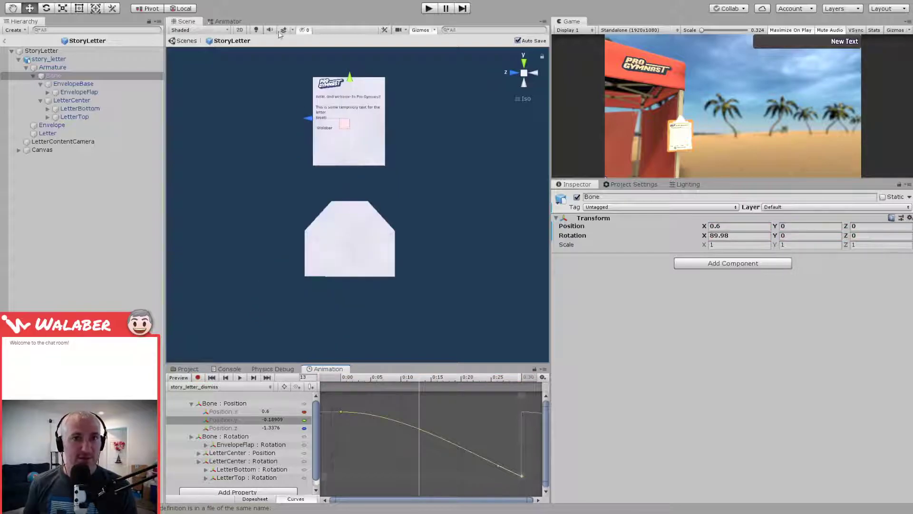
Step: Open the StoryLetter object's animator controller graph and narrow the parameter list to enlarge the graph area
left_click(227, 21)
middle_click_drag(440, 162, 400, 149)
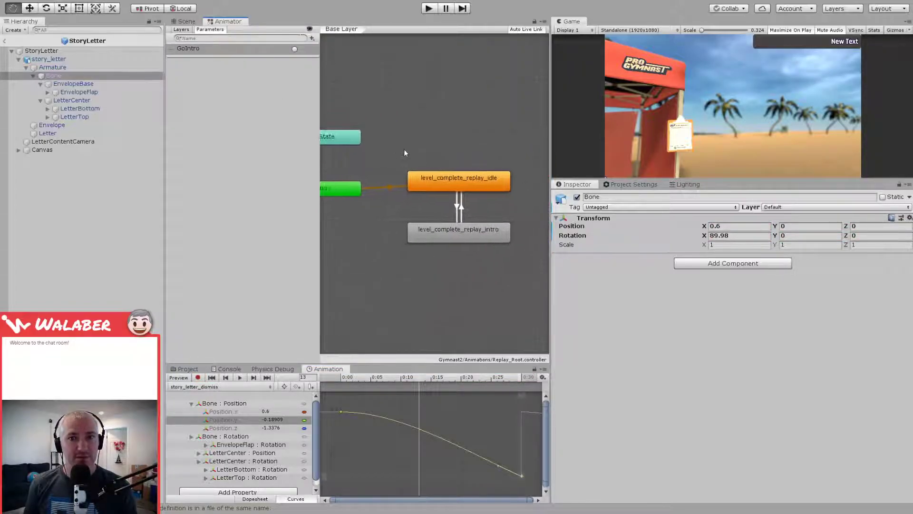
left_click_drag(319, 156, 273, 148)
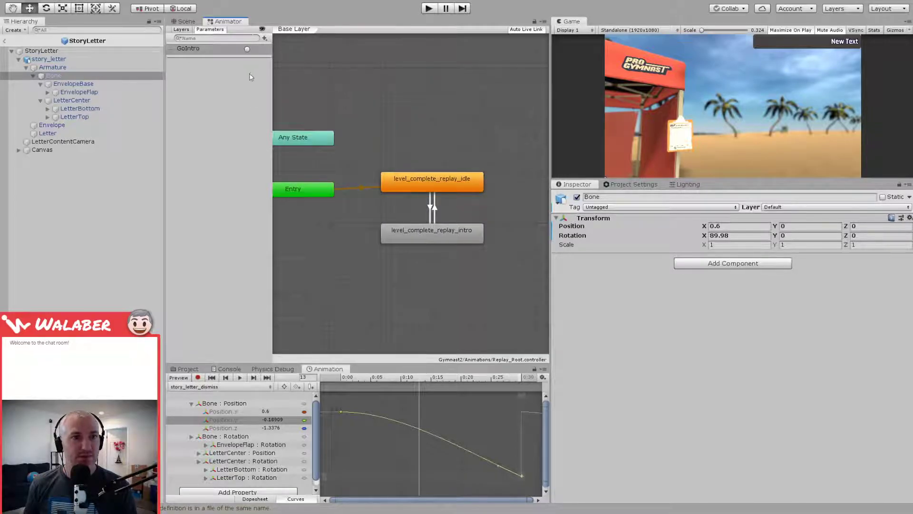
left_click(61, 52)
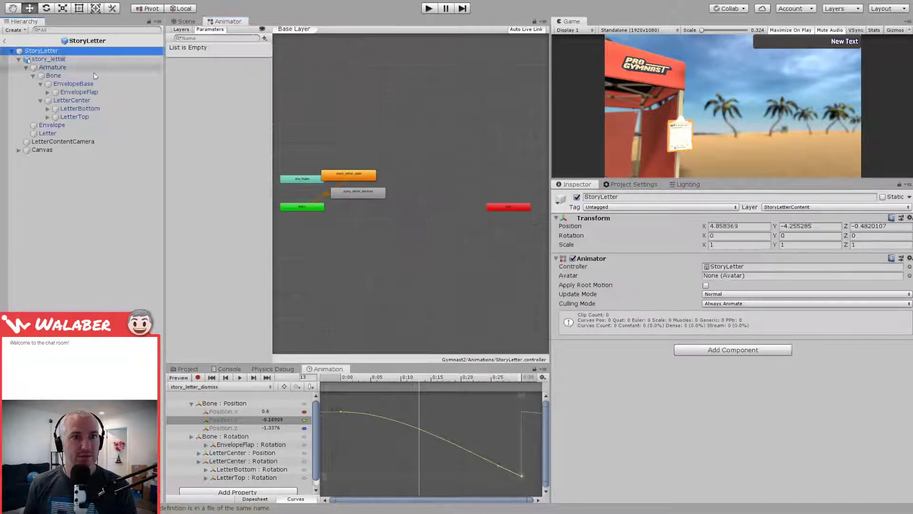
scroll(404, 138, "down", 5)
scroll(401, 154, "up", 5)
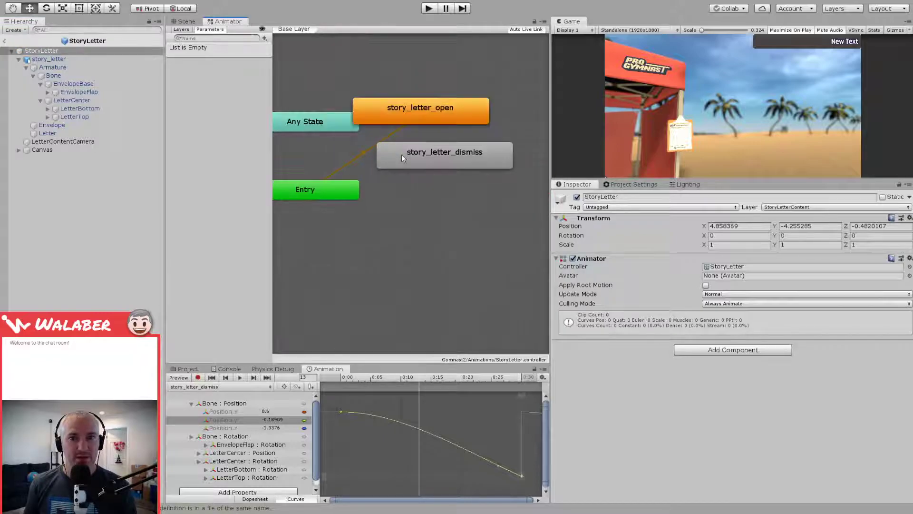
Step: Arrange the animator states so story_letter_dismiss sits directly below story_letter_open, clear of Any State
scroll(407, 174, "down", 2)
left_click_drag(458, 164, 470, 234)
left_click_drag(457, 133, 505, 137)
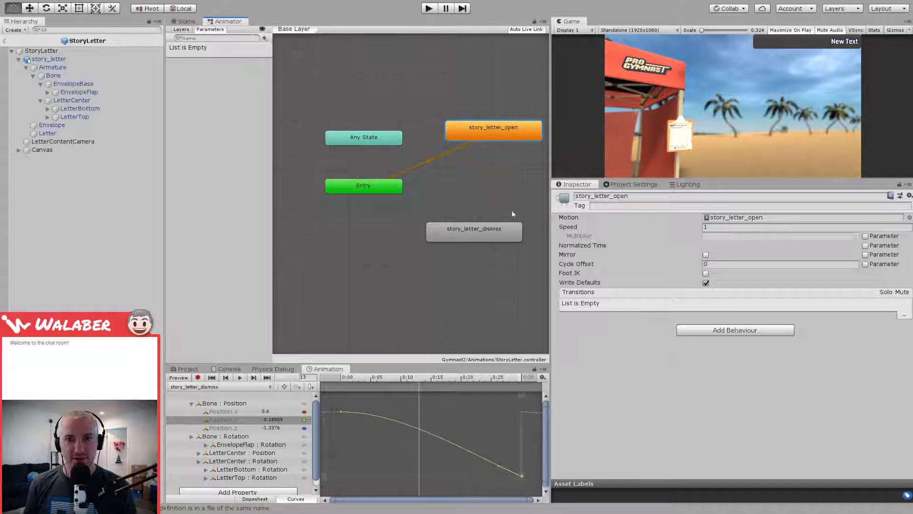
middle_click_drag(512, 207, 421, 197)
left_click_drag(393, 222, 410, 219)
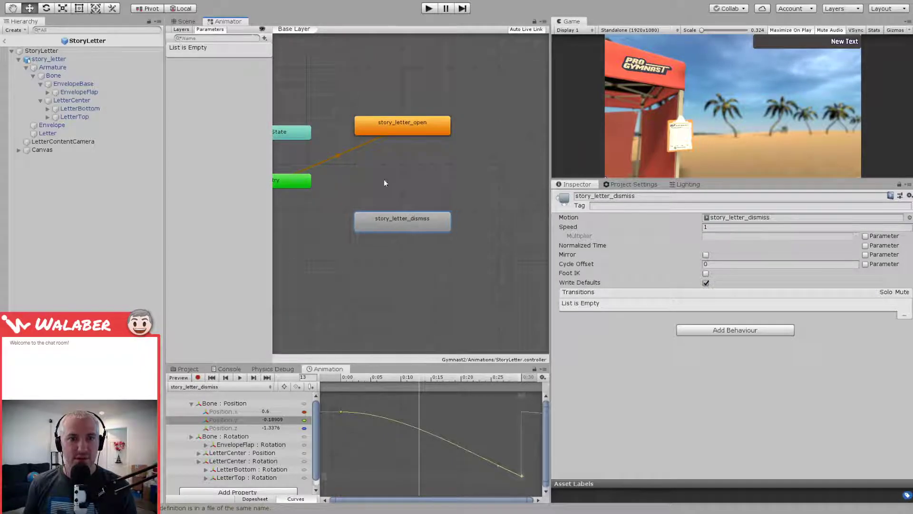
Step: Add a trigger parameter named Dismiss to the StoryLetter animator controller
left_click(277, 84)
type("Dismiss")
key("Return")
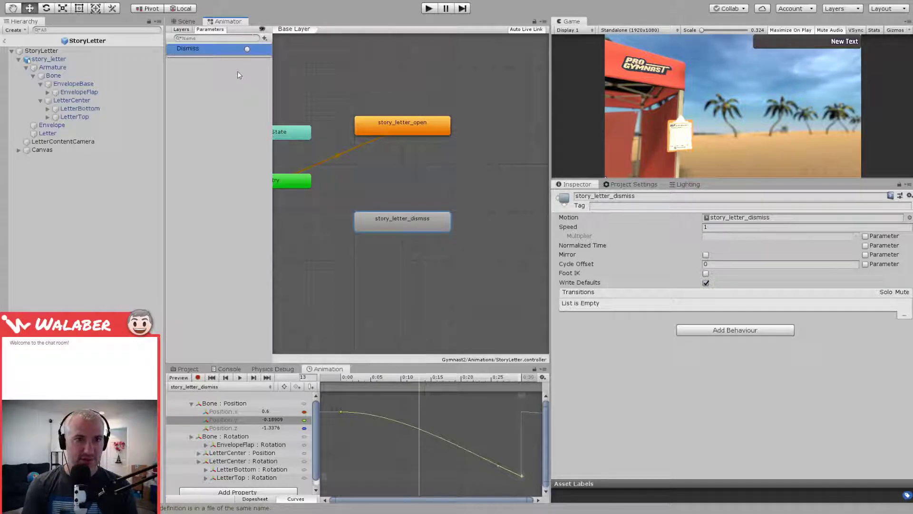
Step: Create a transition from story_letter_open to story_letter_dismiss and show its settings
left_click(419, 133)
right_click(418, 135)
left_click(440, 141)
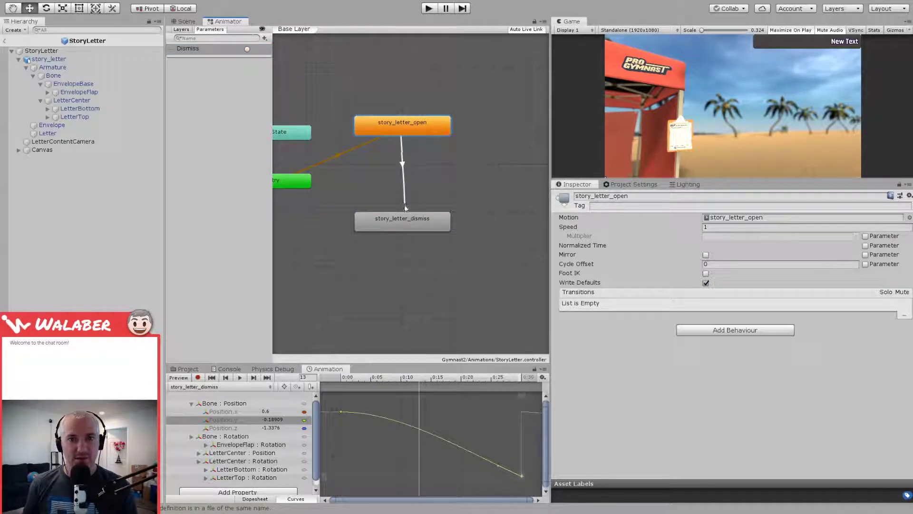
left_click(403, 217)
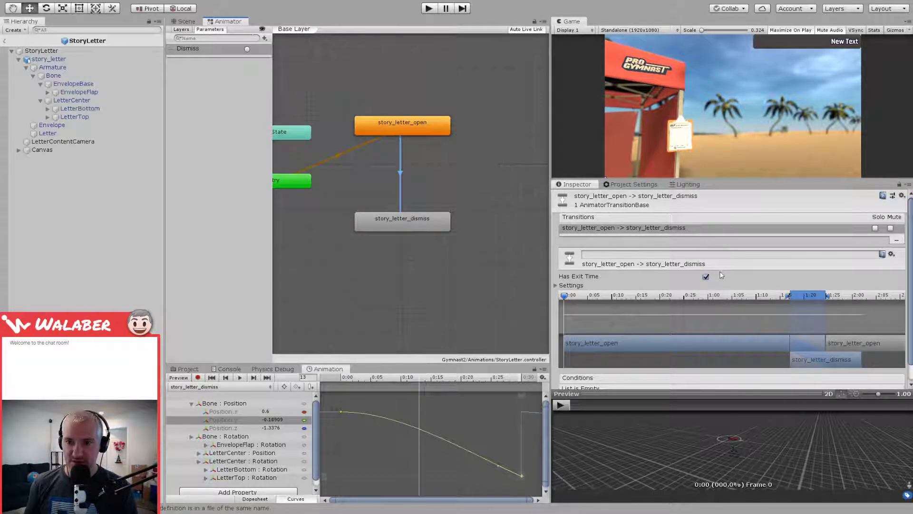
Step: Turn off Has Exit Time on the story_letter_open to story_letter_dismiss transition and set its Transition Duration to 0
left_click(705, 277)
left_click(556, 285)
left_click(711, 313)
type("0")
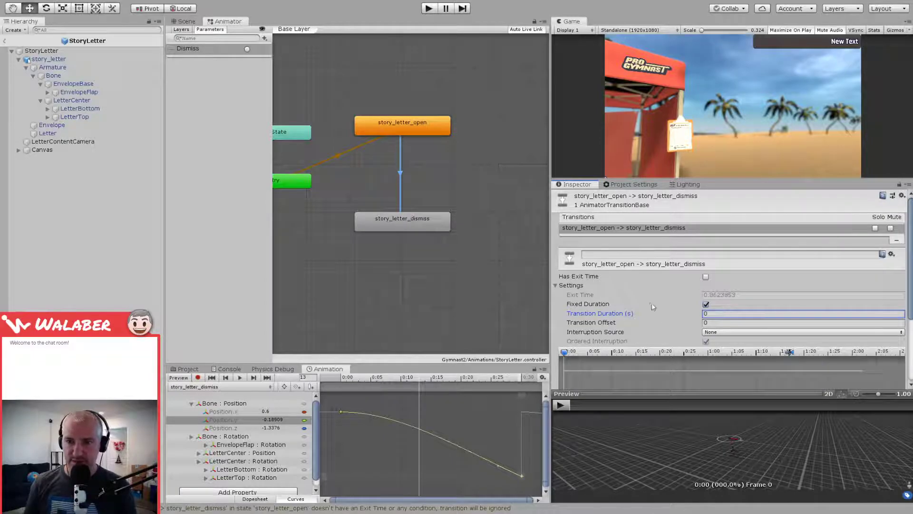
Step: Add the Dismiss trigger as a condition of the story_letter_open to story_letter_dismiss transition
scroll(656, 310, "down", 3)
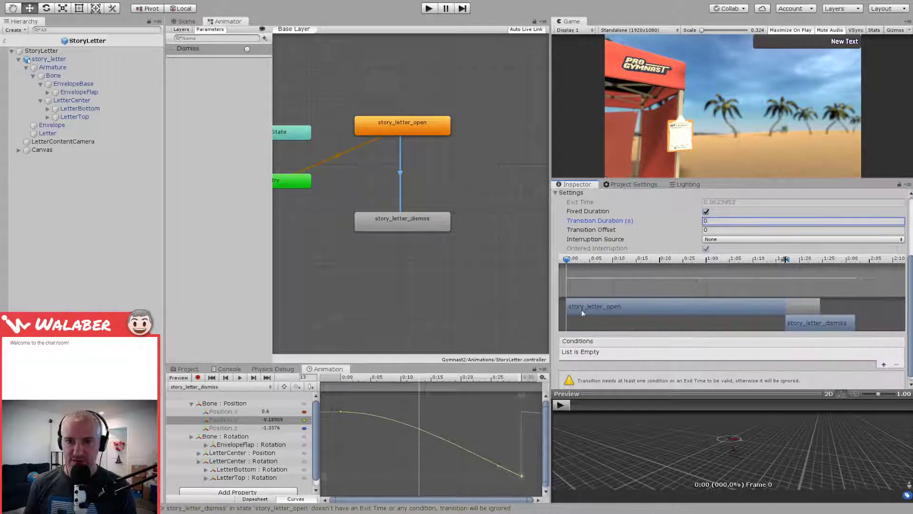
left_click(883, 365)
left_click(373, 178)
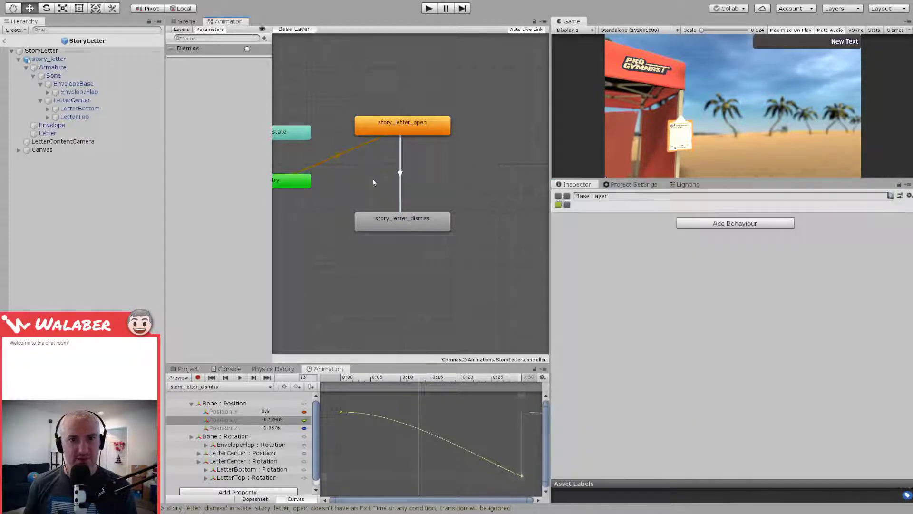
Step: Rearrange the animator graph so story_letter_open sits beside Entry with story_letter_dismiss directly below it, and frame all states
key("a")
left_click_drag(337, 180, 362, 121)
left_click_drag(331, 230, 356, 171)
left_click(364, 217)
key("a")
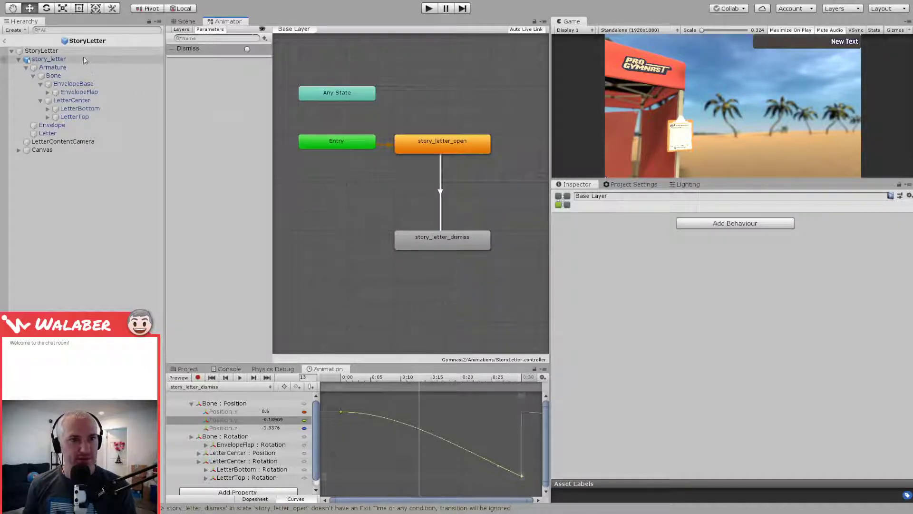
Step: Select the StoryLetter root object and open the Gymnast2/Scripts/Environment folder among the project assets
left_click(37, 51)
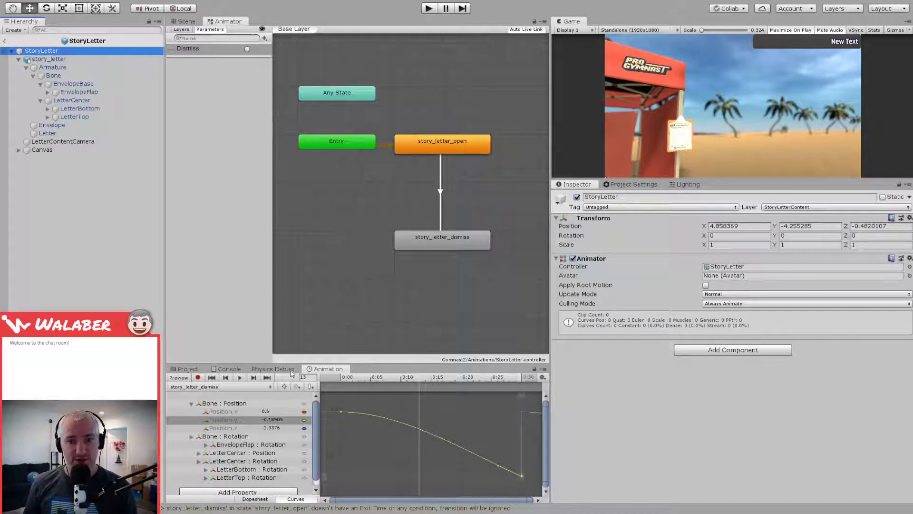
left_click(188, 369)
scroll(218, 434, "down", 3)
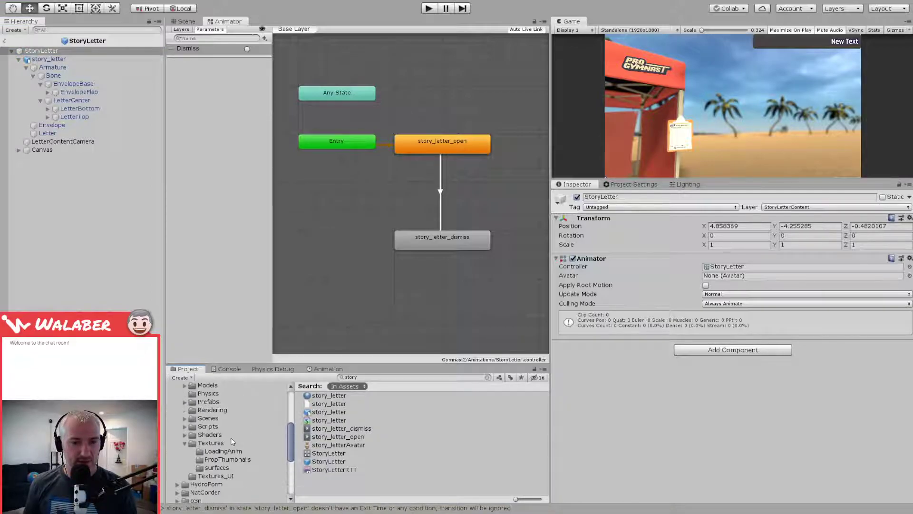
scroll(231, 438, "up", 10)
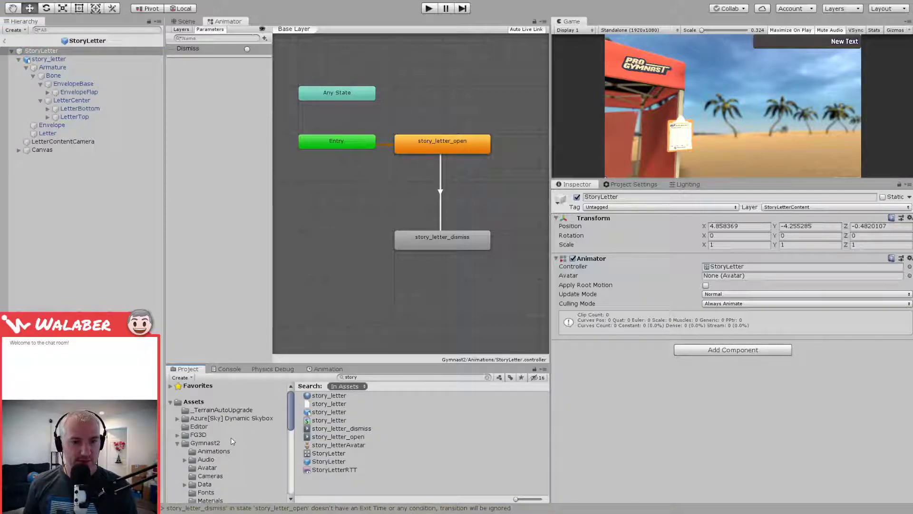
scroll(230, 437, "down", 5)
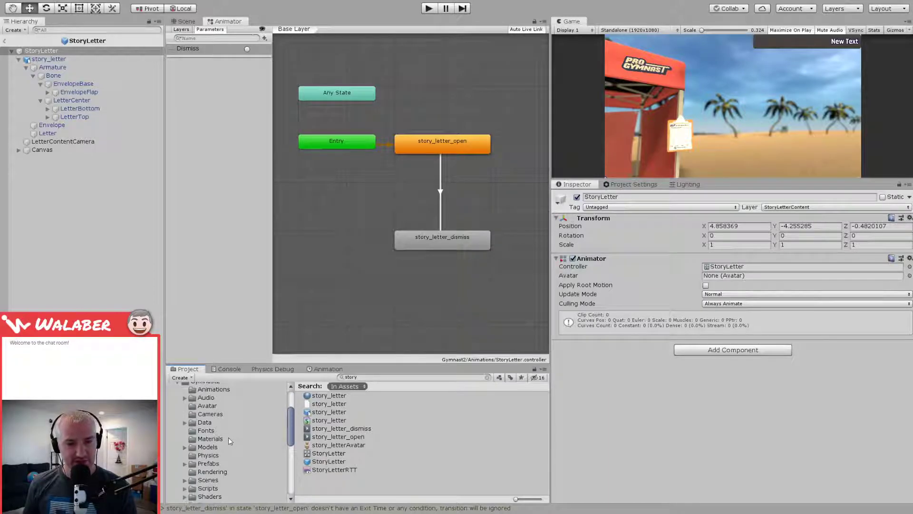
scroll(205, 457, "down", 7)
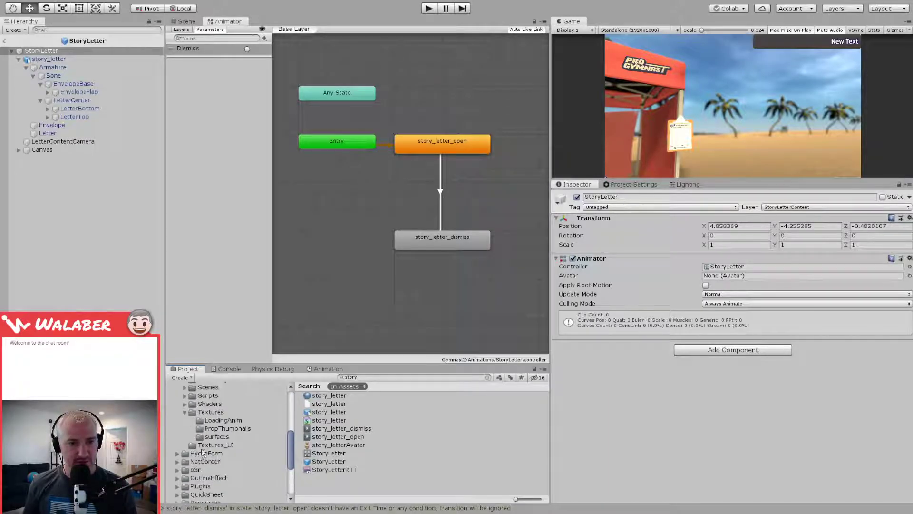
left_click(185, 412)
left_click(185, 396)
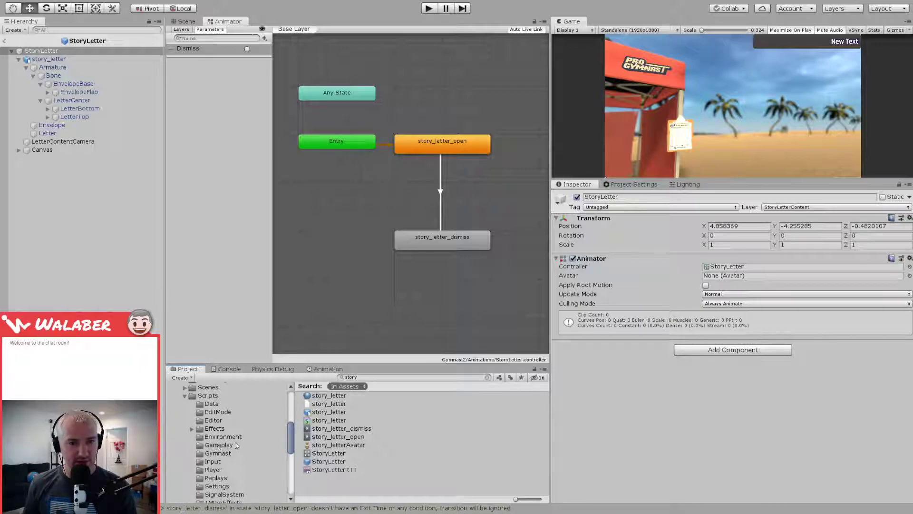
scroll(235, 444, "down", 2)
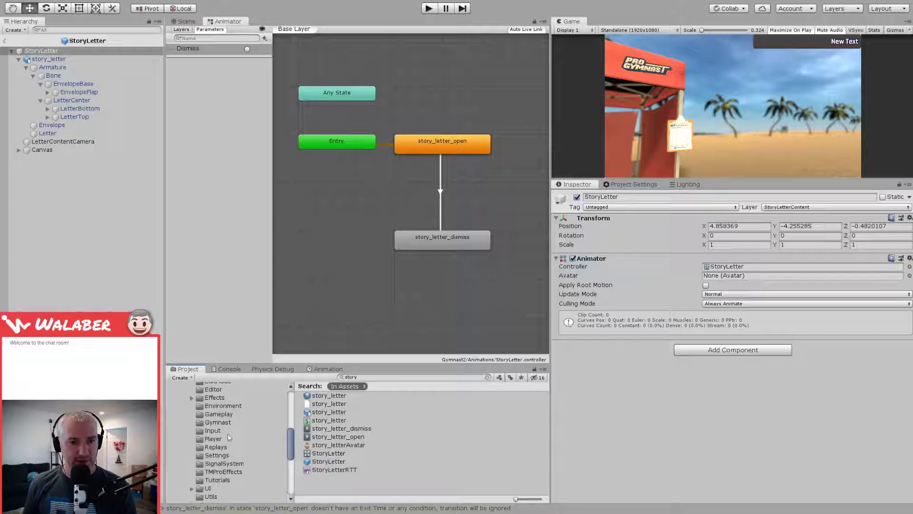
left_click(229, 409)
Step: Create a C# script named StoryLetter in the Environment scripts folder and open it in Visual Studio Code
left_click(367, 439)
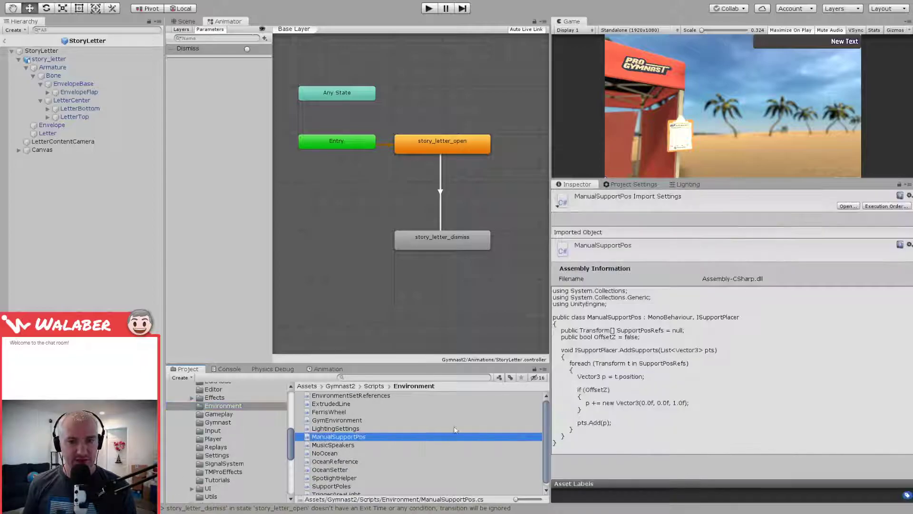
left_click(650, 152)
type("StoryLetter")
key("Return")
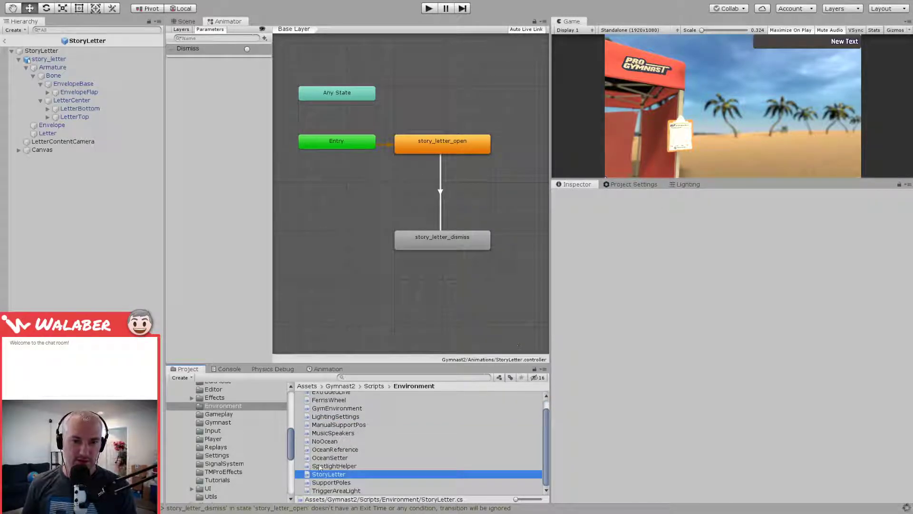
key("Return")
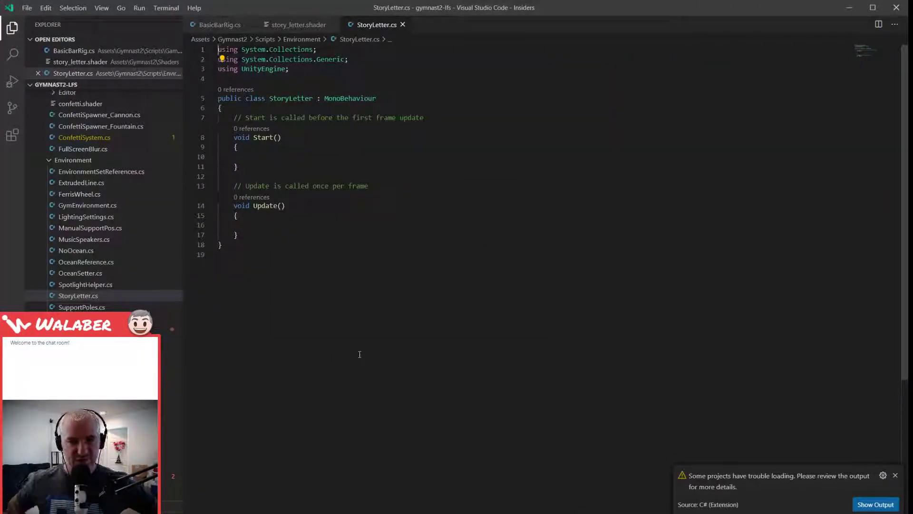
left_click(895, 475)
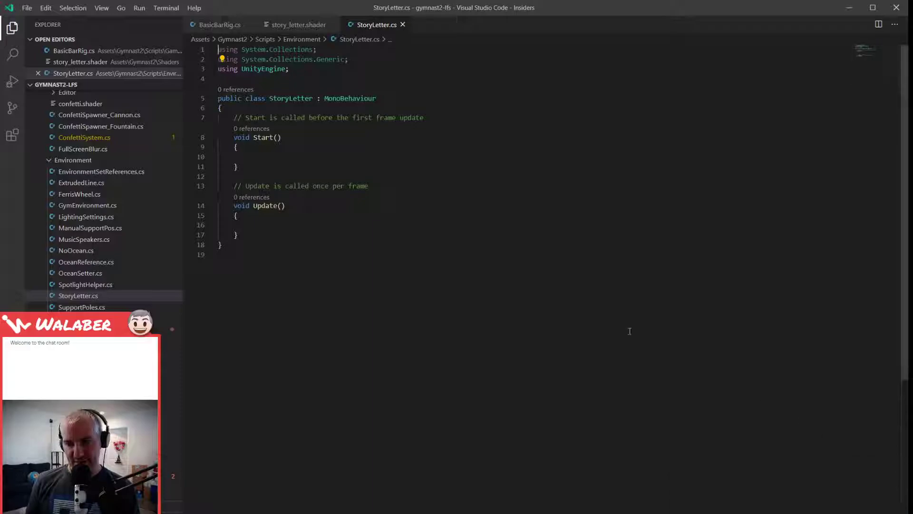
Step: Remove the template Start and Update methods with their comments, leaving an empty line in the StoryLetter class body
left_click(242, 109)
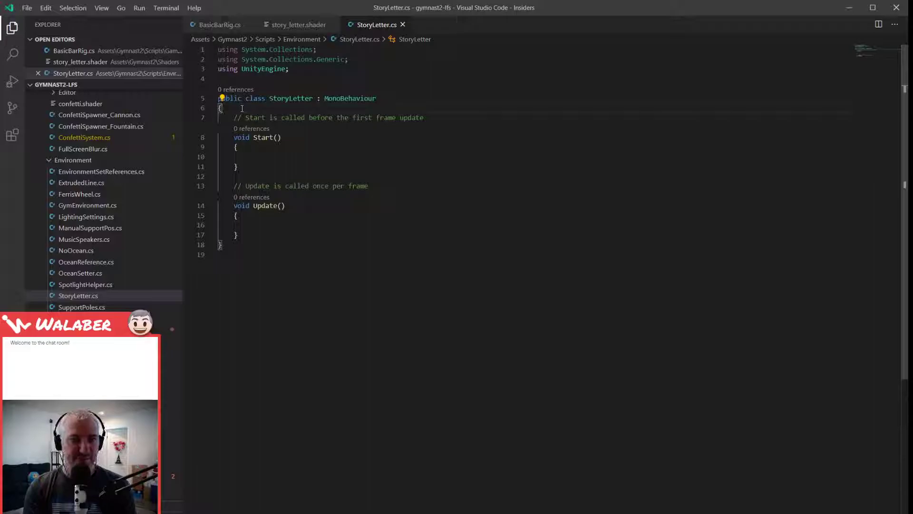
left_click(280, 78)
key("Down")
key("Down")
key("End")
key("Return")
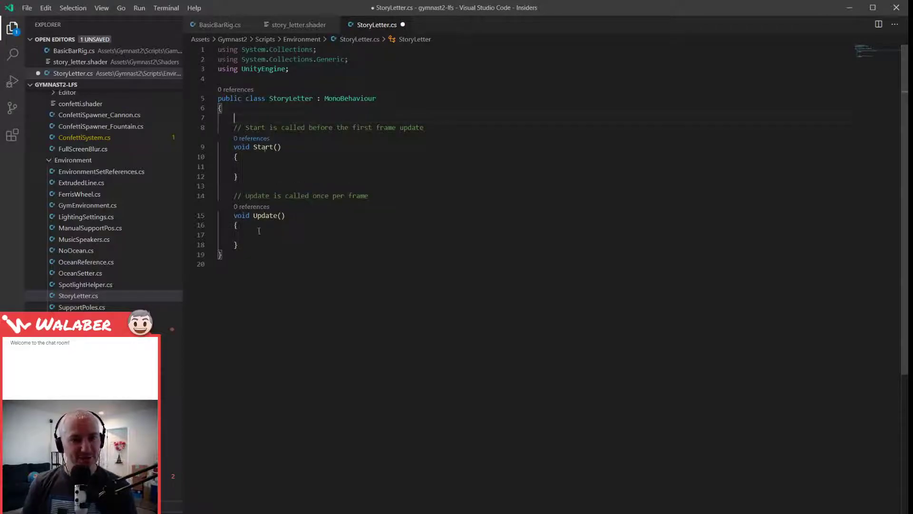
left_click(253, 243, "shift")
key("BackSpace")
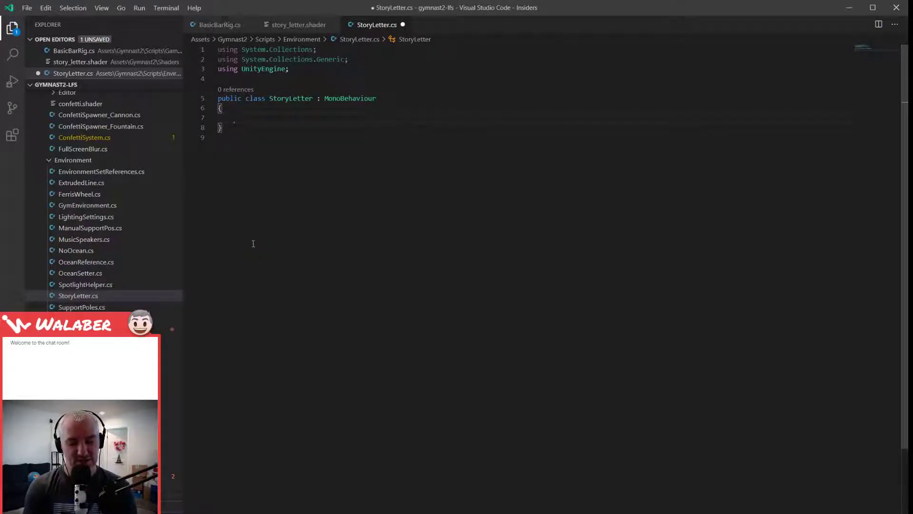
Step: Declare the field "[SerializeField] private Animator m_Animator = null;" in the StoryLetter class
type("[SerializeField")
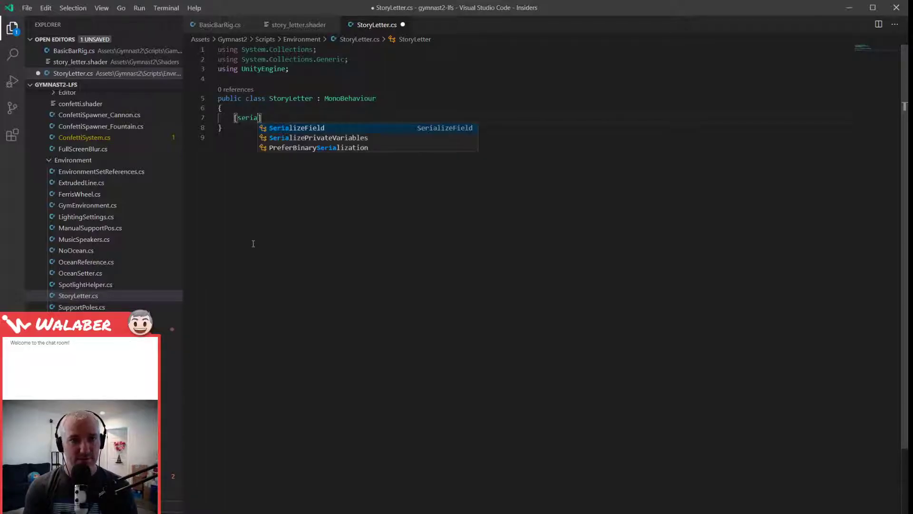
type("] private Anima")
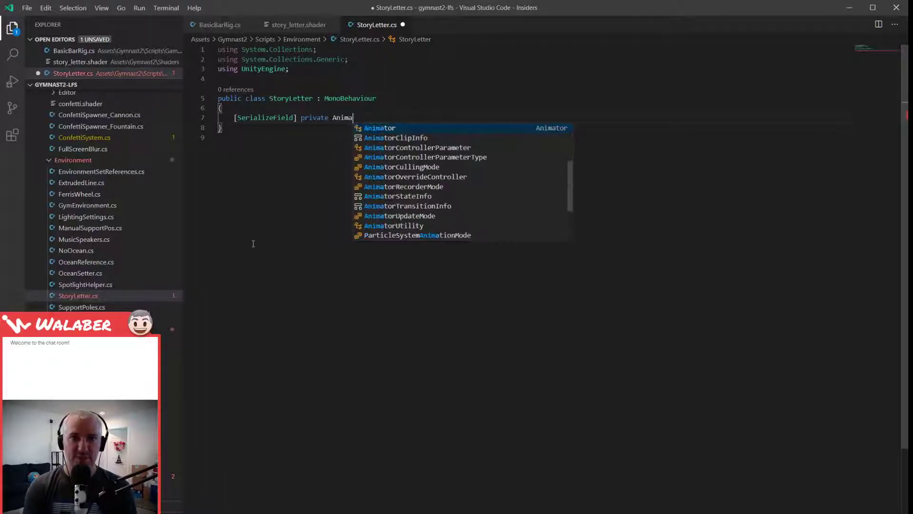
key("Tab")
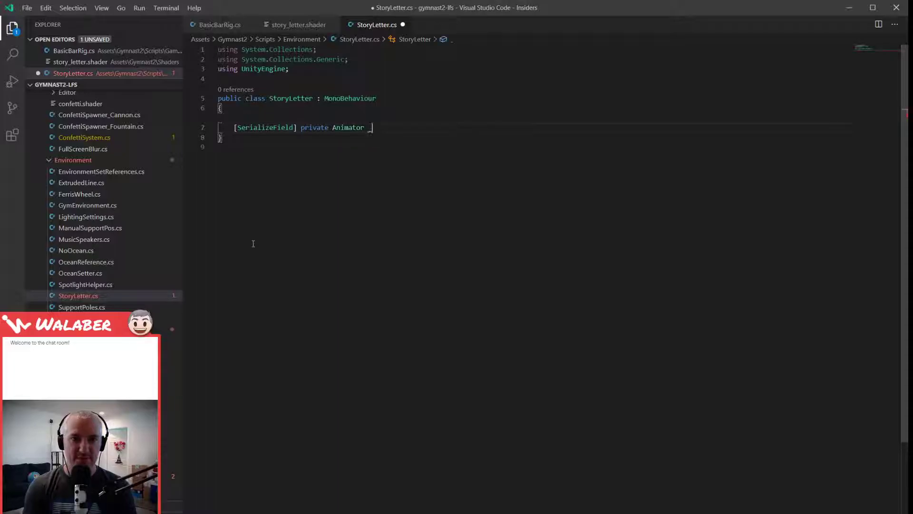
type("m_Animator = nuint;")
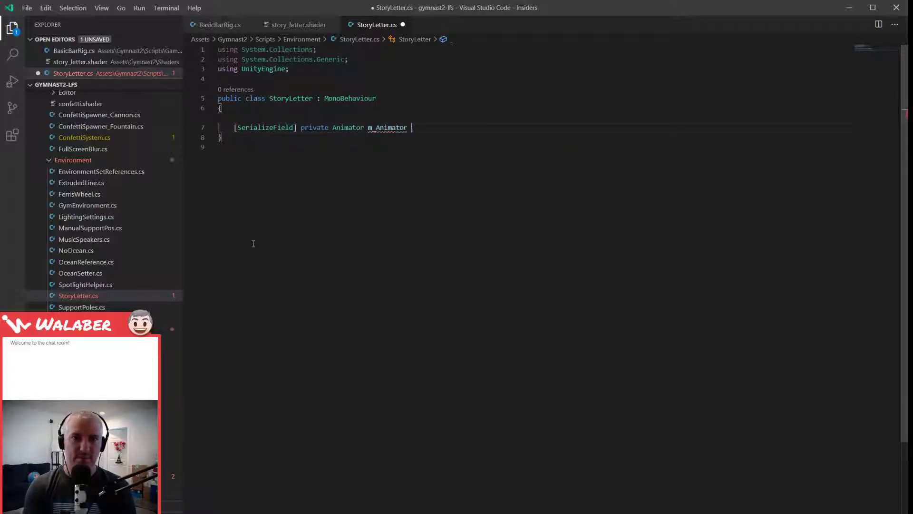
key("BackSpace")
key("BackSpace")
key("BackSpace")
key("BackSpace")
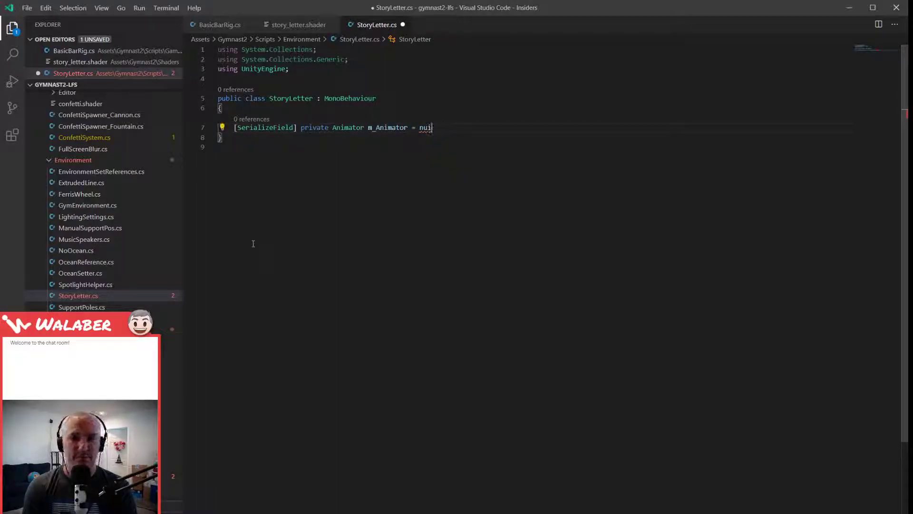
type("ll;")
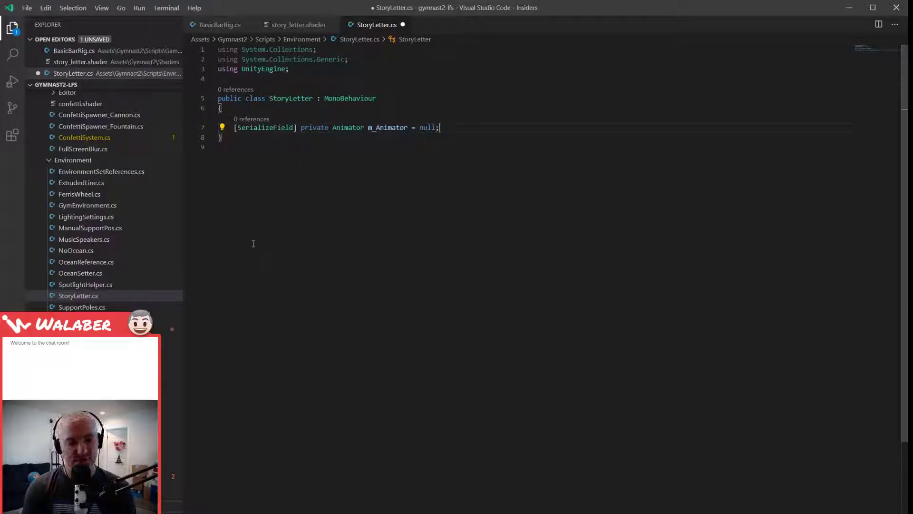
Step: Add an empty "public void Dismiss()" method below the m_Animator field, separated by two blank lines
key("Return")
key("Return")
key("Return")
type("pub")
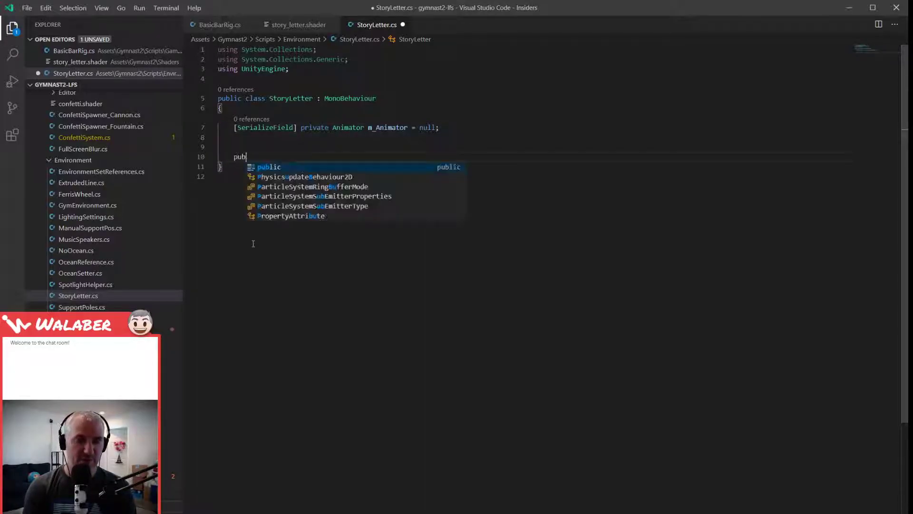
type("lic void")
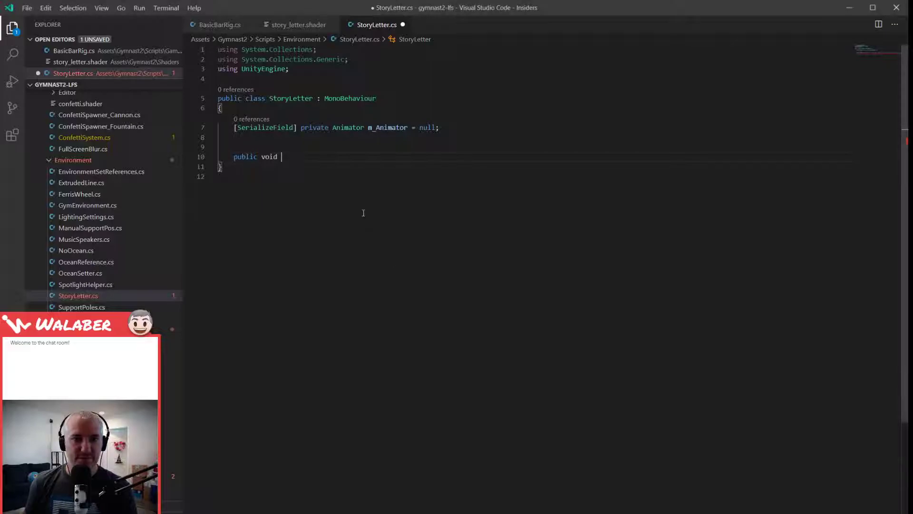
type(" Dismiss()")
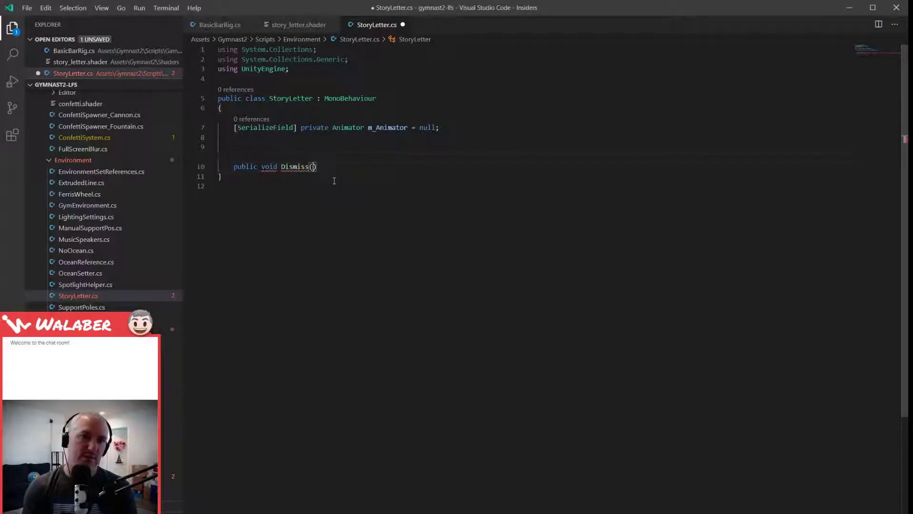
key("Return")
type("{")
key("Return")
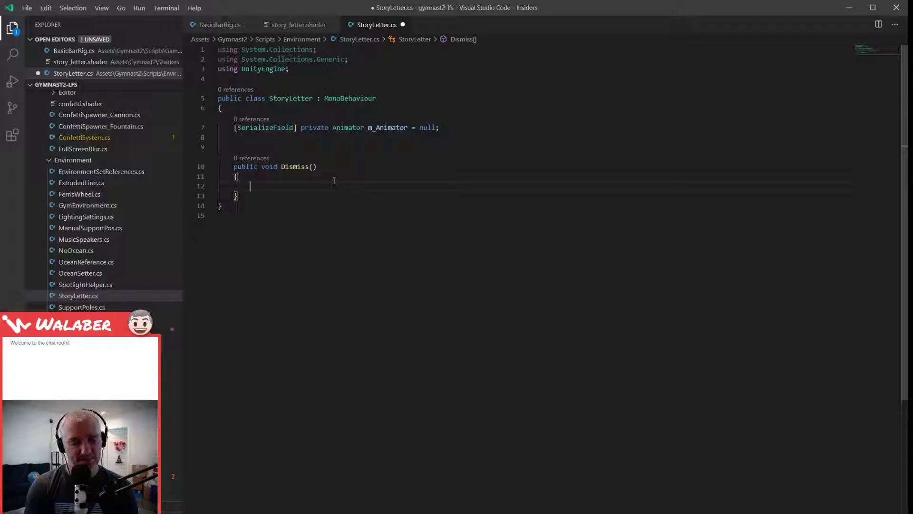
Step: Make the Dismiss method fire the animator trigger with m_Animator.SetTrigger("Dismiss");
type("m_Animator.")
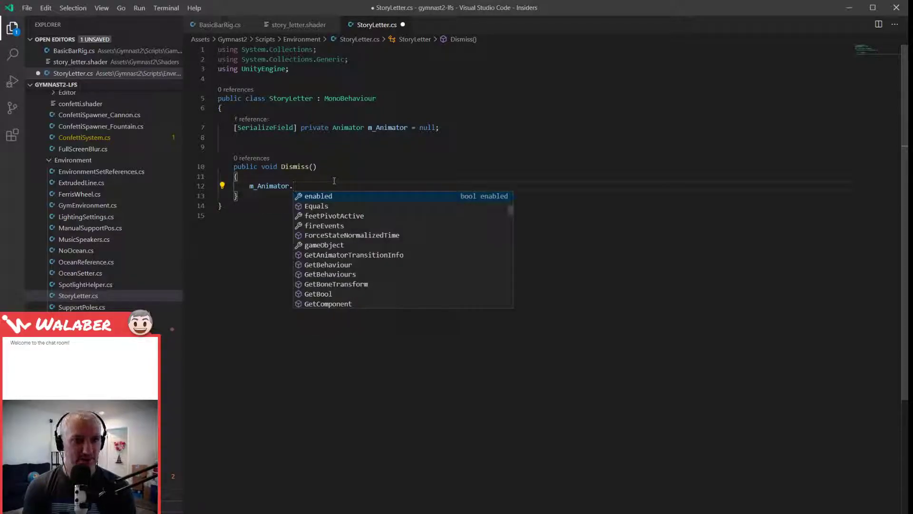
type("sett")
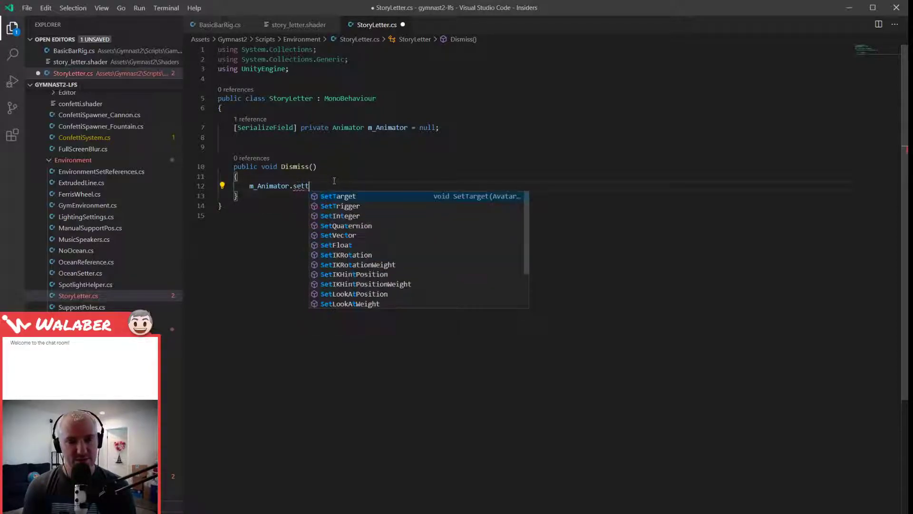
type("ri")
key("Return")
type("(\"Dismiss\");")
key("Down")
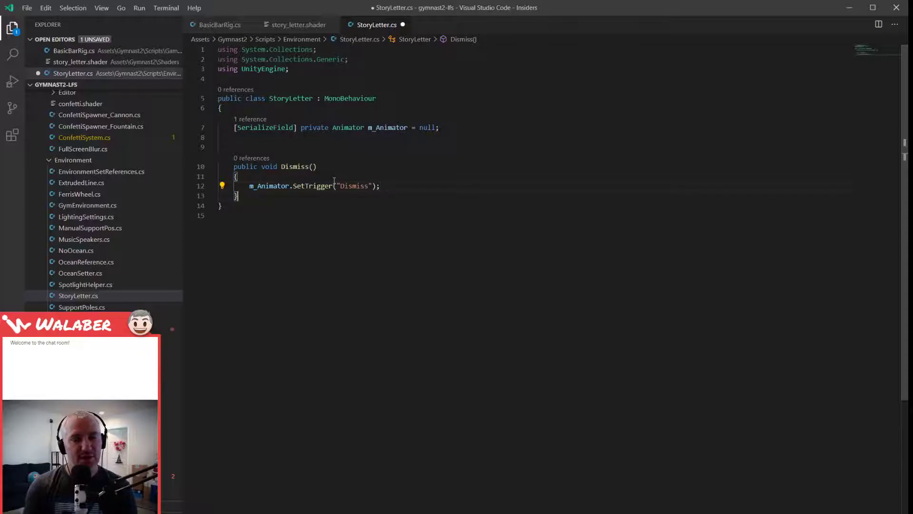
Step: Add an empty "public void DismissAnimationComplete()" method below the Dismiss method
key("Return")
key("Return")
type("public b")
type("oundsInt")
key("BackSpace")
key("BackSpace")
key("BackSpace")
key("BackSpace")
key("BackSpace")
key("BackSpace")
key("BackSpace")
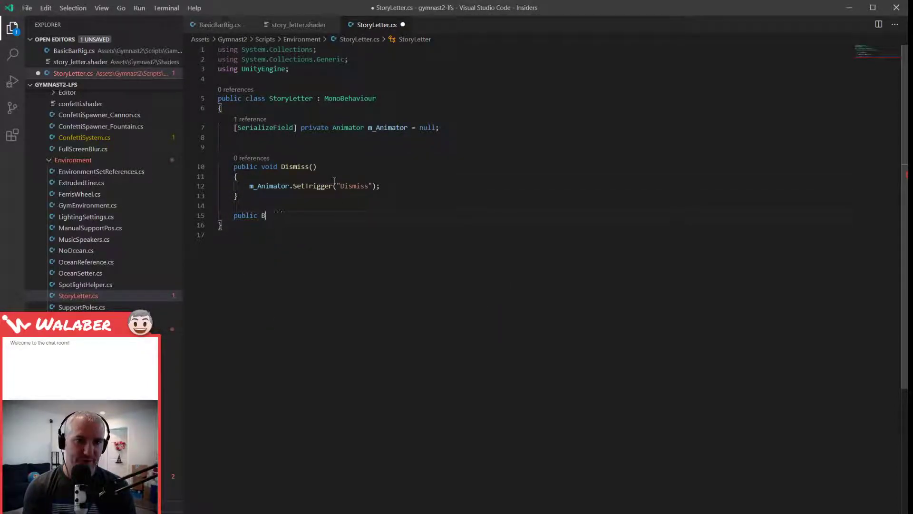
type("void Dismi")
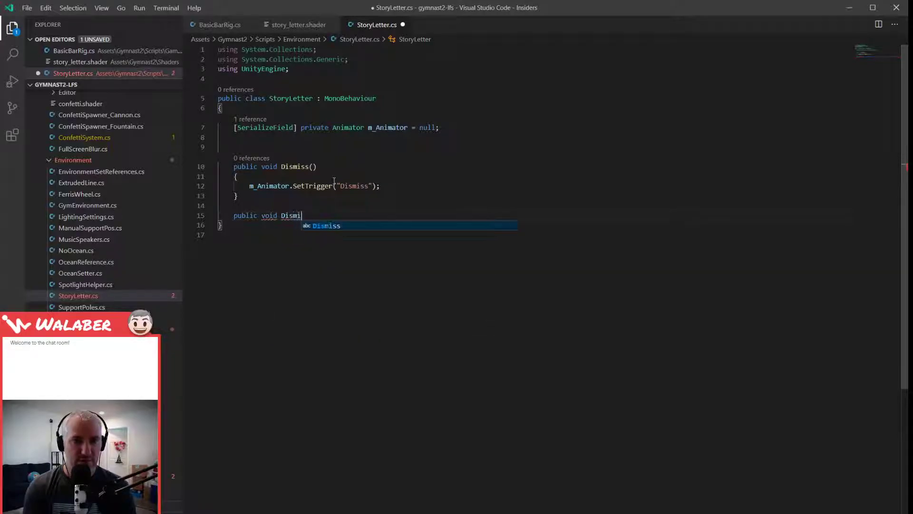
type("ssAnimationCom")
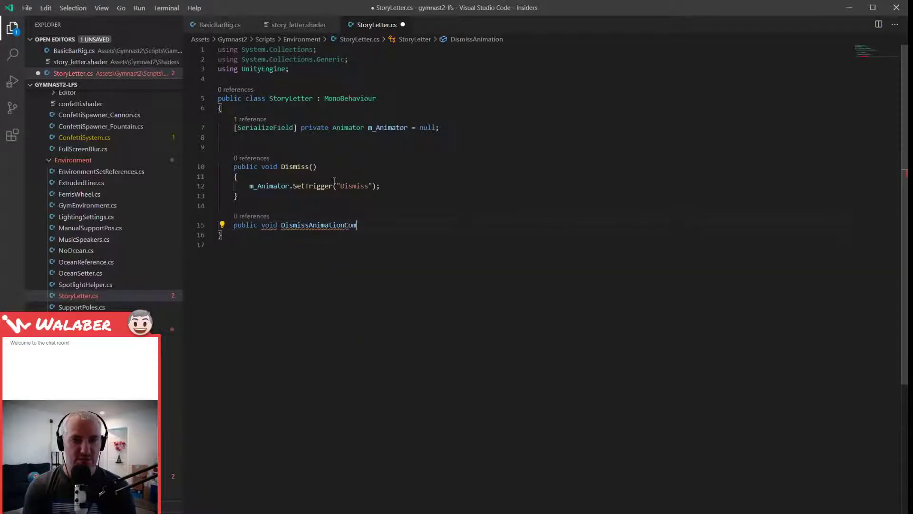
type("plete()")
key("Return")
type("{")
key("Return")
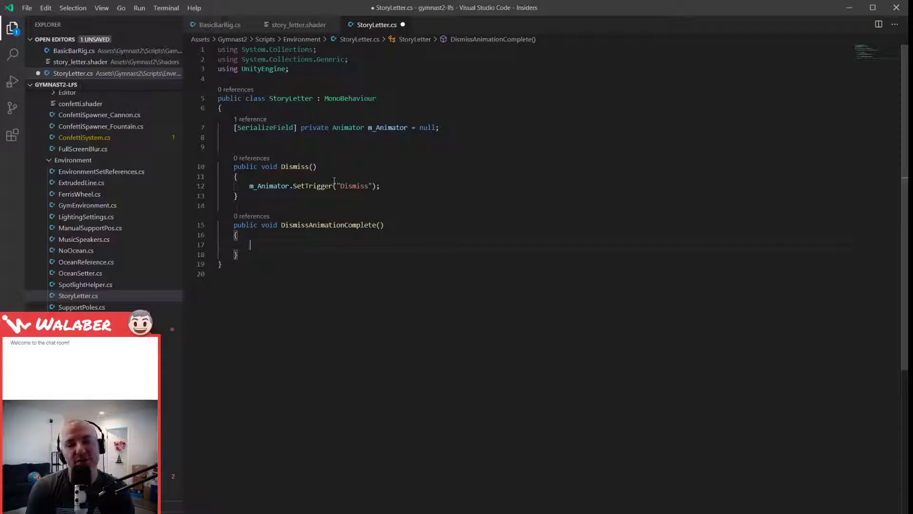
Step: Make the DismissAnimationComplete method run gameObject.SetActive(false); and save the StoryLetter script
type("gameObject.set")
key("Tab")
type("(false);")
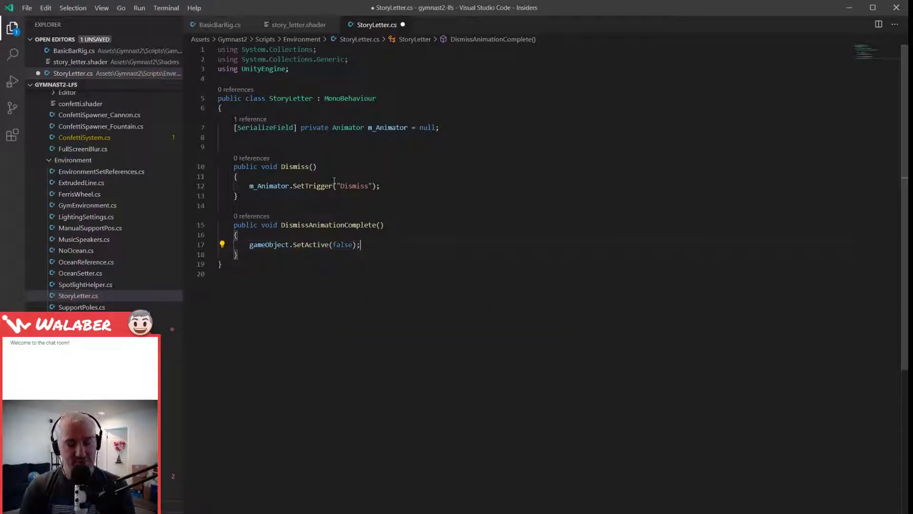
key("ctrl+s")
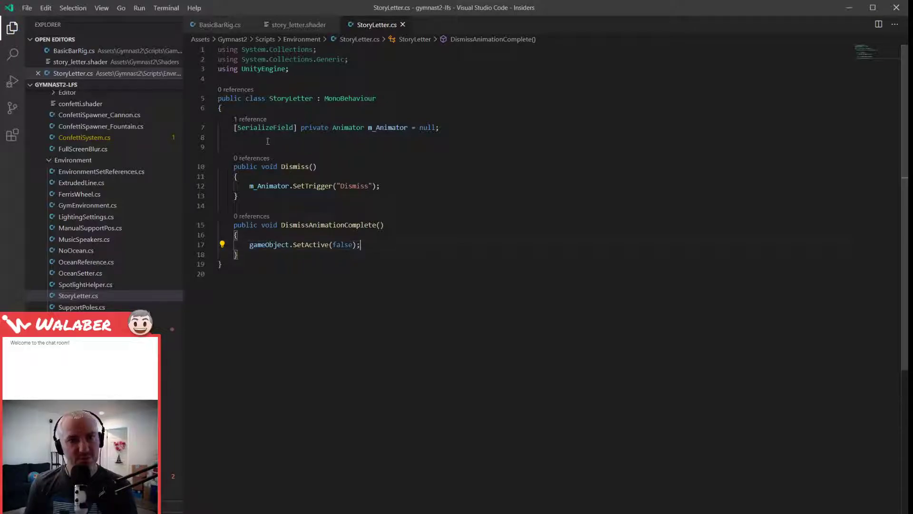
Step: Switch to Unity, add the Story Letter script to the StoryLetter prefab root and assign its own Animator to the script's Animator field
key("alt+Tab")
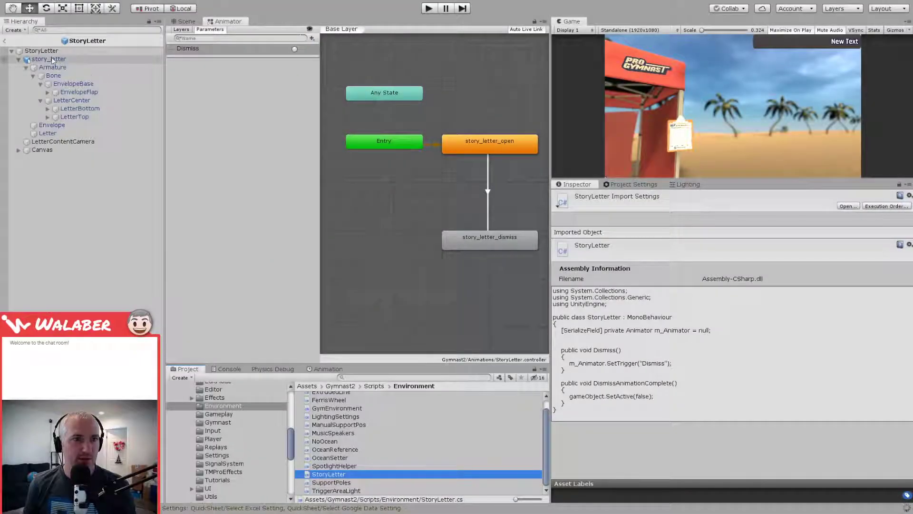
left_click(45, 50)
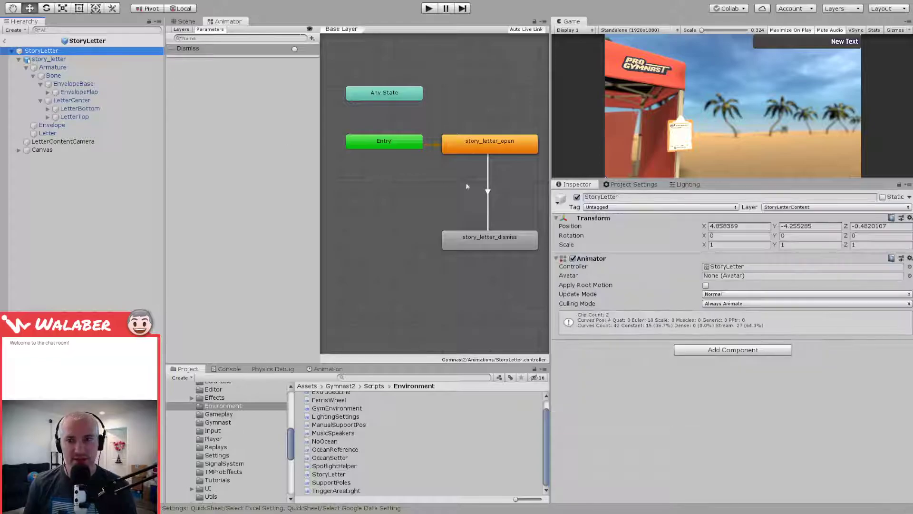
left_click(708, 352)
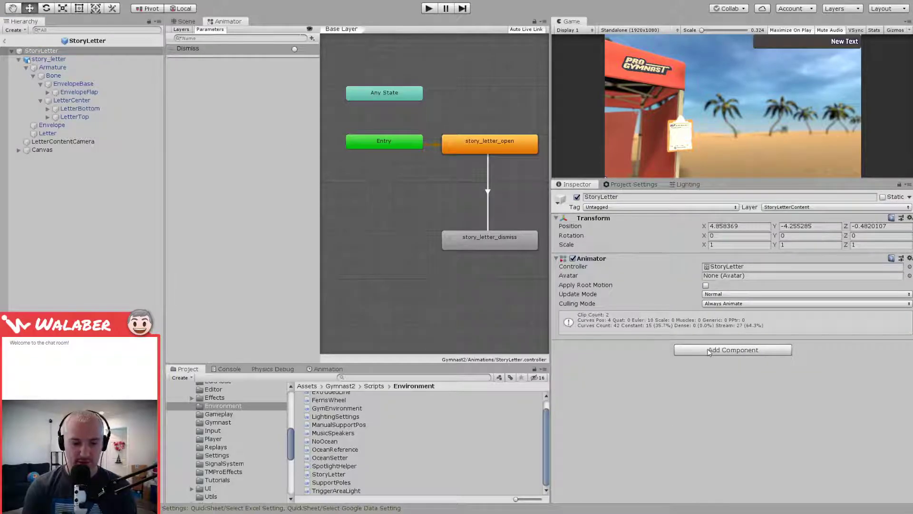
key("Return")
left_click_drag(708, 352, 619, 252)
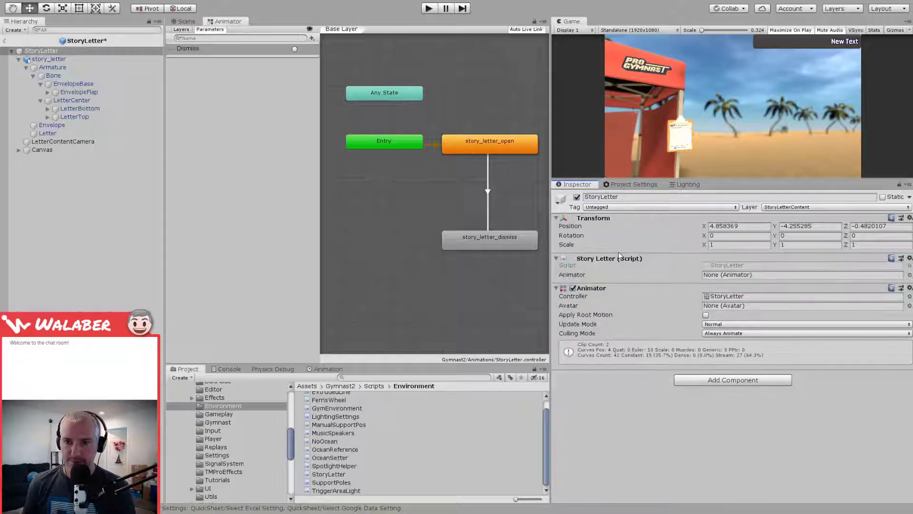
left_click_drag(594, 288, 722, 280)
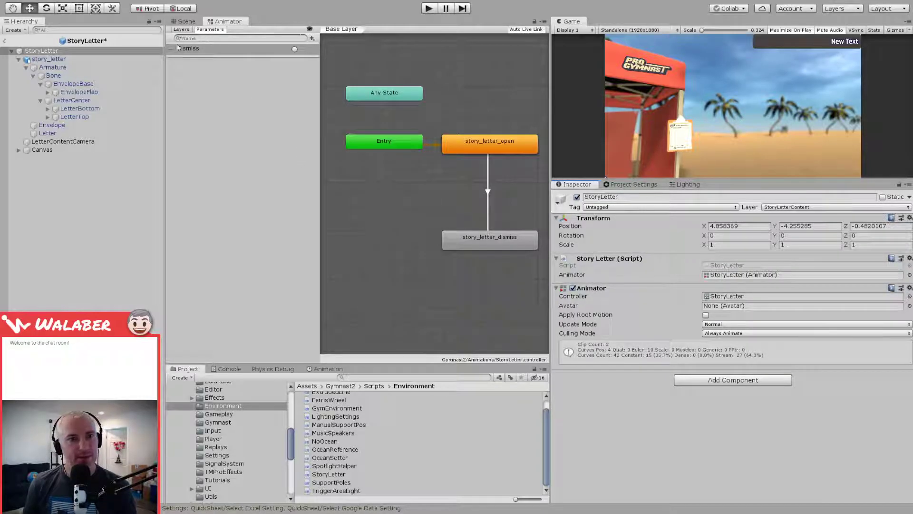
Step: Add an animation event at frame 29 of the story_letter_dismiss clip that calls DismissAnimationComplete()
left_click(326, 369)
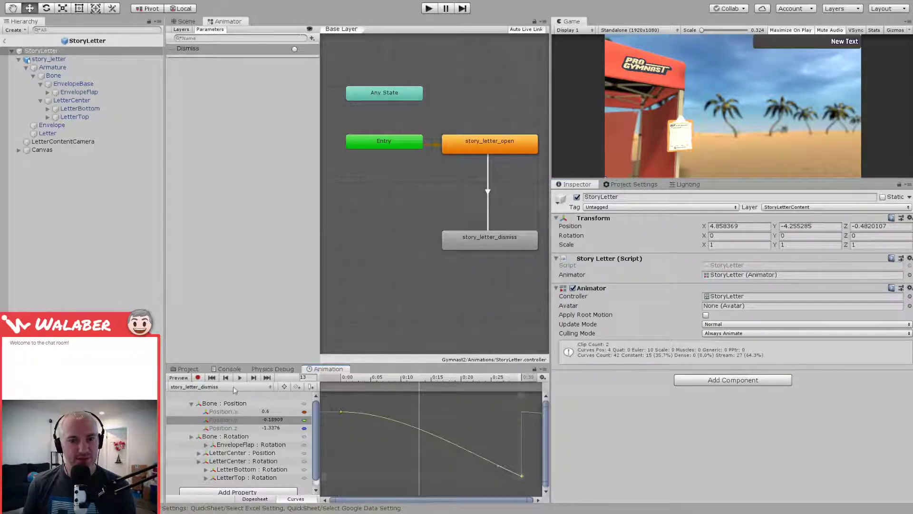
left_click(260, 499)
left_click_drag(353, 380, 518, 385)
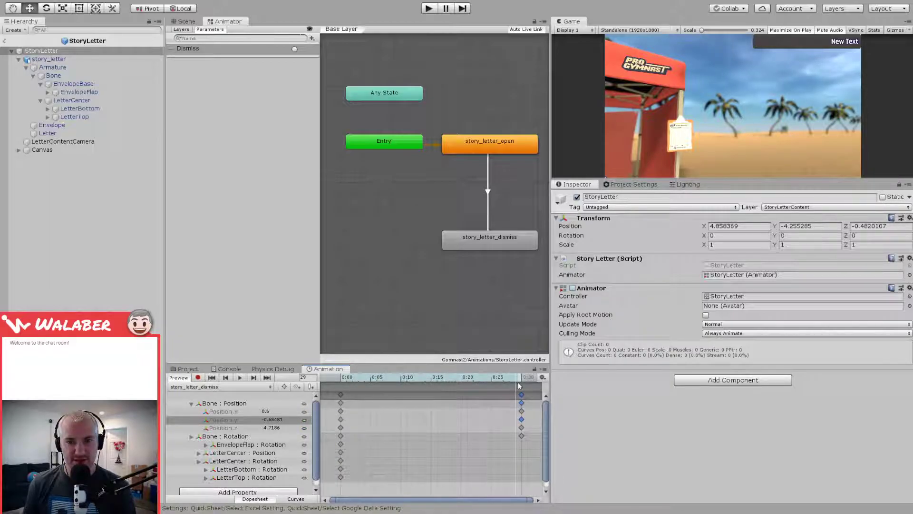
left_click(310, 387)
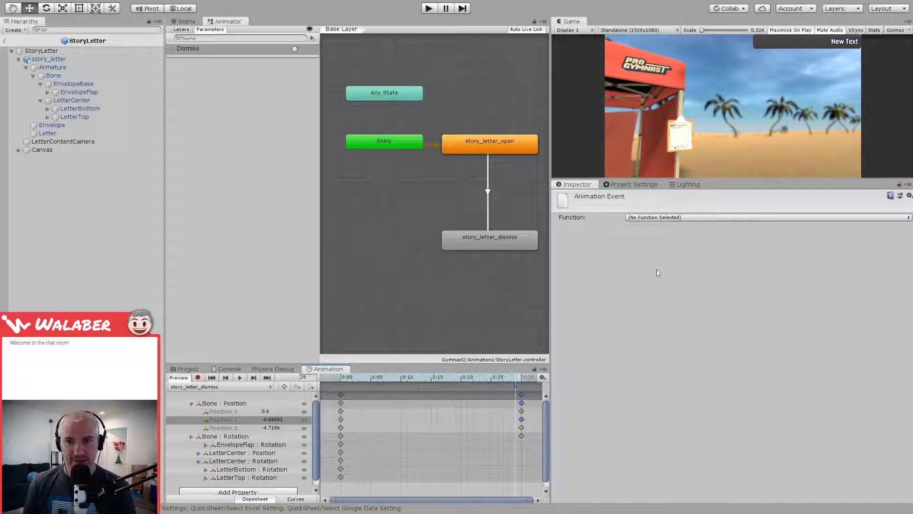
left_click(679, 218)
left_click(678, 240)
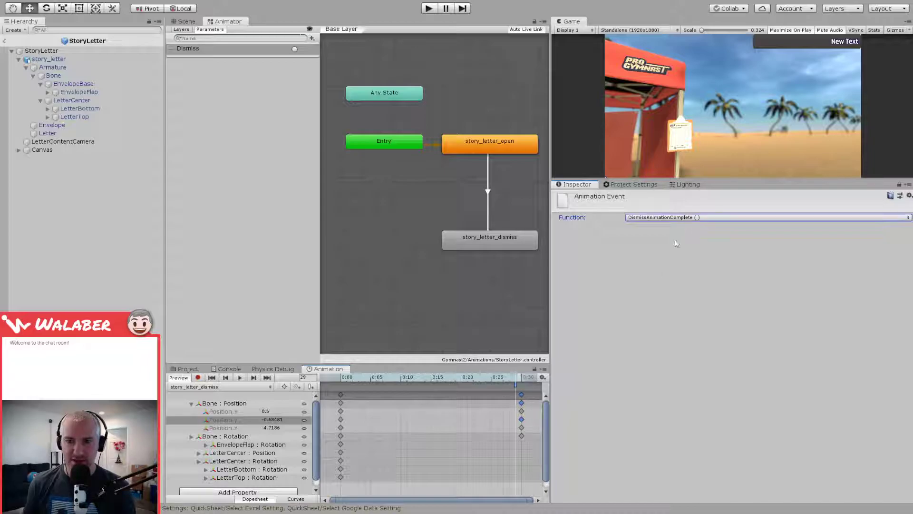
Step: Collapse the story_letter hierarchy and rename the prefab's Canvas object as ContentCanvas
left_click(41, 50)
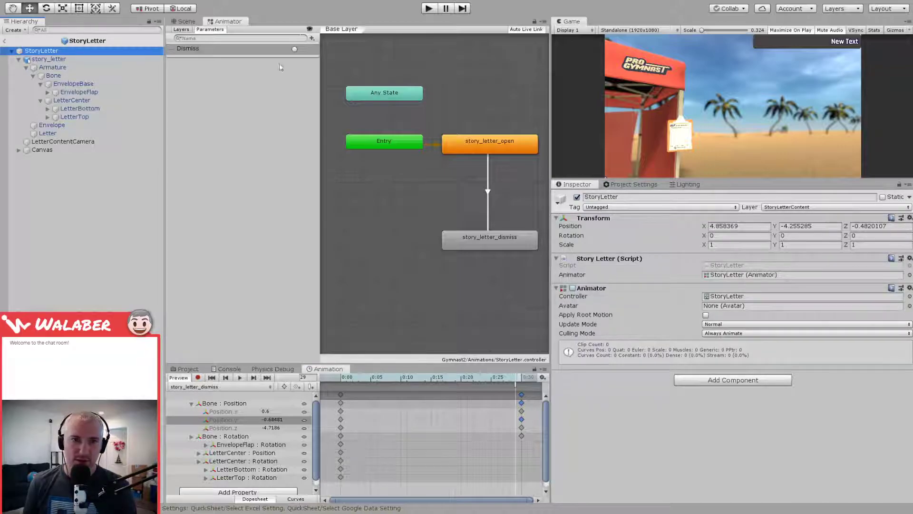
left_click(186, 22)
left_click_drag(313, 200, 323, 221, "alt")
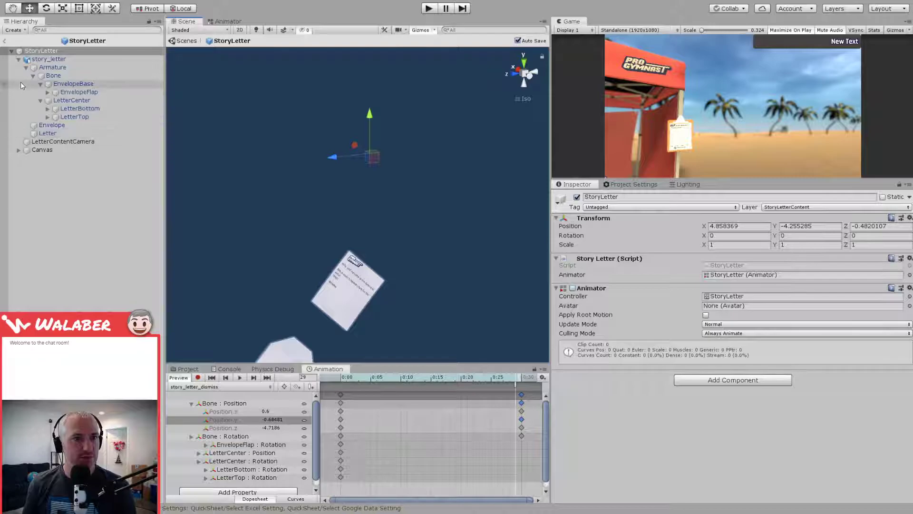
left_click(19, 59)
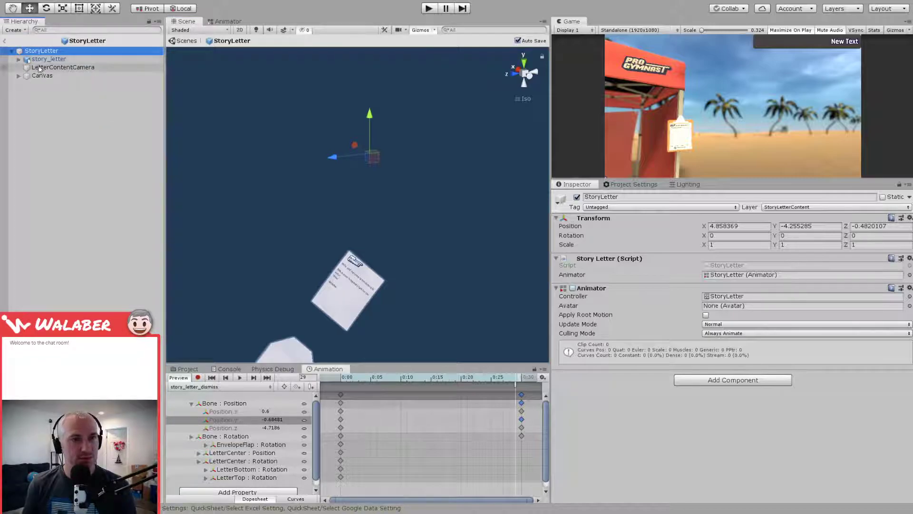
left_click(31, 76)
key("F2")
type("Conten")
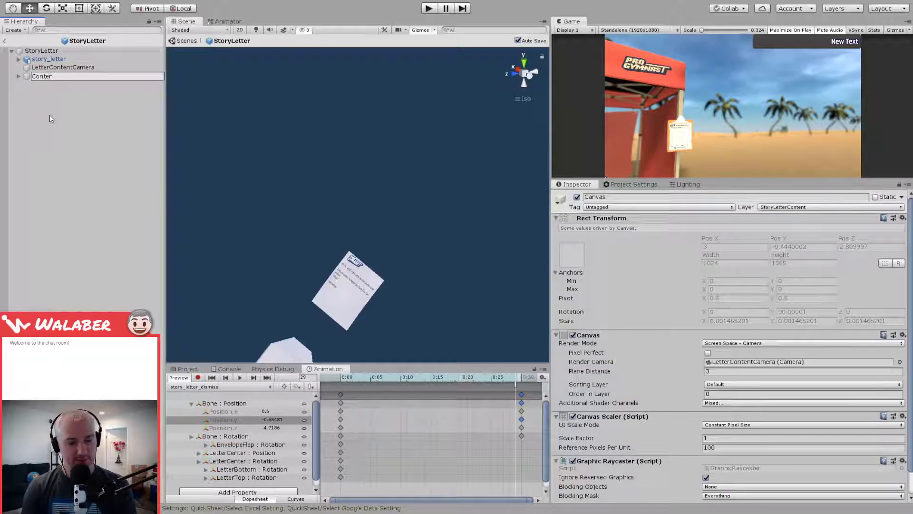
type("tCanvas")
key("Return")
Step: Rename the canvas's Image child as Header and its Text (TMP) child as text
key("Right")
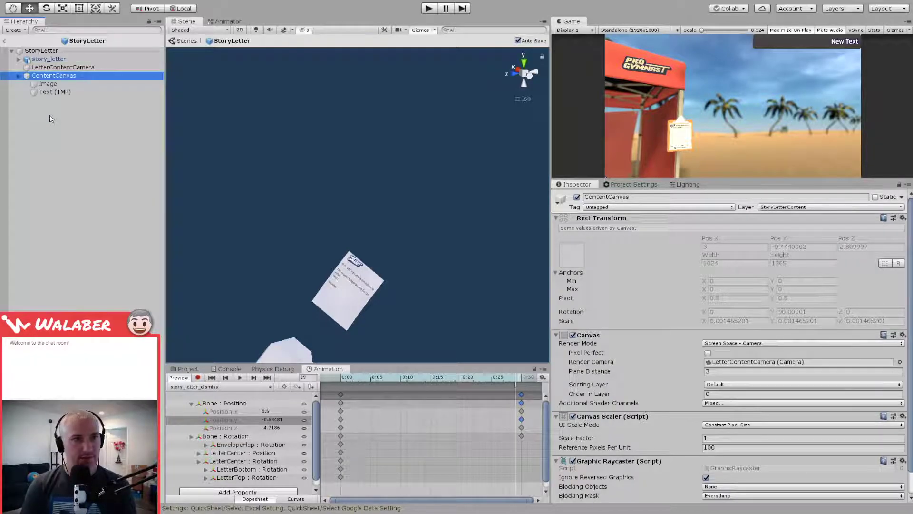
key("Down")
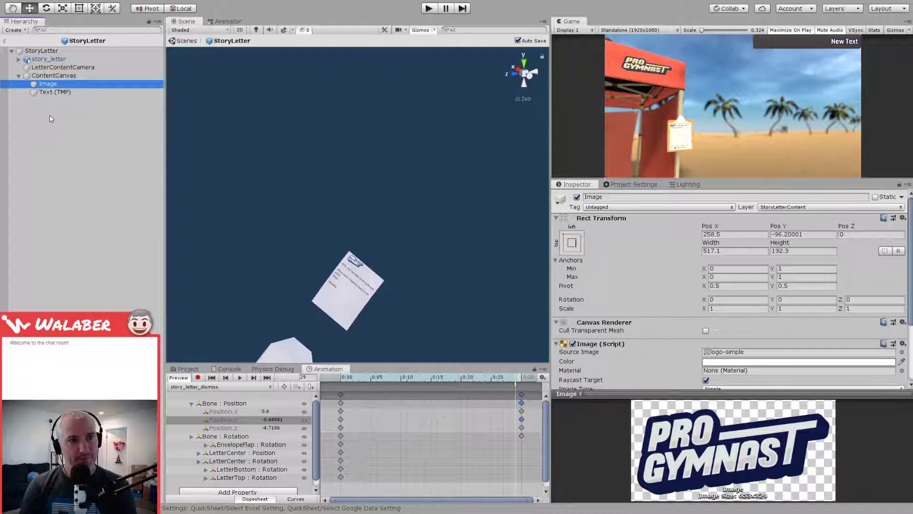
key("F2")
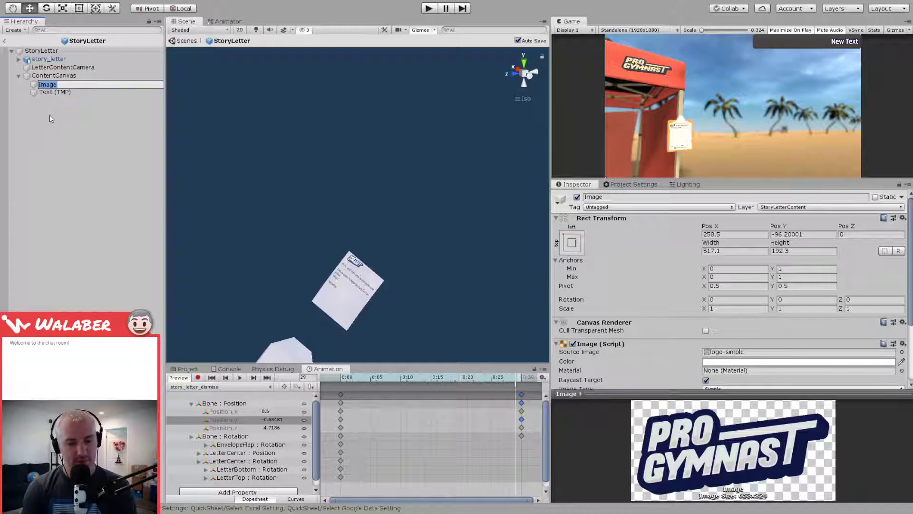
type("Header")
key("Return")
key("Down")
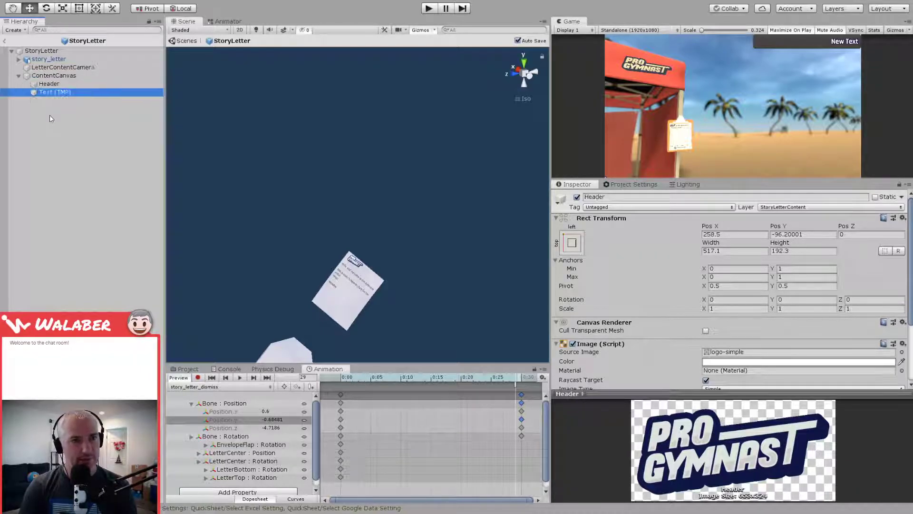
key("F2")
type("text")
key("Return")
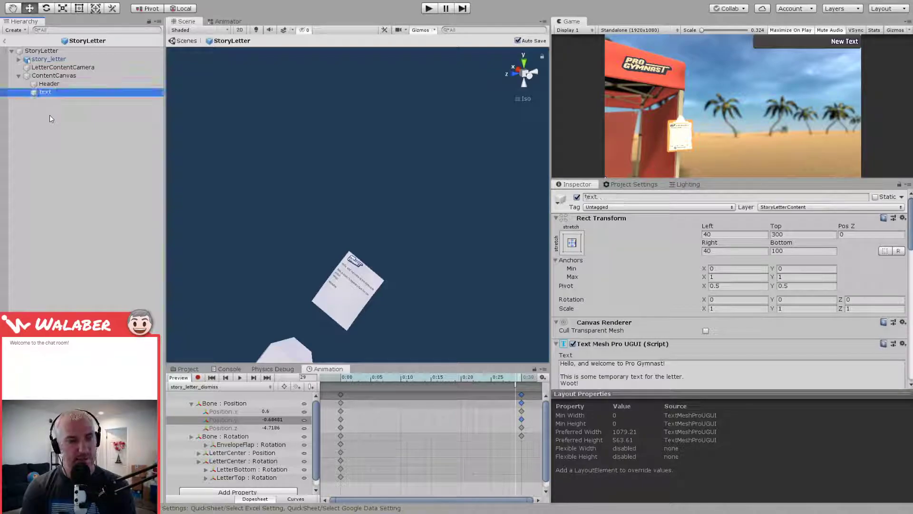
Step: Leave the prefab for the menus scene, frame the StoryLetter inside the tent and turn off the Scene view gizmos
left_click(4, 41)
key("f")
left_click_drag(306, 255, 432, 113, "alt")
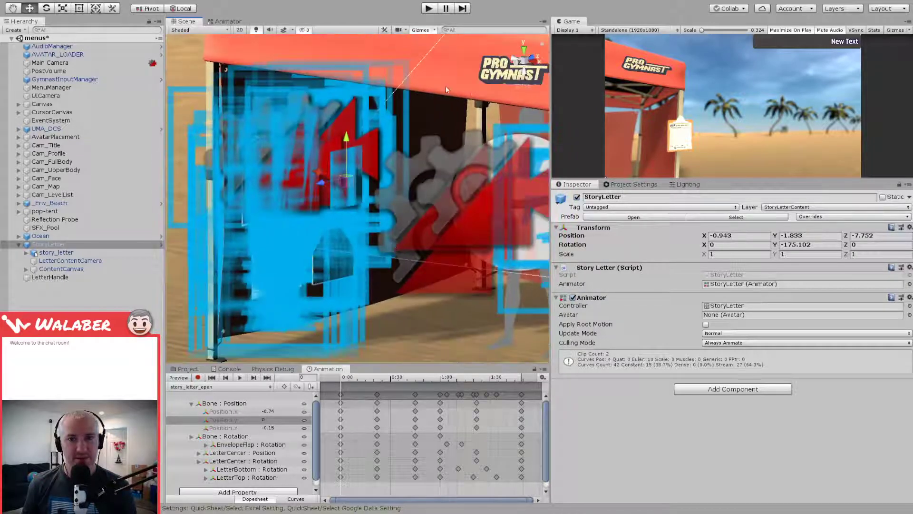
left_click(420, 30)
left_click_drag(304, 183, 447, 195, "alt")
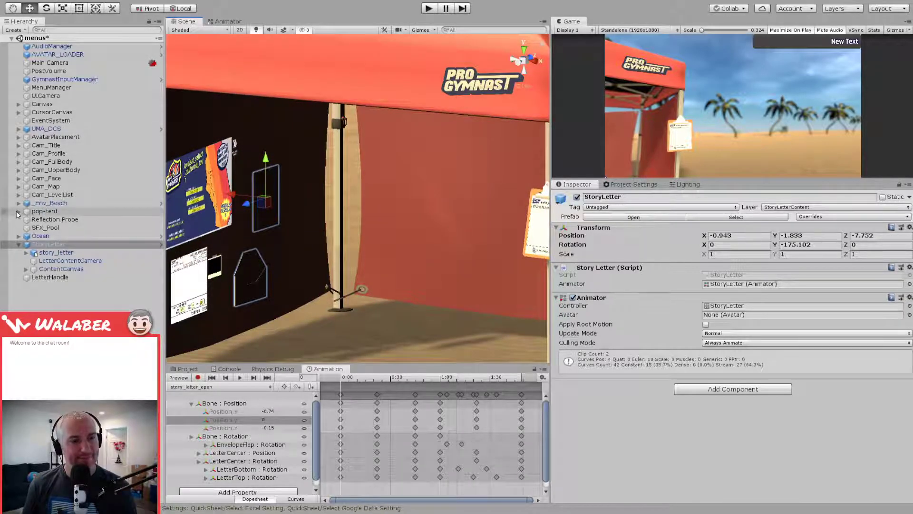
Step: Add a point light to the root of the menus scene and frame it in the Scene view
left_click(40, 39)
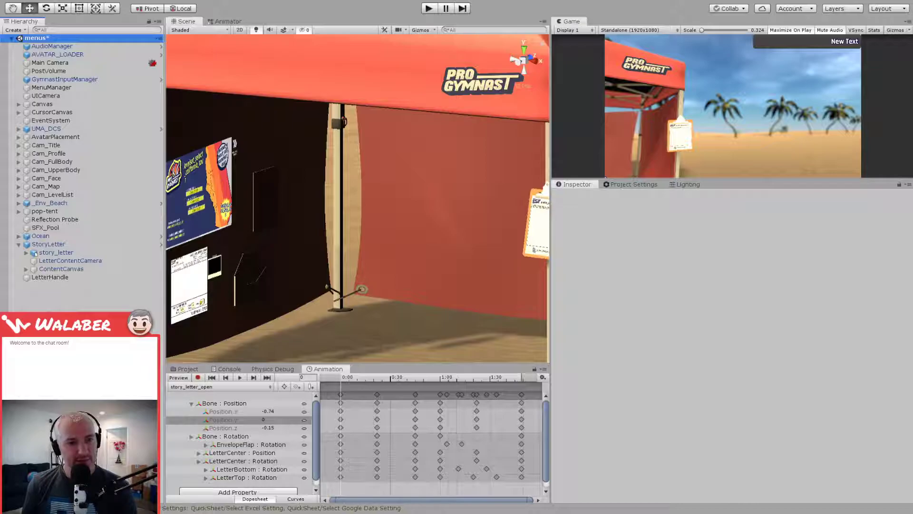
left_click(205, 447)
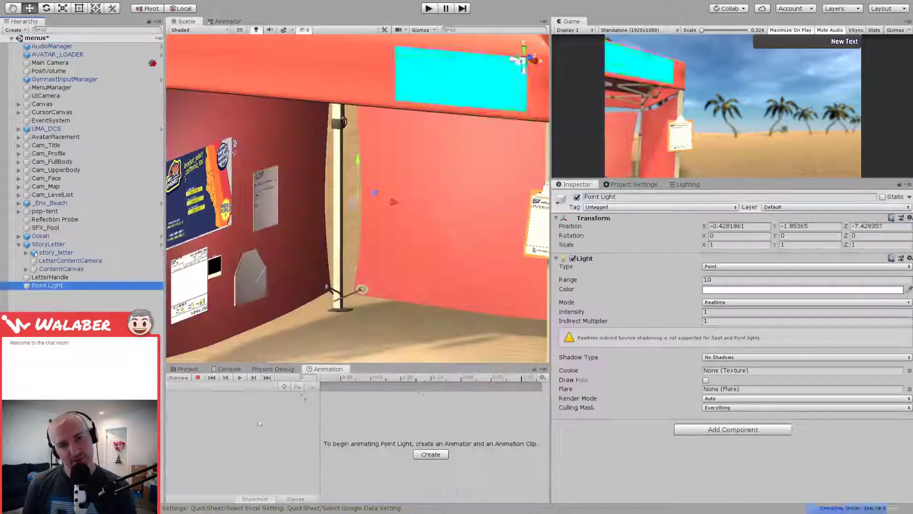
left_click_drag(328, 277, 422, 274, "alt")
scroll(360, 270, "down", 10)
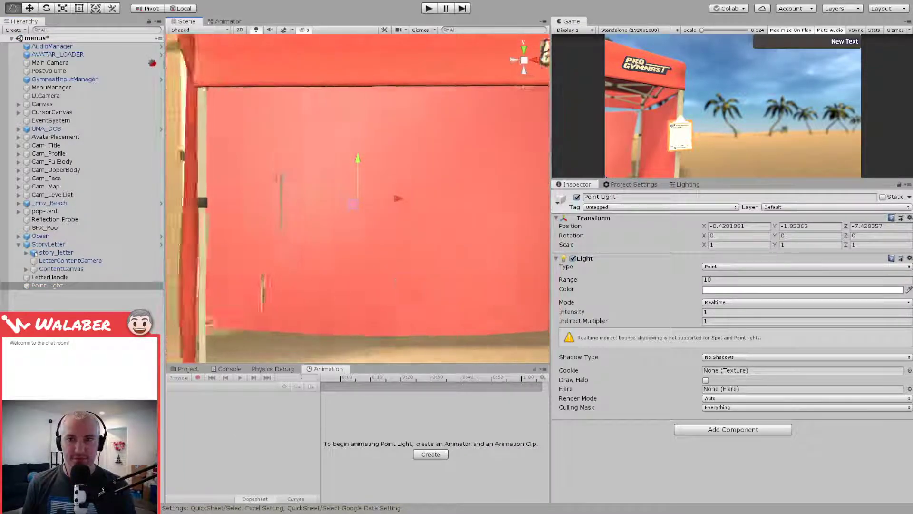
scroll(357, 265, "down", 3)
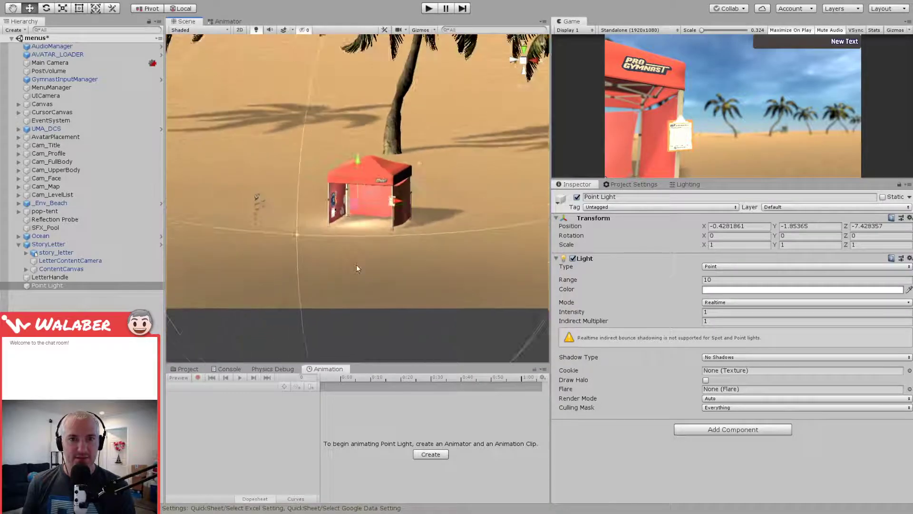
scroll(354, 257, "up", 15)
key("f")
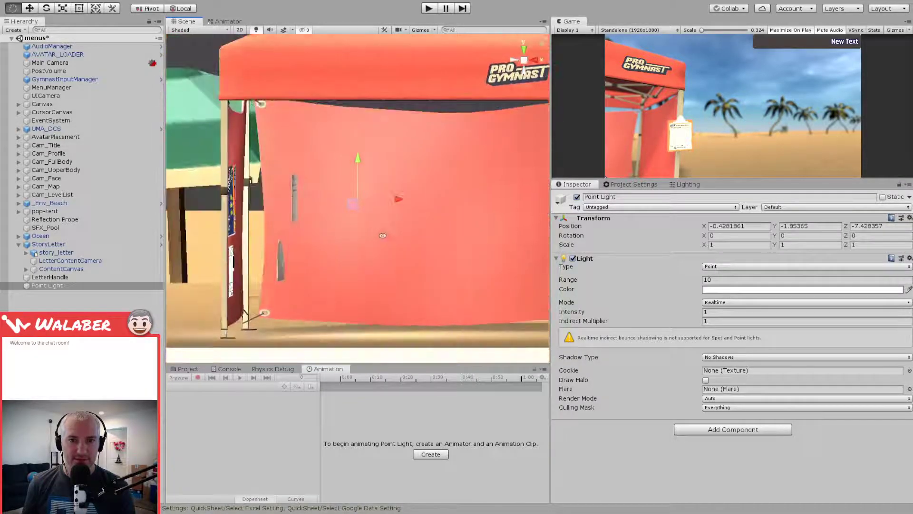
Step: Move the point light to the tent's front corner near the clipboard, at about X 0.881, Y -1.335, Z -6.287
left_click_drag(353, 203, 407, 193)
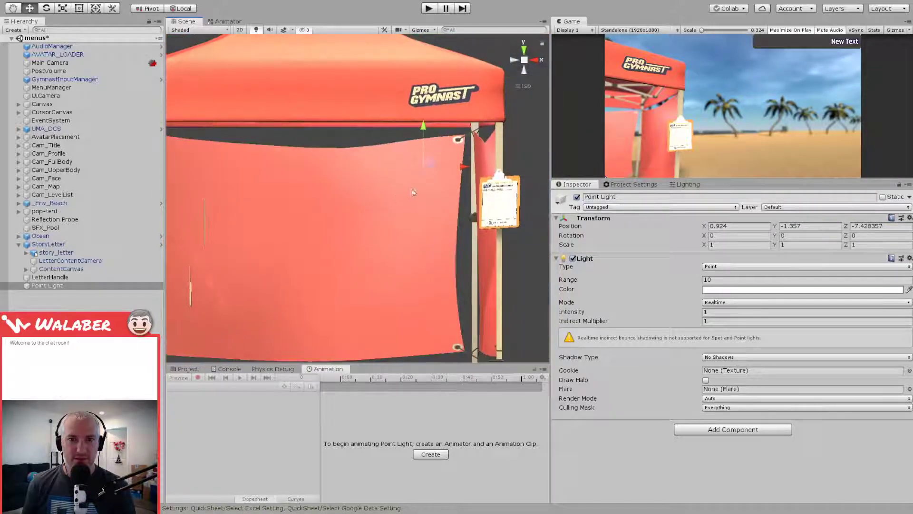
left_click_drag(430, 162, 431, 160)
left_click_drag(431, 160, 511, 122, "alt")
left_click_drag(376, 208, 205, 332)
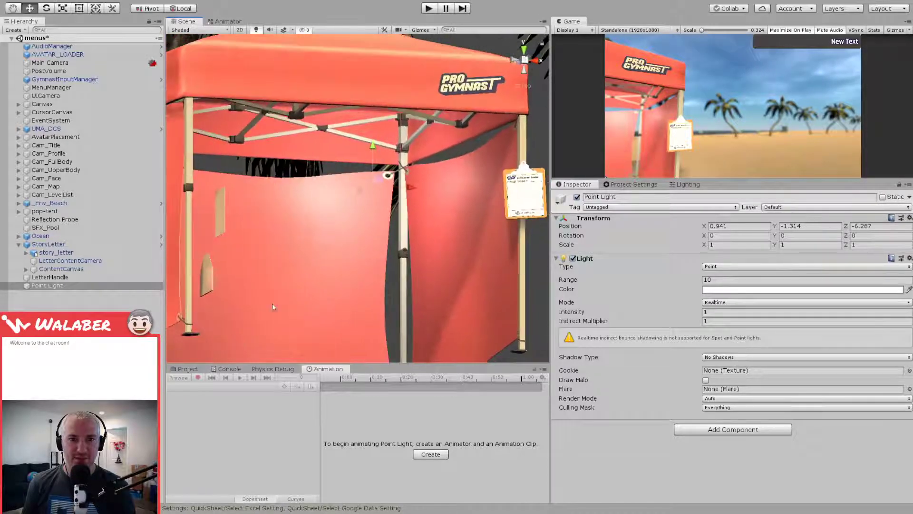
left_click_drag(379, 181, 371, 183)
left_click_drag(350, 237, 280, 284, "alt")
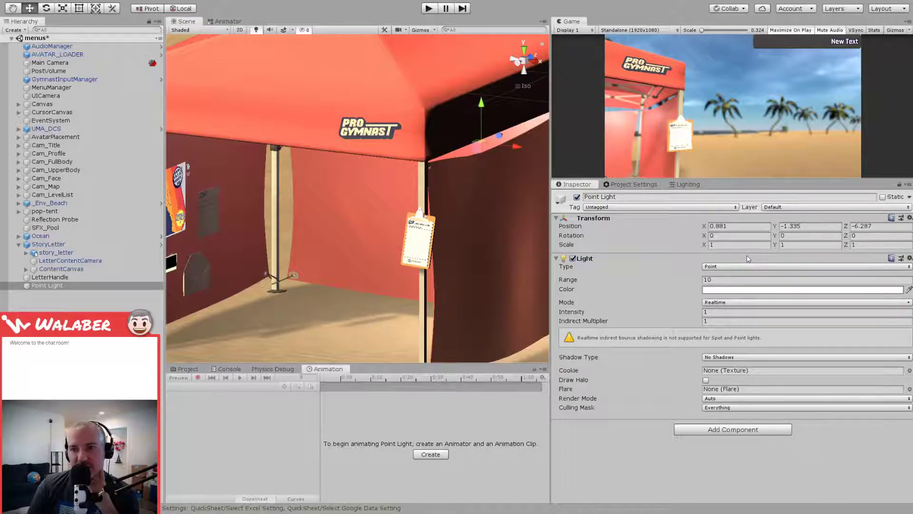
Step: Tint the point light's color to a pale warm yellow
left_click_drag(724, 284, 720, 268)
left_click(771, 207)
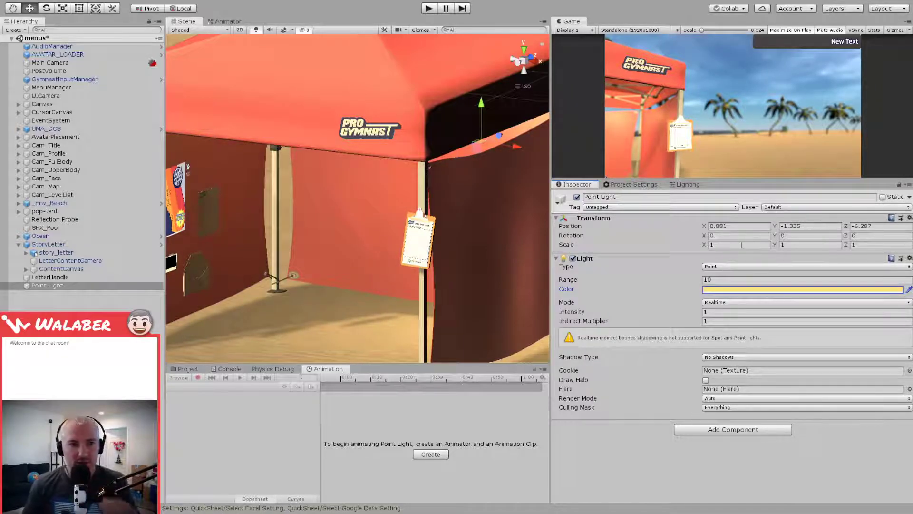
left_click(723, 290)
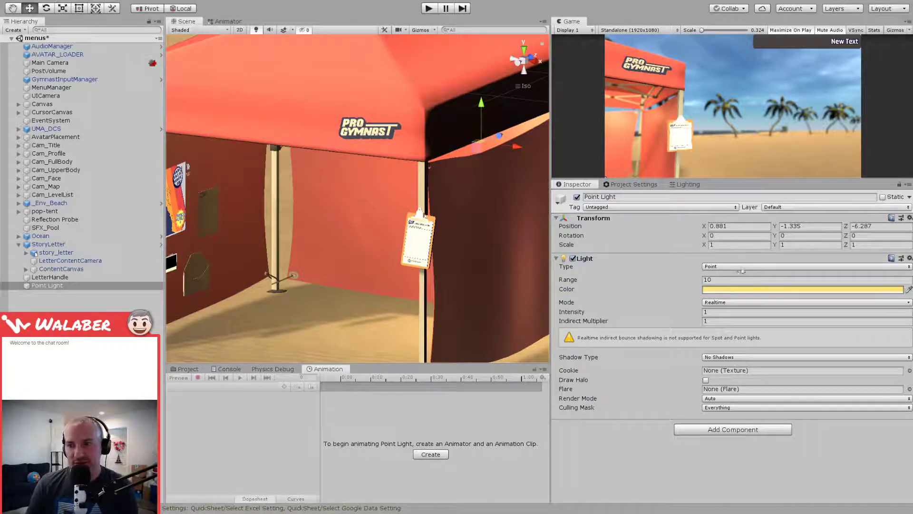
left_click_drag(708, 275, 707, 270)
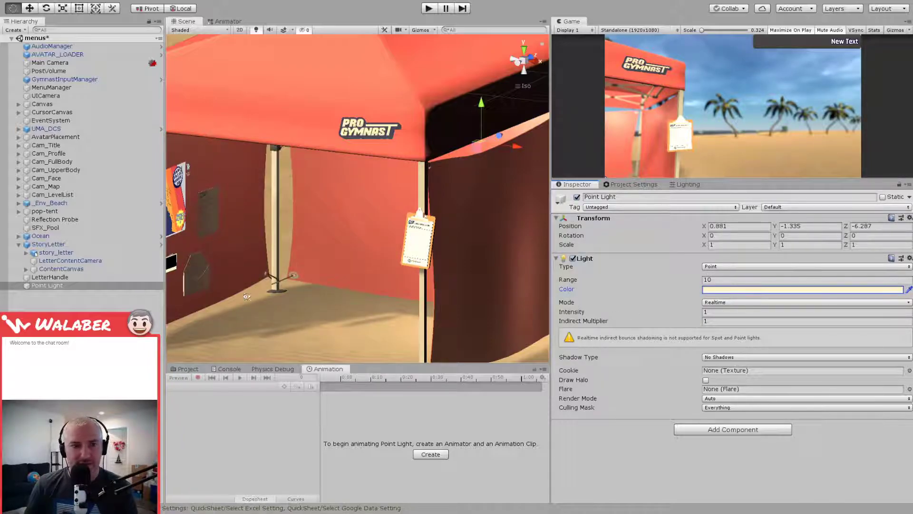
Step: Examine from several angles how the point light illuminates the letter, envelope and tent walls
middle_click_drag(244, 301, 381, 297)
left_click_drag(381, 296, 276, 272, "alt")
scroll(384, 244, "down", 2)
scroll(380, 245, "up", 10)
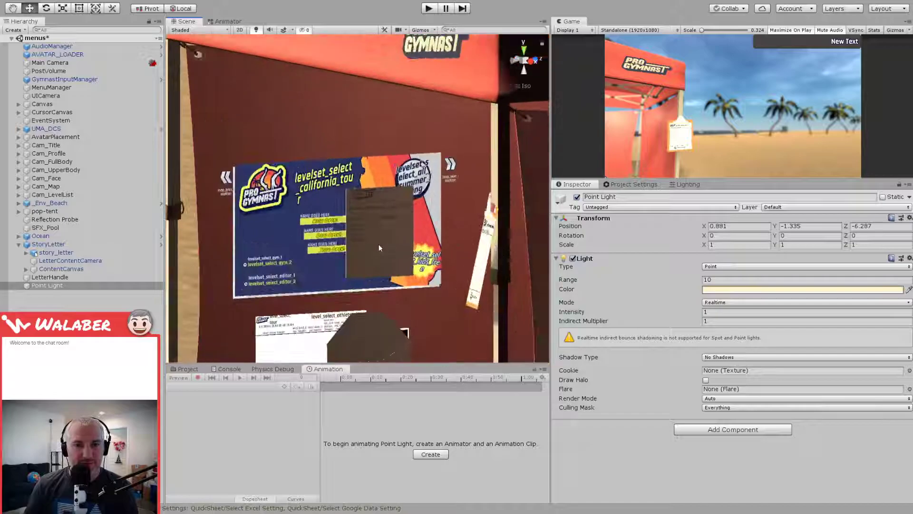
scroll(426, 225, "down", 5)
left_click_drag(430, 233, 309, 246, "alt")
scroll(459, 230, "down", 3)
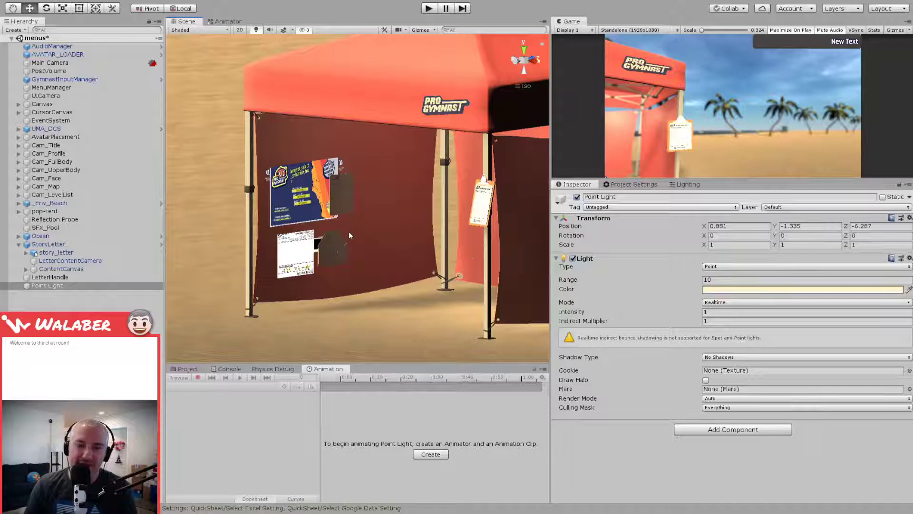
Step: Inspect the tent wall's posters, letter and envelope up close and the whole tent from the front under the point light
left_click_drag(360, 222, 313, 241, "alt")
scroll(332, 235, "up", 10)
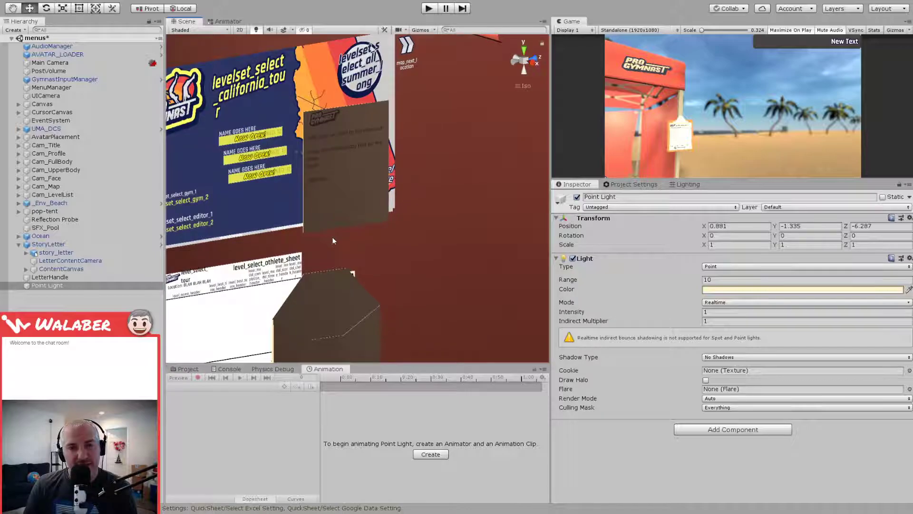
scroll(335, 239, "down", 10)
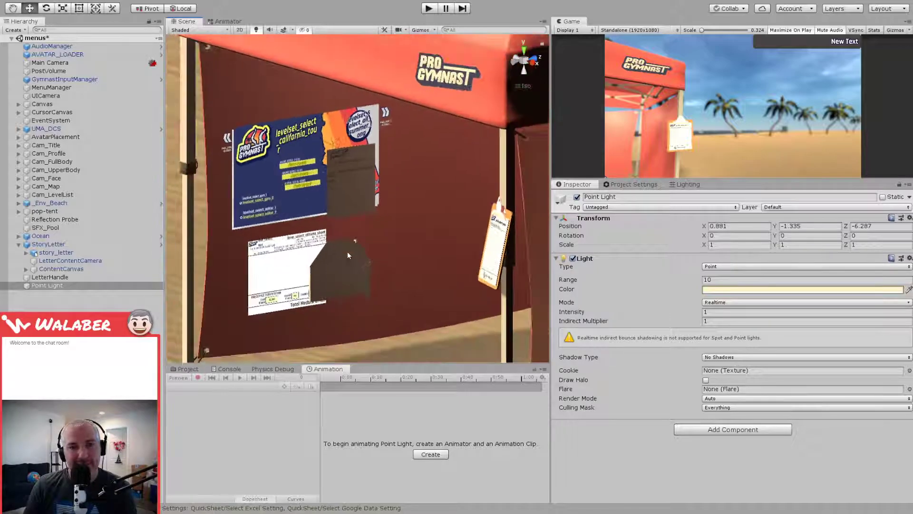
scroll(444, 229, "down", 5)
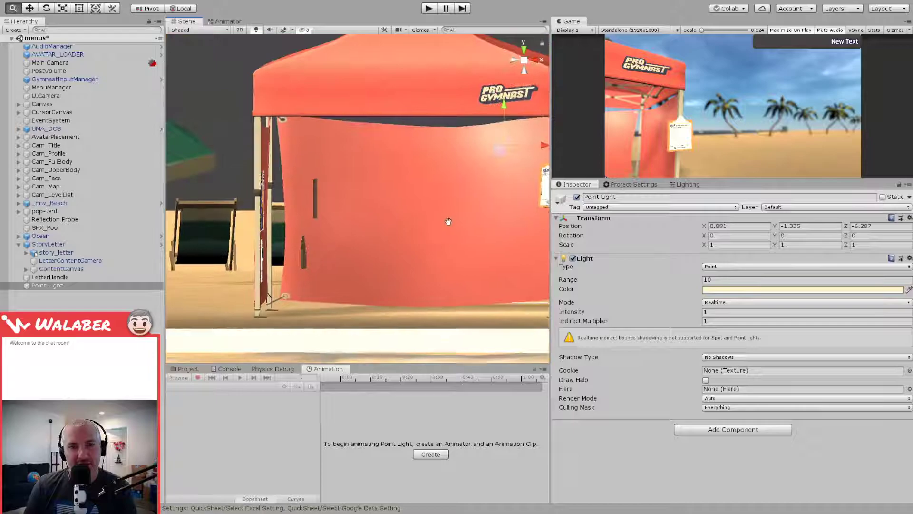
left_click_drag(446, 225, 298, 192, "alt")
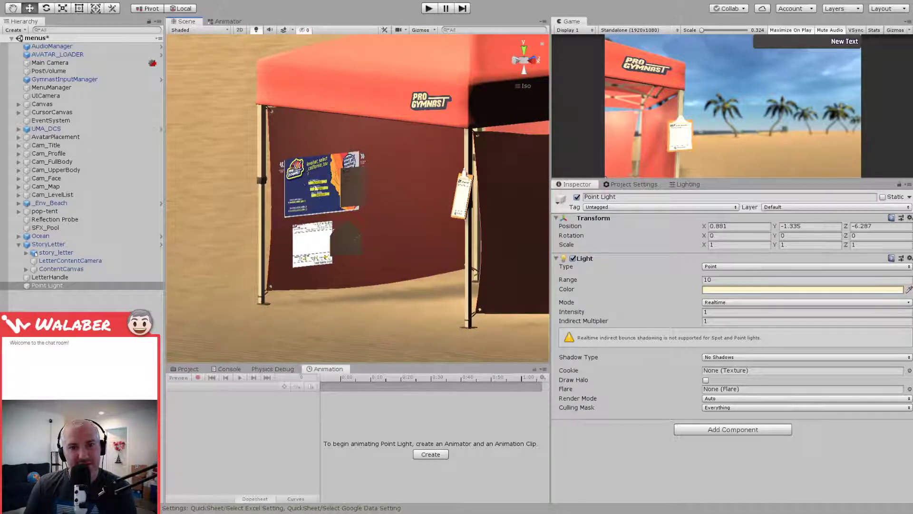
left_click_drag(332, 232, 434, 211, "alt")
left_click_drag(458, 165, 366, 235, "alt")
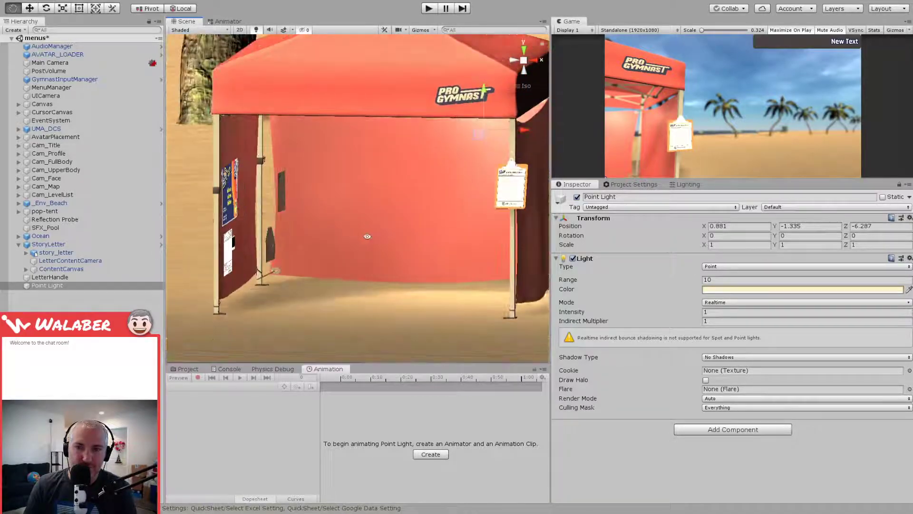
Step: Change the light's type to Spot and rotate it to -120 on Y so it faces the letter's wall
left_click(718, 279)
left_click_drag(453, 273, 426, 253, "alt")
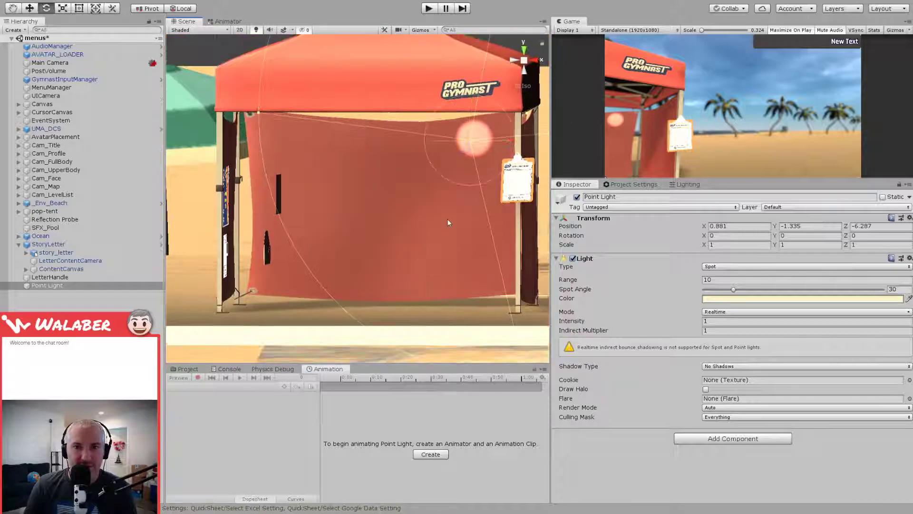
left_click_drag(447, 219, 425, 226, "alt")
left_click_drag(478, 149, 613, 137)
left_click_drag(467, 162, 364, 216, "alt")
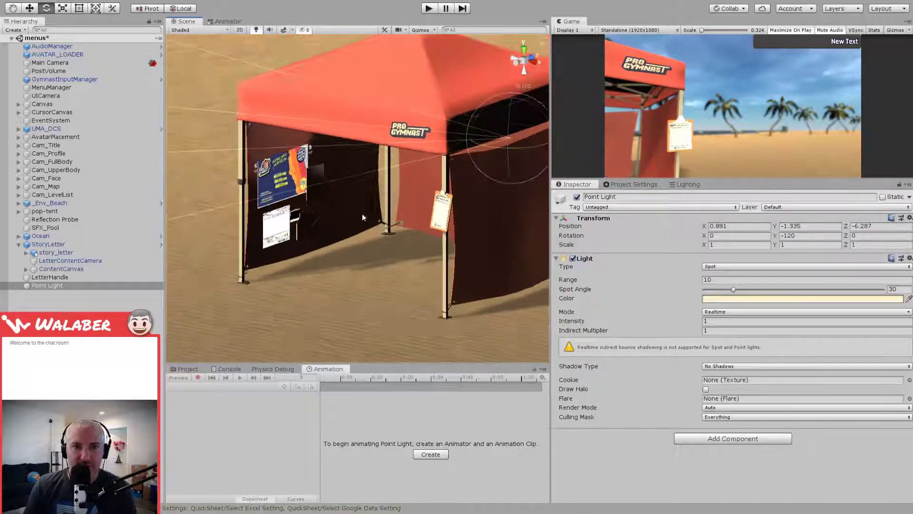
Step: Aim the spot light into the tent from about X 2.96, Y -0.62, Z -5.087, with X rotation 16.596 and spot angle 37.7
scroll(363, 223, "down", 8)
middle_click_drag(360, 229, 313, 246)
left_click_drag(312, 245, 433, 138, "alt")
key("w")
left_click_drag(430, 205, 395, 216, "alt")
left_click_drag(378, 185, 359, 301)
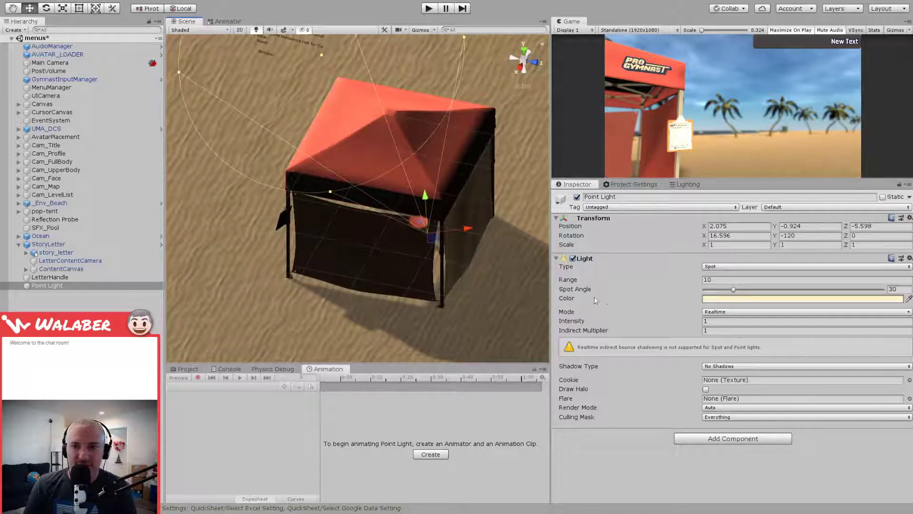
left_click_drag(734, 291, 740, 290)
left_click_drag(419, 266, 505, 162, "alt")
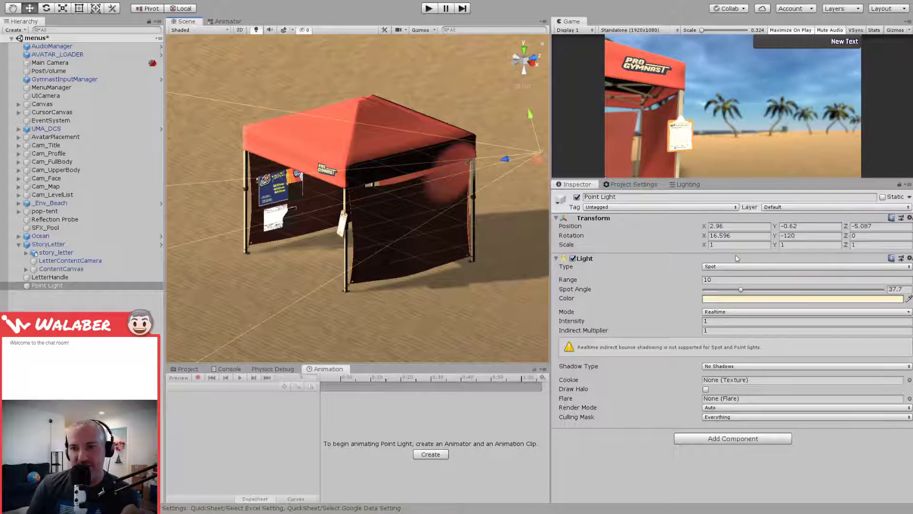
Step: Restrict the spot light's culling mask to the Default layer only
left_click(734, 229)
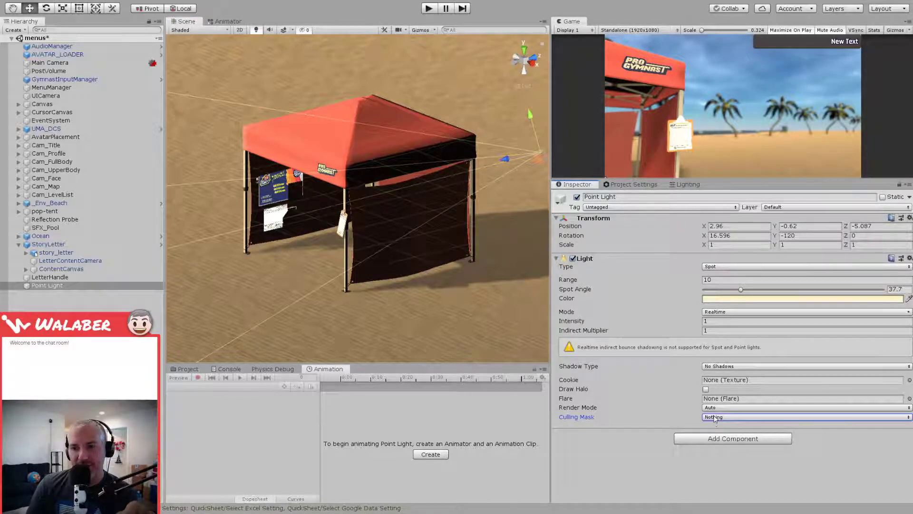
left_click(717, 250)
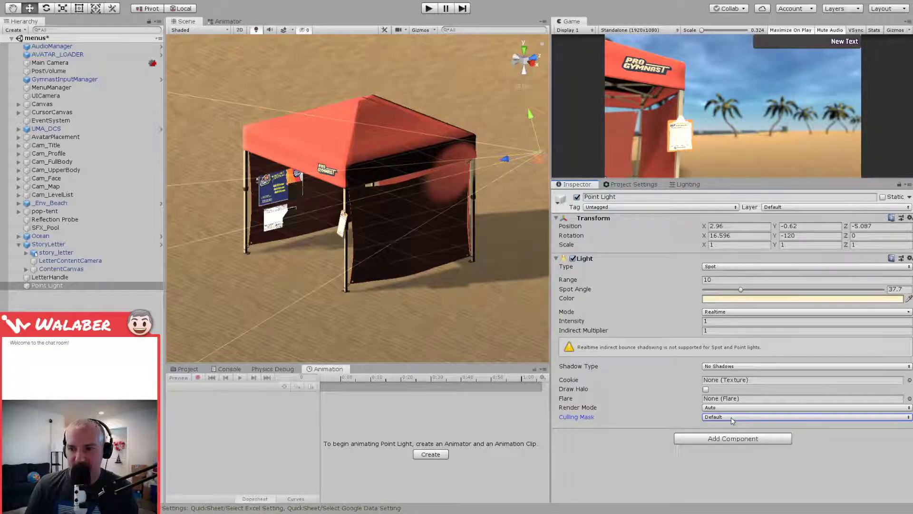
left_click_drag(282, 289, 379, 265, "alt")
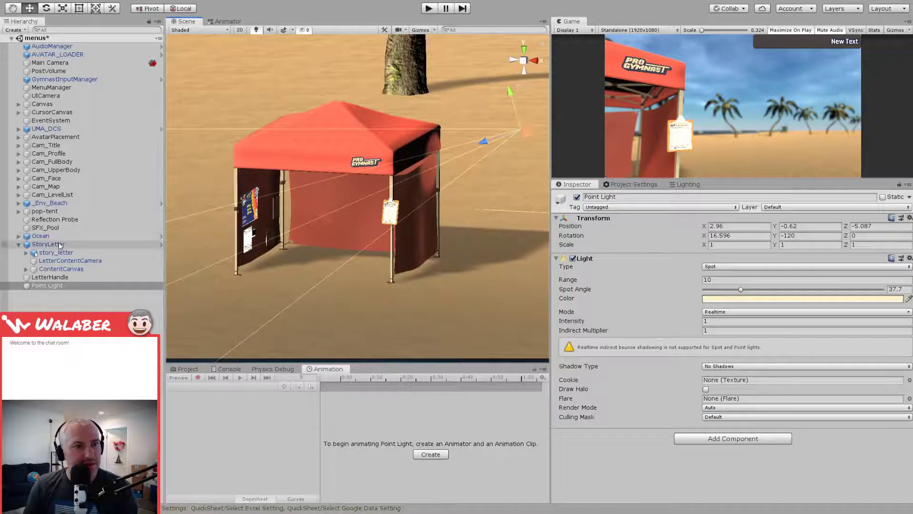
Step: Assign the root of the _Env_Beach prefab to the Environment layer and return to the menus scene
left_click(74, 204)
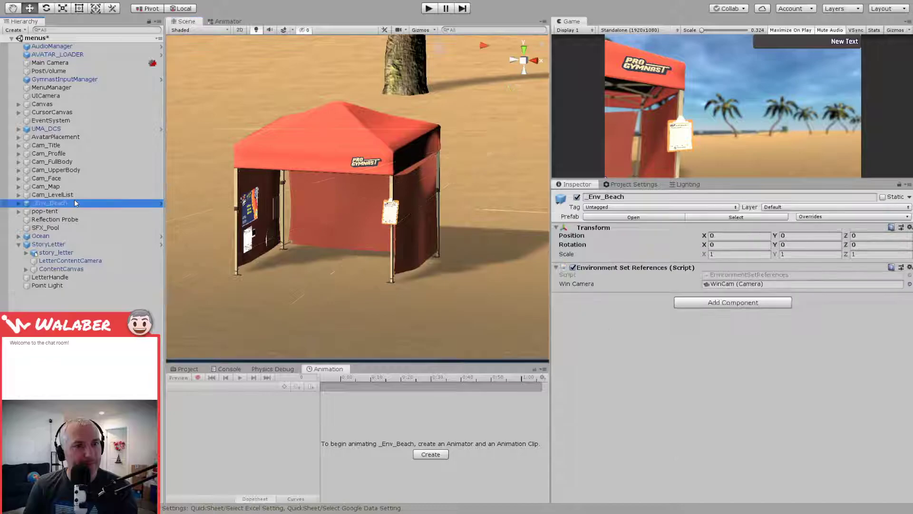
left_click(161, 205)
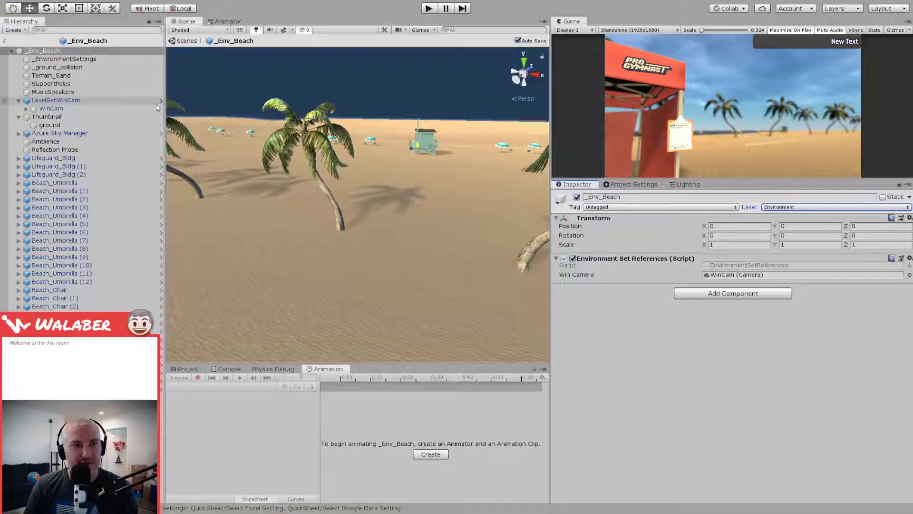
left_click(4, 42)
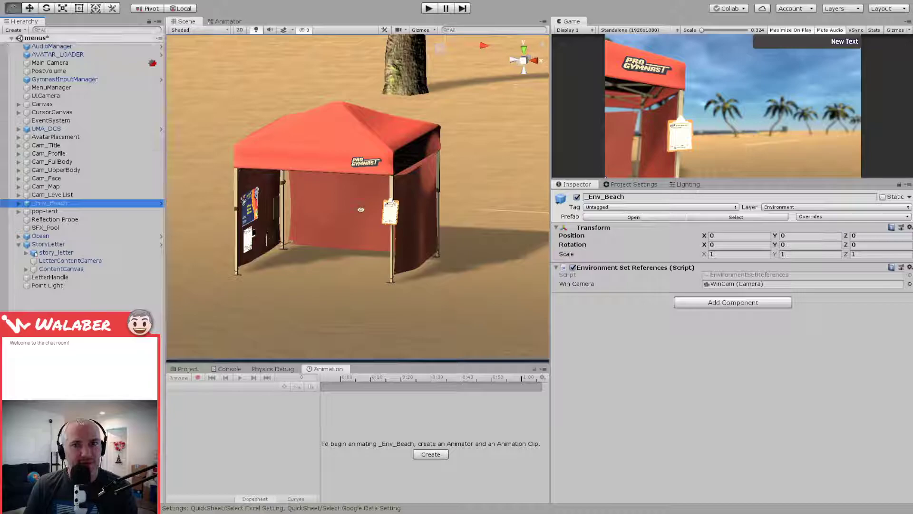
Step: Assign the pop-tent's tent-full mesh to the Environment layer
left_click(399, 226)
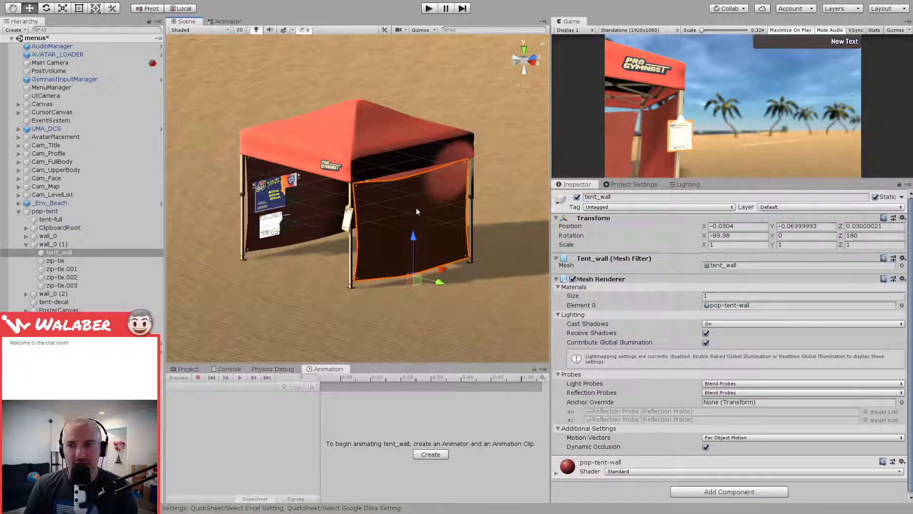
left_click(77, 204)
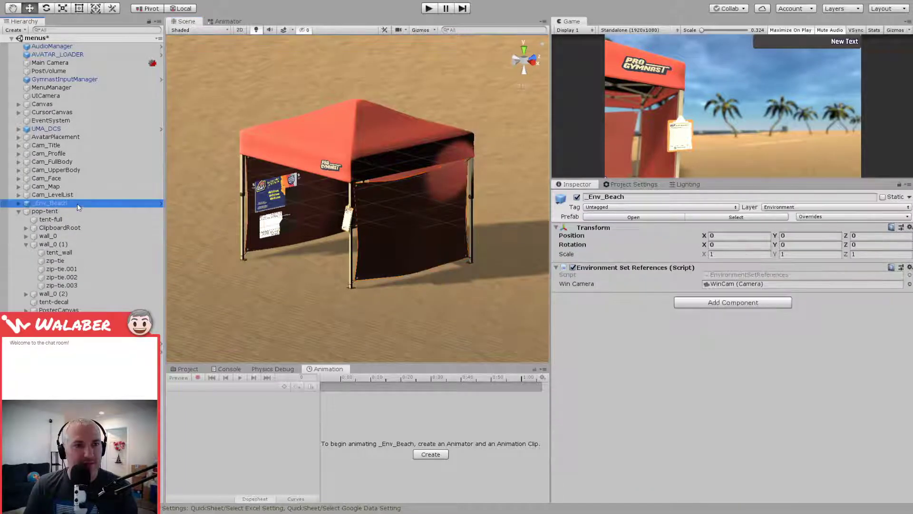
left_click(74, 210)
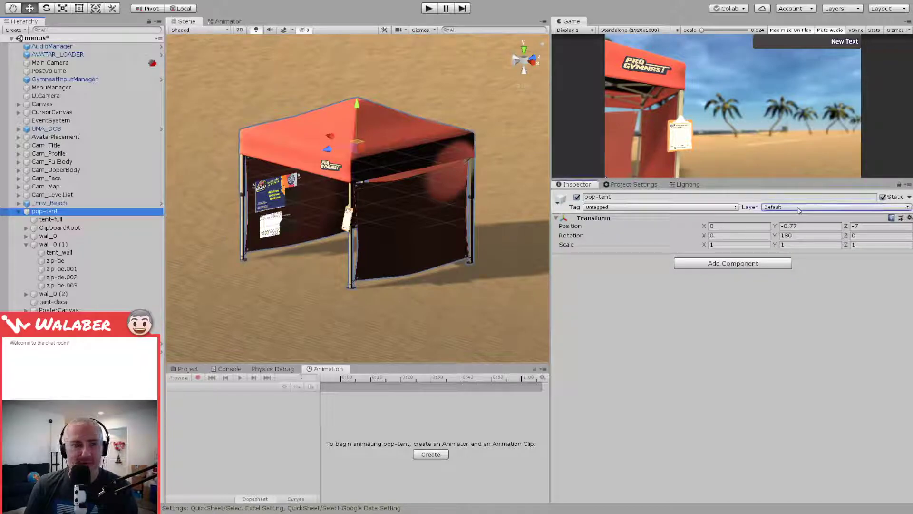
left_click(49, 220)
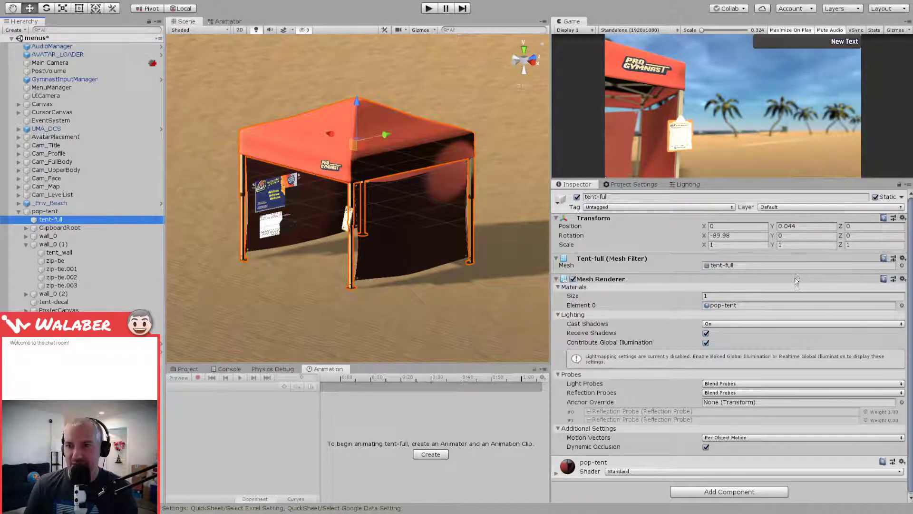
left_click(804, 353)
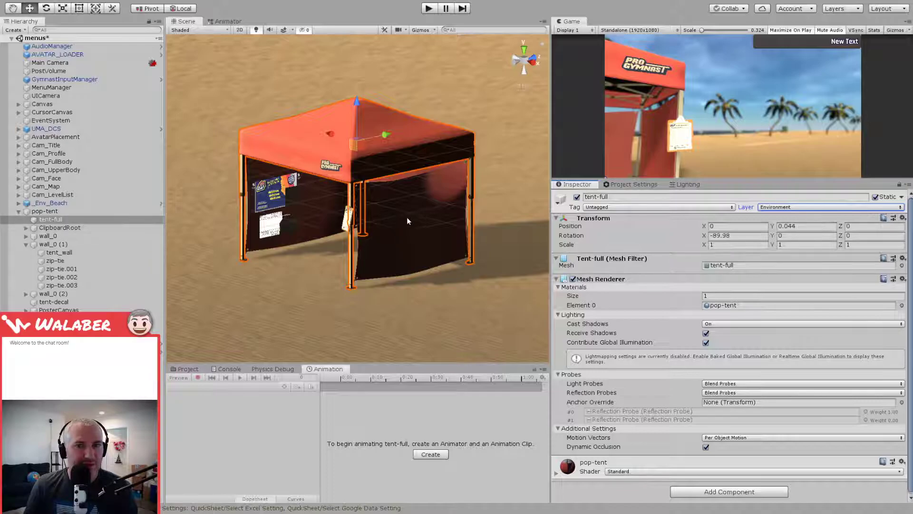
Step: Assign the tent walls wall_0, wall_0 (1) and wall_0 (2), with their children, to the Environment layer
left_click(26, 244)
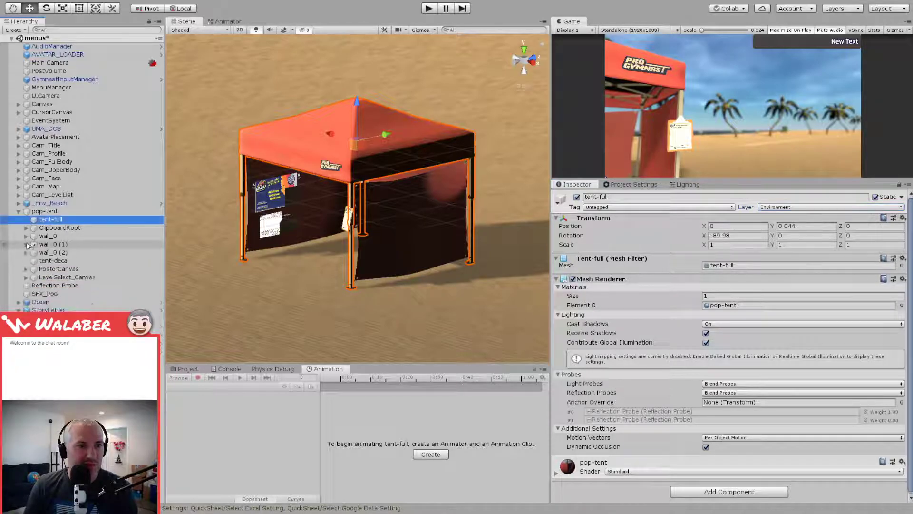
left_click(52, 236)
left_click(53, 252, "shift")
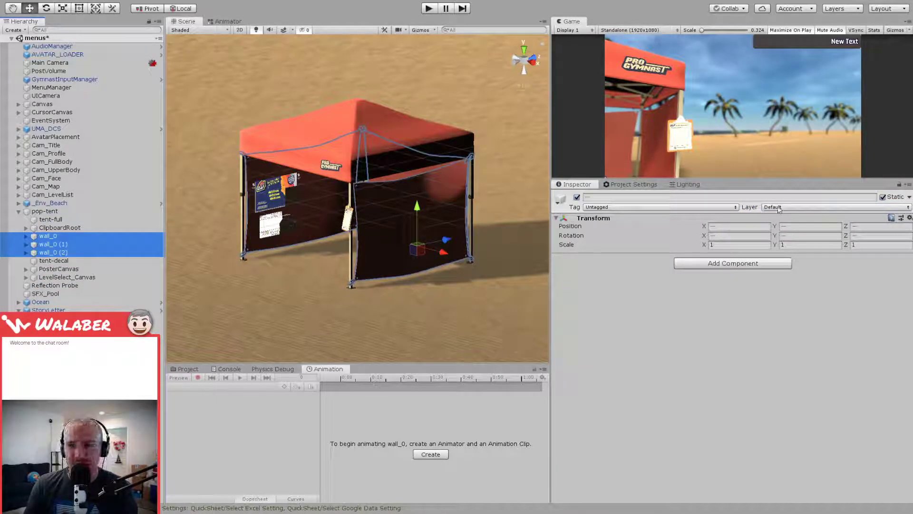
left_click(804, 354)
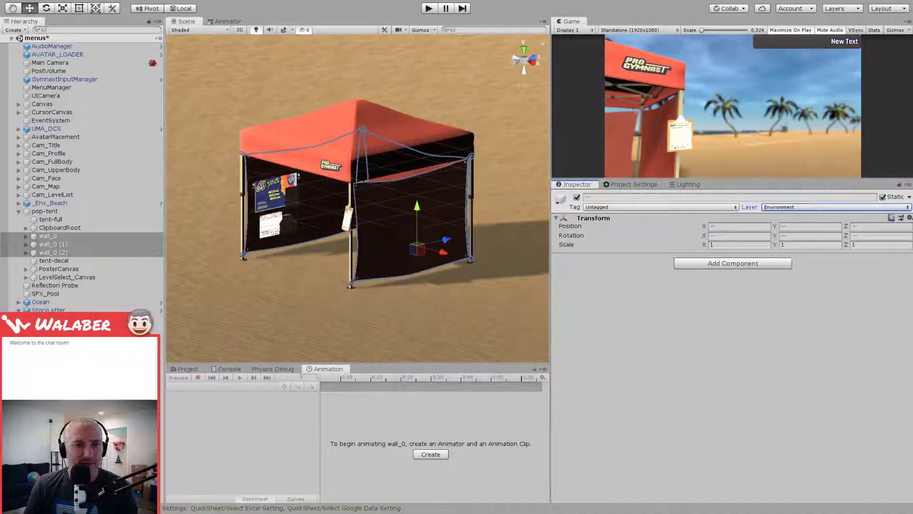
left_click(256, 270)
right_click_drag(257, 270, 328, 226)
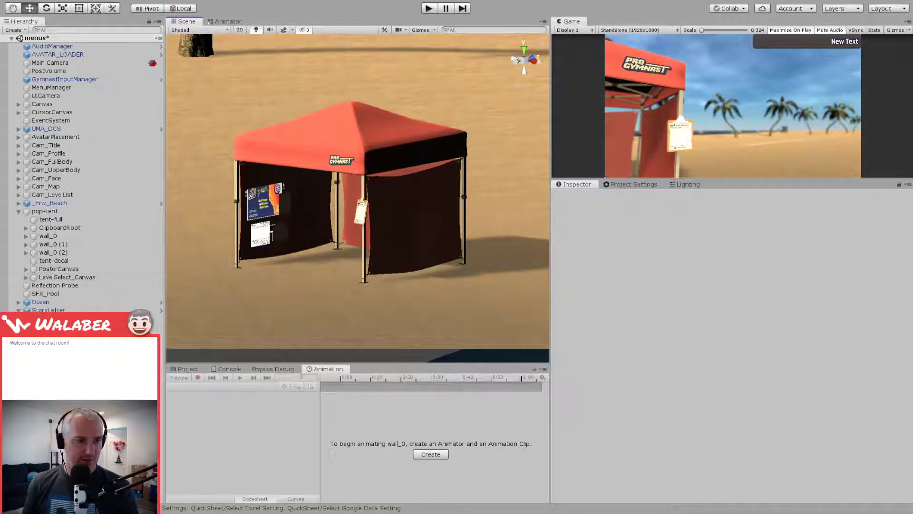
Step: Rename the spot light Tent_Fill_Light and set its intensity to 50
left_click(57, 351)
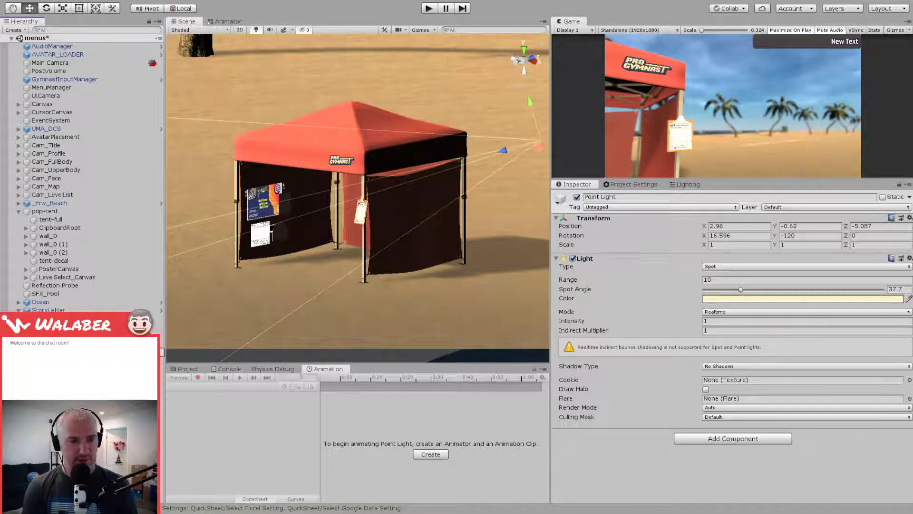
key("Return")
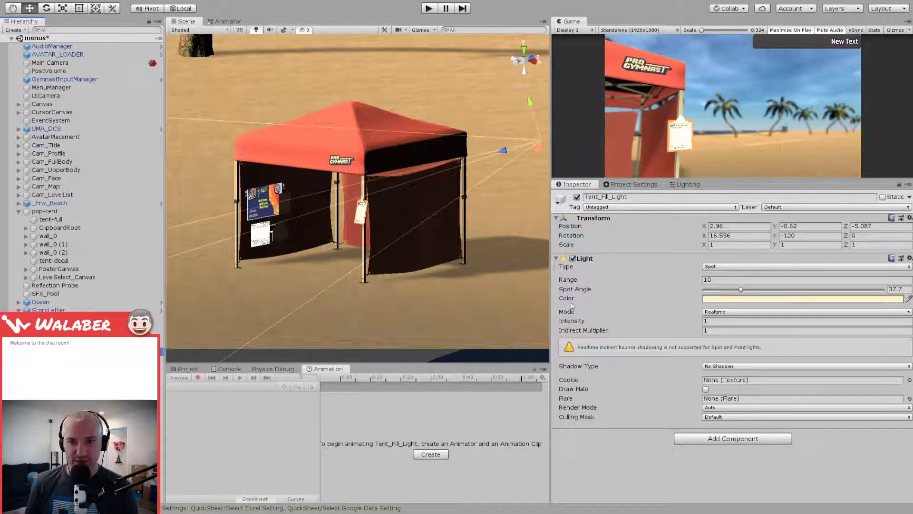
left_click(573, 320)
left_click_drag(630, 324, 712, 325)
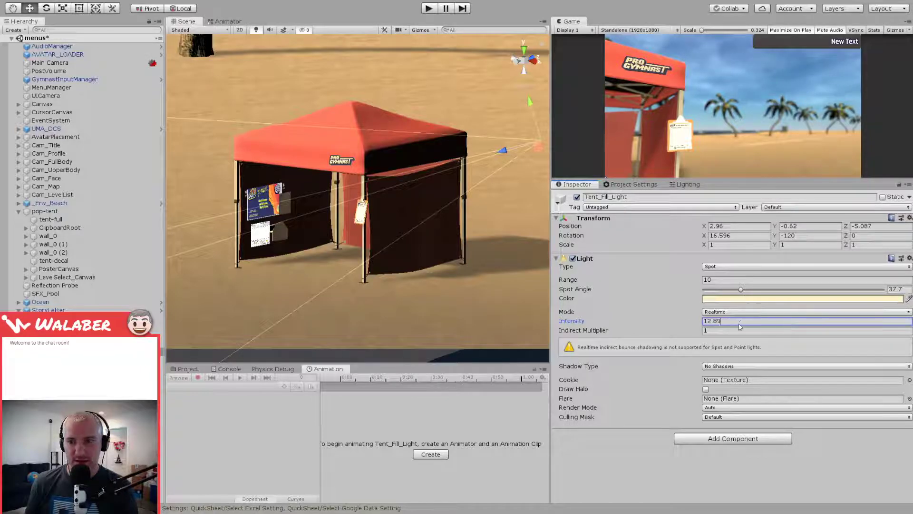
type("30")
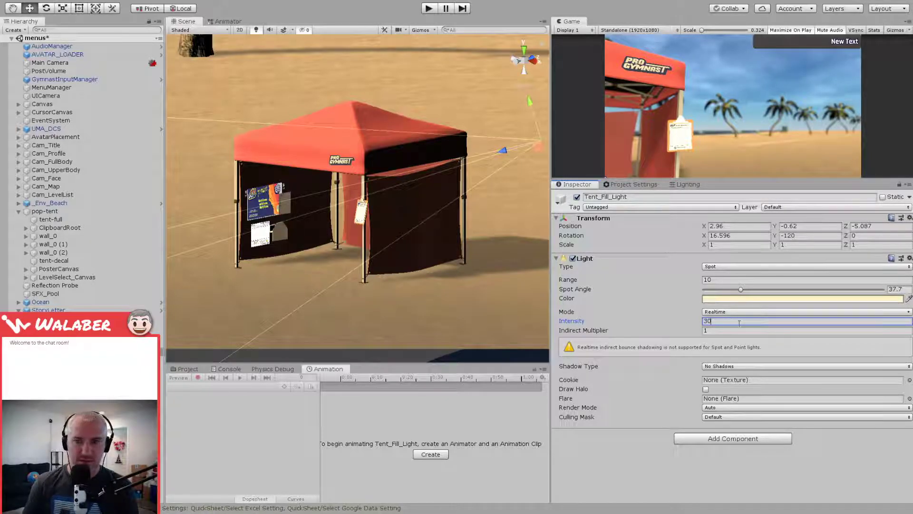
type("5")
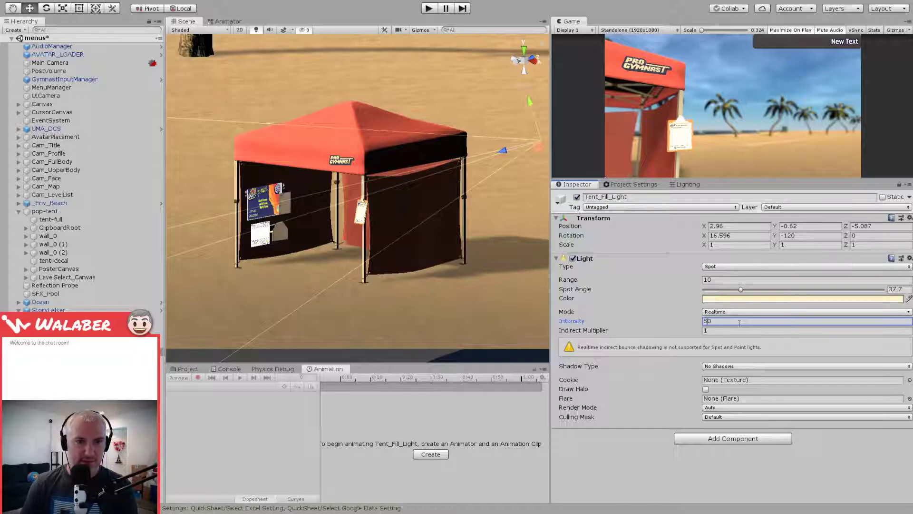
Step: Increase Tent_Fill_Light's range to 14.08 and check the lighting on the letter and envelope
scroll(297, 242, "up", 10)
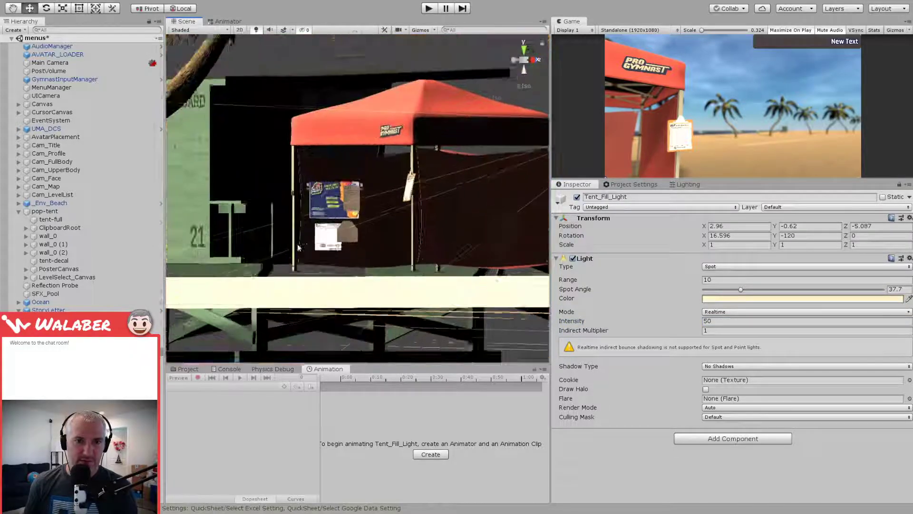
scroll(297, 245, "up", 5)
right_click_drag(295, 246, 411, 267)
scroll(411, 267, "down", 15)
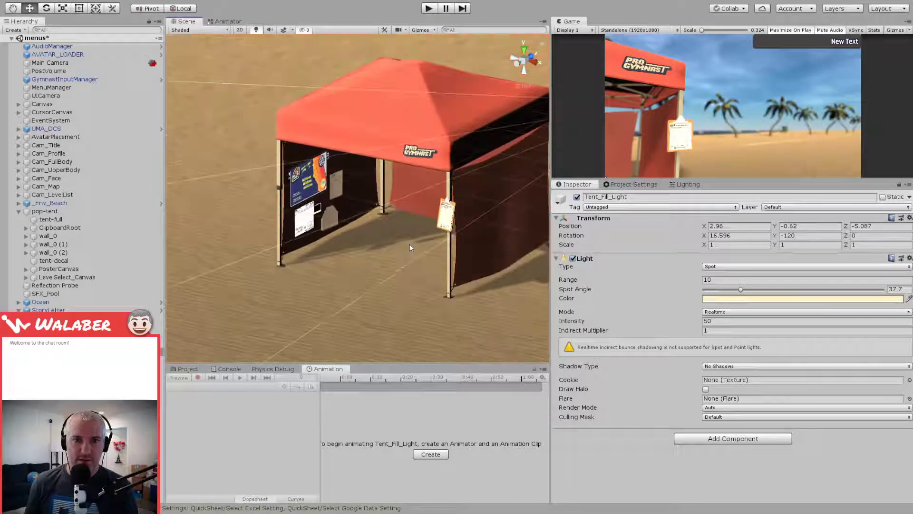
scroll(367, 239, "up", 2)
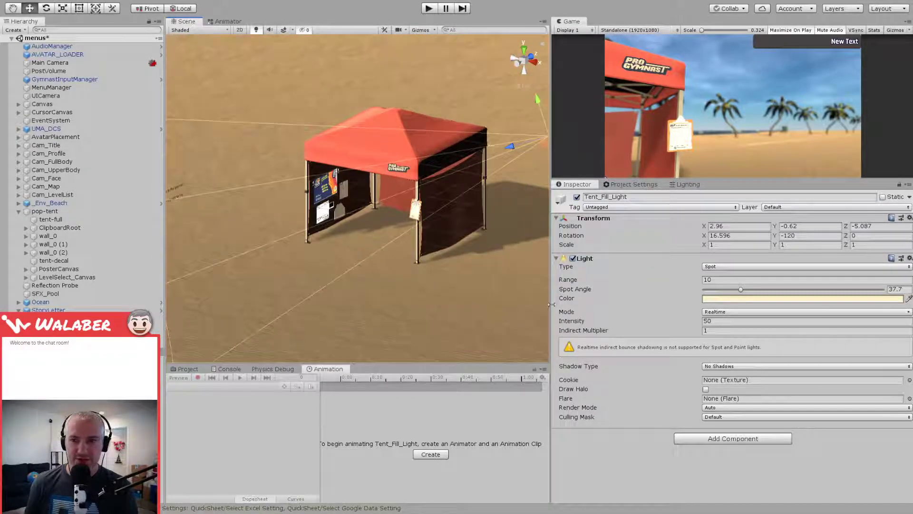
left_click_drag(573, 280, 625, 281)
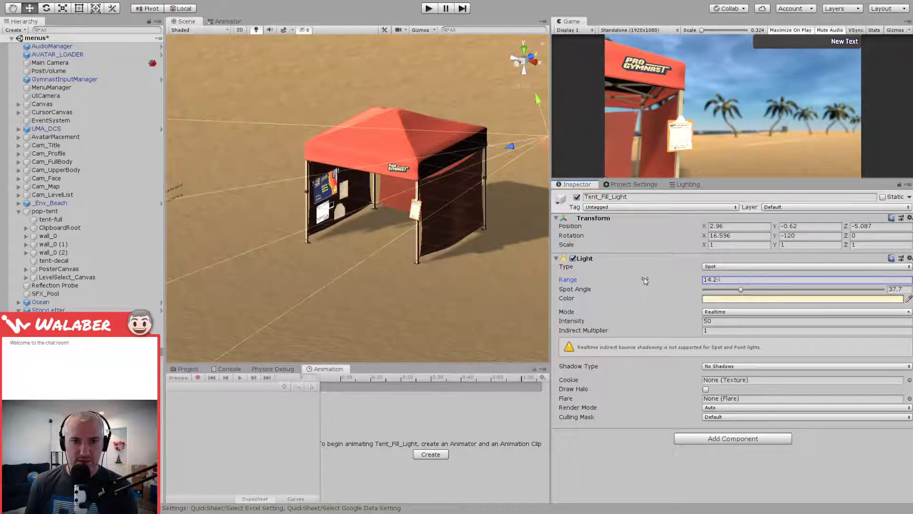
right_click_drag(478, 263, 322, 229)
scroll(322, 228, "up", 10)
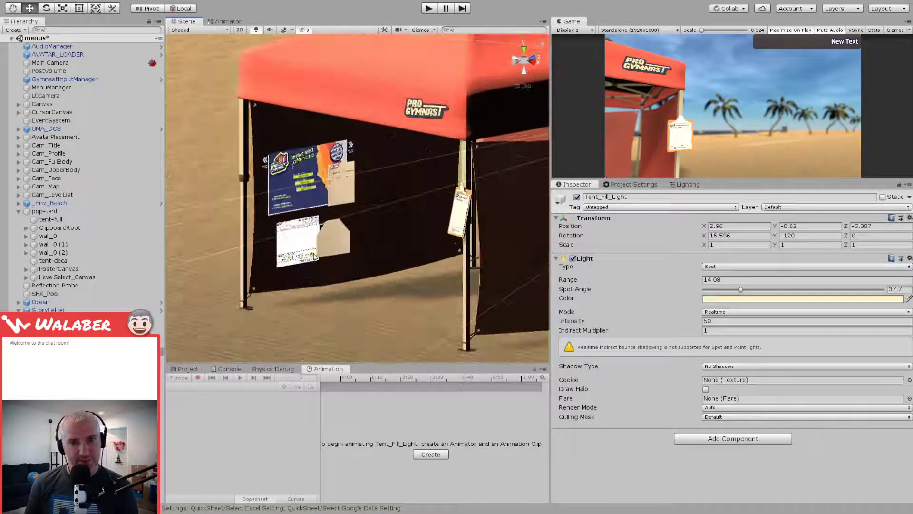
Step: Run the game through the profile clipboard and profile editor to the California level map, check the letter, and stop play mode
left_click(430, 10)
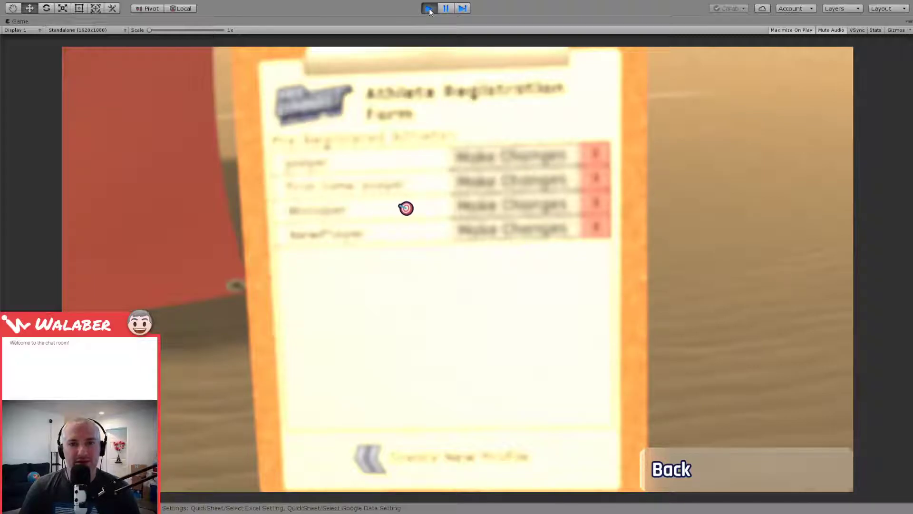
left_click(514, 208)
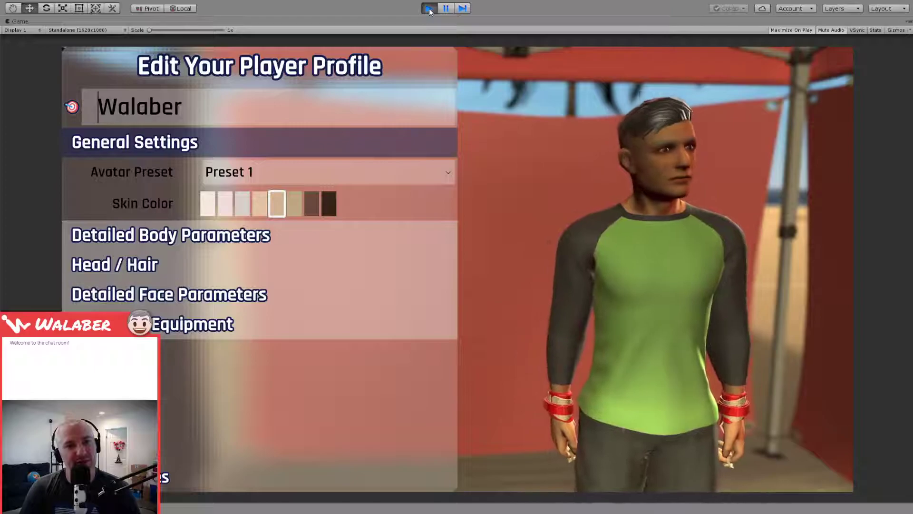
key("Escape")
key("Down")
key("Down")
key("Return")
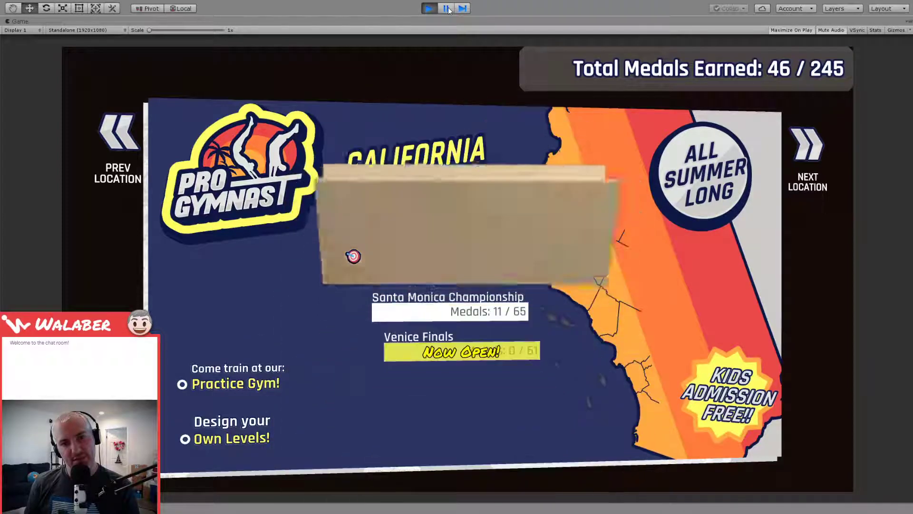
left_click(428, 8)
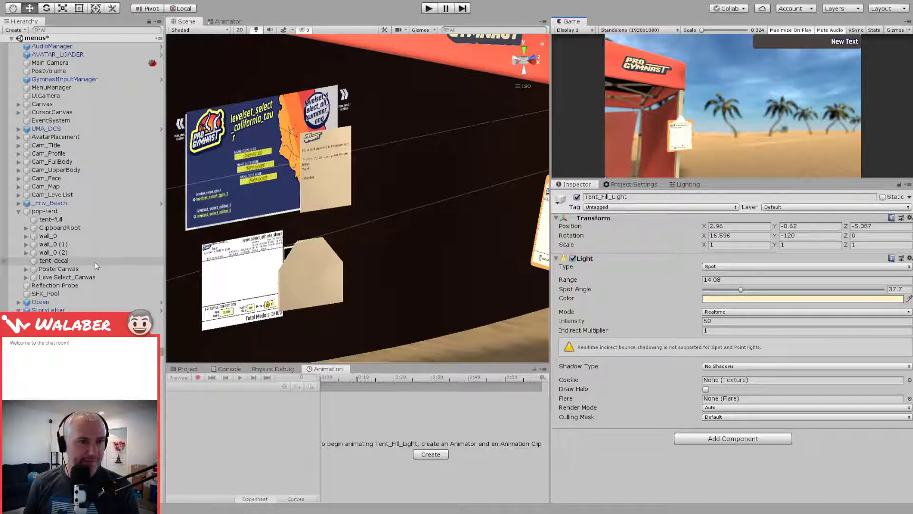
Step: Examine Cam_Map's virtual camera and Cinemachine Post Processing settings, along with the placement of its Target
left_click(18, 145)
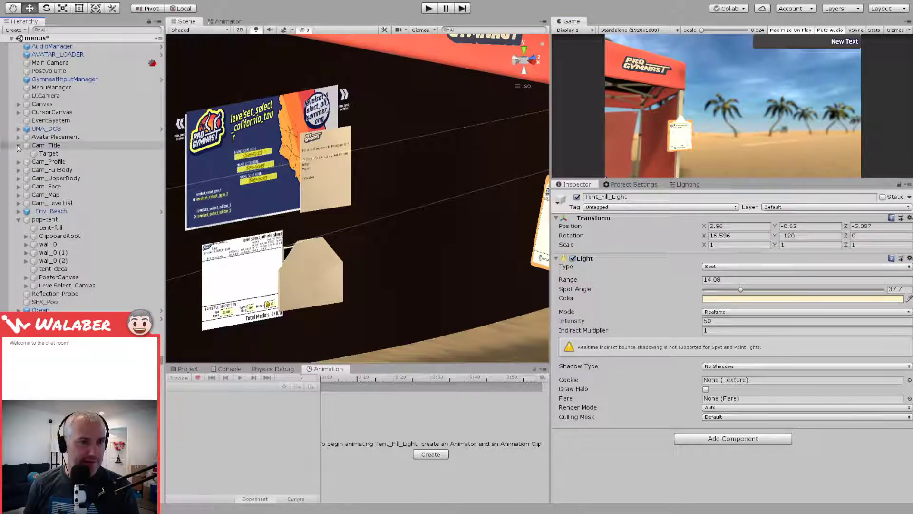
left_click(18, 145)
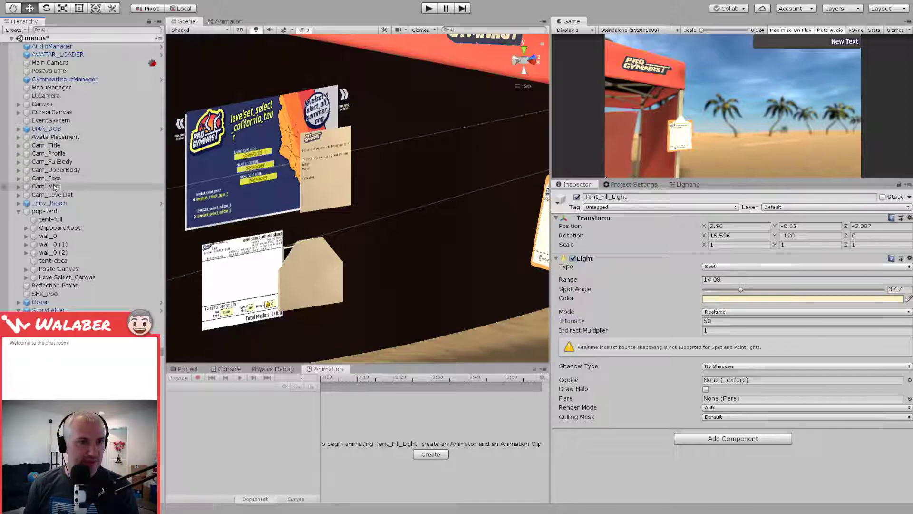
scroll(349, 244, "down", 9)
right_click_drag(349, 244, 384, 242)
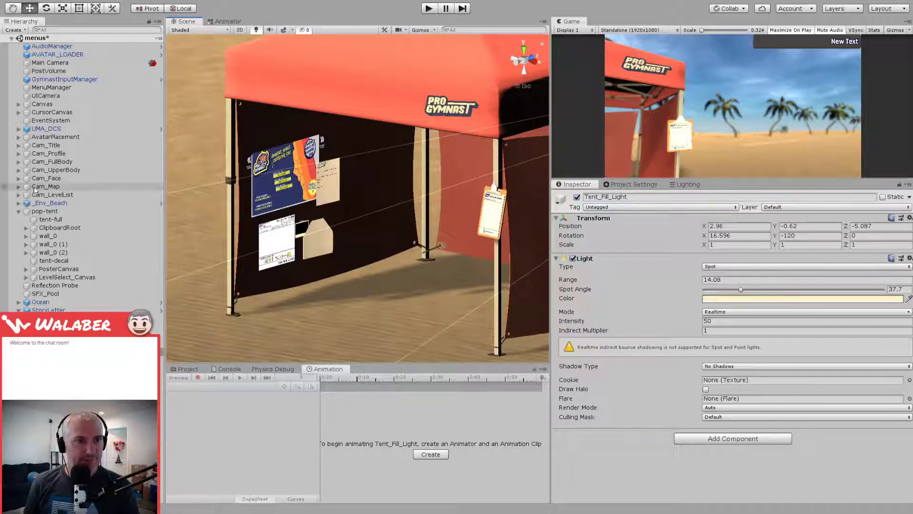
left_click(19, 189)
left_click(18, 186)
left_click(47, 195)
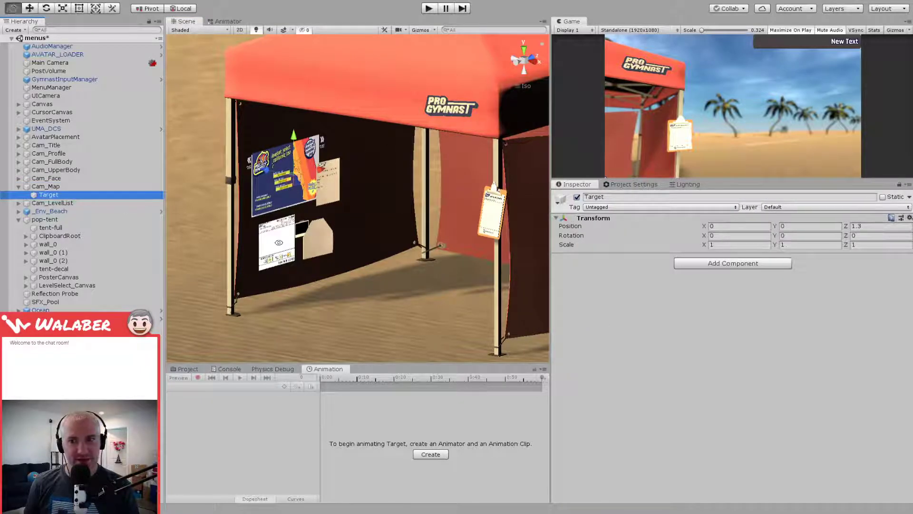
key("f")
left_click(69, 188)
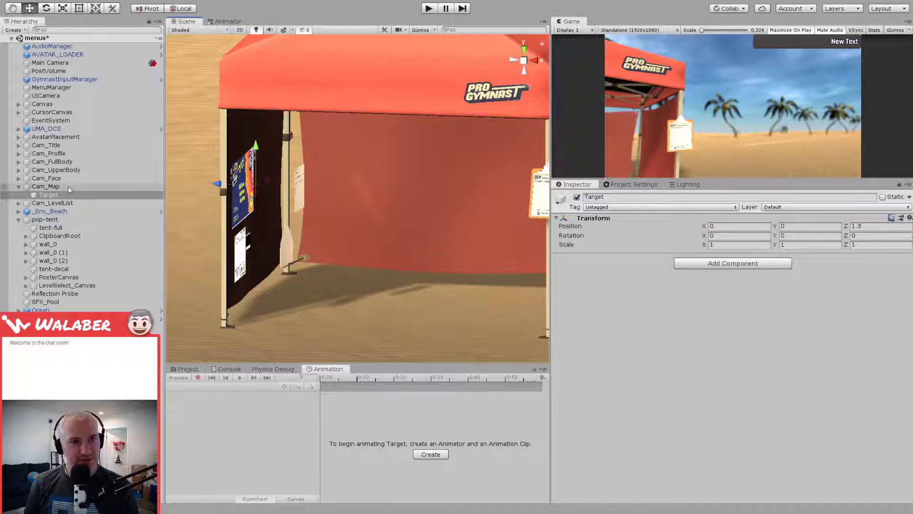
scroll(643, 337, "down", 3)
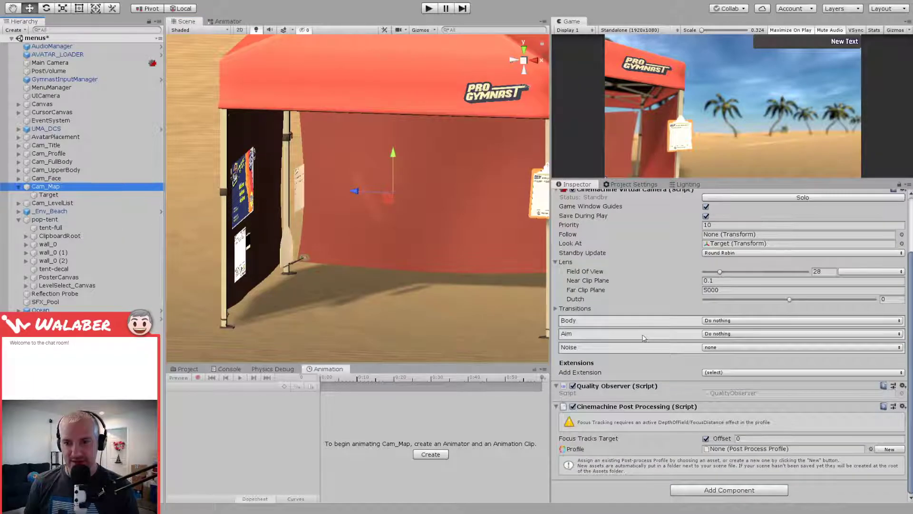
scroll(650, 338, "up", 3)
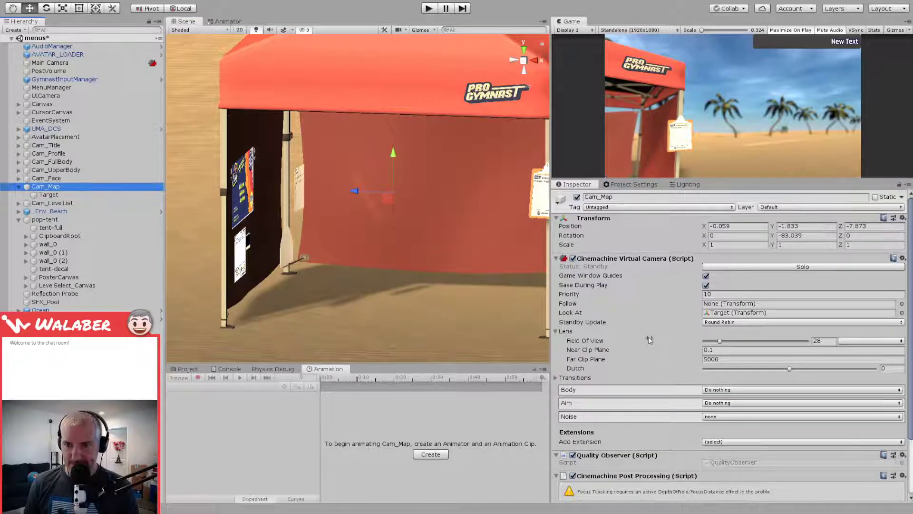
scroll(650, 339, "down", 3)
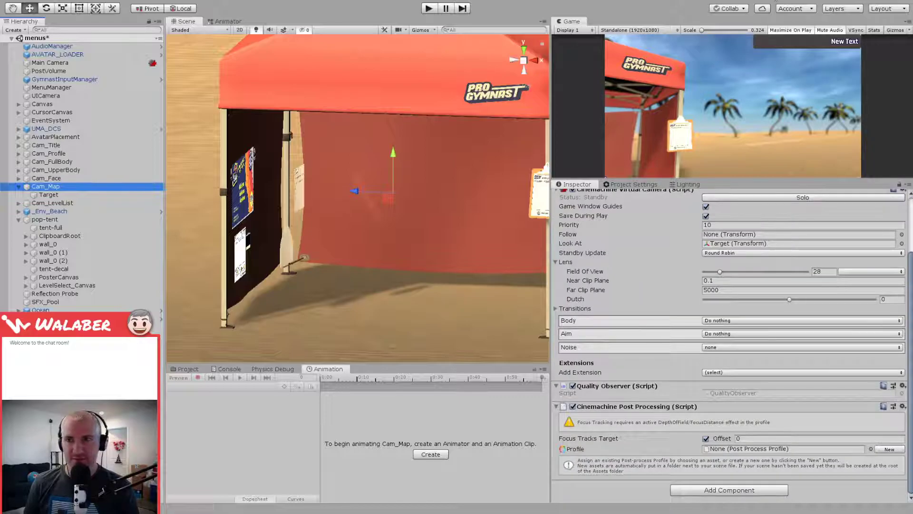
Step: Run the game and examine the Main Camera's Cinemachine Brain to identify the live virtual camera
left_click(428, 9)
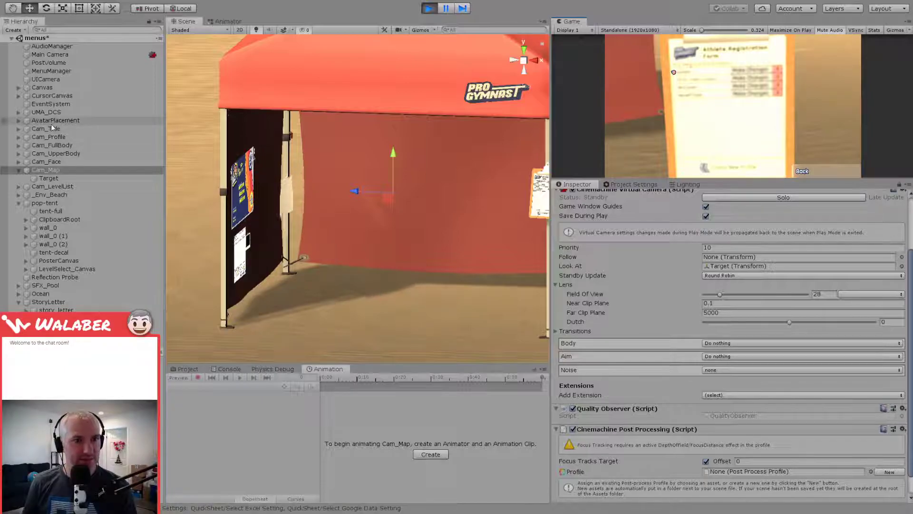
left_click(62, 54)
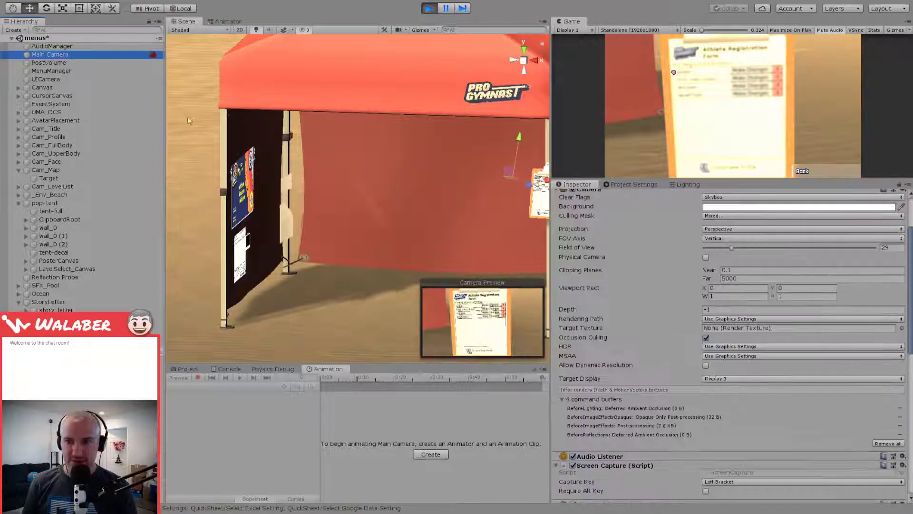
scroll(681, 318, "up", 3)
scroll(681, 318, "down", 10)
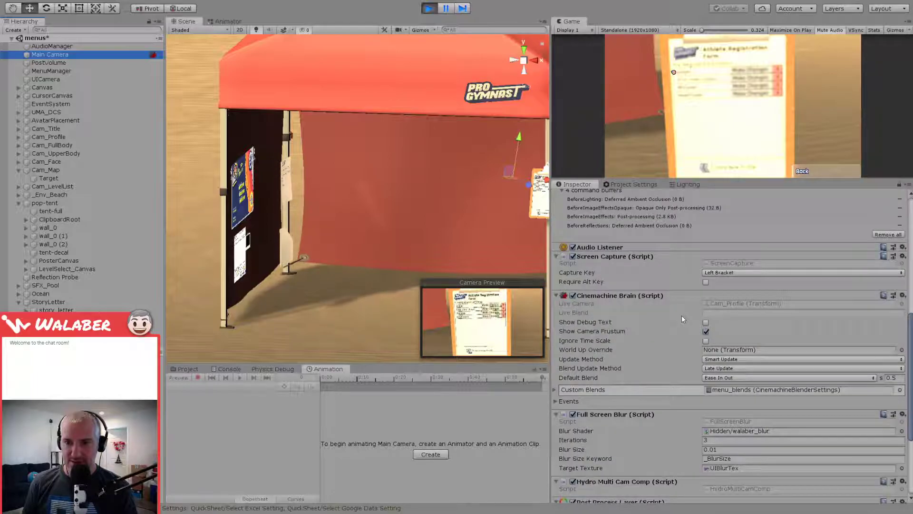
Step: Examine Cam_Profile's Target placement in the scene and the camera's lens and Cinemachine Post Processing settings
left_click(75, 137)
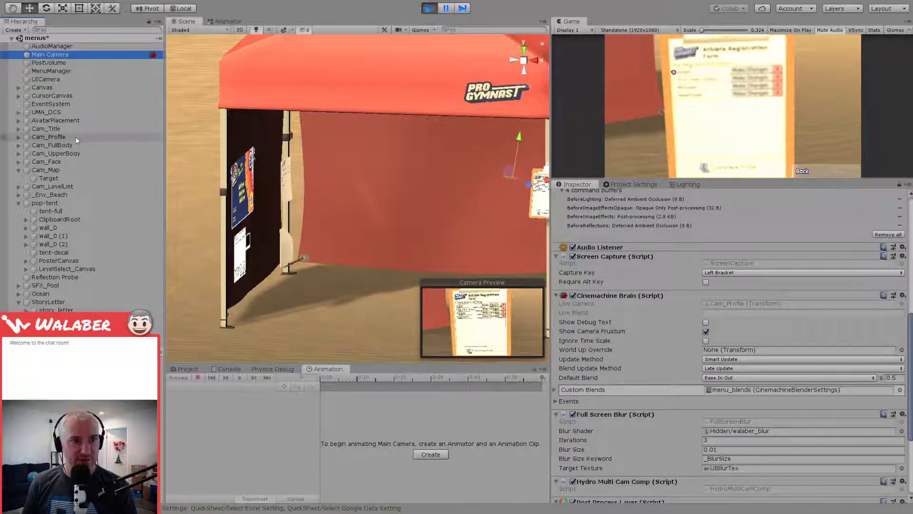
left_click(19, 137)
left_click(48, 145)
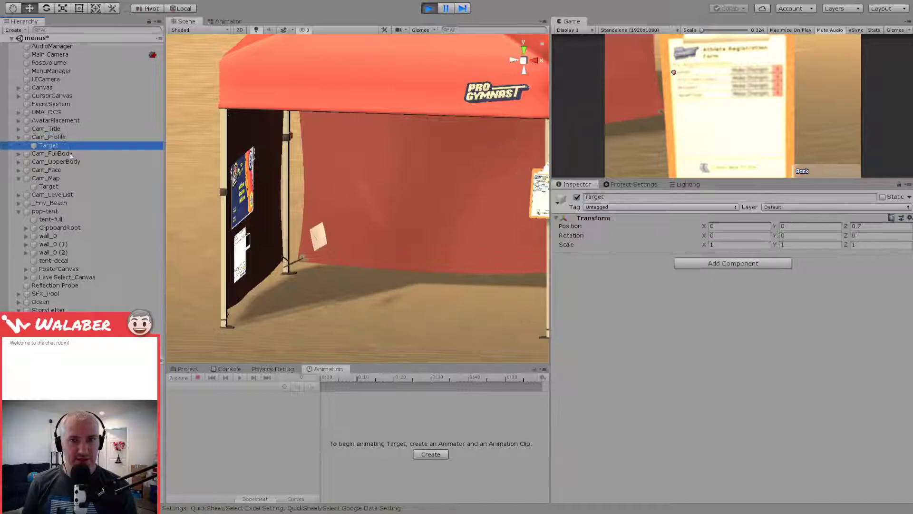
key("f")
left_click_drag(384, 232, 257, 199, "alt")
scroll(305, 231, "up", 20)
scroll(304, 230, "up", 10)
mouse_move(392, 216)
left_mouse_down()
mouse_move(418, 220)
mouse_move(403, 216)
left_mouse_up()
left_click(86, 137)
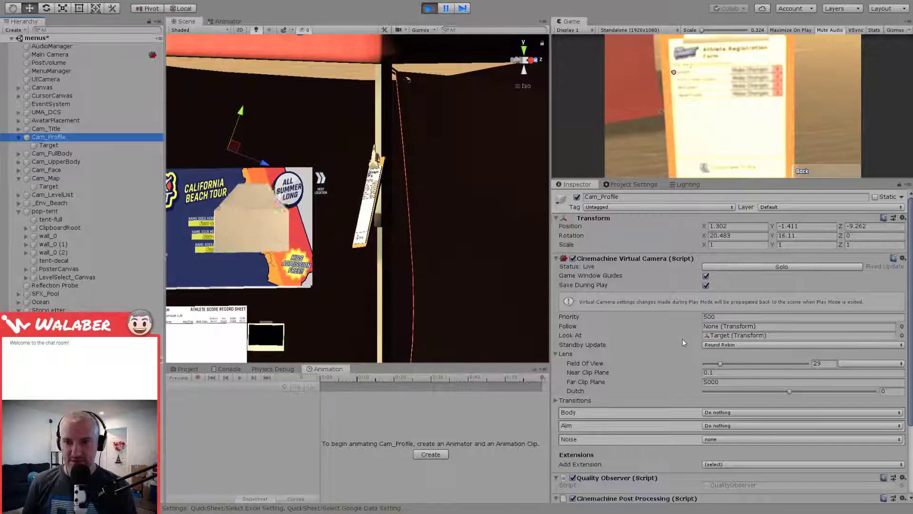
scroll(681, 335, "down", 4)
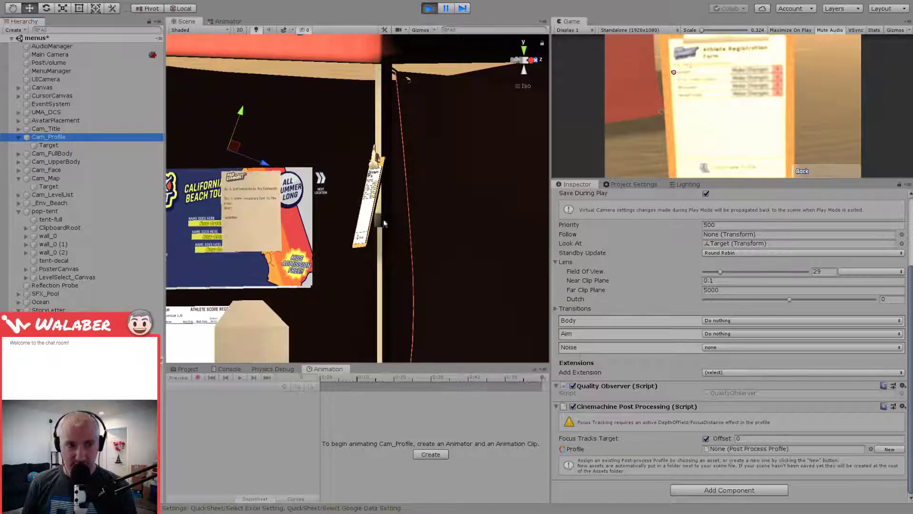
Step: Stop play mode, assign the post_menus profile to Cam_Profile's Cinemachine Post Processing, and save the scene
left_click(429, 8)
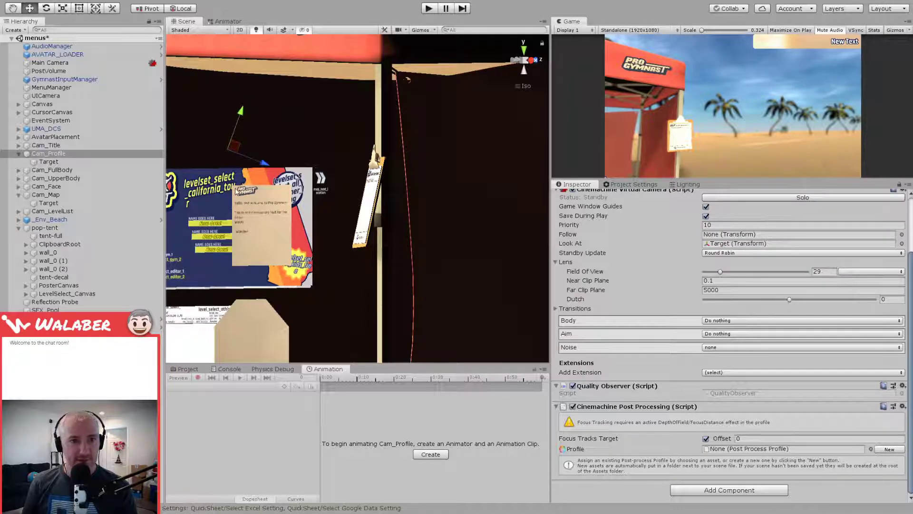
double_click(219, 125)
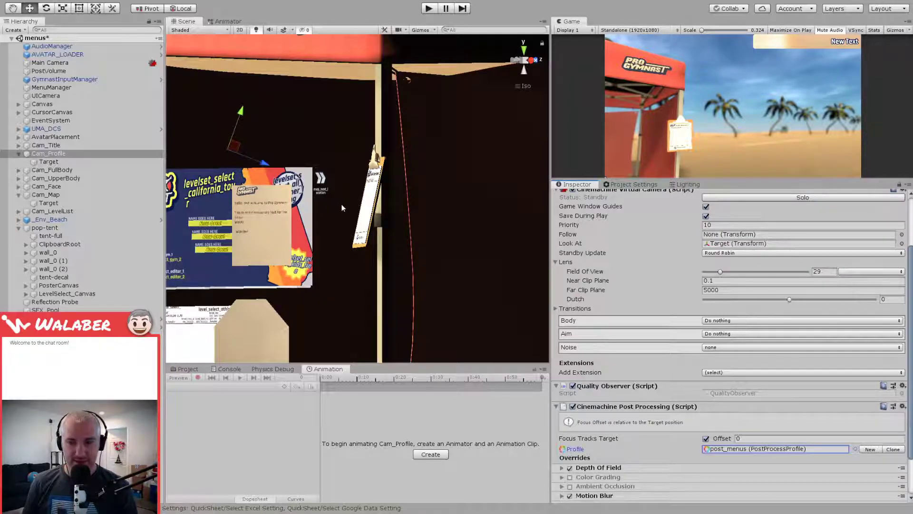
key("ctrl+s")
Step: Assign the post_menus profile to the Cinemachine Post Processing of Cam_FullBody and Cam_UpperBody
left_click(48, 170)
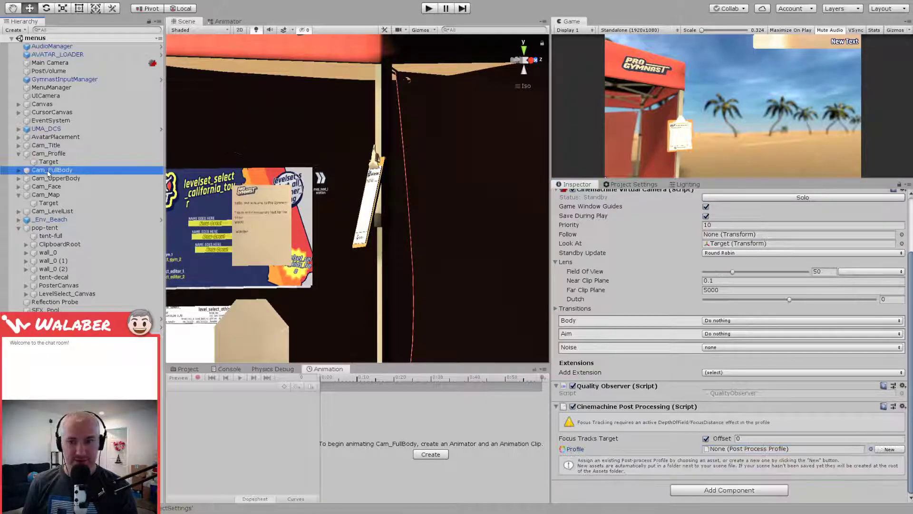
left_click(870, 449)
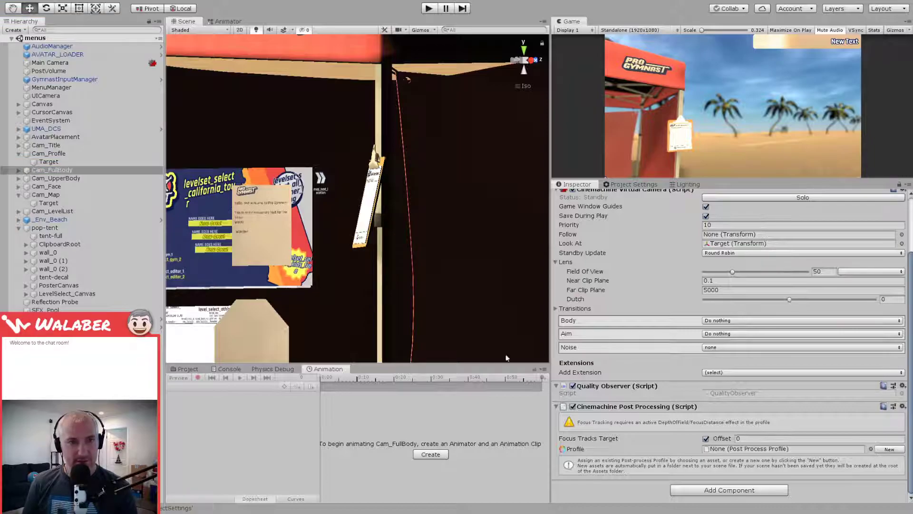
double_click(222, 123)
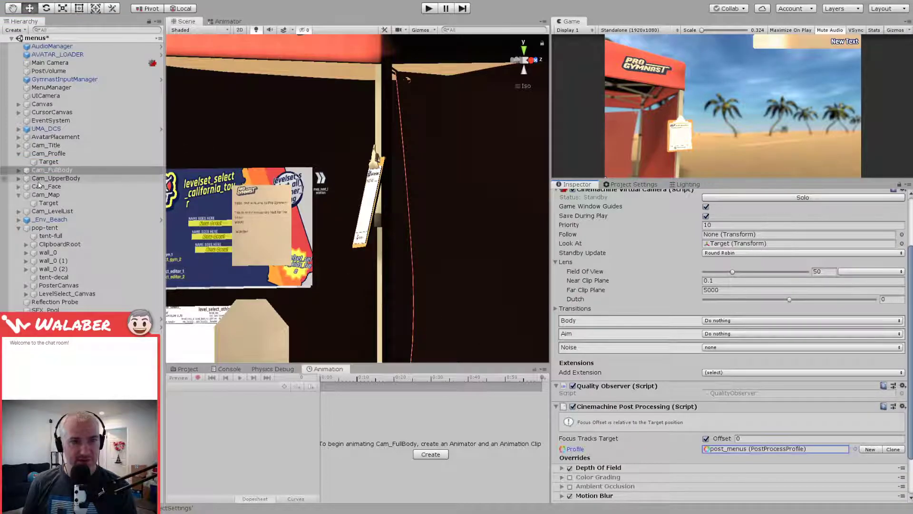
left_click(55, 178)
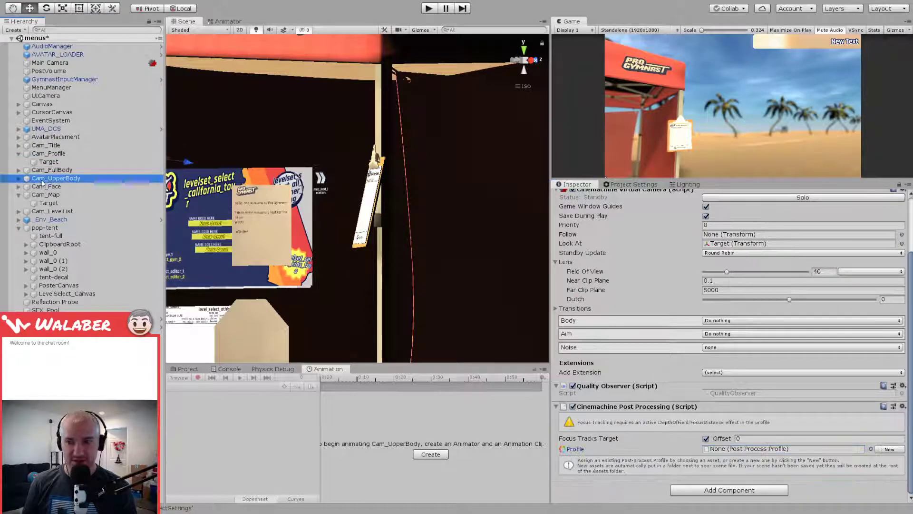
left_click(870, 449)
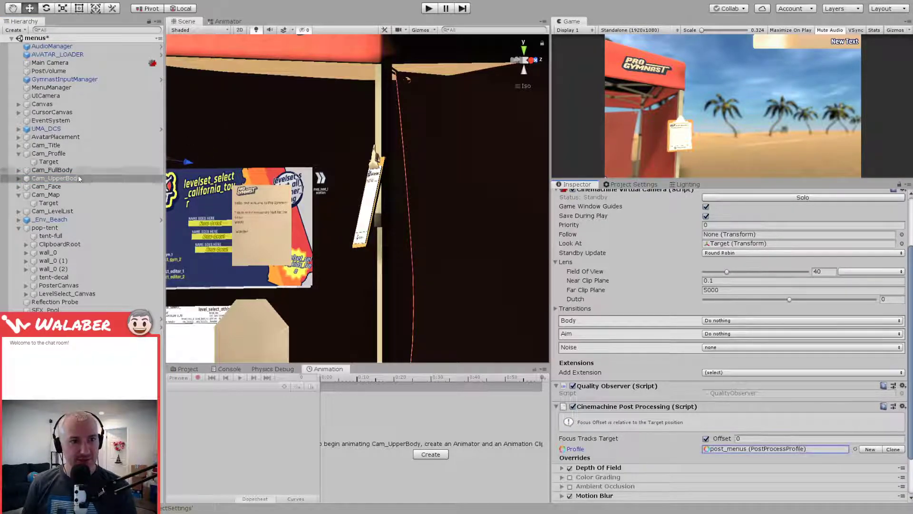
Step: Assign the post_menus profile to the Cinemachine Post Processing of Cam_Face and Cam_Map
left_click(48, 188)
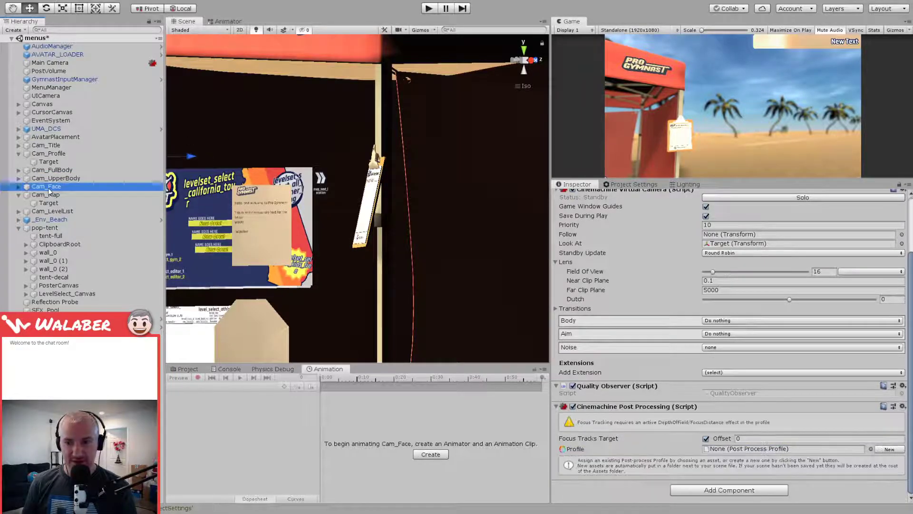
left_click(871, 449)
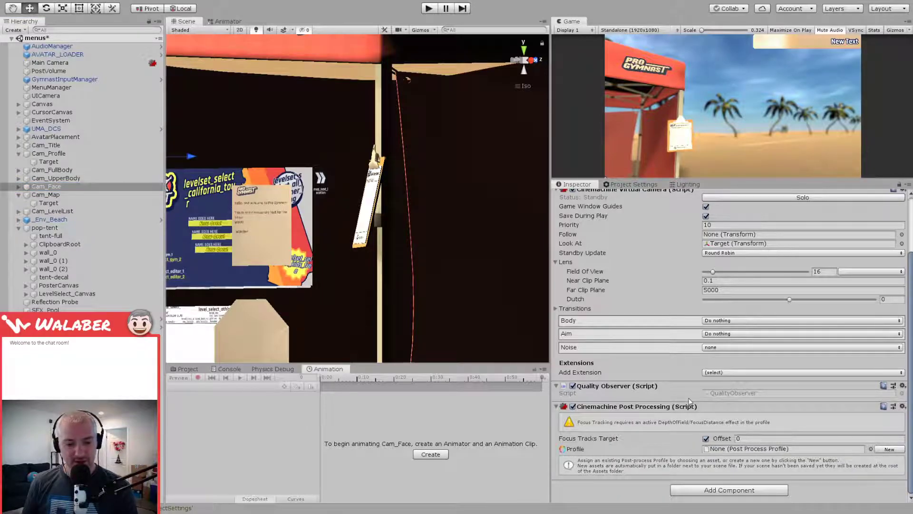
left_click(57, 196)
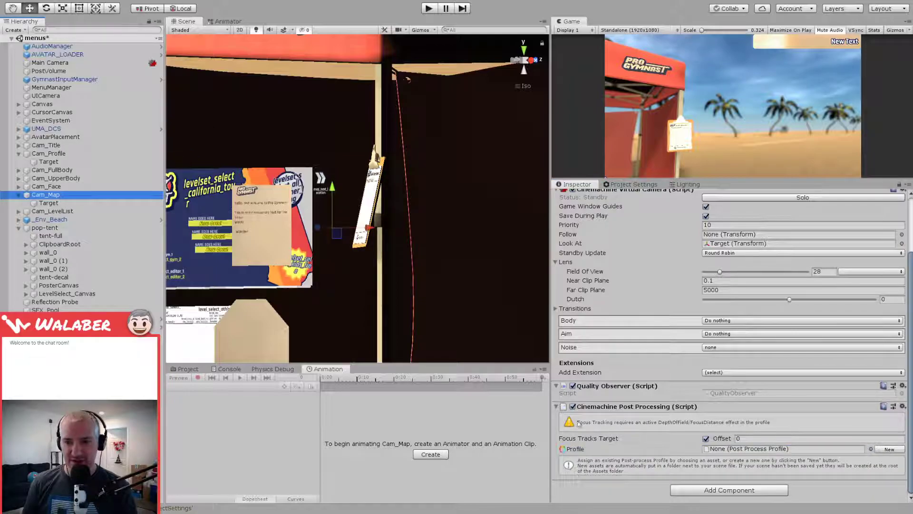
left_click(872, 451)
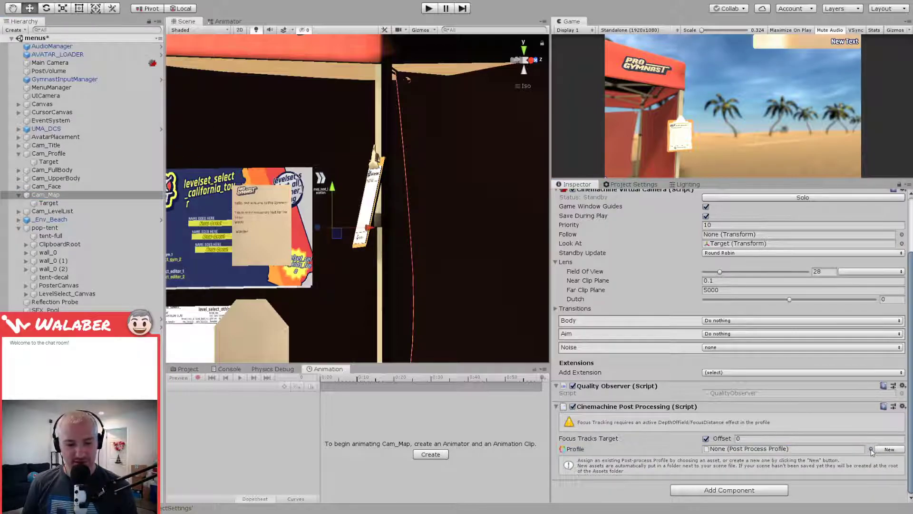
Step: Assign the post_menus profile to Cam_LevelList's Cinemachine Post Processing
key("Down")
key("Down")
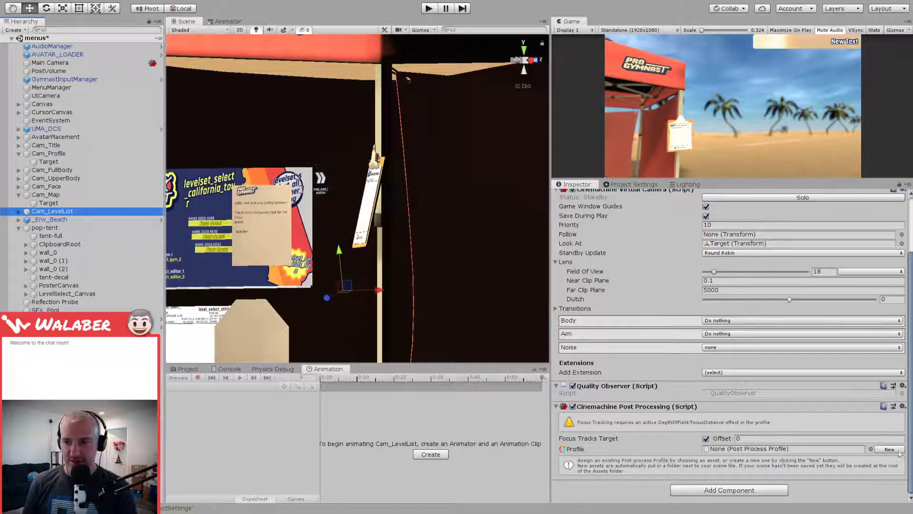
left_click(873, 451)
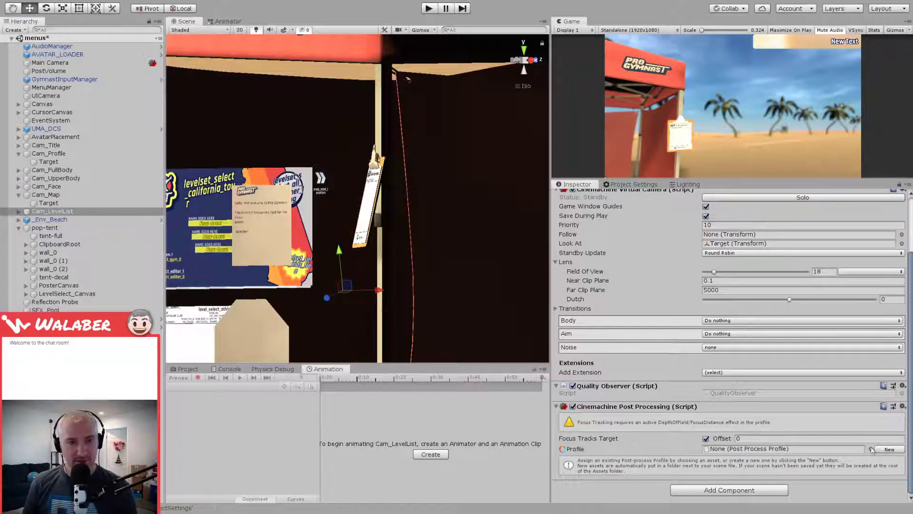
key("Return")
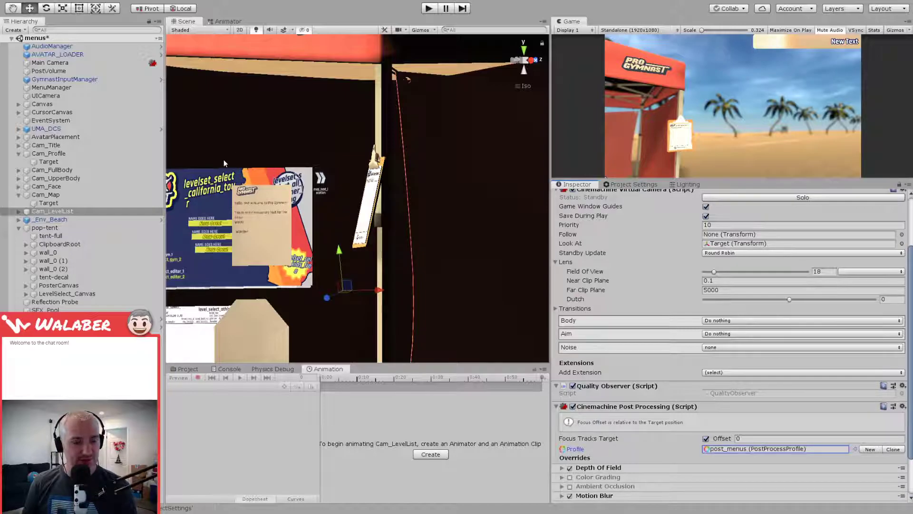
Step: Check Cam_UpperBody's profile, run play mode, start with the third pre-registered athlete, and pause on the map screen
left_click(62, 180)
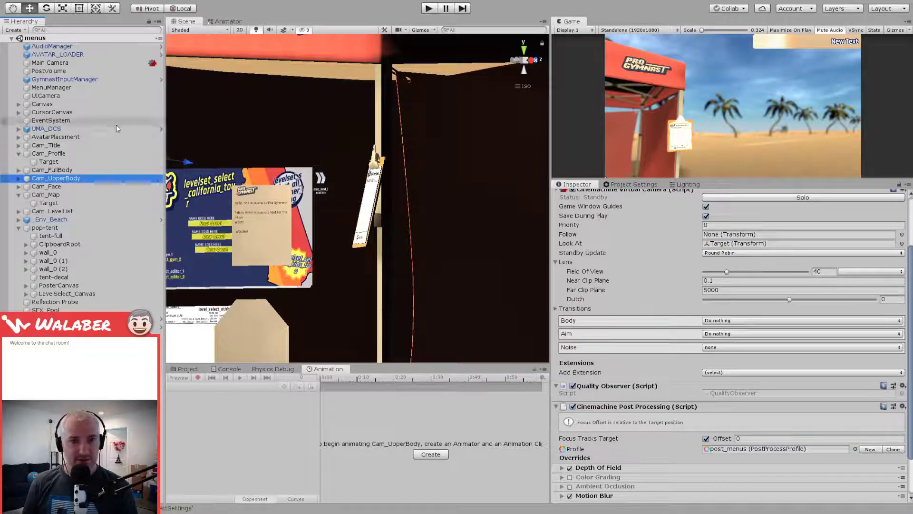
left_click(429, 8)
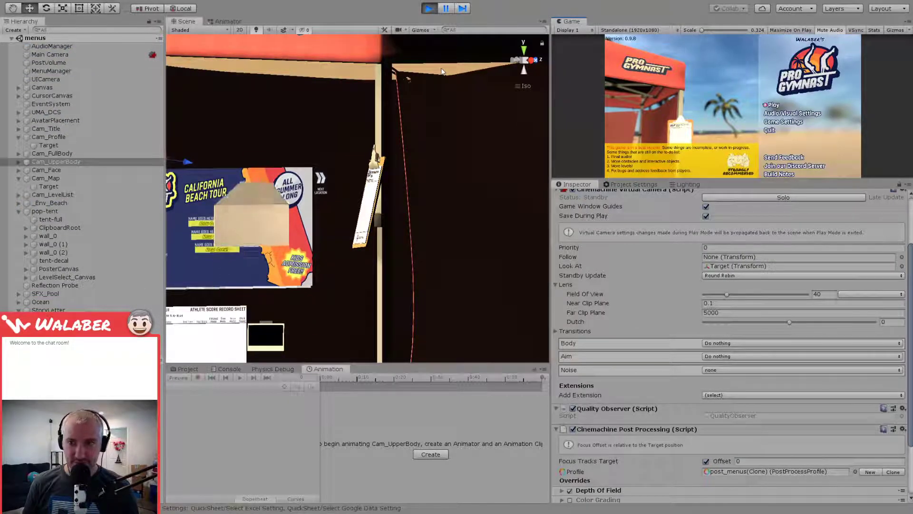
key("Return")
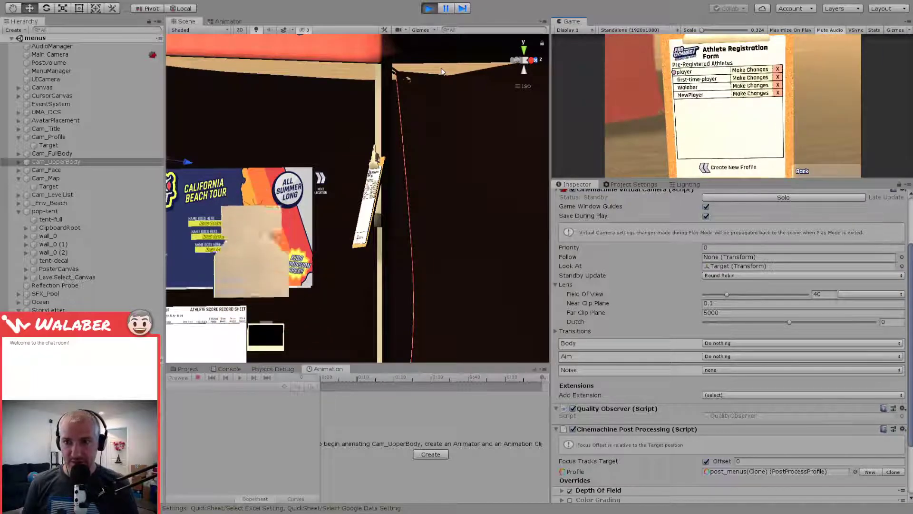
key("Down")
key("Down")
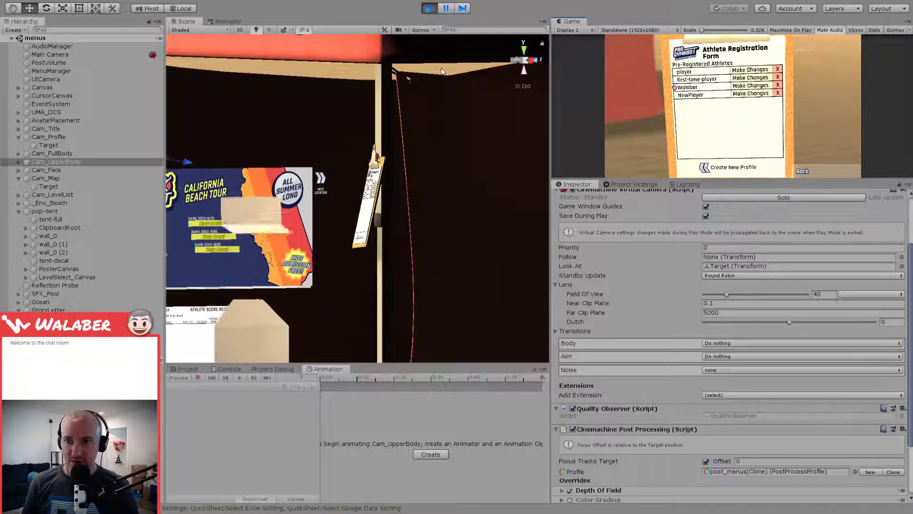
key("Return")
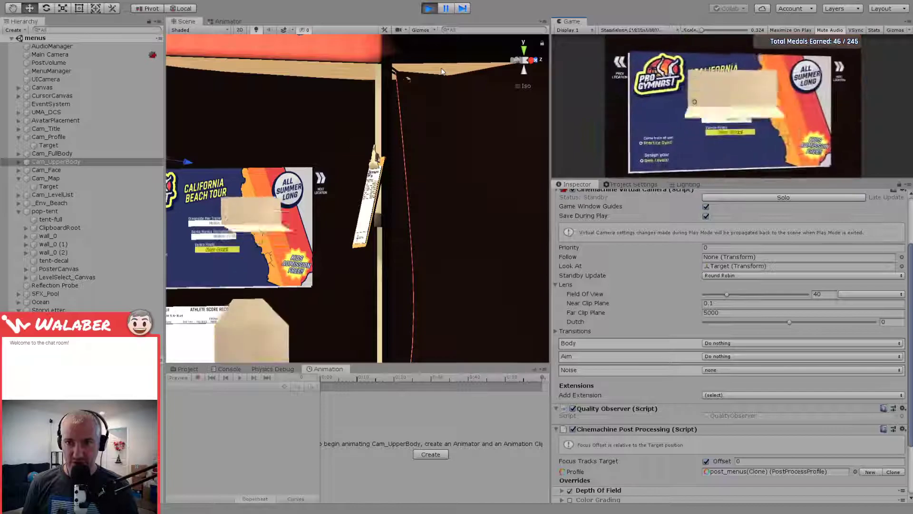
left_click(449, 9)
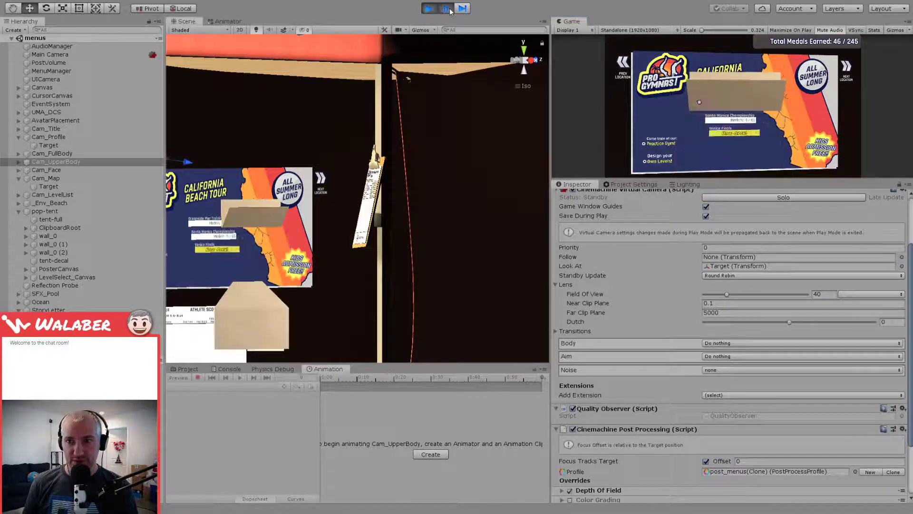
Step: Move Cam_Map's Target to a Z position of about 1.05 in the running scene, and stop play mode
key("f")
right_click_drag(292, 259, 280, 238)
scroll(281, 238, "up", 2)
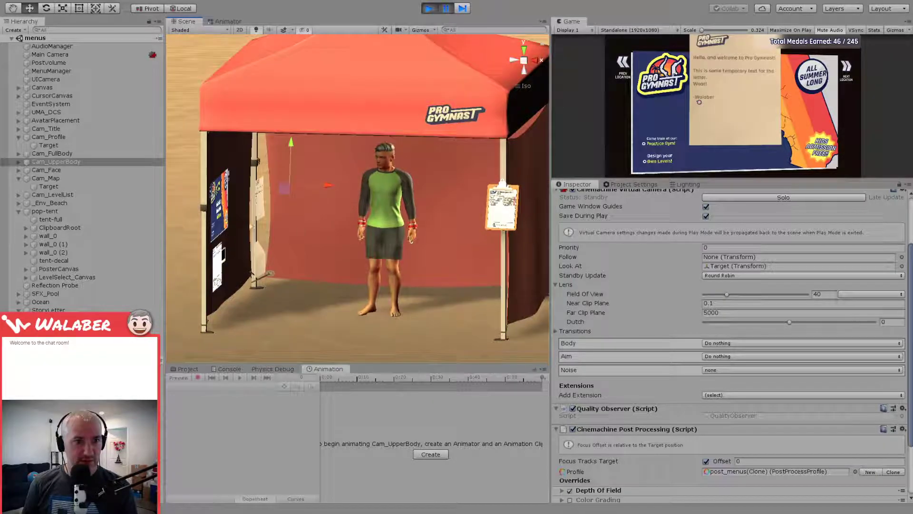
left_click(52, 187)
left_click_drag(195, 203, 221, 205)
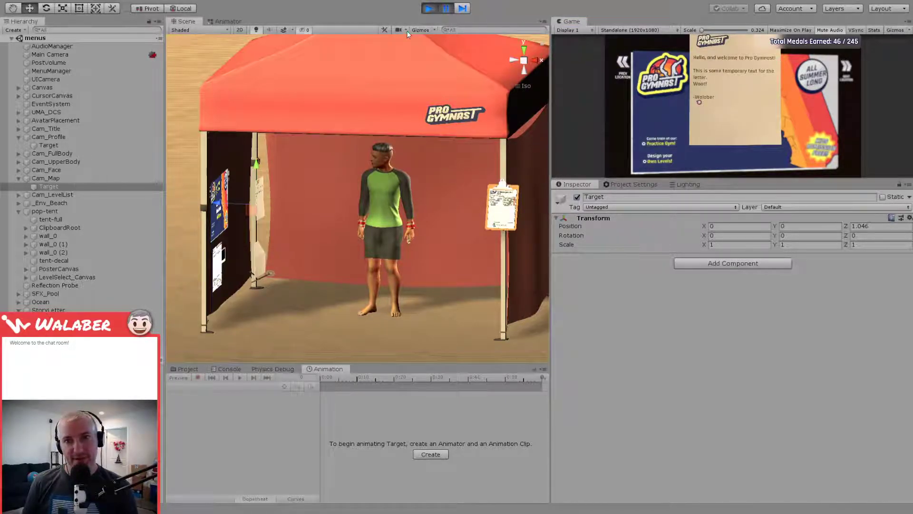
left_click(428, 9)
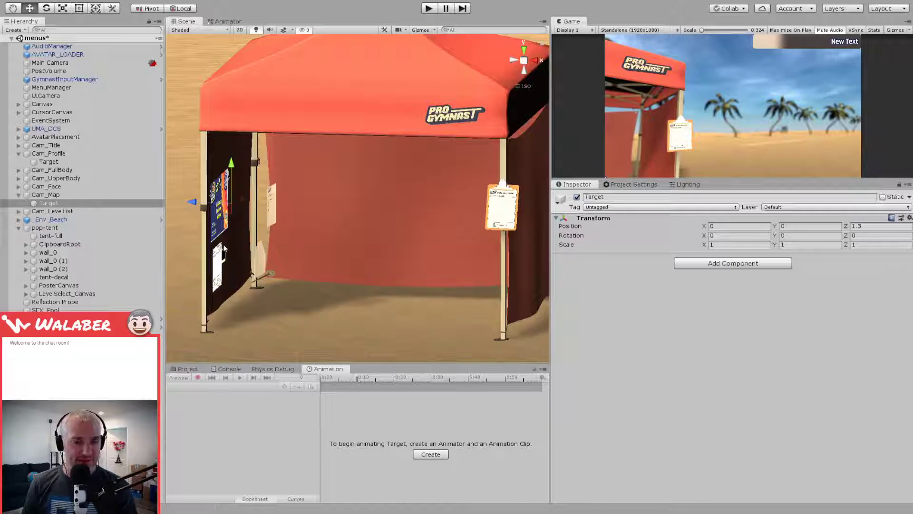
Step: Disable Loop Time on the story_letter_open and story_letter_dismiss clips in the Gymnast2 Animations folder
left_click(187, 369)
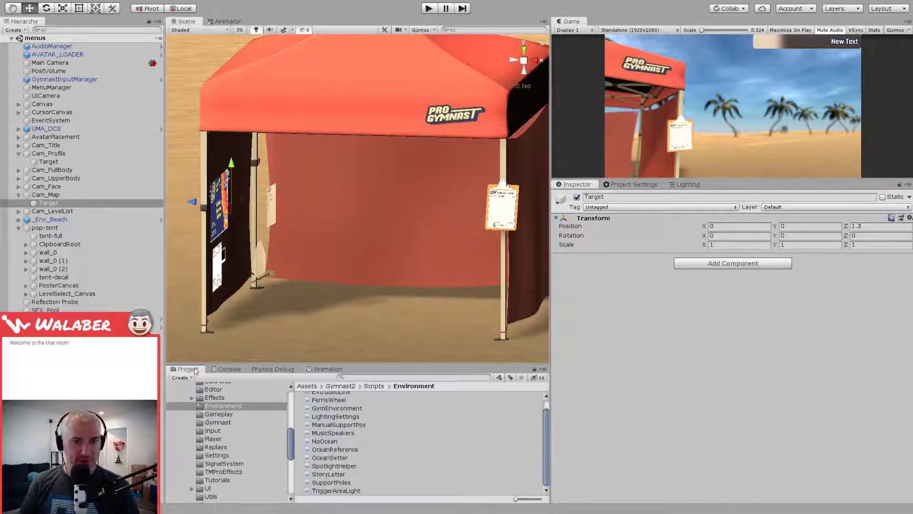
scroll(243, 459, "up", 6)
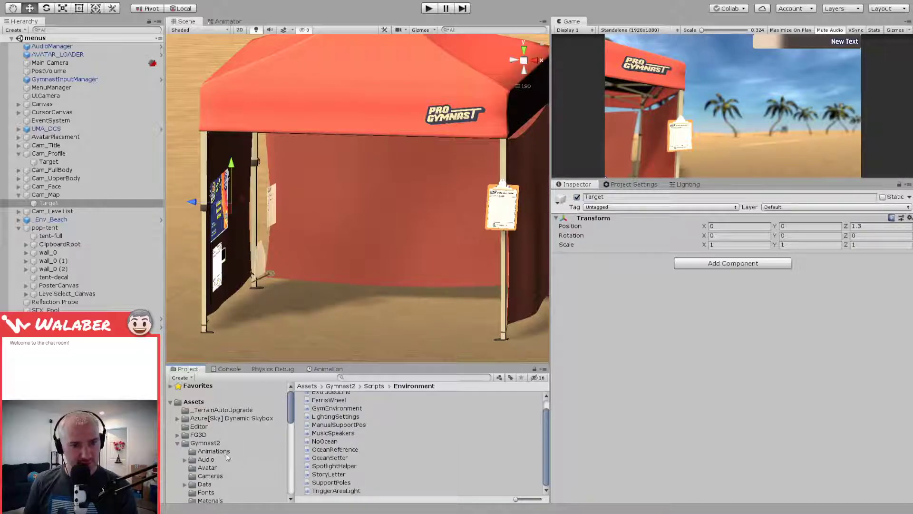
scroll(223, 456, "down", 2)
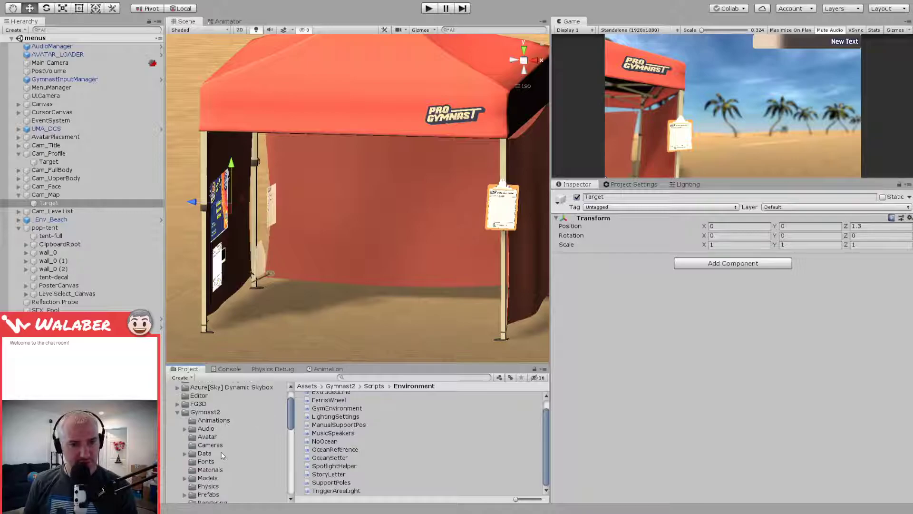
left_click(214, 422)
scroll(381, 442, "down", 5)
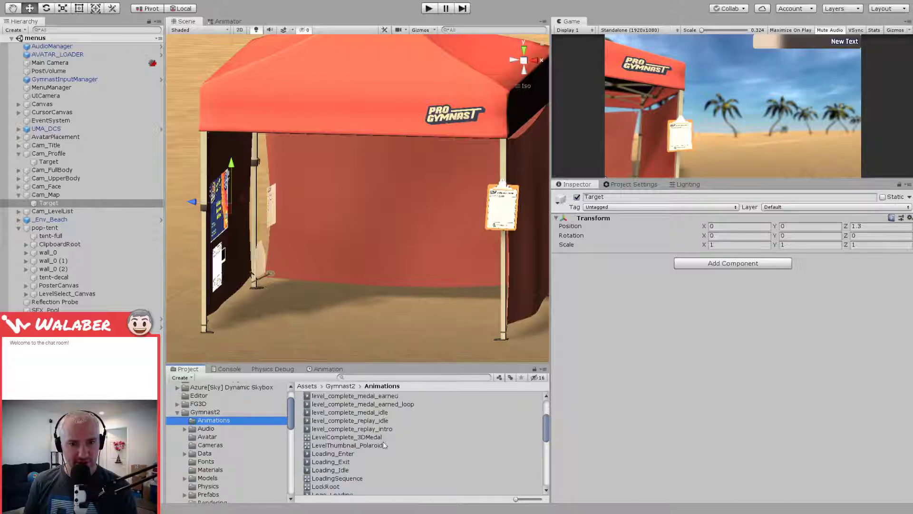
scroll(383, 441, "down", 5)
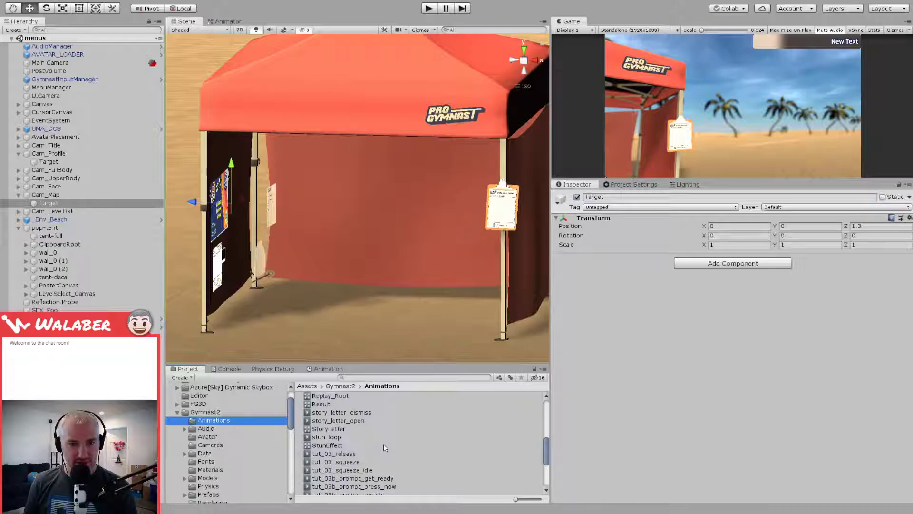
left_click(357, 418)
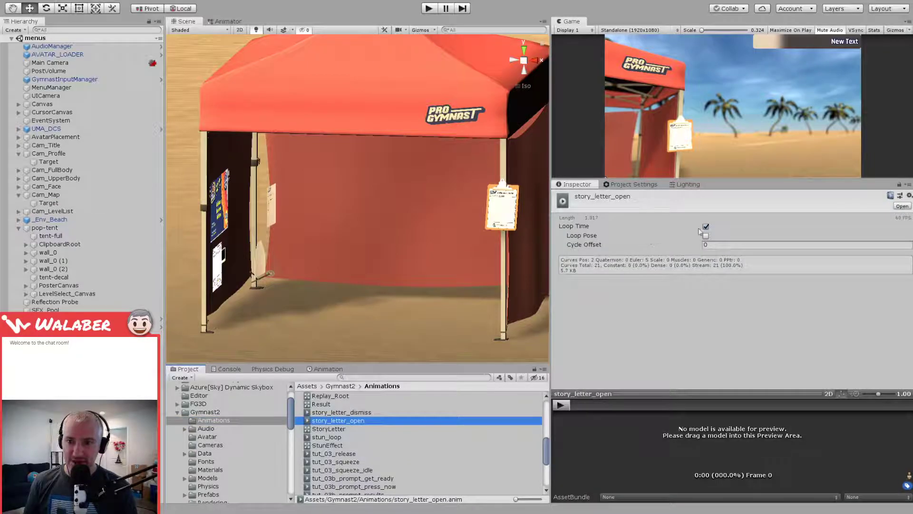
left_click(705, 227)
left_click(343, 413)
left_click(706, 226)
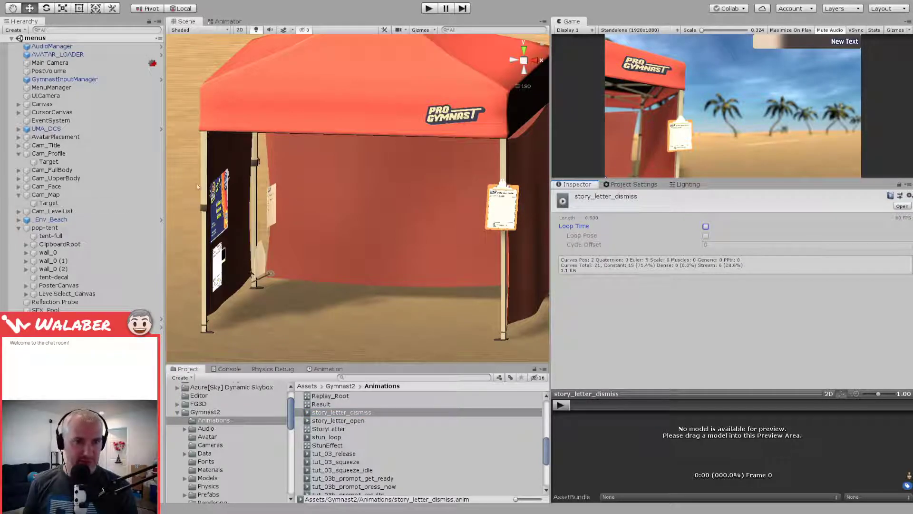
Step: Play the menus through to the map screen to check the letter's opening animation, and stop play mode
left_click(429, 9)
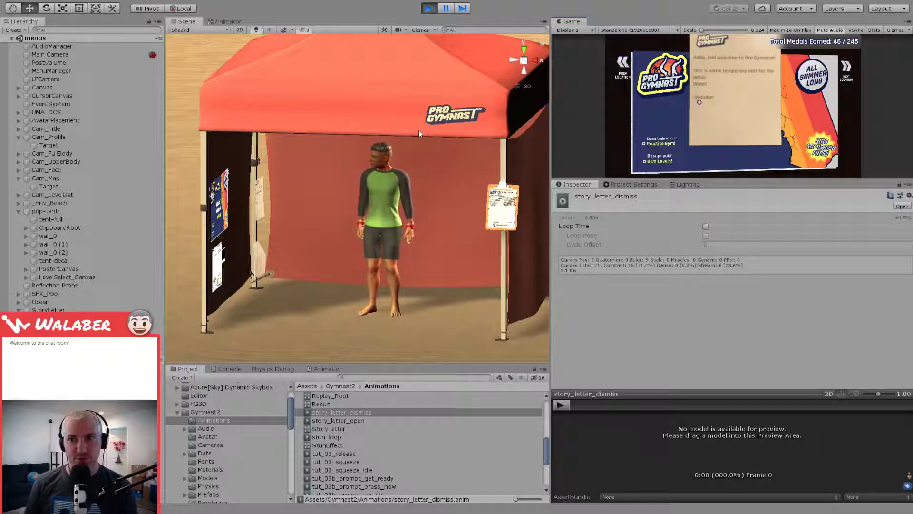
left_click(429, 8)
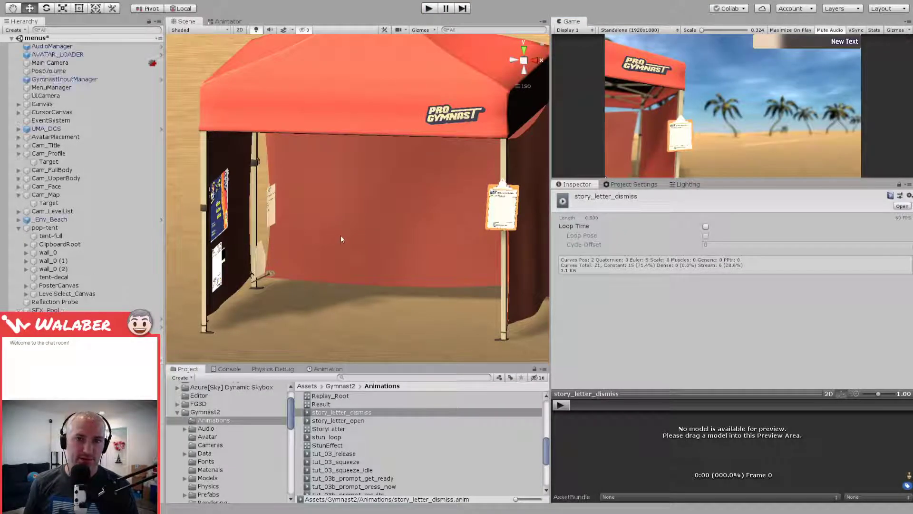
left_click_drag(282, 243, 398, 259, "alt")
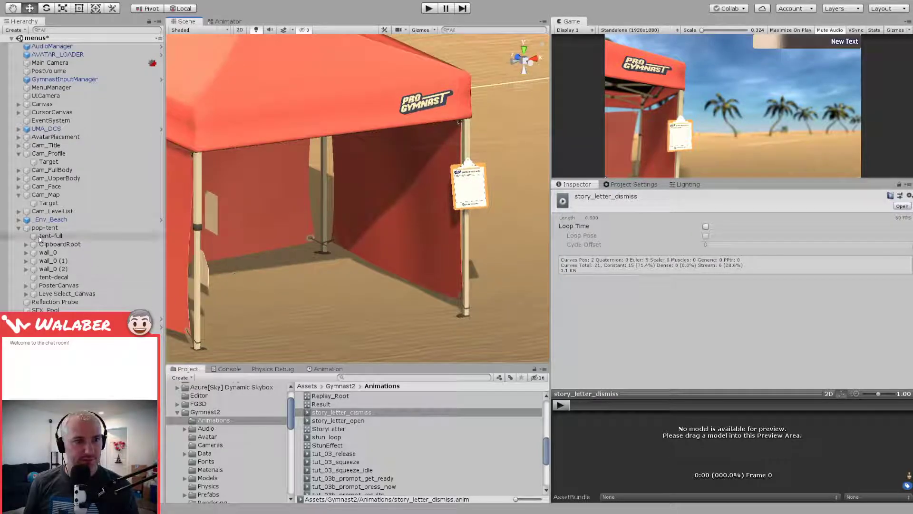
Step: Reassign the post_menus profile to Cam_Profile's Cinemachine Post Processing and review its effect overrides
left_click(48, 153)
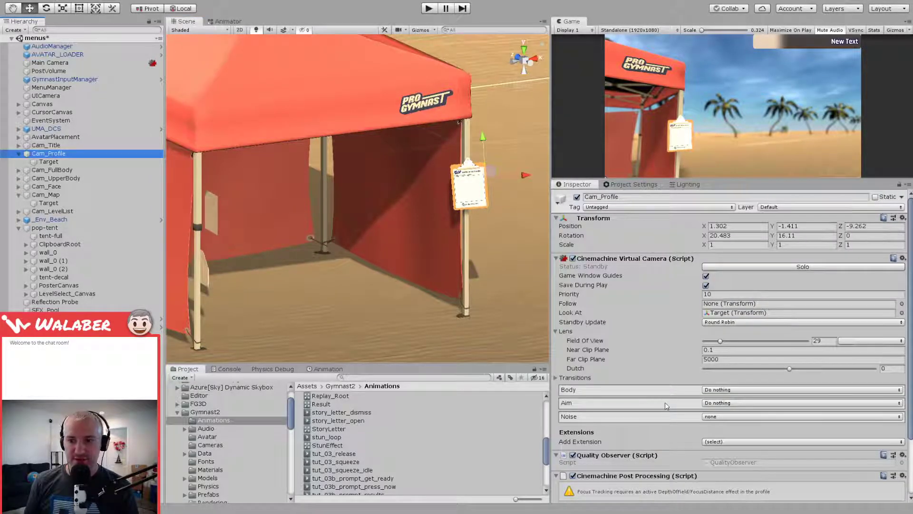
scroll(666, 405, "down", 3)
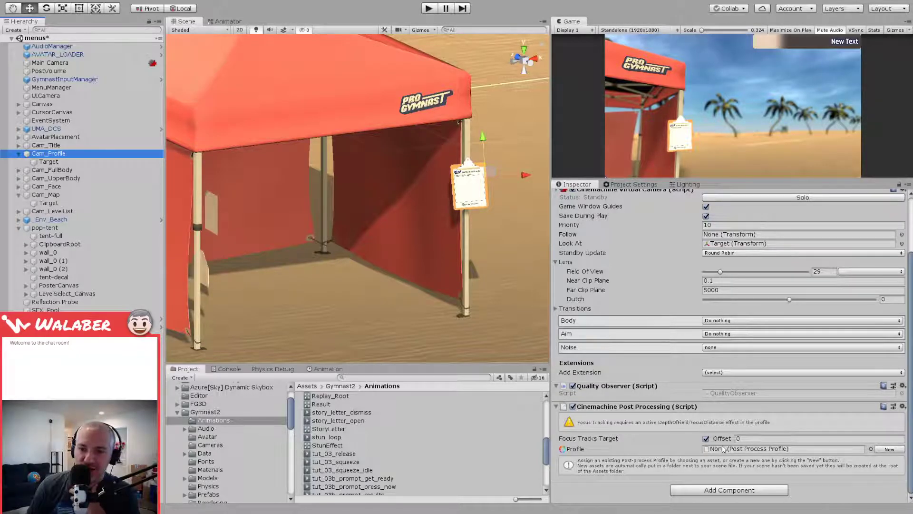
left_click(871, 450)
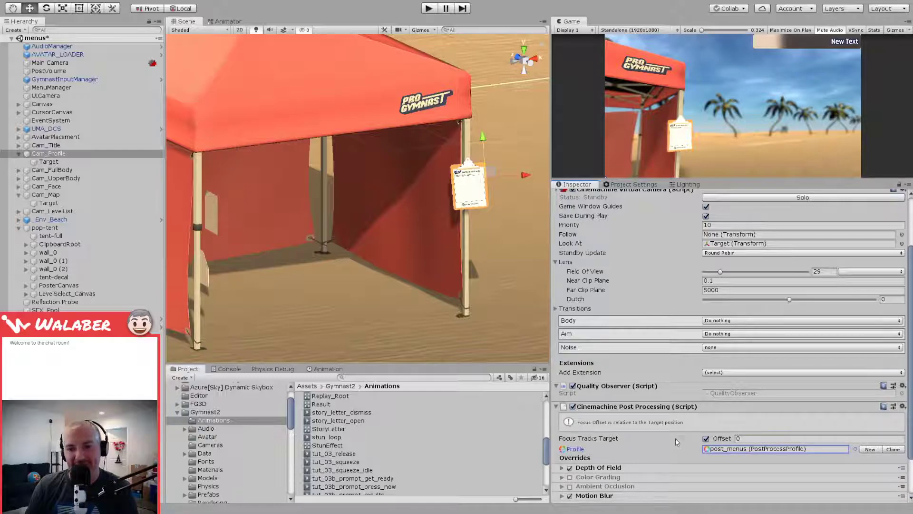
scroll(623, 429, "down", 3)
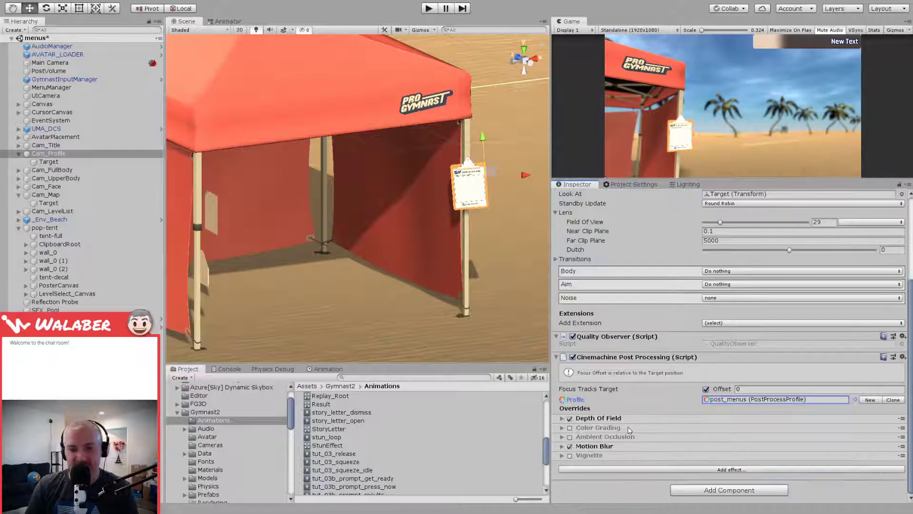
Step: Reassign the post_menus profile to the Cinemachine Post Processing of Cam_UpperBody and Cam_FullBody
left_click(61, 170)
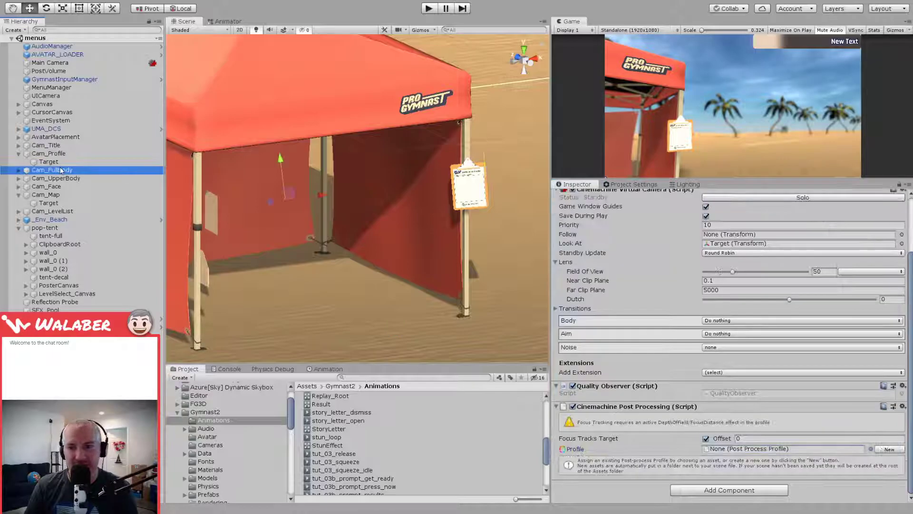
key("Down")
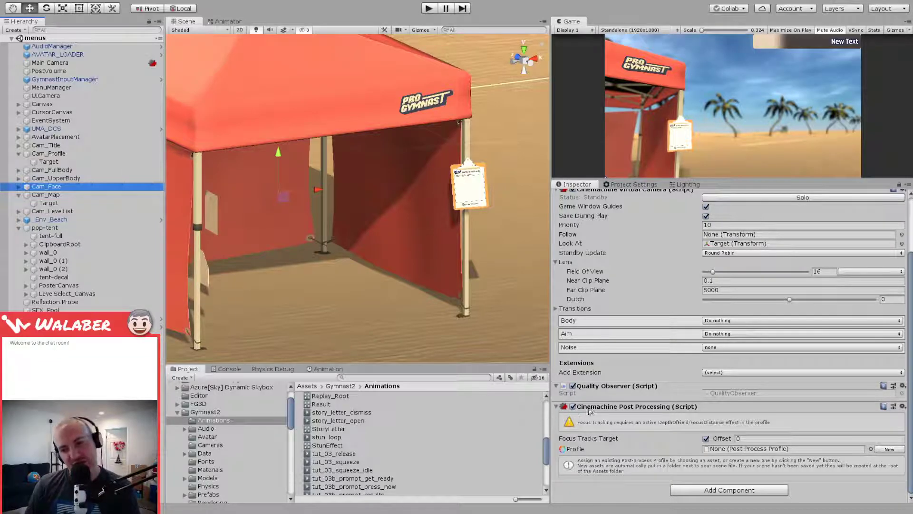
left_click(55, 178)
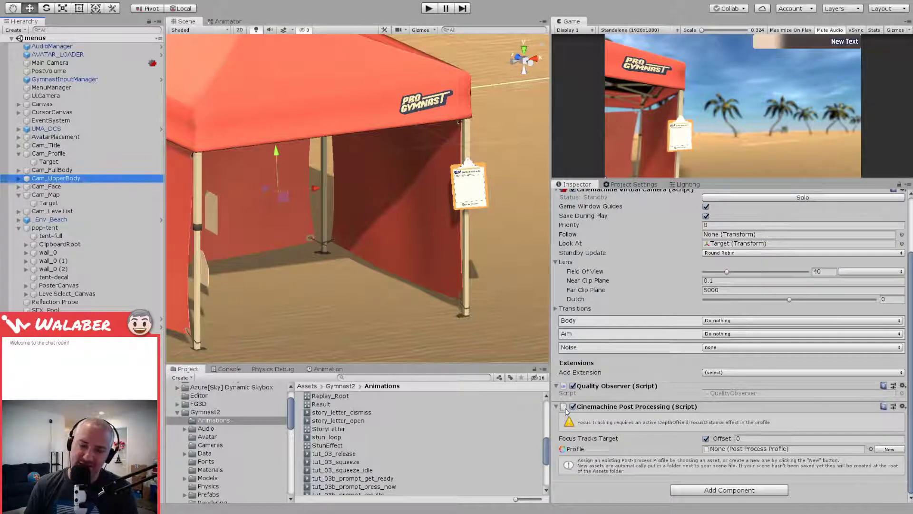
left_click(871, 450)
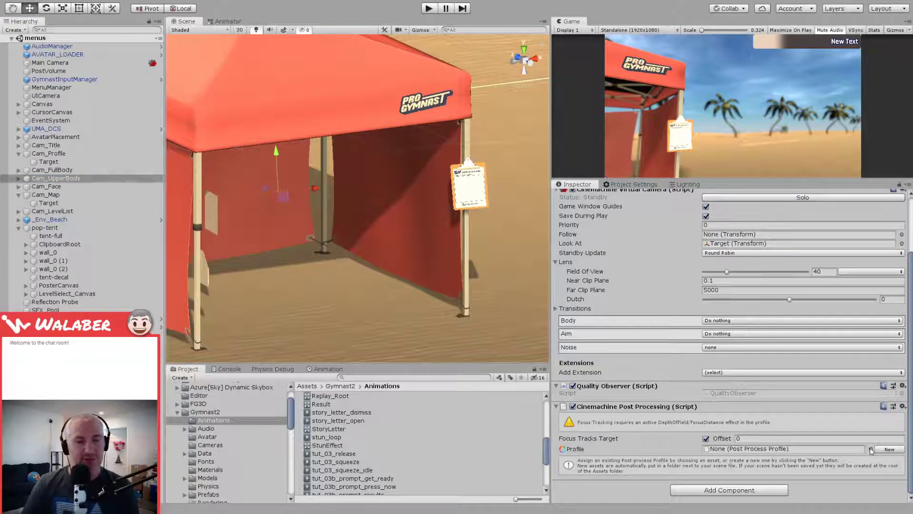
double_click(230, 121)
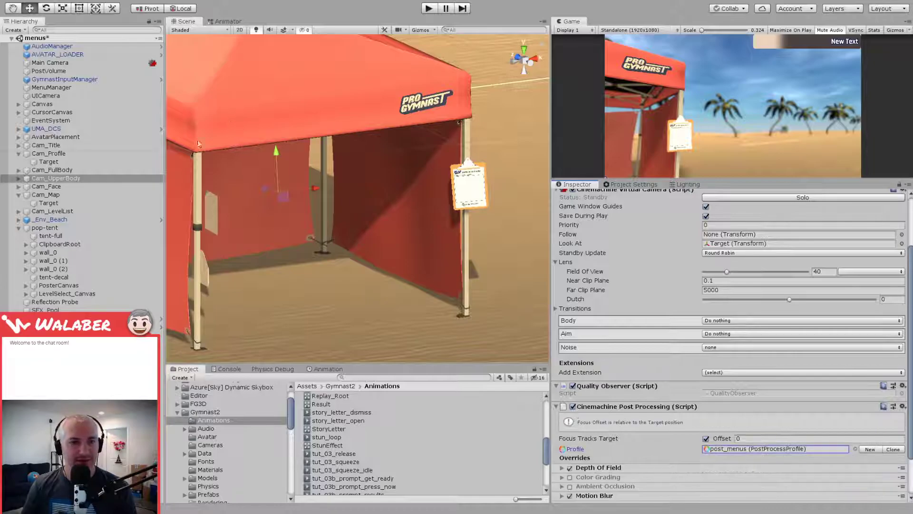
left_click(63, 171)
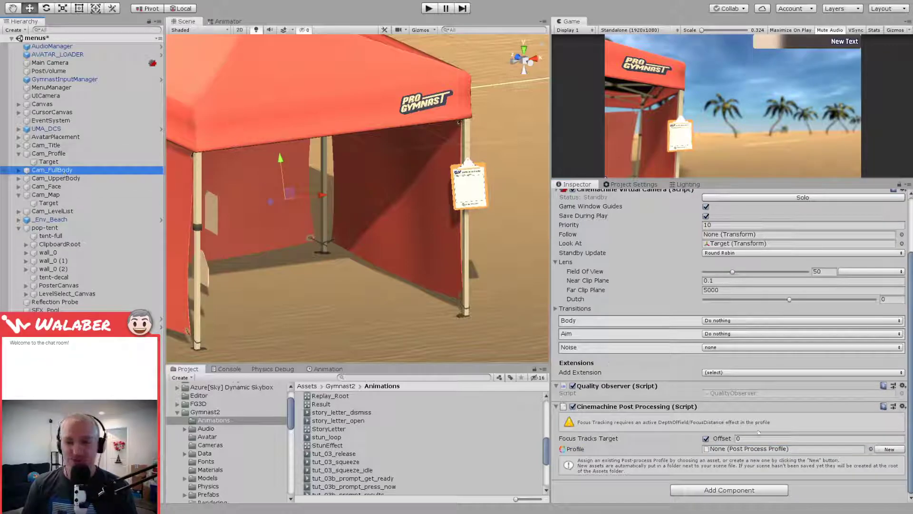
left_click(870, 449)
key("Return")
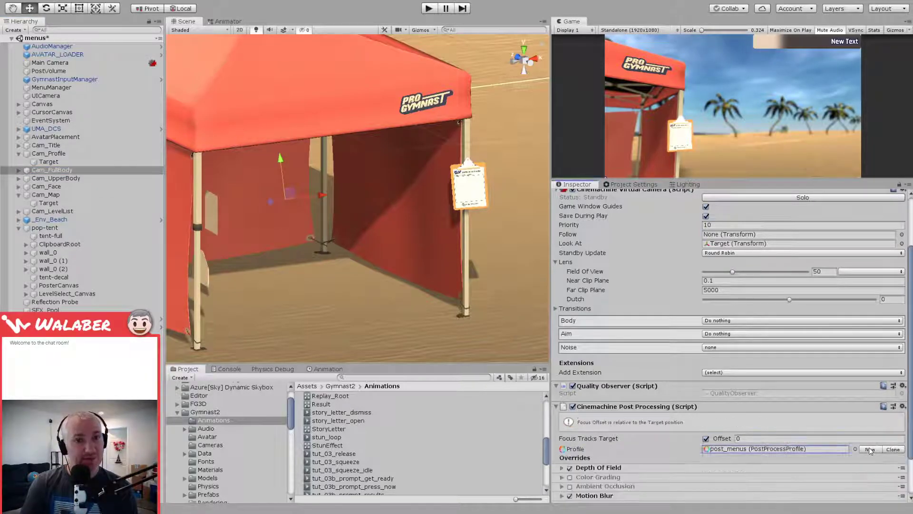
Step: Collapse Cam_Profile in the scene hierarchy and assign the post_menus profile to Cam_Title's Cinemachine Post Processing
left_click(49, 153)
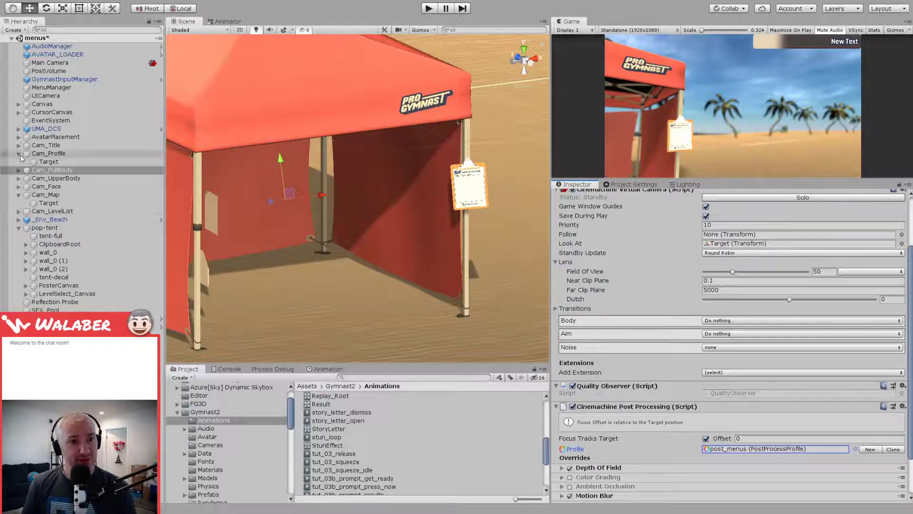
key("Left")
key("Up")
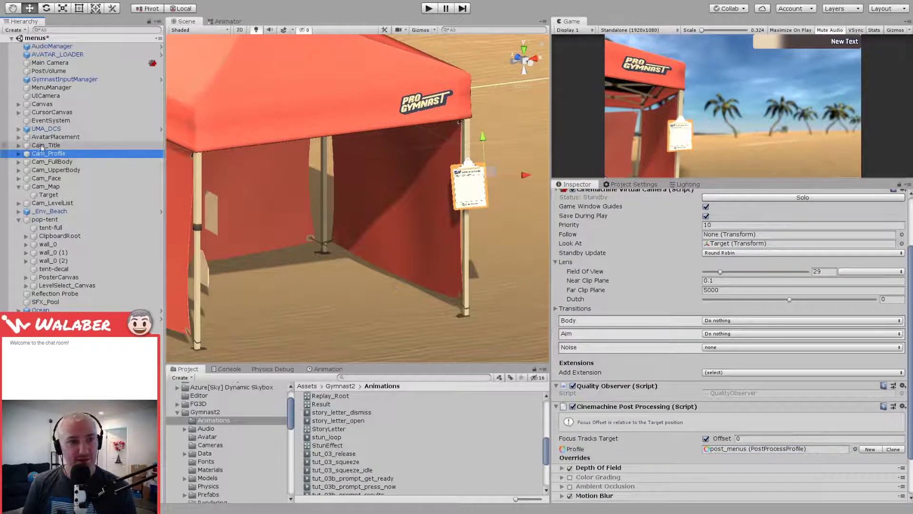
left_click(871, 449)
double_click(470, 376)
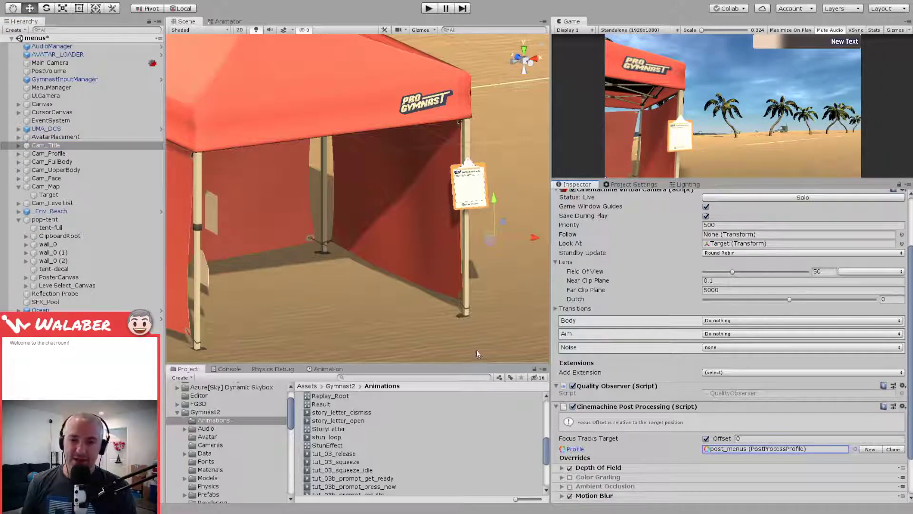
scroll(620, 311, "up", 3)
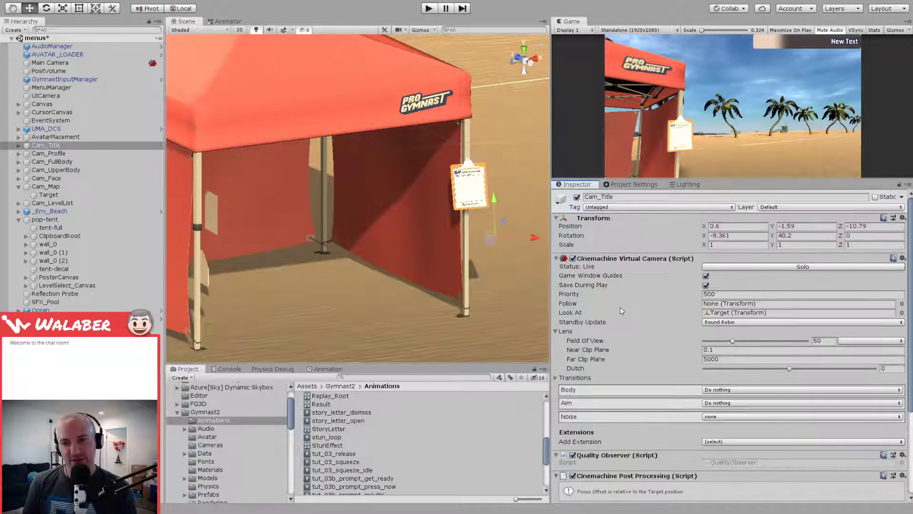
scroll(619, 338, "down", 3)
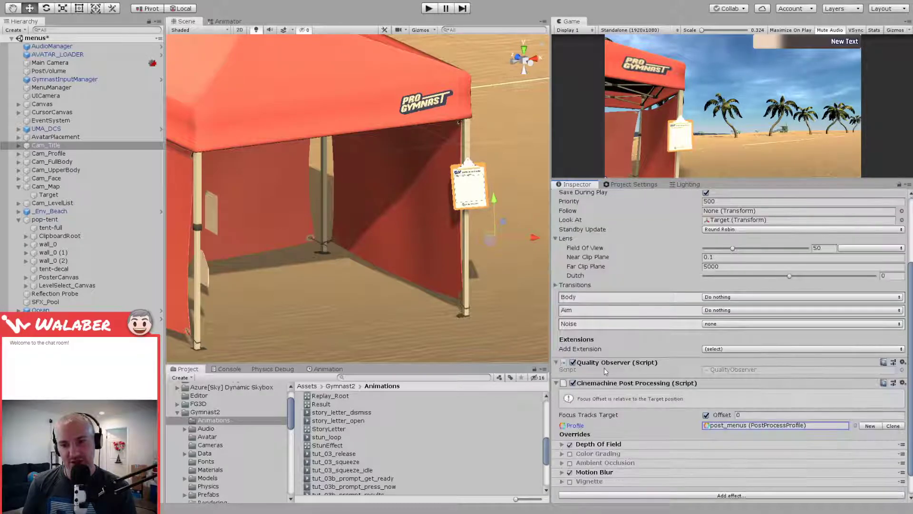
Step: Reassign the post_menus profile to the Cinemachine Post Processing of Cam_Face and Cam_Map
left_click(48, 154)
key("Down")
key("Down")
key("Down")
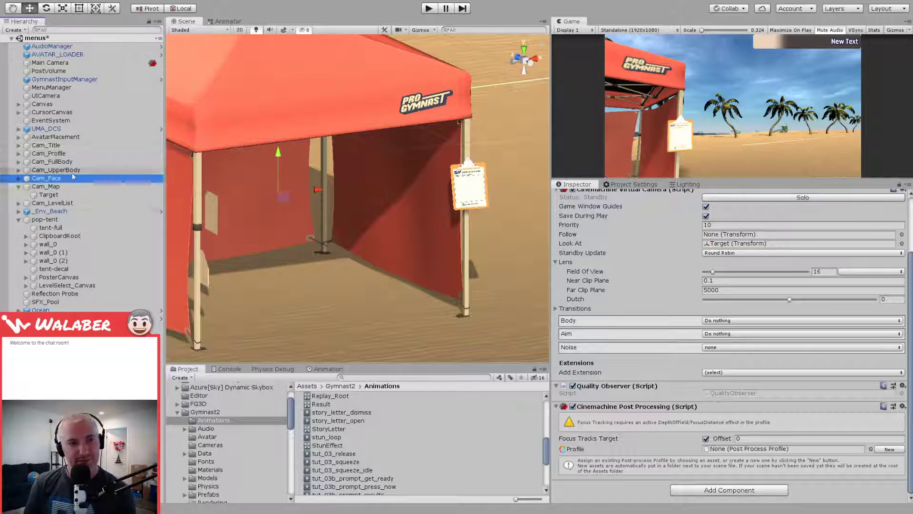
left_click(874, 450)
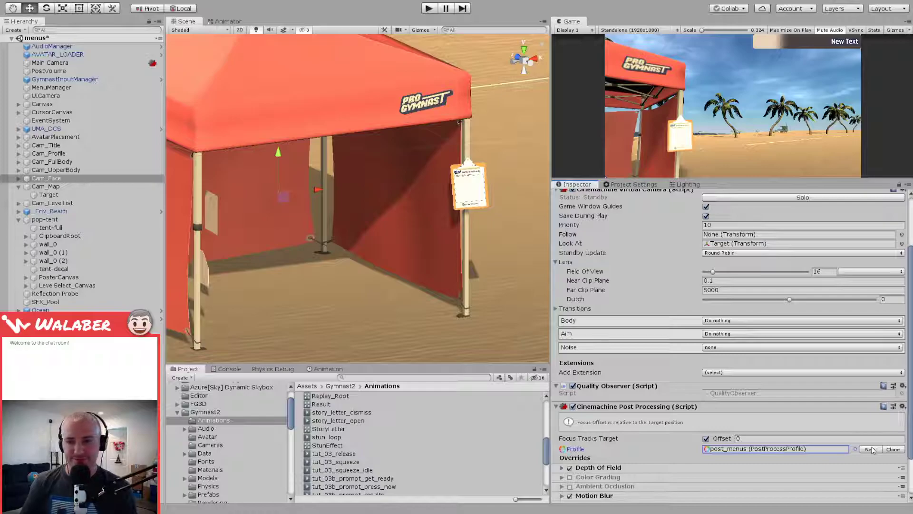
left_click(89, 188)
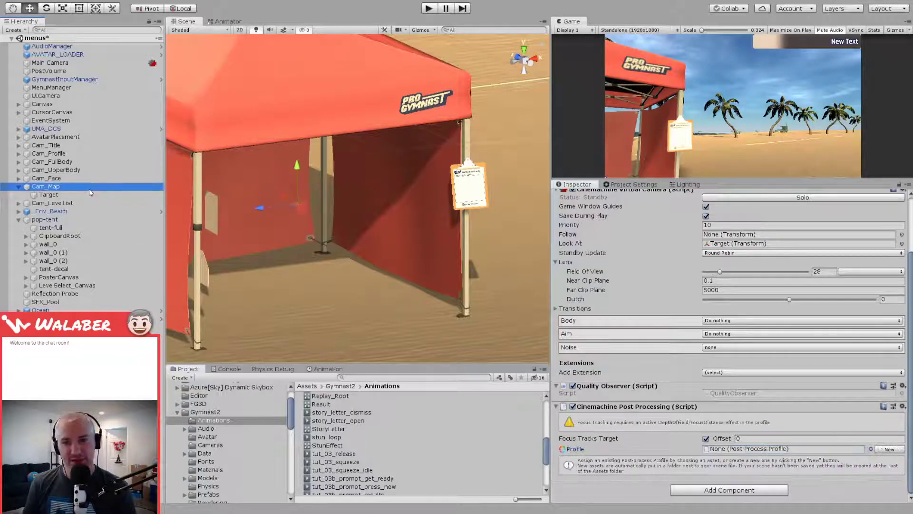
left_click(874, 449)
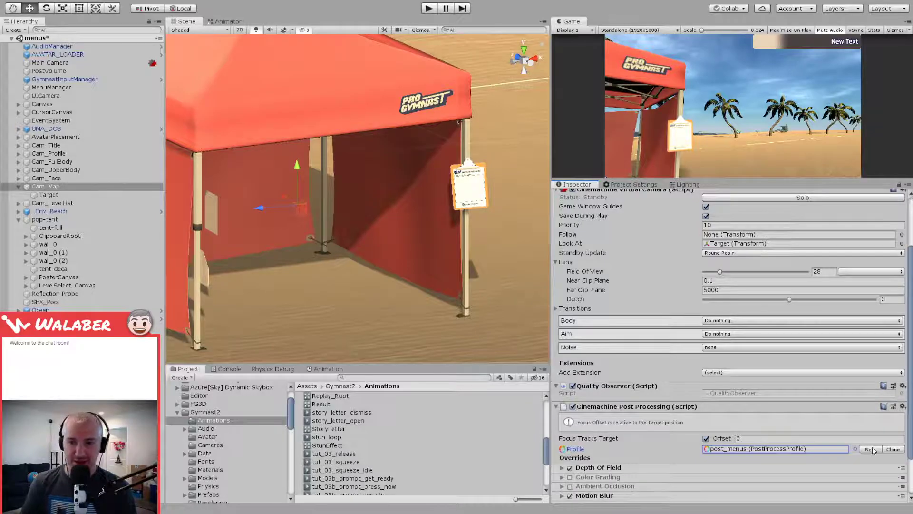
Step: Save the menus scene, play the menus through to the map screen to check the letter, and stop play mode
left_click(57, 170)
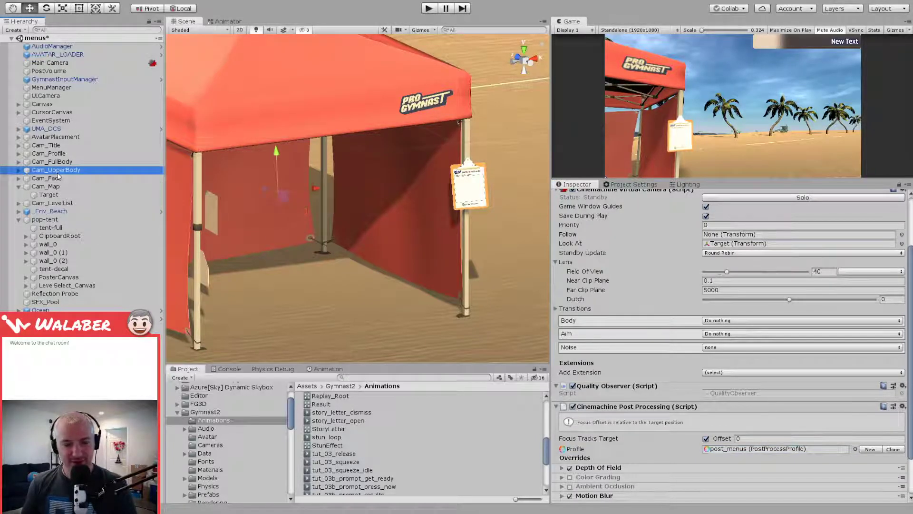
key("ctrl+s")
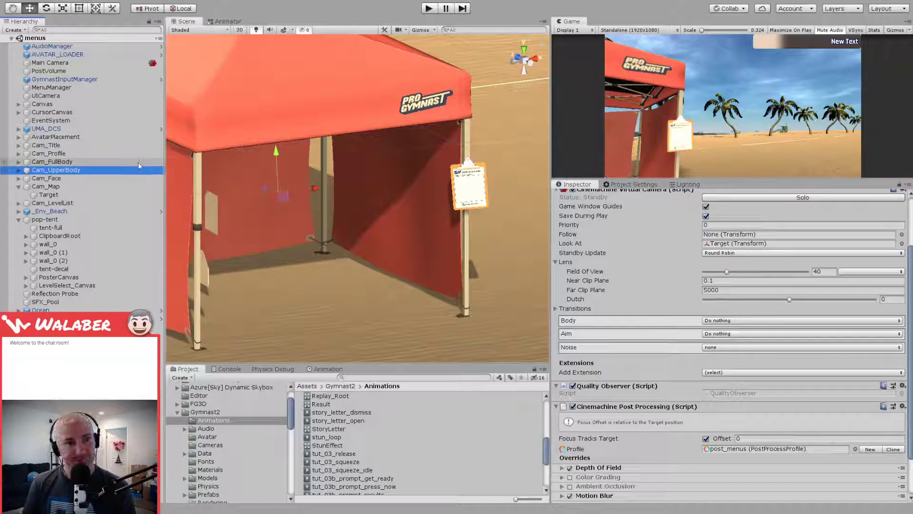
left_click(429, 9)
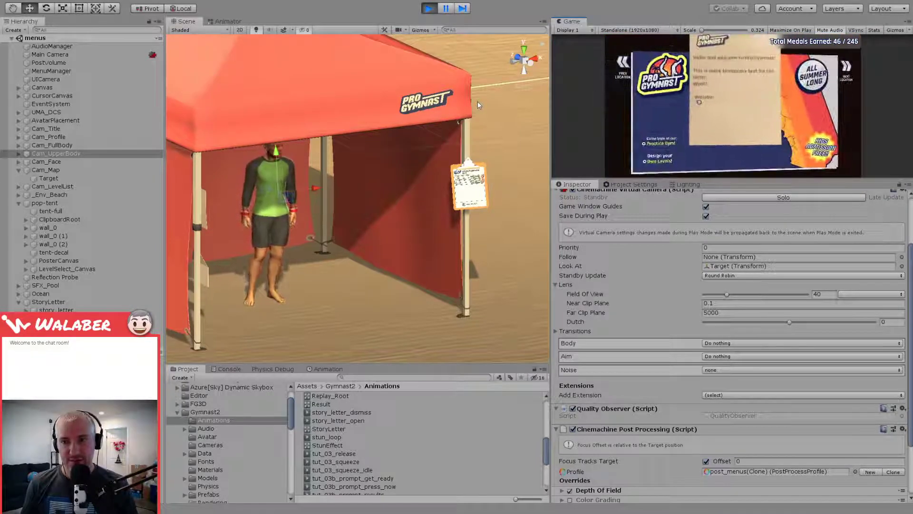
left_click(429, 8)
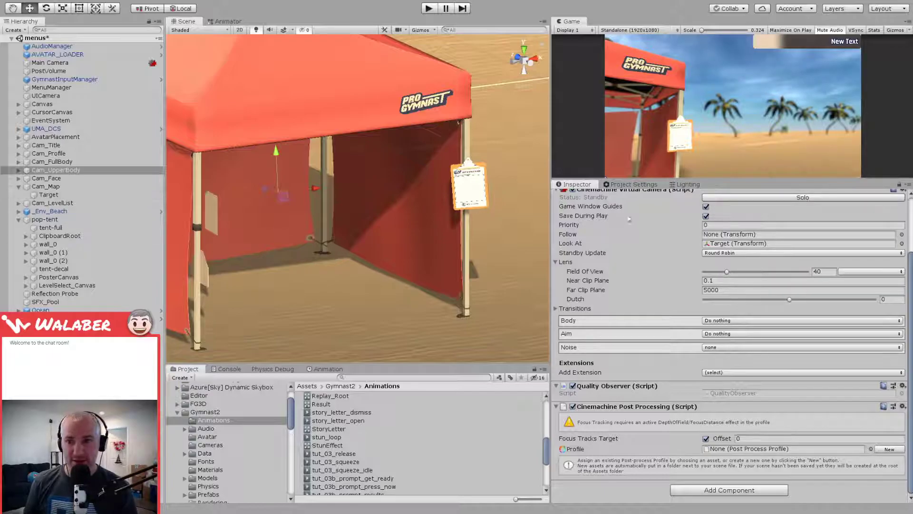
Step: Turn off Save During Play on Cam_UpperBody's virtual camera and check the same setting on the other menu cameras
left_click(706, 217)
left_click(41, 162)
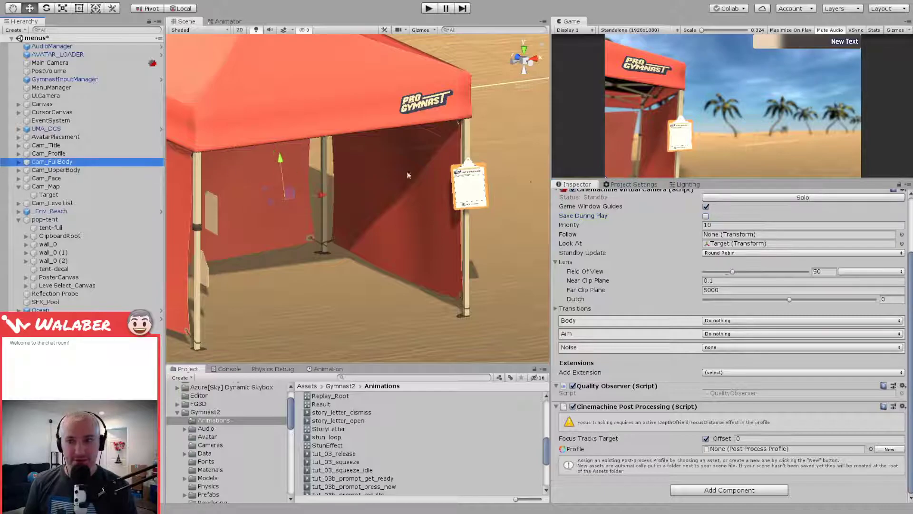
left_click(50, 155)
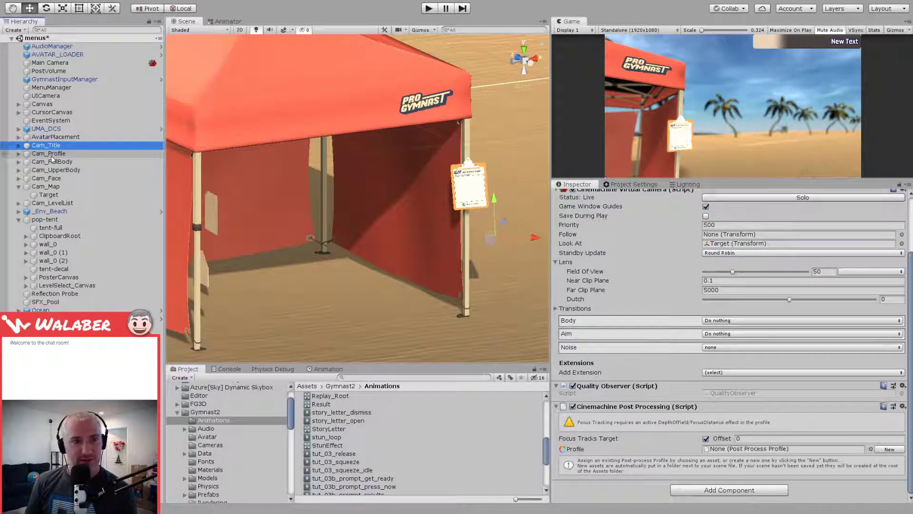
key("Down")
key("Down")
key("Down")
key("Down")
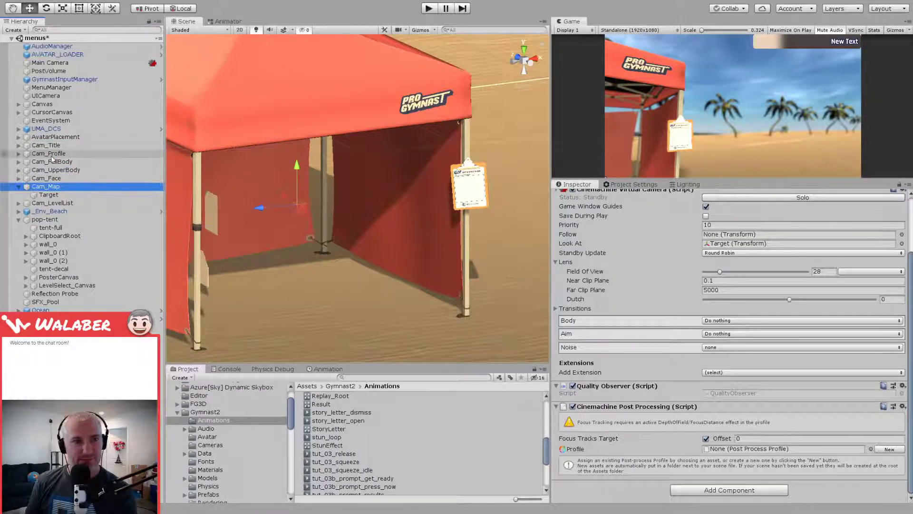
key("Left")
key("Down")
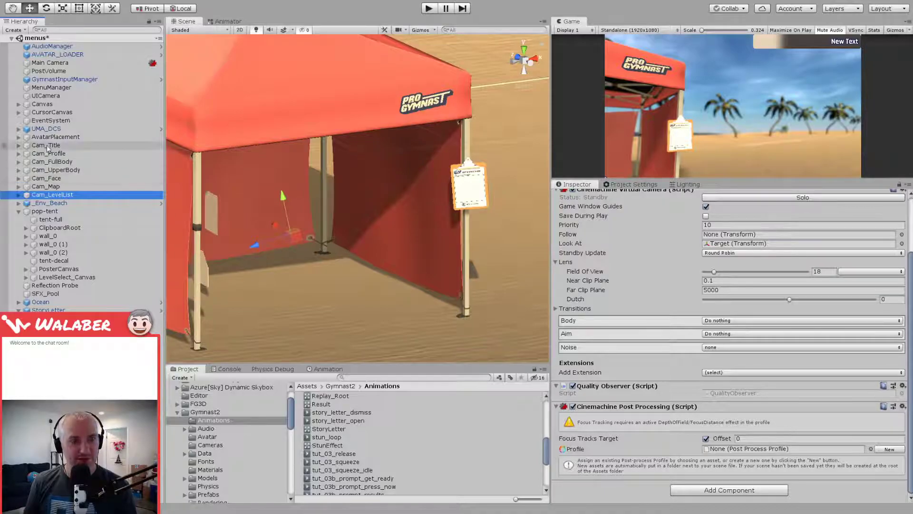
Step: Try selecting all the menu cameras together, and assign the post_menus profile to Cam_LevelList's Cinemachine Post Processing
left_click(47, 146, "shift")
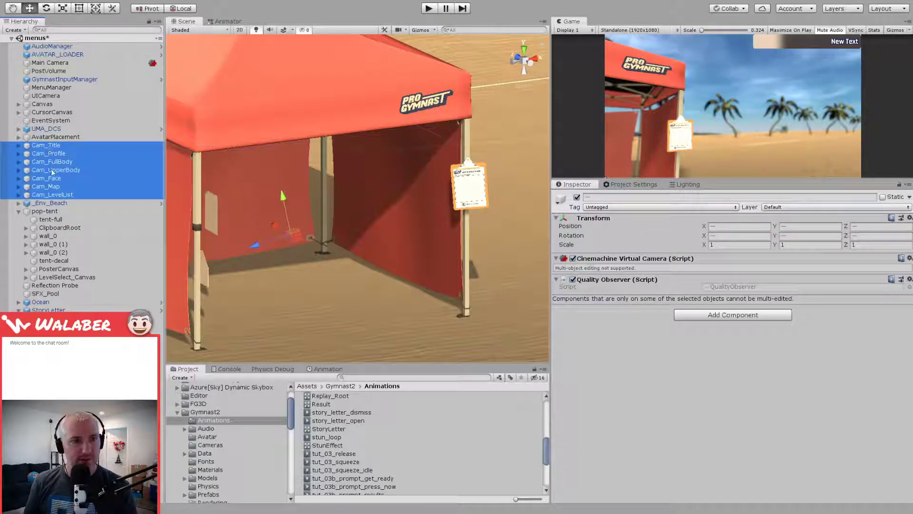
left_click(53, 185, "ctrl")
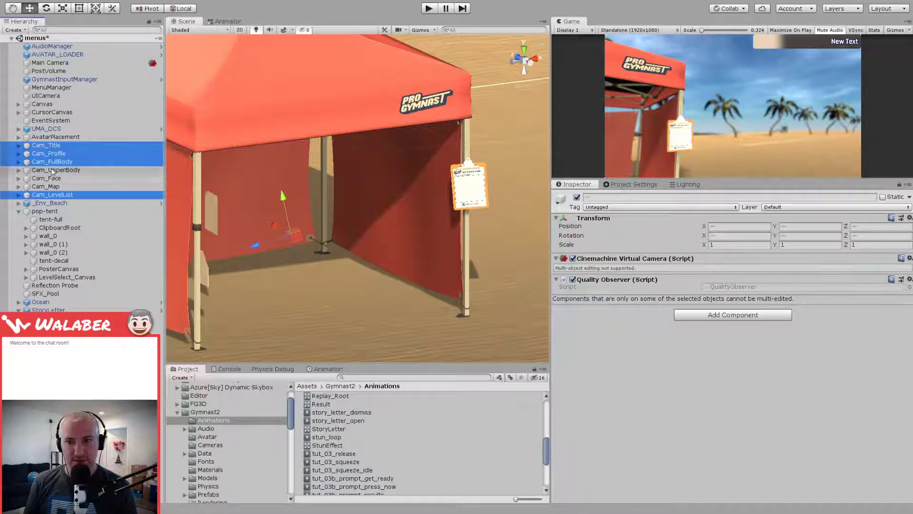
left_click(56, 195)
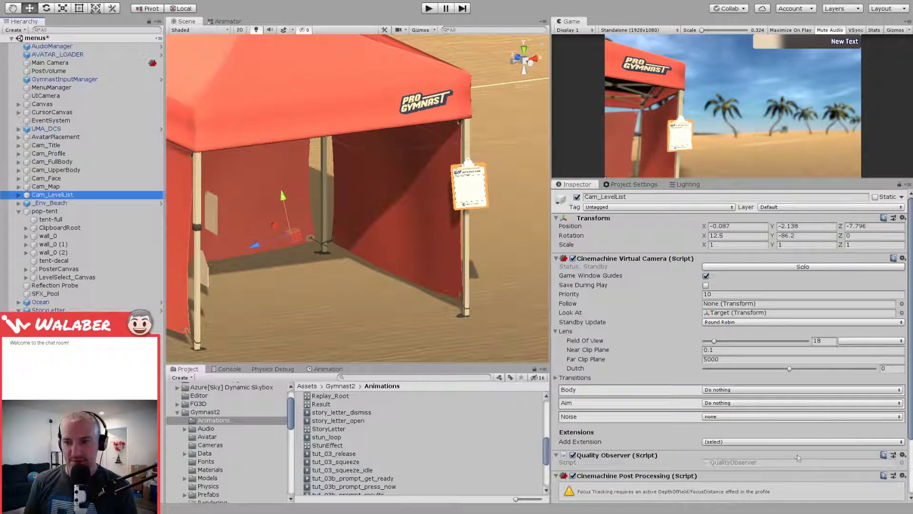
scroll(797, 455, "down", 3)
left_click(873, 449)
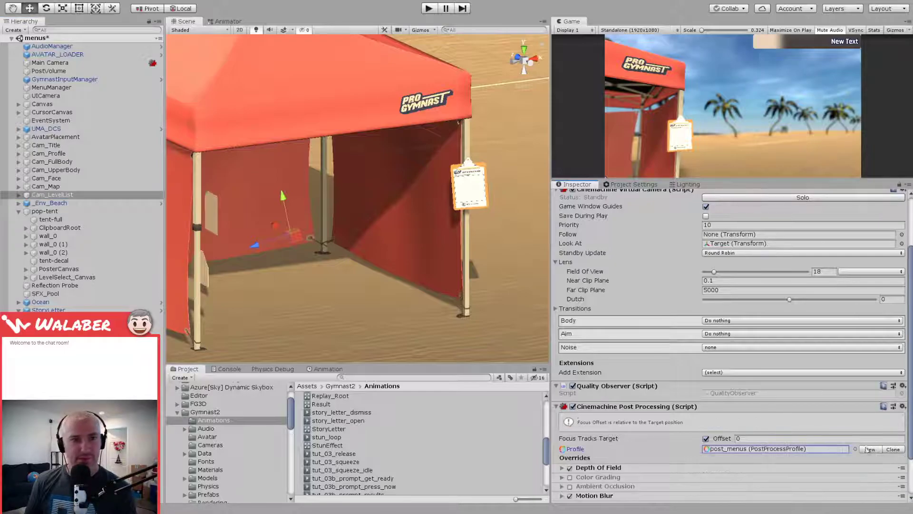
Step: Assign the post_menus profile to the Cinemachine Post Processing of Cam_Map and Cam_Face
left_click(69, 186)
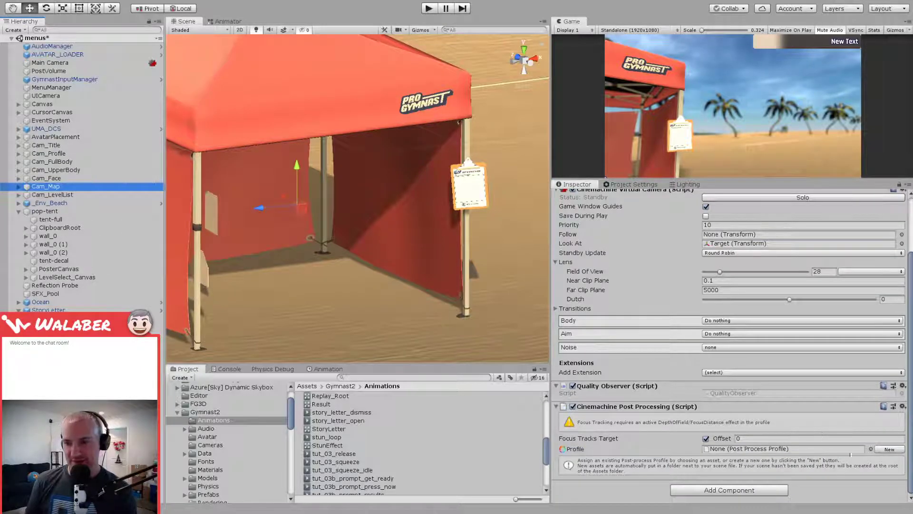
left_click(871, 449)
key("Return")
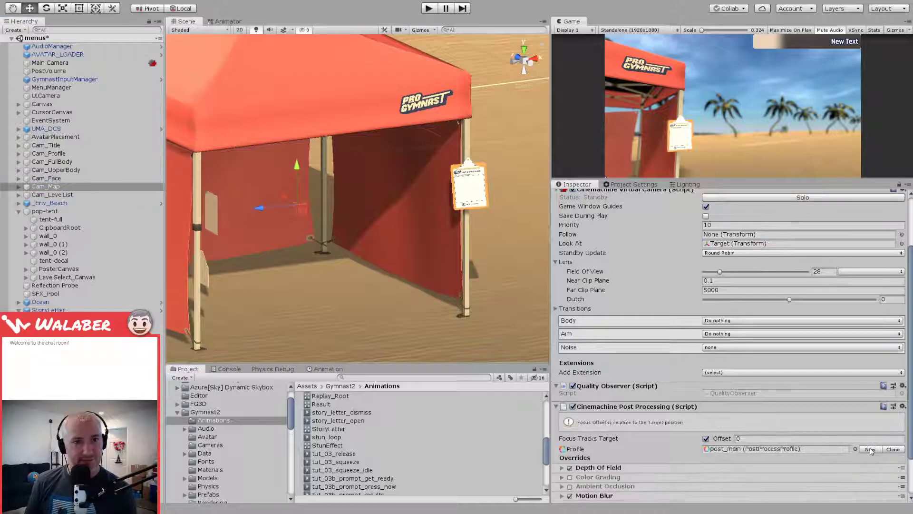
key("Down")
key("Up")
key("Up")
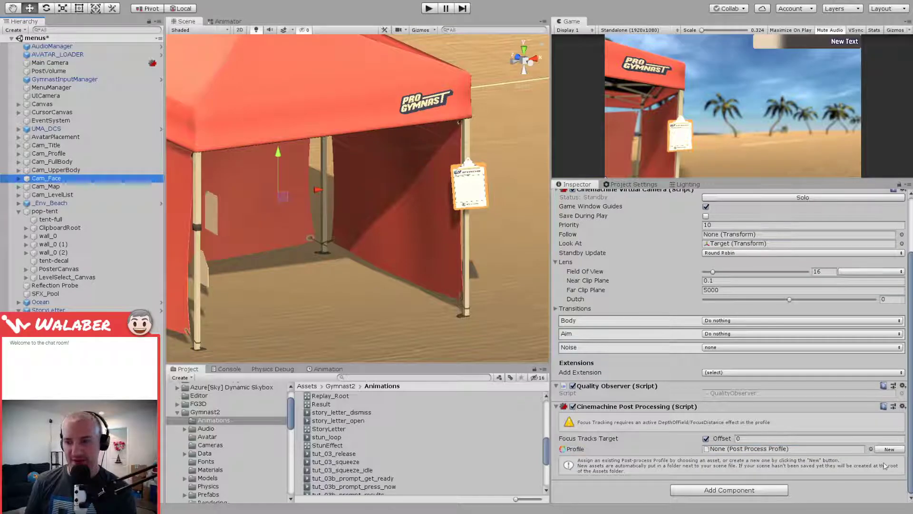
left_click(871, 449)
key("Return")
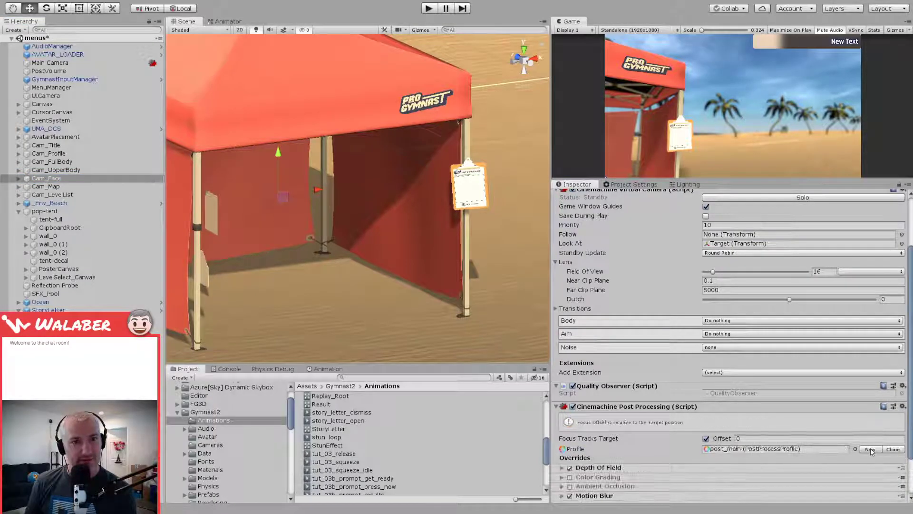
Step: Assign the post_menus profile to the Cinemachine Post Processing of Cam_UpperBody and Cam_FullBody
left_click(76, 170)
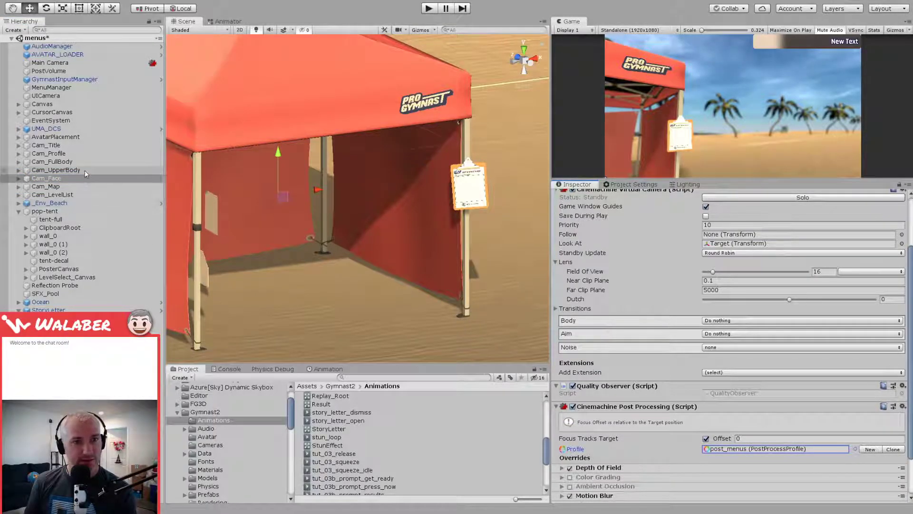
left_click(876, 449)
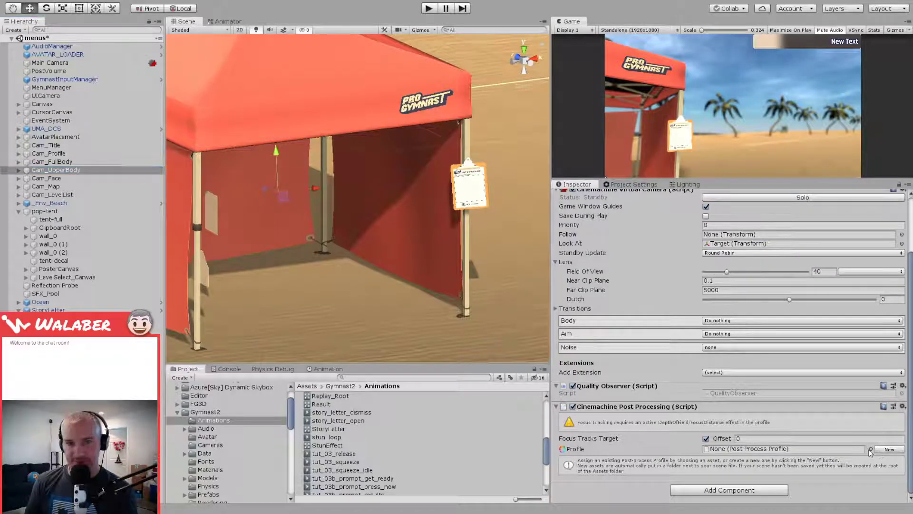
left_click(53, 162)
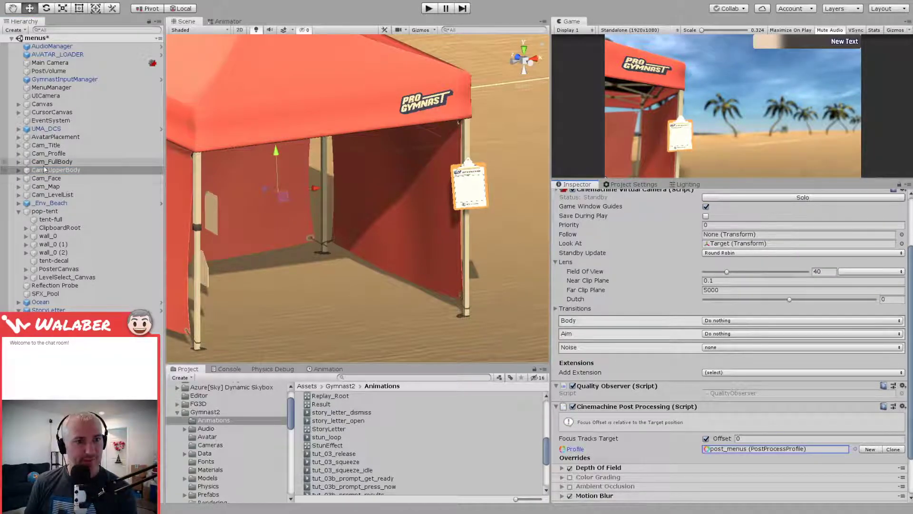
left_click(876, 450)
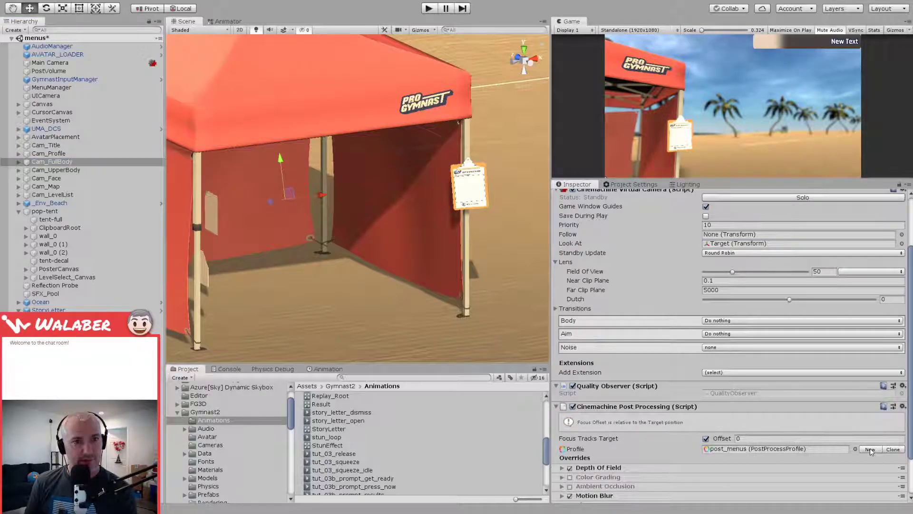
Step: Assign the post_menus profile to the Cinemachine Post Processing of Cam_Profile and Cam_Title, and save the scene
left_click(84, 154)
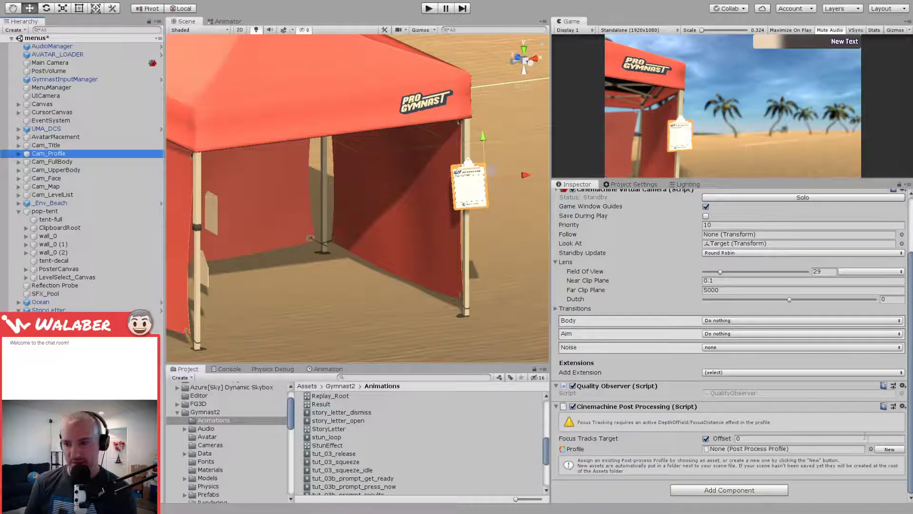
left_click(871, 449)
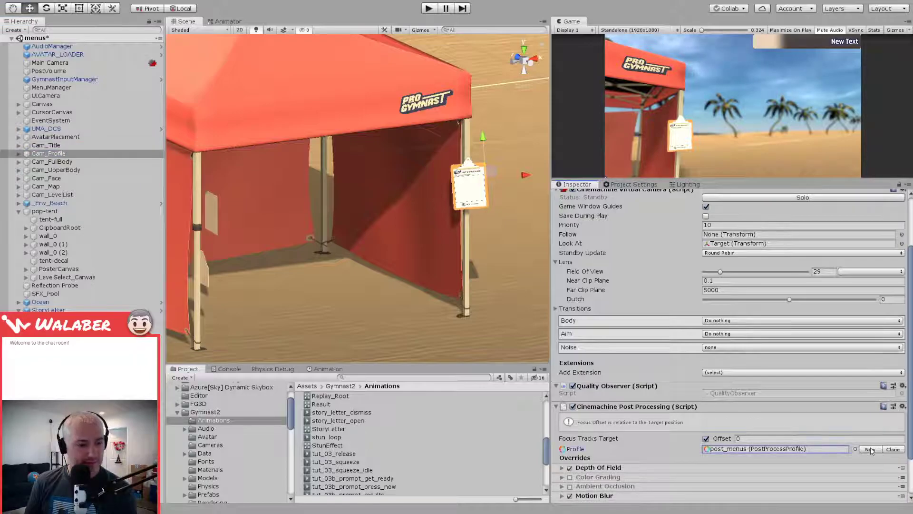
left_click(70, 146)
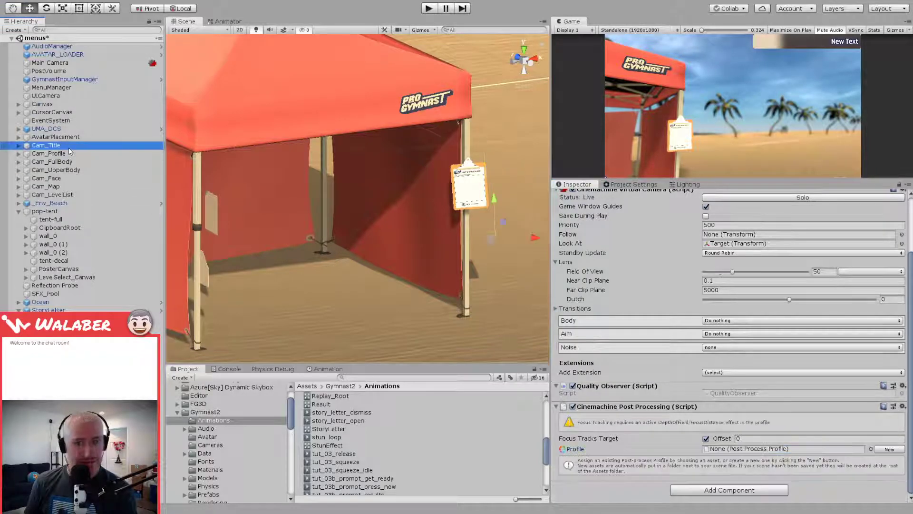
left_click(872, 450)
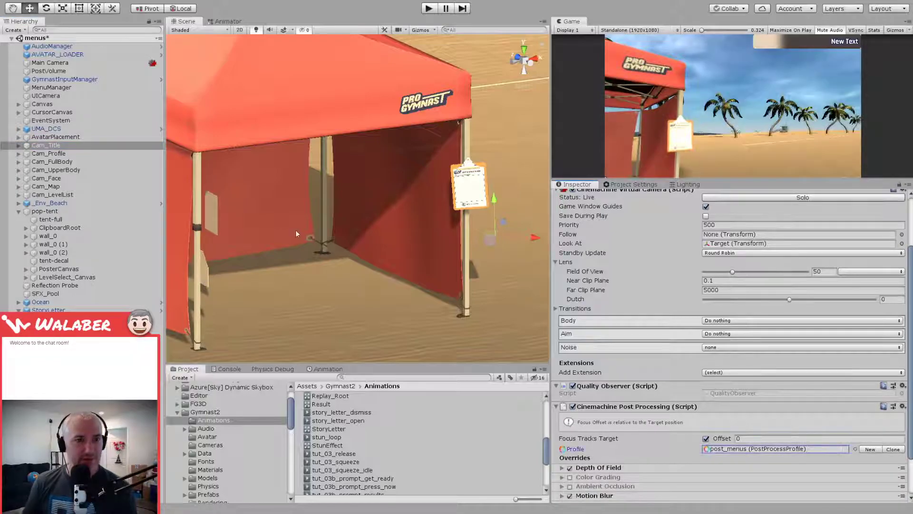
key("ctrl+s")
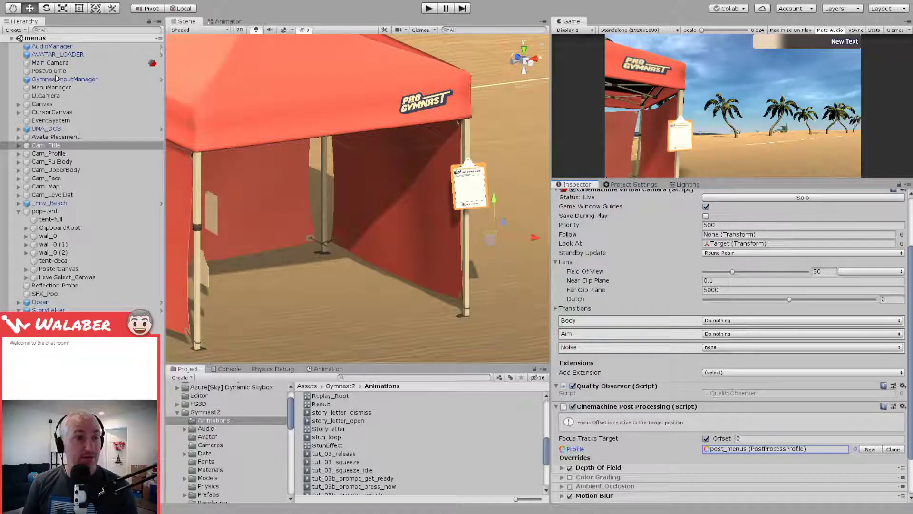
Step: Run and stop the menus in play mode, and check the post-processing profile on each menu camera
left_click(426, 10)
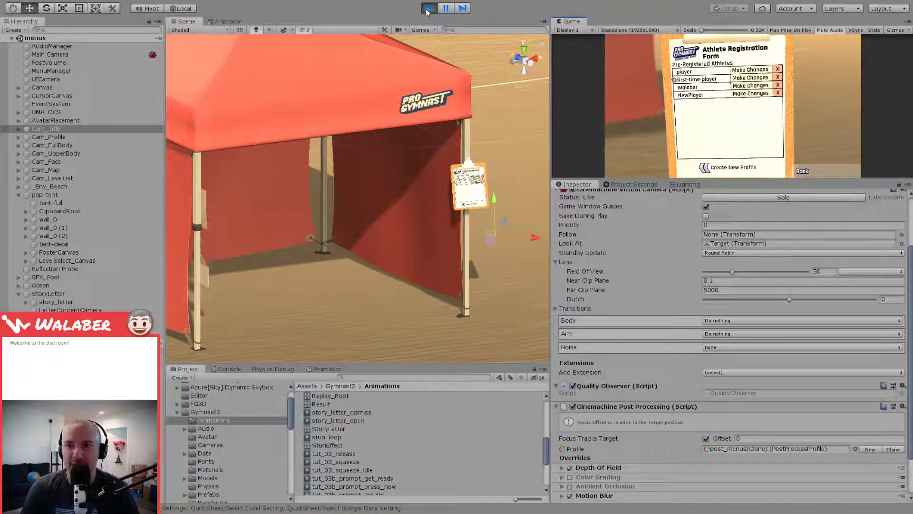
left_click(427, 9)
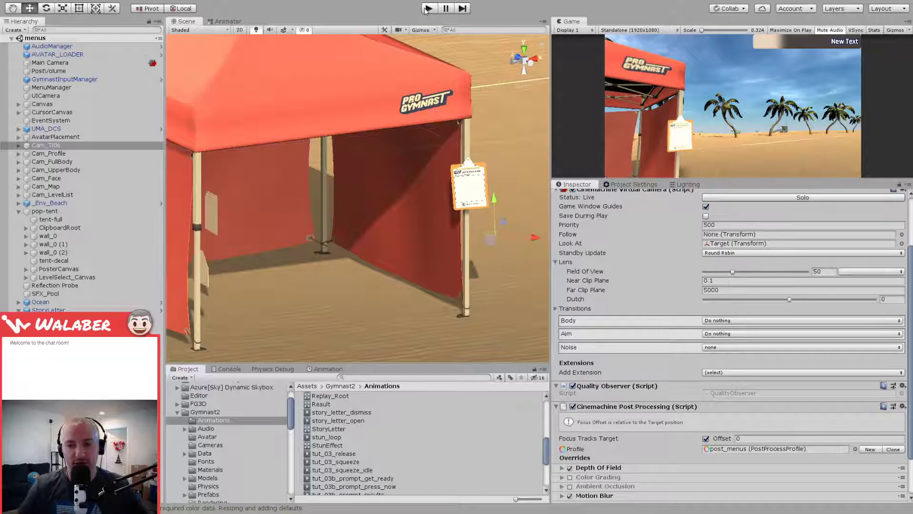
left_click(48, 154)
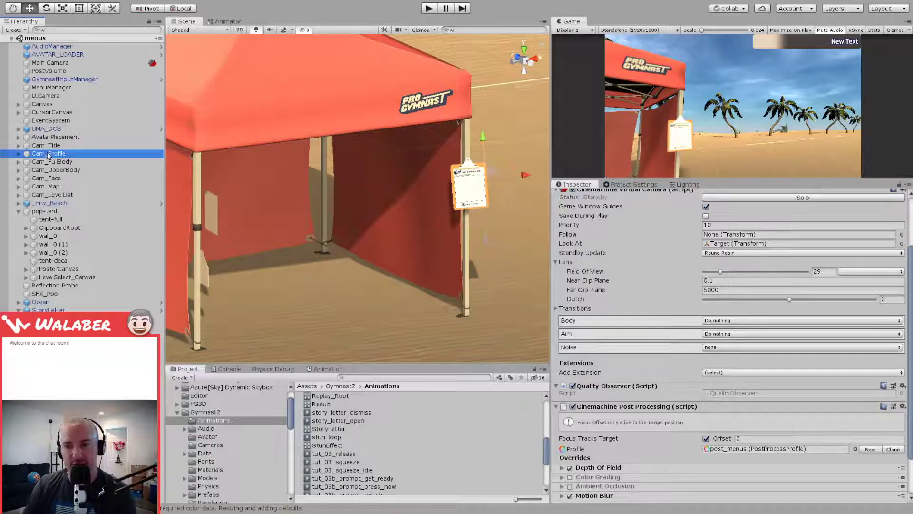
key("Down")
key("Down")
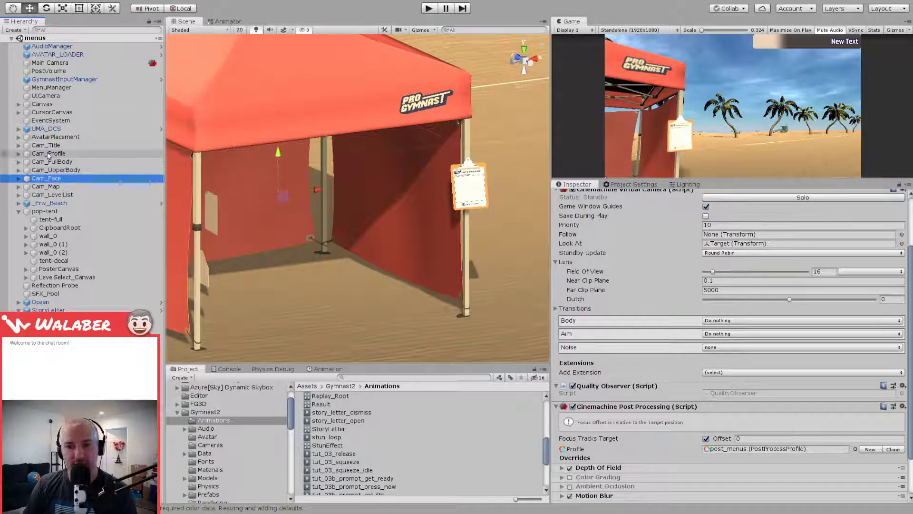
key("Down")
key("Down")
key("Up")
key("Up")
key("Up")
key("Up")
key("Up")
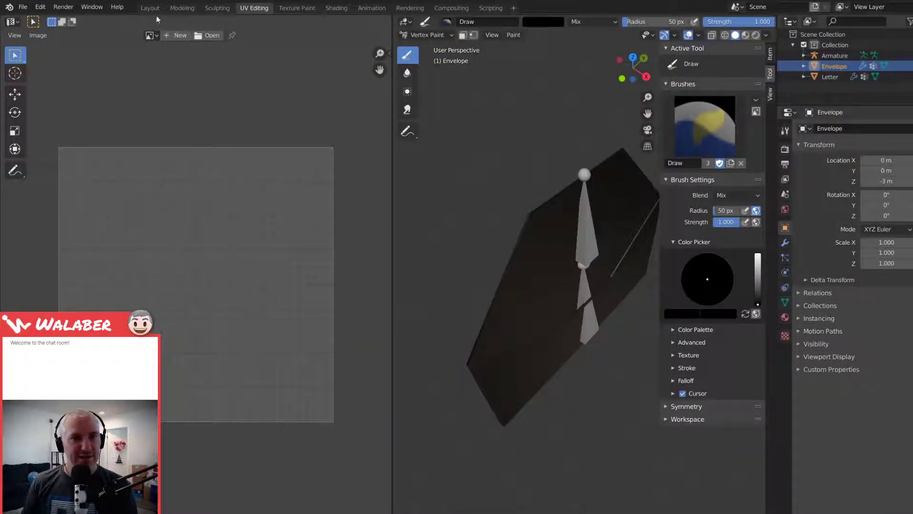
Step: Switch to Blender's Modeling workspace and view the Envelope and Letter meshes with their armature
left_click(182, 8)
middle_click_drag(403, 267, 283, 268)
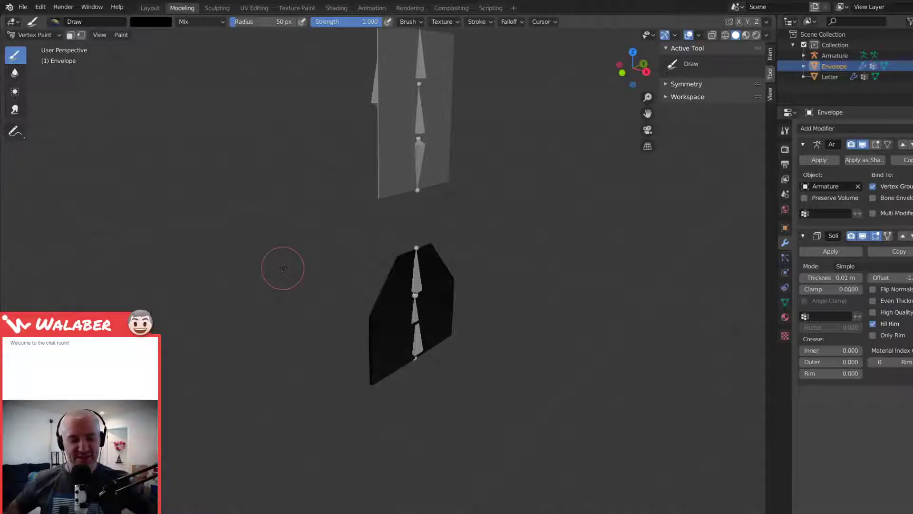
middle_click_drag(276, 302, 457, 319)
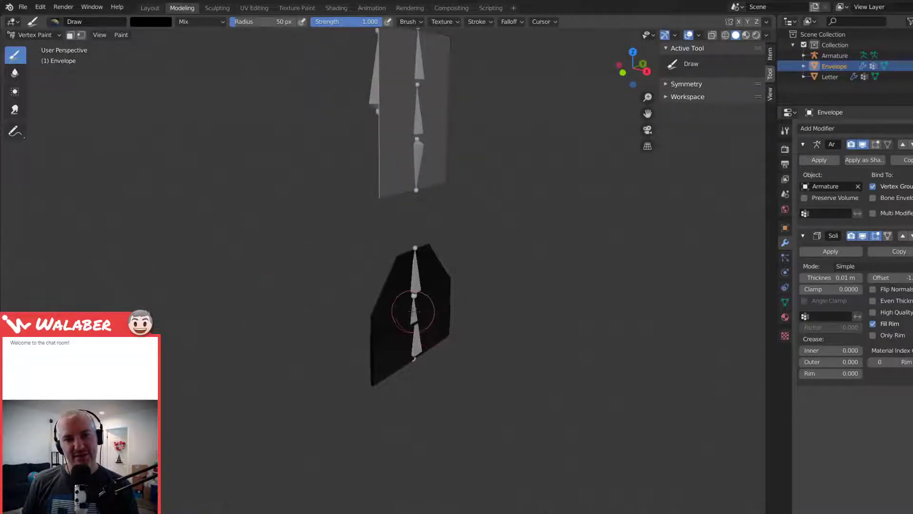